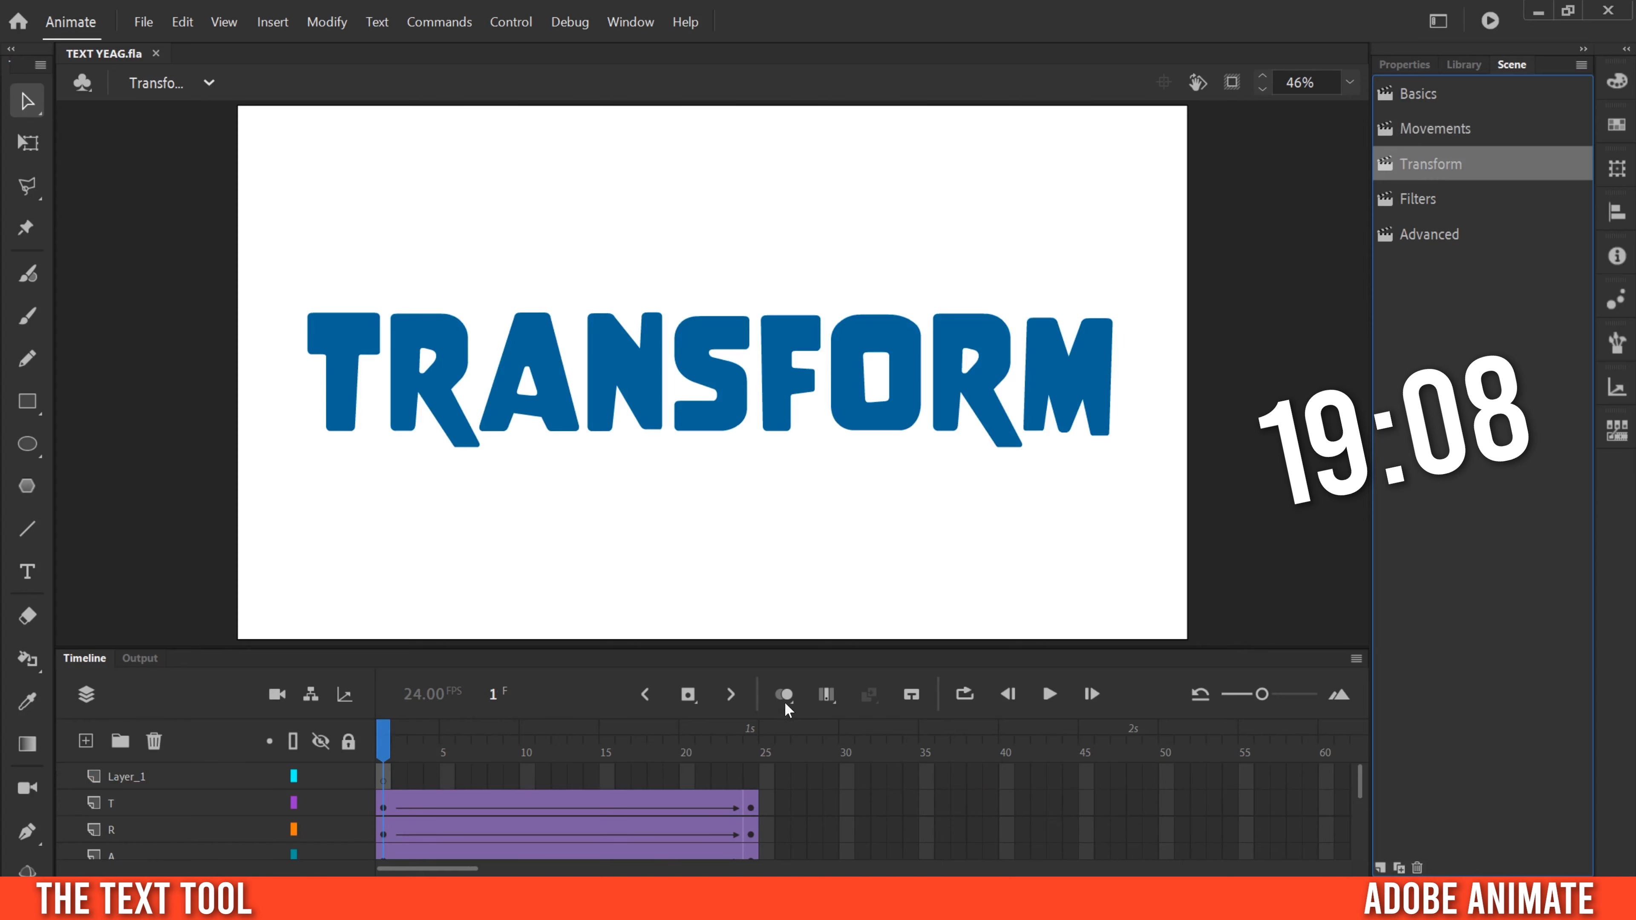
Play the Transform scene's text animation
{"action": "left_click", "coordinate": [1049, 694]}
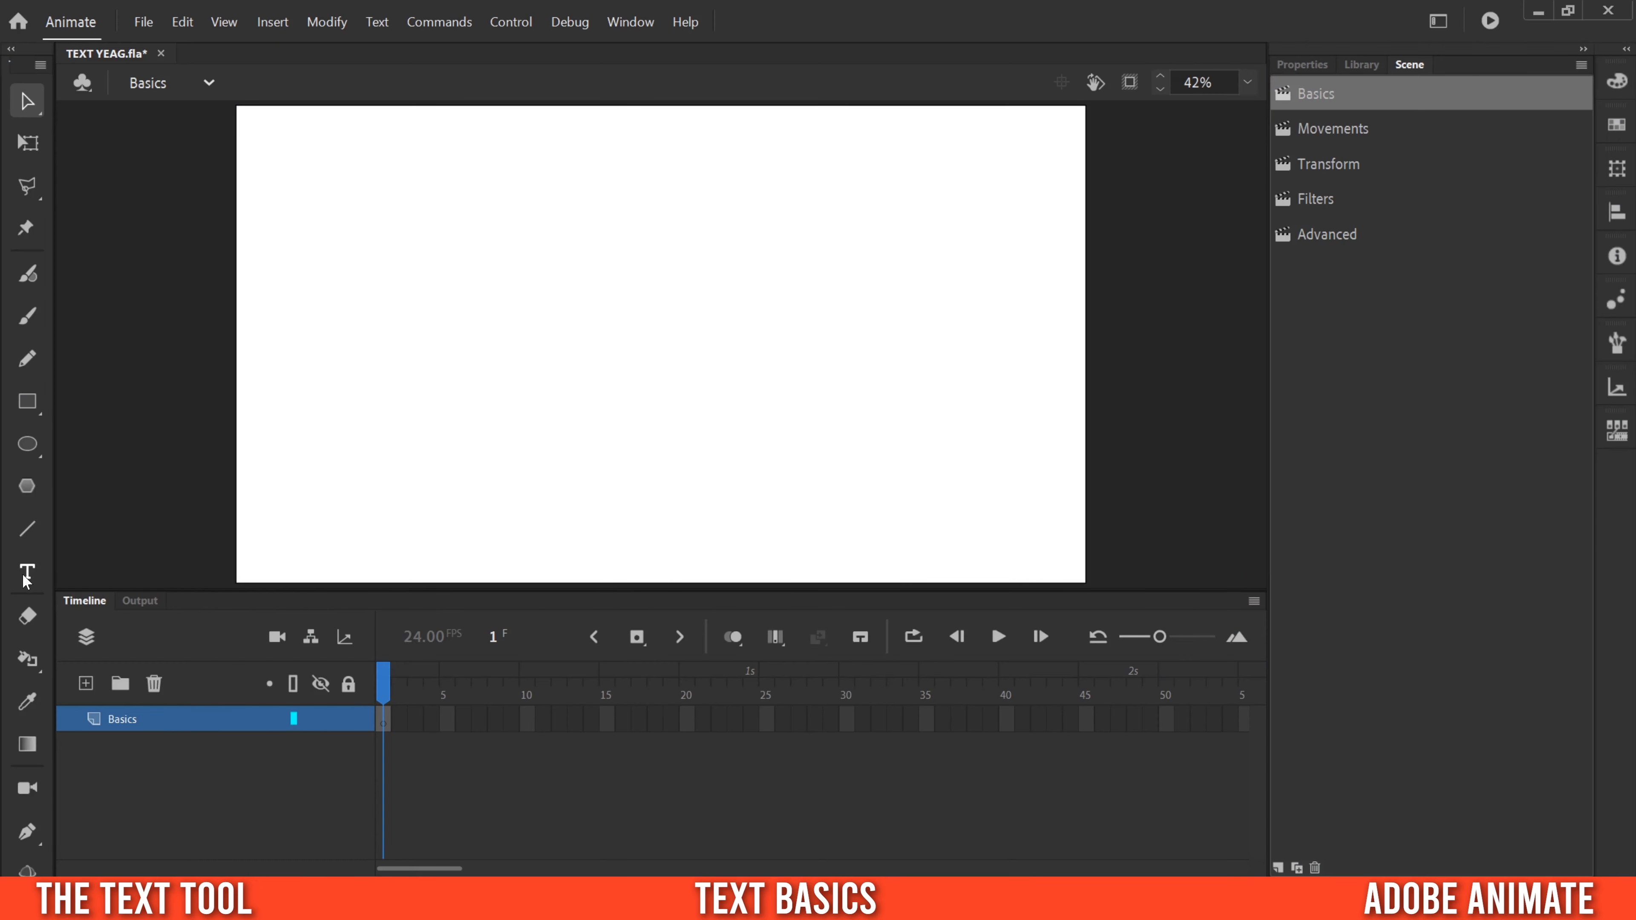
Draw a wide fixed-width text box across the upper stage and enter the word "basics"
{"action": "left_click", "coordinate": [25, 573]}
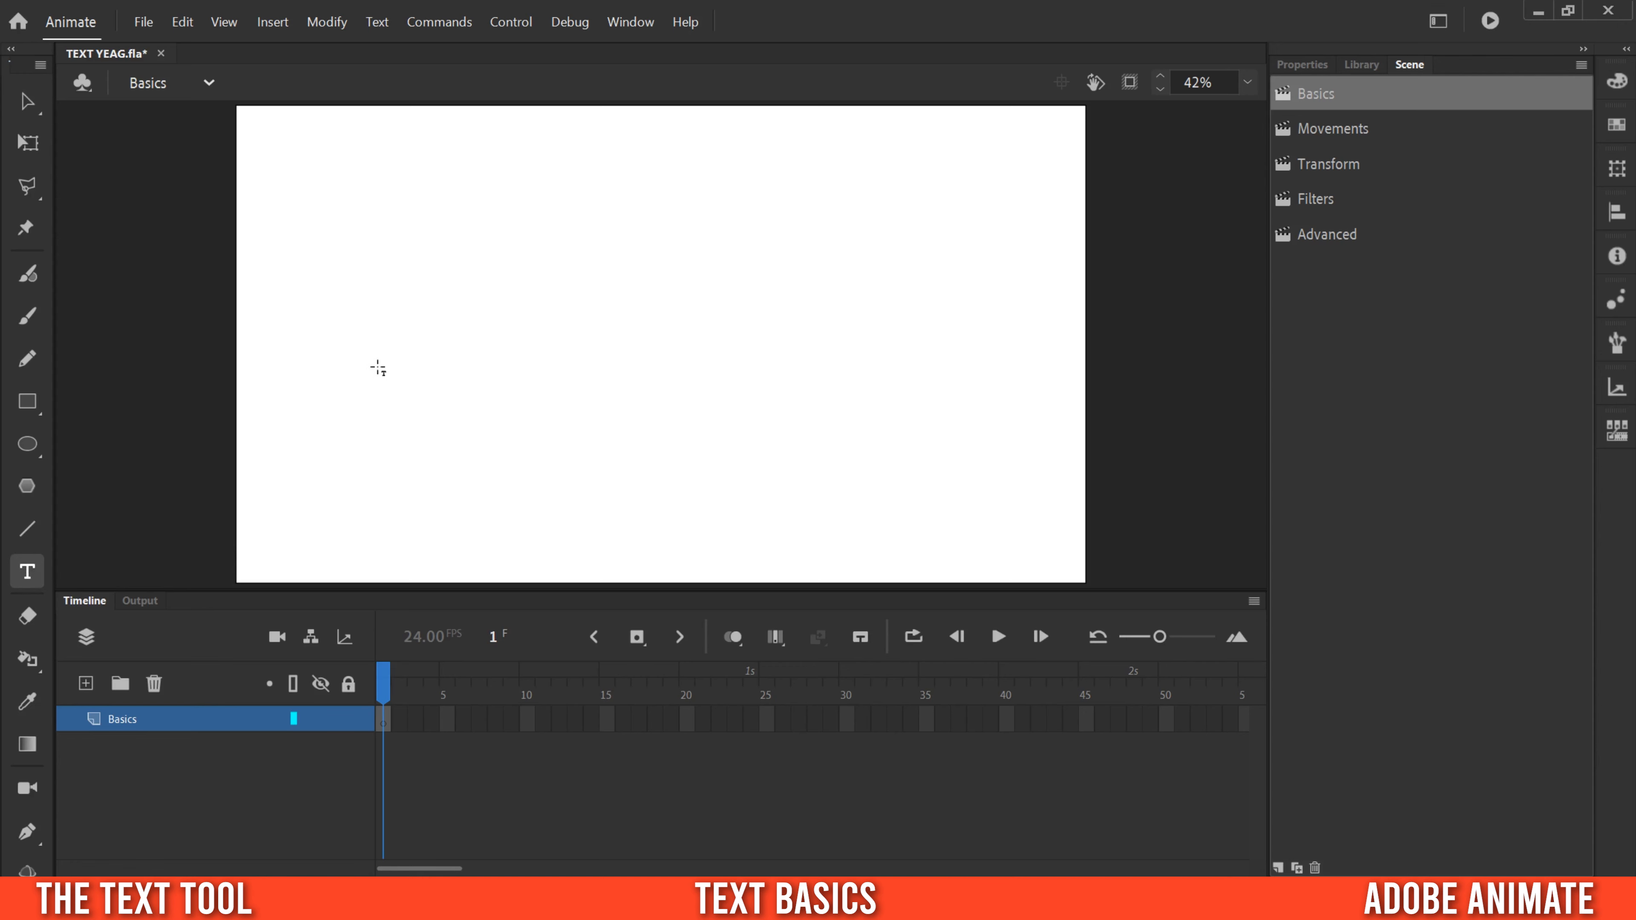
{"action": "left_click_drag", "start_coordinate": [374, 348], "coordinate": [939, 349]}
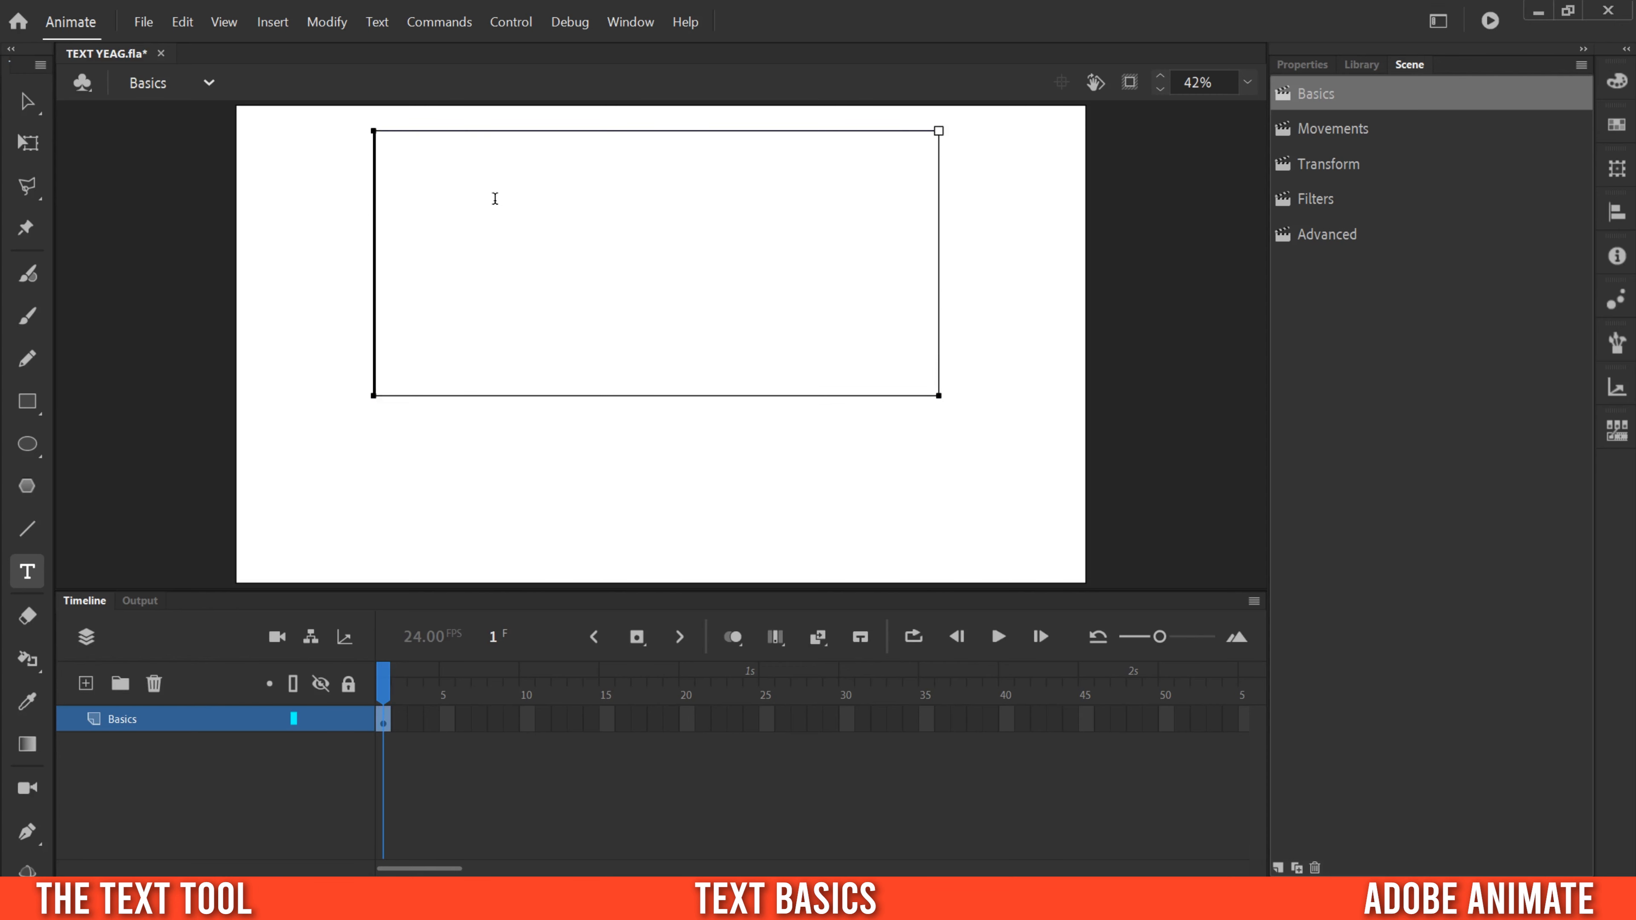
{"action": "type", "text": "basics"}
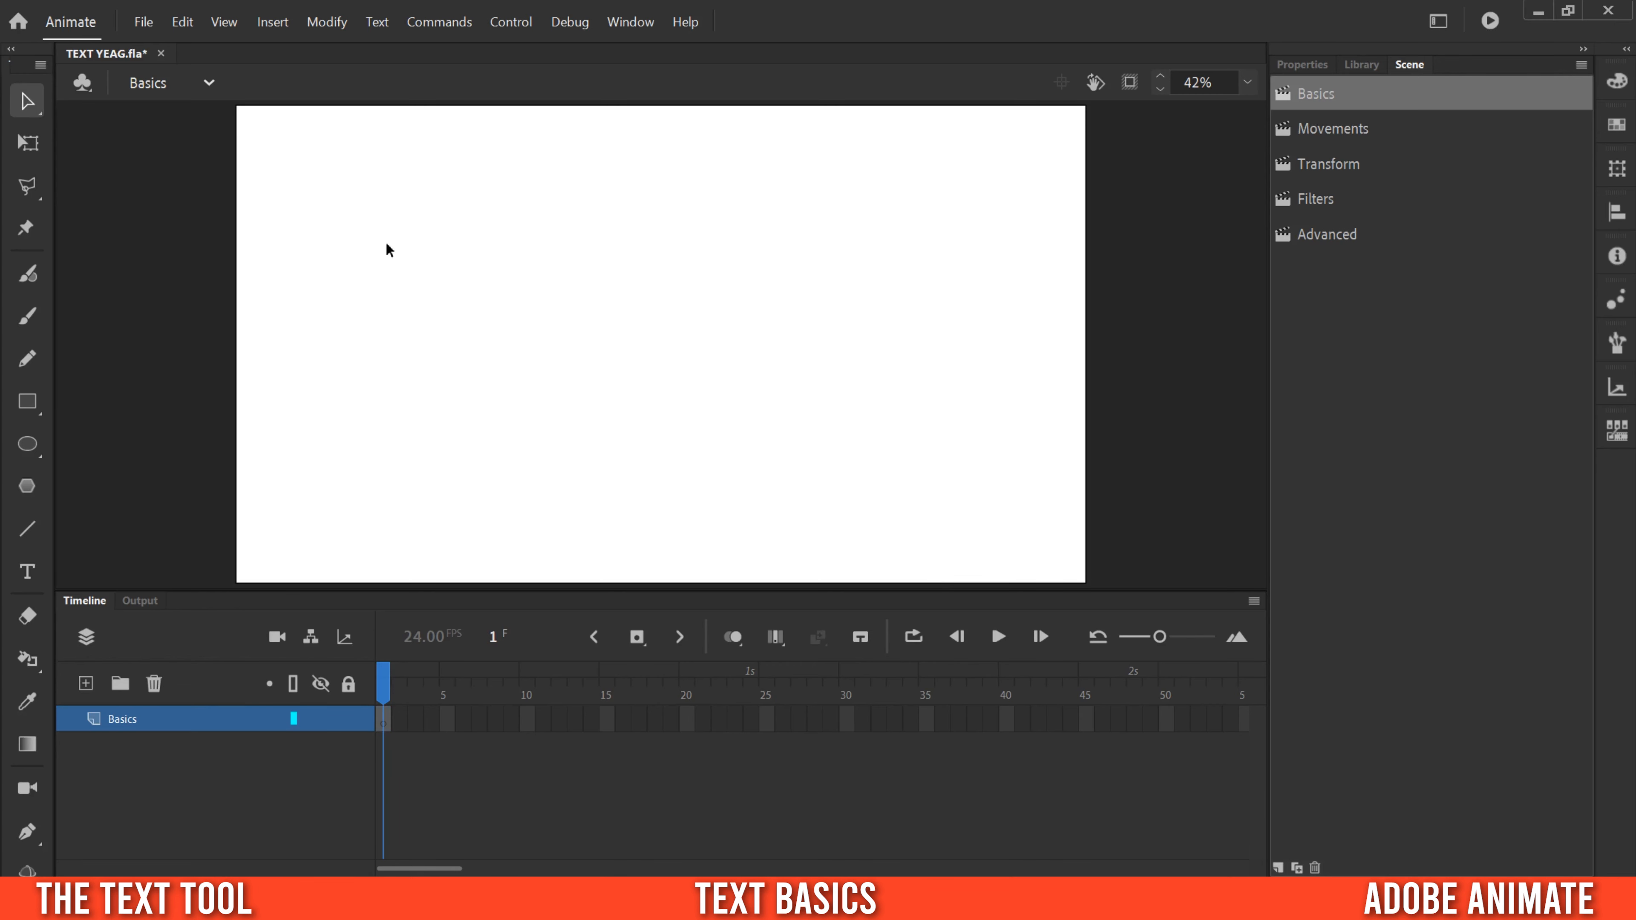
Create an auto-expanding text field on the upper stage reading "BASICS"
{"action": "left_click", "coordinate": [37, 562]}
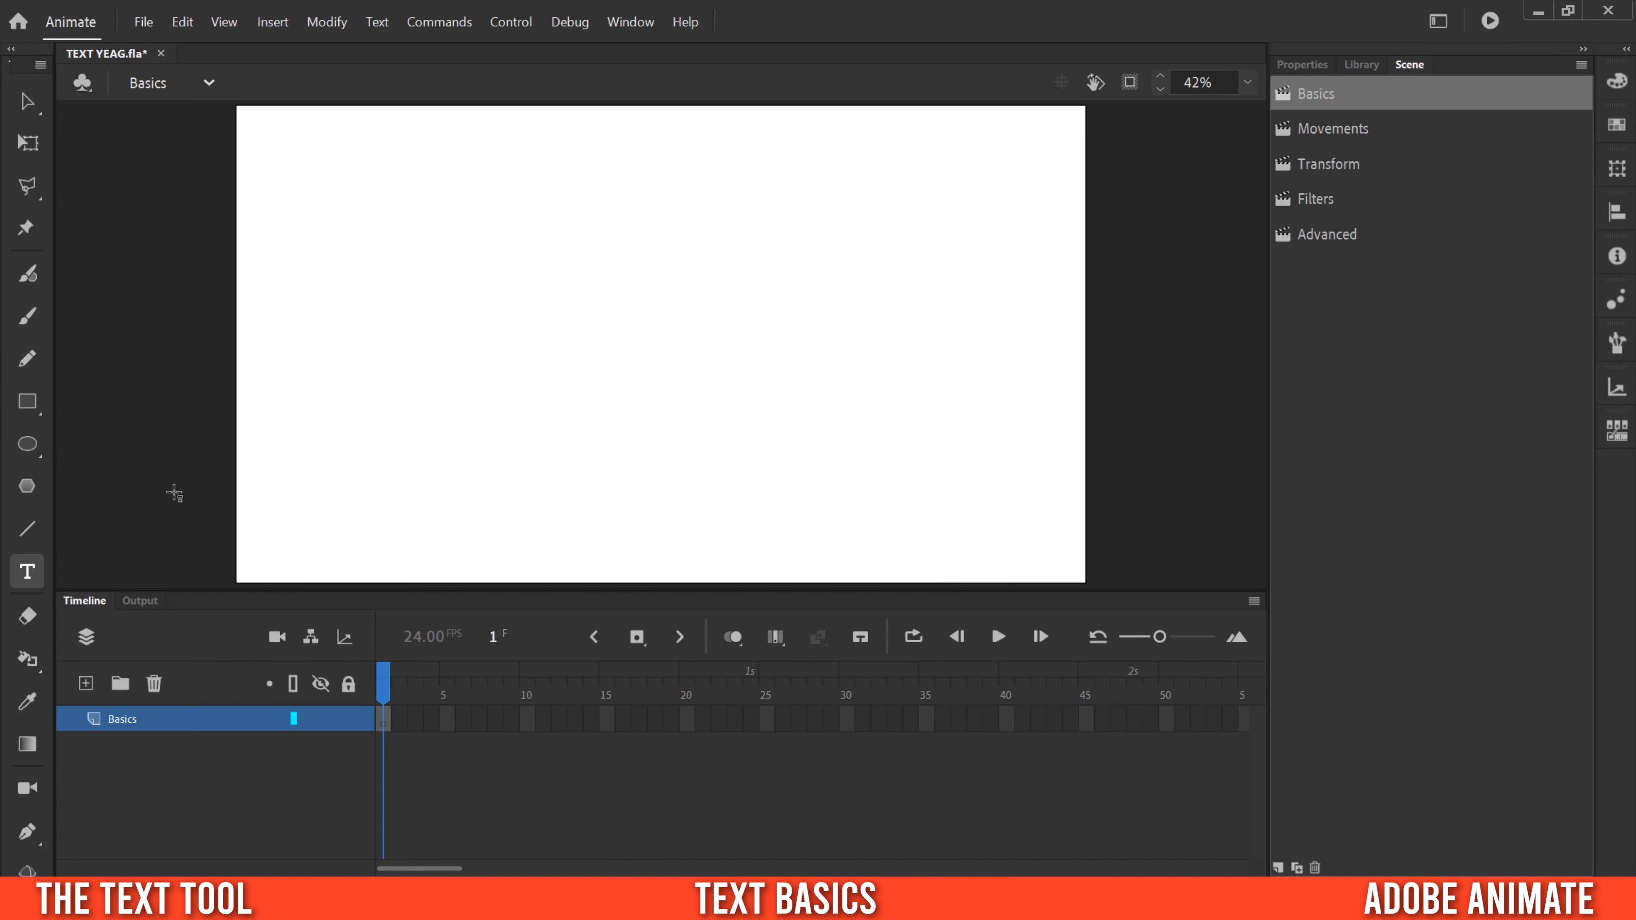
{"action": "left_click", "coordinate": [402, 341]}
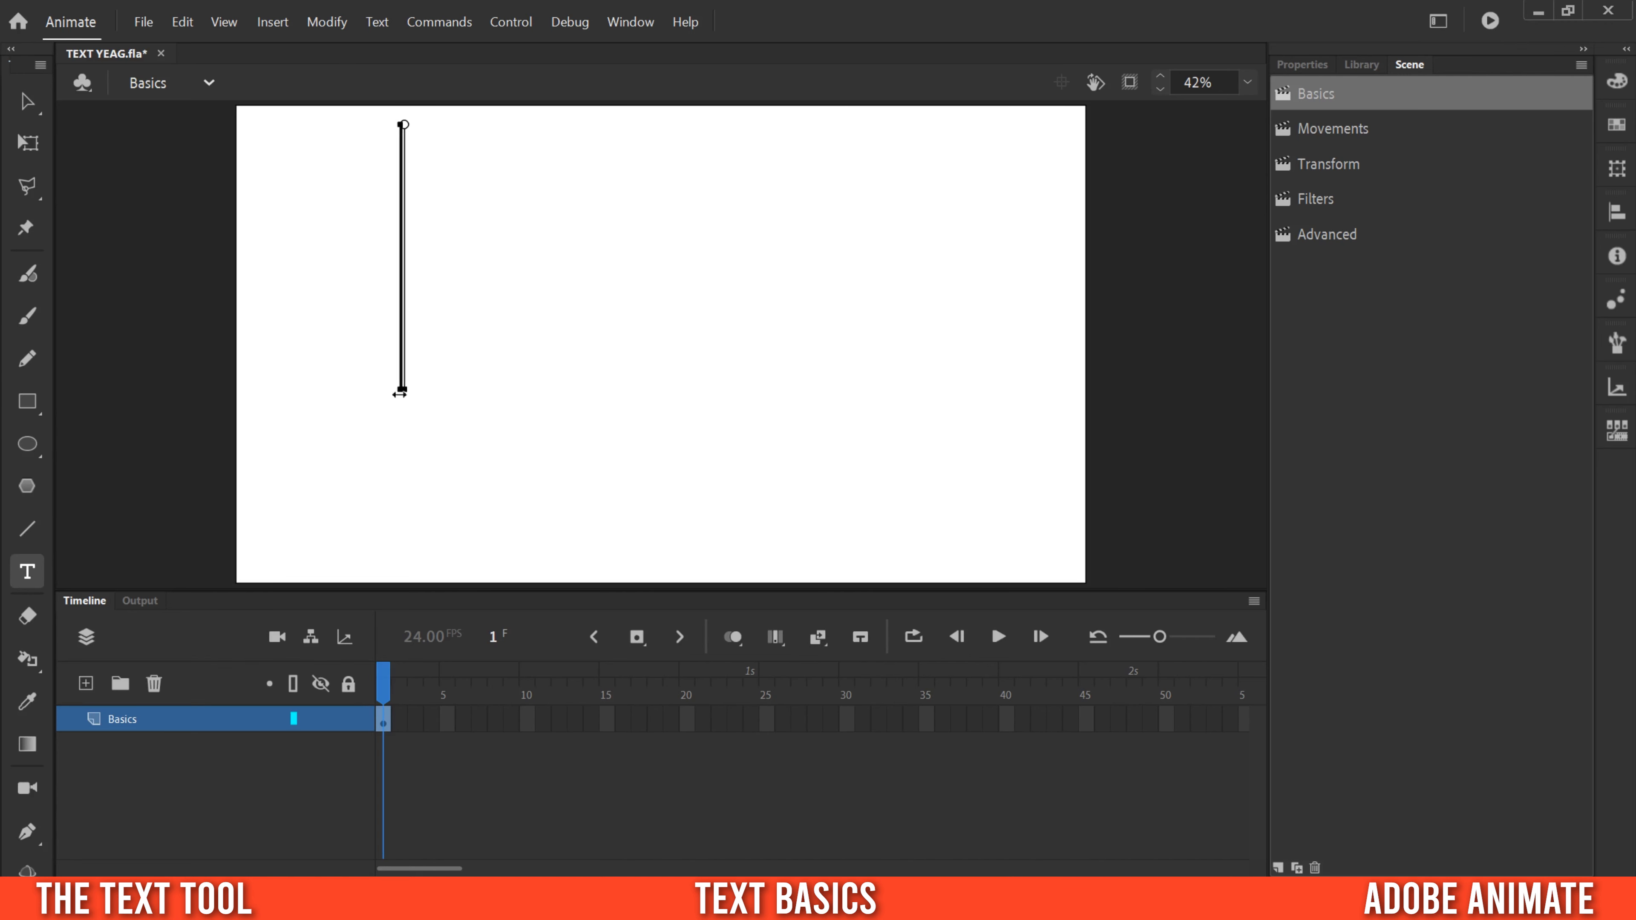
{"action": "type", "text": "BASICS"}
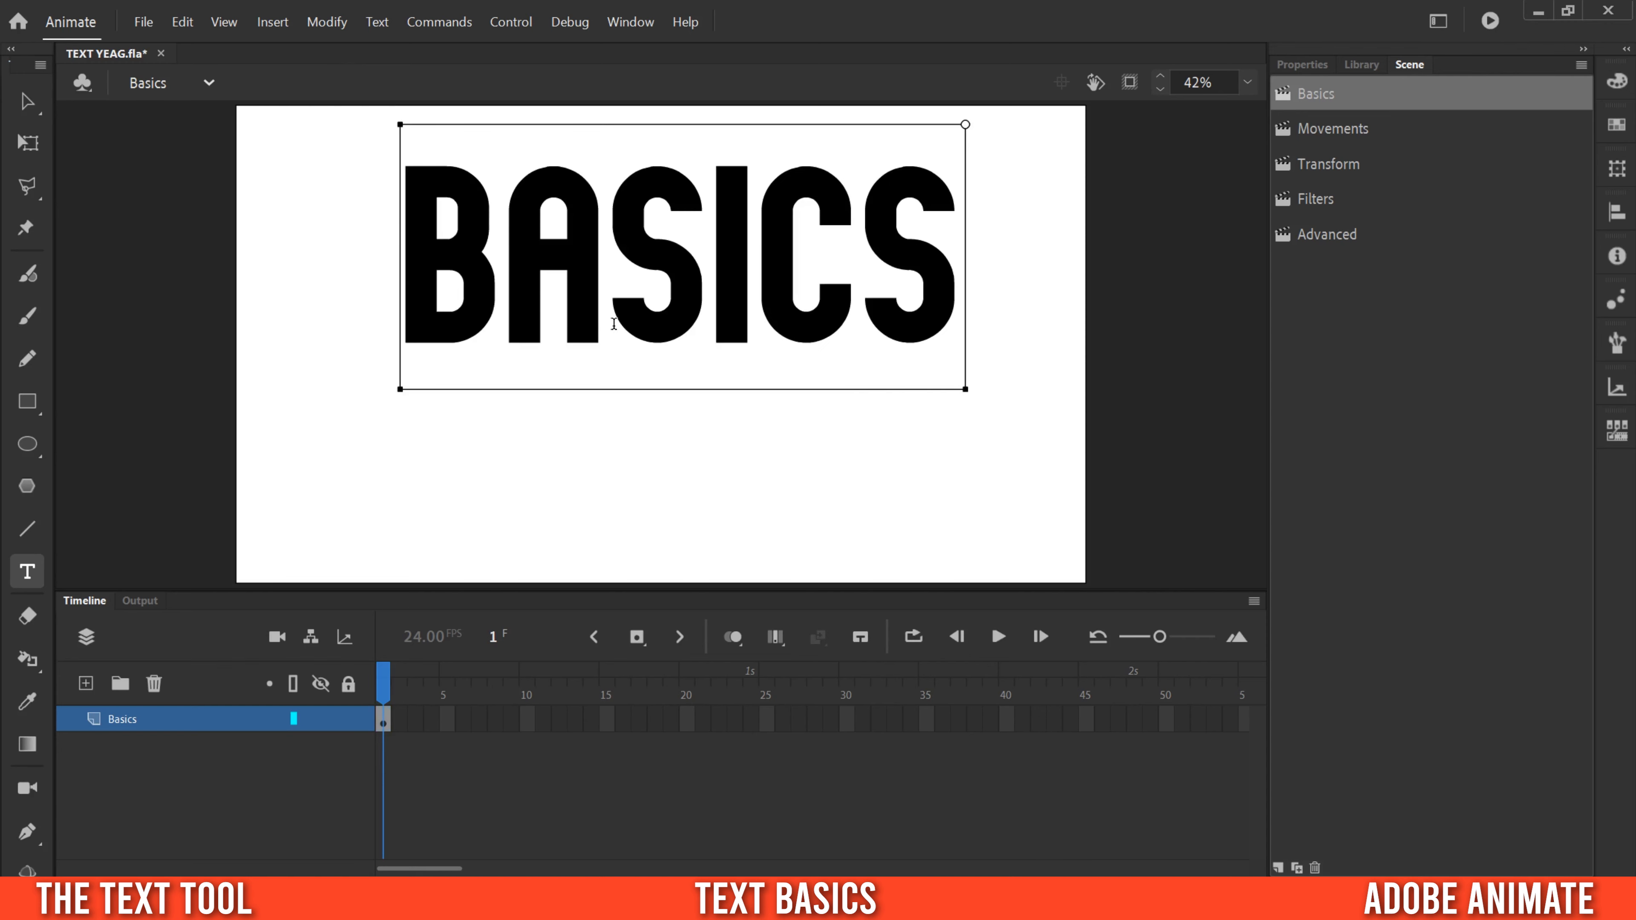
Try extending the BASICS text with "ggg" and a second line "G", removing each addition
{"action": "type", "text": "ggg"}
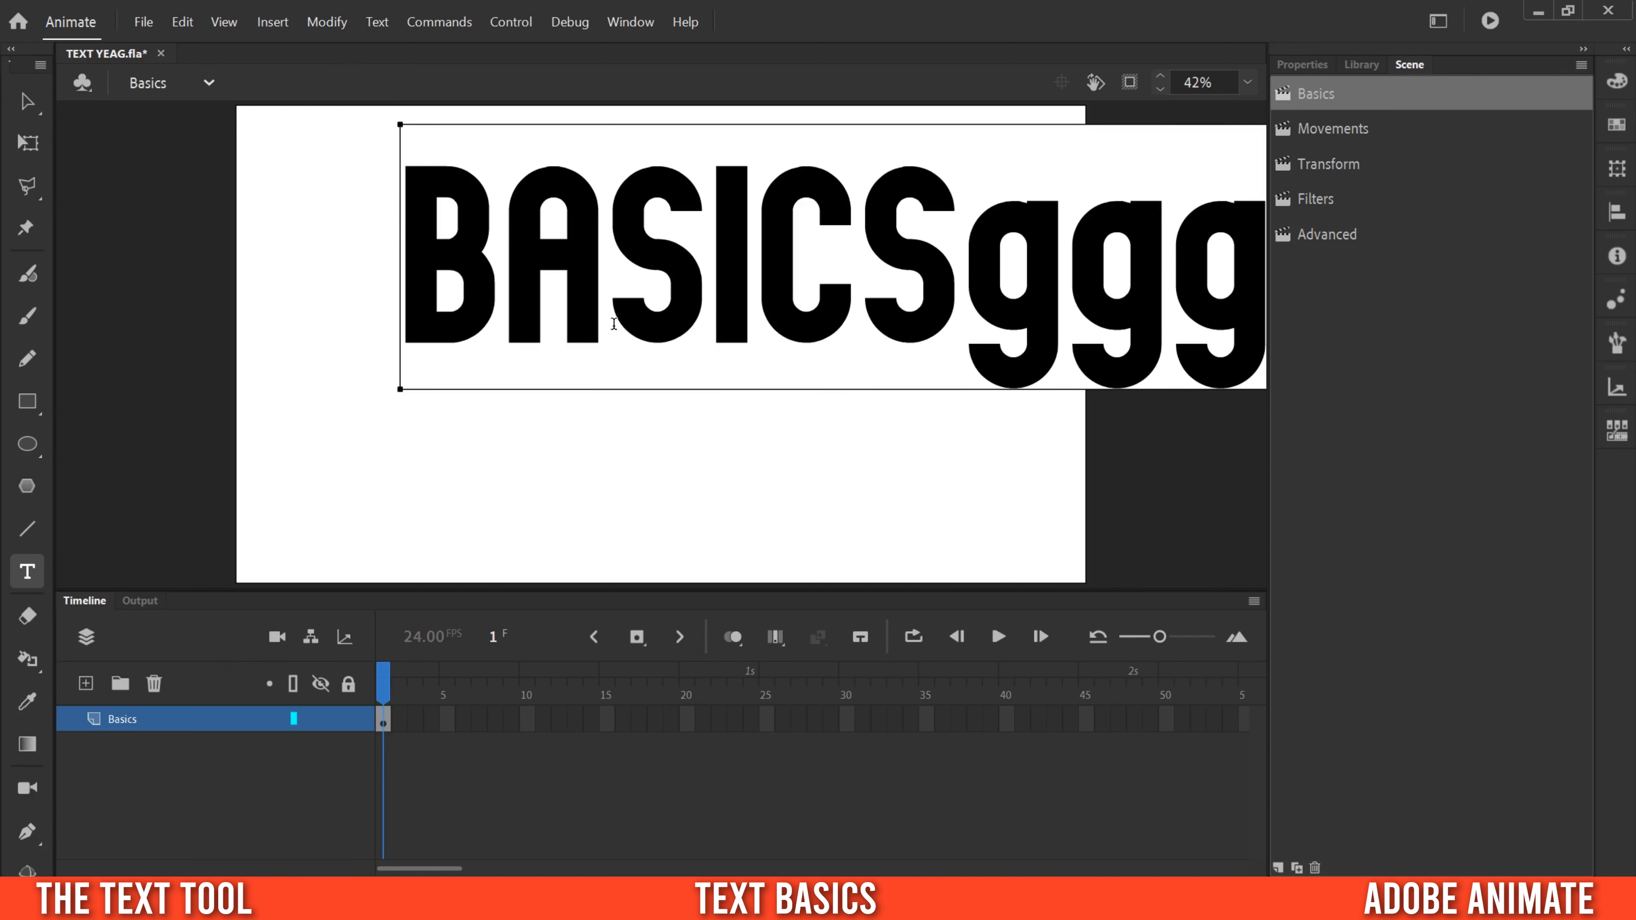
{"action": "key", "text": "BackSpace"}
{"action": "key", "text": "BackSpace"}
{"action": "key", "text": "BackSpace"}
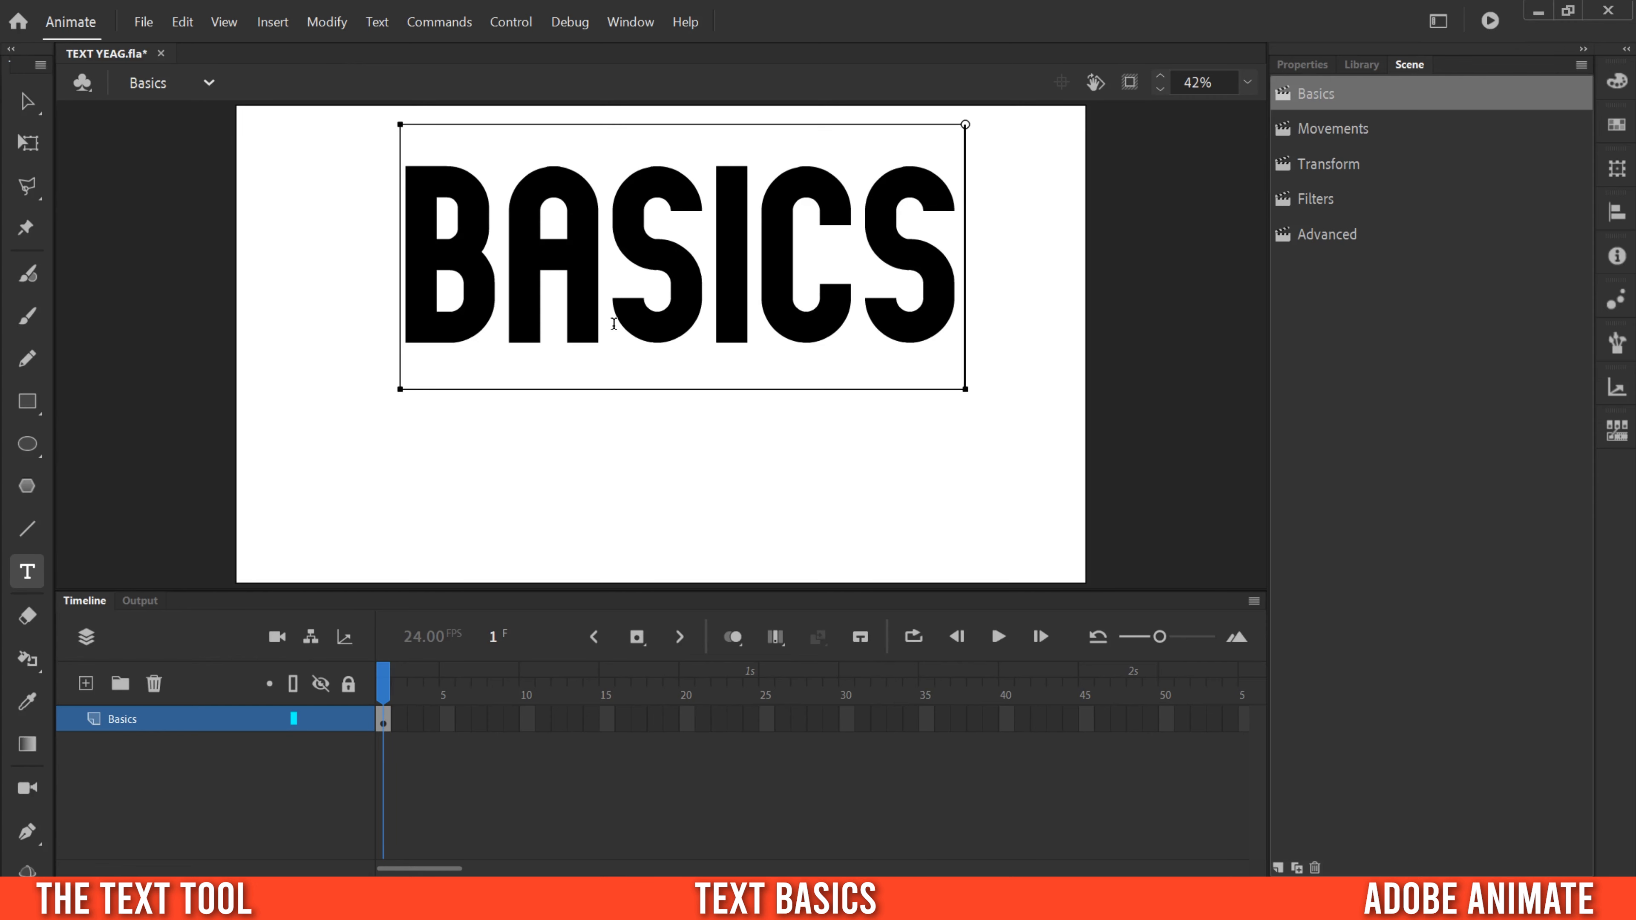
{"action": "key", "text": "Return"}
{"action": "type", "text": "G"}
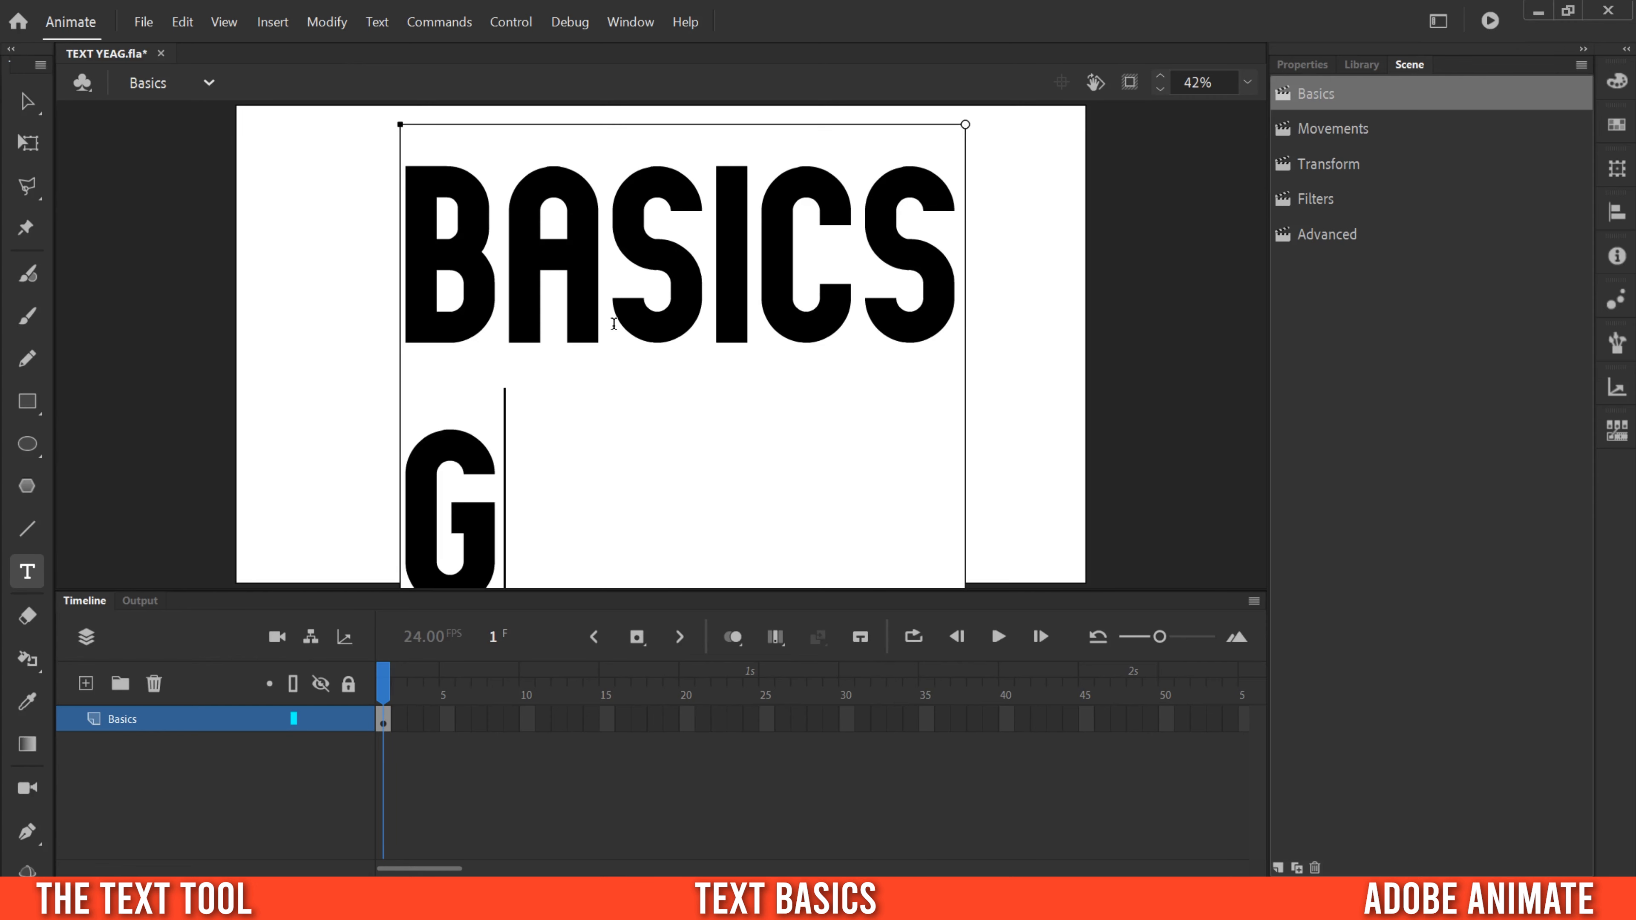
{"action": "key", "text": "BackSpace"}
{"action": "key", "text": "BackSpace"}
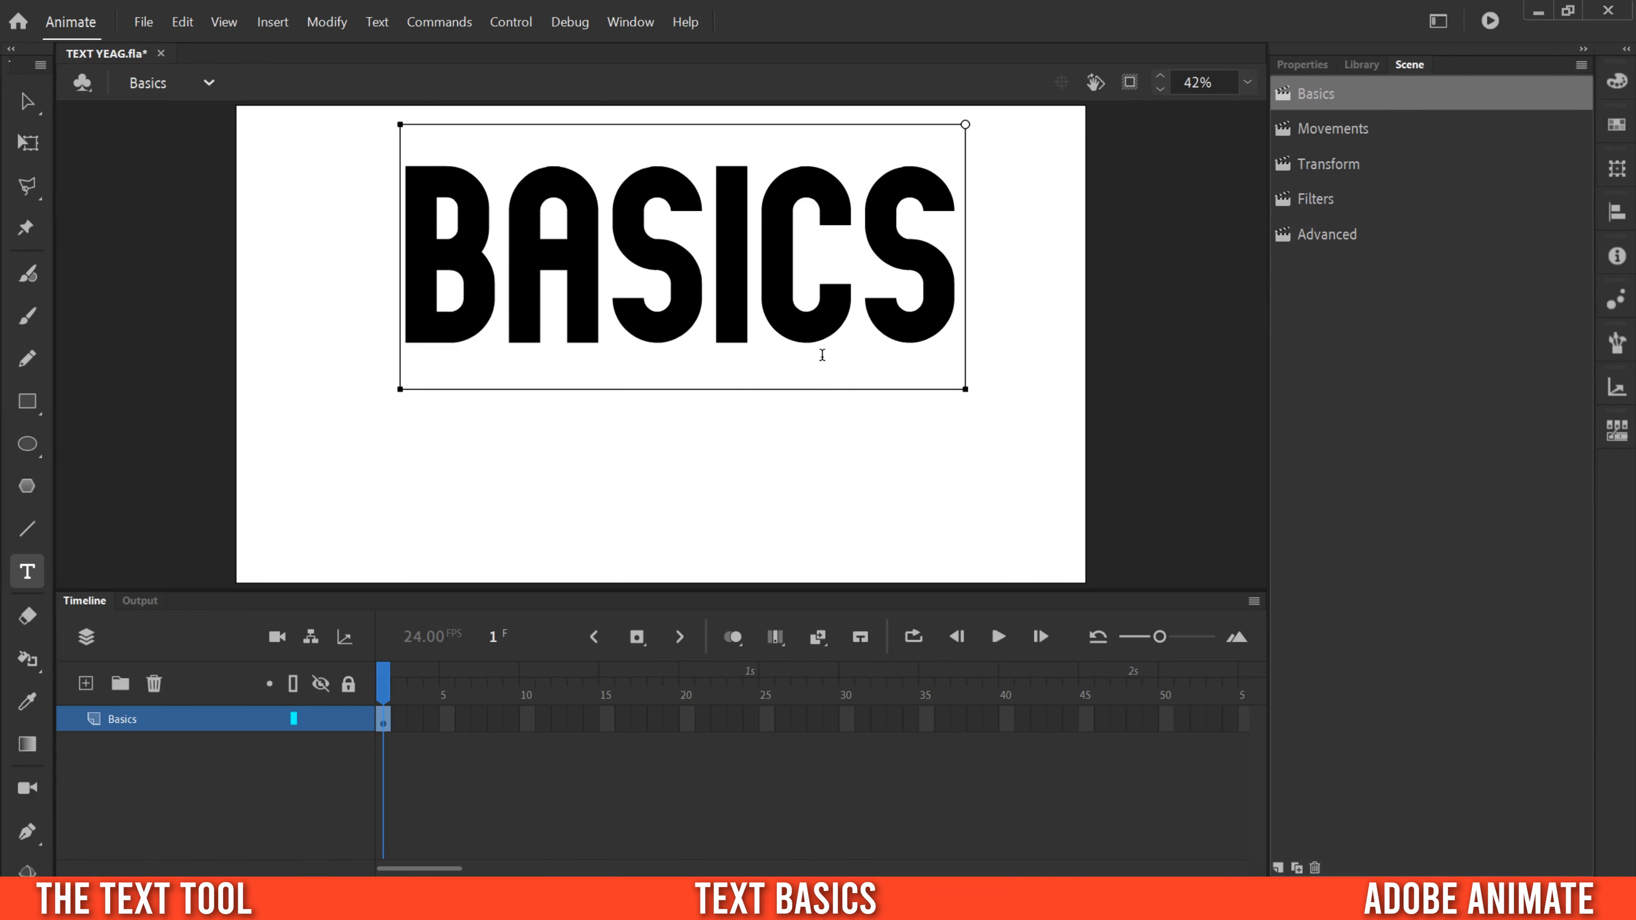
Try to change the fill color of the BASICS text to red in its object properties
{"action": "left_click", "coordinate": [1298, 63]}
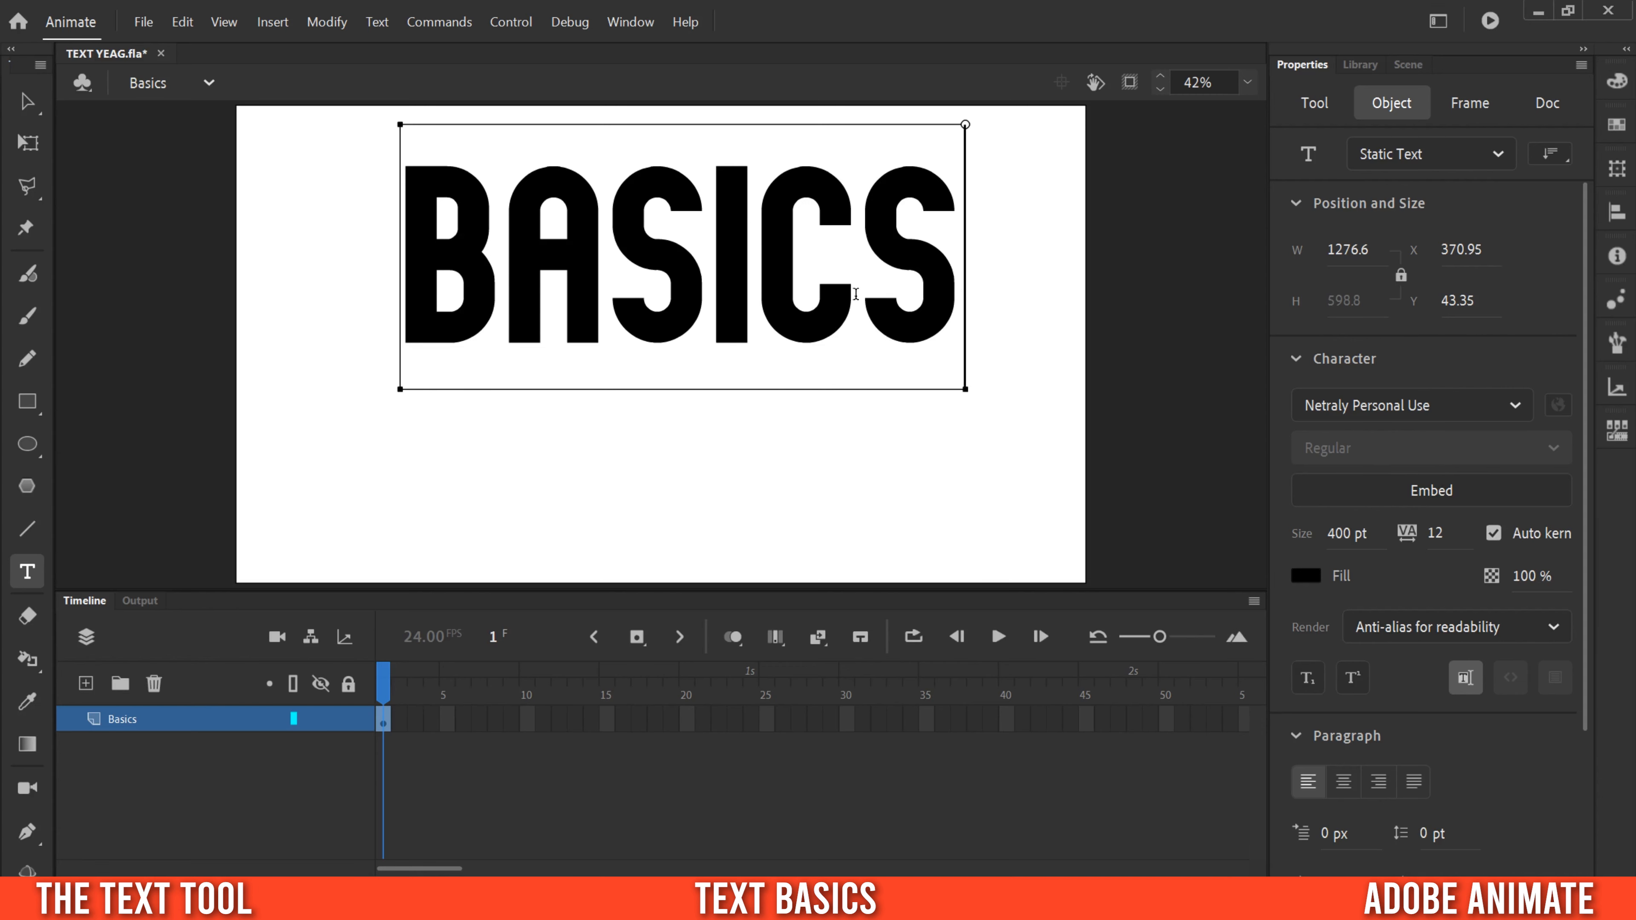
{"action": "double_click", "coordinate": [423, 279]}
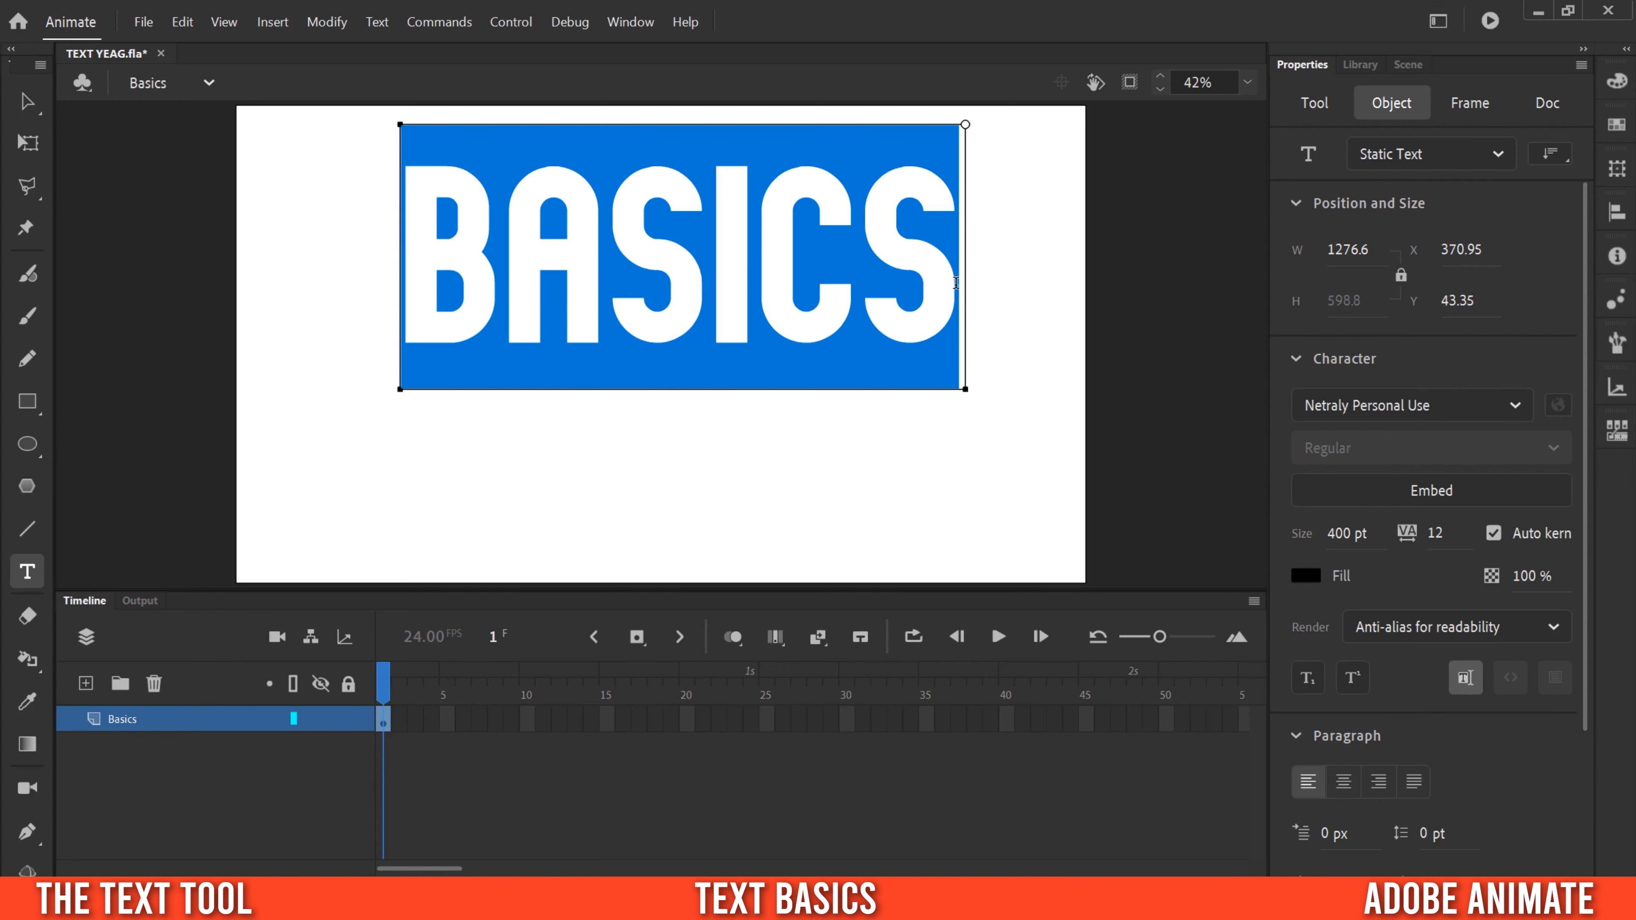
{"action": "left_click", "coordinate": [956, 281]}
{"action": "left_click", "coordinate": [1312, 578]}
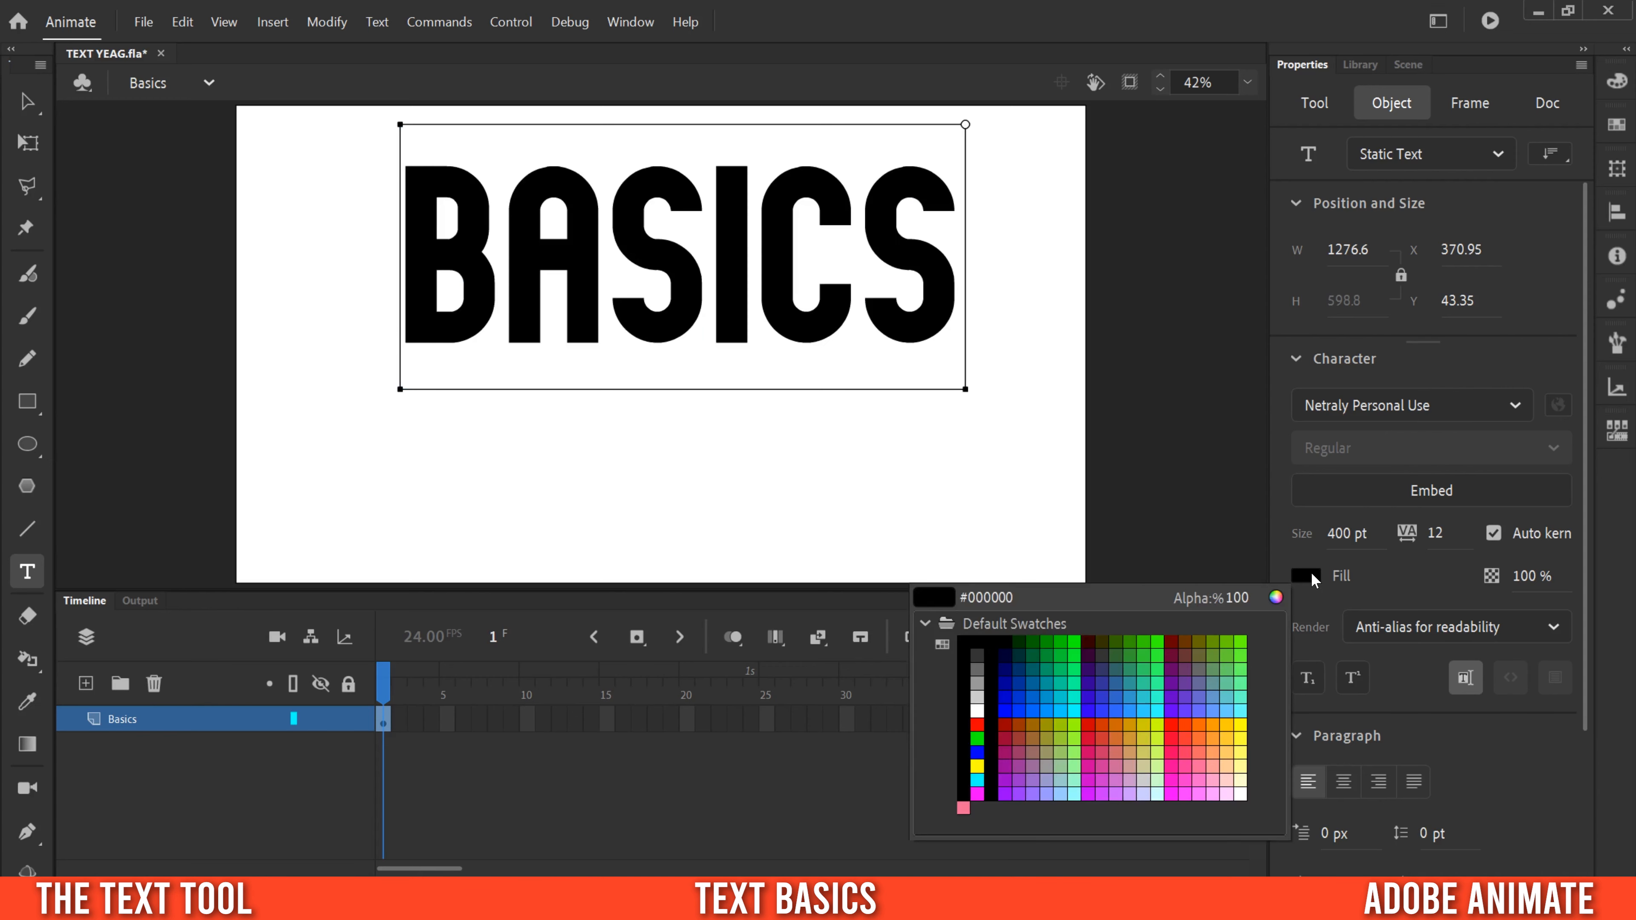
{"action": "left_click", "coordinate": [1174, 724]}
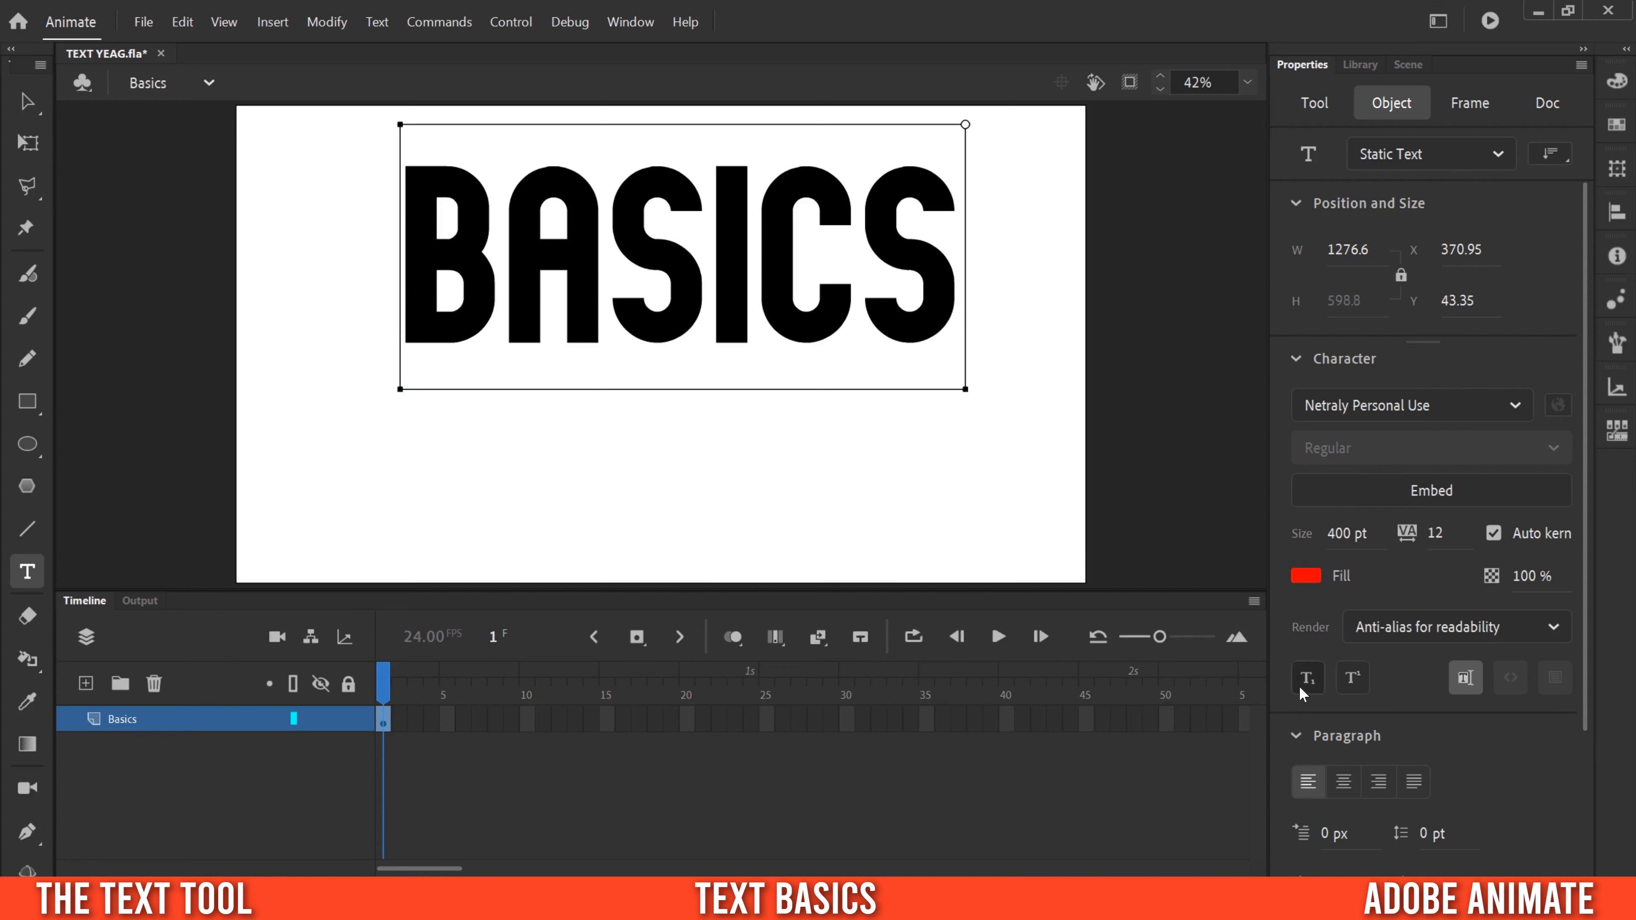
Select the whole word BASICS, browse the available fonts and choose Netraly Personal Use
{"action": "left_click", "coordinate": [964, 288]}
{"action": "double_click", "coordinate": [421, 227]}
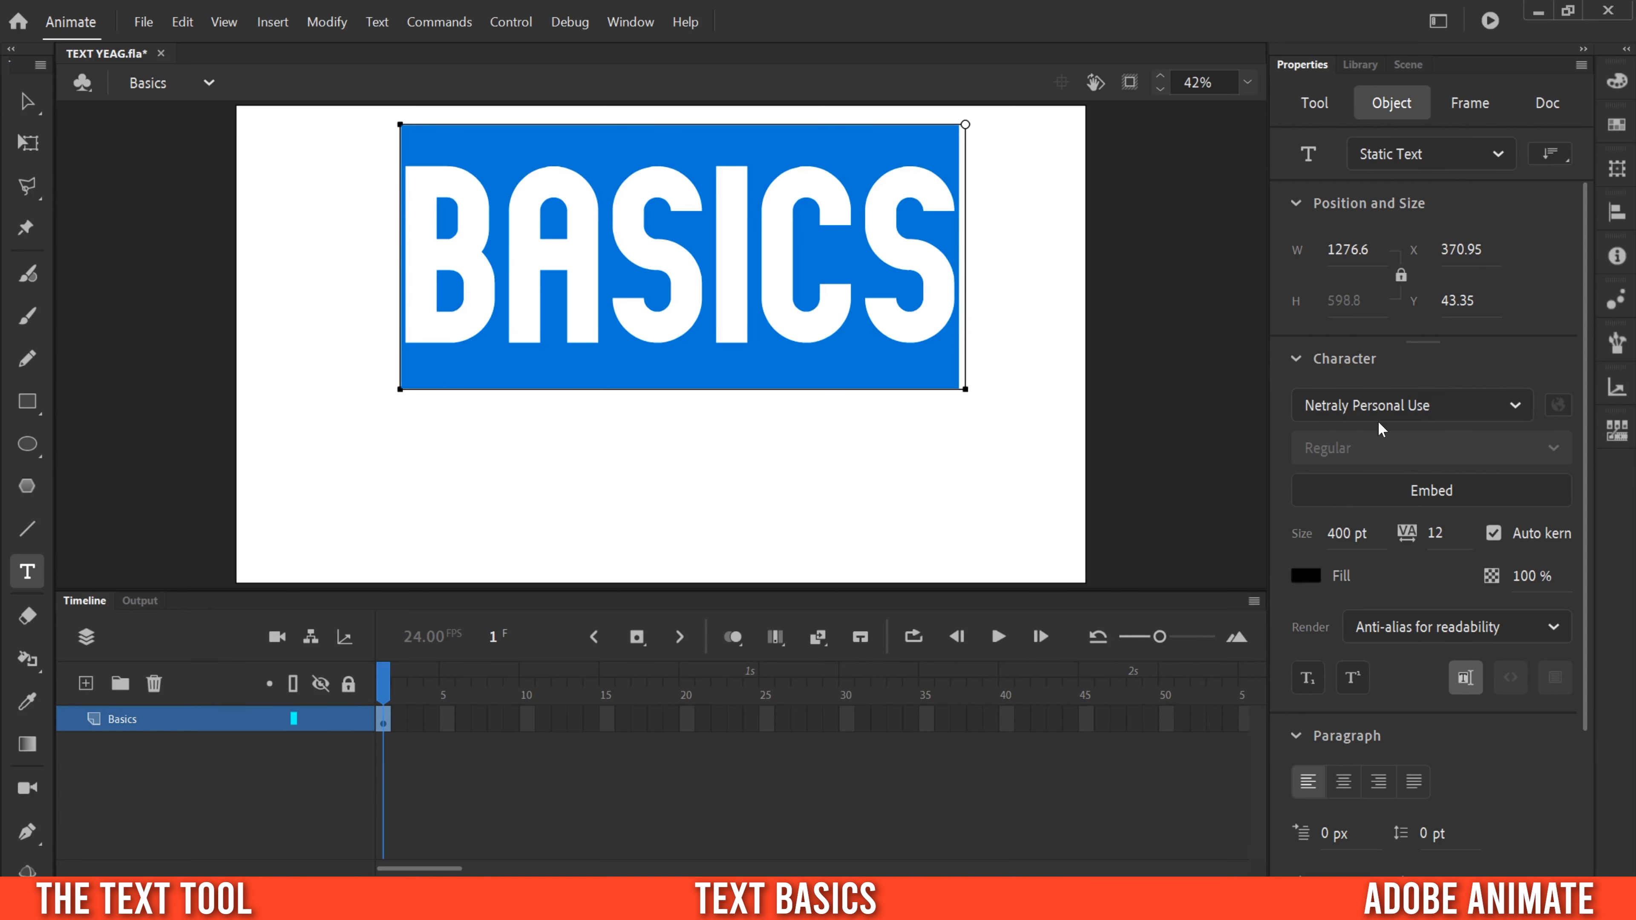
{"action": "left_click", "coordinate": [1517, 406]}
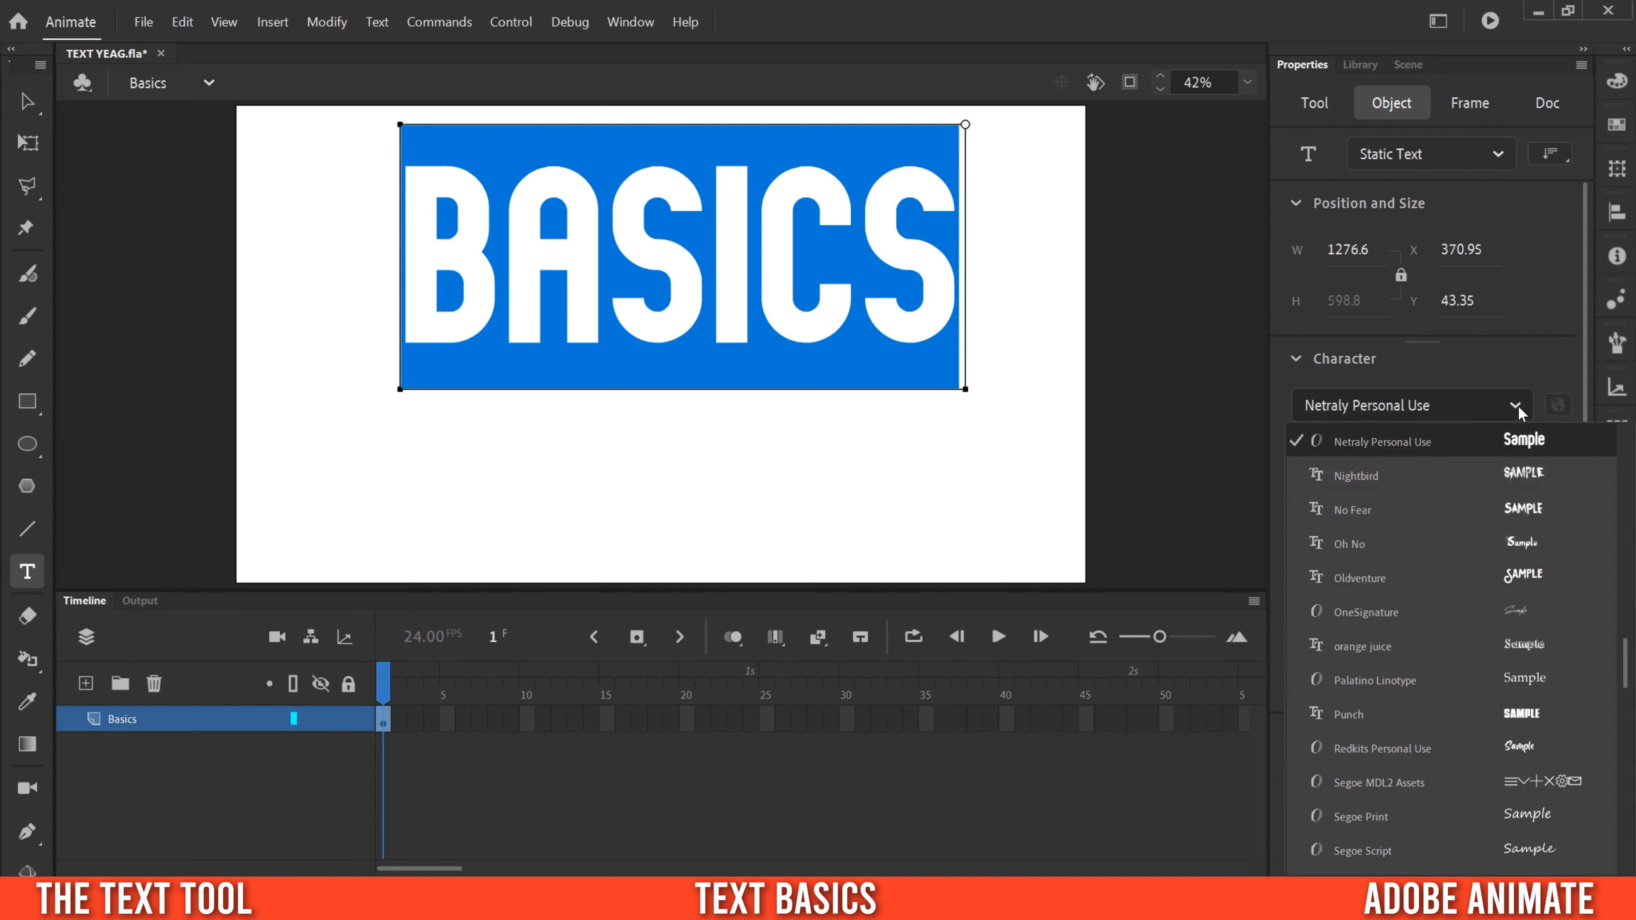
{"action": "scroll", "coordinate": [1529, 538], "scroll_direction": "up", "scroll_amount": 4}
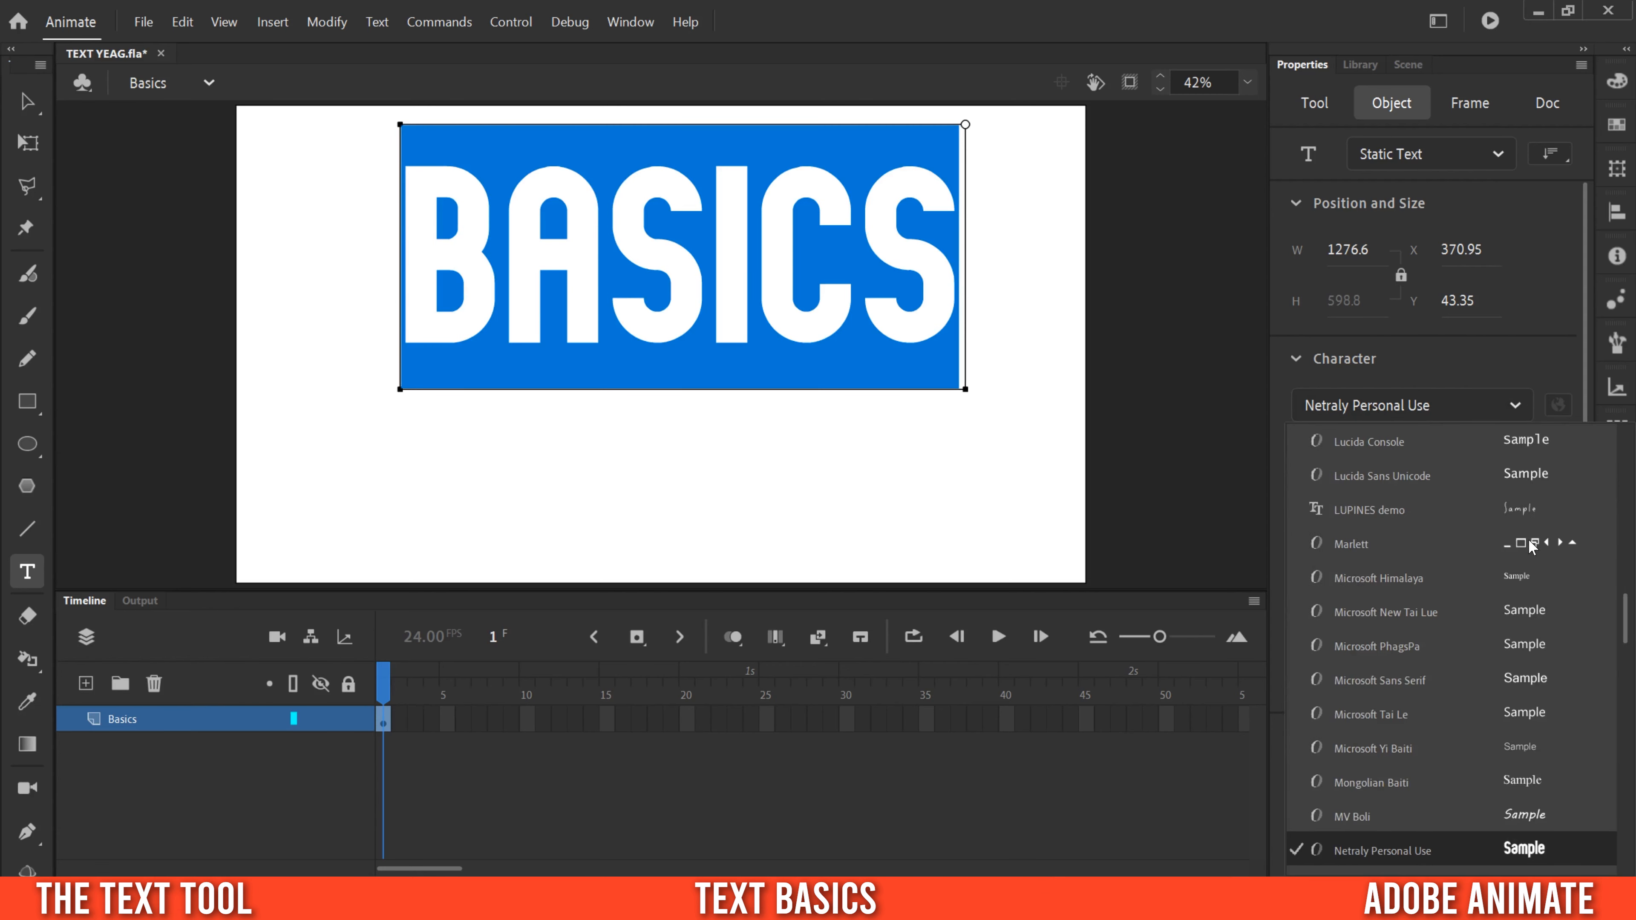
{"action": "scroll", "coordinate": [1499, 670], "scroll_direction": "down", "scroll_amount": 2}
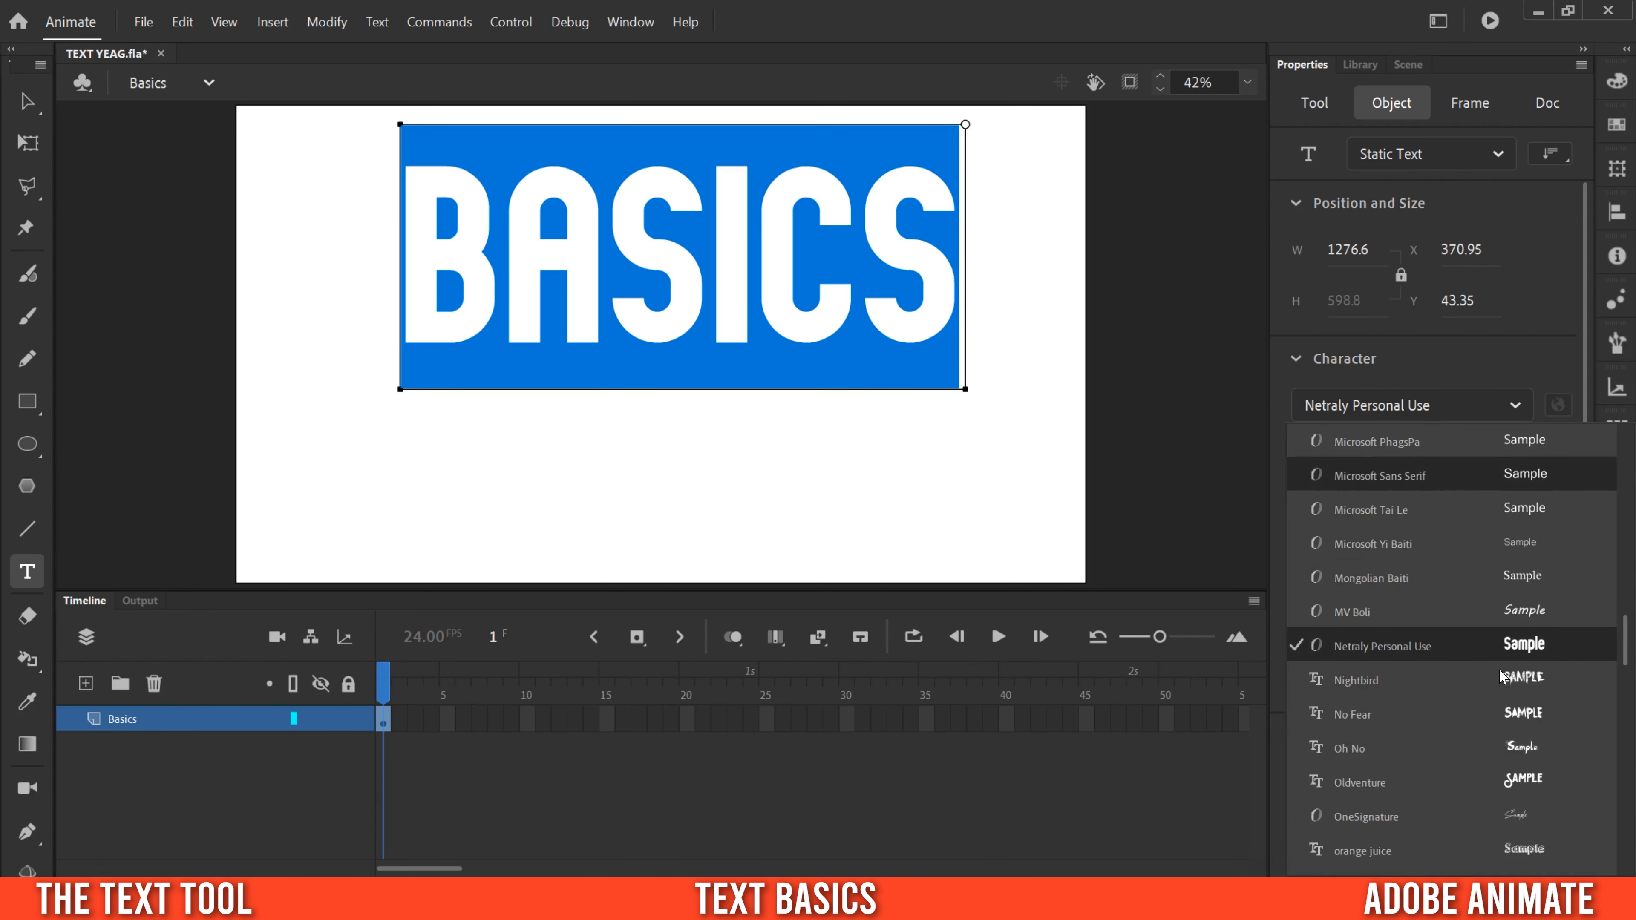
{"action": "left_click", "coordinate": [1532, 644]}
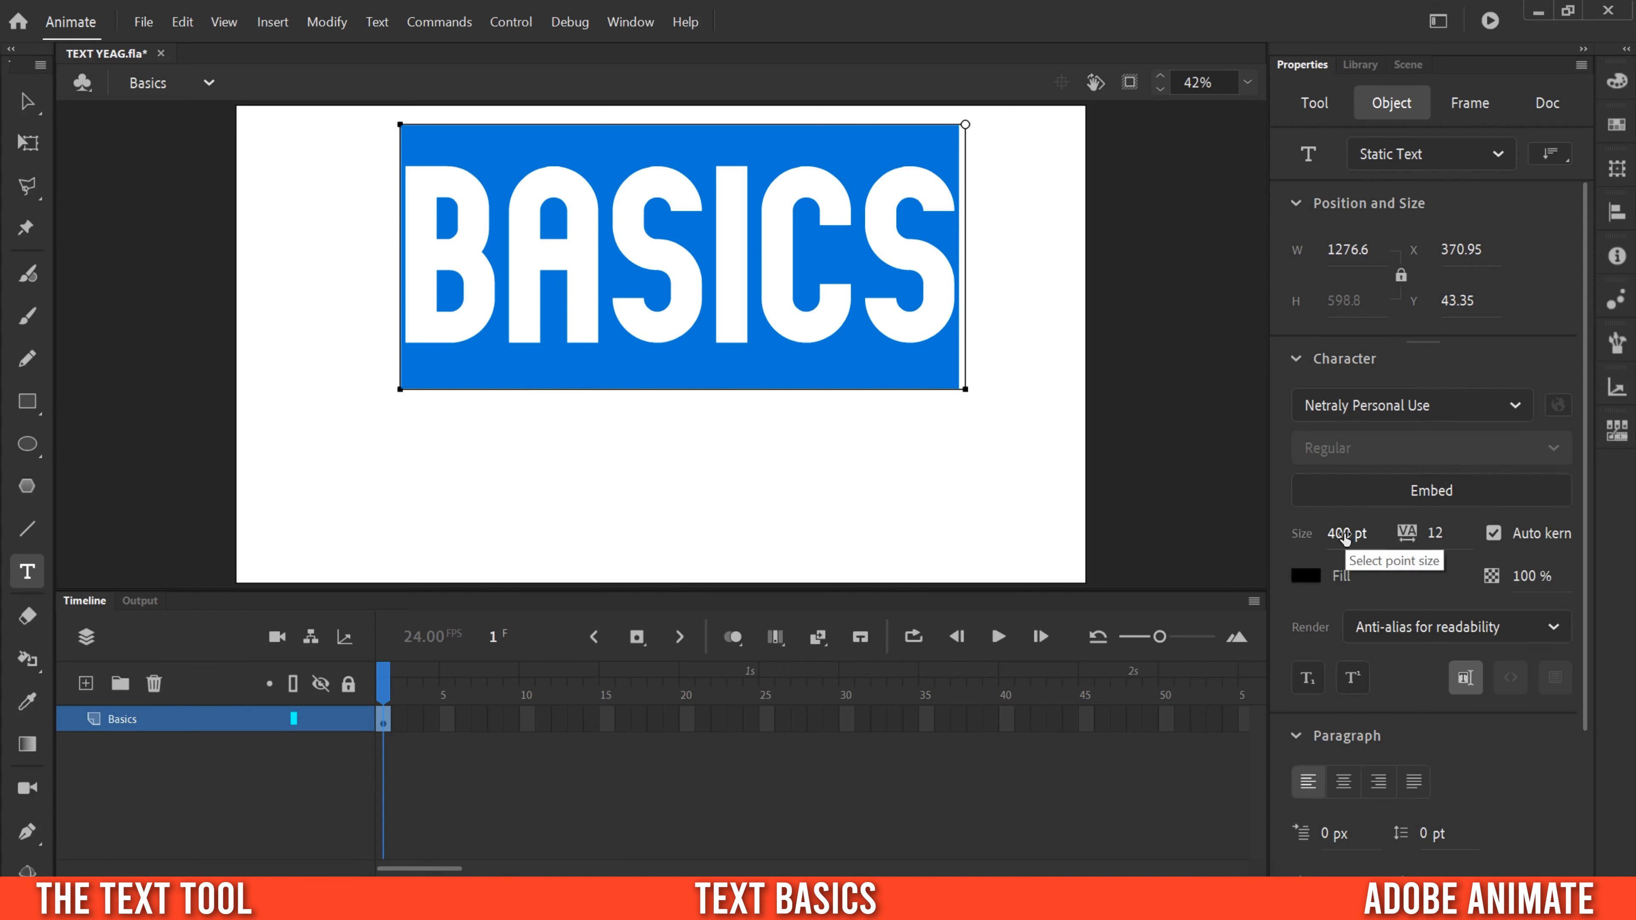
Set the selected BASICS text to 350 pt with a letter spacing of 43
{"action": "left_click", "coordinate": [1361, 543]}
{"action": "type", "text": "350"}
{"action": "key", "text": "Return"}
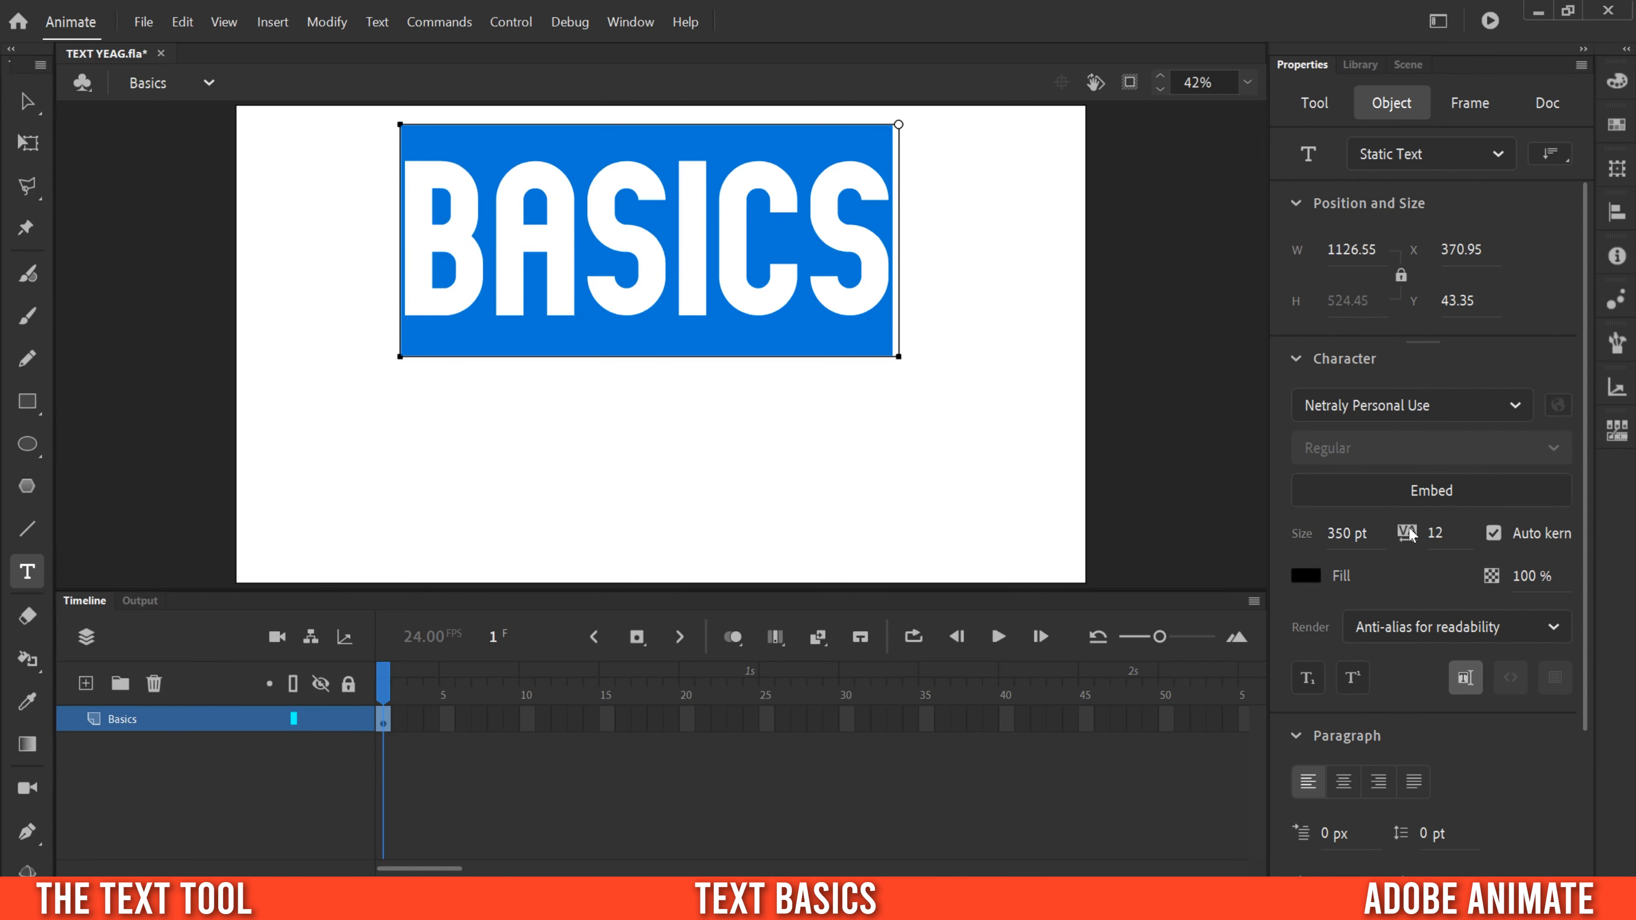
{"action": "mouse_move", "coordinate": [1440, 534]}
{"action": "left_mouse_down"}
{"action": "mouse_move", "coordinate": [1520, 531]}
{"action": "mouse_move", "coordinate": [1351, 526]}
{"action": "mouse_move", "coordinate": [1435, 526]}
{"action": "left_mouse_up"}
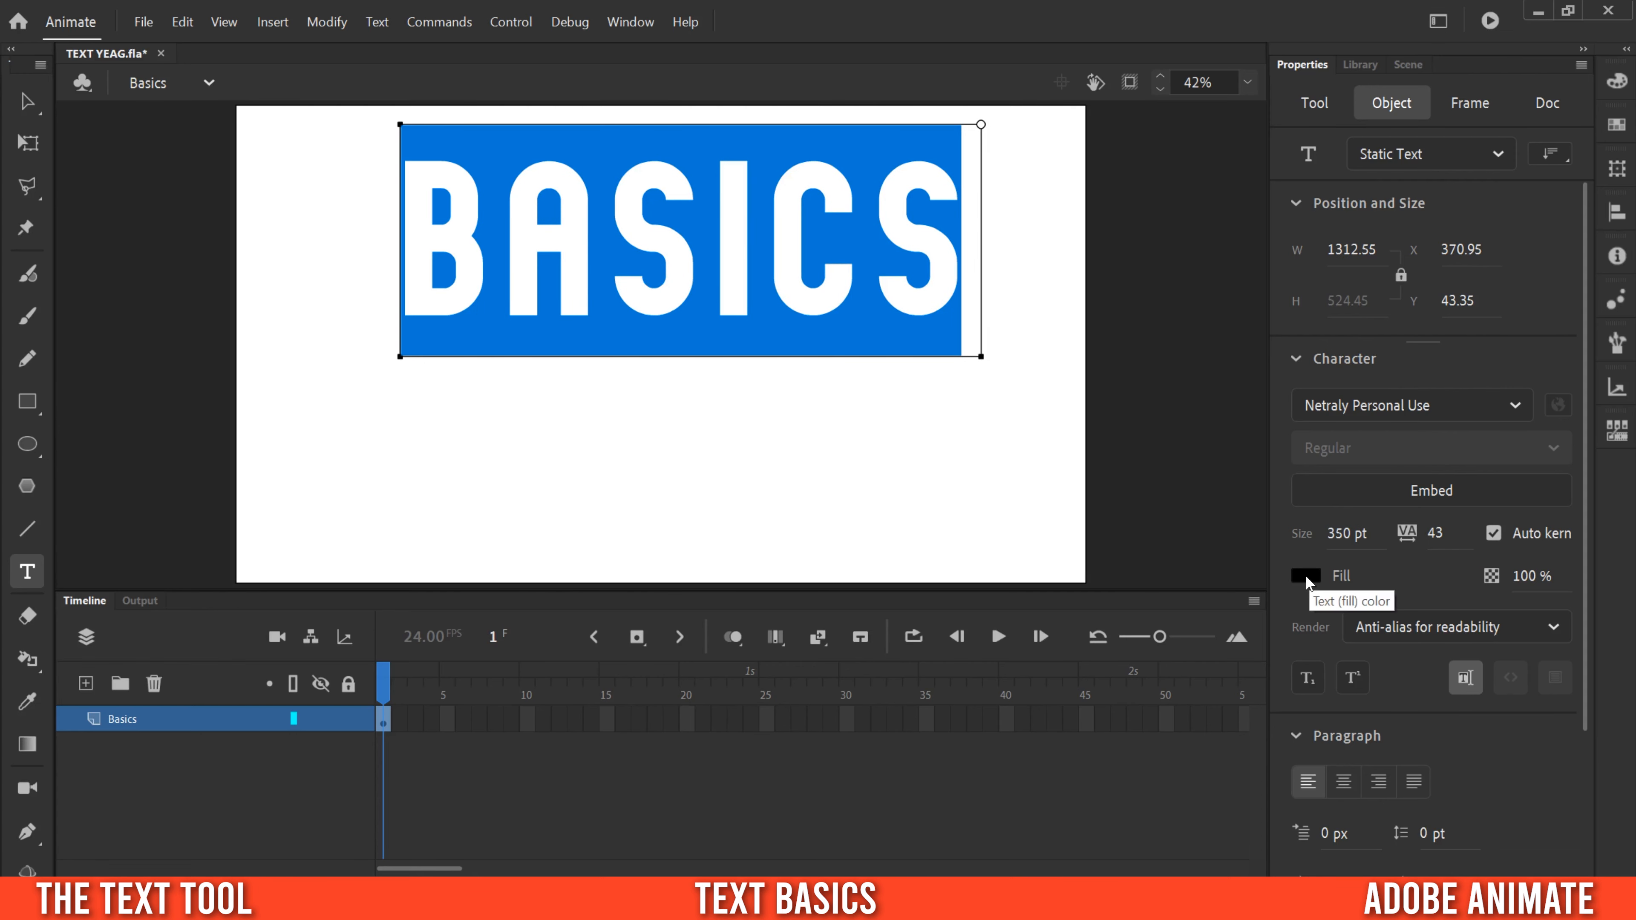
Recolor the selected BASICS text with a red fill and deselect its letters
{"action": "left_click", "coordinate": [1307, 575]}
{"action": "left_click", "coordinate": [1176, 718]}
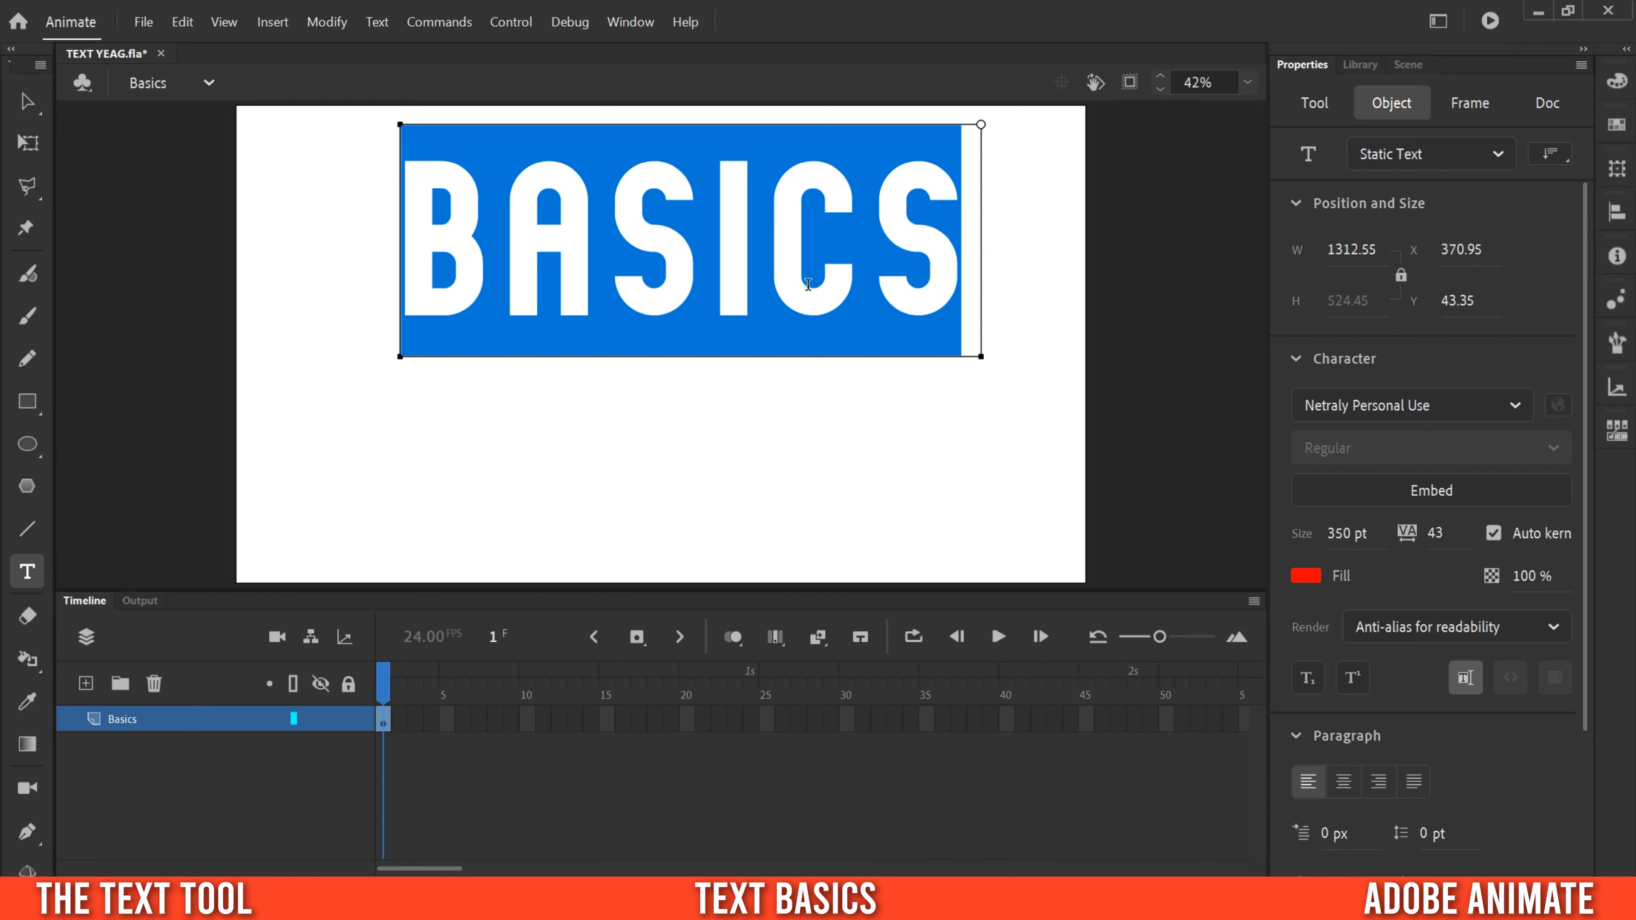
{"action": "left_click", "coordinate": [968, 286]}
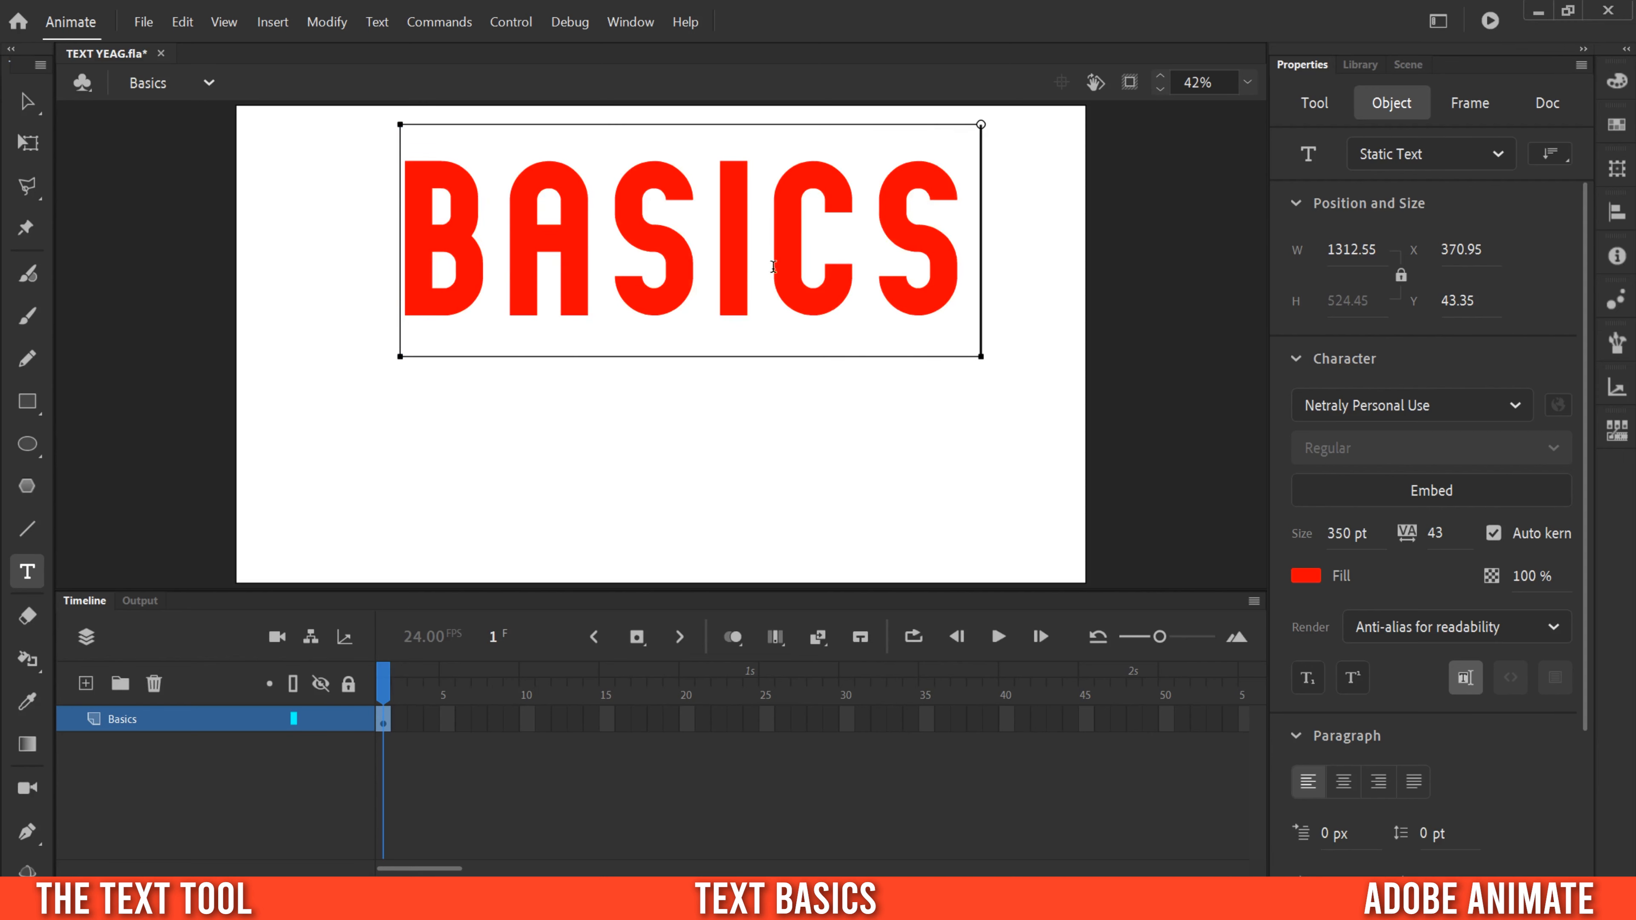
Try subscript and superscript on the letters ASICS, returning them to normal text
{"action": "left_click_drag", "start_coordinate": [968, 282], "coordinate": [420, 245]}
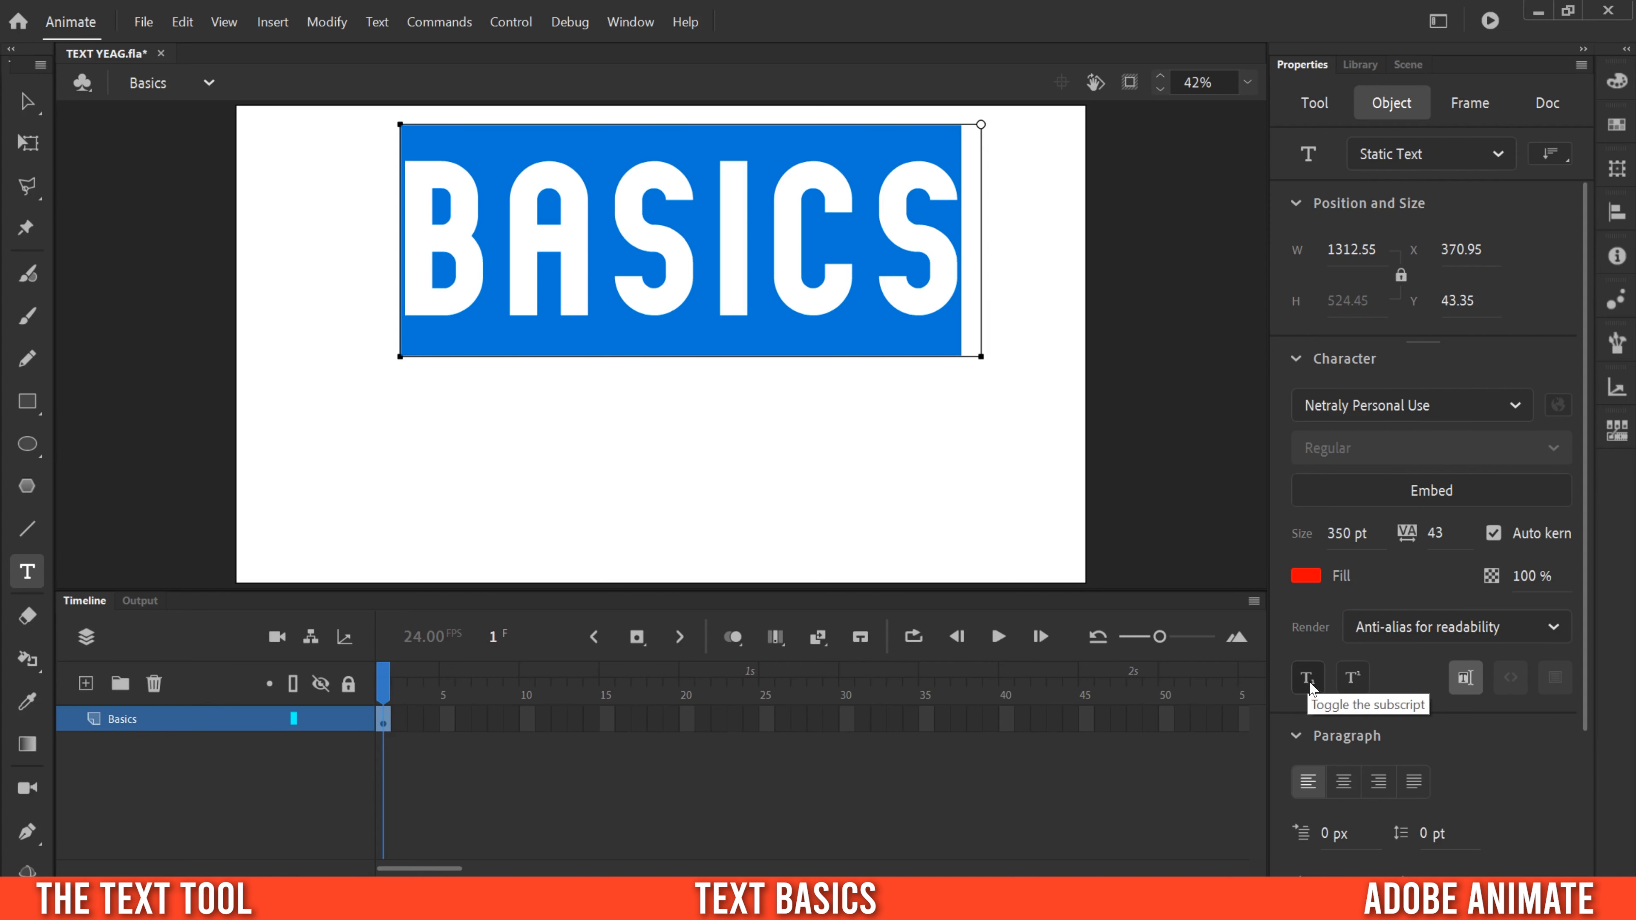
{"action": "left_click", "coordinate": [951, 276]}
{"action": "left_click", "coordinate": [520, 238], "text": "shift"}
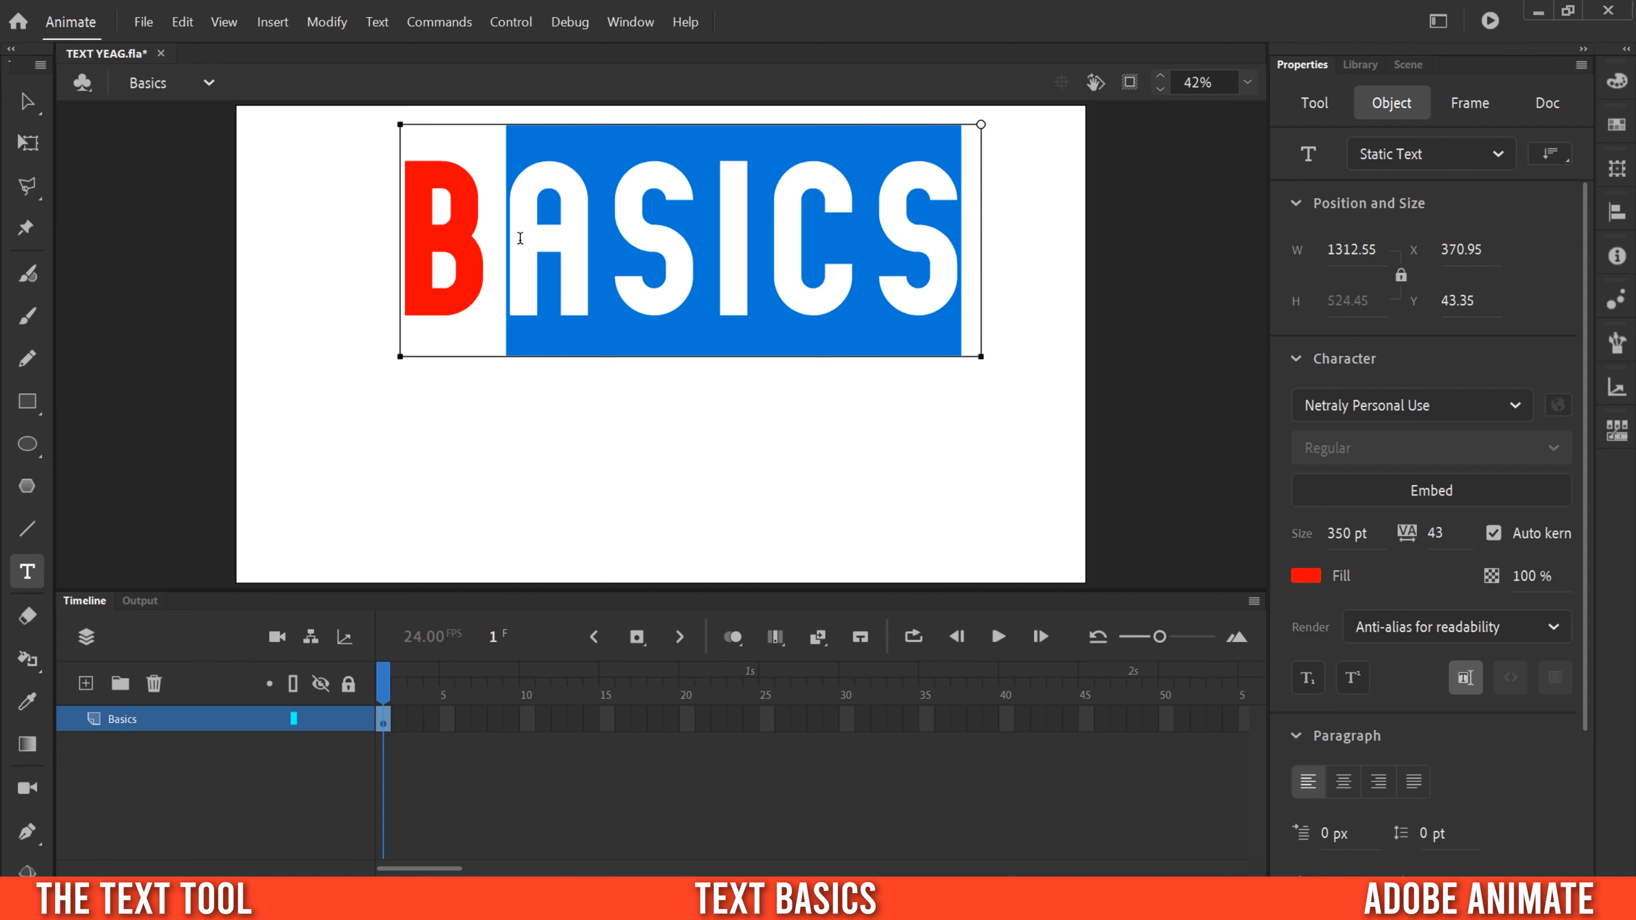
{"action": "left_click", "coordinate": [1308, 678]}
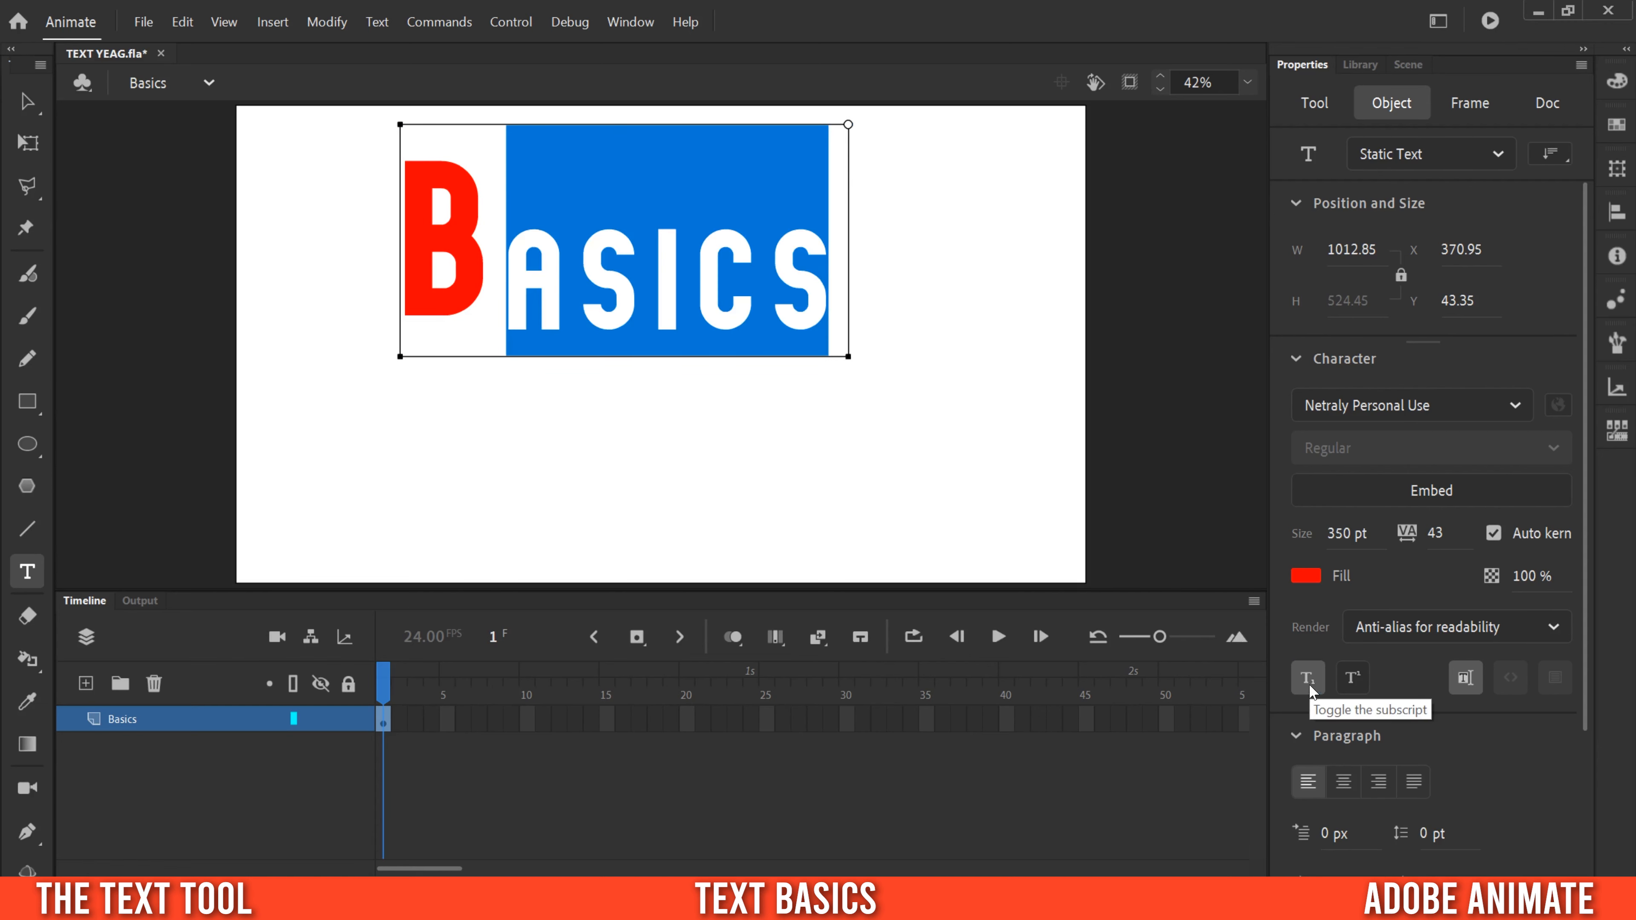
{"action": "left_click", "coordinate": [1353, 680]}
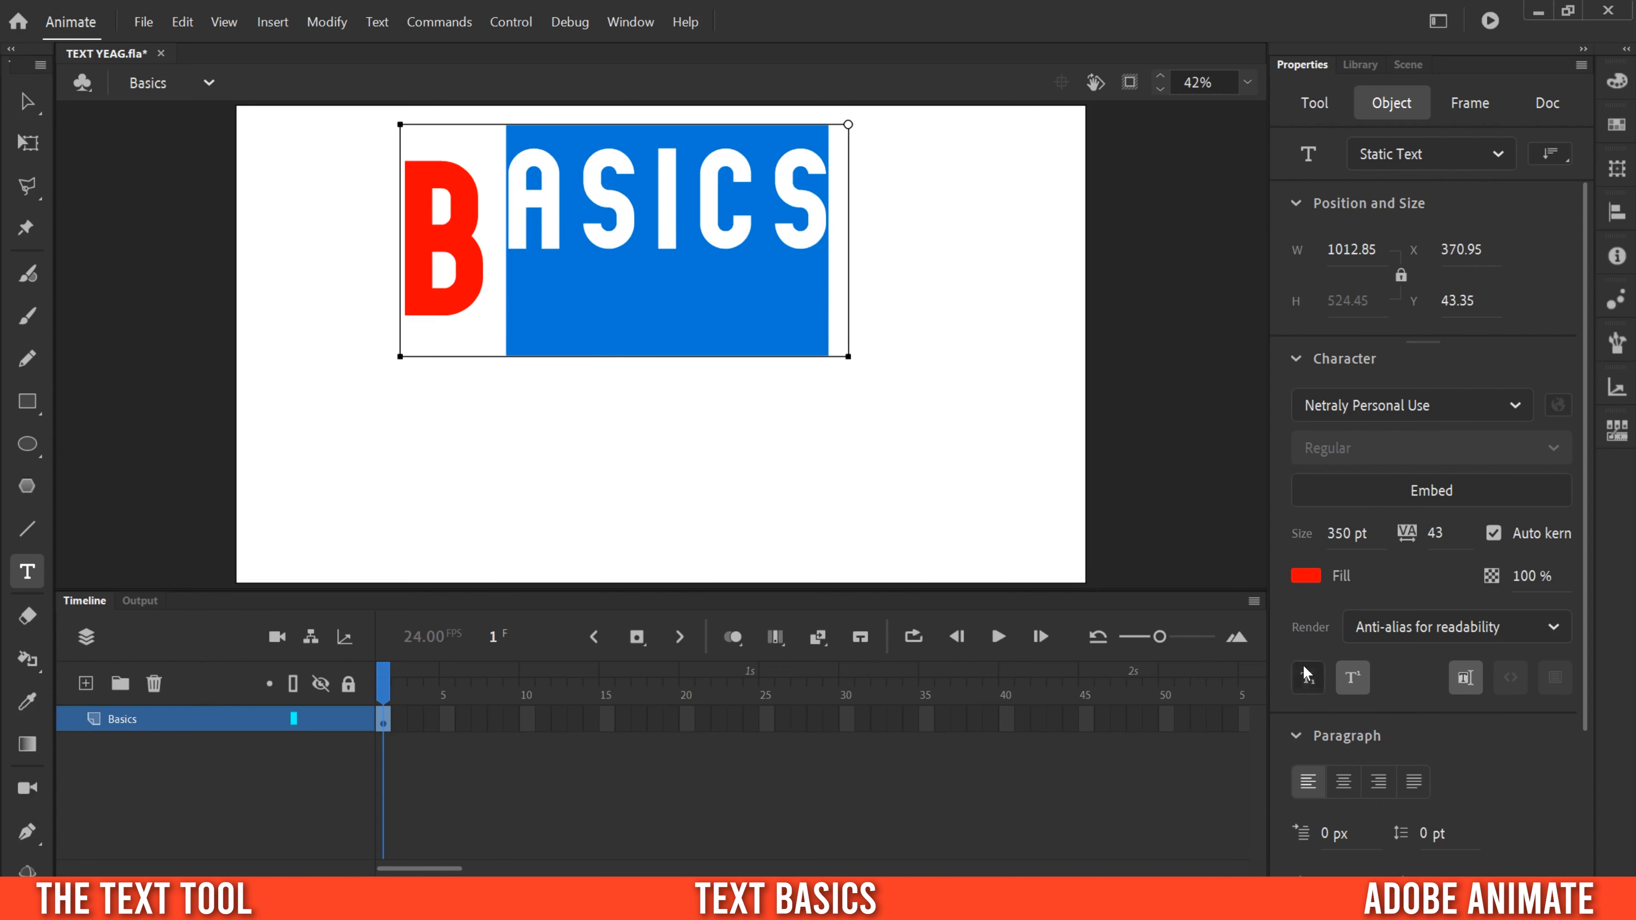
{"action": "left_click", "coordinate": [1353, 681]}
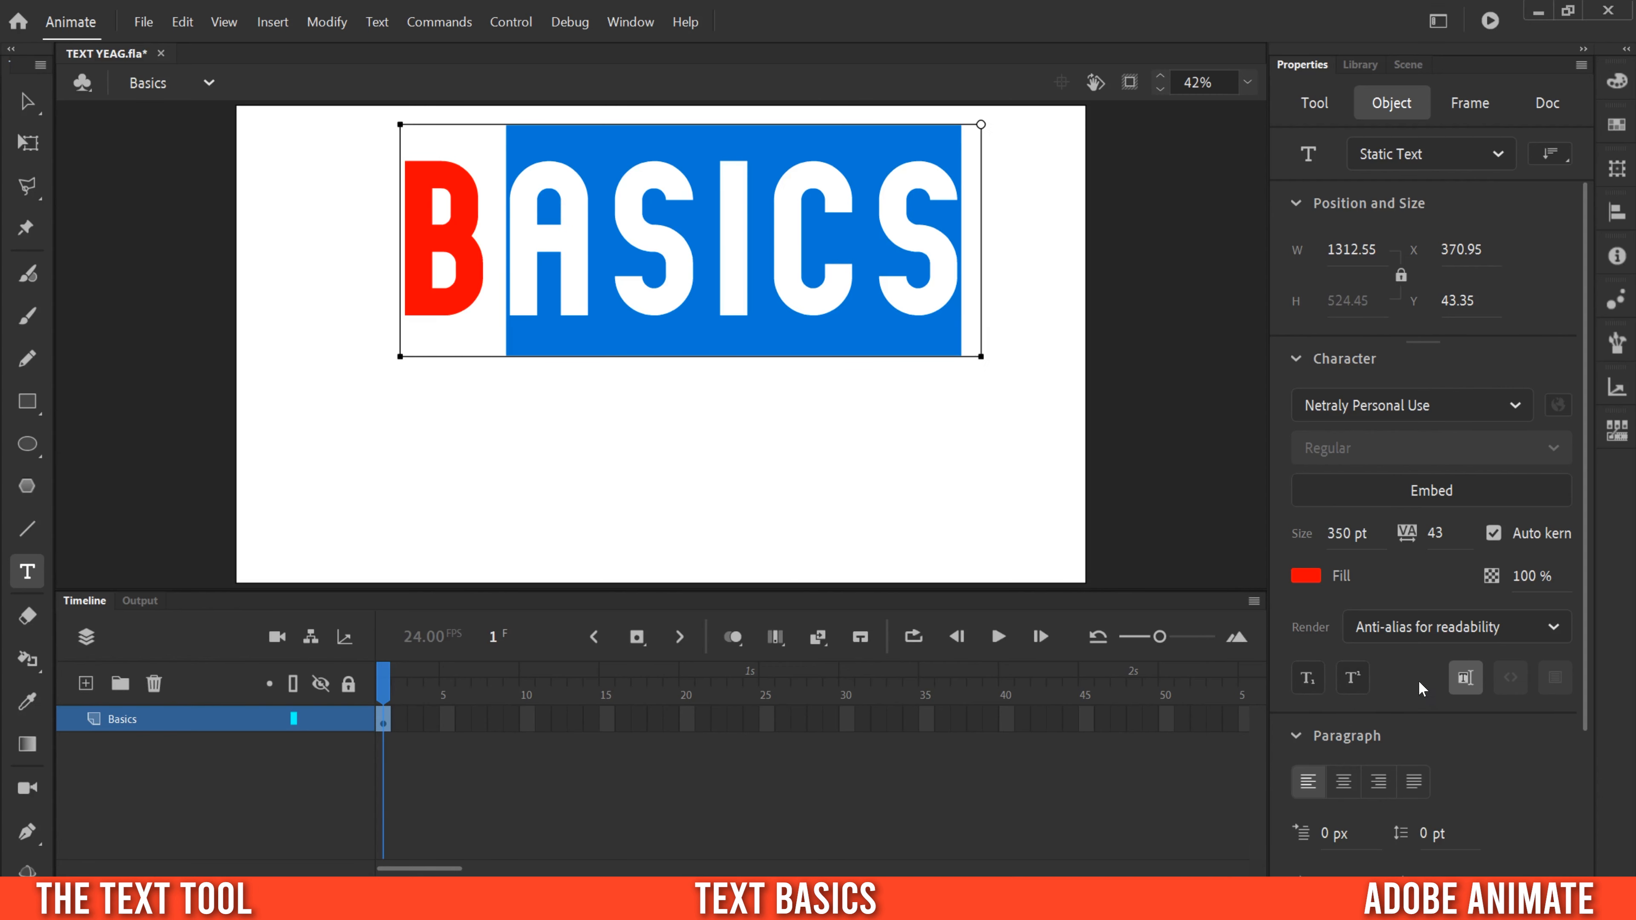
Widen the BASICS text box to near the stage's right edge and center-align its text
{"action": "scroll", "coordinate": [1482, 580], "scroll_direction": "down", "scroll_amount": 3}
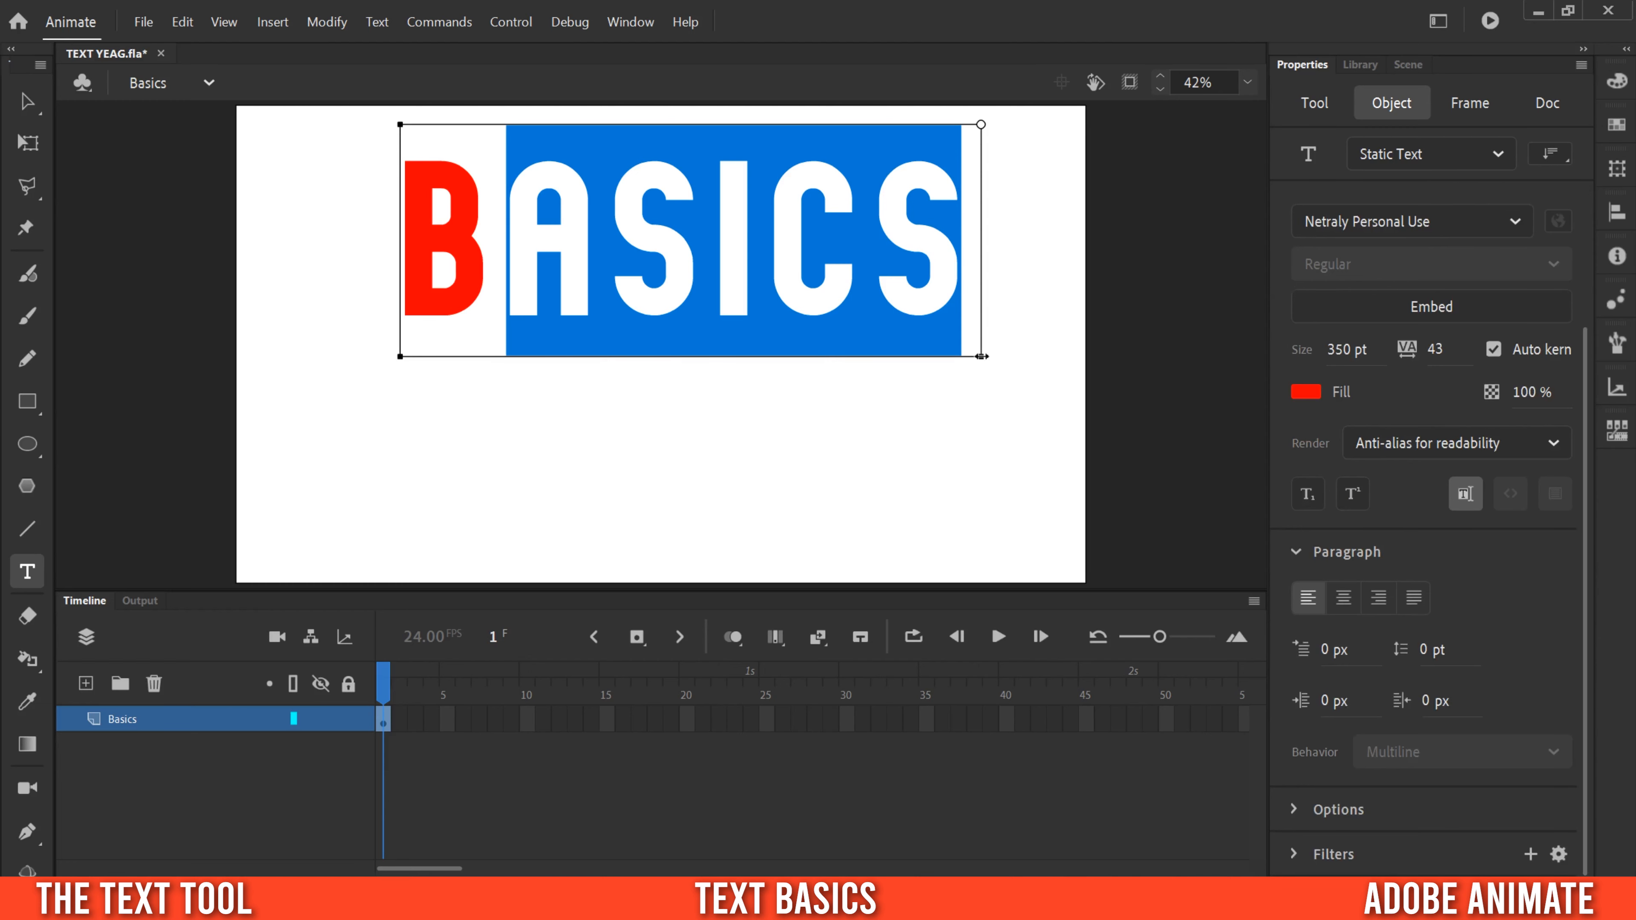
{"action": "left_click_drag", "start_coordinate": [1049, 355], "coordinate": [1058, 355]}
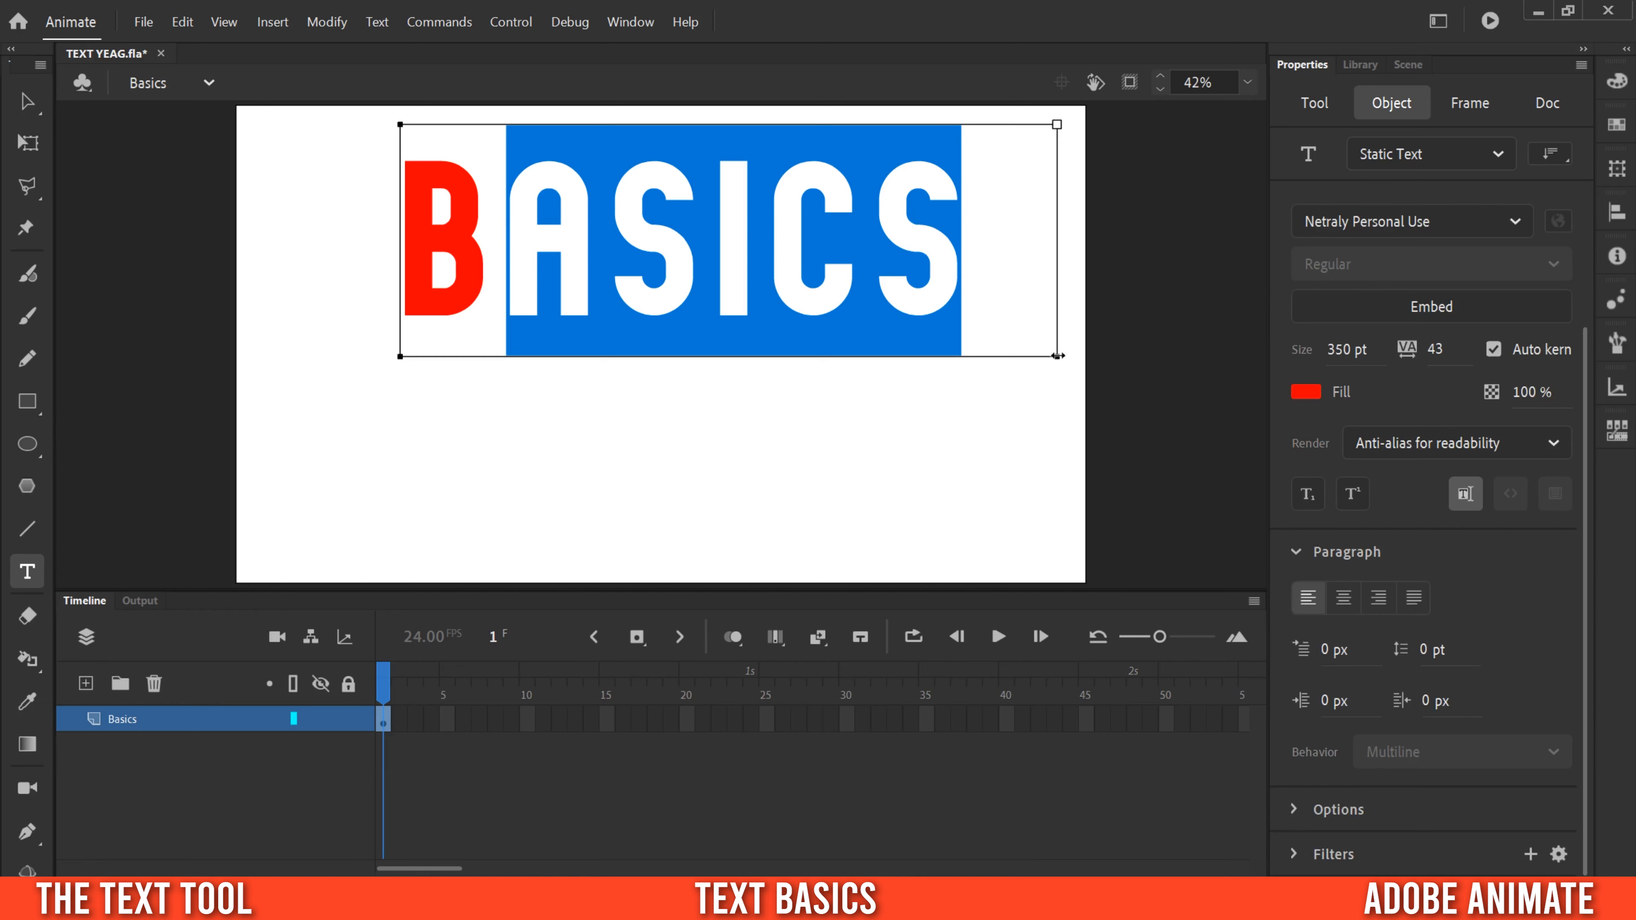
{"action": "left_click", "coordinate": [1345, 599]}
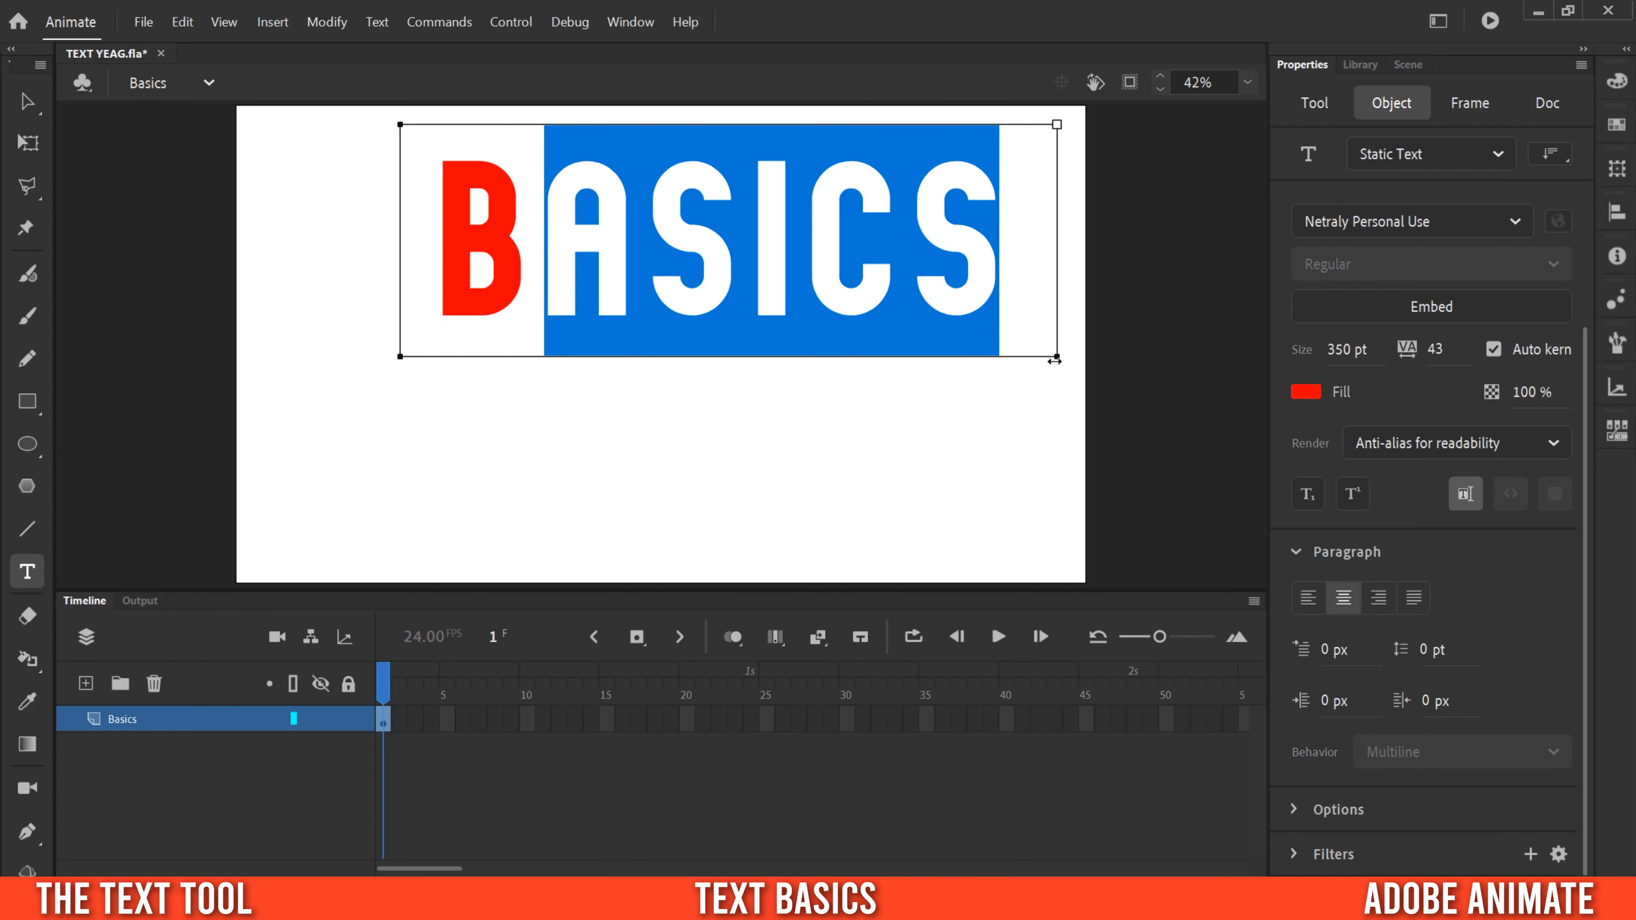
{"action": "left_click", "coordinate": [1185, 355]}
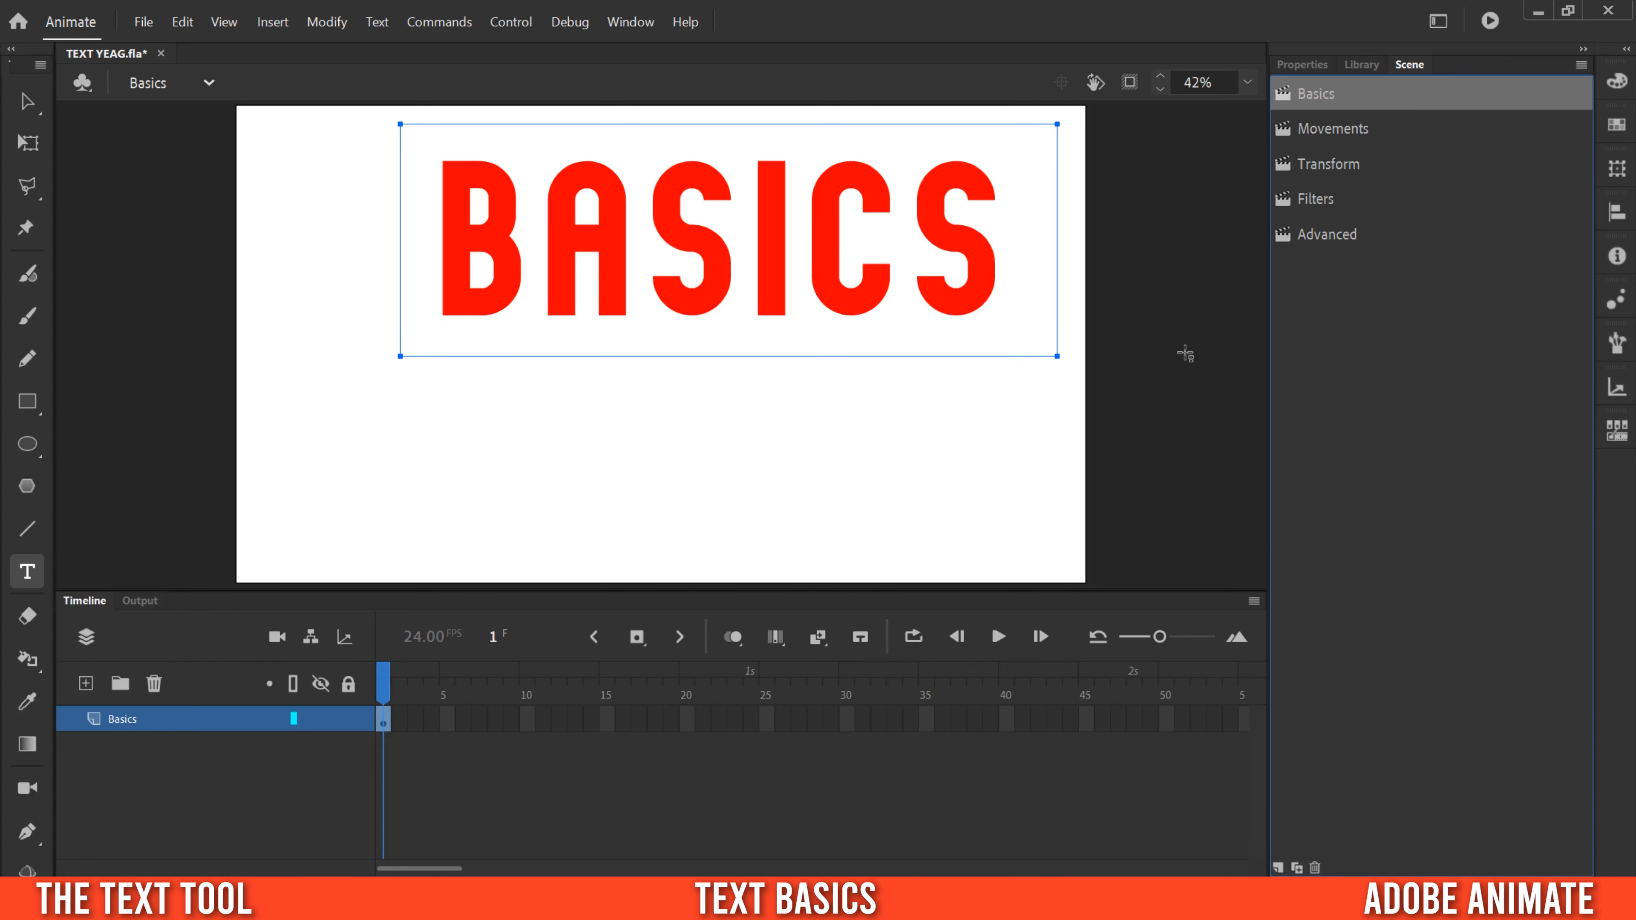
Try to apply a linear gradient fill to the BASICS text
{"action": "left_click", "coordinate": [1617, 86]}
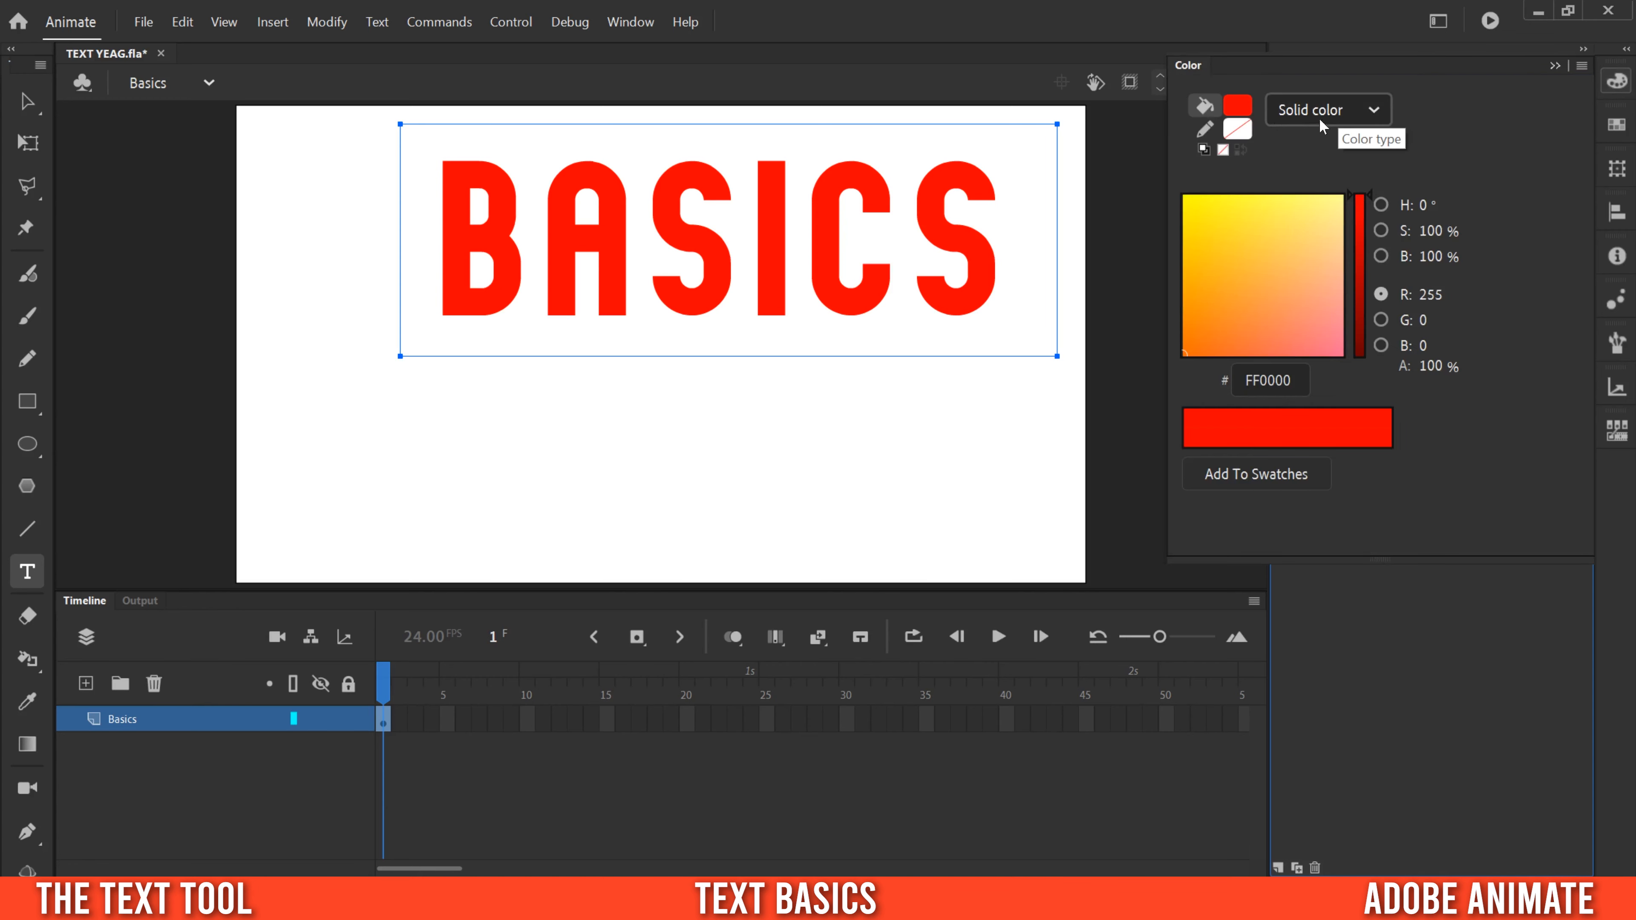
{"action": "left_click", "coordinate": [1373, 110]}
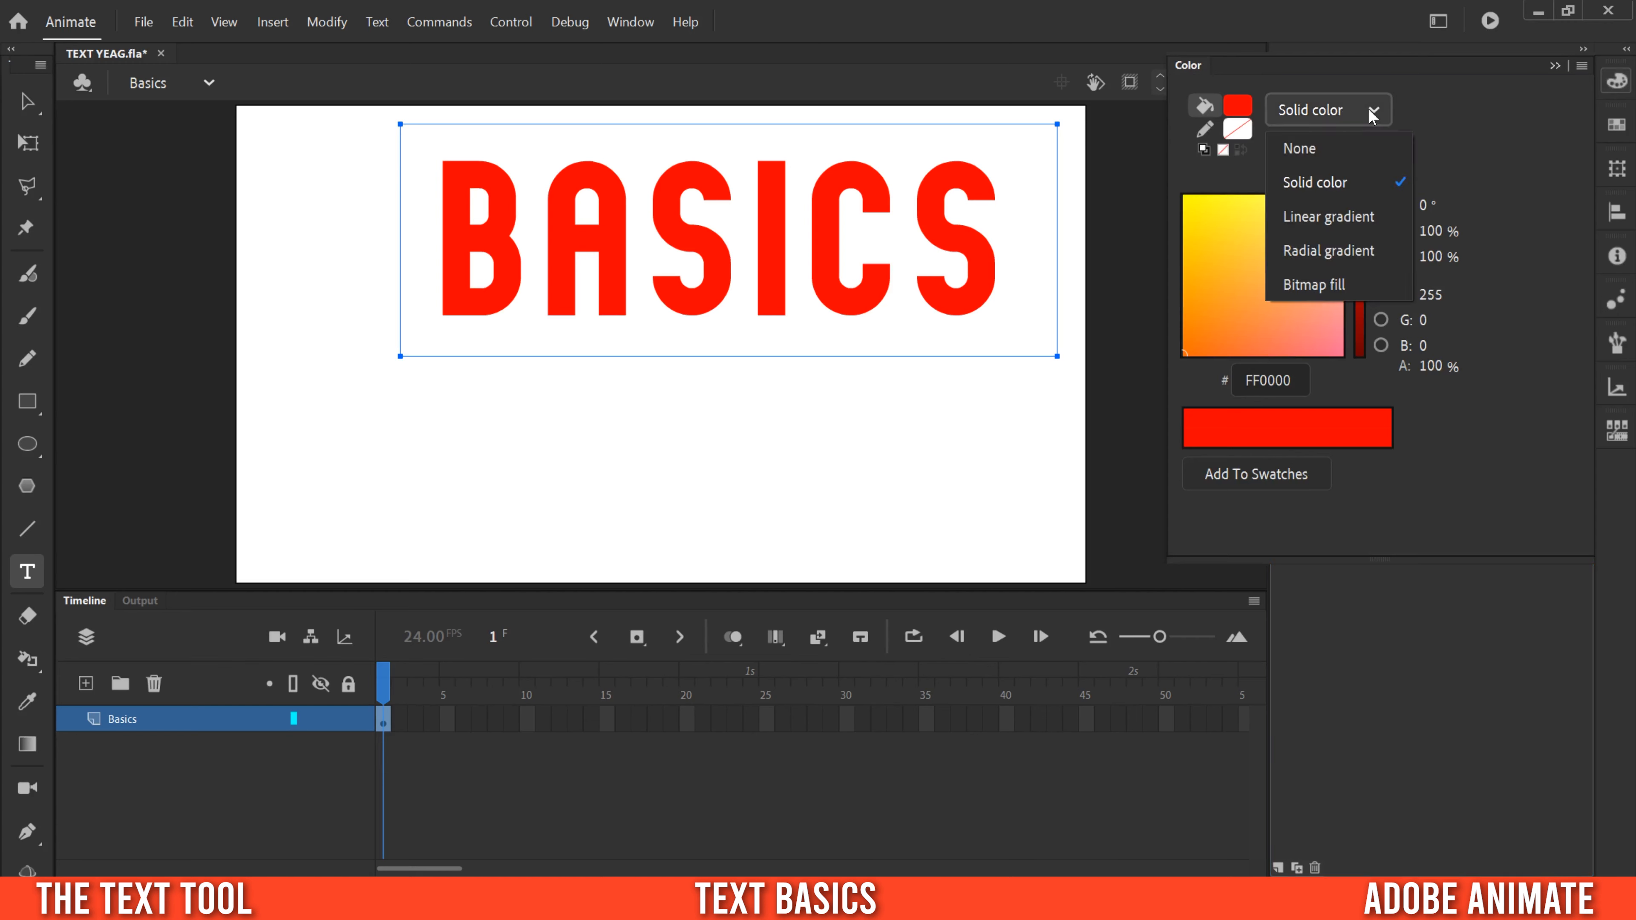
{"action": "left_click", "coordinate": [1352, 219]}
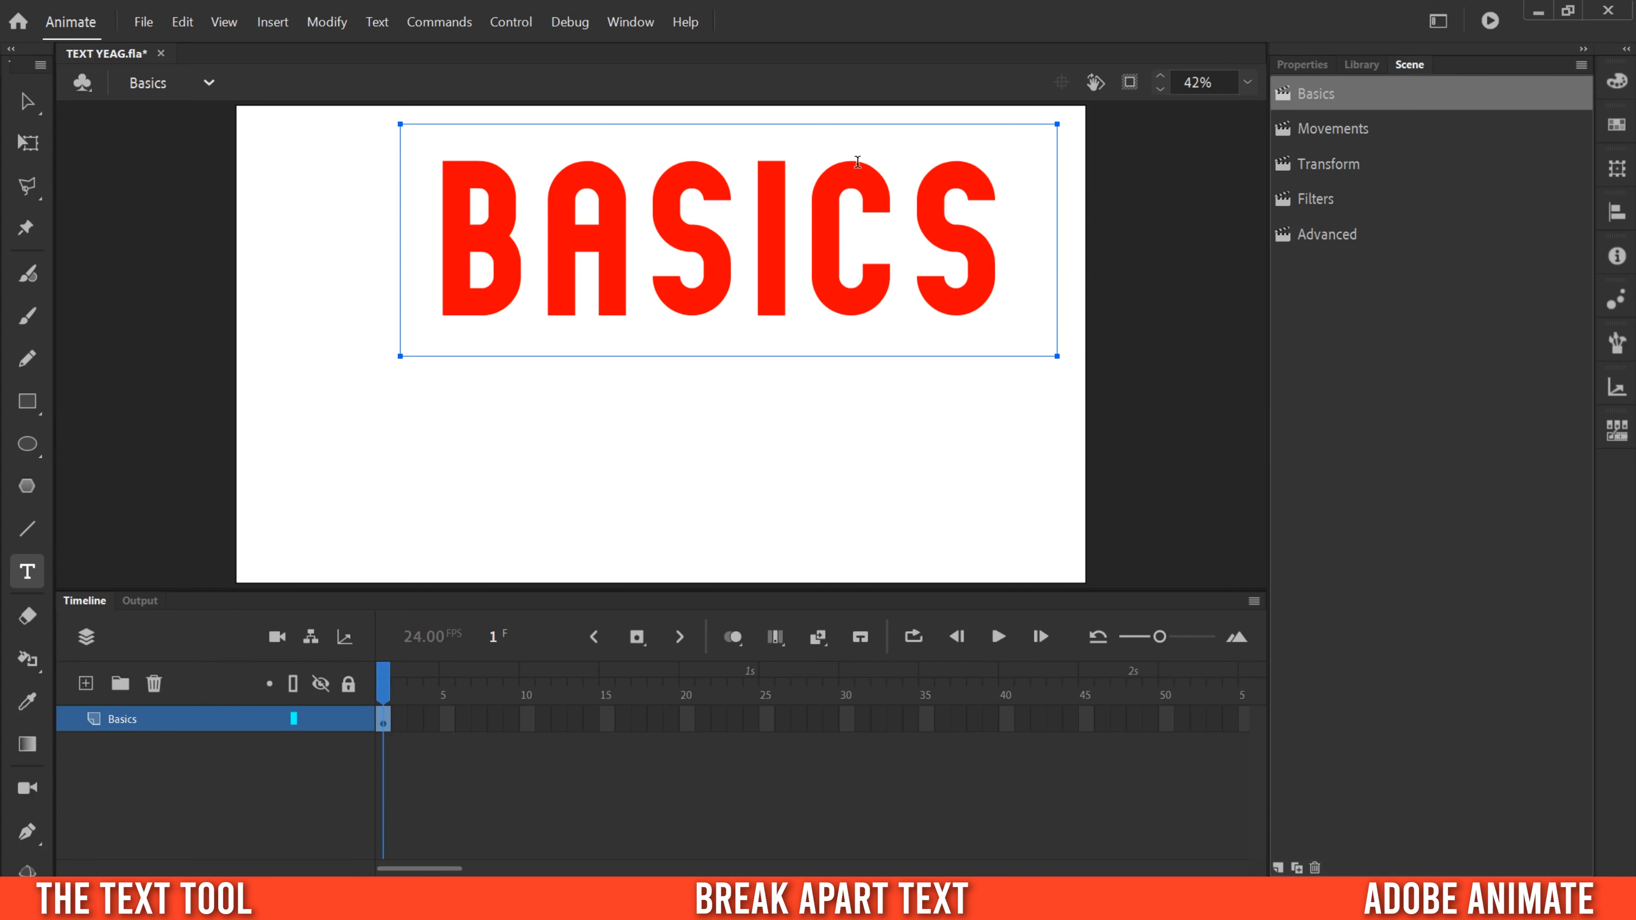
Move the BASICS text box closer to the stage's horizontal center and break it apart into individual letters
{"action": "left_click", "coordinate": [22, 103]}
{"action": "left_click_drag", "start_coordinate": [609, 188], "coordinate": [554, 169]}
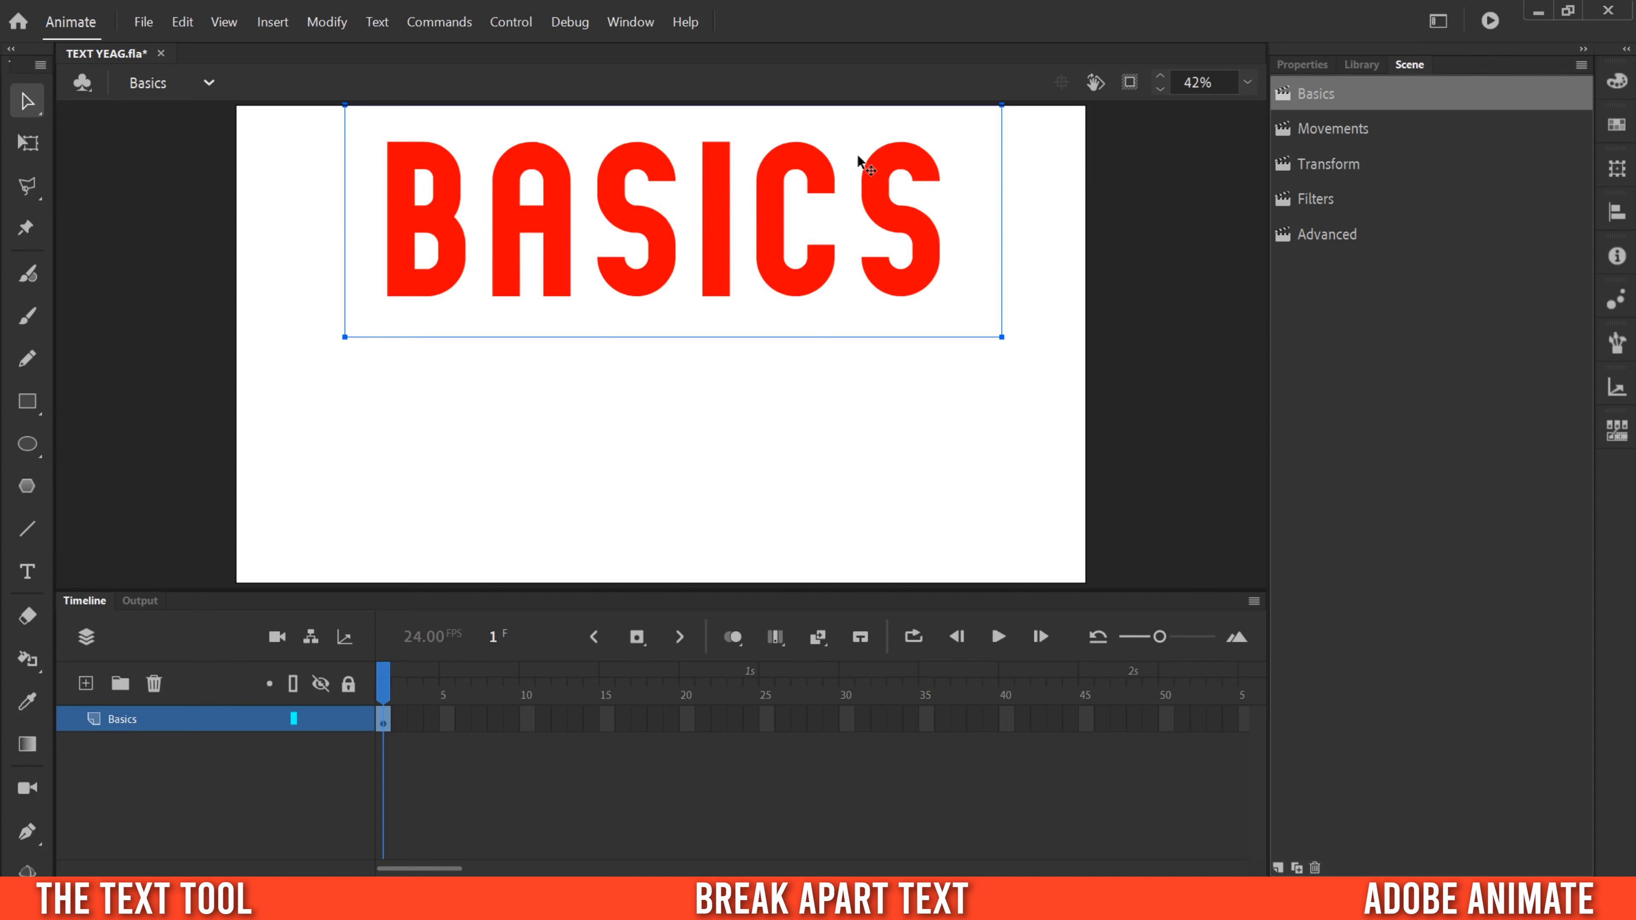
{"action": "left_click_drag", "start_coordinate": [620, 189], "coordinate": [621, 203]}
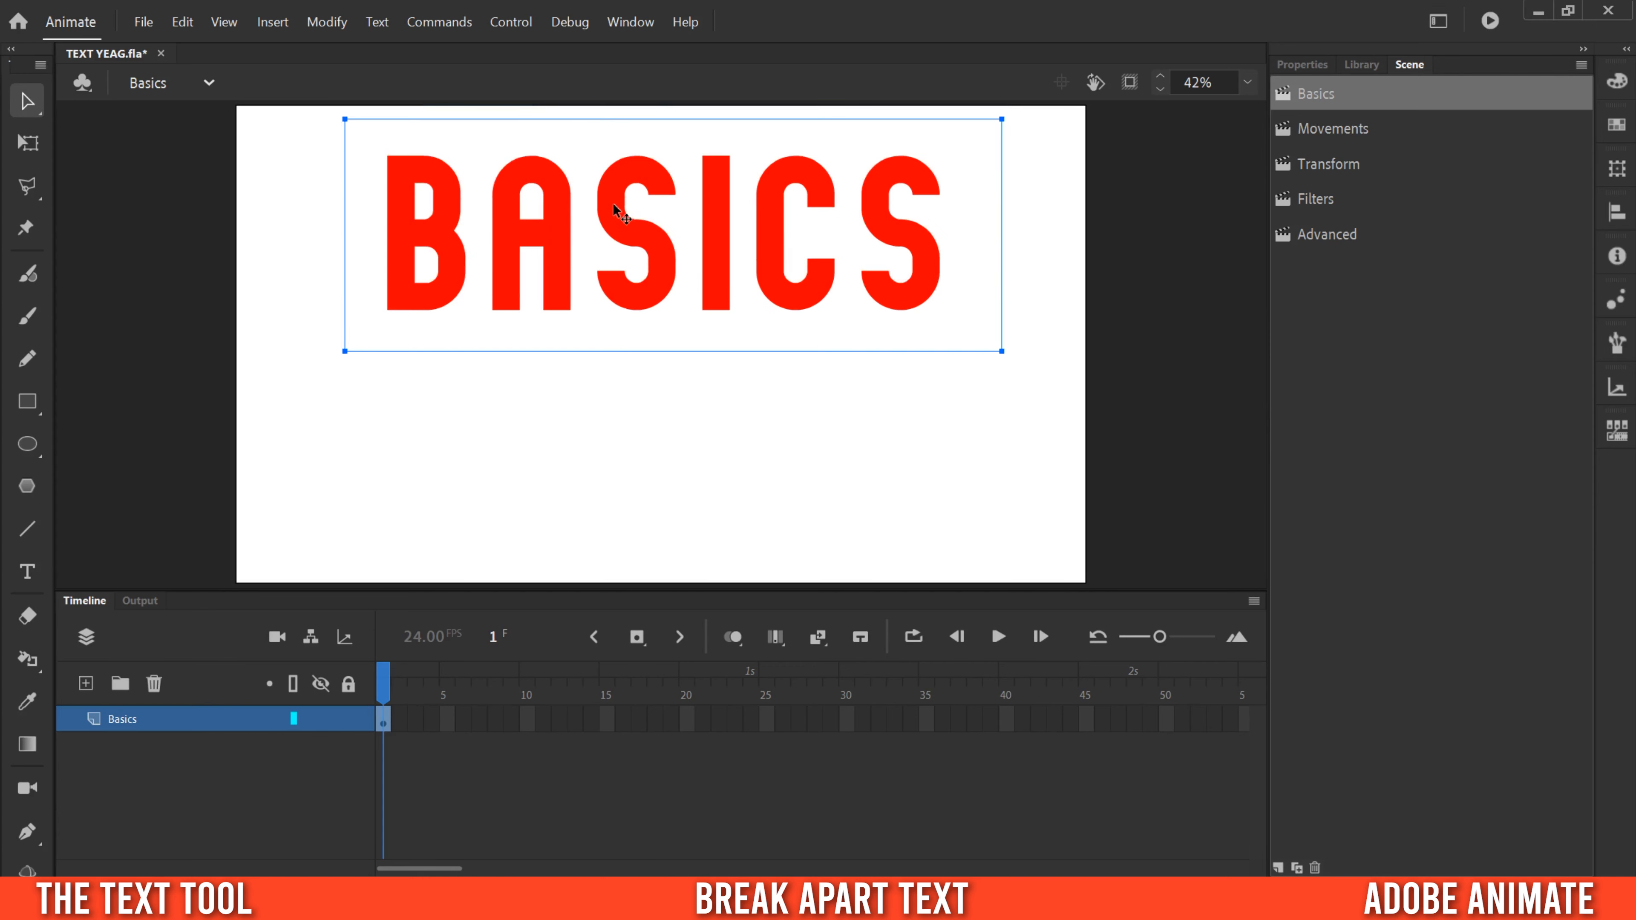
{"action": "right_click", "coordinate": [619, 192]}
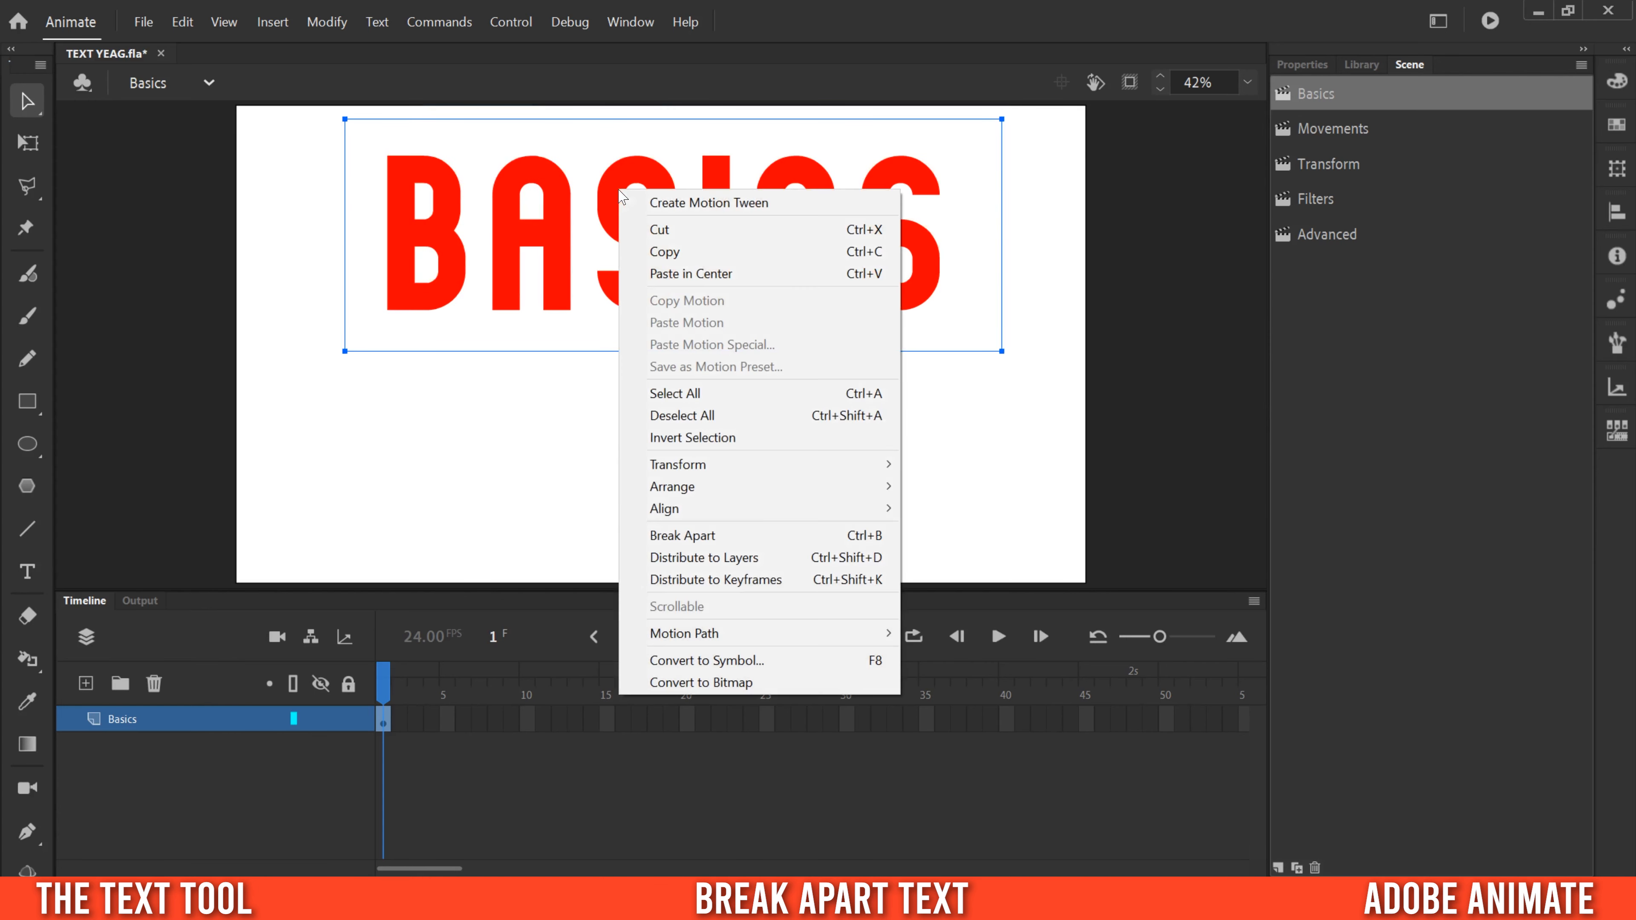
{"action": "left_click", "coordinate": [718, 539]}
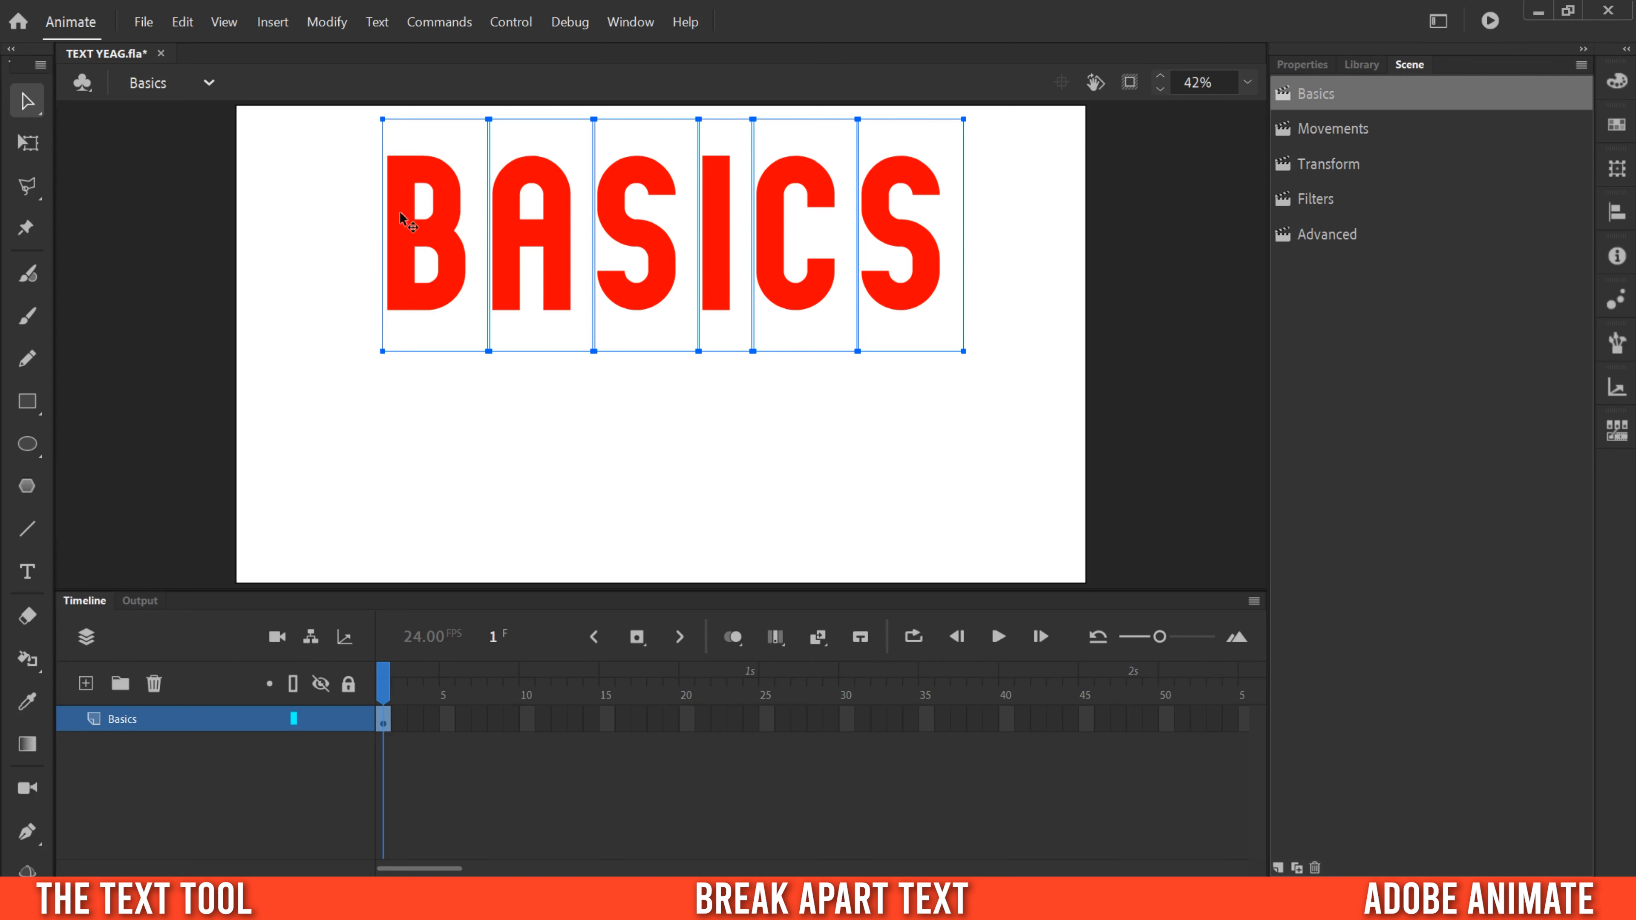
Try adding an s to the separated letter B's text box, and remove the added letter
{"action": "key", "text": "t"}
{"action": "left_click", "coordinate": [451, 239]}
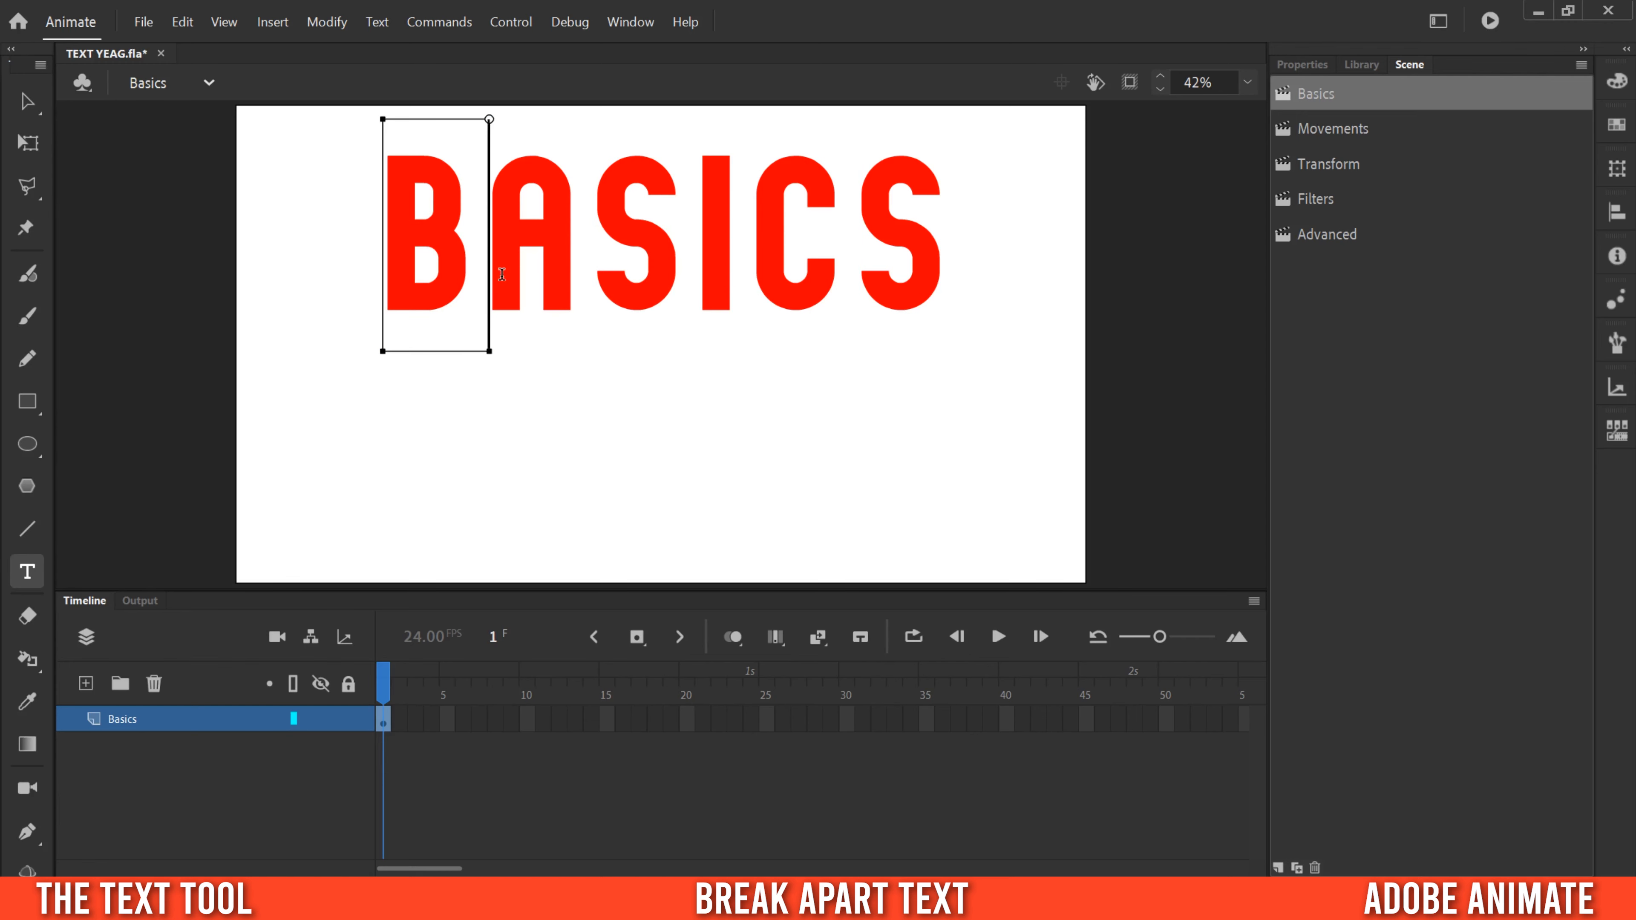
{"action": "type", "text": "s"}
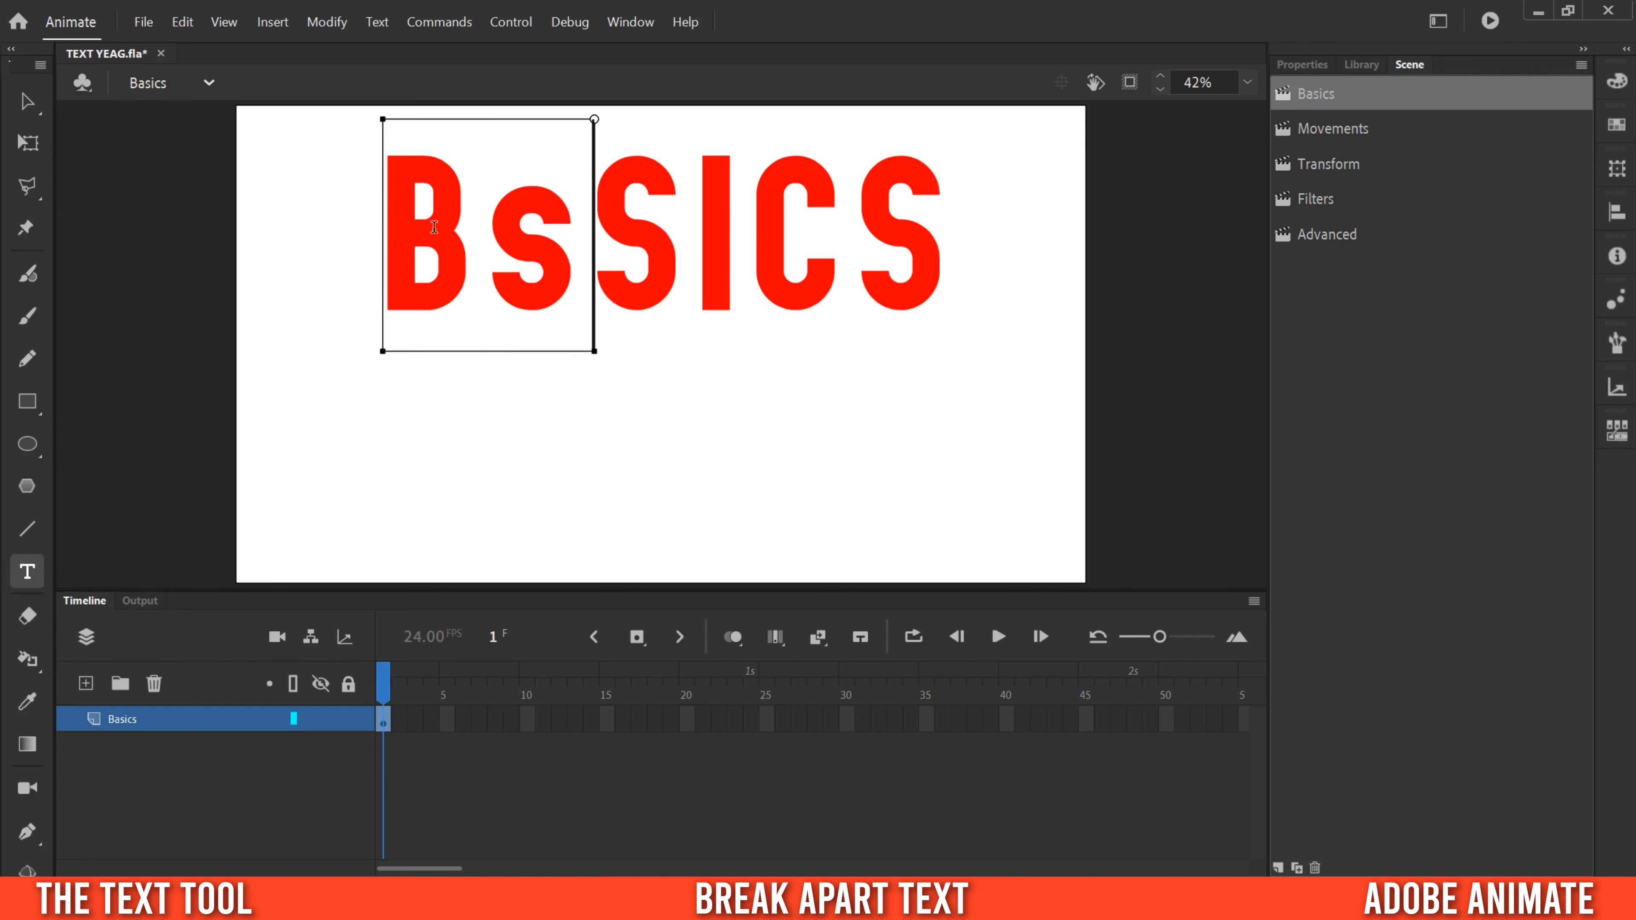
{"action": "key", "text": "BackSpace"}
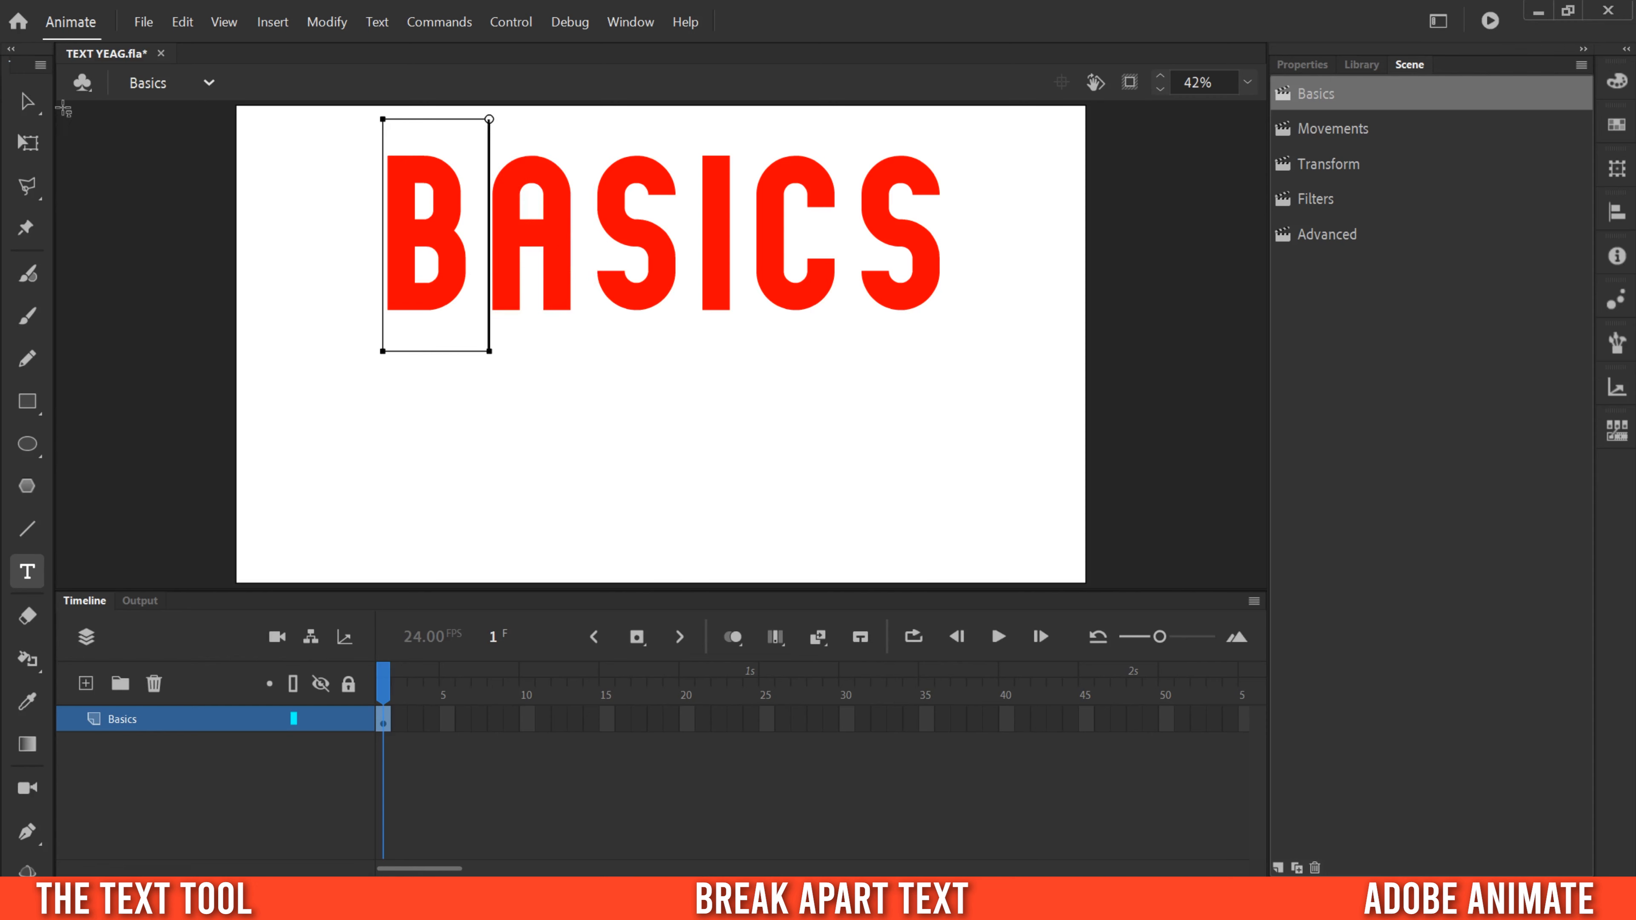
Select all six BASICS letters and break them apart into editable shapes
{"action": "left_click", "coordinate": [27, 101]}
{"action": "left_click_drag", "start_coordinate": [927, 399], "coordinate": [308, 113]}
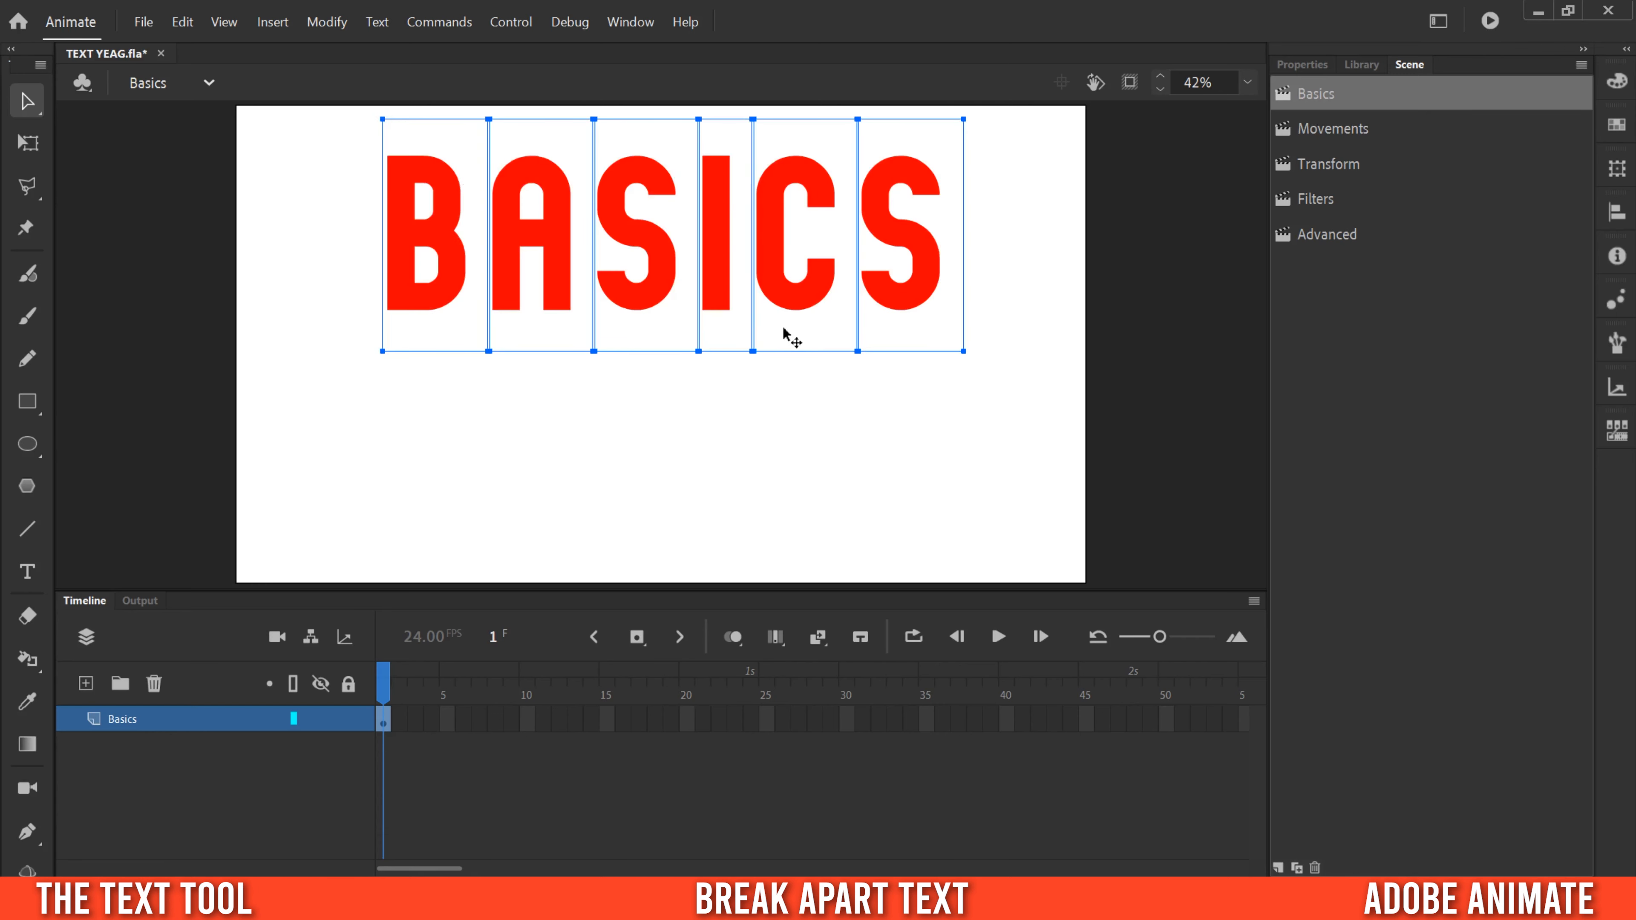
{"action": "right_click", "coordinate": [611, 185]}
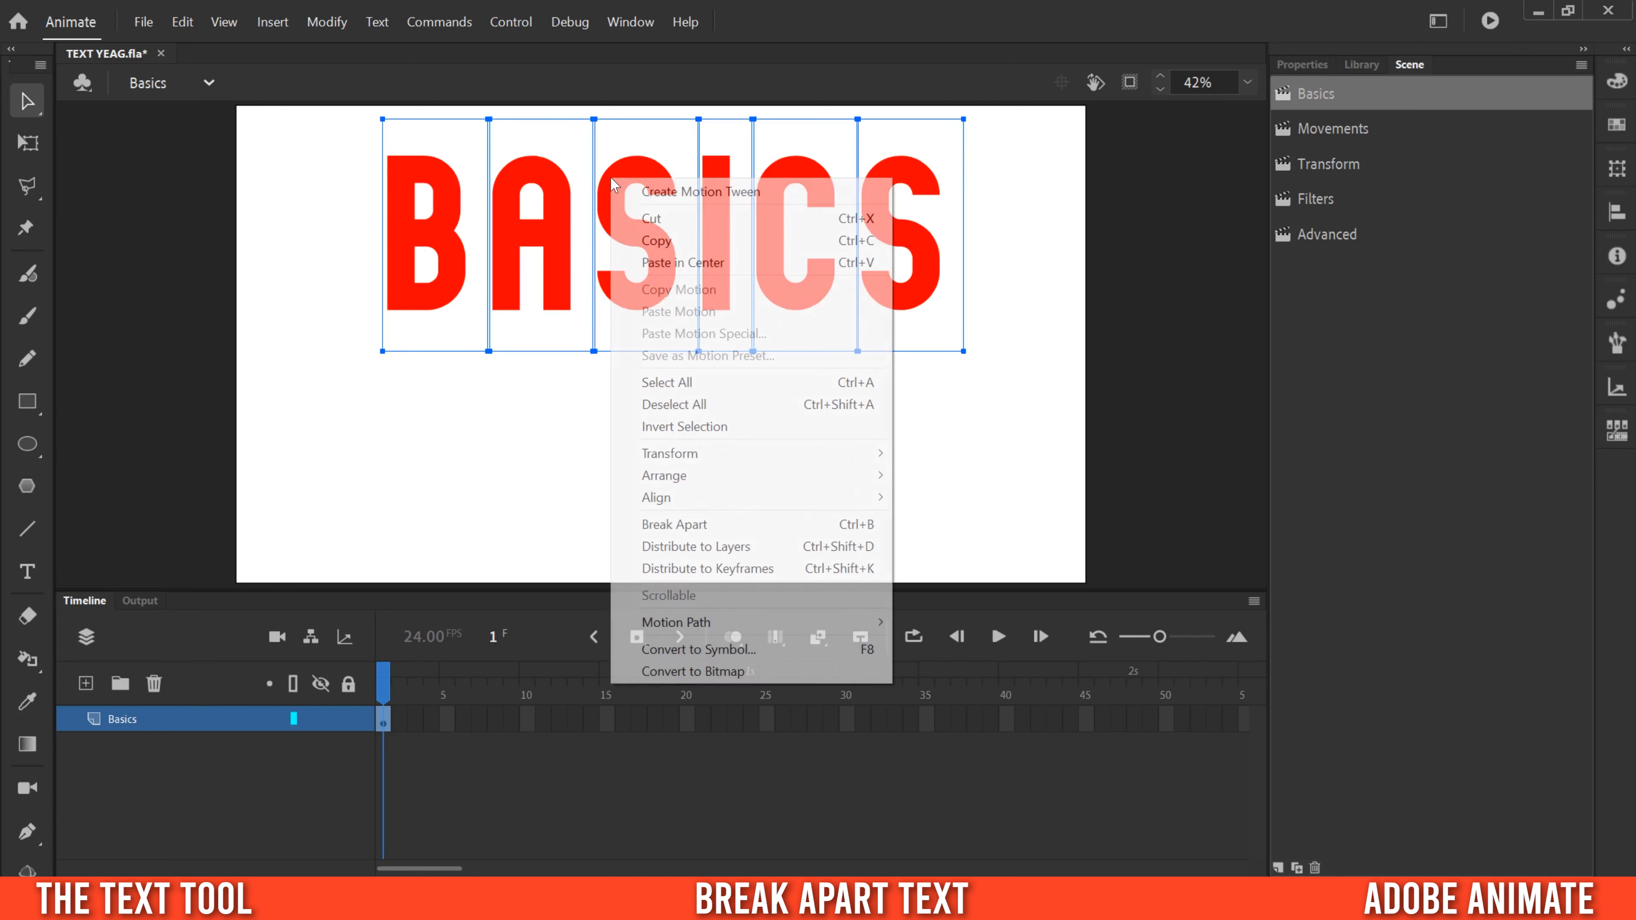
{"action": "left_click", "coordinate": [692, 531]}
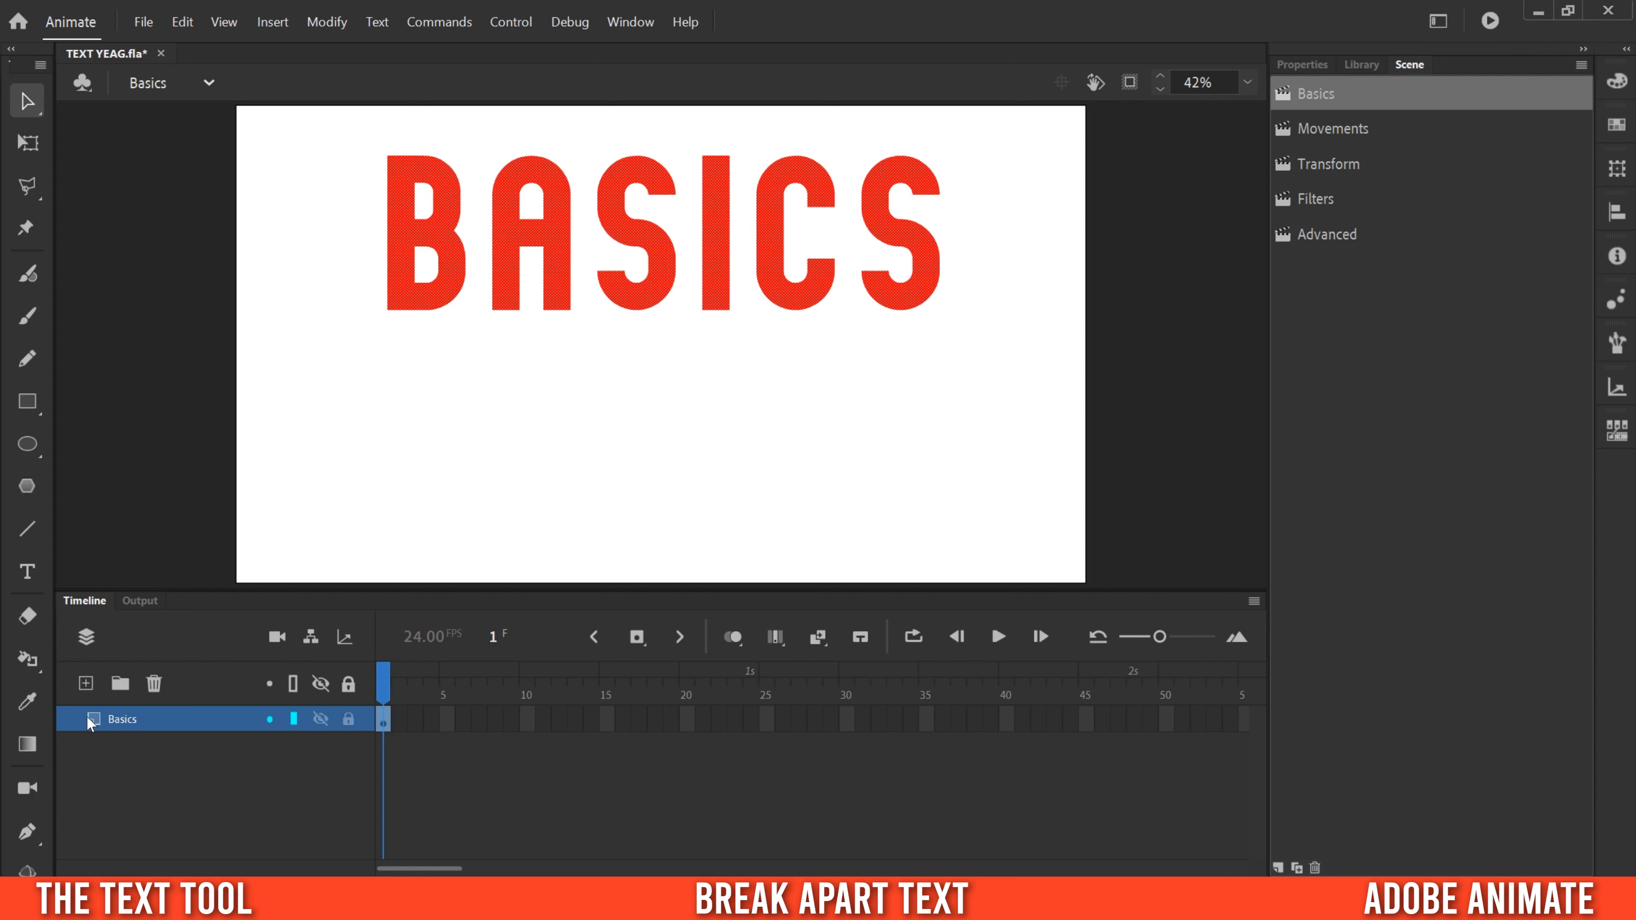
Duplicate the Basics layer and move the copied letter shapes directly below the original word
{"action": "right_click", "coordinate": [120, 721]}
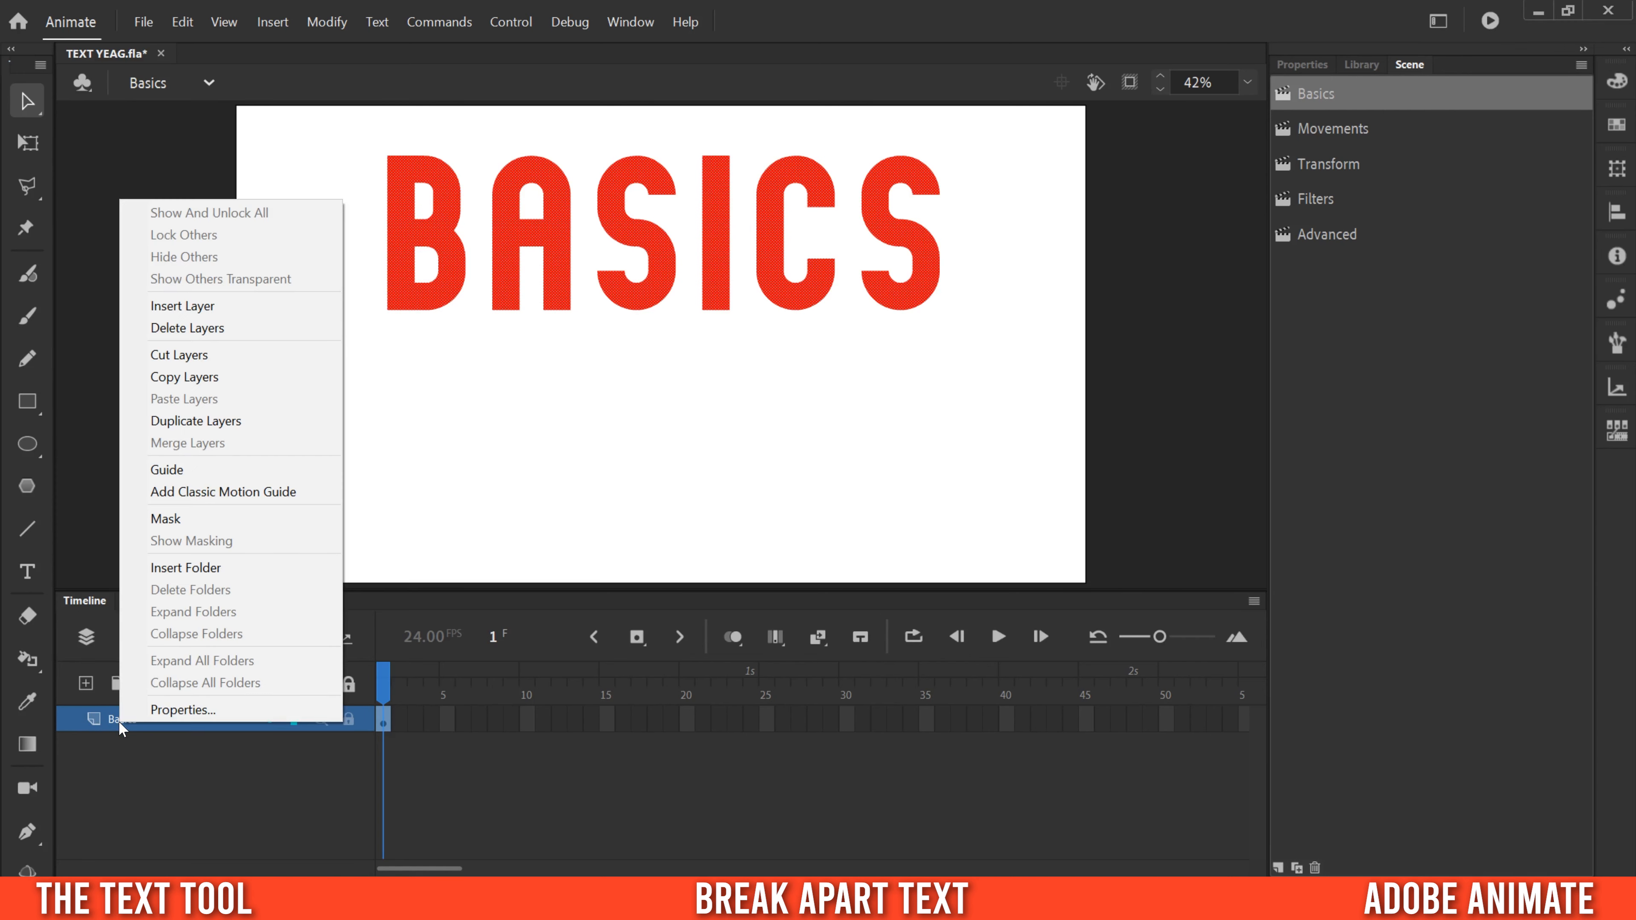
{"action": "left_click", "coordinate": [217, 422]}
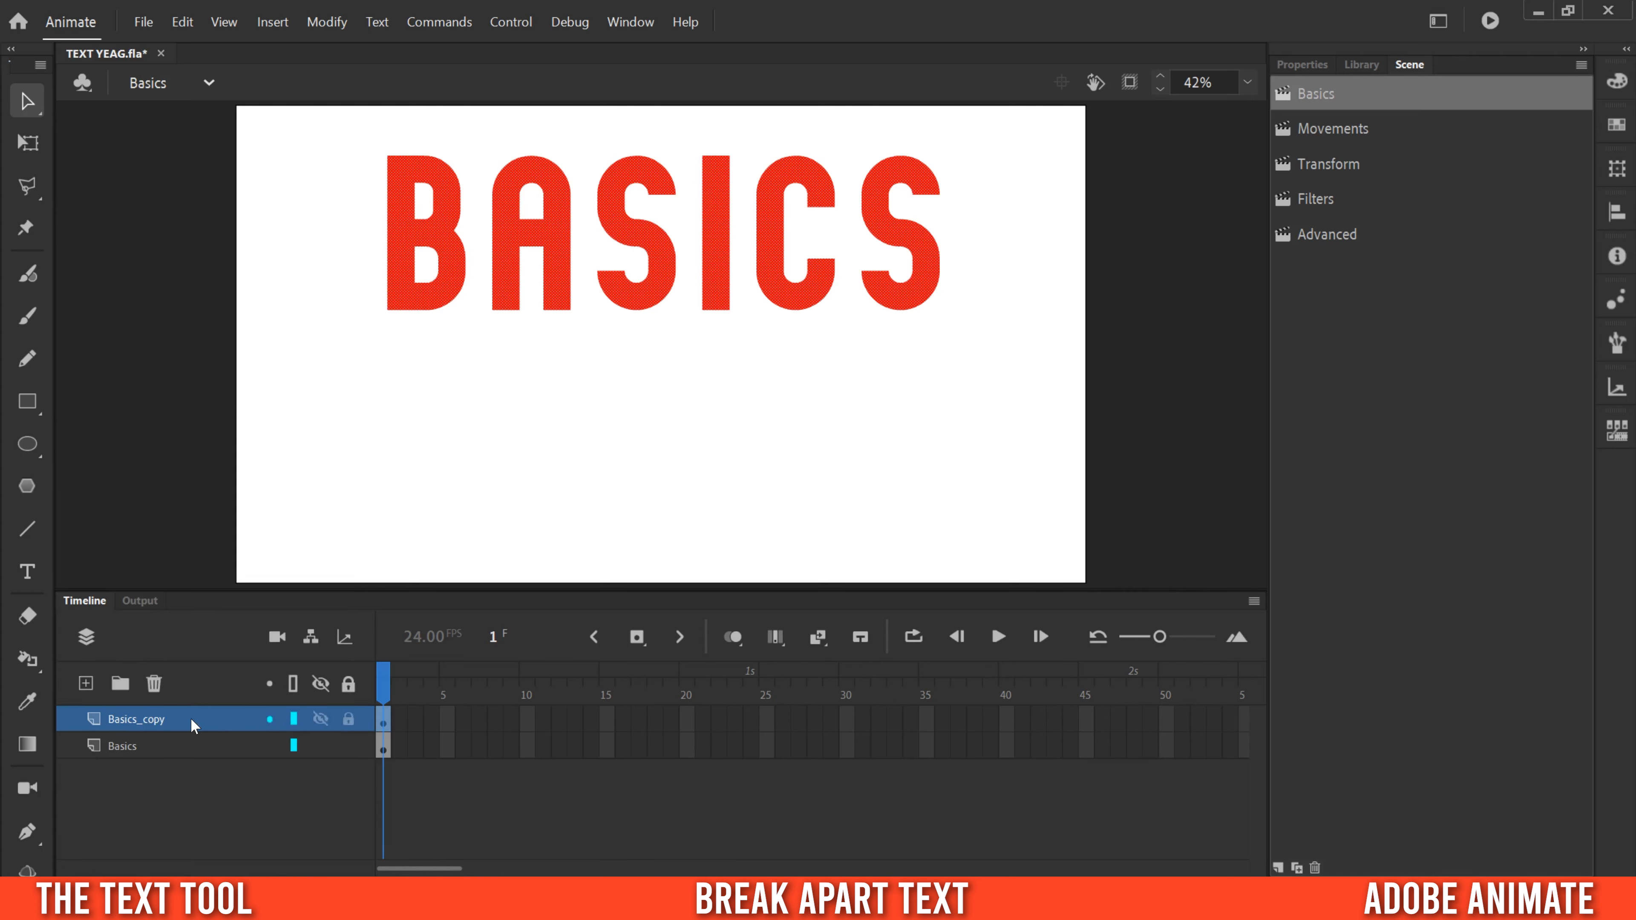
{"action": "left_click_drag", "start_coordinate": [506, 261], "coordinate": [529, 465]}
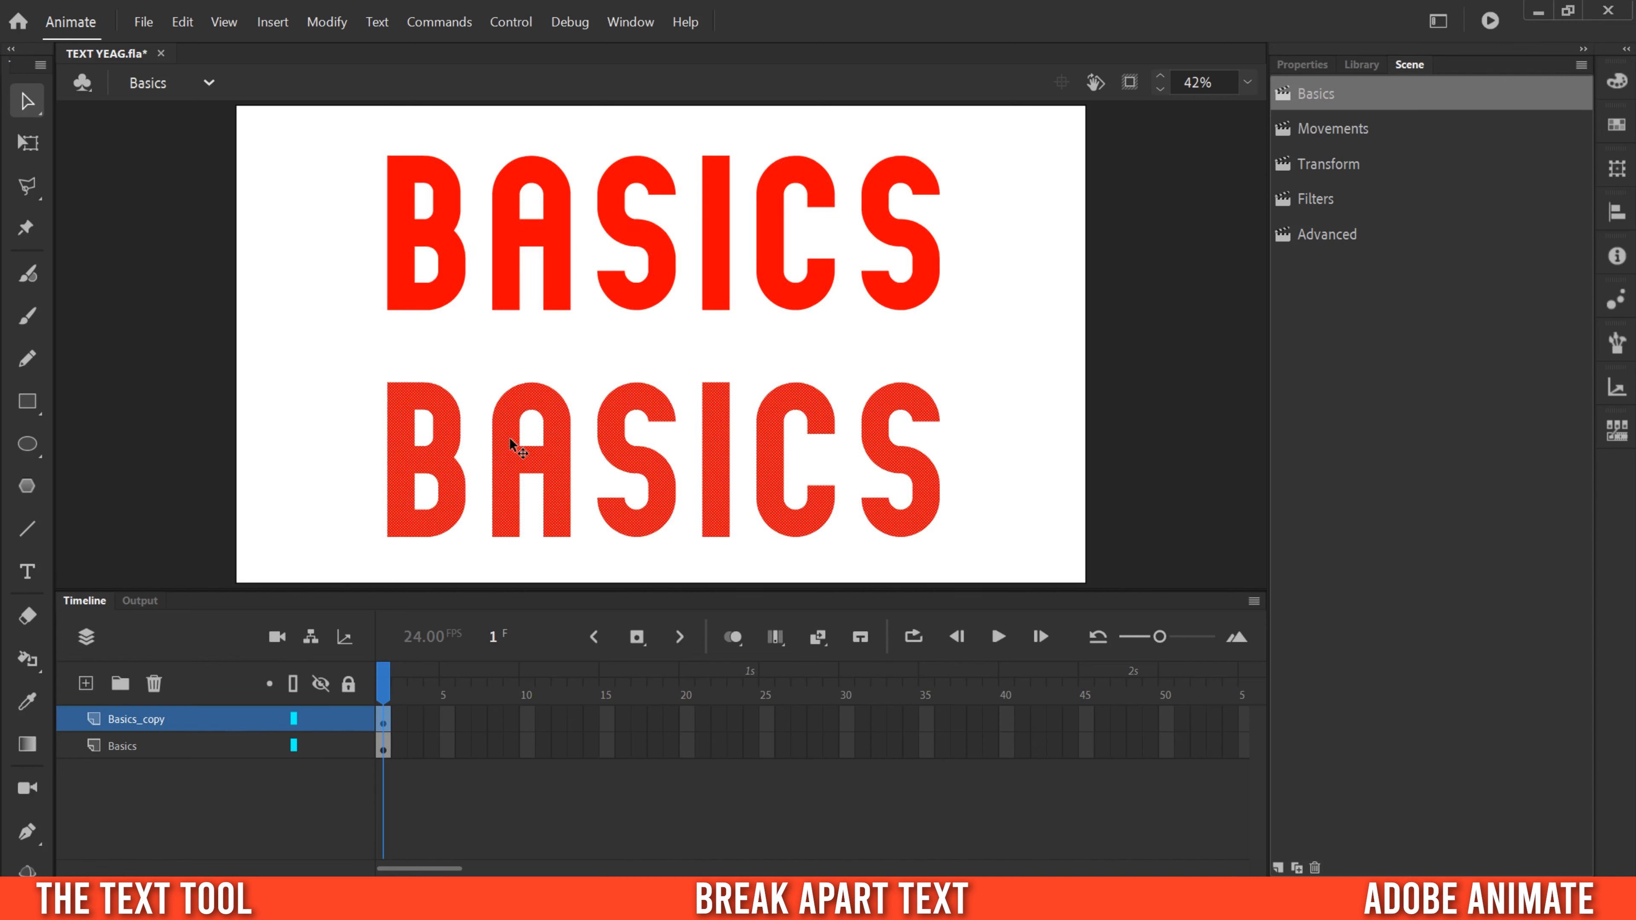
Distribute the copied letter shapes to separate layers and delete the emptied Basics_copy layer
{"action": "left_click", "coordinate": [315, 23]}
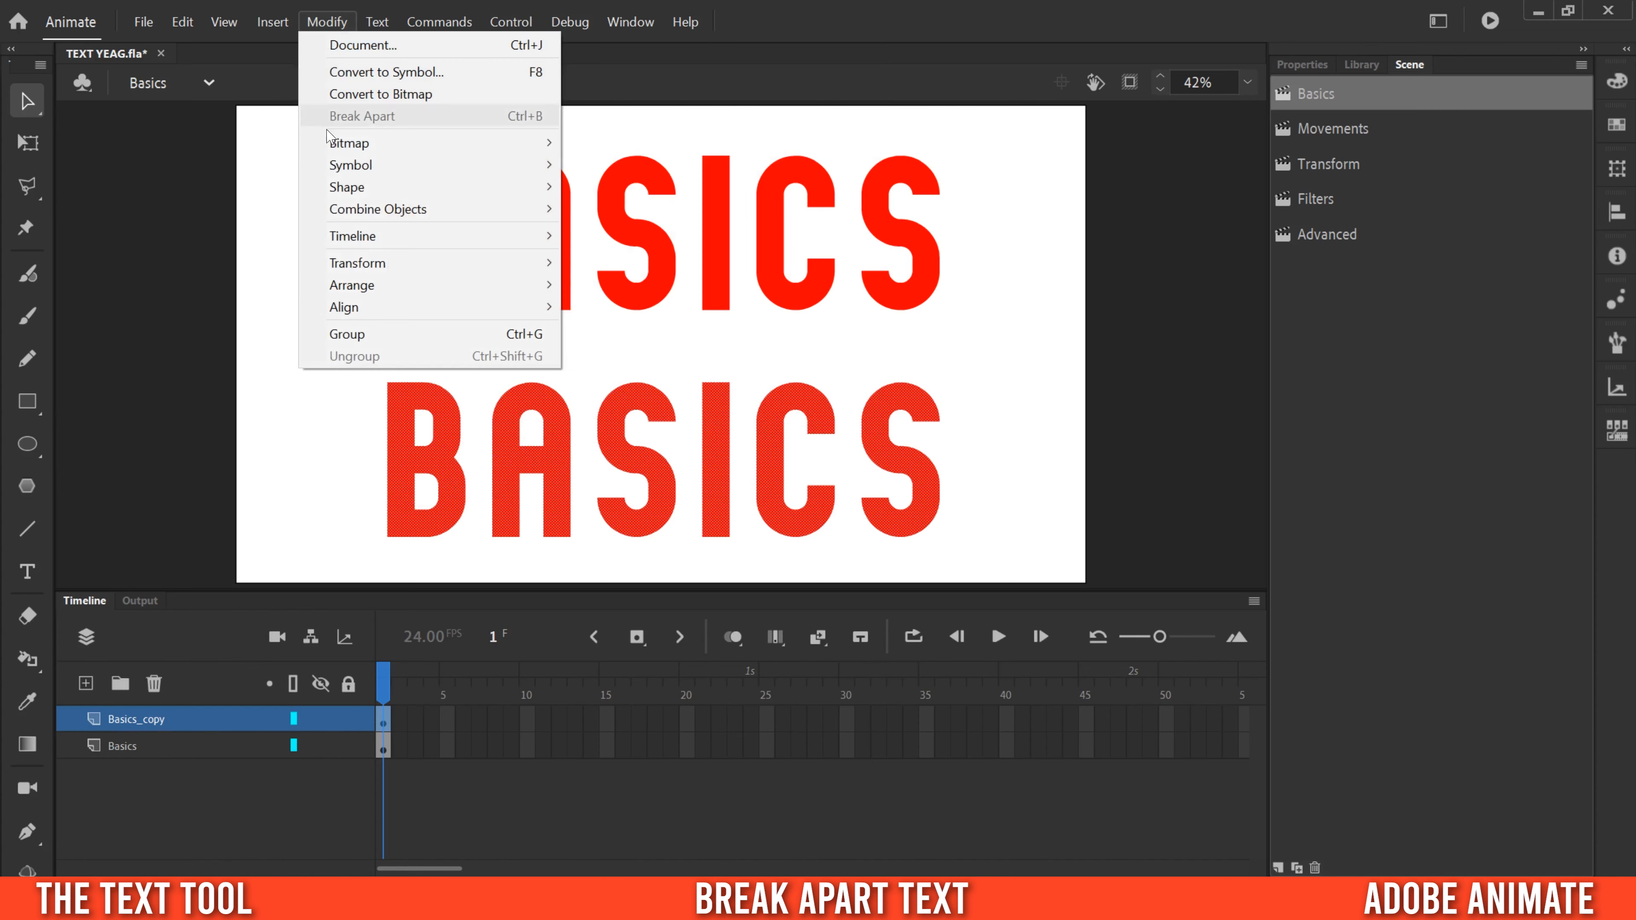
{"action": "mouse_move", "coordinate": [360, 240]}
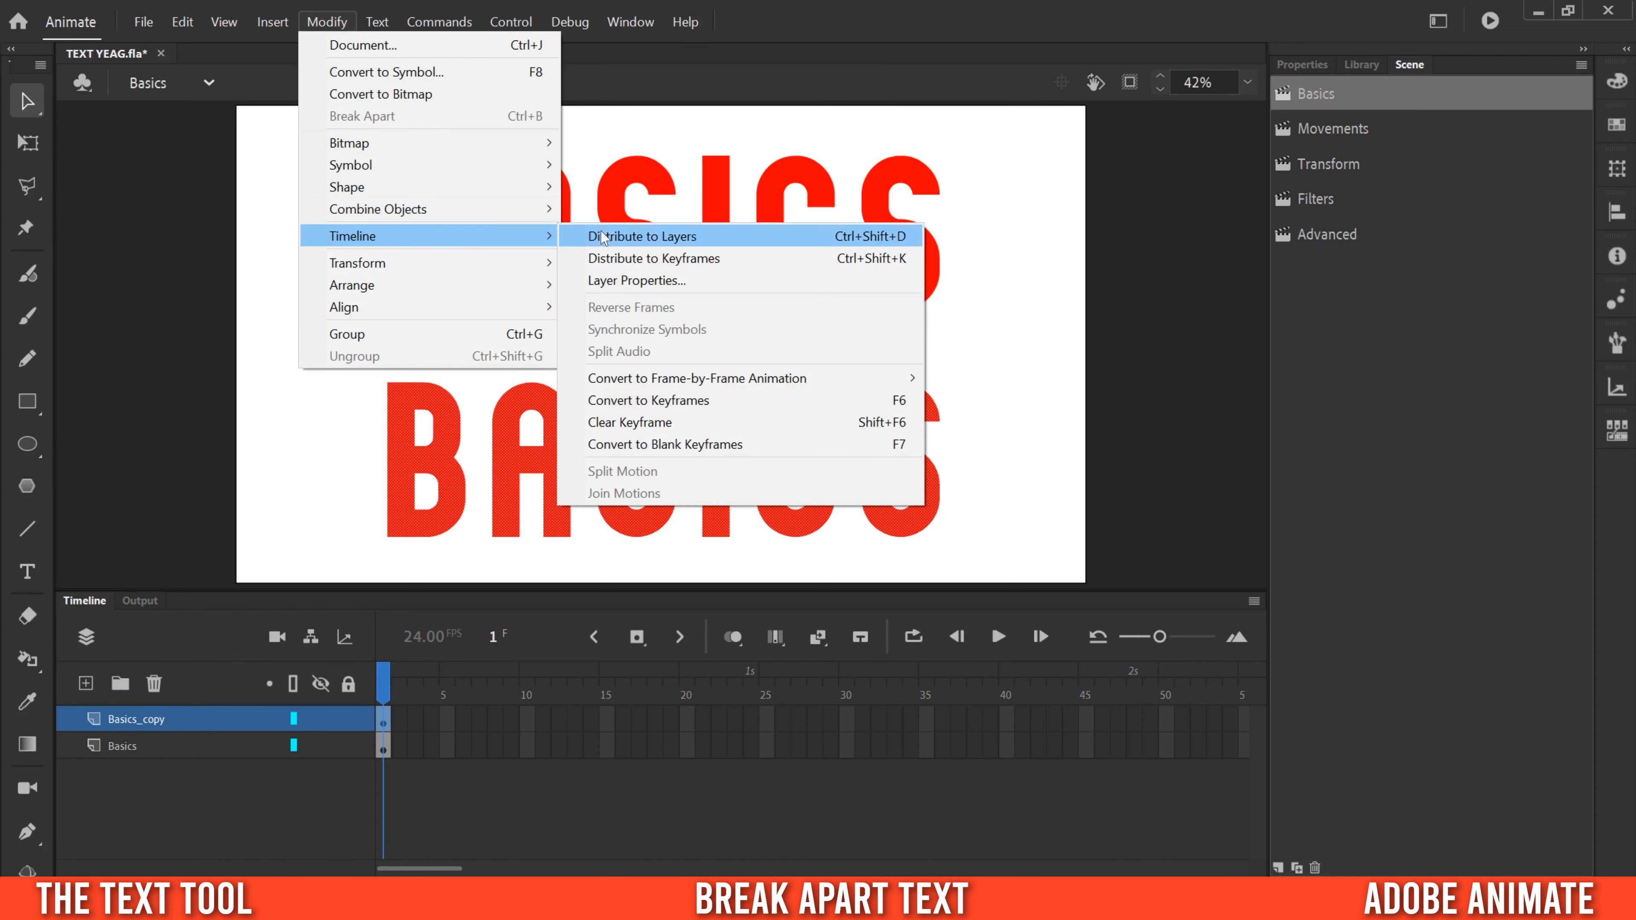
{"action": "left_click", "coordinate": [624, 239]}
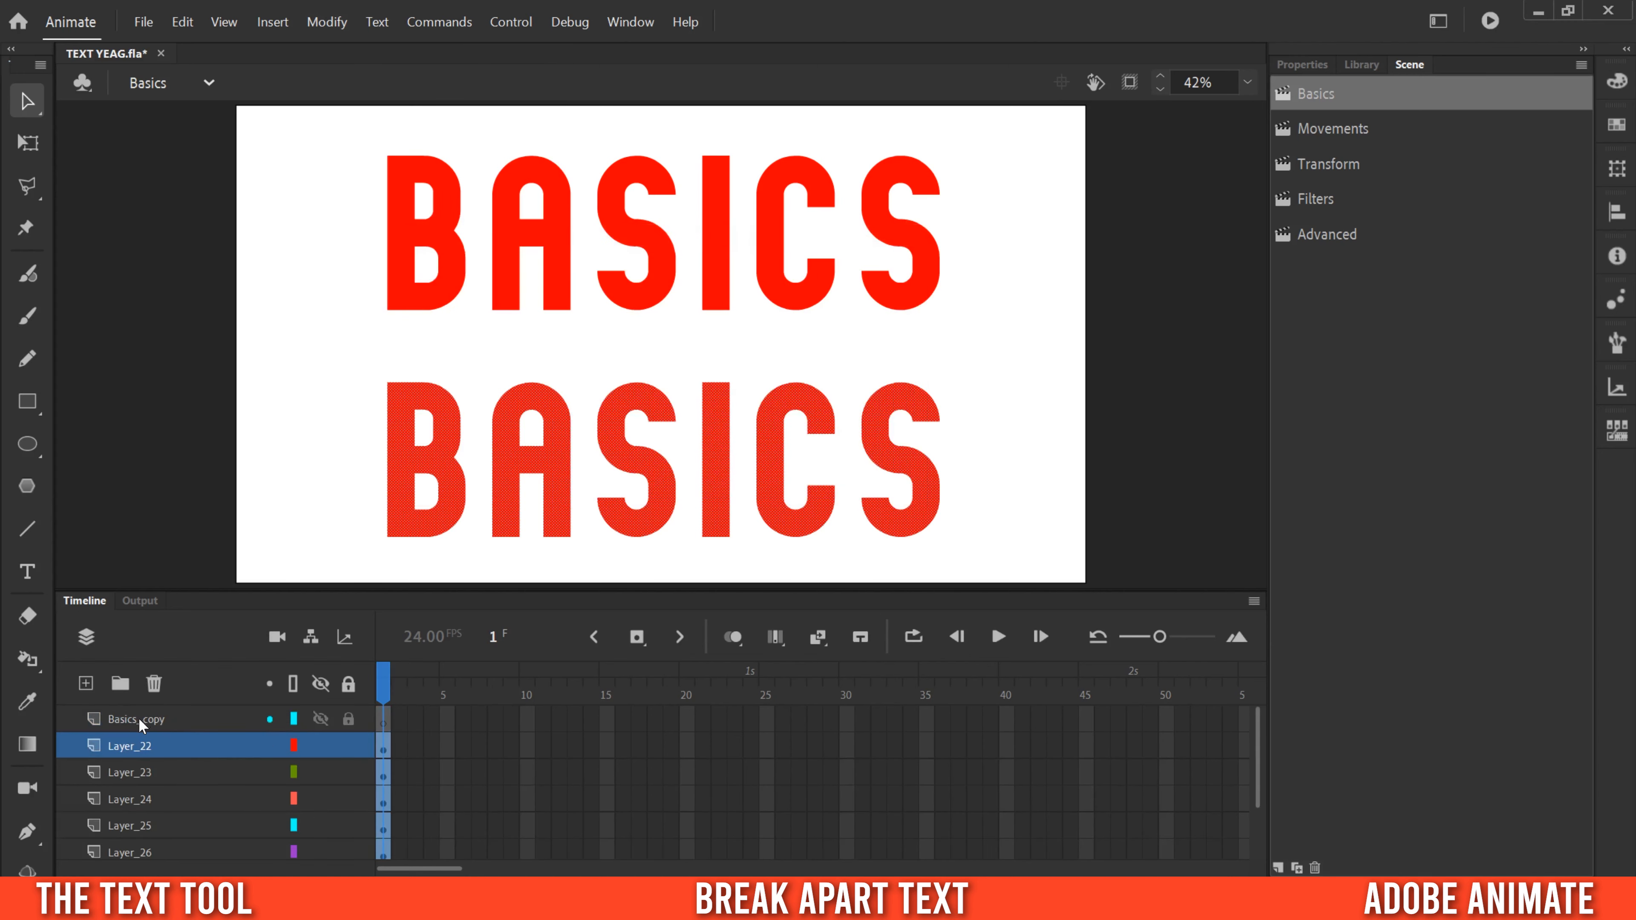
{"action": "left_click", "coordinate": [150, 720]}
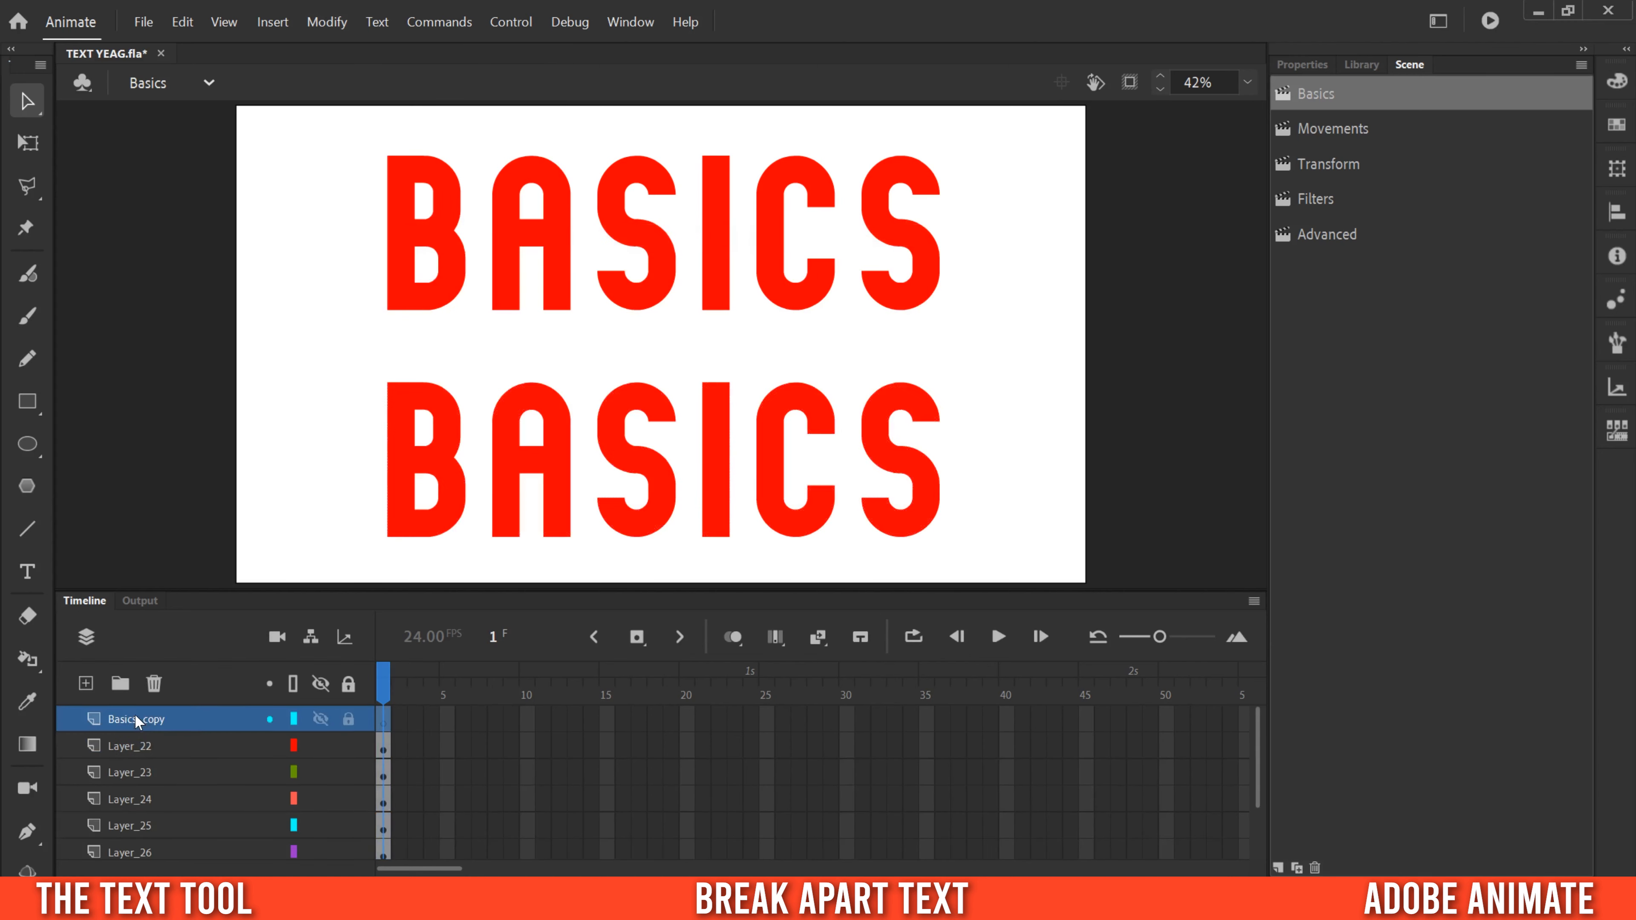
{"action": "left_click", "coordinate": [155, 684]}
Hide and show Layer_22 and Layer_23 to identify which letter each one holds
{"action": "left_click", "coordinate": [199, 722]}
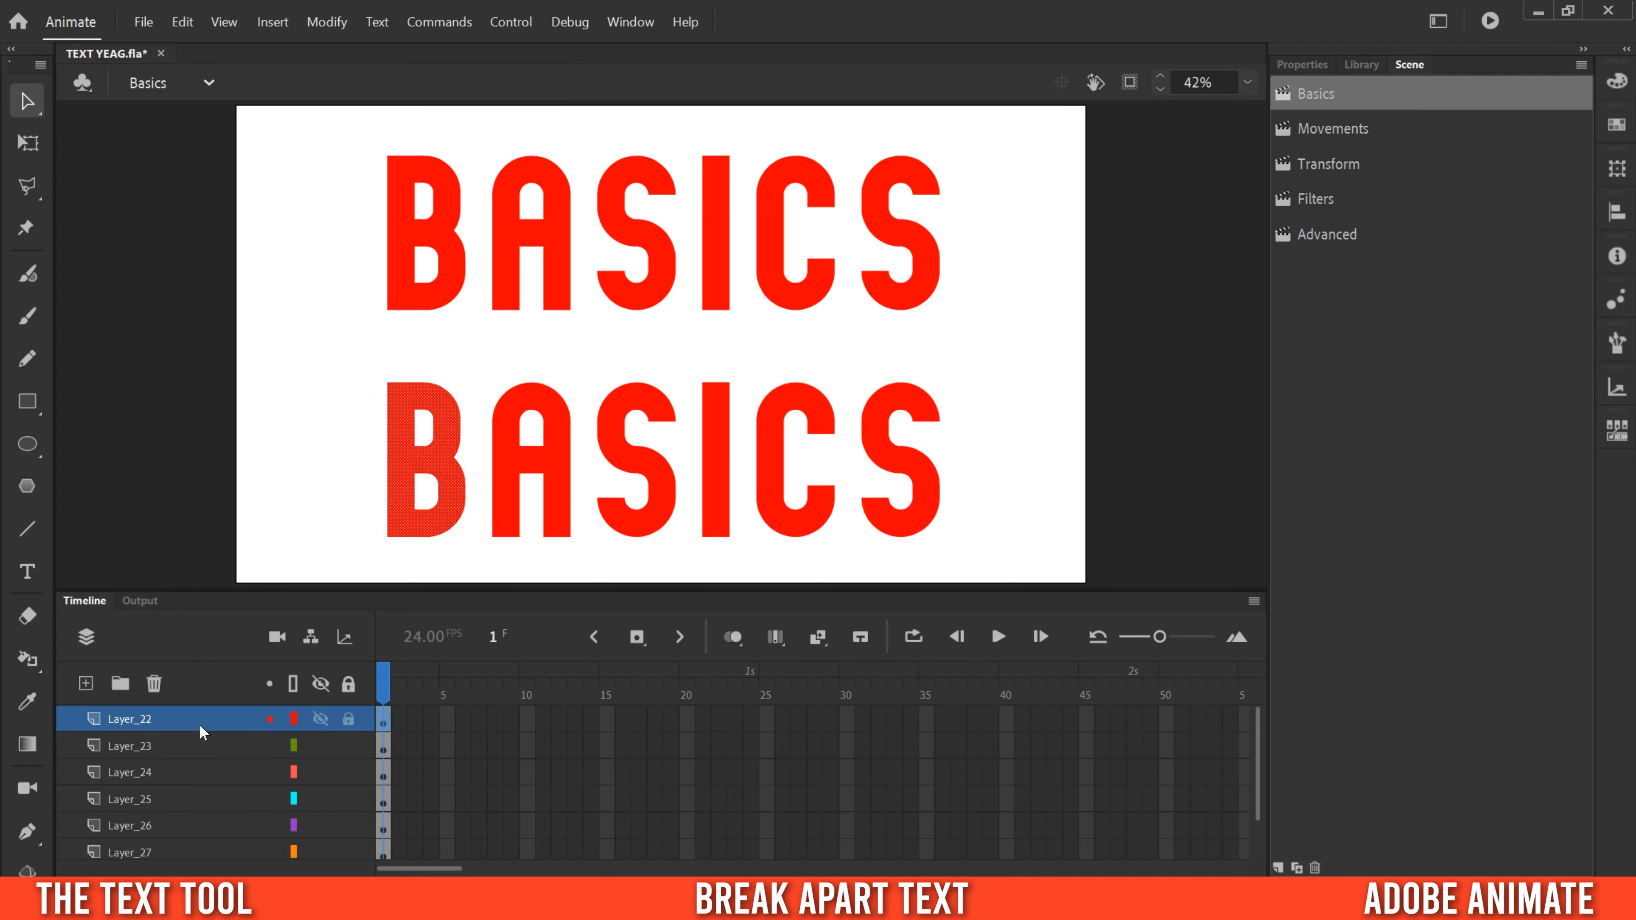
{"action": "left_click", "coordinate": [320, 716]}
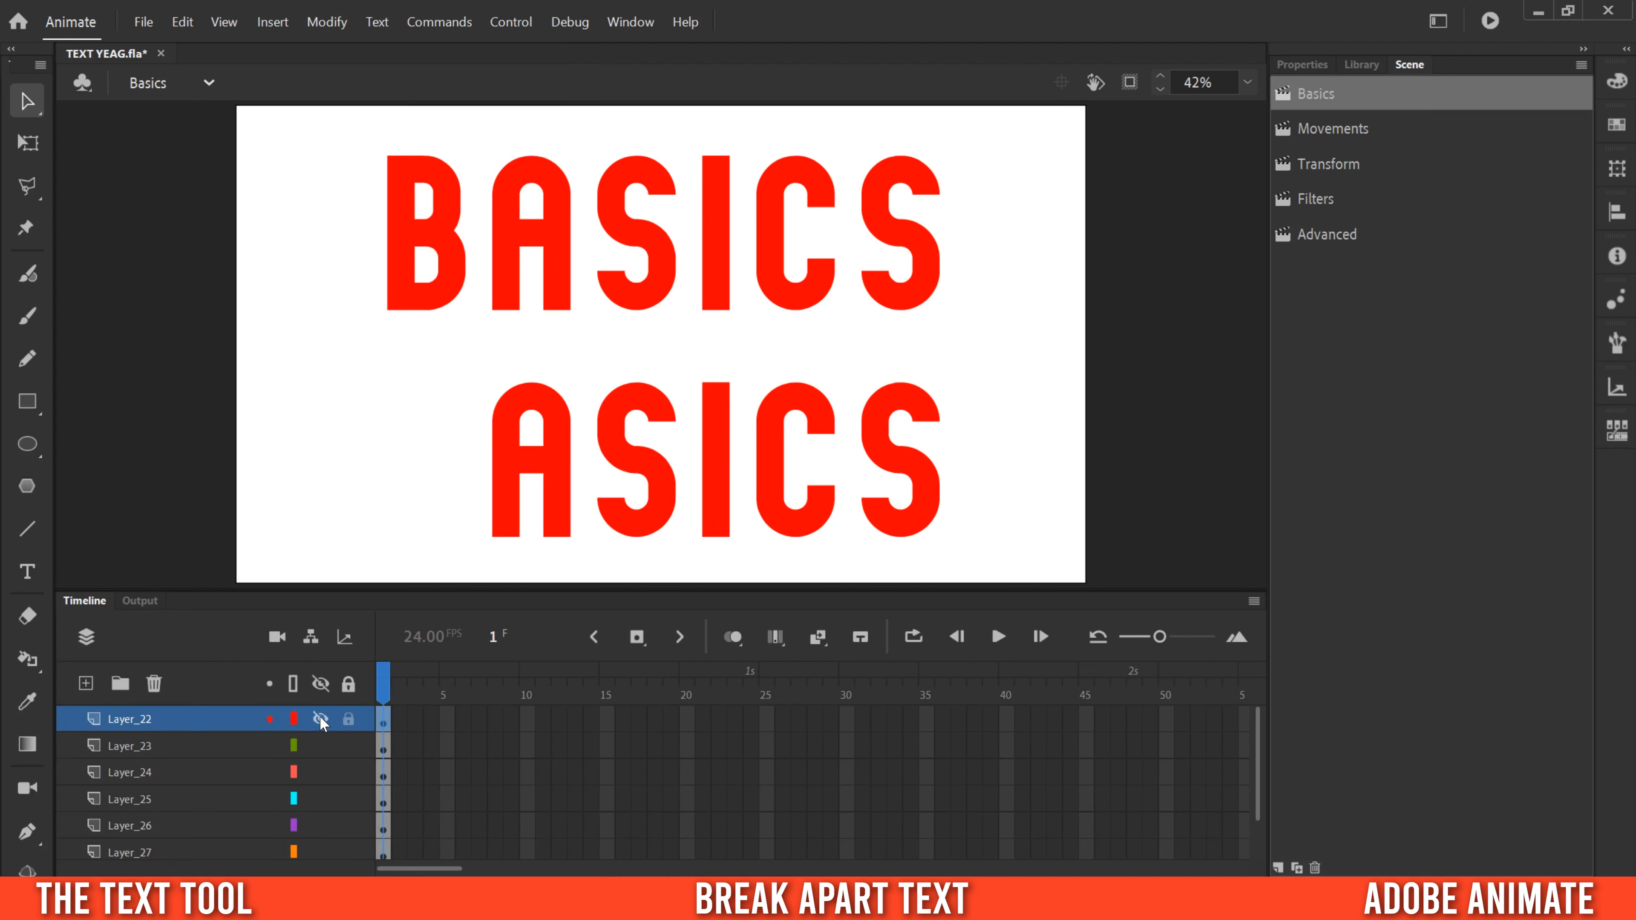
{"action": "left_click", "coordinate": [320, 716]}
{"action": "left_click", "coordinate": [316, 743]}
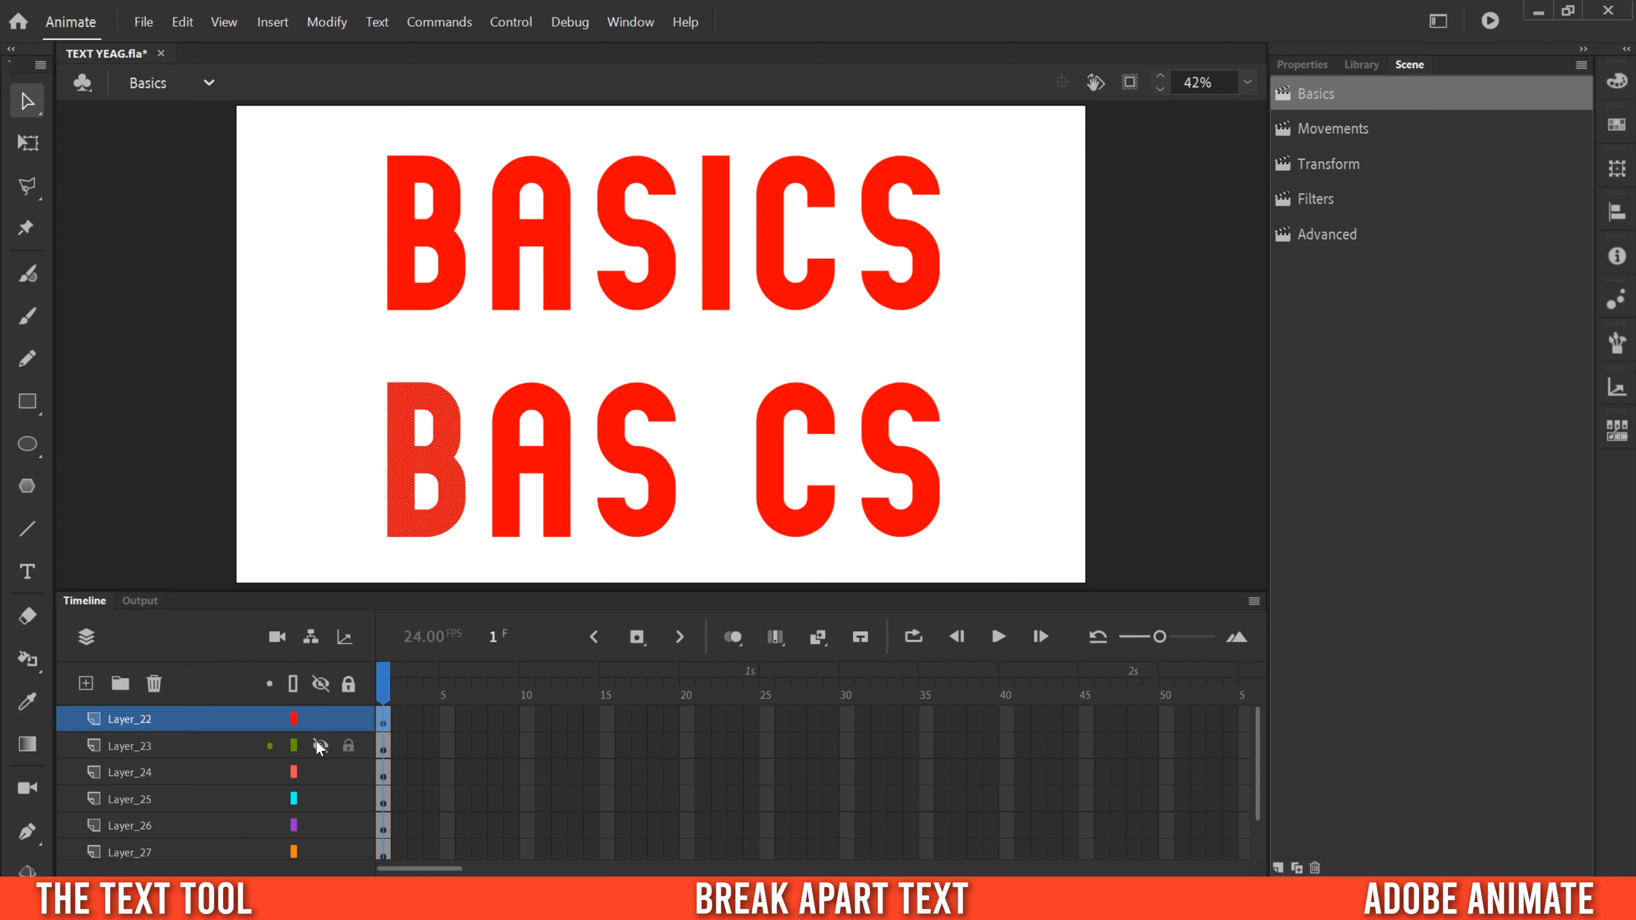
{"action": "left_click", "coordinate": [316, 743]}
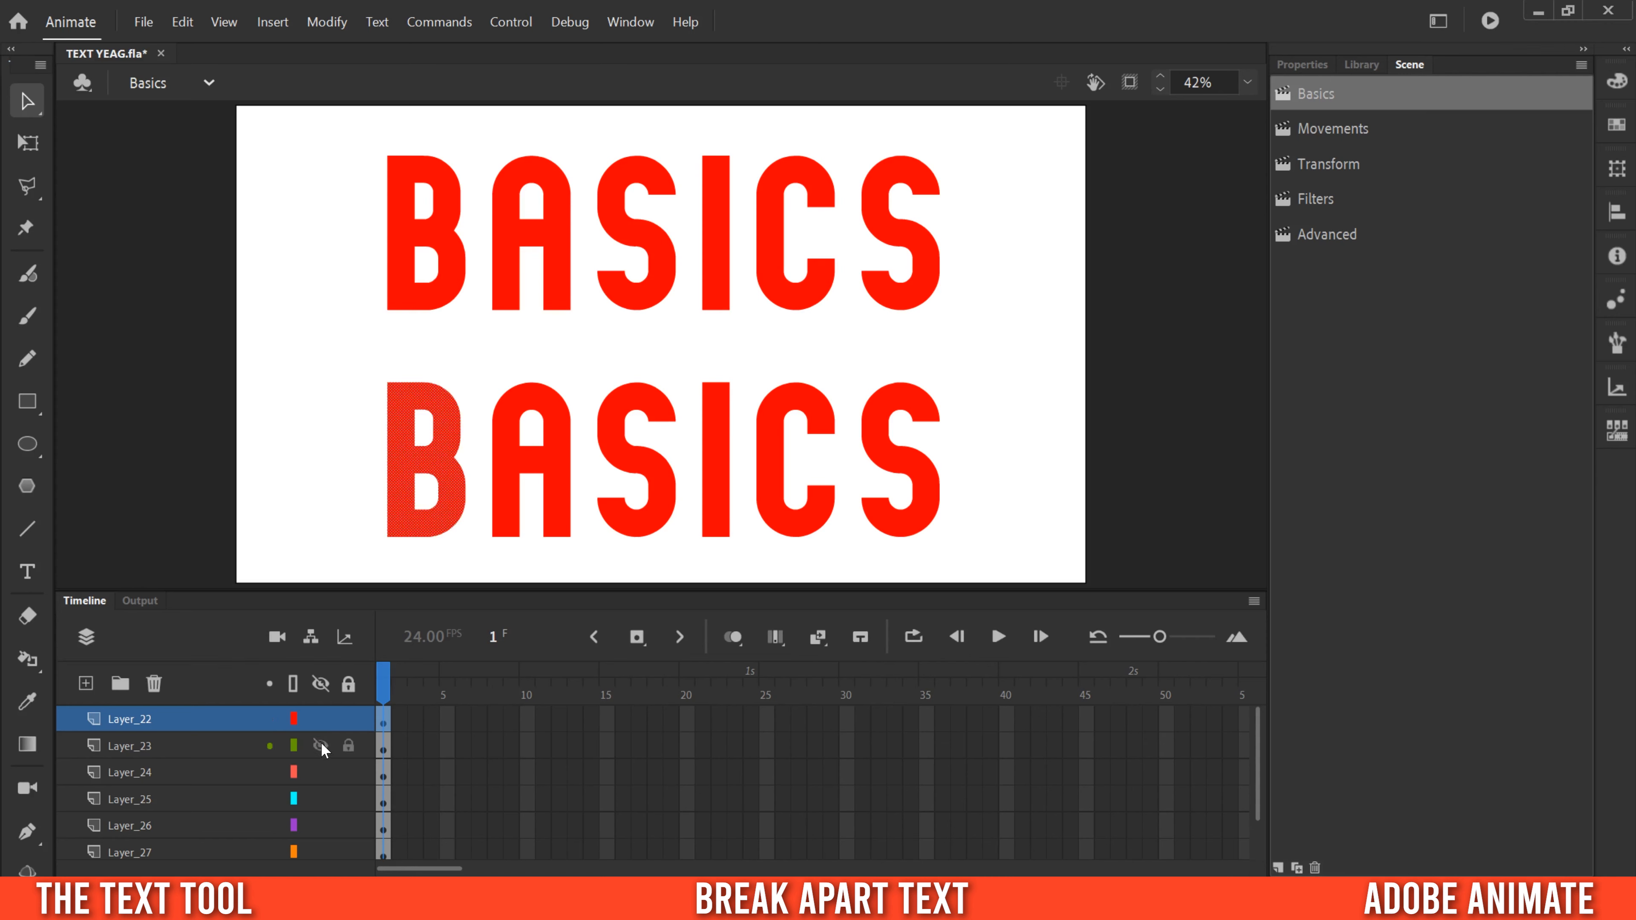
Rename Layer_23 as I and Layer_22 as B to match their letters
{"action": "double_click", "coordinate": [125, 746]}
{"action": "key", "text": "BackSpace"}
{"action": "double_click", "coordinate": [138, 719]}
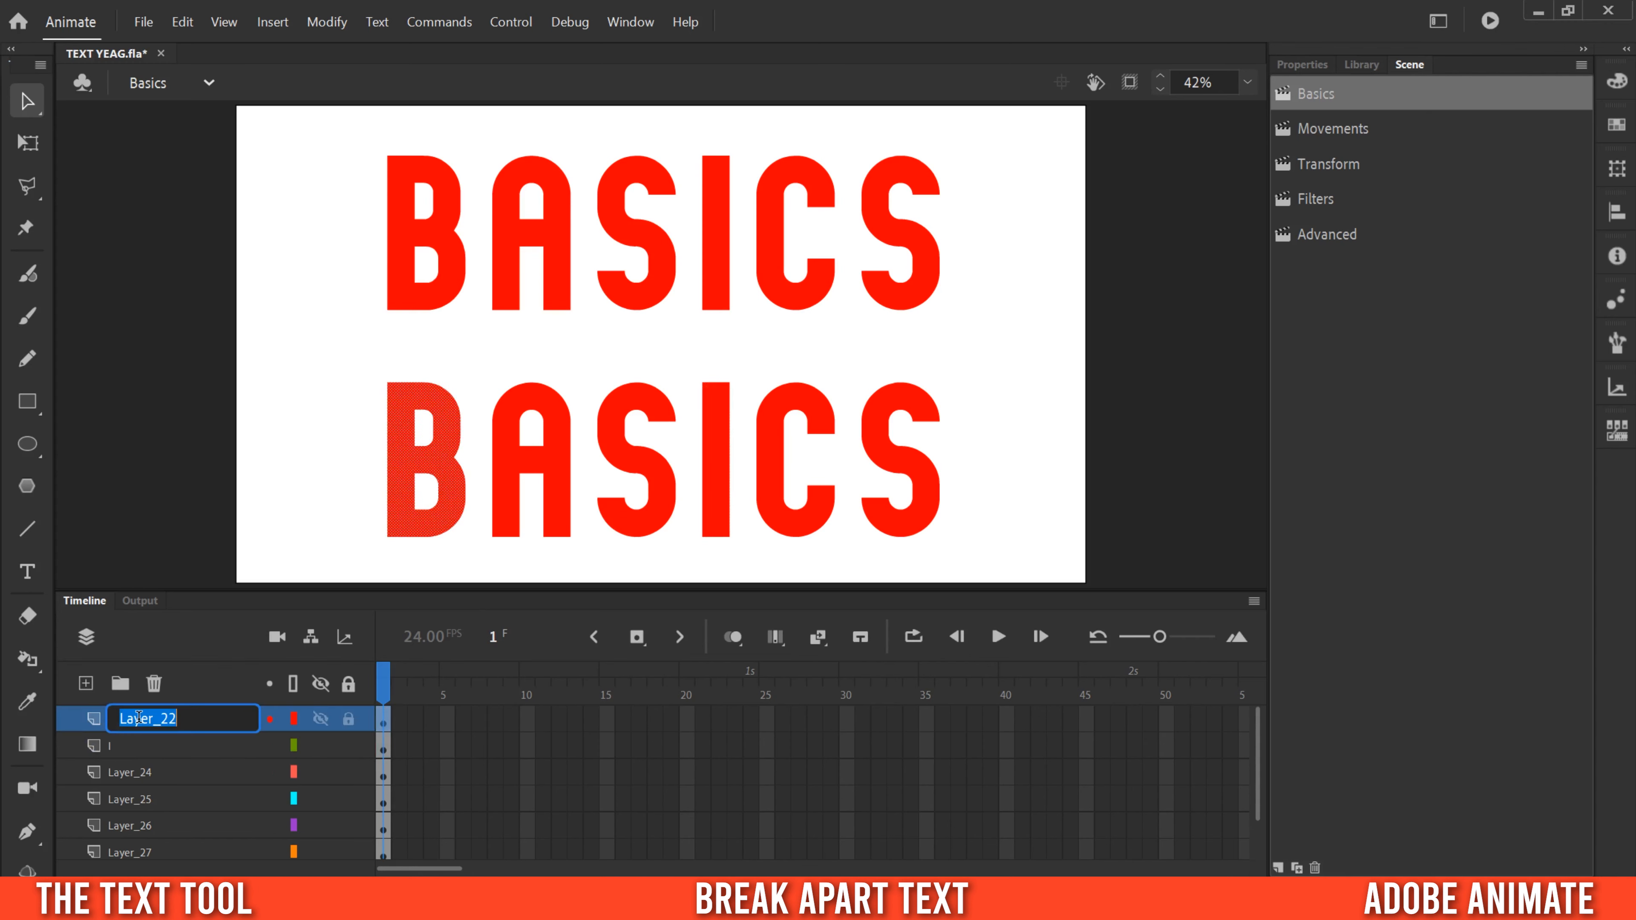
{"action": "type", "text": "B"}
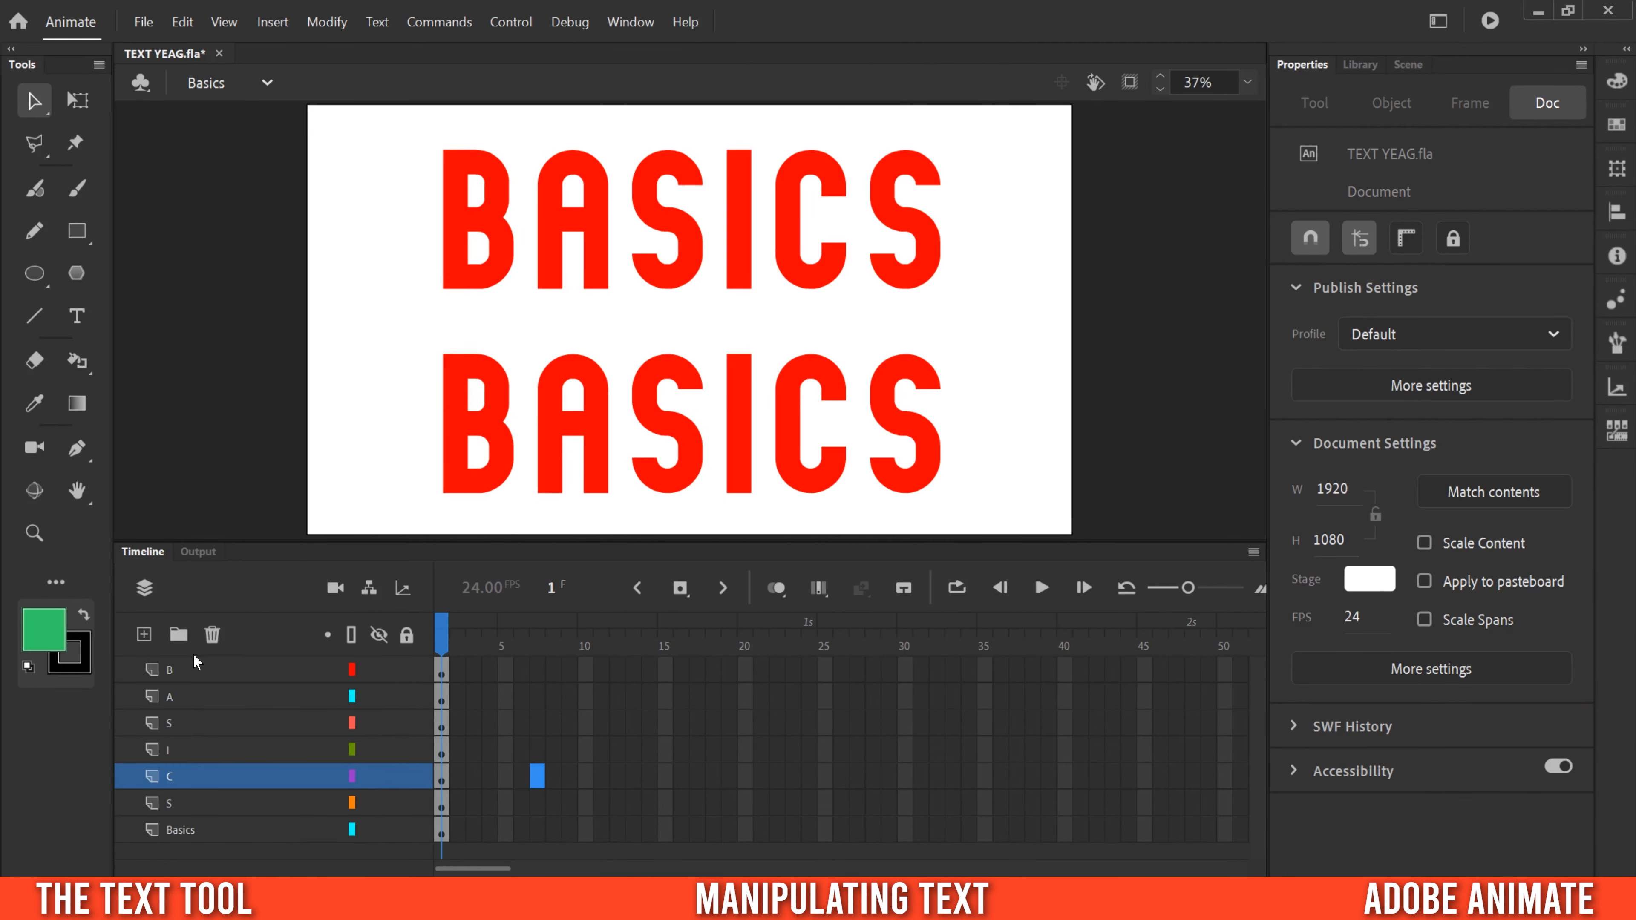
Compare the Basics and B layers' contents, and move the Basics layer's whole word up to Y 50
{"action": "left_click", "coordinate": [182, 830]}
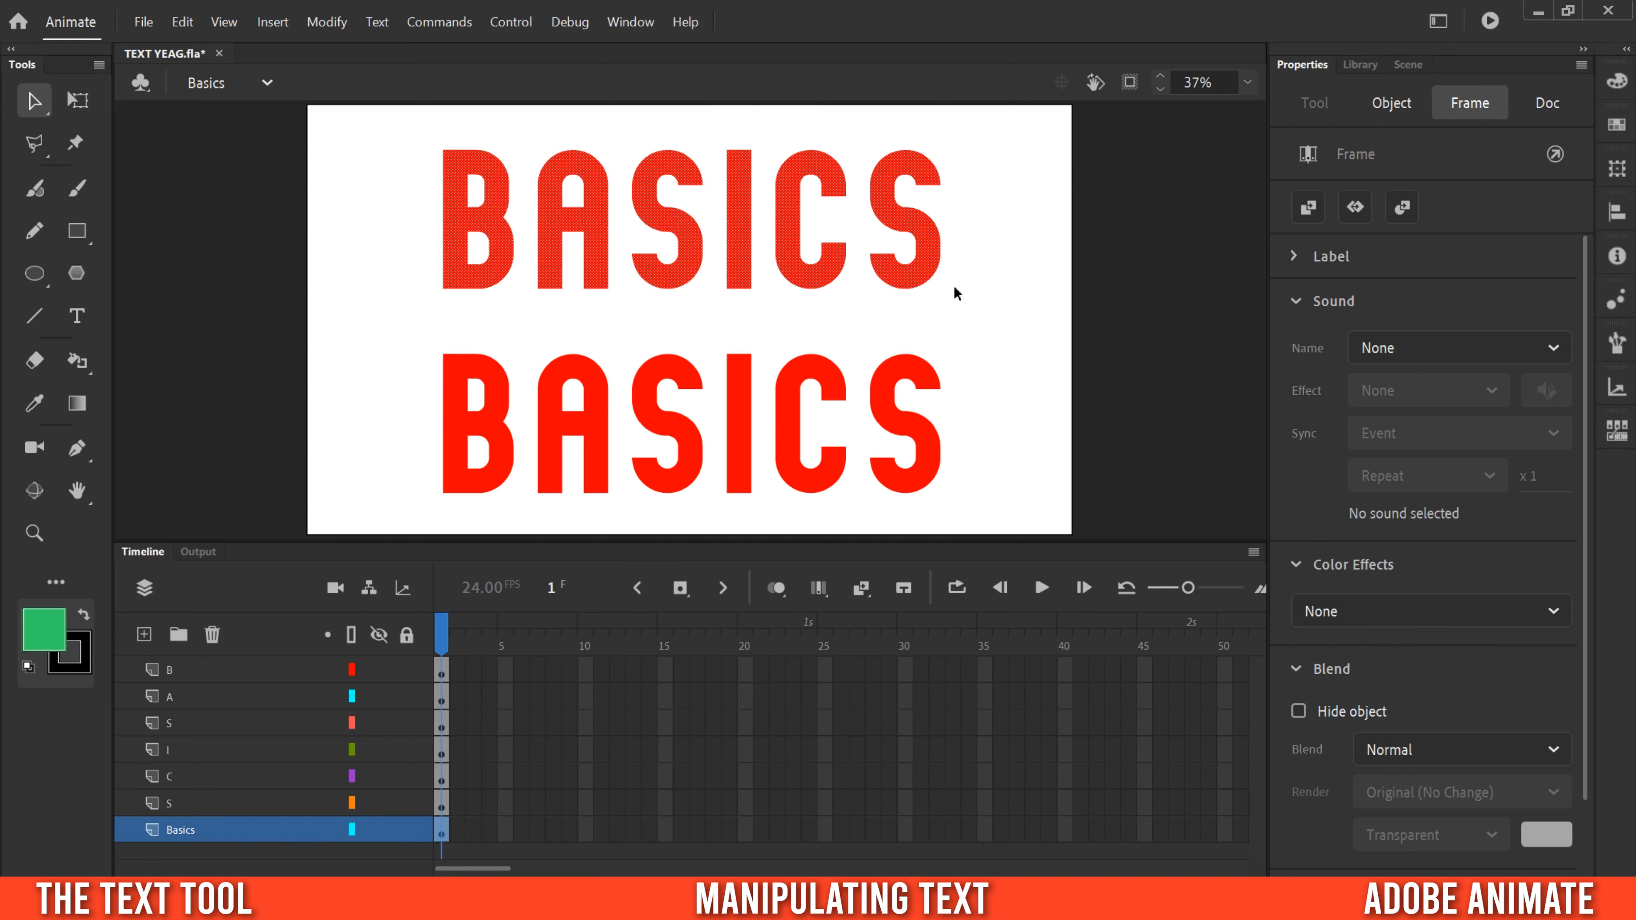
{"action": "left_click", "coordinate": [202, 674]}
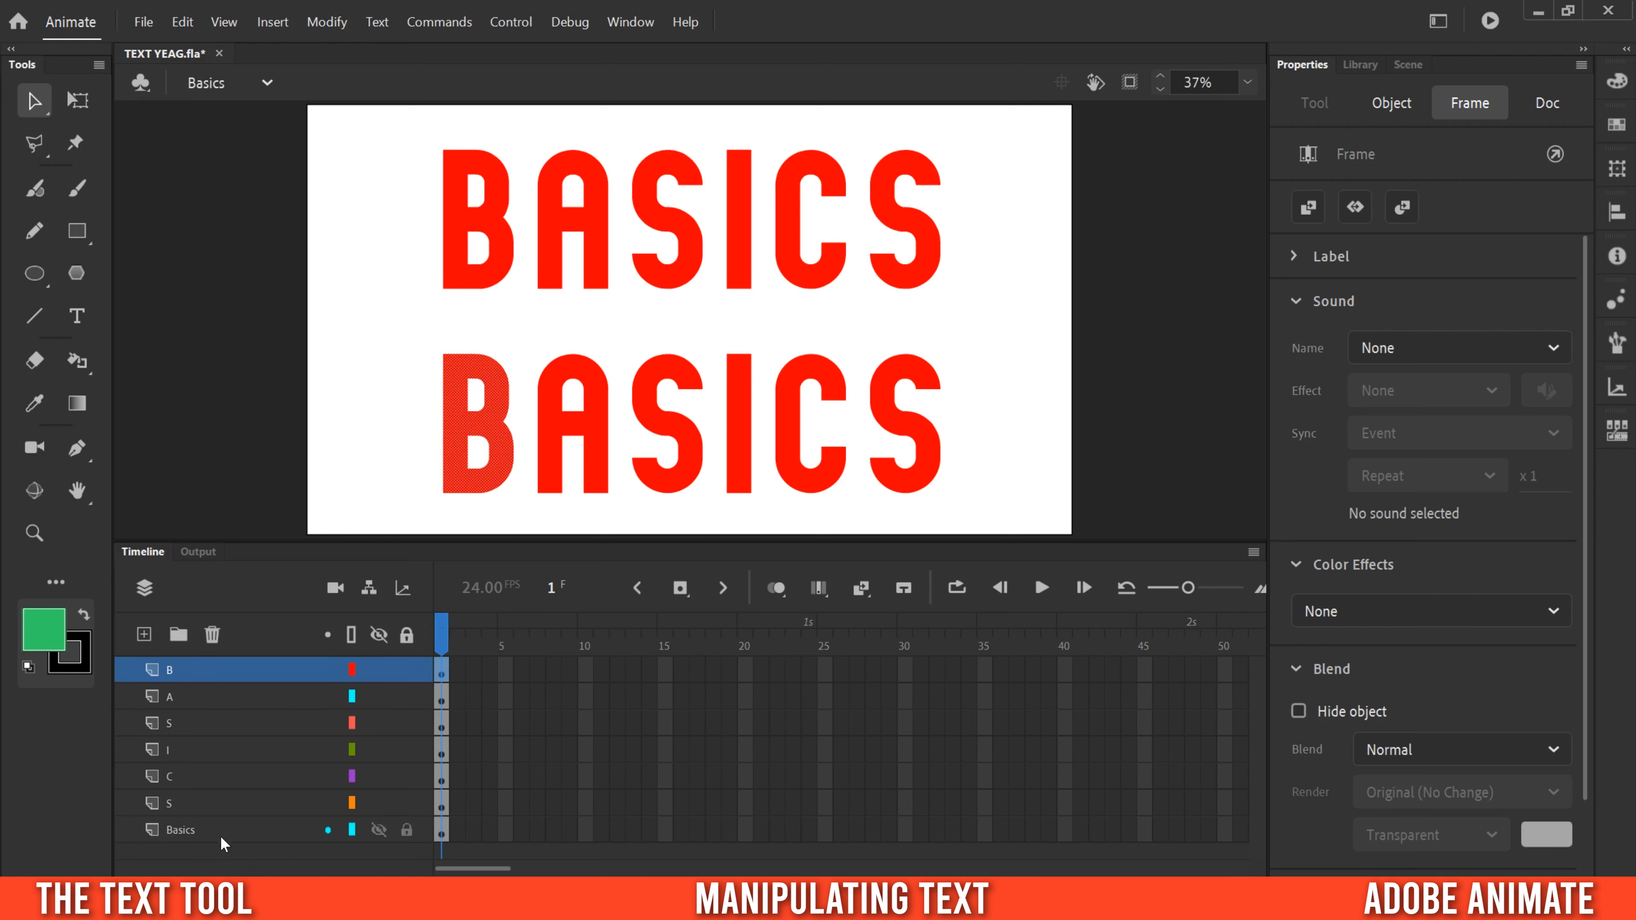
{"action": "left_click", "coordinate": [208, 833]}
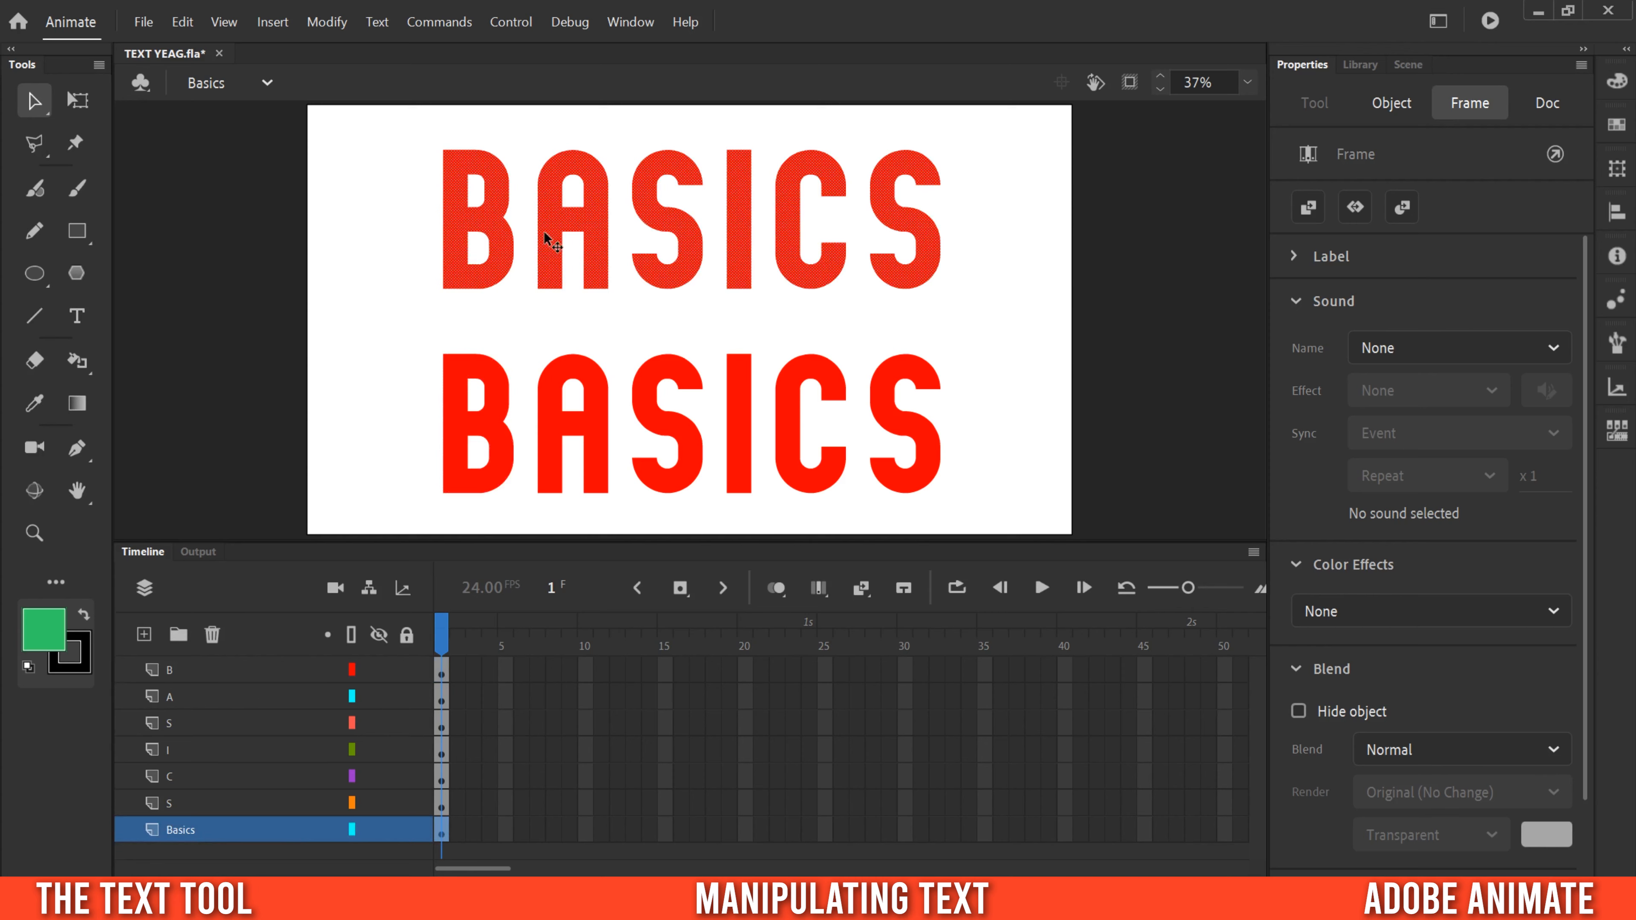
{"action": "mouse_move", "coordinate": [589, 223]}
{"action": "left_mouse_down"}
{"action": "mouse_move", "coordinate": [590, 261]}
{"action": "mouse_move", "coordinate": [595, 206]}
{"action": "left_mouse_up"}
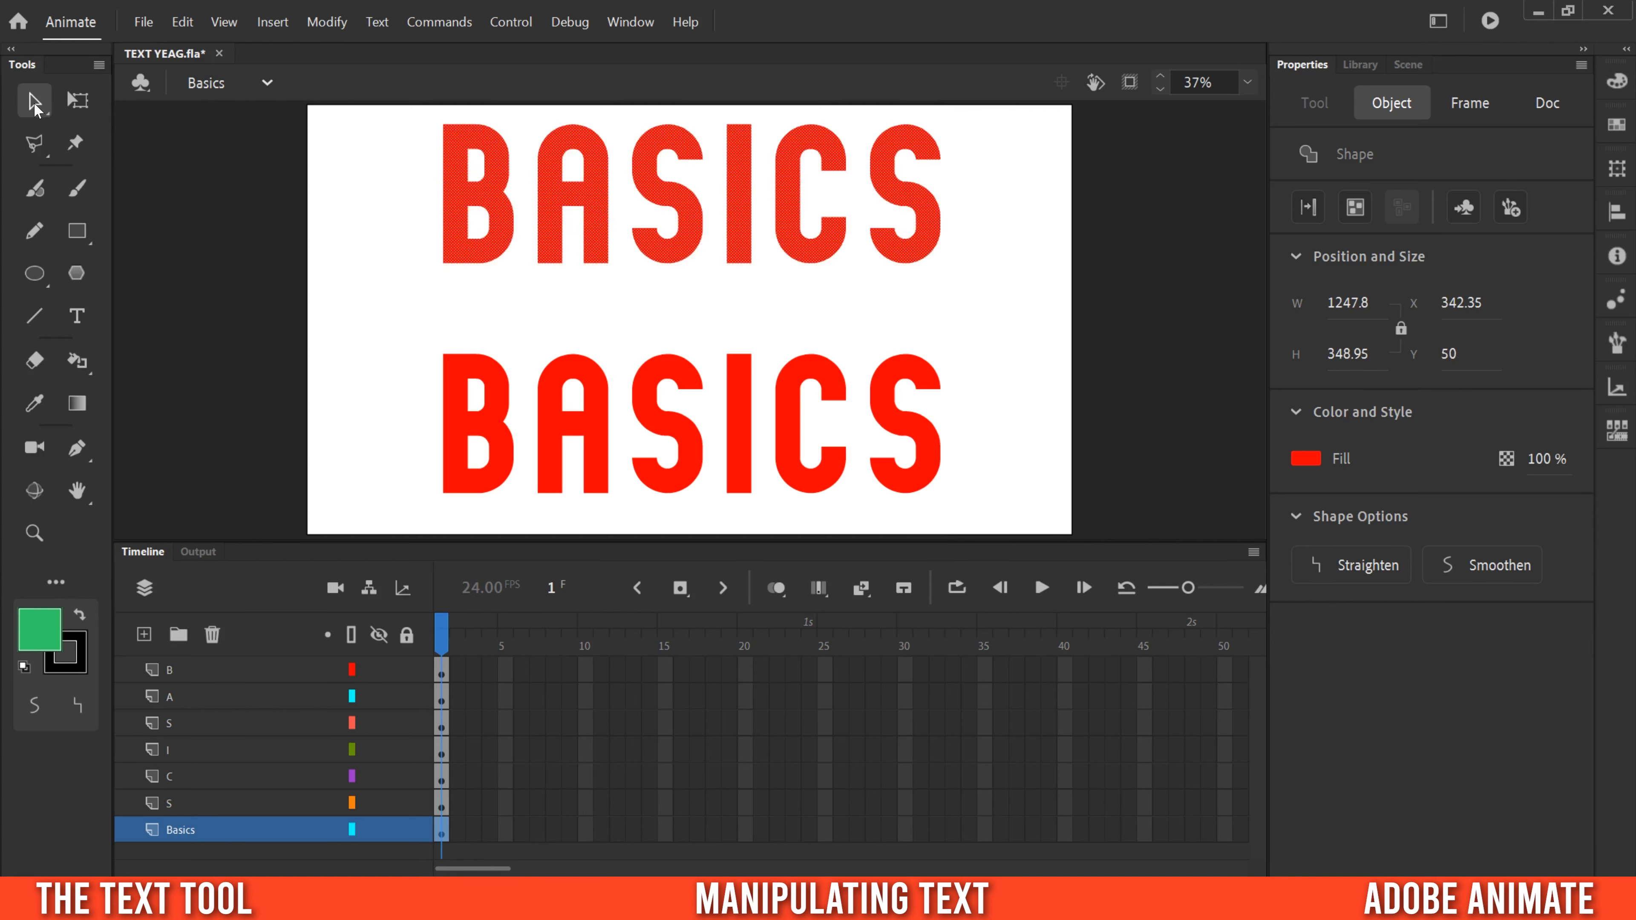
Move all letters of the lower BASICS word down to Y 653.3 and deselect them
{"action": "mouse_move", "coordinate": [1005, 325]}
{"action": "left_mouse_down"}
{"action": "mouse_move", "coordinate": [674, 325]}
{"action": "mouse_move", "coordinate": [393, 392]}
{"action": "mouse_move", "coordinate": [375, 521]}
{"action": "left_mouse_up"}
{"action": "mouse_move", "coordinate": [491, 417]}
{"action": "left_mouse_down"}
{"action": "mouse_move", "coordinate": [477, 477]}
{"action": "mouse_move", "coordinate": [485, 442]}
{"action": "left_mouse_up"}
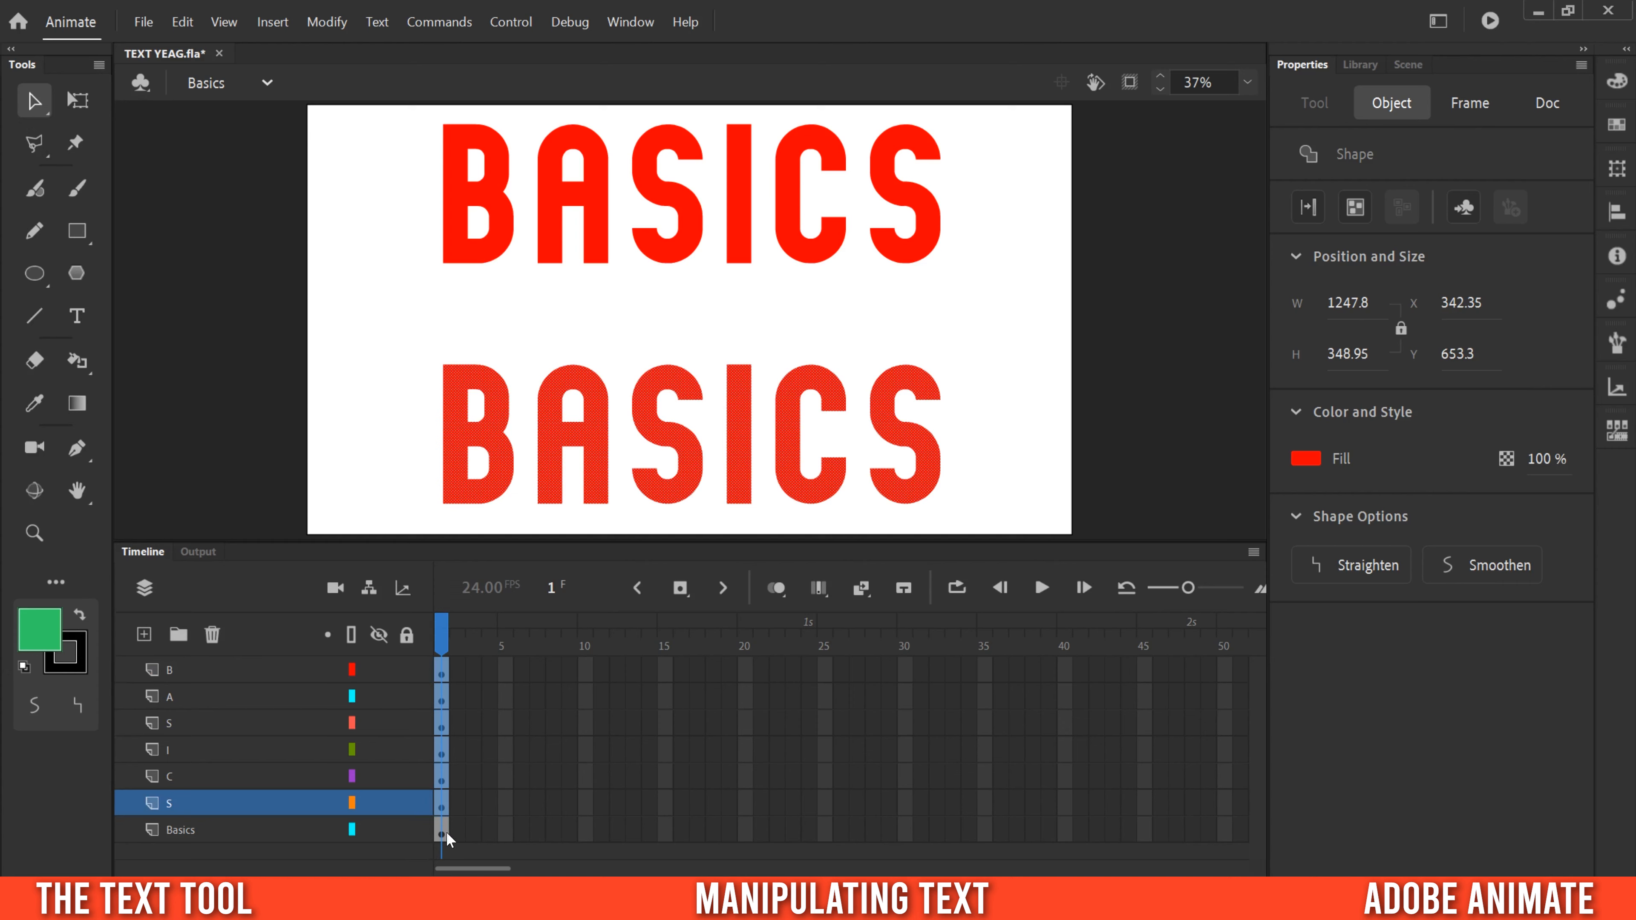
{"action": "left_click", "coordinate": [442, 836]}
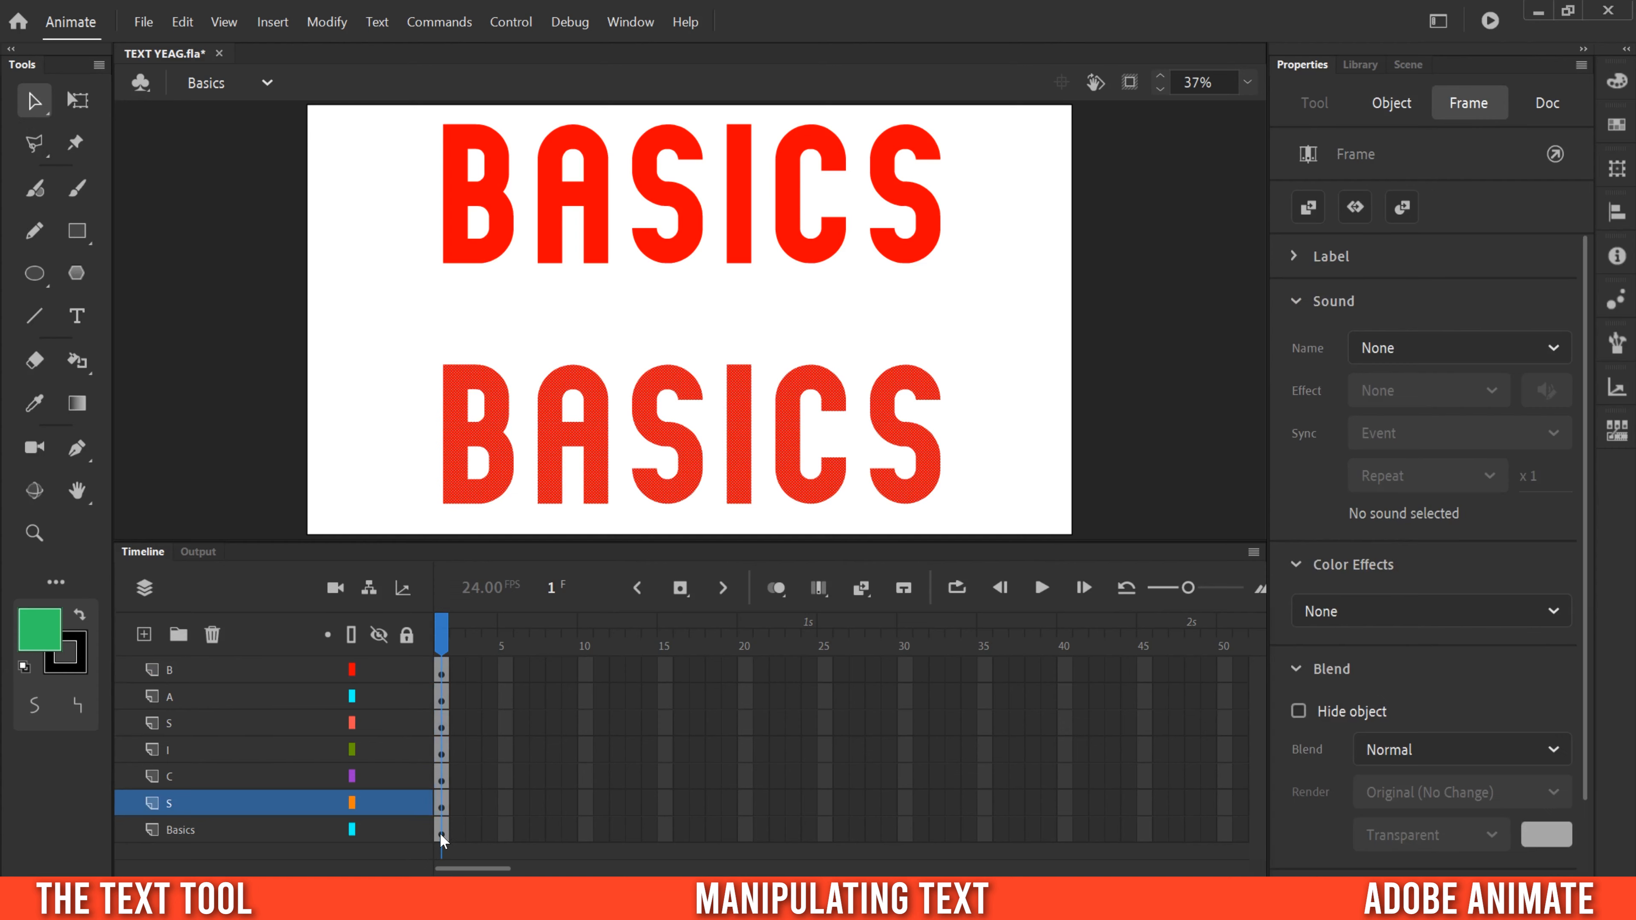
{"action": "left_click", "coordinate": [522, 801]}
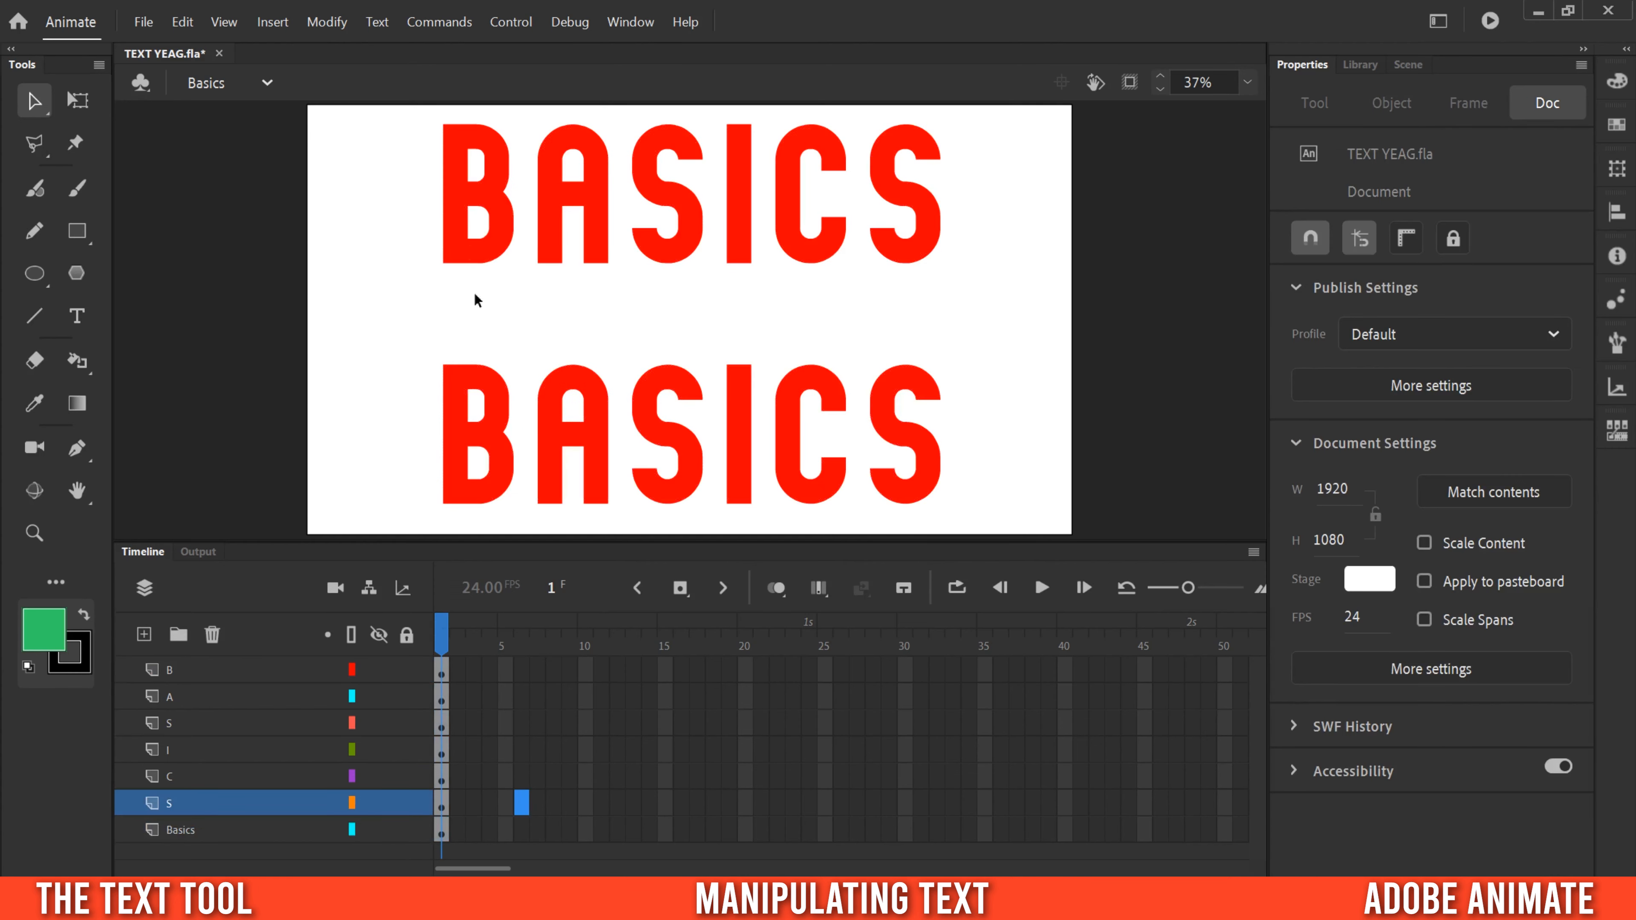
Shift the upper word's B slightly right to X 358.35, and select the lower B's keyframe on its own layer
{"action": "left_click", "coordinate": [459, 196]}
{"action": "mouse_move", "coordinate": [457, 193]}
{"action": "left_mouse_down"}
{"action": "mouse_move", "coordinate": [353, 219]}
{"action": "mouse_move", "coordinate": [465, 197]}
{"action": "left_mouse_up"}
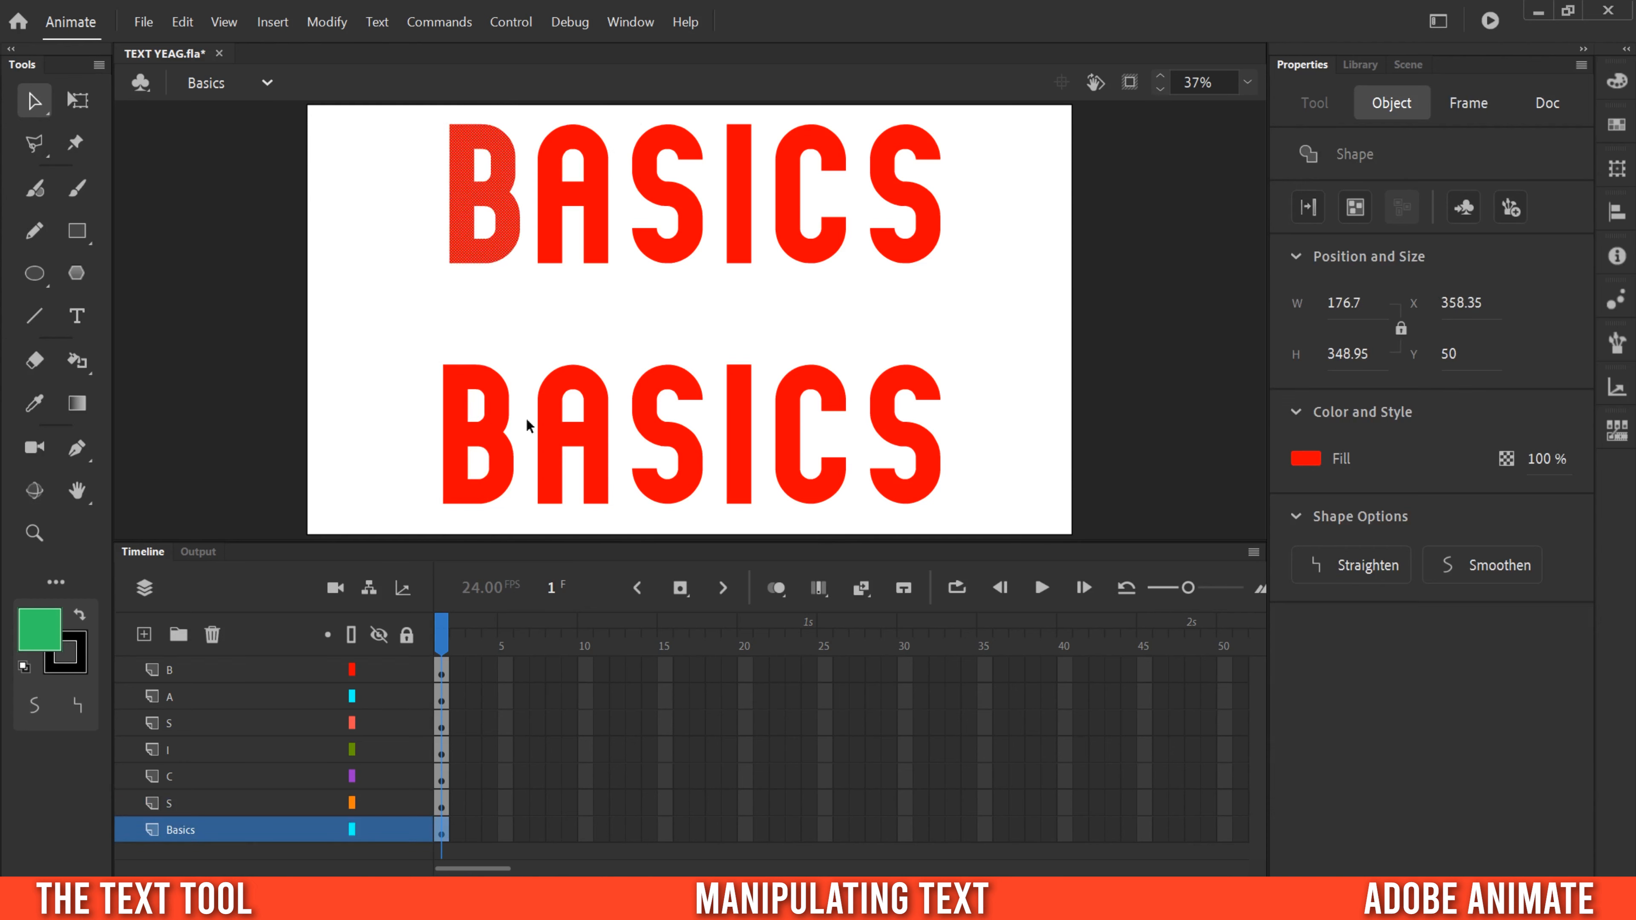
{"action": "left_click", "coordinate": [441, 678]}
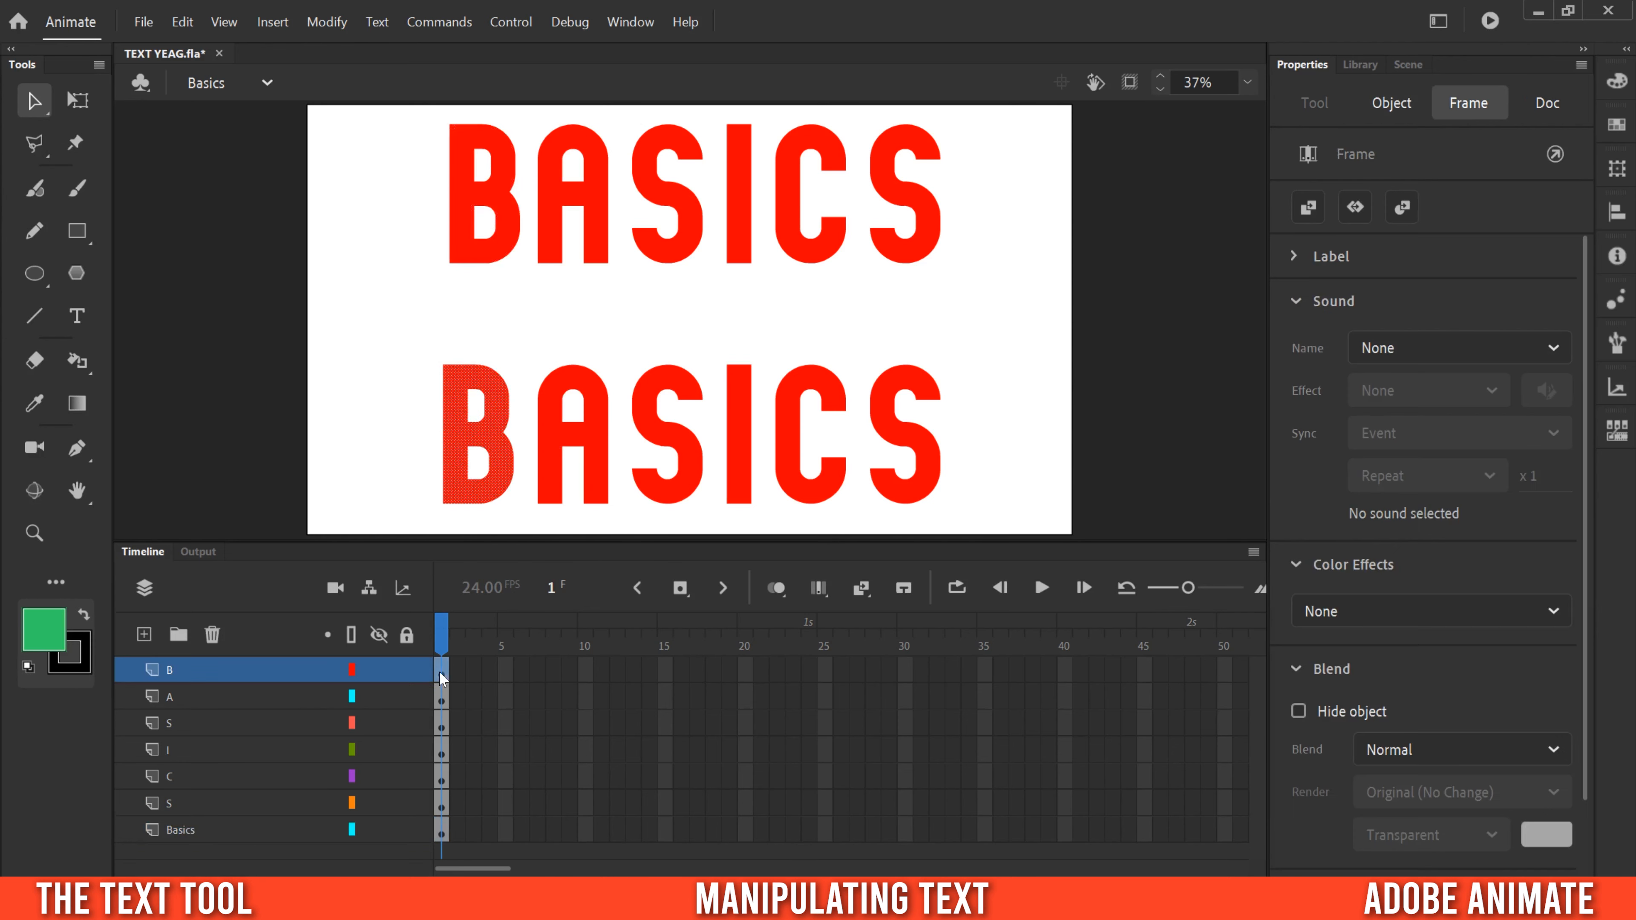
Bulge the straight outer edge of both B shapes outward and bend the lower A's crossbar edge up into its opening
{"action": "mouse_move", "coordinate": [475, 431]}
{"action": "left_mouse_down"}
{"action": "mouse_move", "coordinate": [375, 427]}
{"action": "mouse_move", "coordinate": [474, 431]}
{"action": "left_mouse_up"}
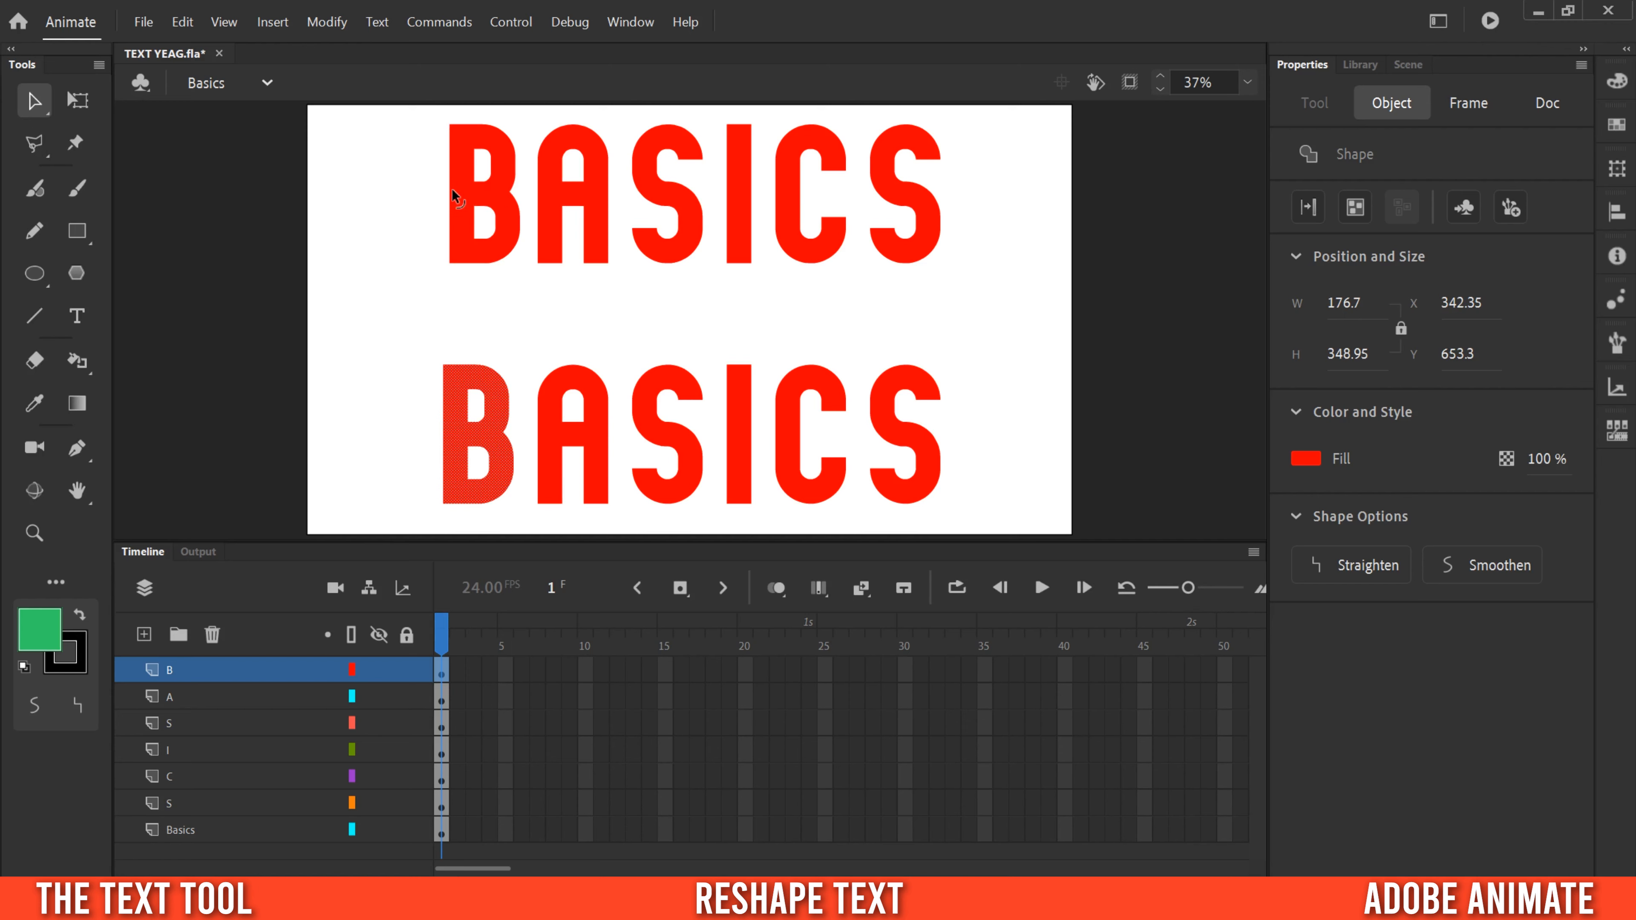
{"action": "left_click_drag", "start_coordinate": [450, 191], "coordinate": [427, 190]}
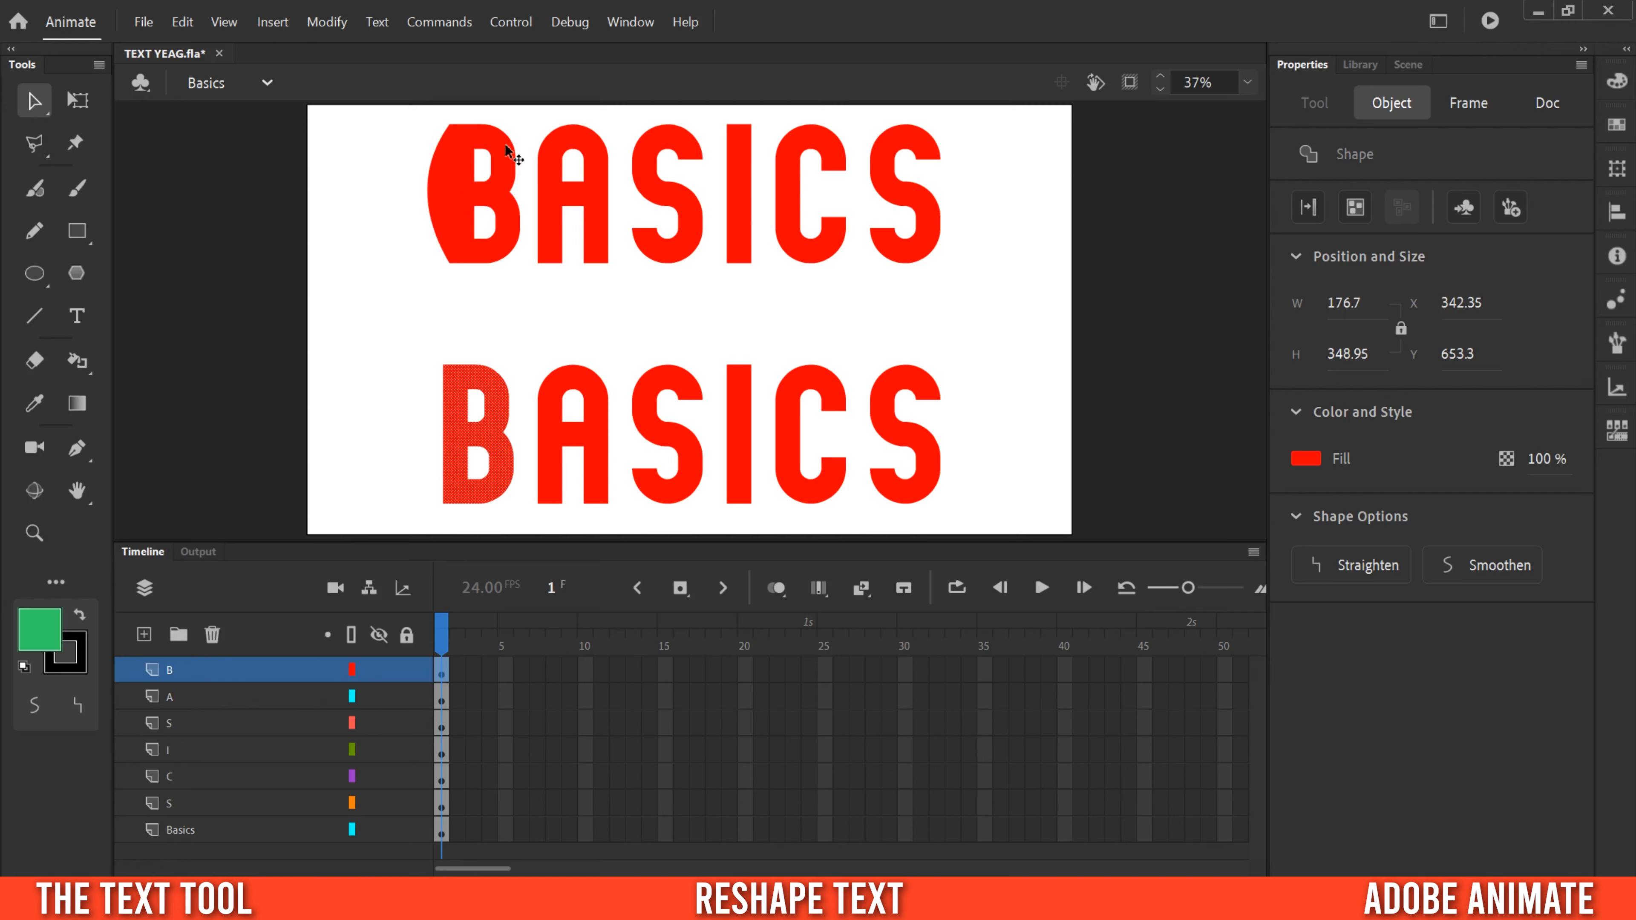
{"action": "left_click", "coordinate": [491, 166]}
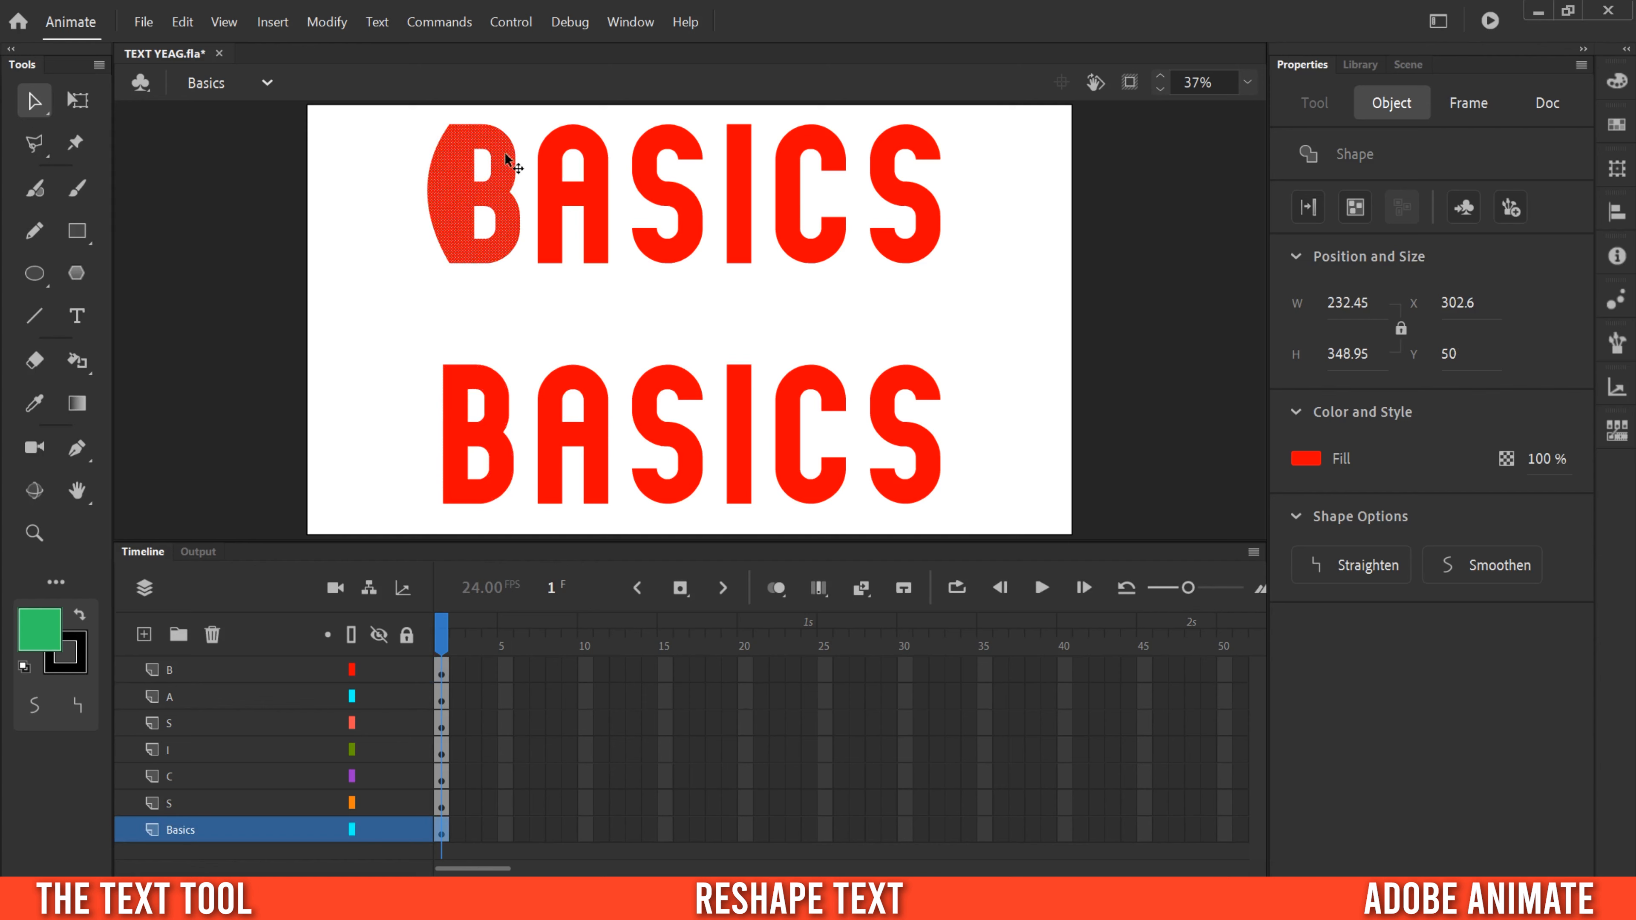
{"action": "left_click_drag", "start_coordinate": [442, 433], "coordinate": [413, 425]}
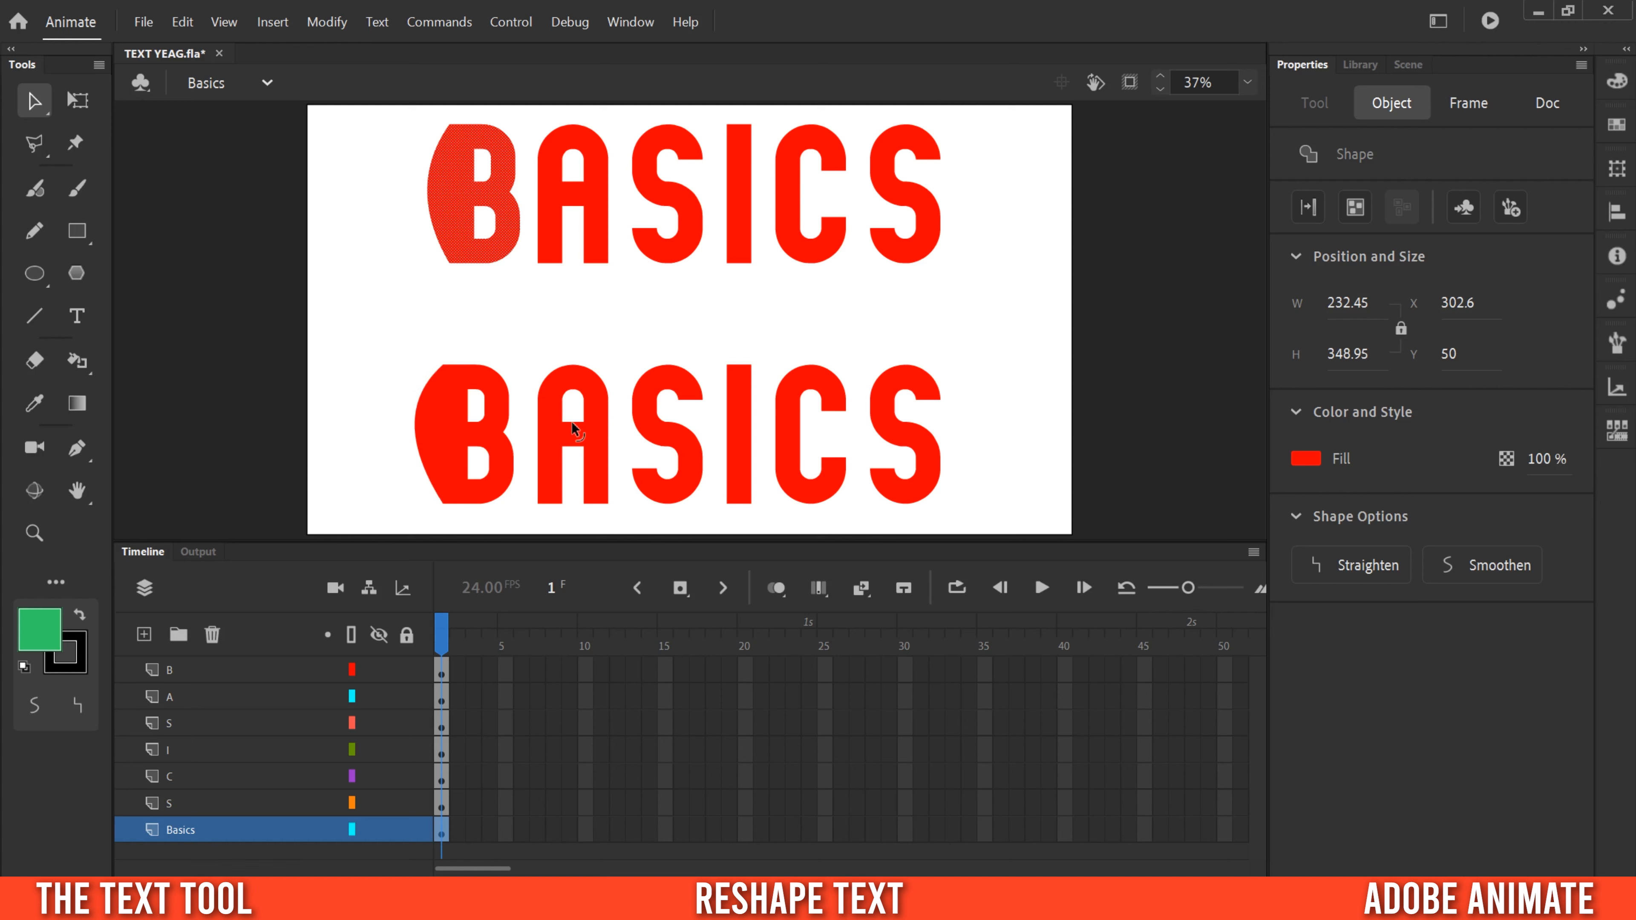
{"action": "left_click_drag", "start_coordinate": [573, 422], "coordinate": [573, 412]}
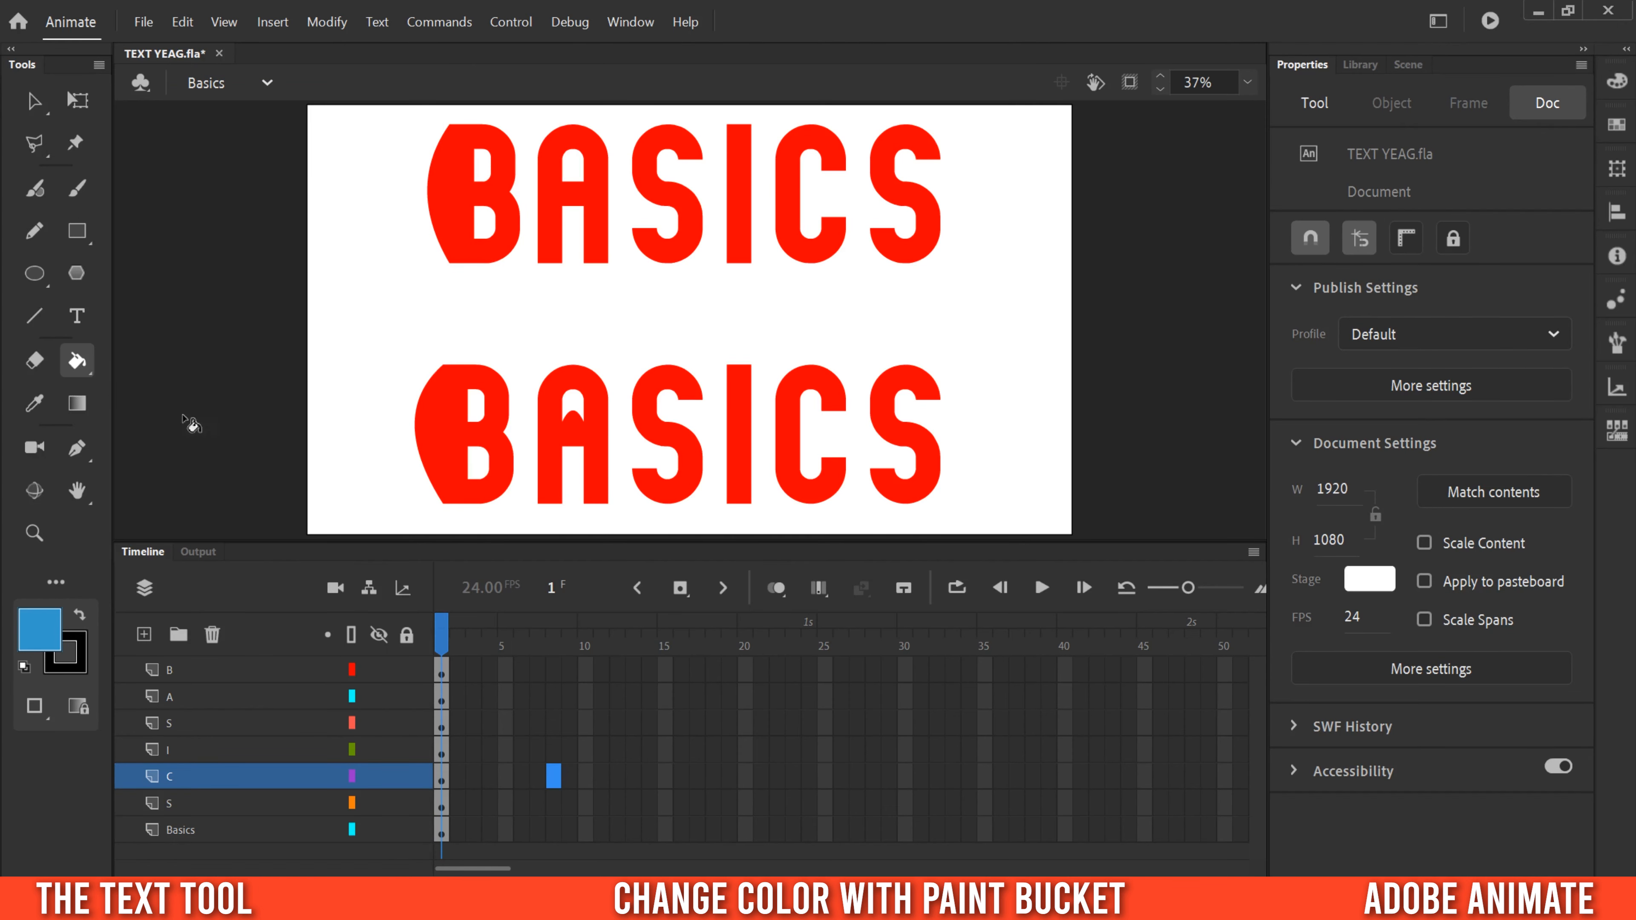
Fill the upper B, the lower B and the lower A with green using the Paint Bucket tool
{"action": "left_click", "coordinate": [40, 643]}
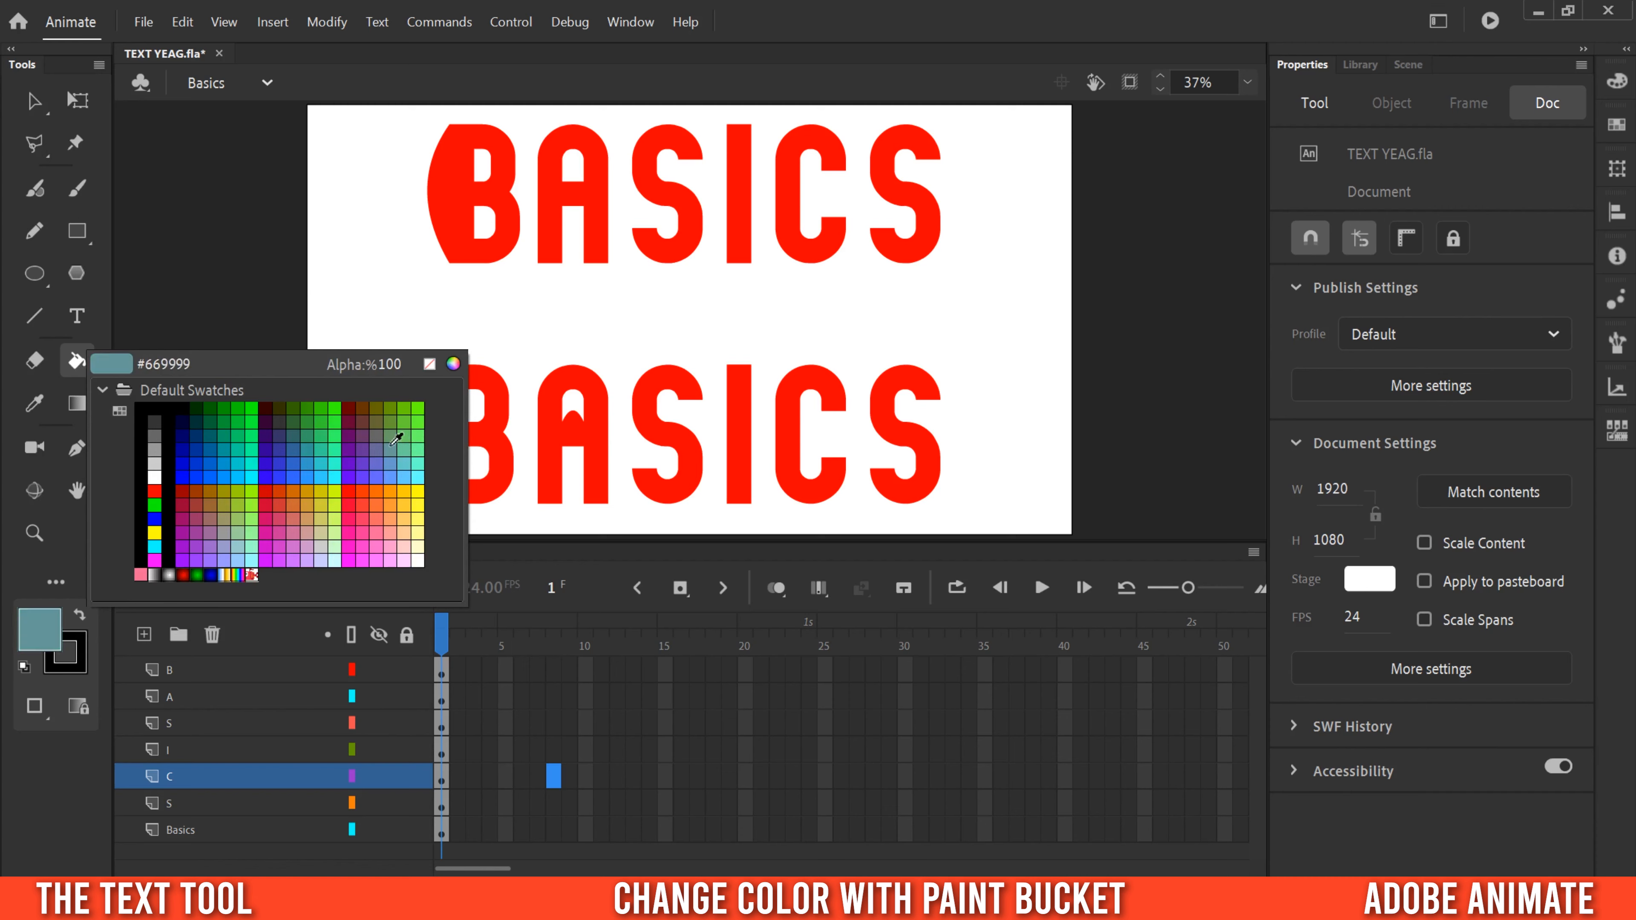
{"action": "left_click", "coordinate": [310, 432]}
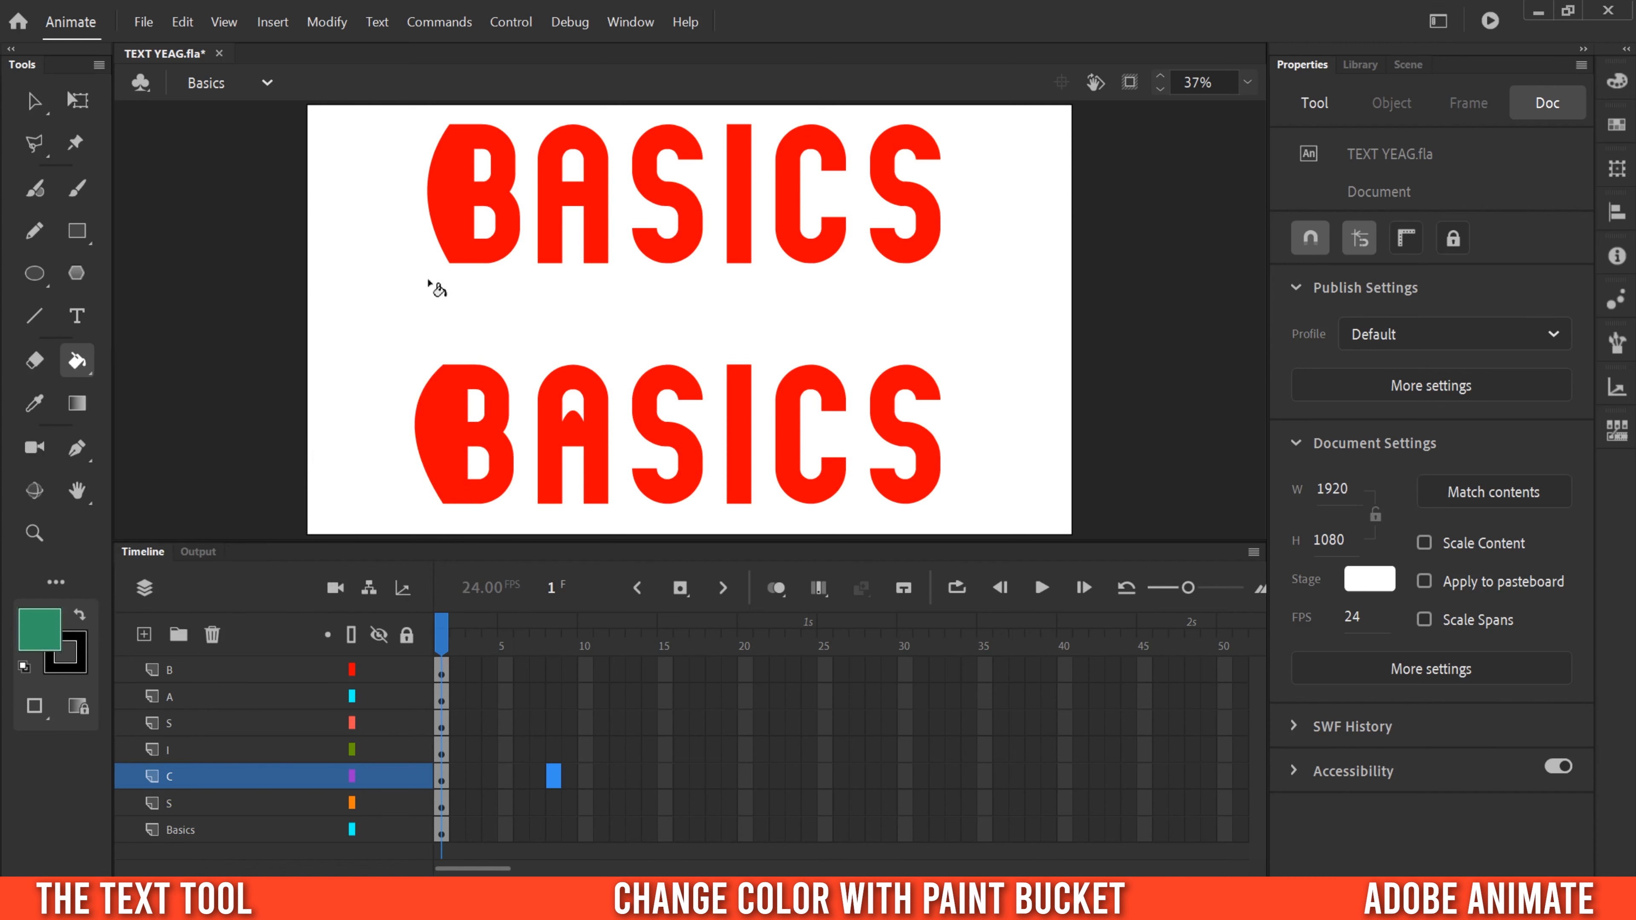
{"action": "left_click", "coordinate": [448, 185]}
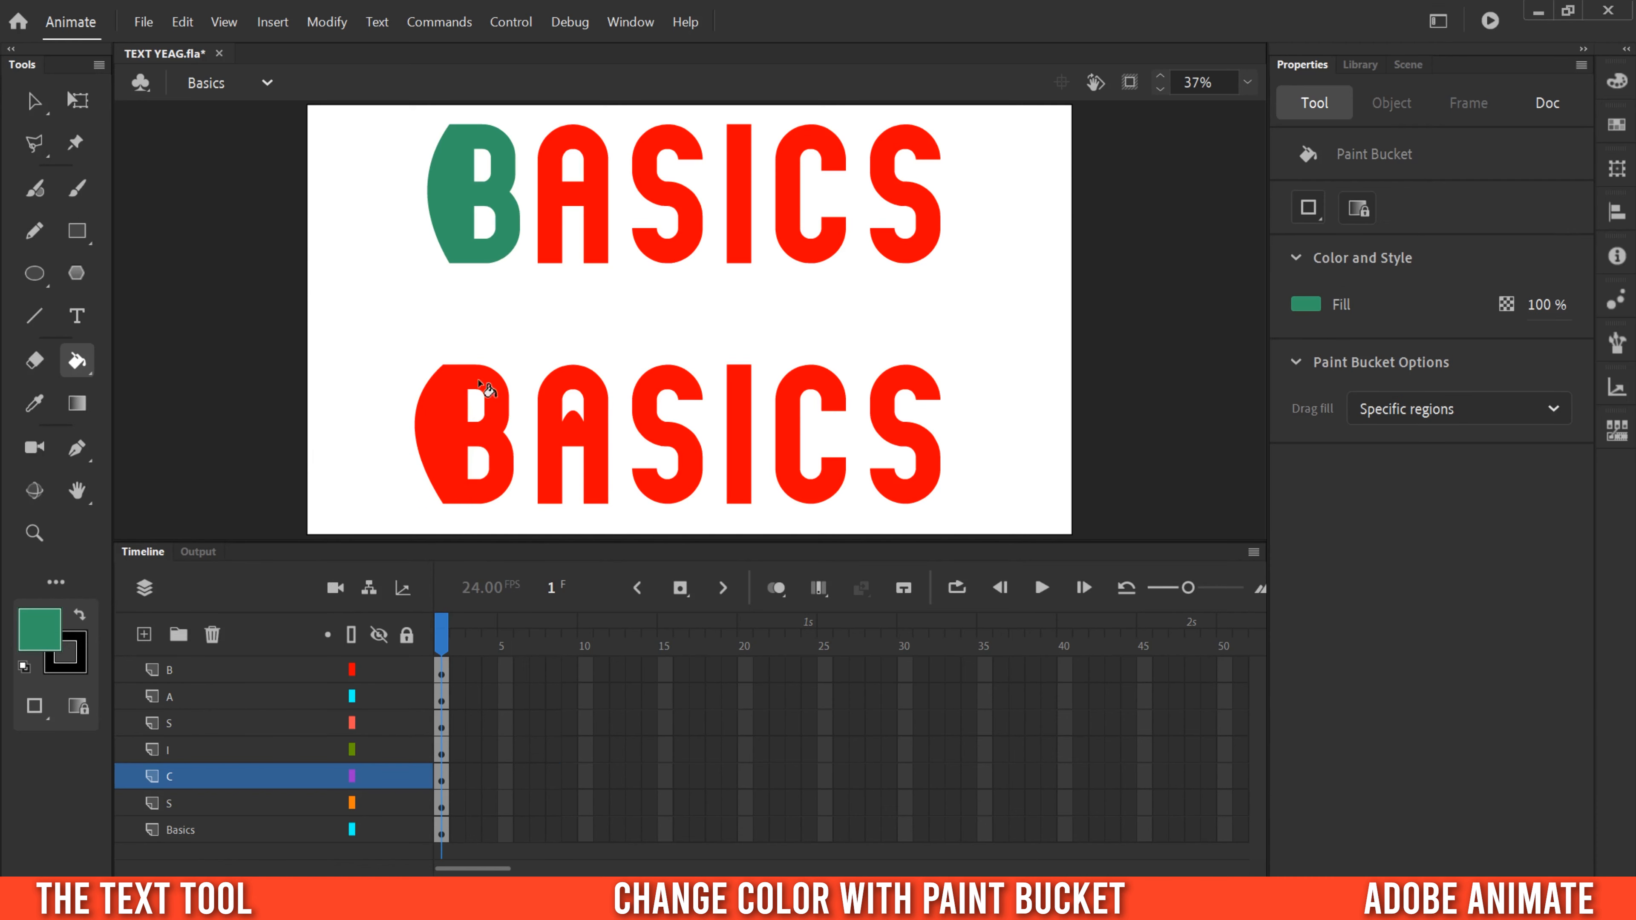
{"action": "left_click", "coordinate": [436, 418]}
{"action": "left_click", "coordinate": [549, 429]}
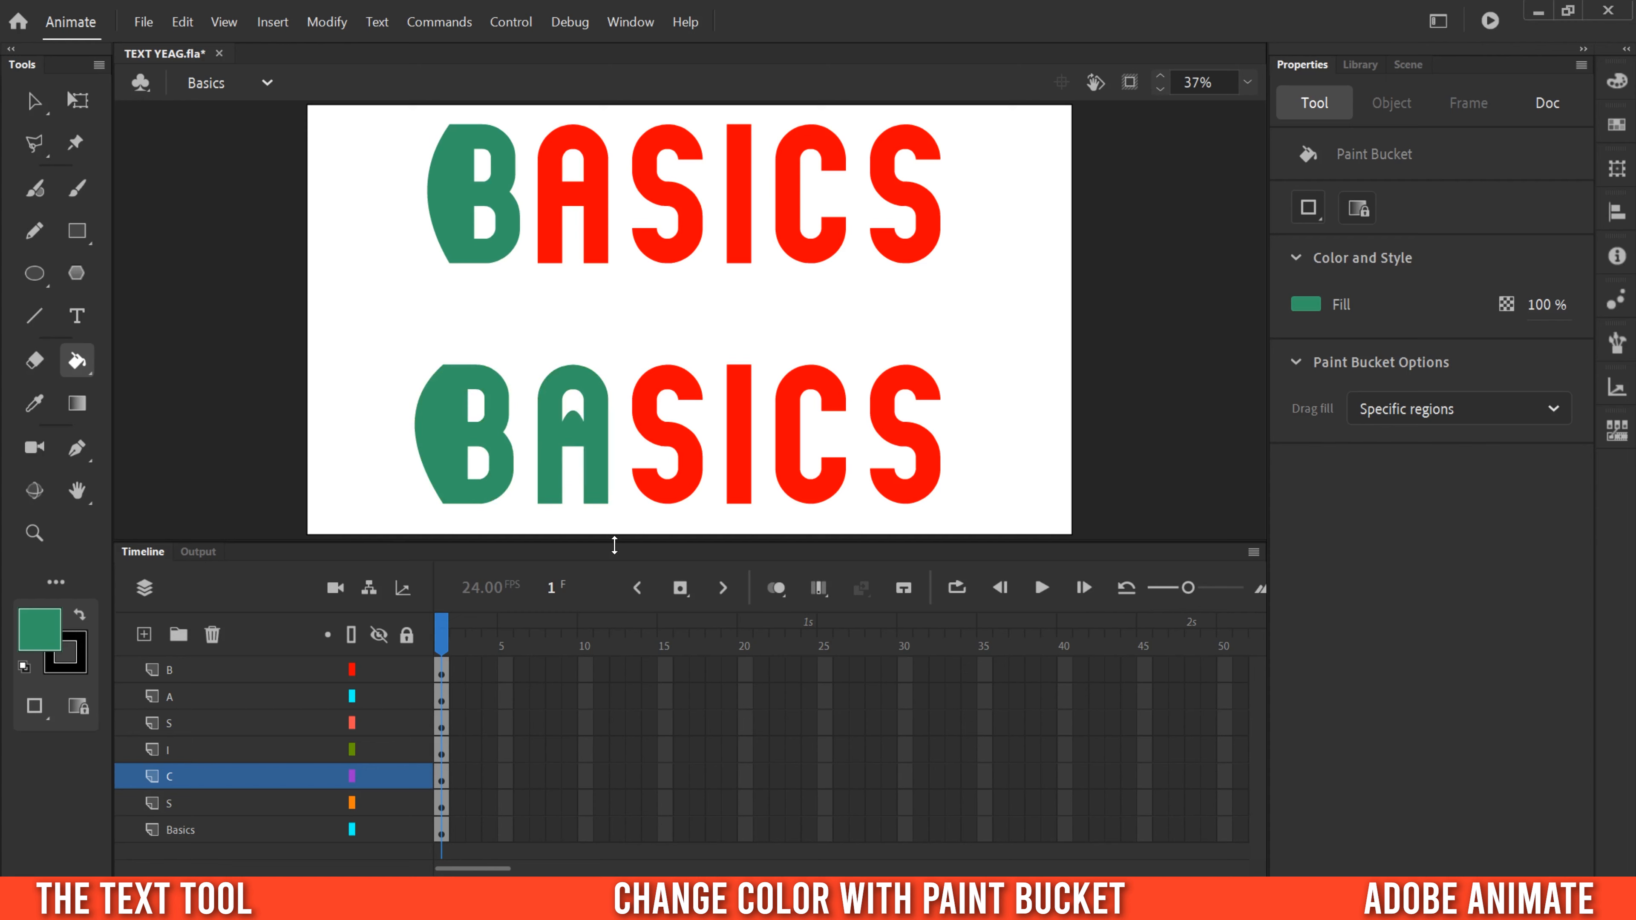
Outline the upper B with a black stroke of size 10 and the lower B with size 4 using the Ink Bottle tool
{"action": "left_click", "coordinate": [78, 363]}
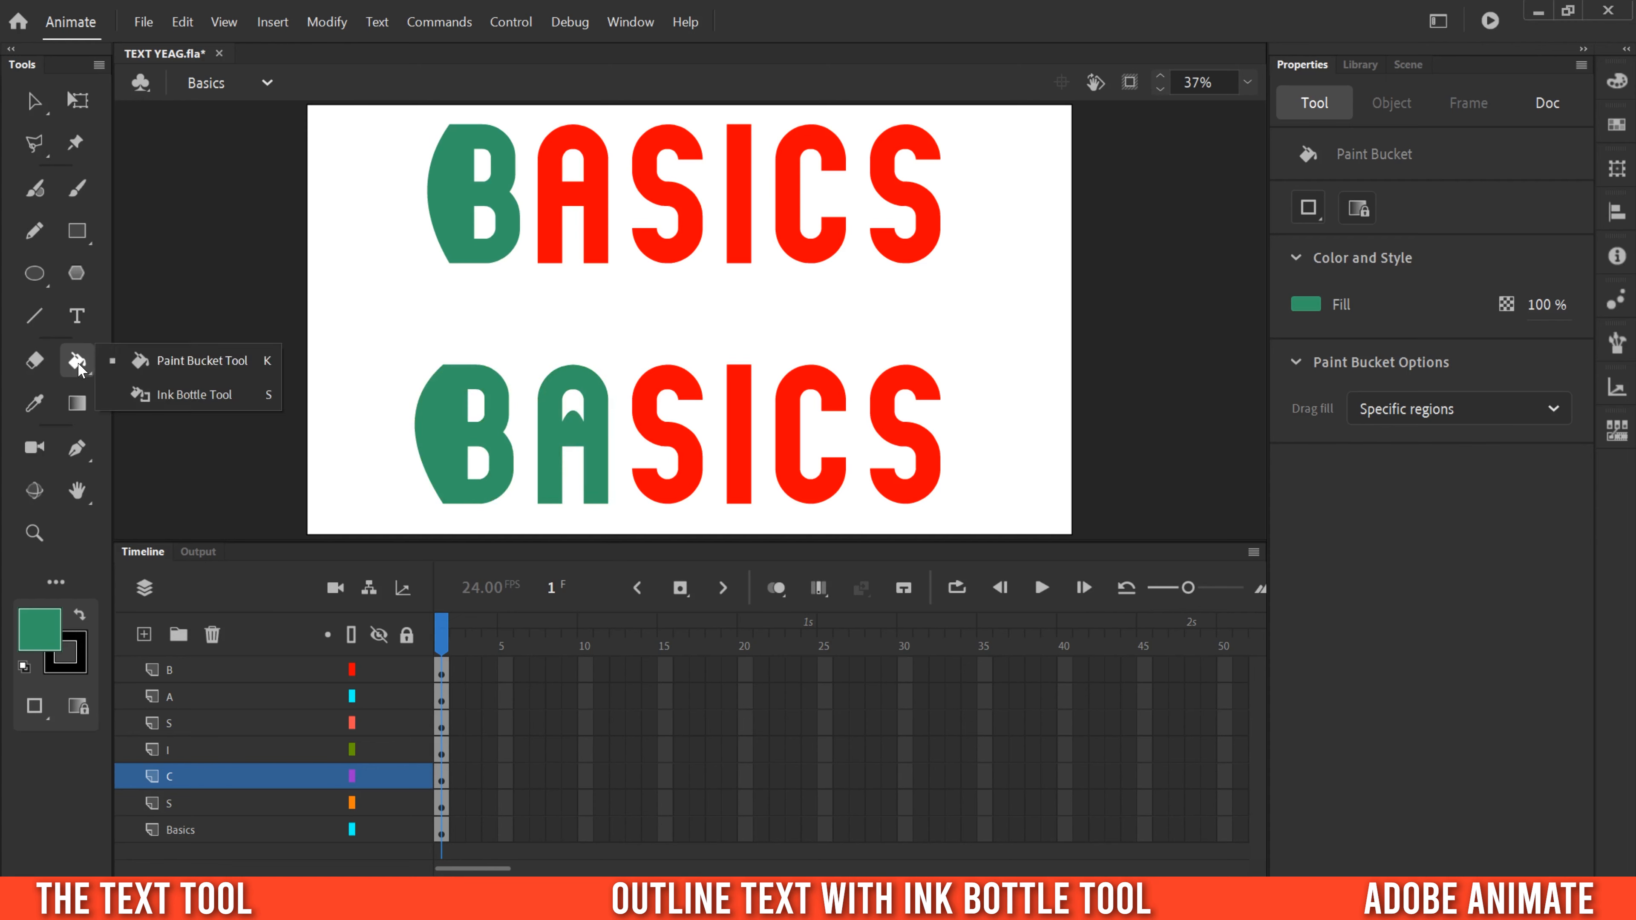
{"action": "left_click", "coordinate": [182, 393]}
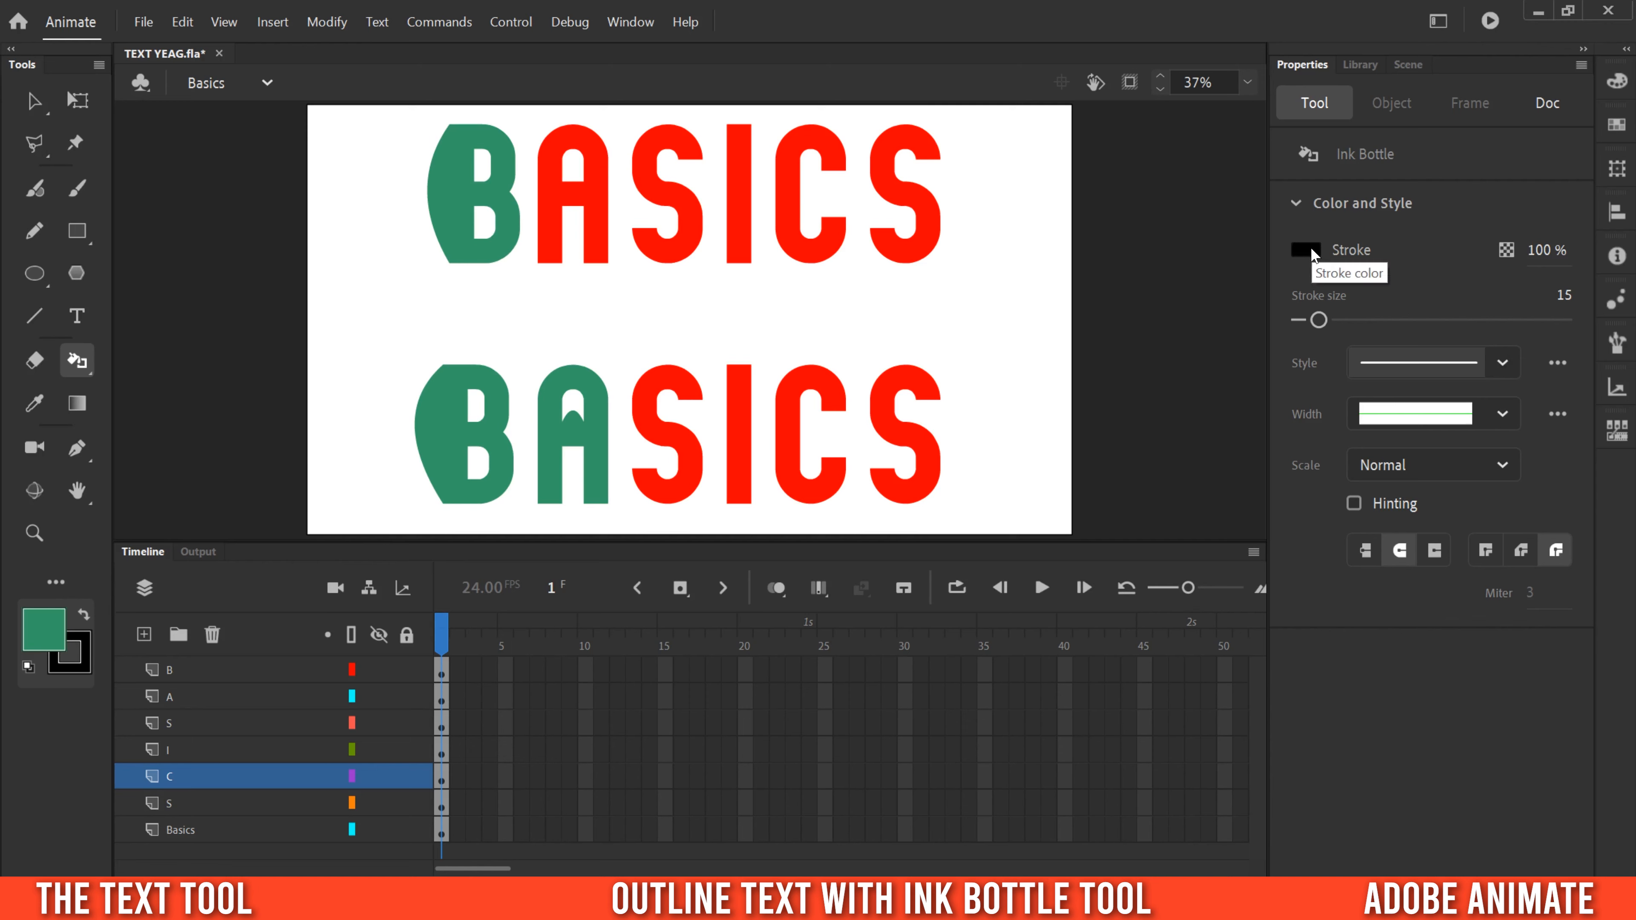
{"action": "left_click_drag", "start_coordinate": [1318, 321], "coordinate": [1312, 325]}
{"action": "left_click", "coordinate": [493, 186]}
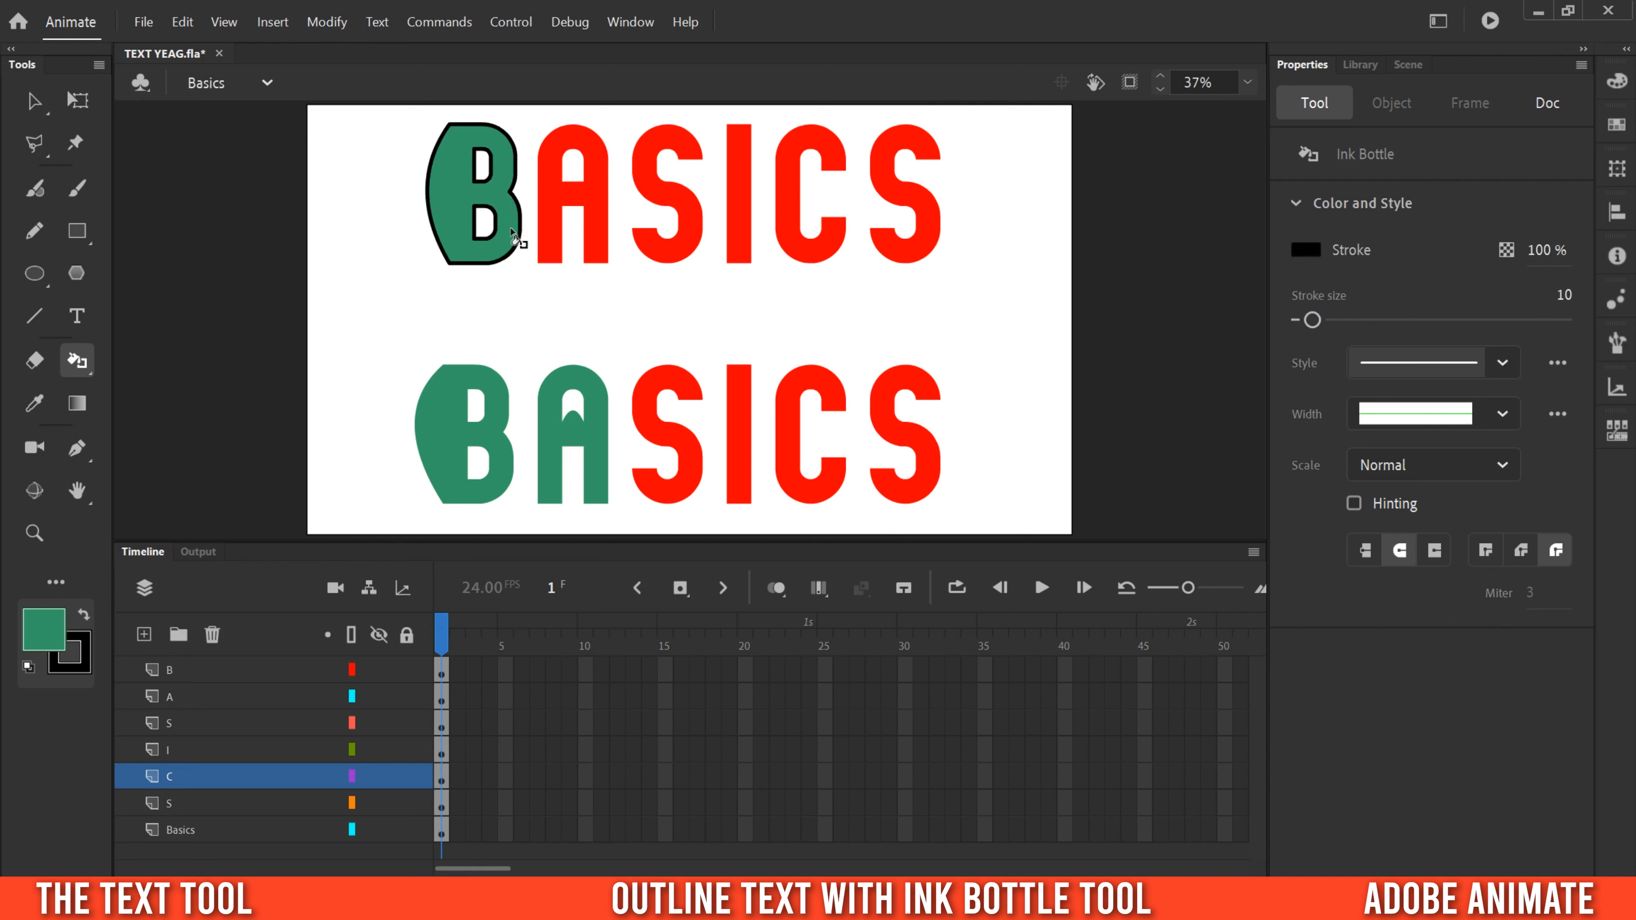
{"action": "left_click_drag", "start_coordinate": [1313, 320], "coordinate": [1305, 320]}
{"action": "left_click", "coordinate": [436, 439]}
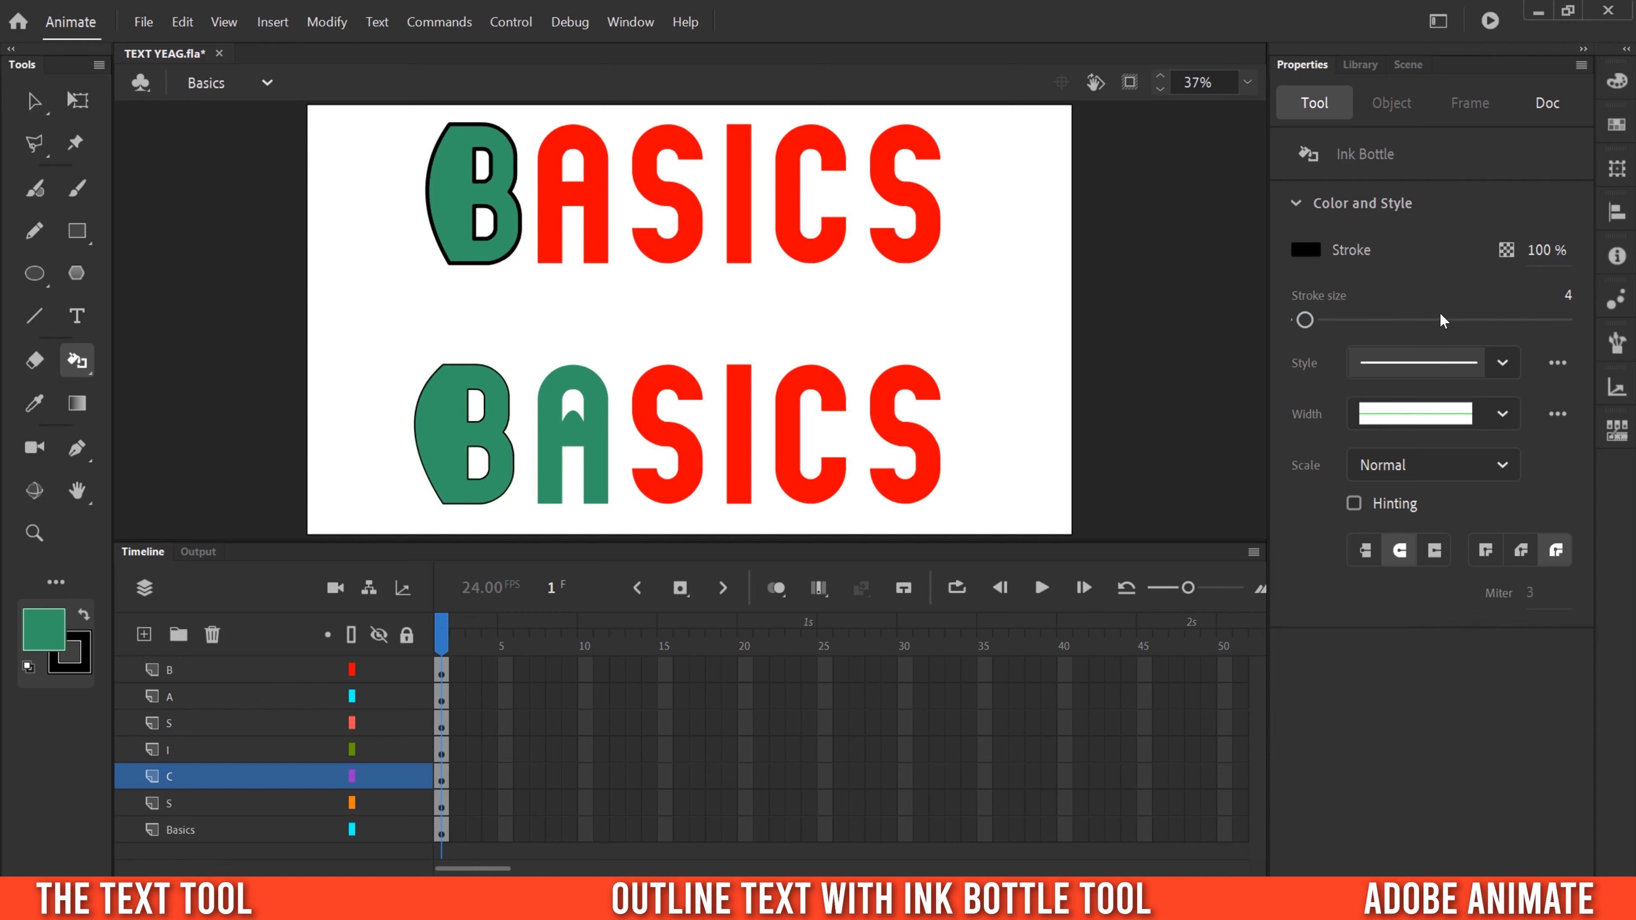
Outline the lower A with a dashed black stroke of size 26 and the upper A with the same style at size 5
{"action": "left_click_drag", "start_coordinate": [1308, 321], "coordinate": [1335, 321]}
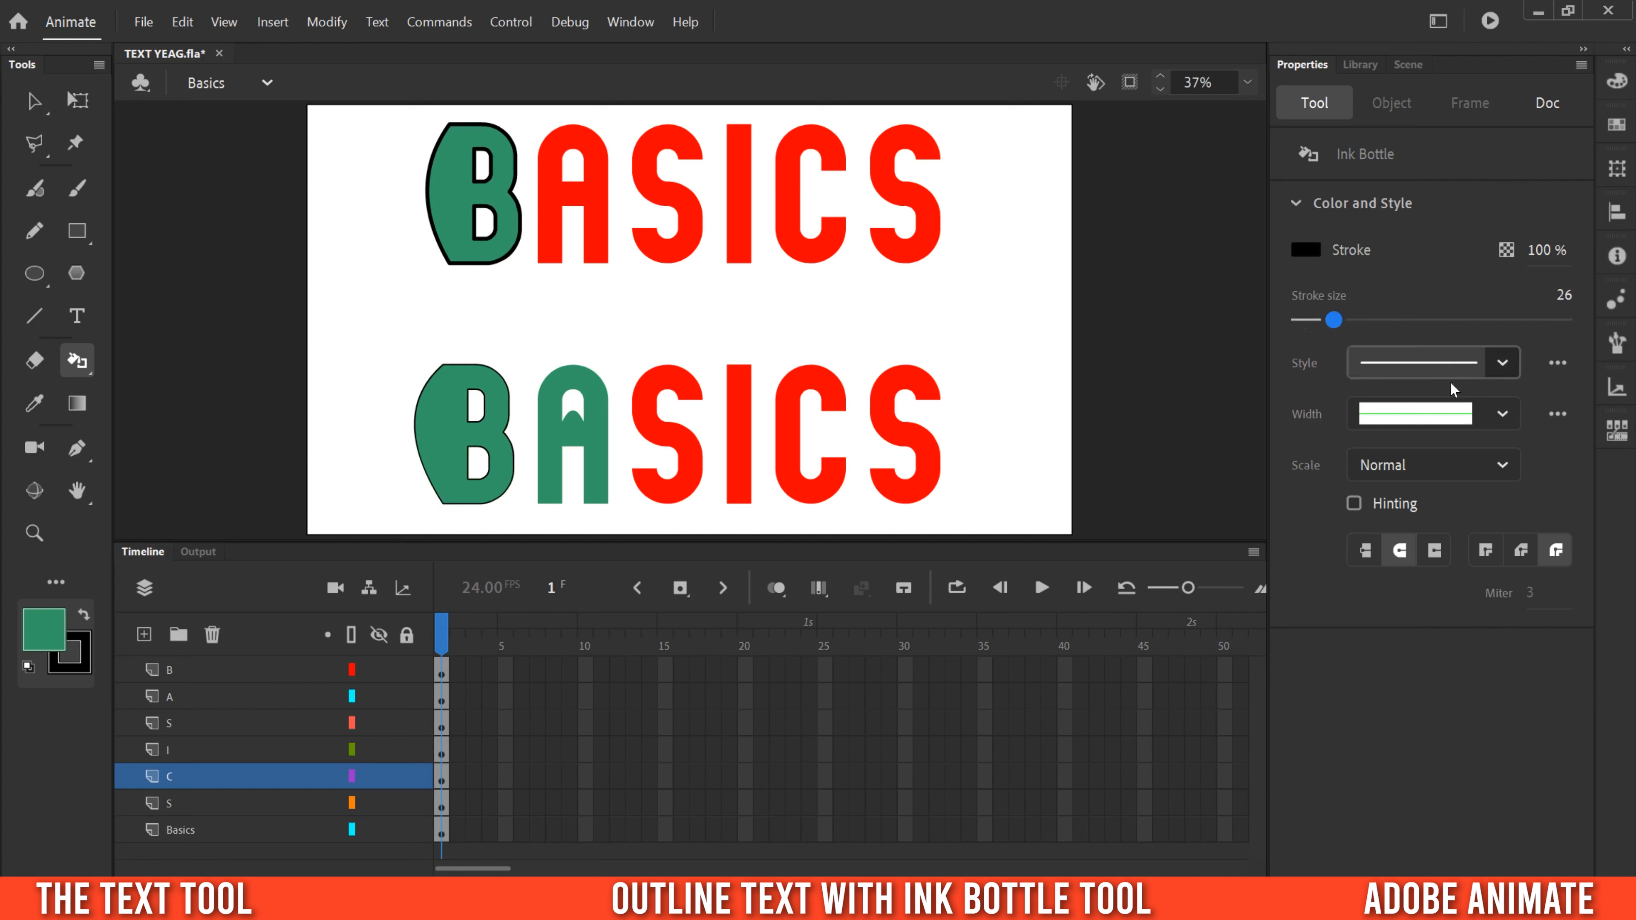
{"action": "left_click", "coordinate": [1505, 362]}
{"action": "left_click", "coordinate": [1448, 467]}
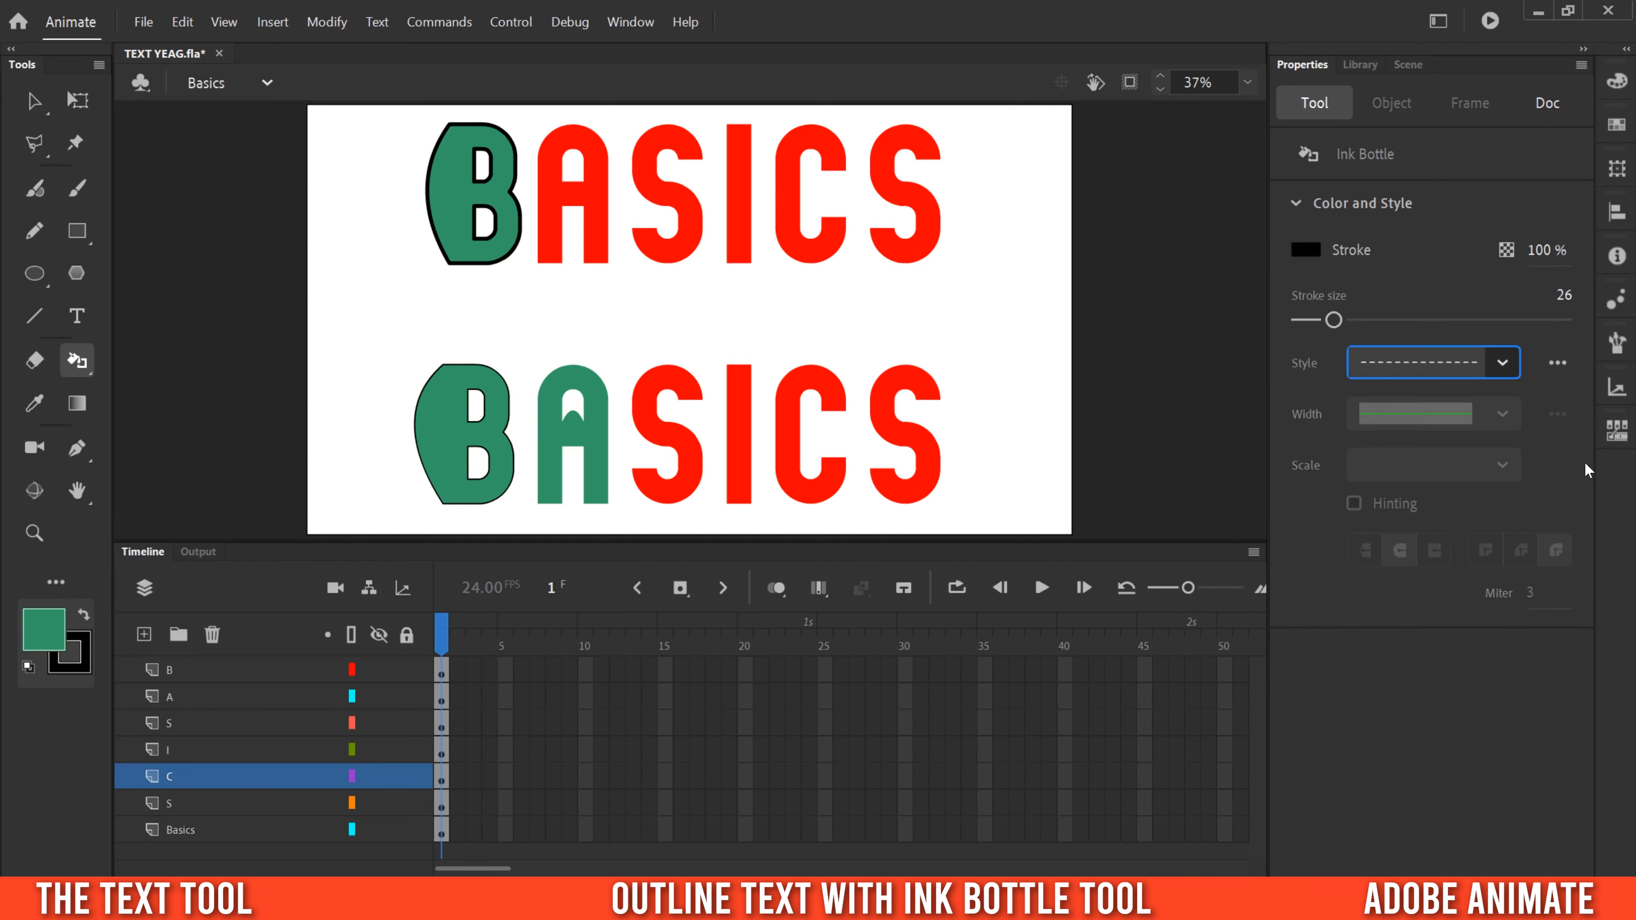
{"action": "left_click", "coordinate": [550, 394]}
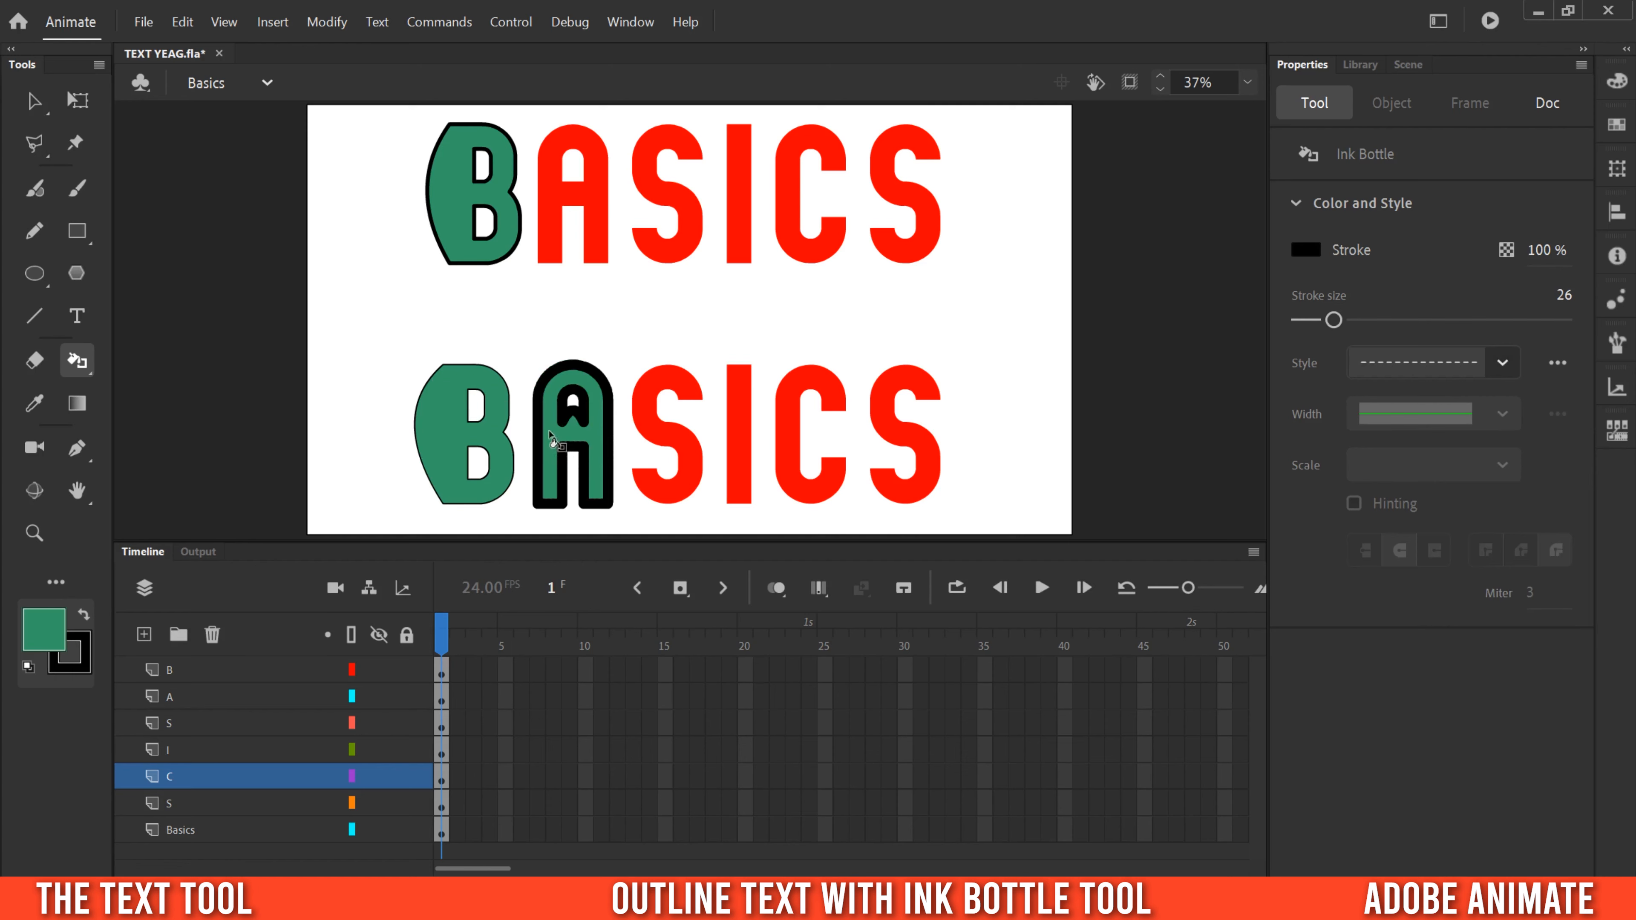
{"action": "left_click_drag", "start_coordinate": [1333, 320], "coordinate": [1307, 325]}
{"action": "left_click", "coordinate": [588, 193]}
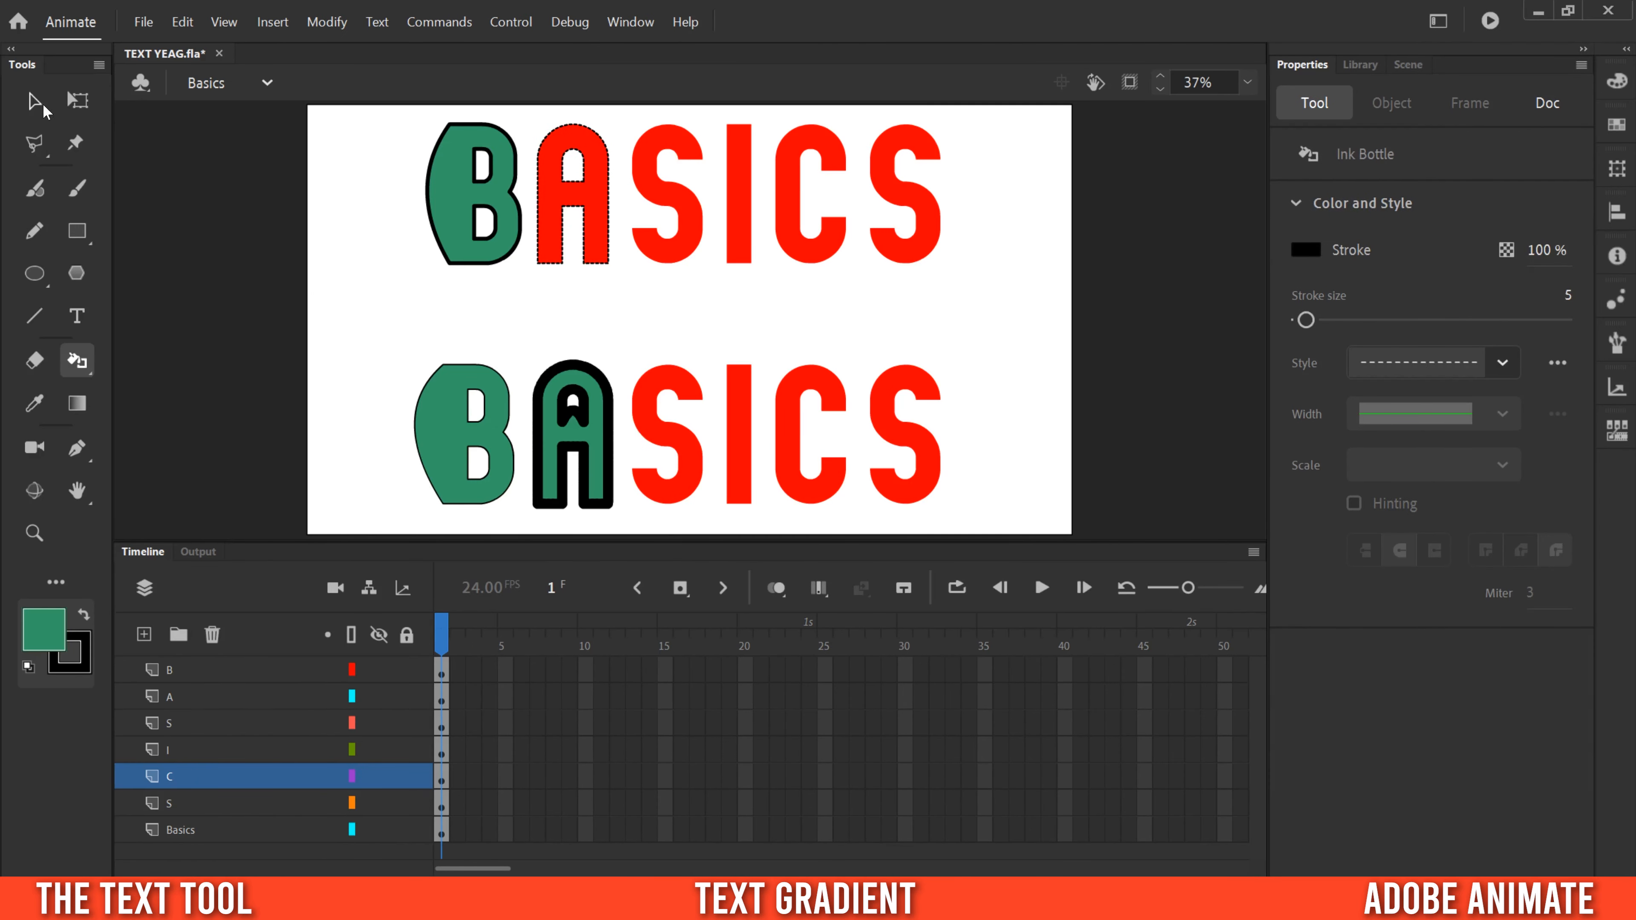
Give the lower word's first S a linear gradient fill running from red CC0033 to yellow FFFF33
{"action": "left_click", "coordinate": [34, 103]}
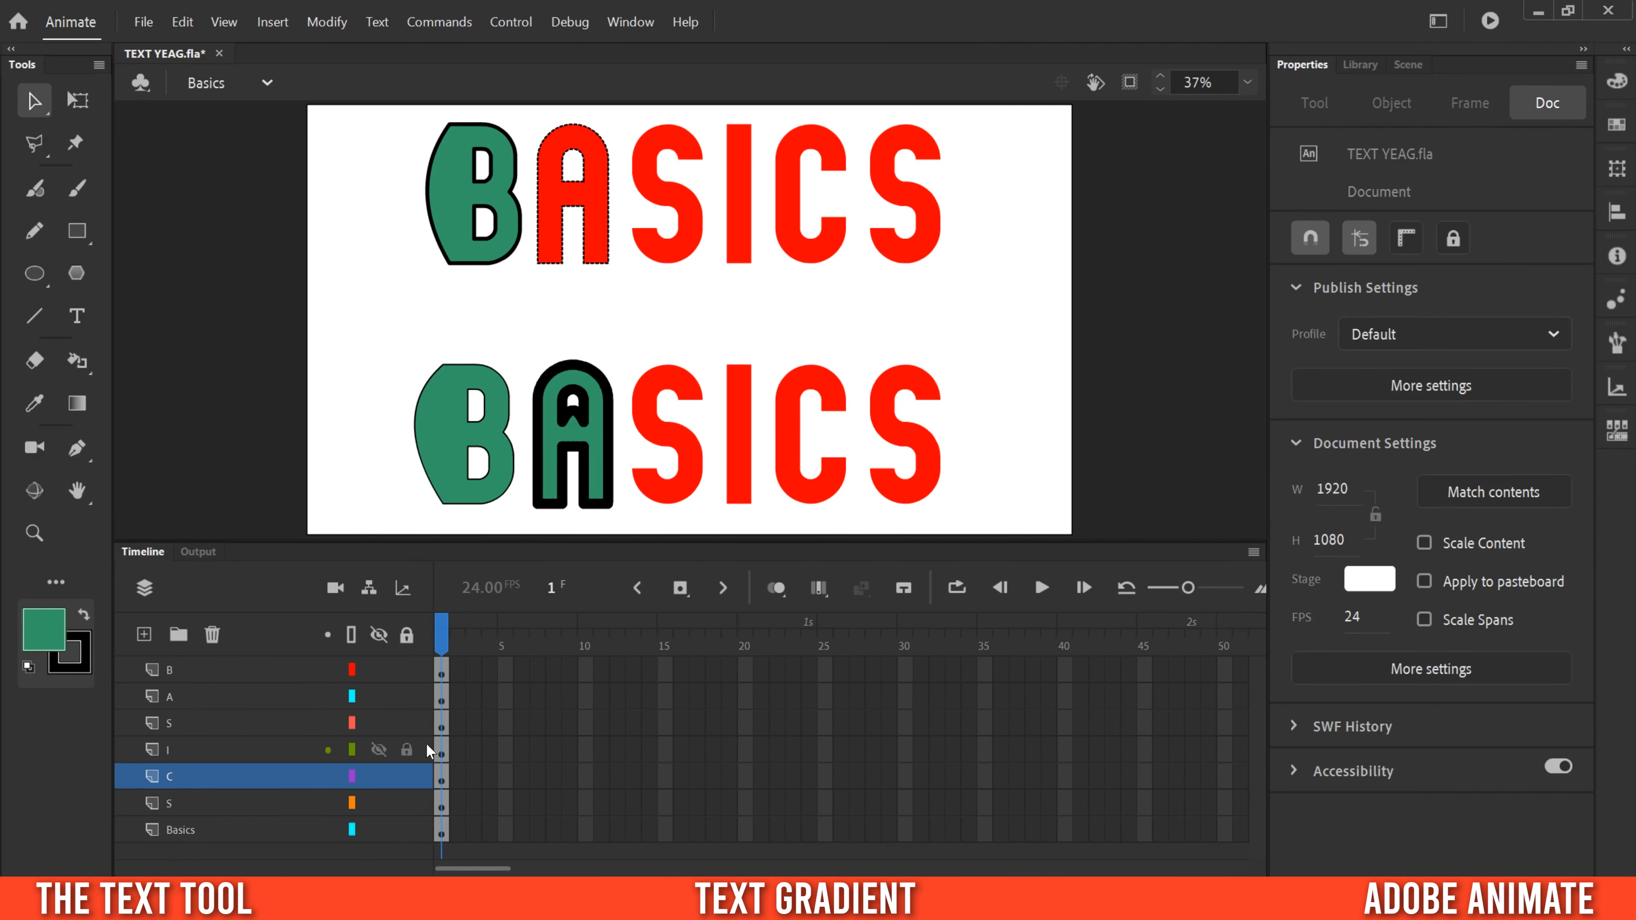
{"action": "left_click", "coordinate": [442, 731]}
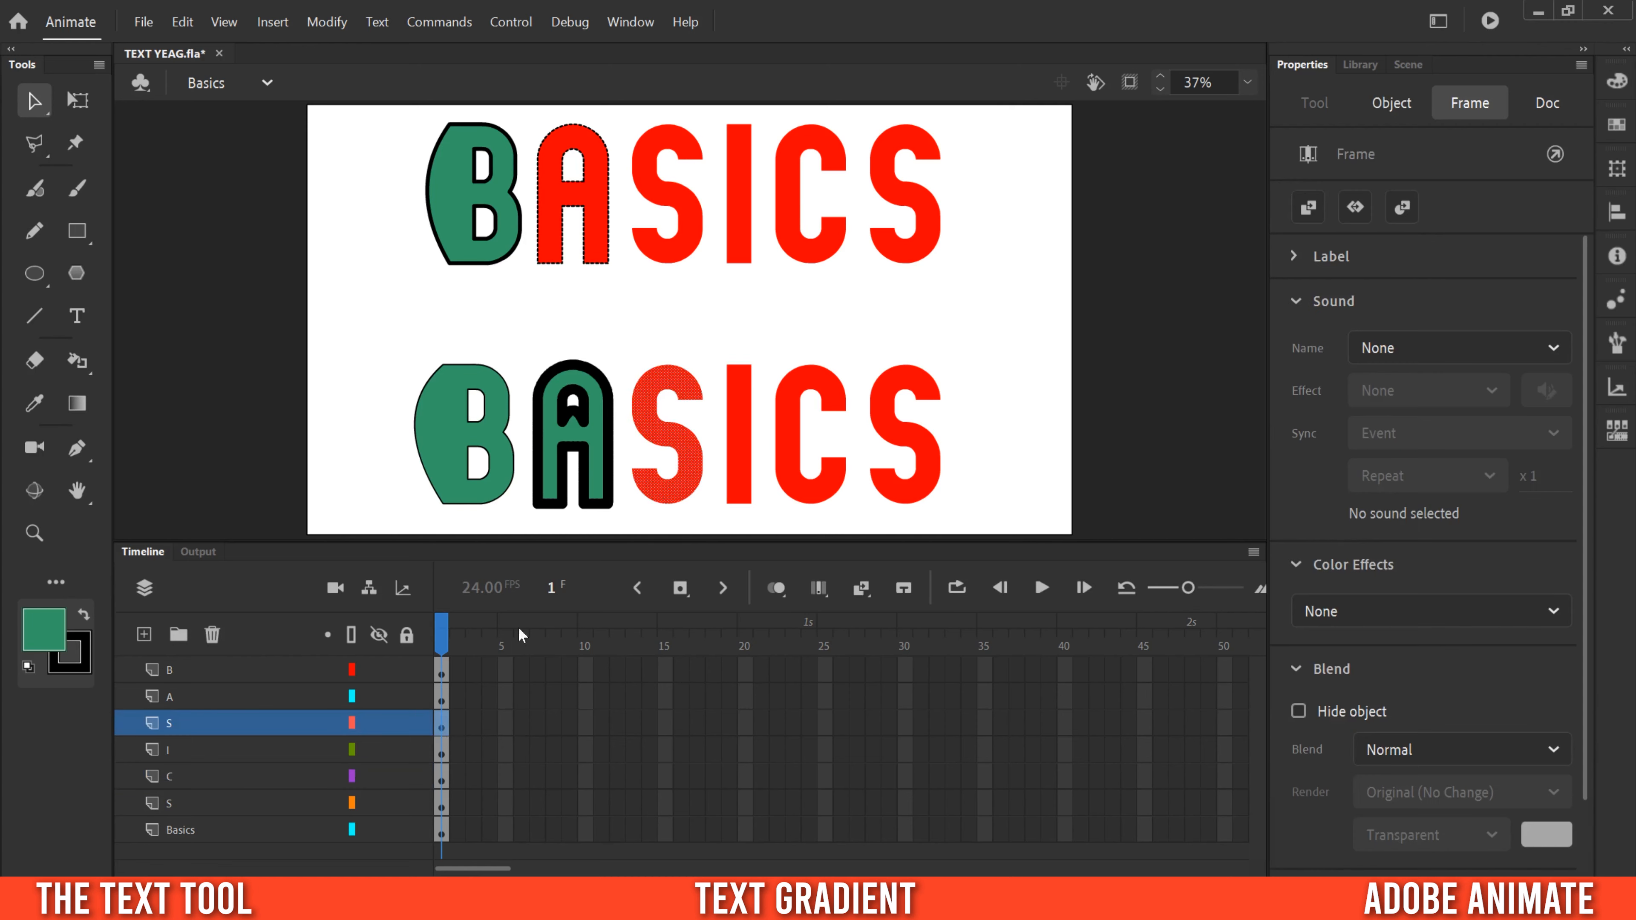
{"action": "left_click", "coordinate": [1617, 84]}
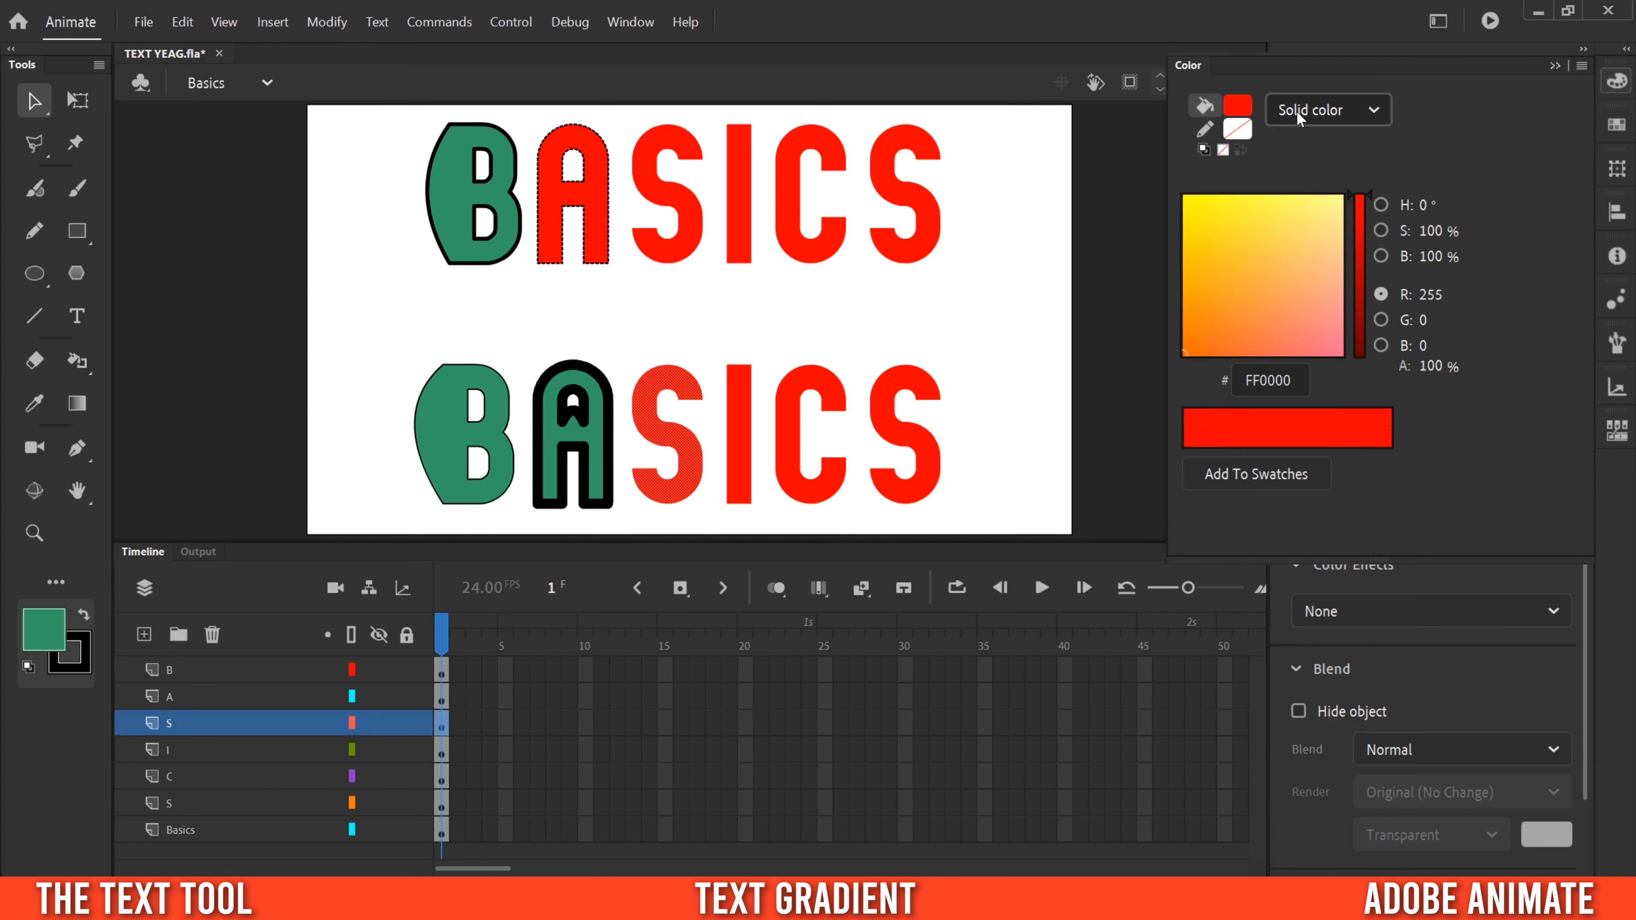
{"action": "left_click", "coordinate": [1355, 110]}
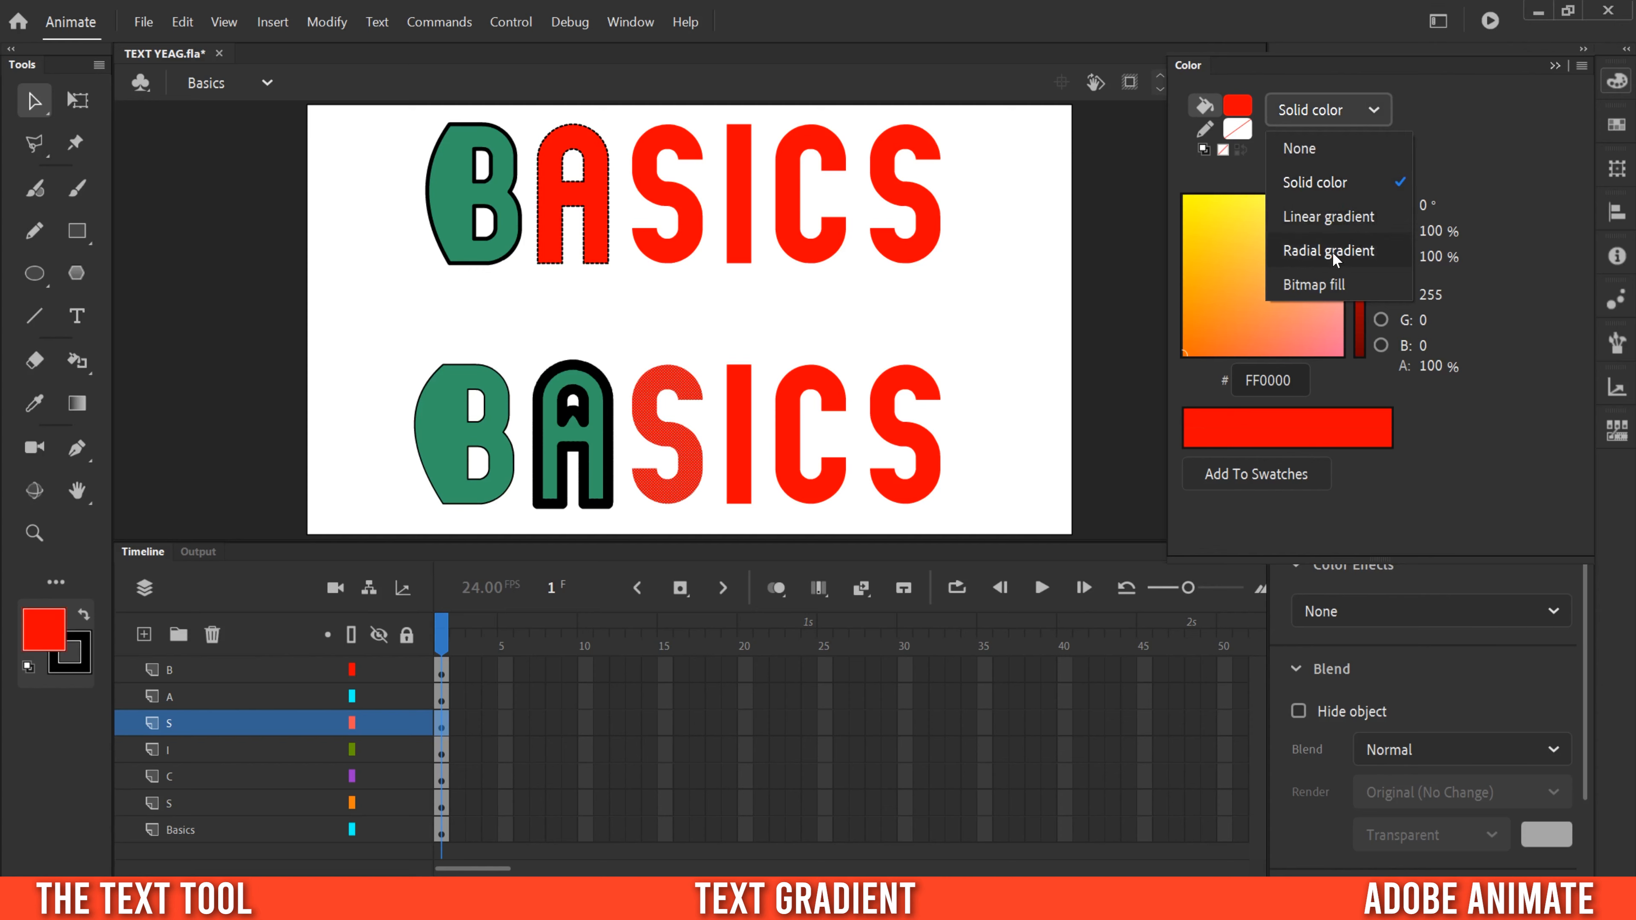
{"action": "left_click", "coordinate": [1332, 217]}
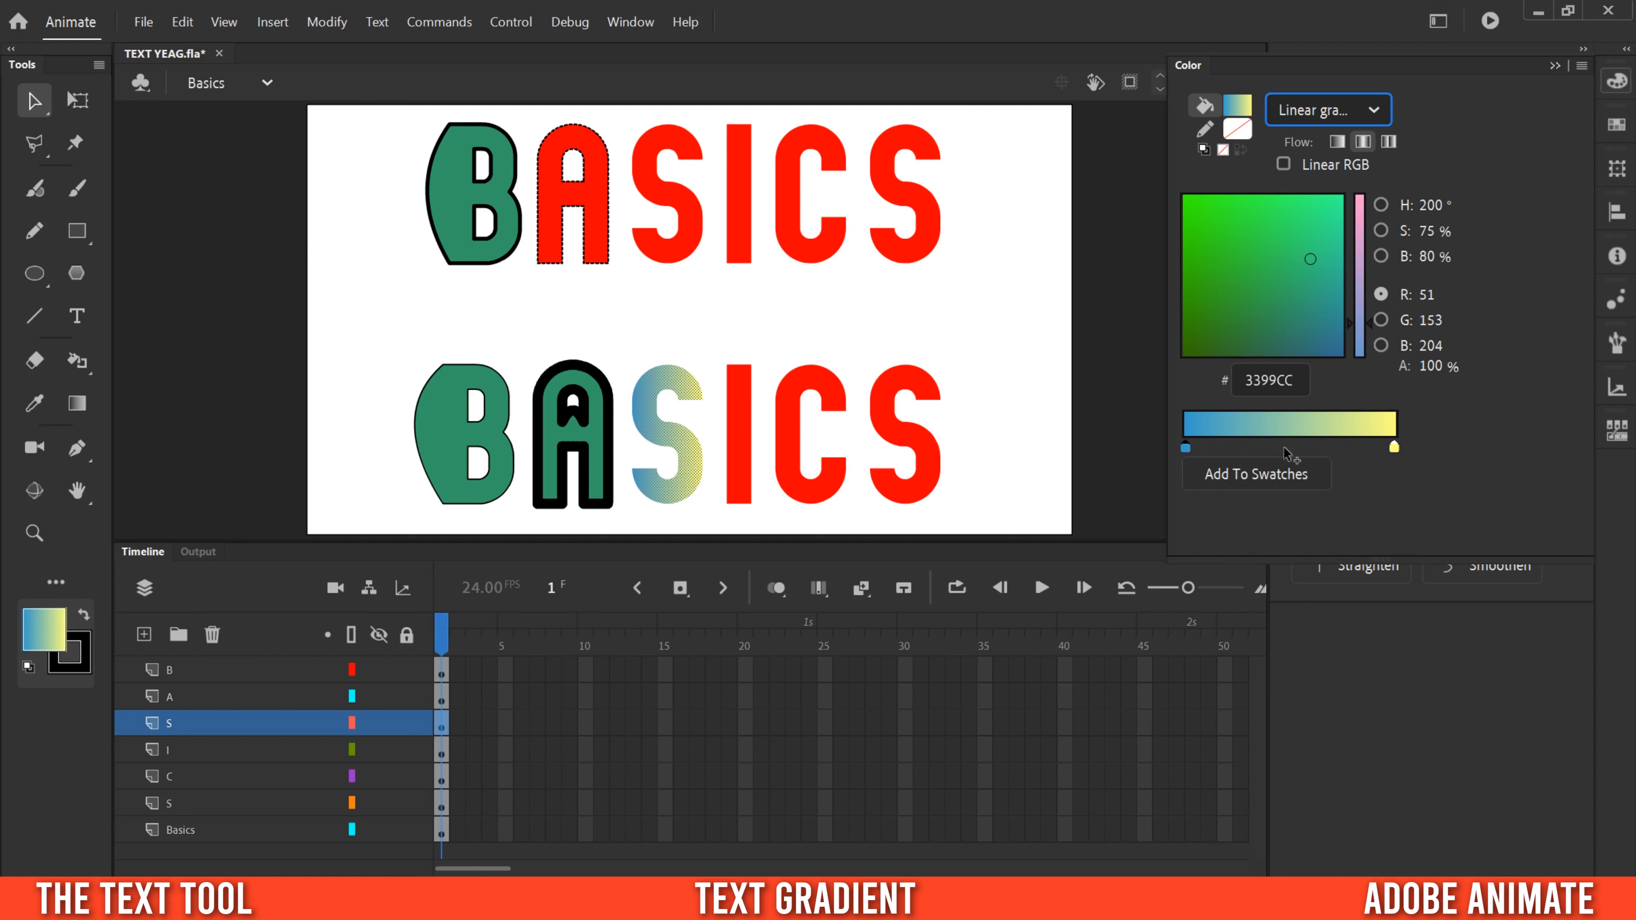
{"action": "double_click", "coordinate": [1186, 448]}
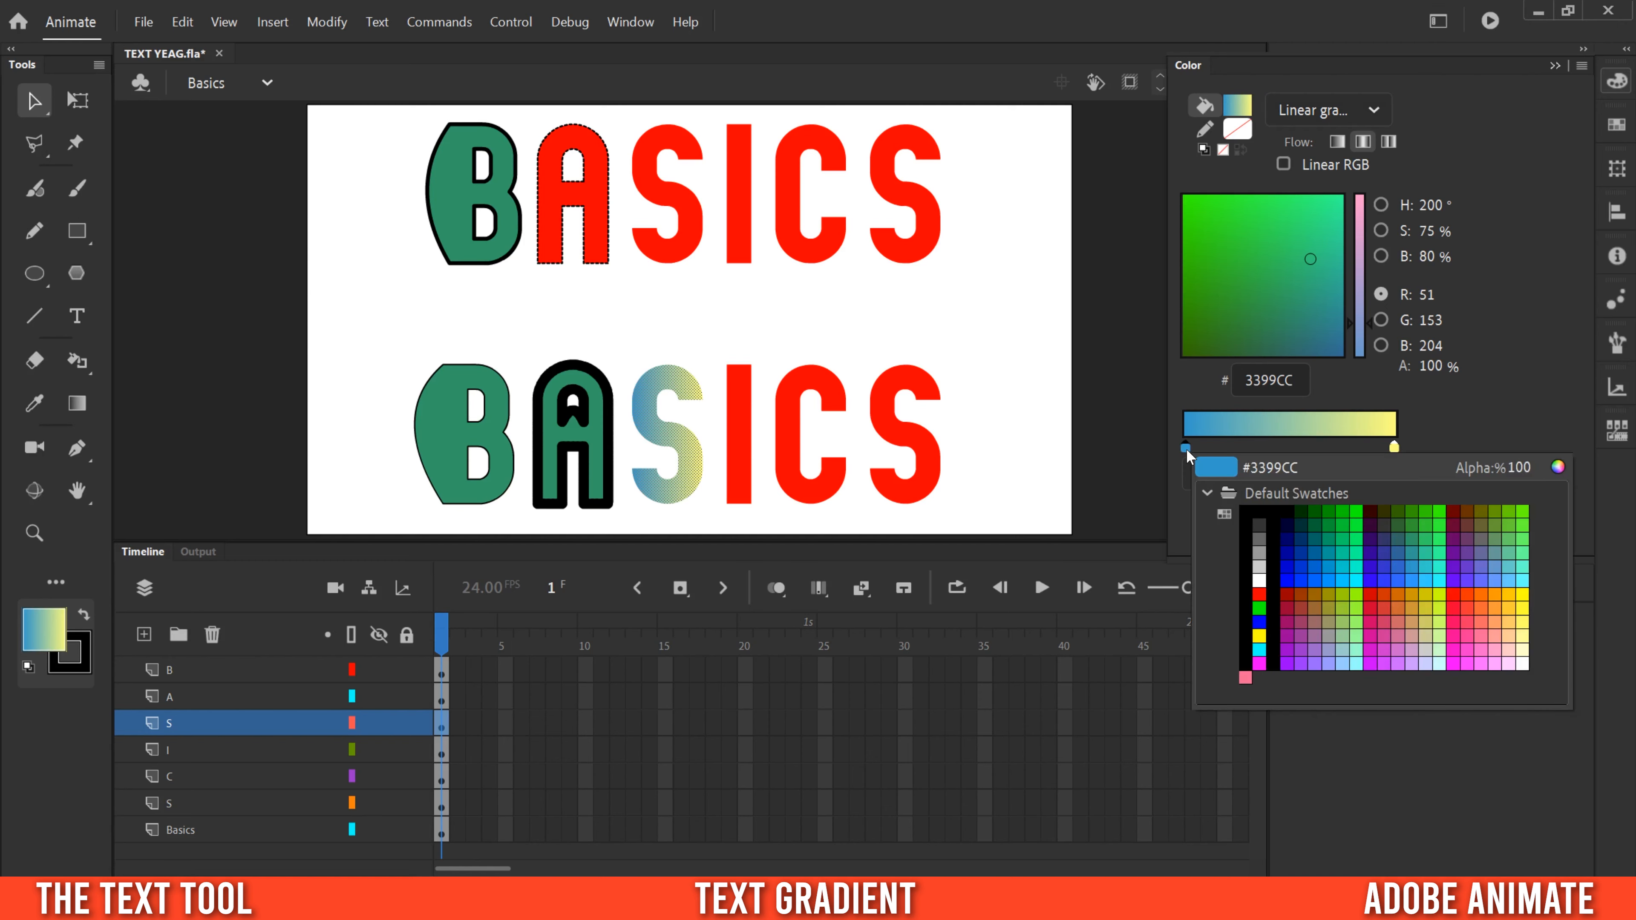
{"action": "left_click", "coordinate": [1372, 607]}
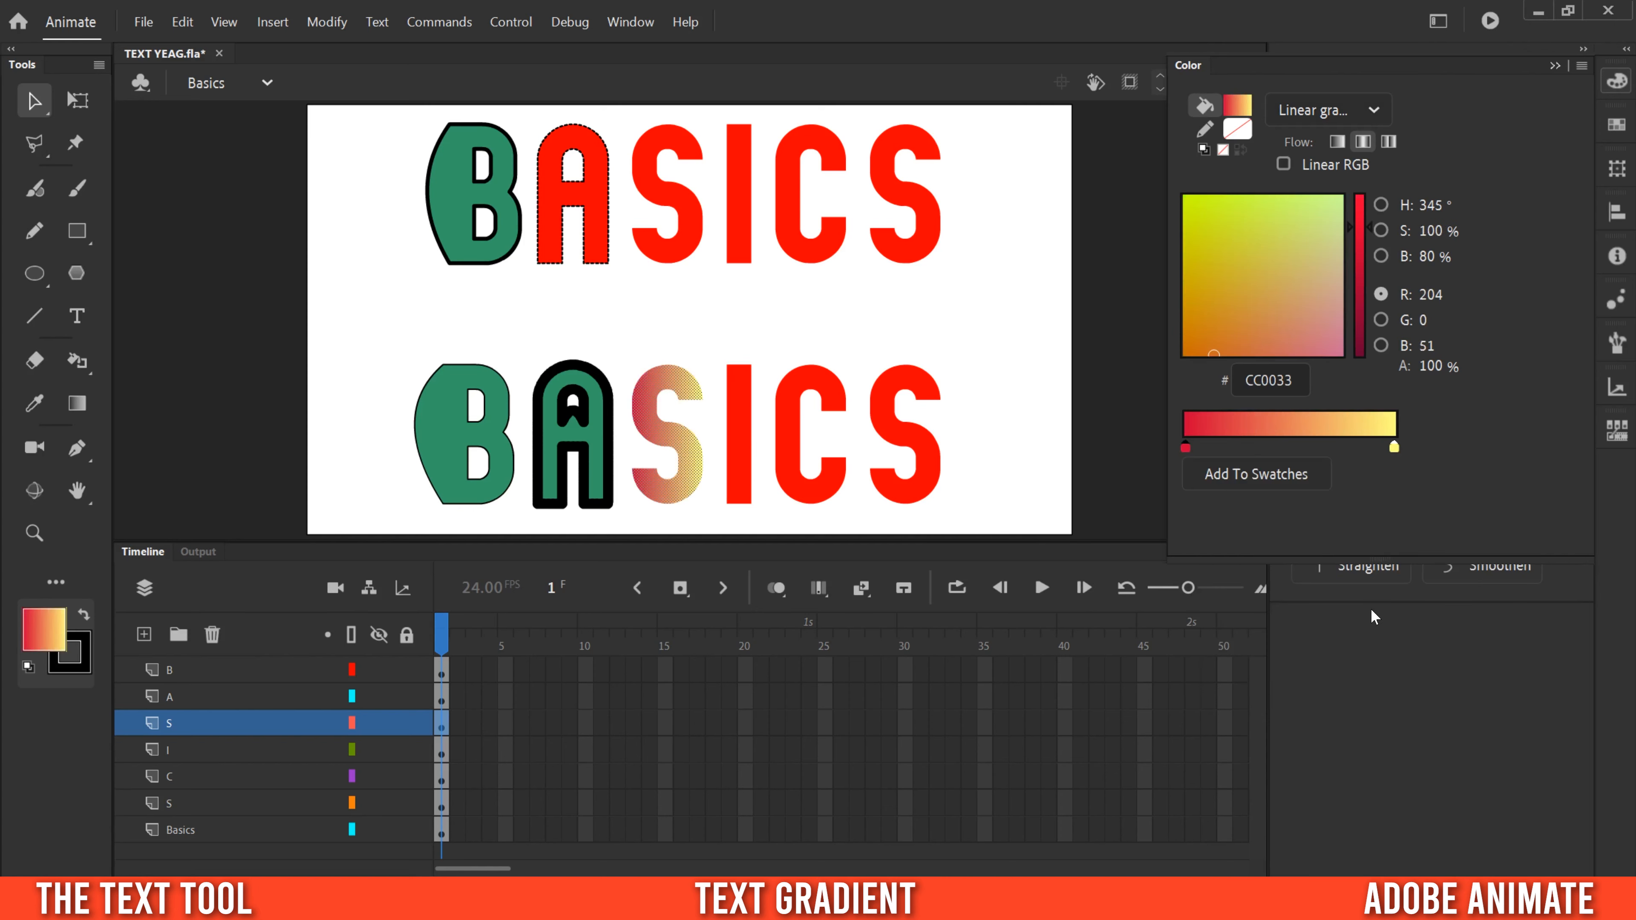
{"action": "double_click", "coordinate": [1394, 448]}
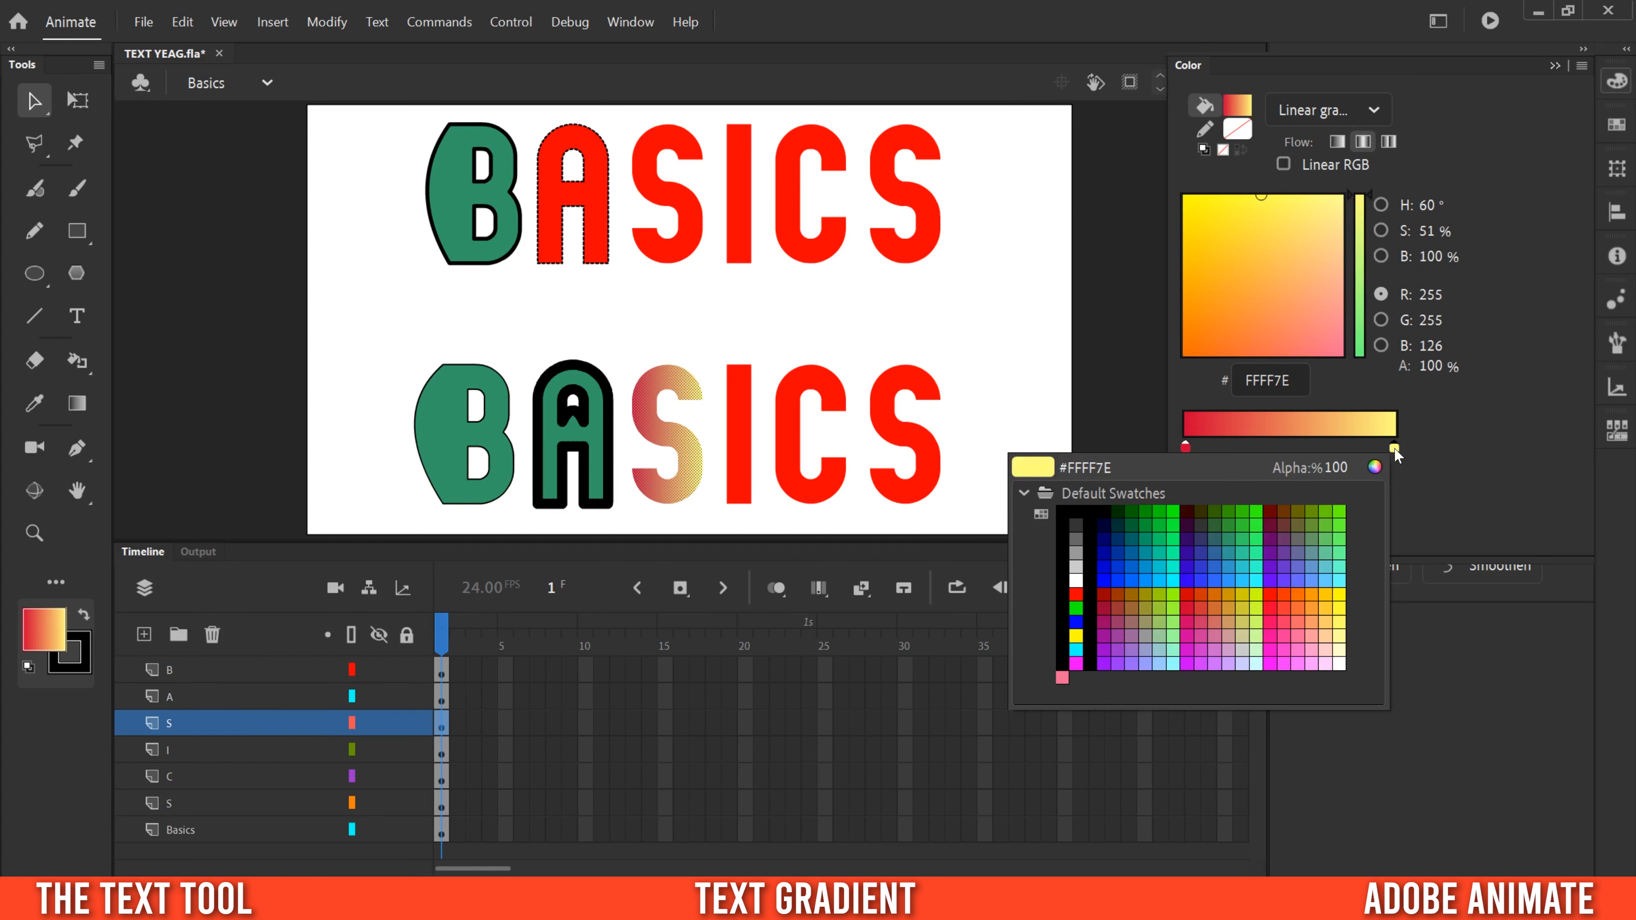
{"action": "left_click", "coordinate": [1338, 599]}
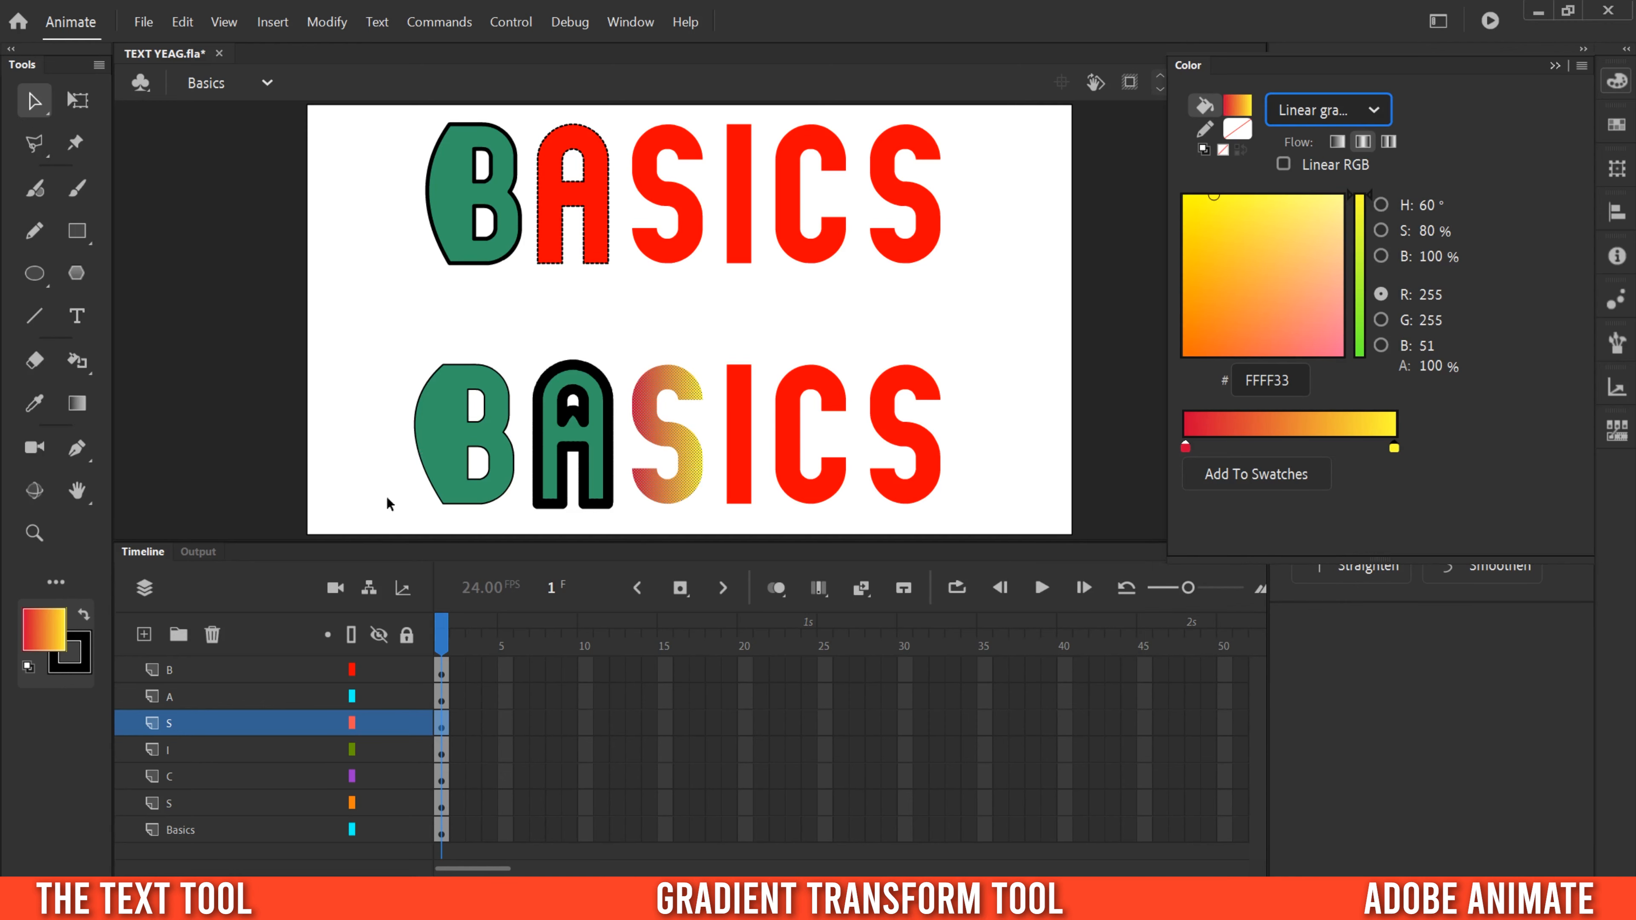
Shift the lower S's gradient slightly right and narrow it with the Gradient Transform tool, and deselect the letter
{"action": "left_click", "coordinate": [77, 404]}
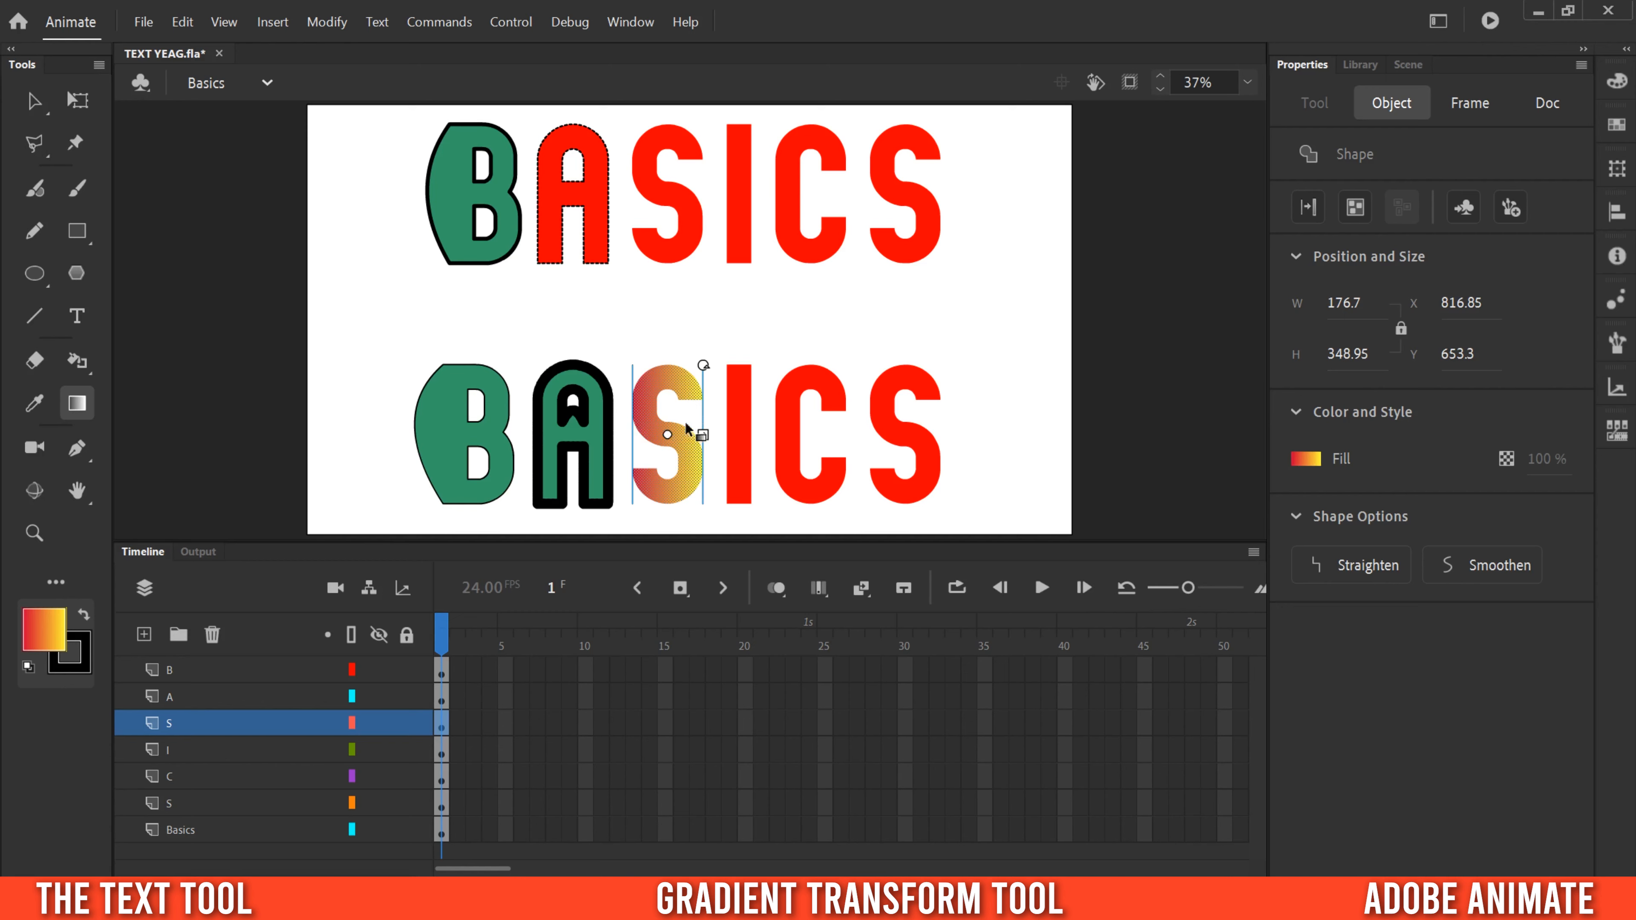
{"action": "mouse_move", "coordinate": [665, 433]}
{"action": "left_mouse_down"}
{"action": "mouse_move", "coordinate": [668, 401]}
{"action": "mouse_move", "coordinate": [634, 400]}
{"action": "mouse_move", "coordinate": [694, 407]}
{"action": "mouse_move", "coordinate": [674, 434]}
{"action": "left_mouse_up"}
{"action": "mouse_move", "coordinate": [710, 366]}
{"action": "left_mouse_down"}
{"action": "mouse_move", "coordinate": [752, 411]}
{"action": "mouse_move", "coordinate": [745, 471]}
{"action": "mouse_move", "coordinate": [746, 412]}
{"action": "mouse_move", "coordinate": [704, 376]}
{"action": "left_mouse_up"}
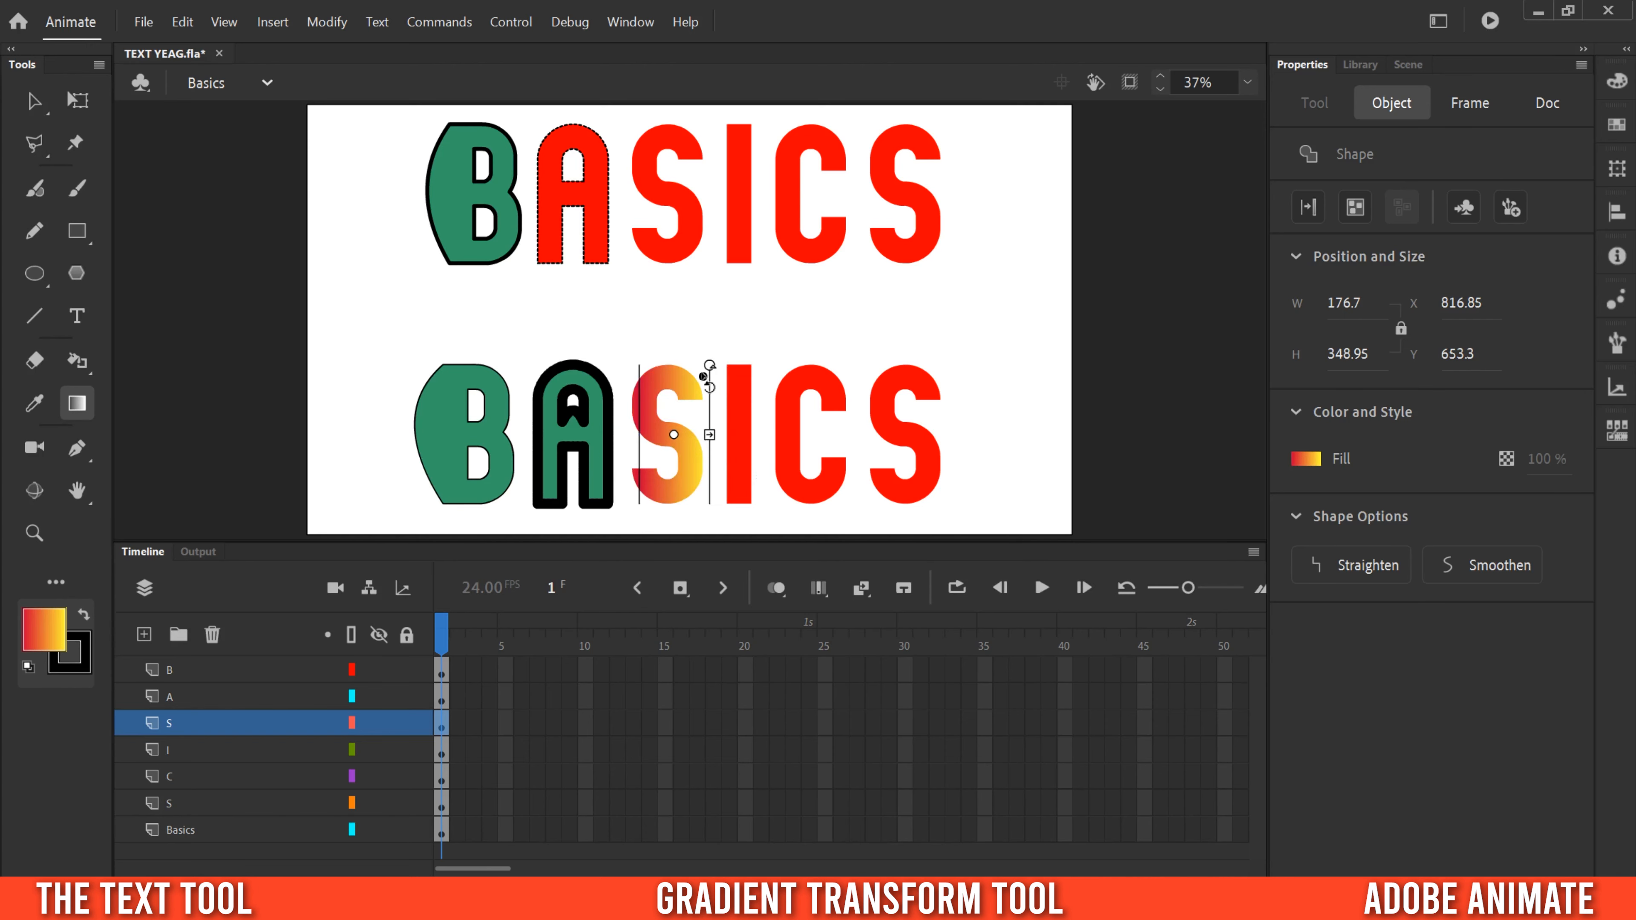
{"action": "mouse_move", "coordinate": [711, 435]}
{"action": "left_mouse_down"}
{"action": "mouse_move", "coordinate": [817, 435]}
{"action": "mouse_move", "coordinate": [676, 435]}
{"action": "mouse_move", "coordinate": [698, 435]}
{"action": "left_mouse_up"}
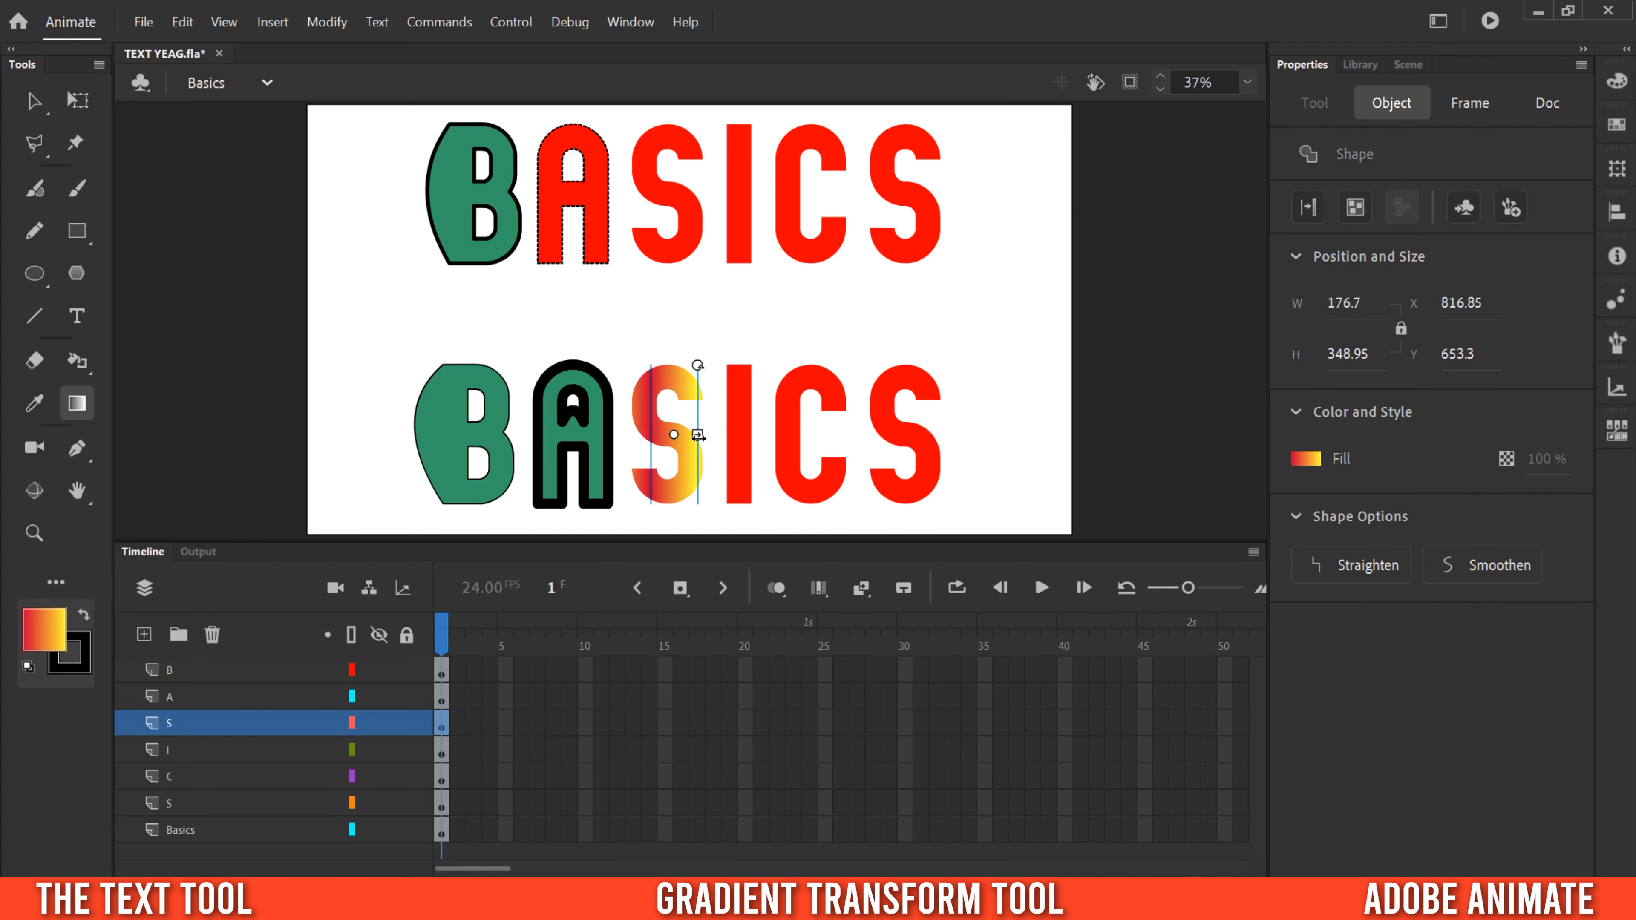
{"action": "left_click", "coordinate": [506, 830]}
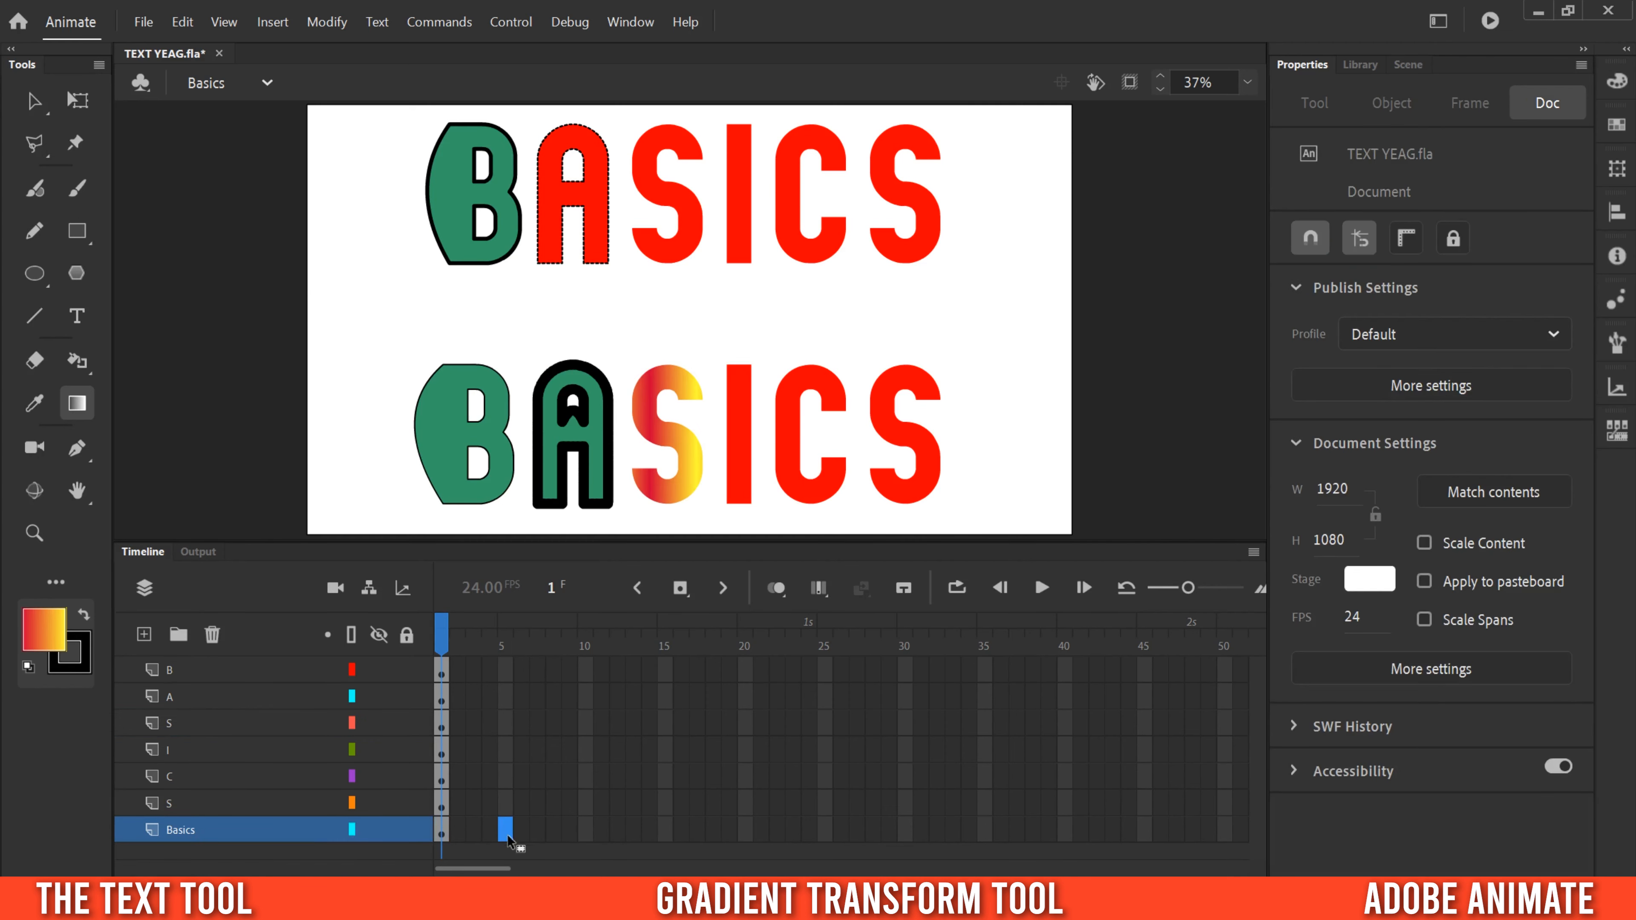
Give the upper word's first S a radial gradient fill and activate the Gradient Transform tool on it
{"action": "left_click", "coordinate": [35, 100]}
{"action": "left_click", "coordinate": [649, 182]}
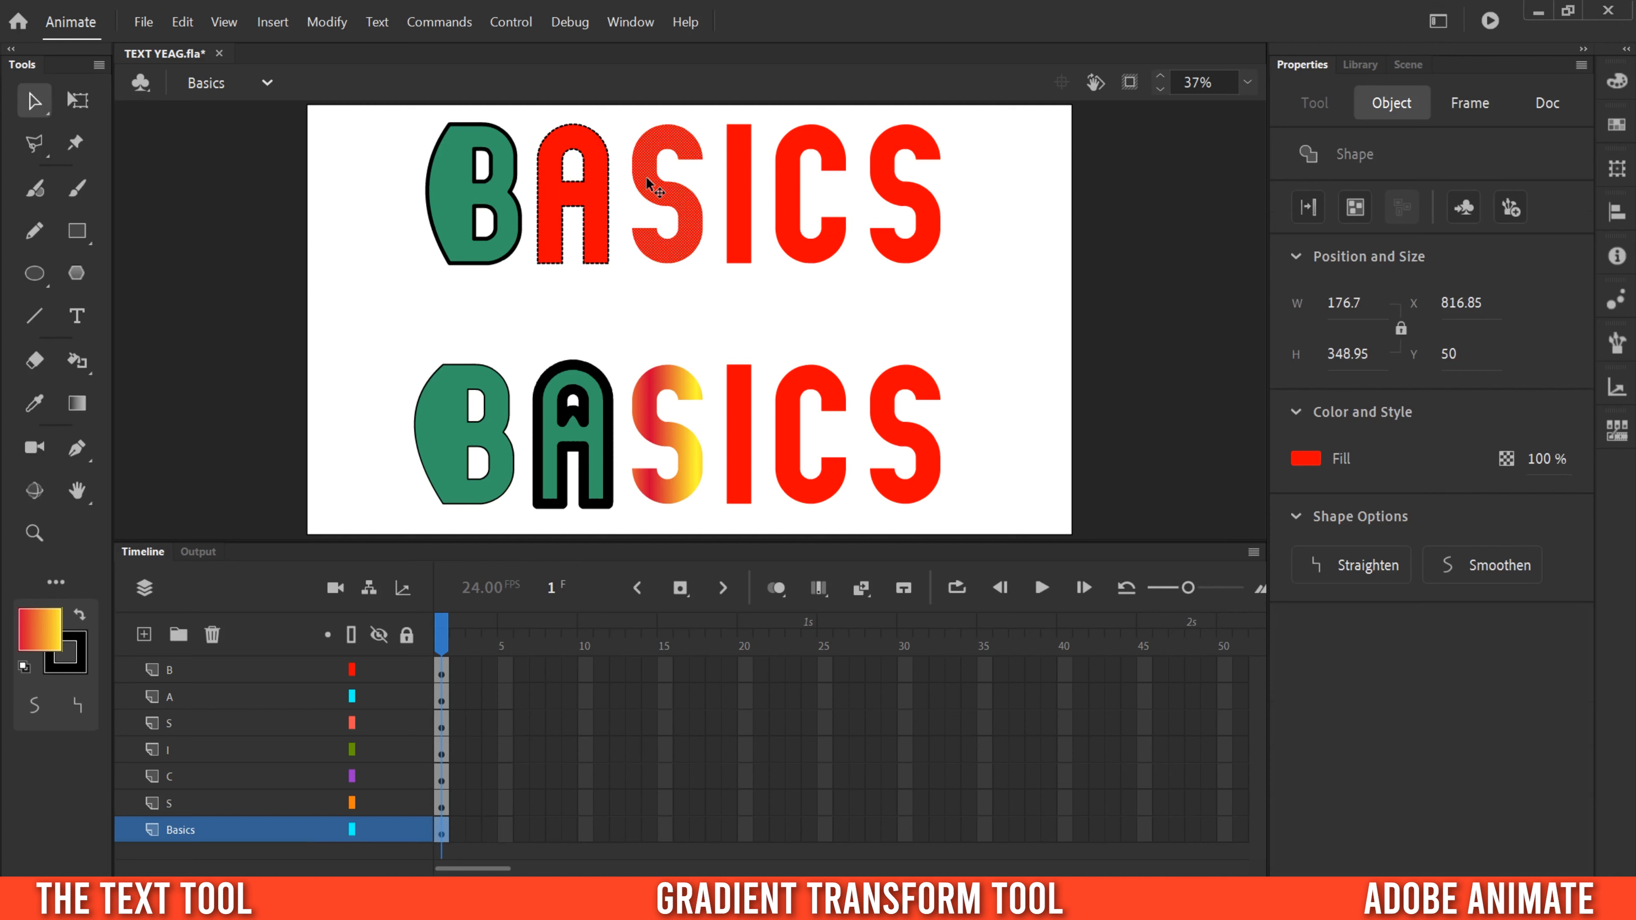
{"action": "left_click", "coordinate": [1616, 80]}
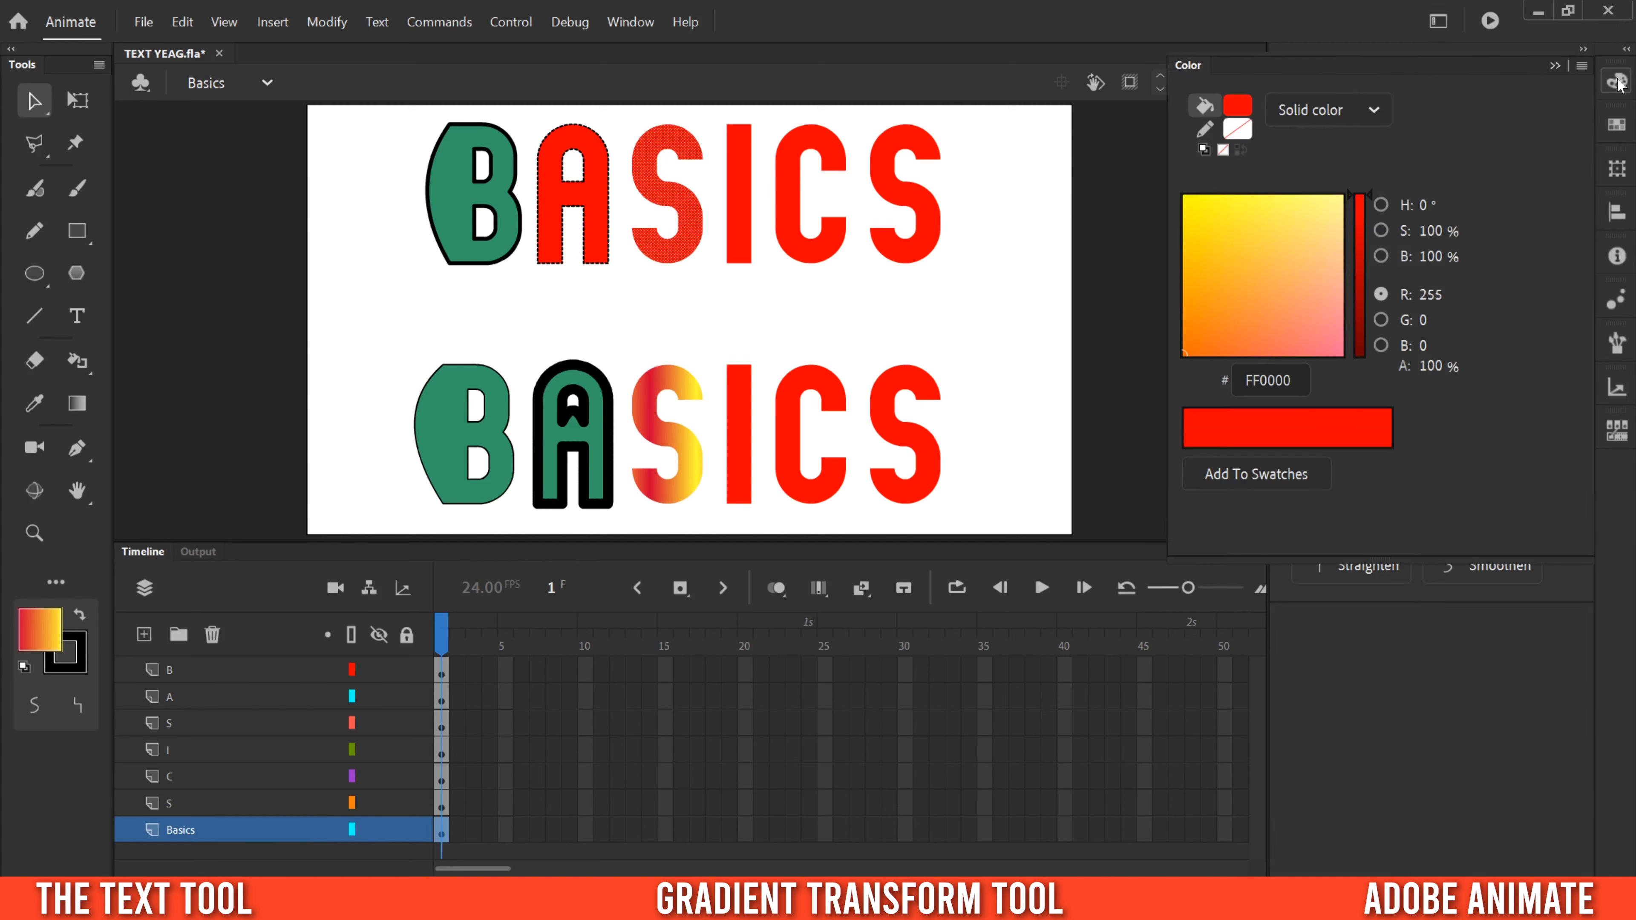
{"action": "left_click", "coordinate": [1333, 111]}
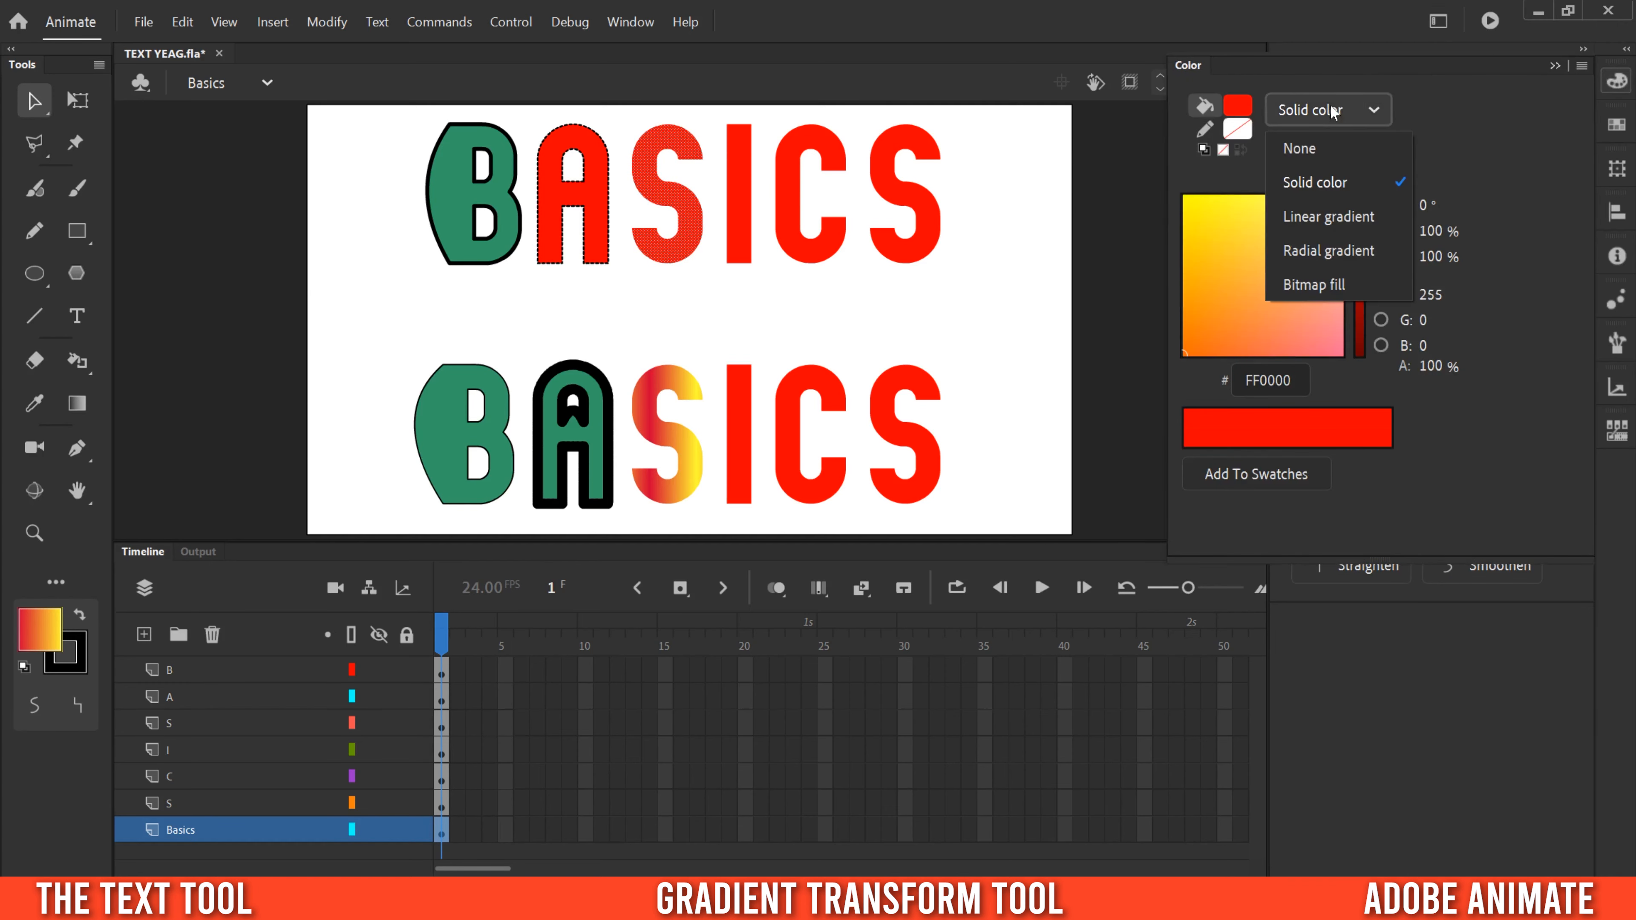
{"action": "left_click", "coordinate": [1315, 252]}
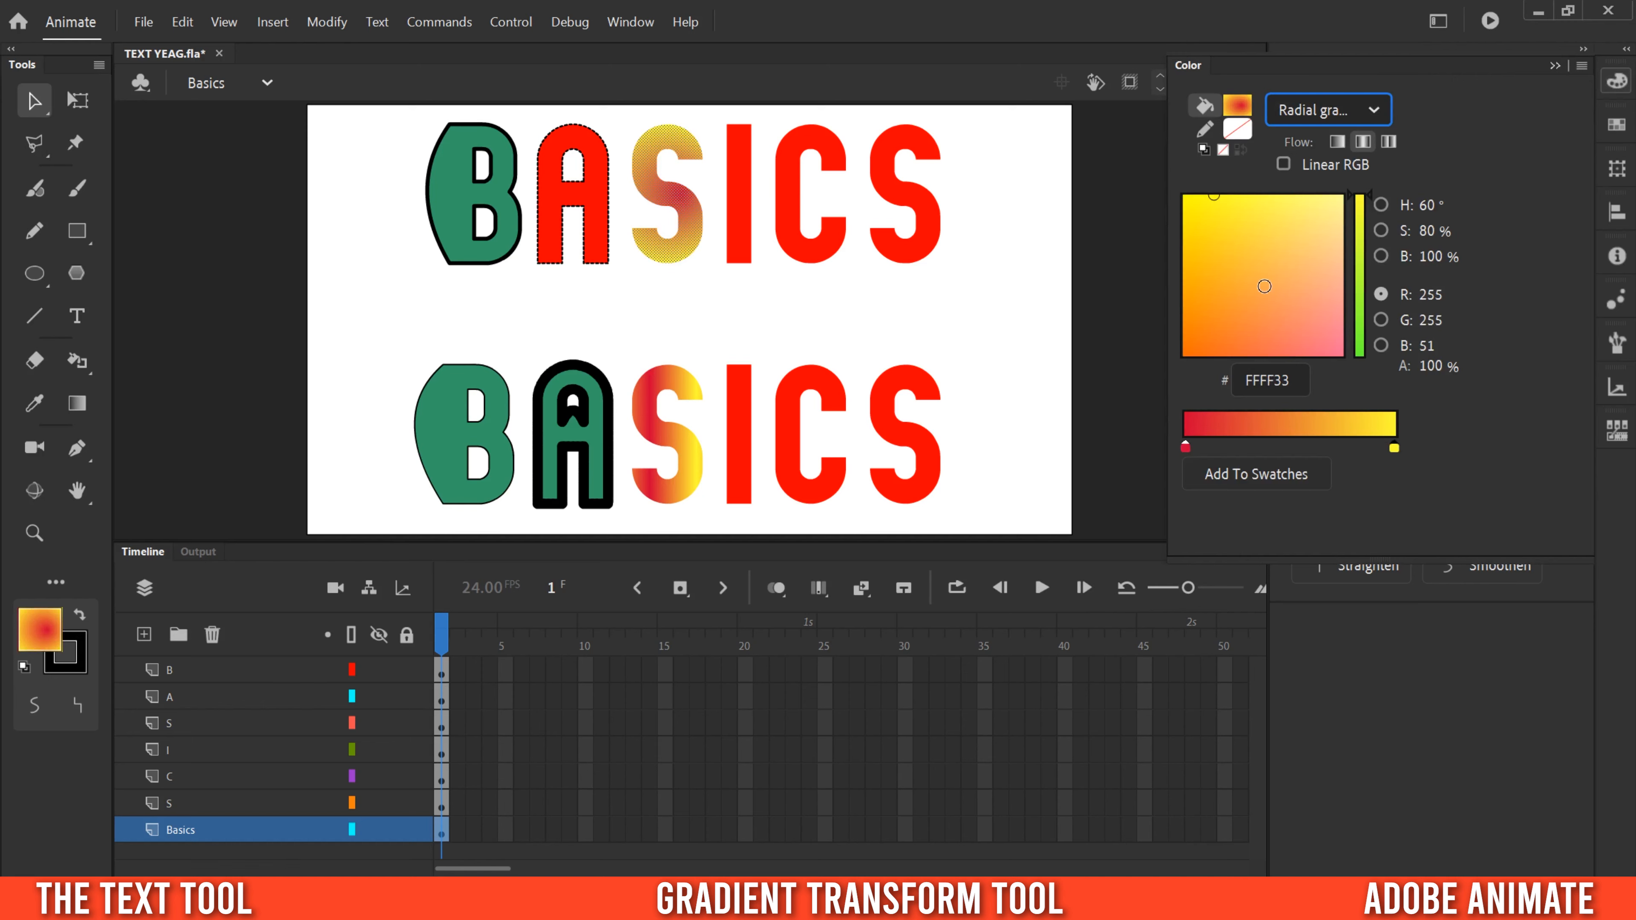
{"action": "left_click", "coordinate": [77, 405]}
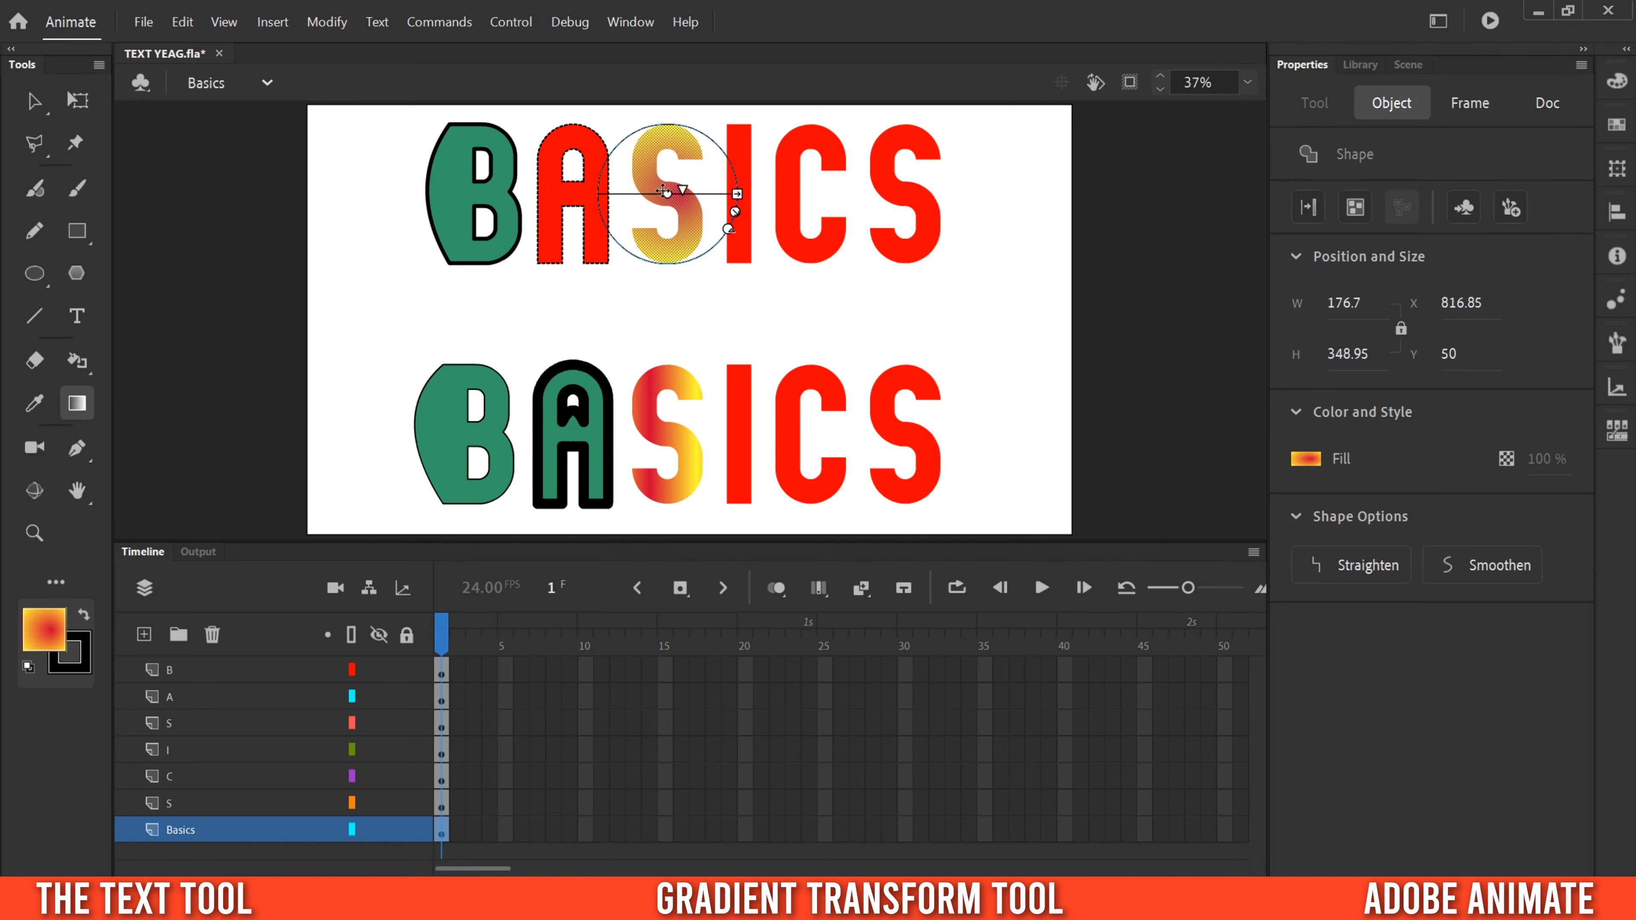
Shift the upper S's radial gradient center slightly, move its focal point toward the left edge, and widen the gradient into an ellipse
{"action": "left_click_drag", "start_coordinate": [668, 193], "coordinate": [666, 192]}
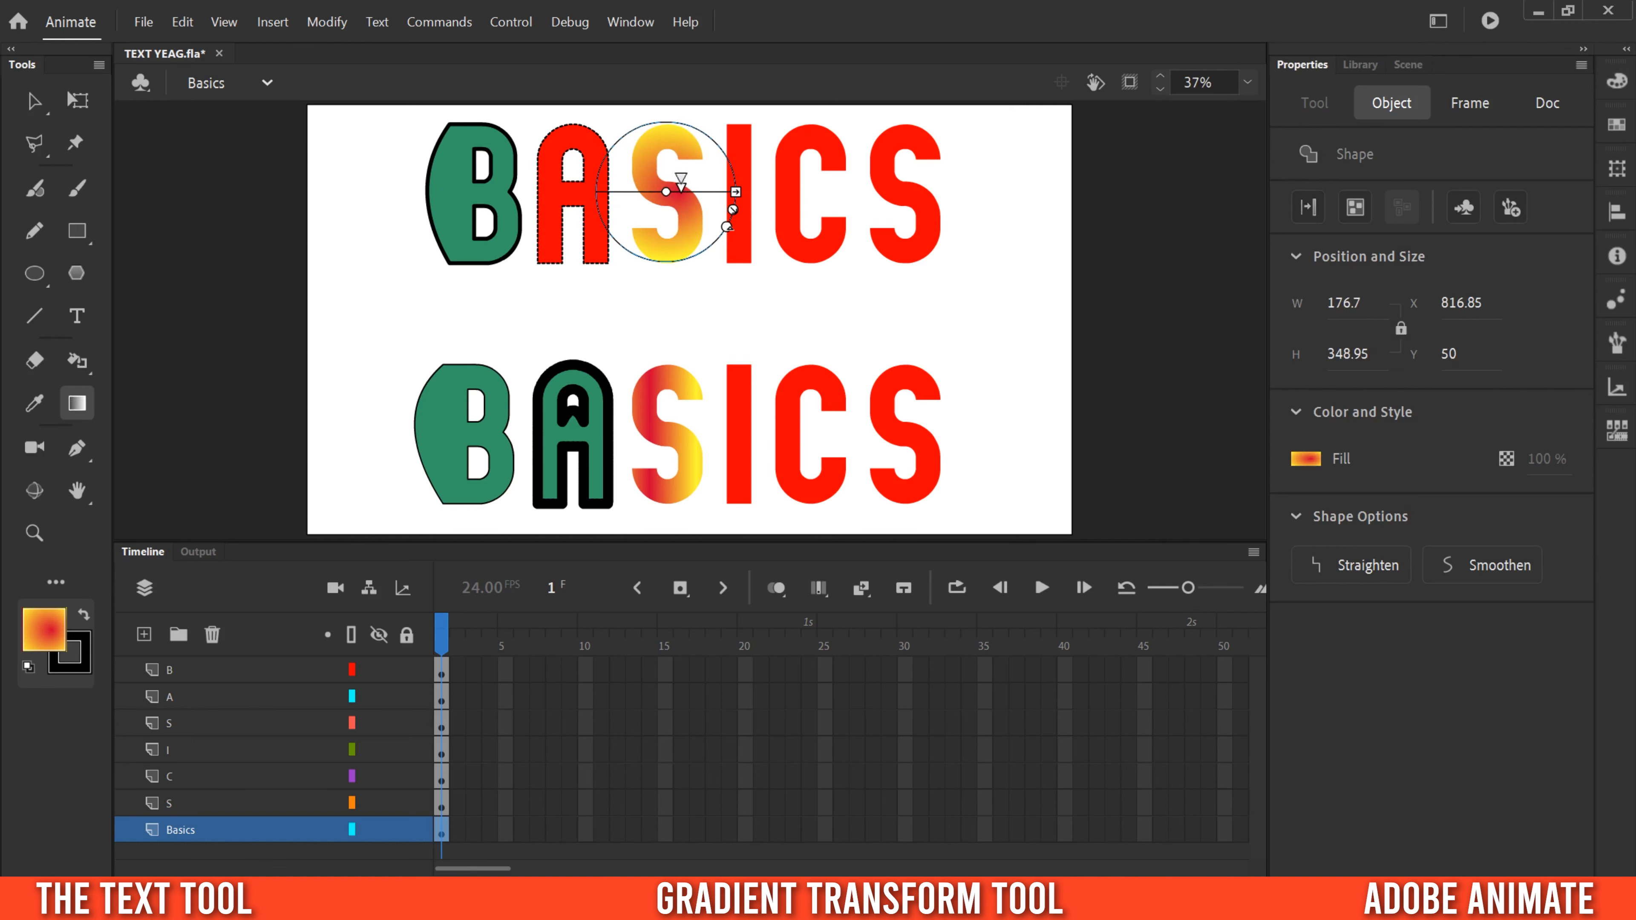
{"action": "left_click_drag", "start_coordinate": [682, 166], "coordinate": [586, 185]}
{"action": "mouse_move", "coordinate": [726, 226]}
{"action": "left_mouse_down"}
{"action": "mouse_move", "coordinate": [618, 252]}
{"action": "mouse_move", "coordinate": [603, 218]}
{"action": "mouse_move", "coordinate": [746, 233]}
{"action": "left_mouse_up"}
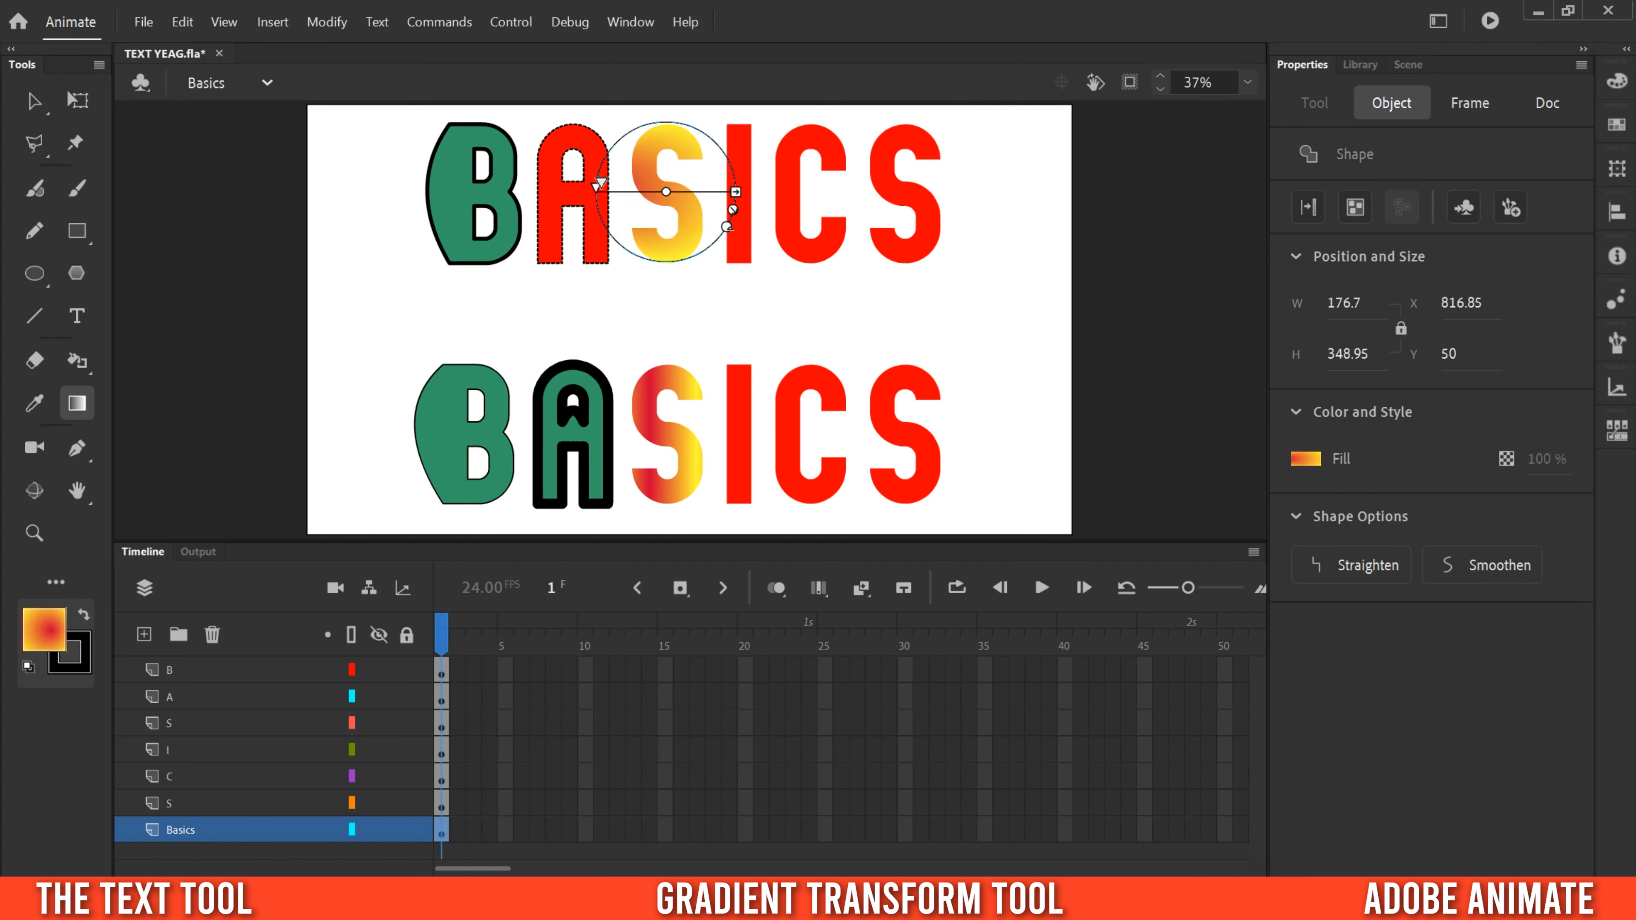
{"action": "left_click_drag", "start_coordinate": [611, 186], "coordinate": [778, 213]}
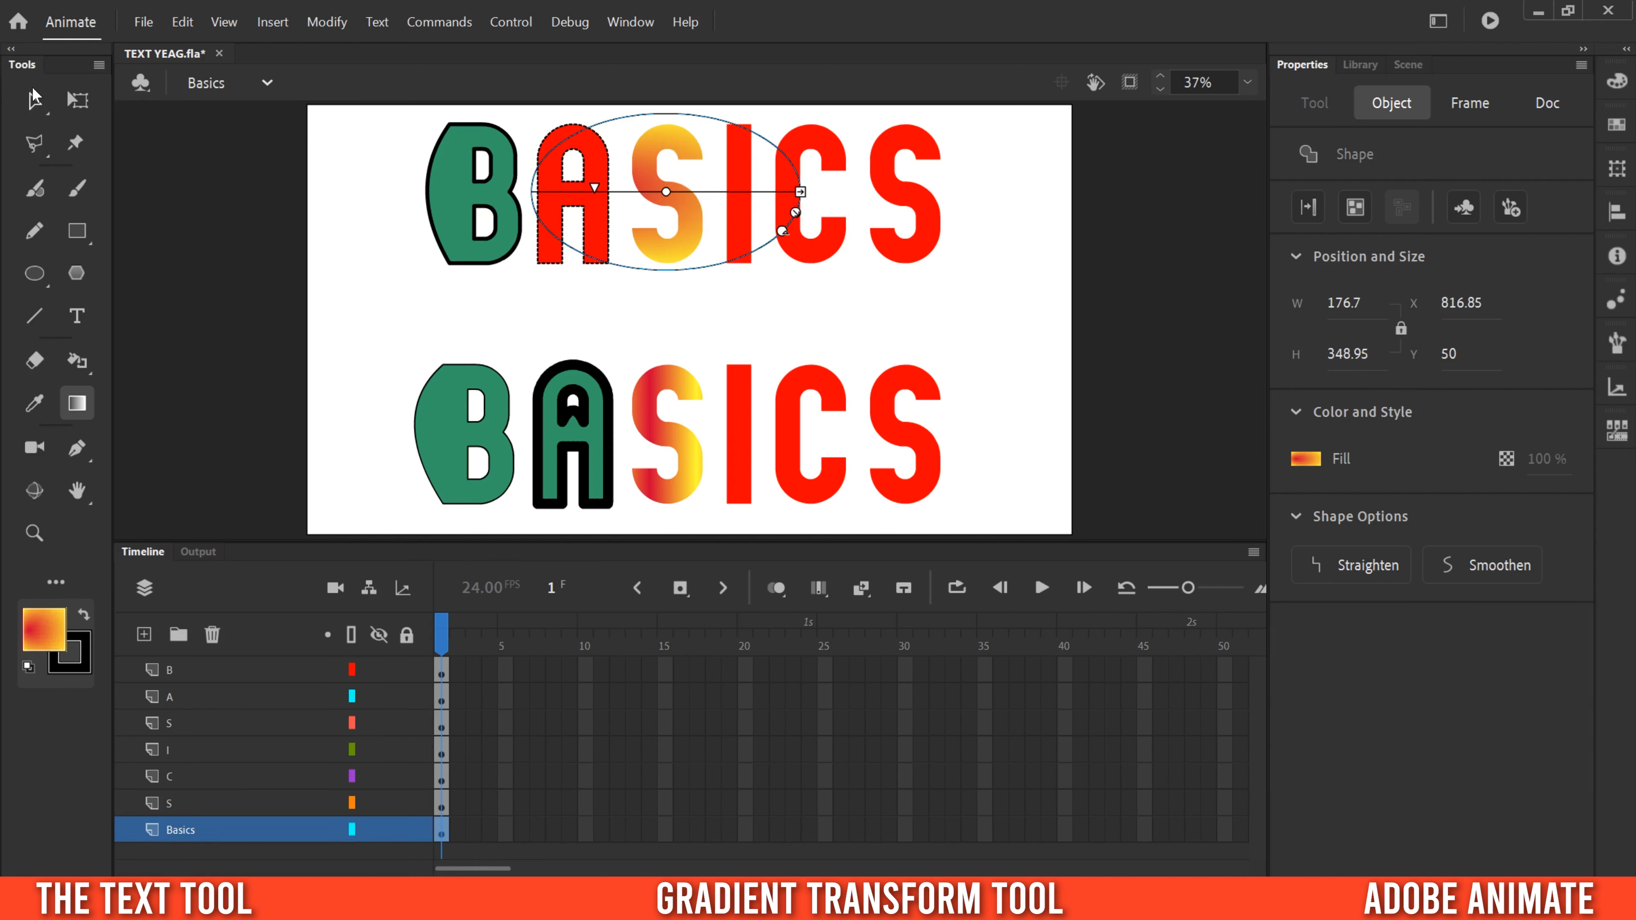
{"action": "left_click", "coordinate": [35, 101]}
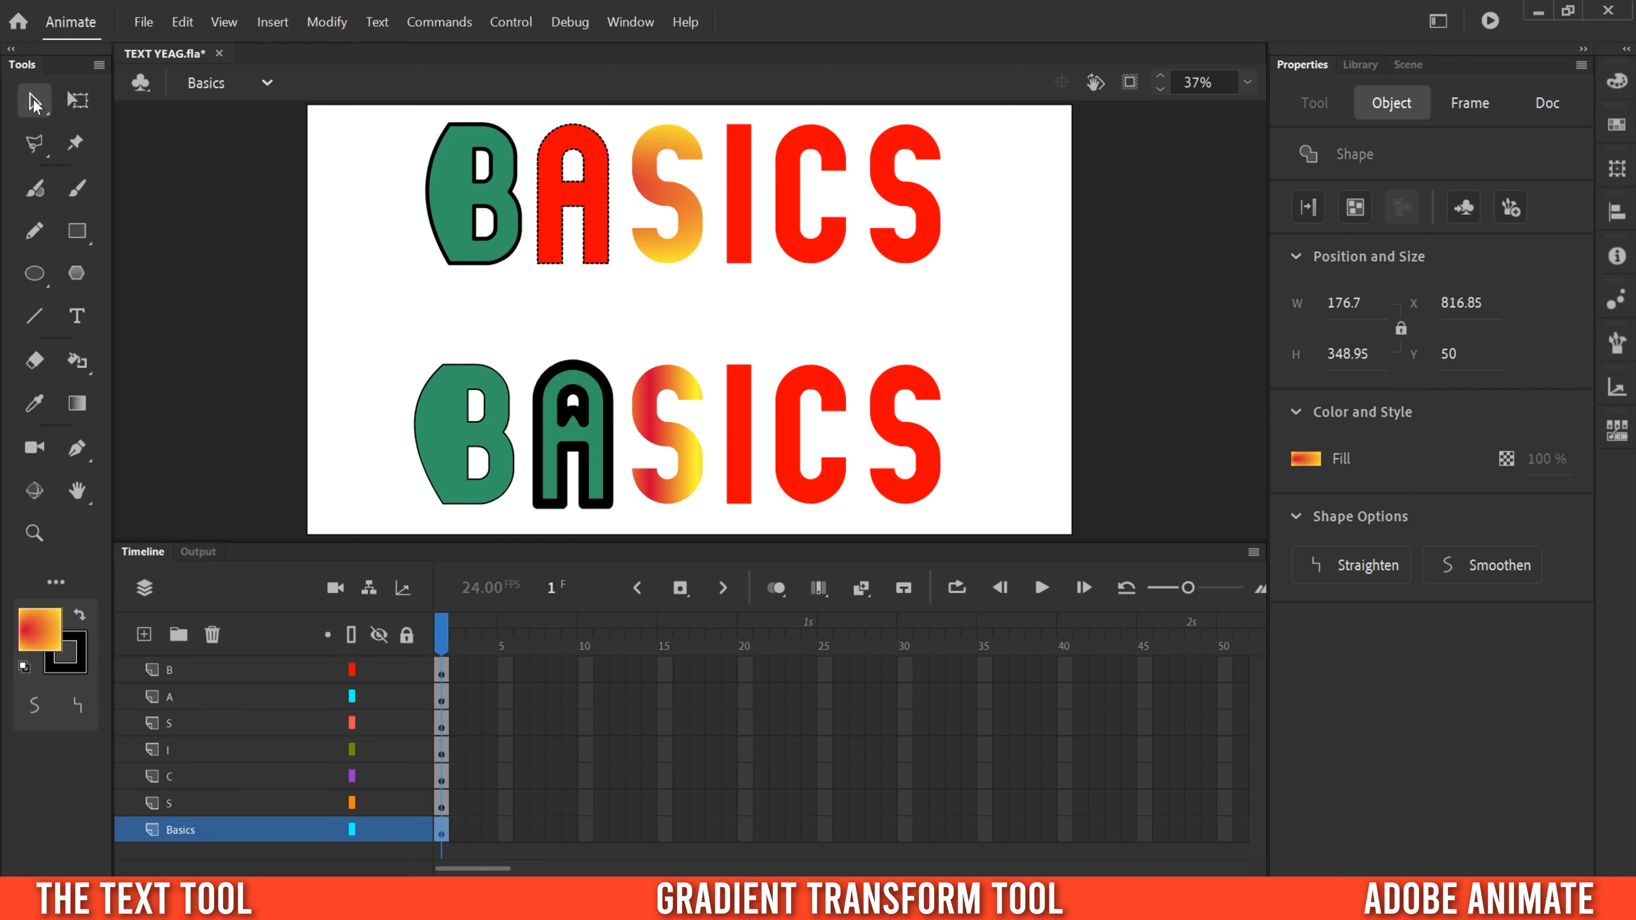
Give the lower word's I a bitmap fill using the imported batman-logo-sticker-clip-art-batman-vector-logo image
{"action": "left_click", "coordinate": [444, 754]}
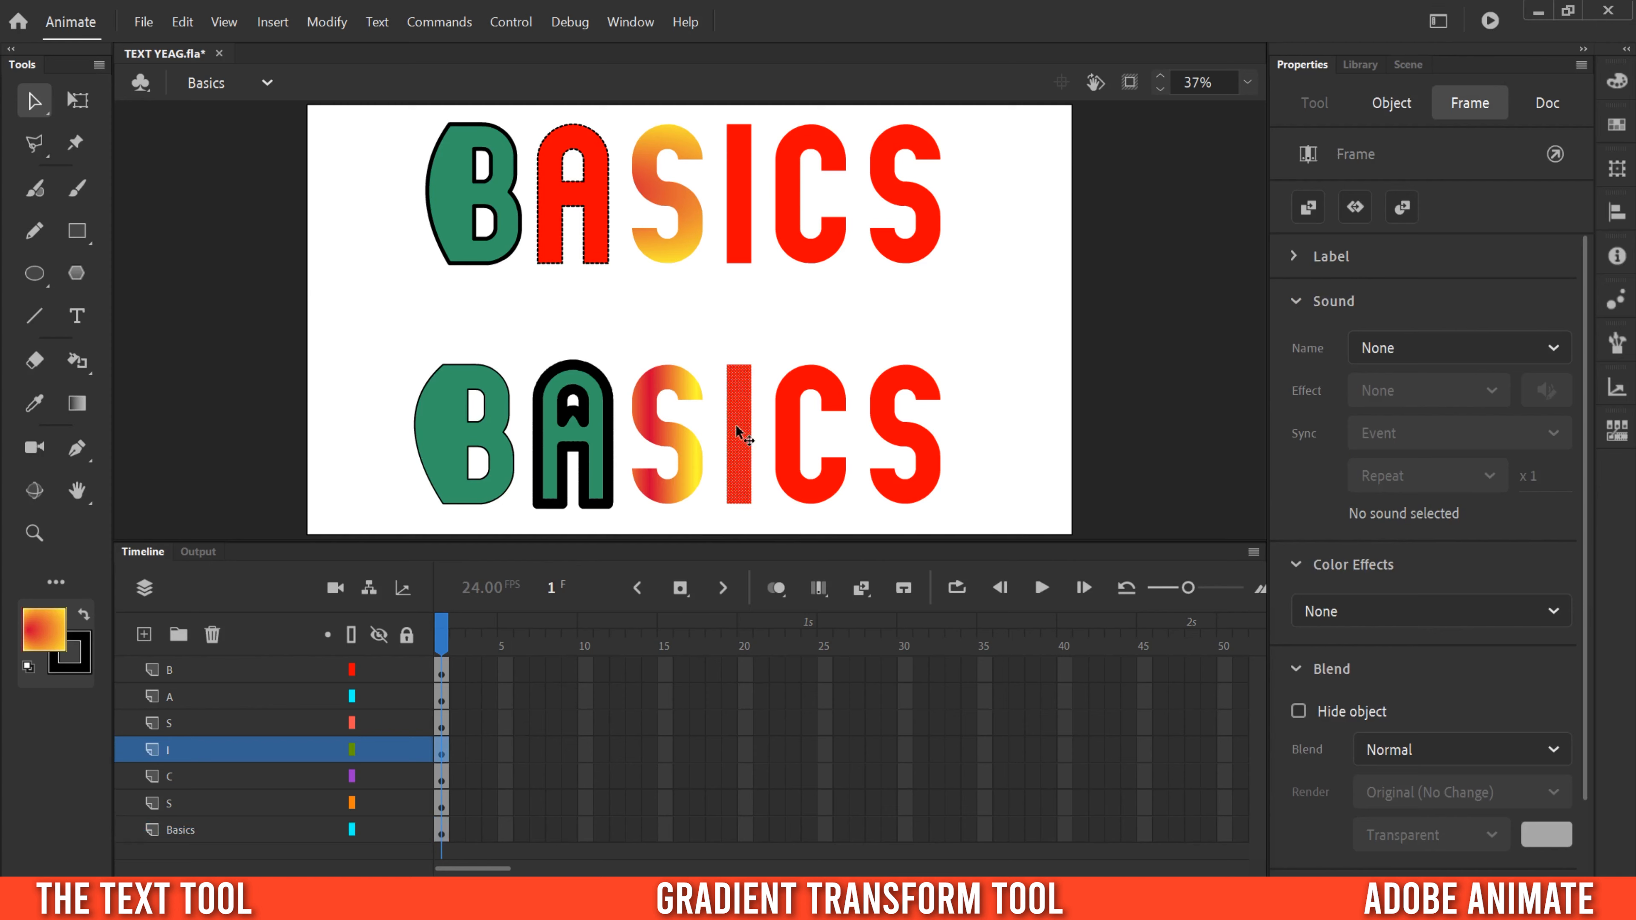
{"action": "left_click", "coordinate": [1617, 80]}
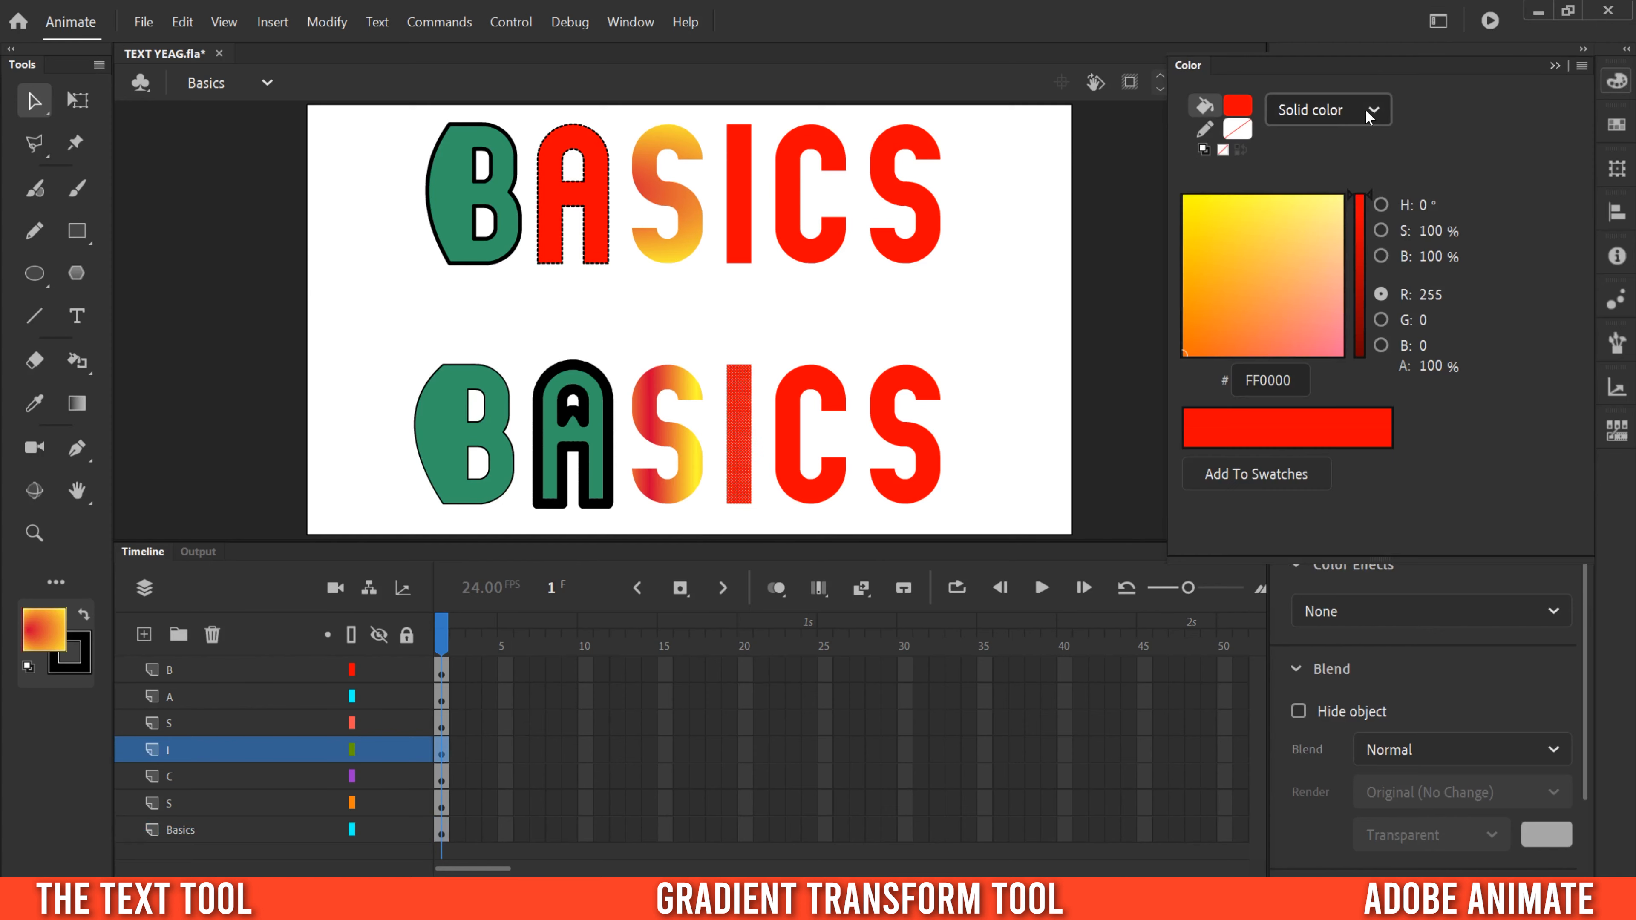
{"action": "left_click", "coordinate": [1331, 109]}
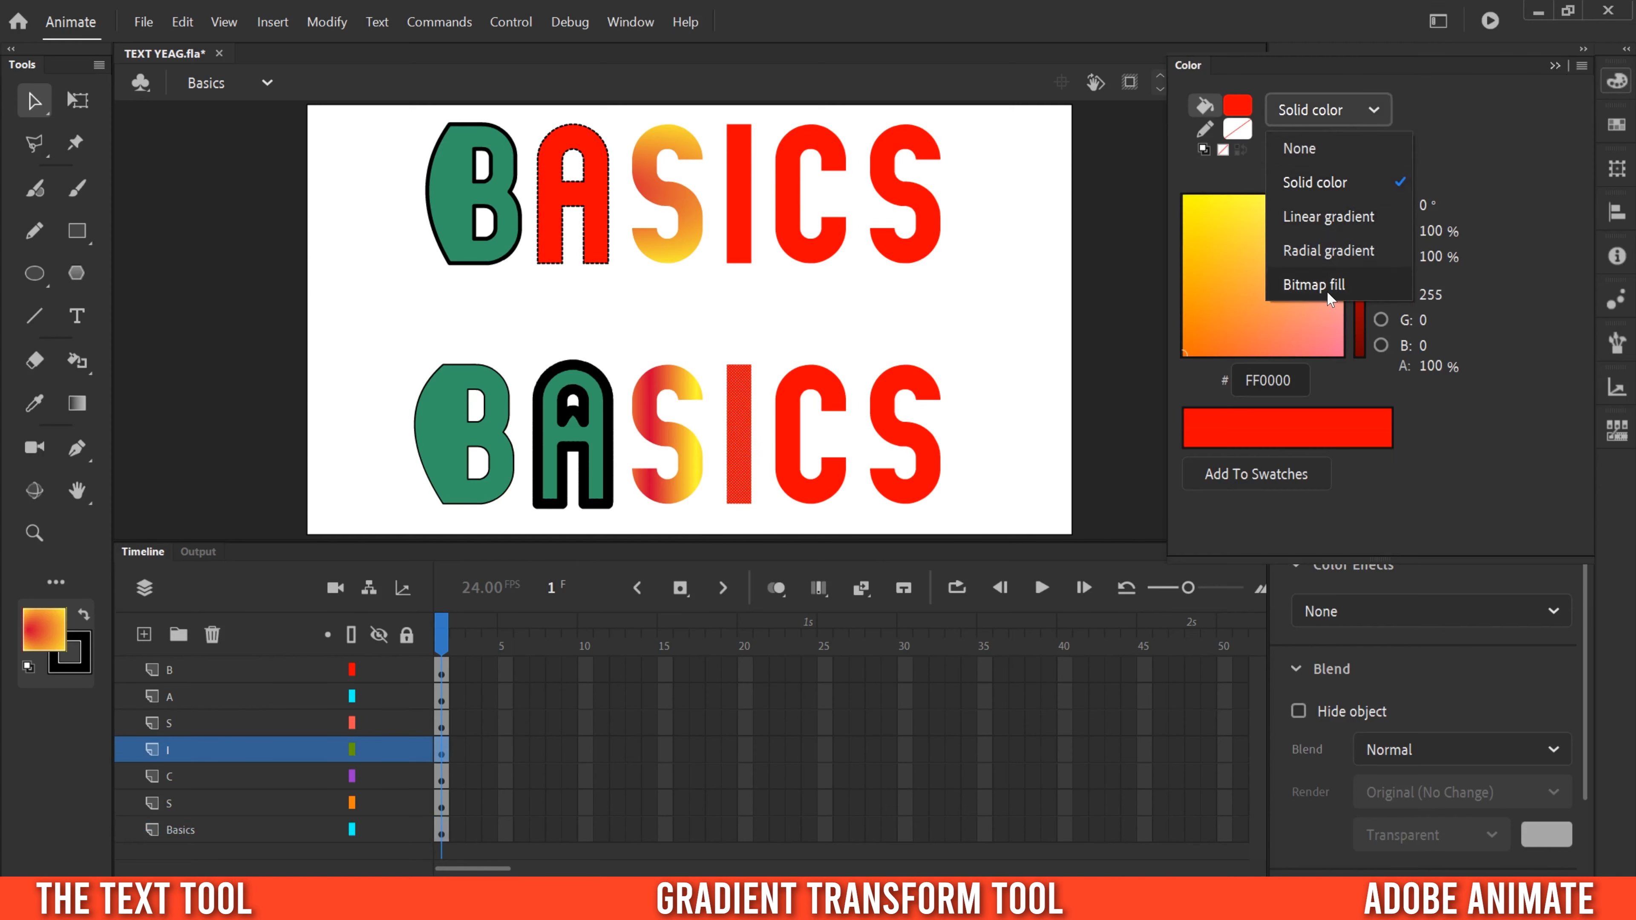
{"action": "left_click", "coordinate": [1312, 285]}
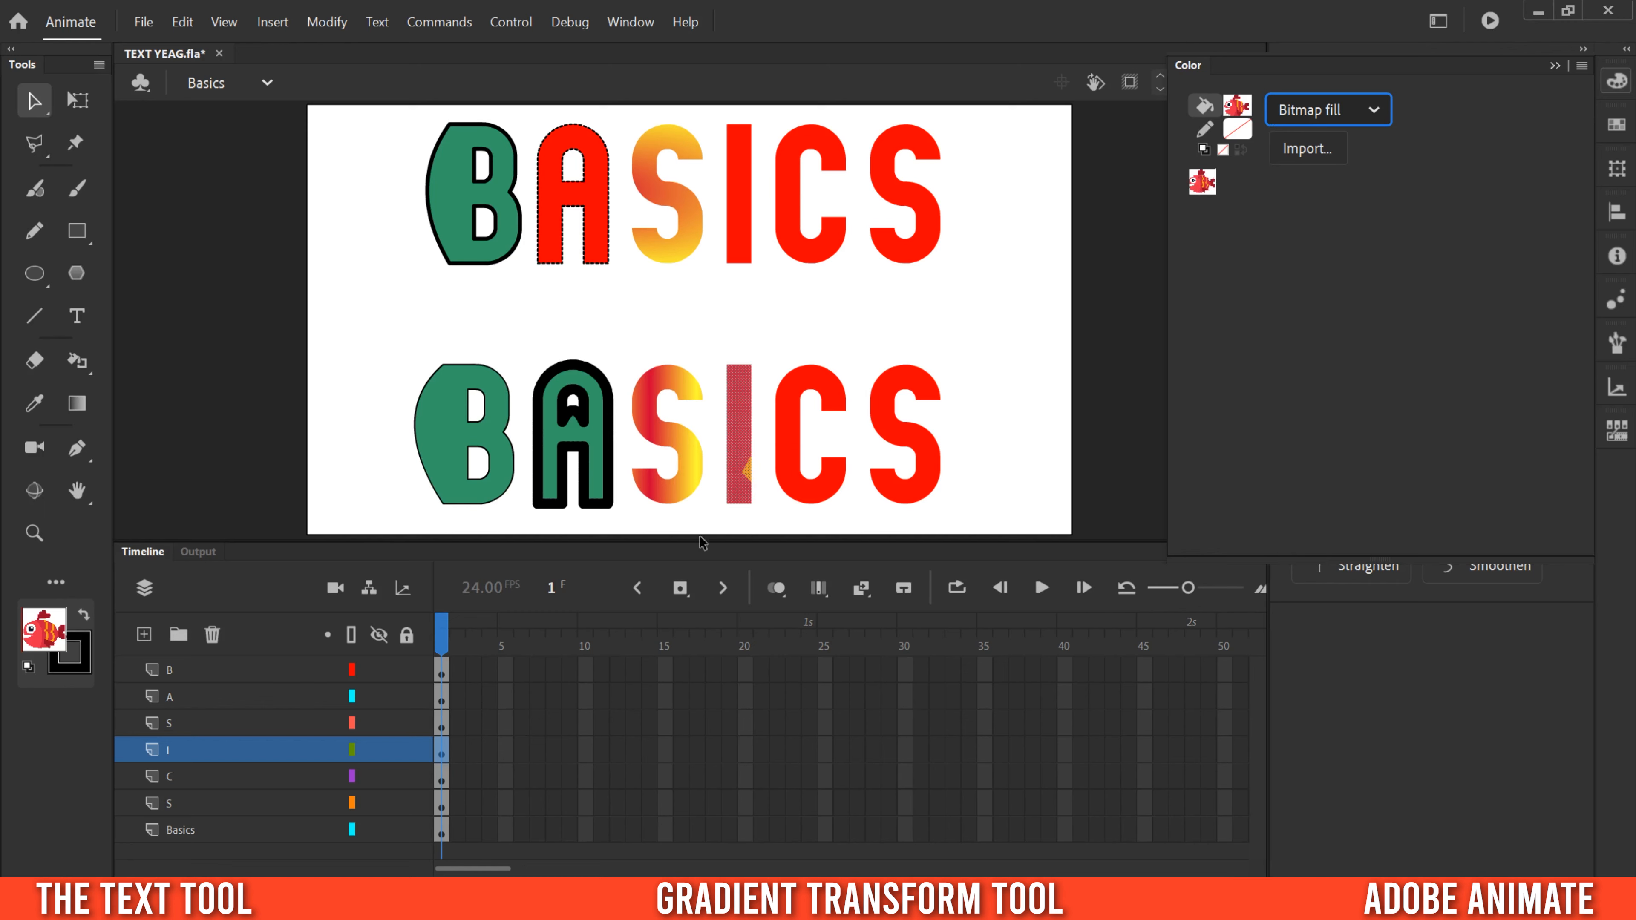
{"action": "left_click", "coordinate": [1304, 149]}
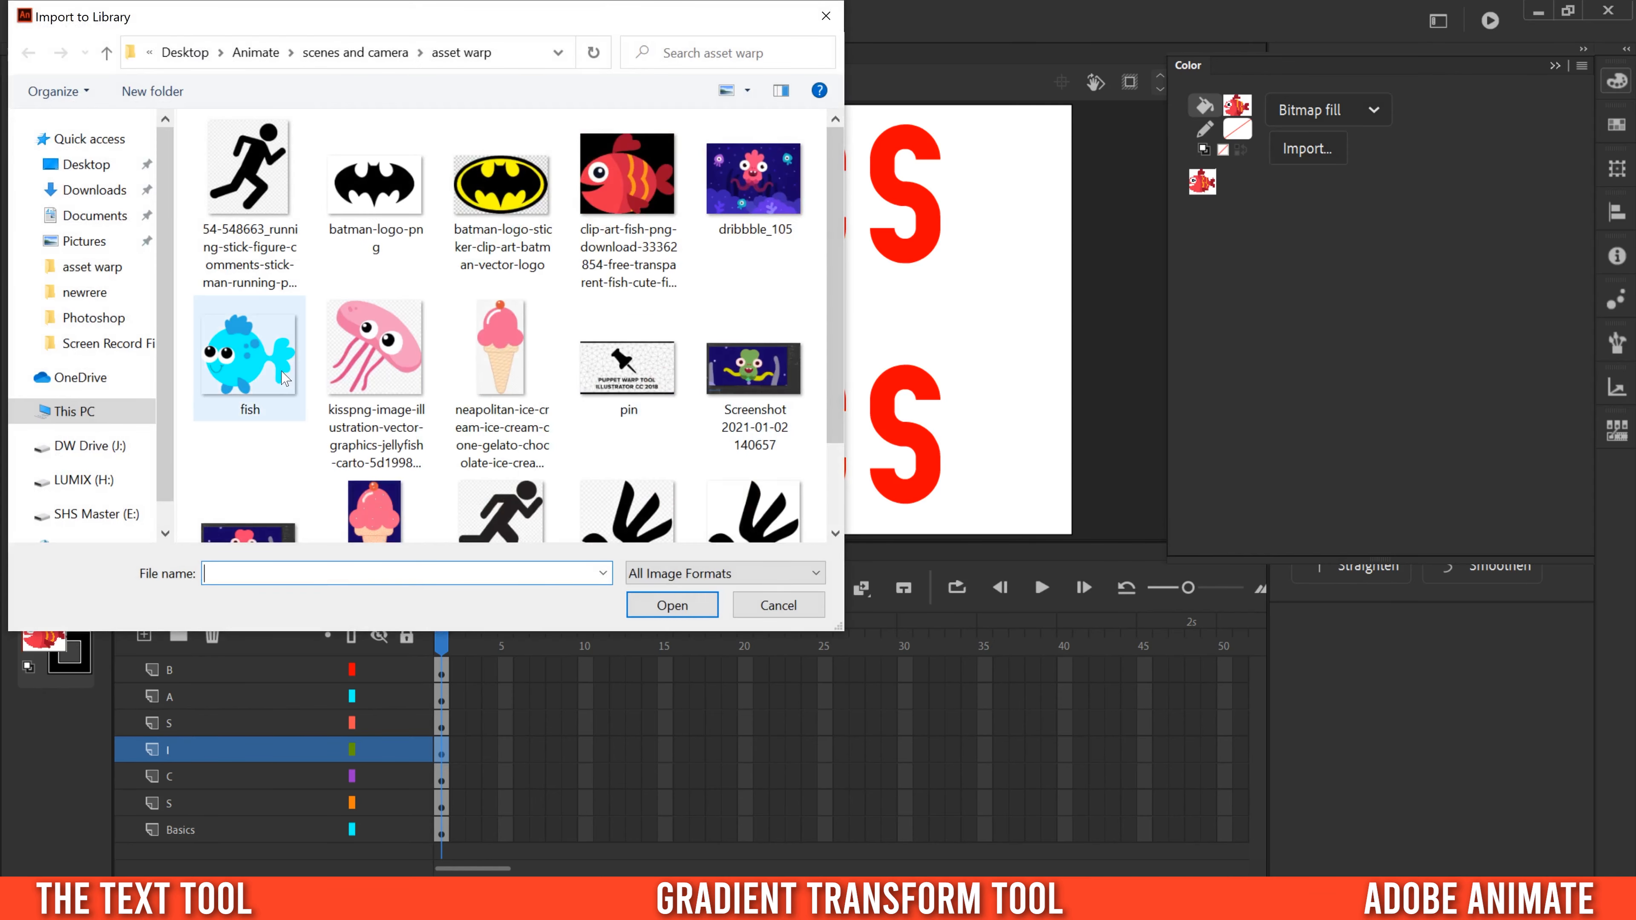
{"action": "left_click", "coordinate": [514, 194]}
{"action": "double_click", "coordinate": [513, 193]}
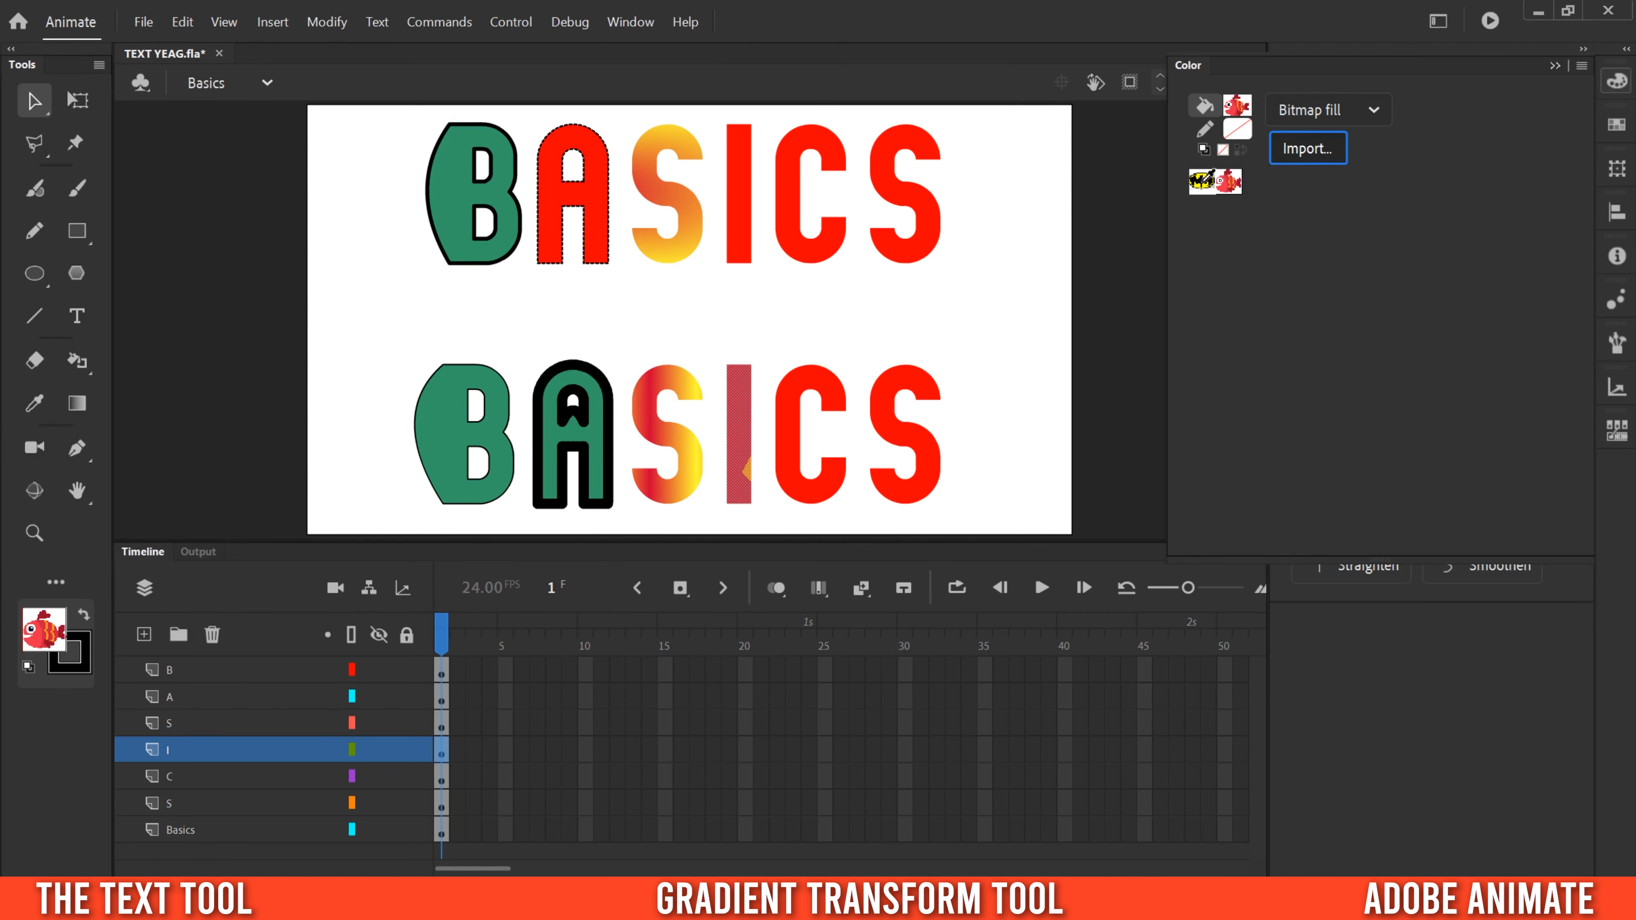
{"action": "left_click", "coordinate": [1202, 181]}
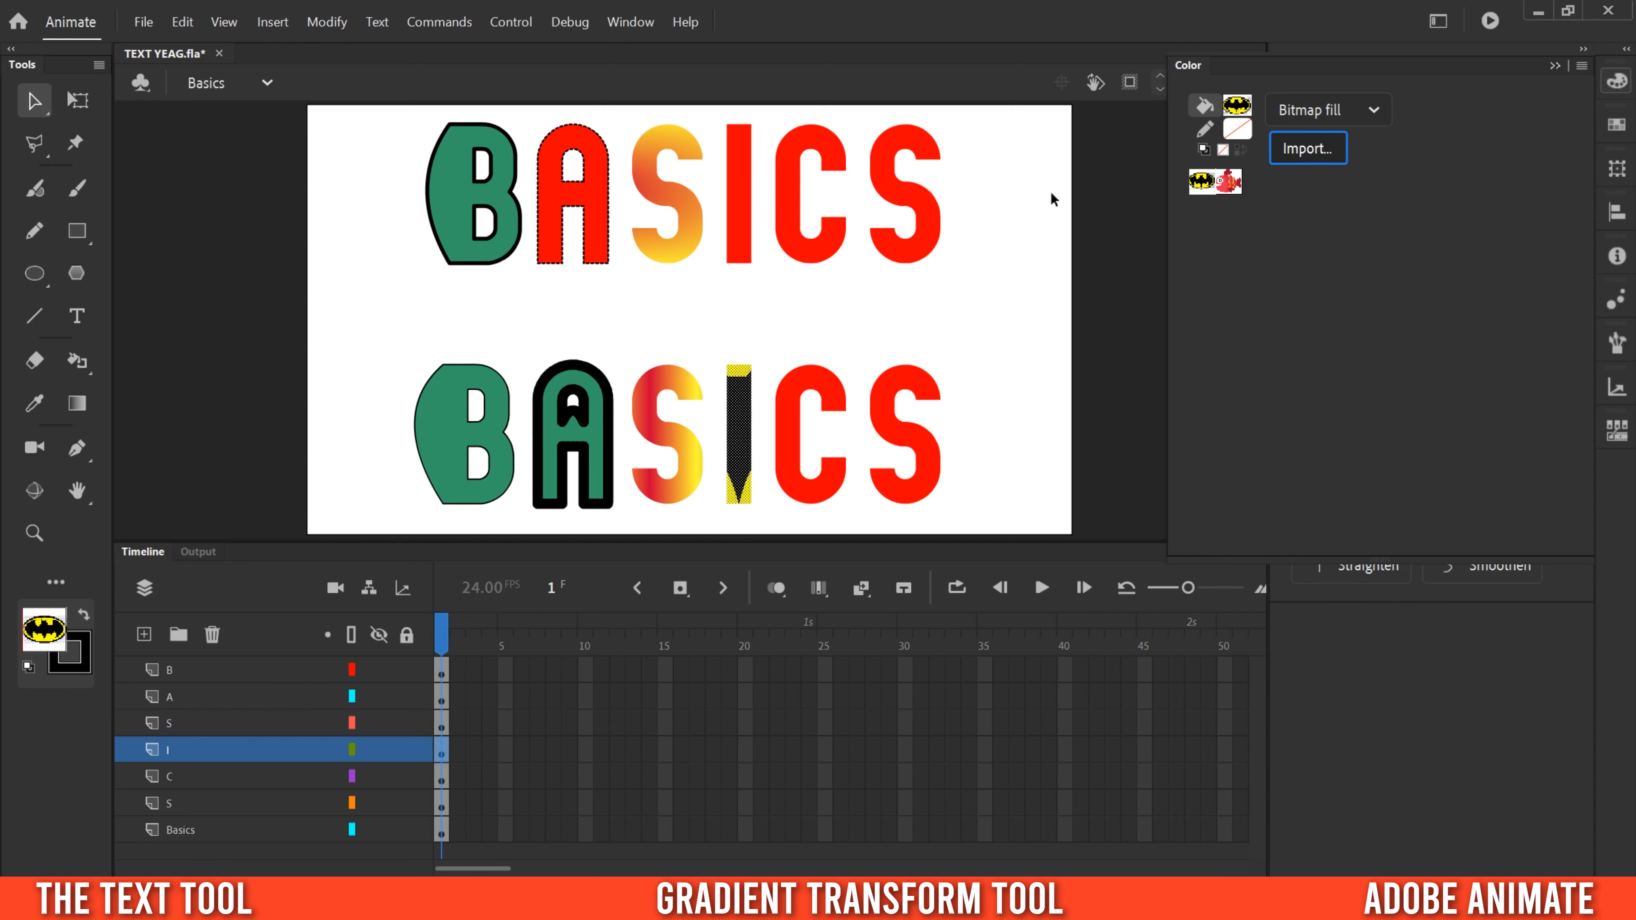
Apply the Batman logo bitmap fill to all letters of the upper word on the Basics layer
{"action": "left_click", "coordinate": [442, 831]}
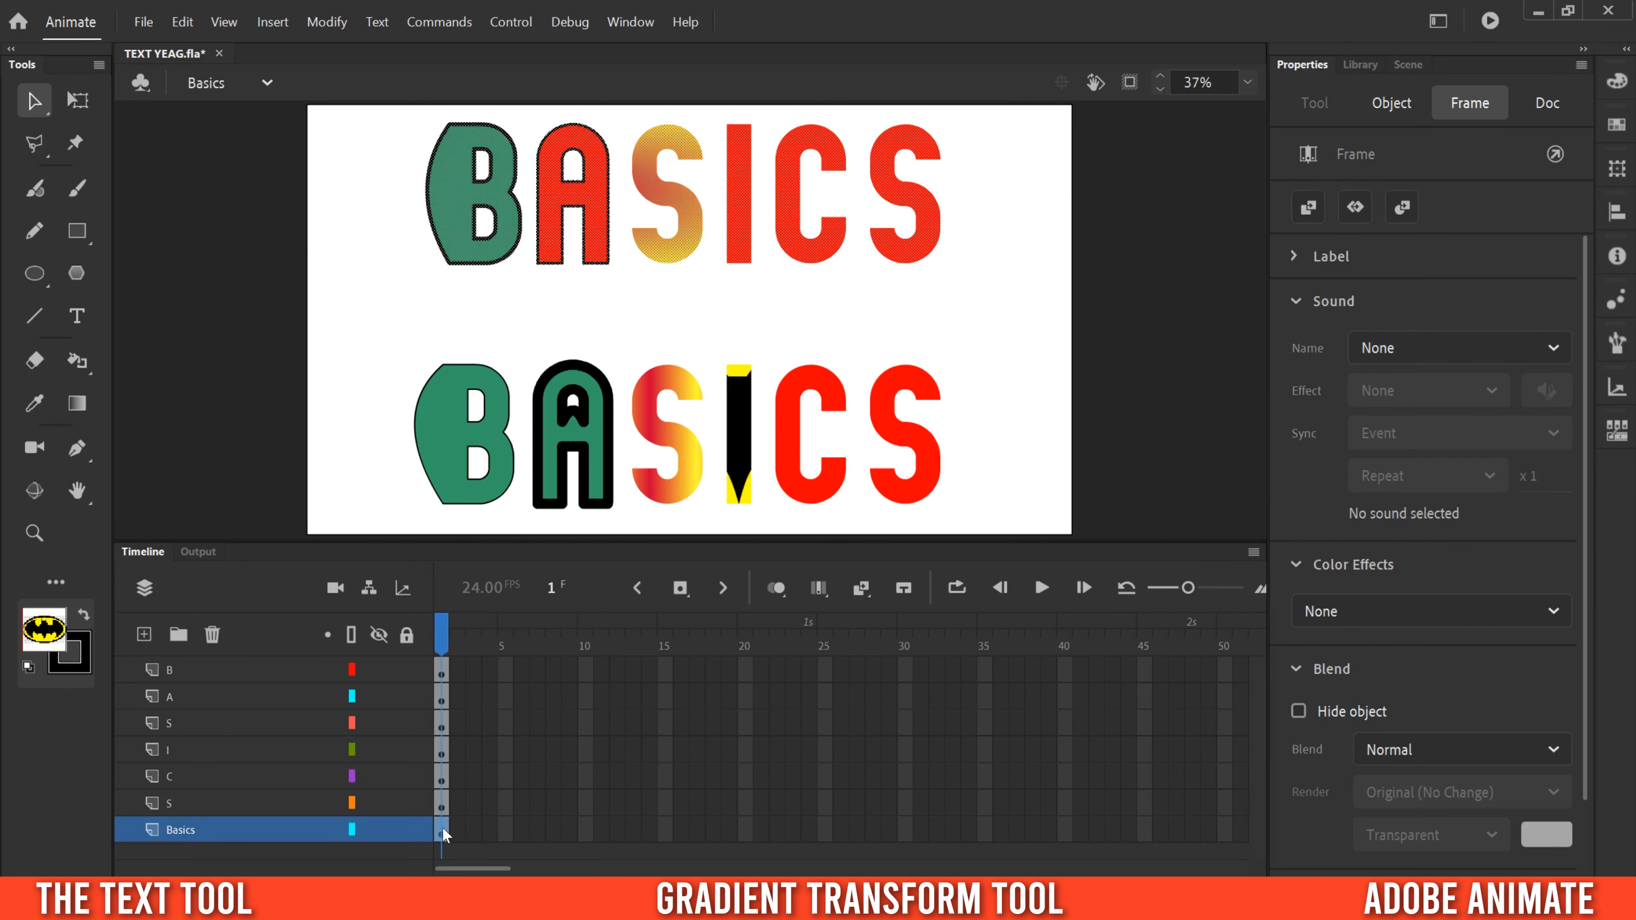
{"action": "left_click", "coordinate": [1617, 80]}
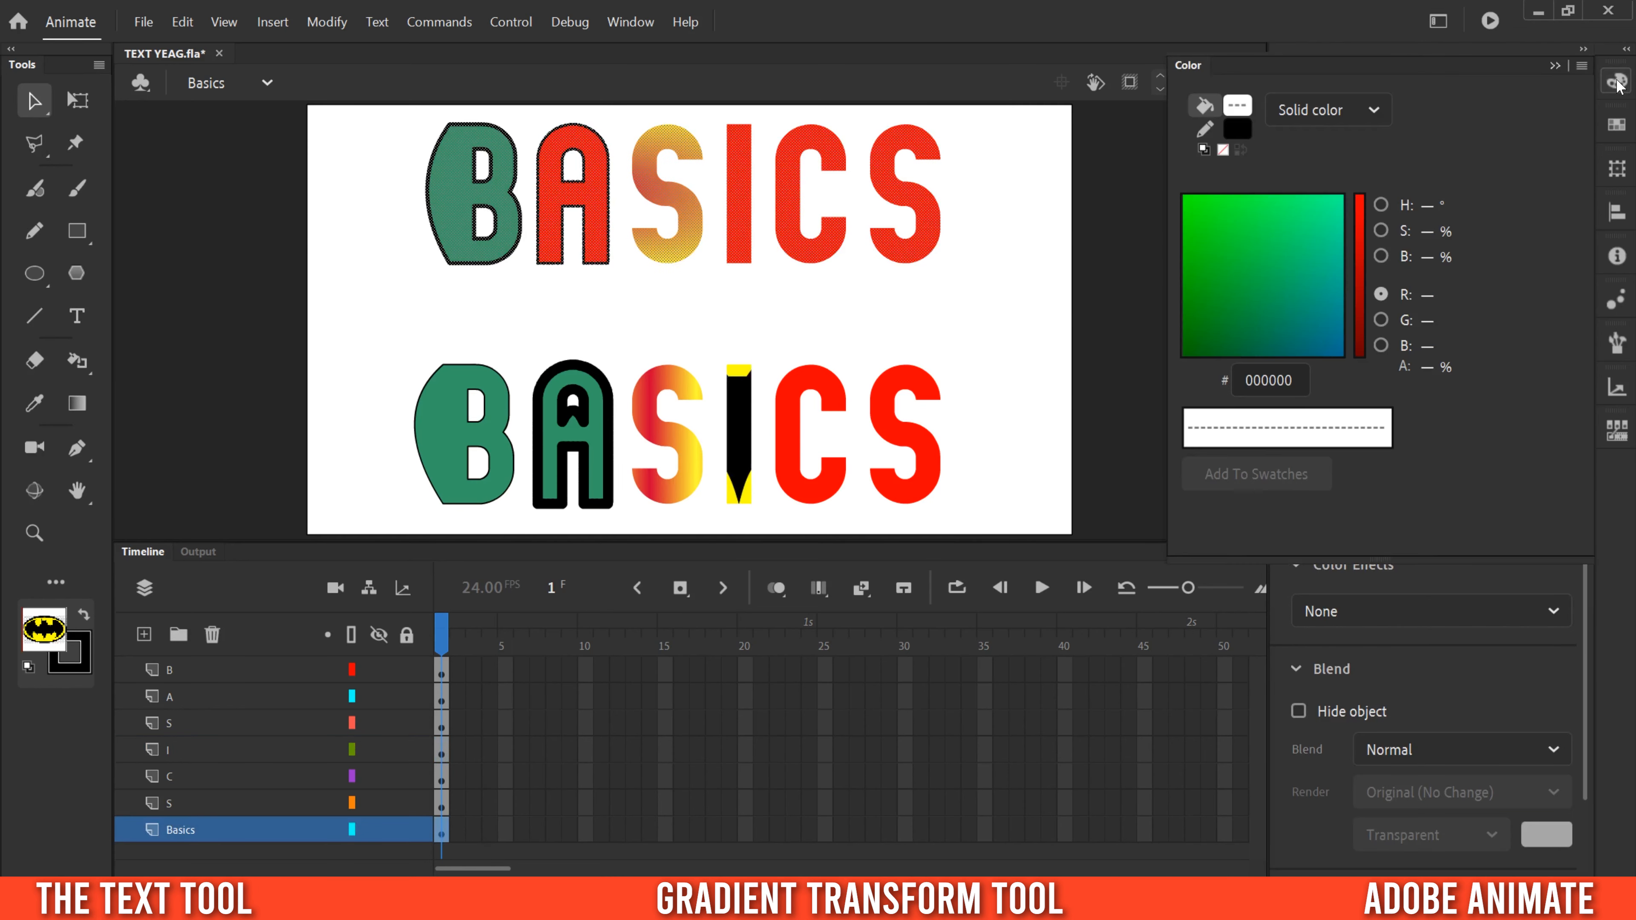
{"action": "left_click", "coordinate": [1308, 111]}
{"action": "left_click", "coordinate": [1299, 284]}
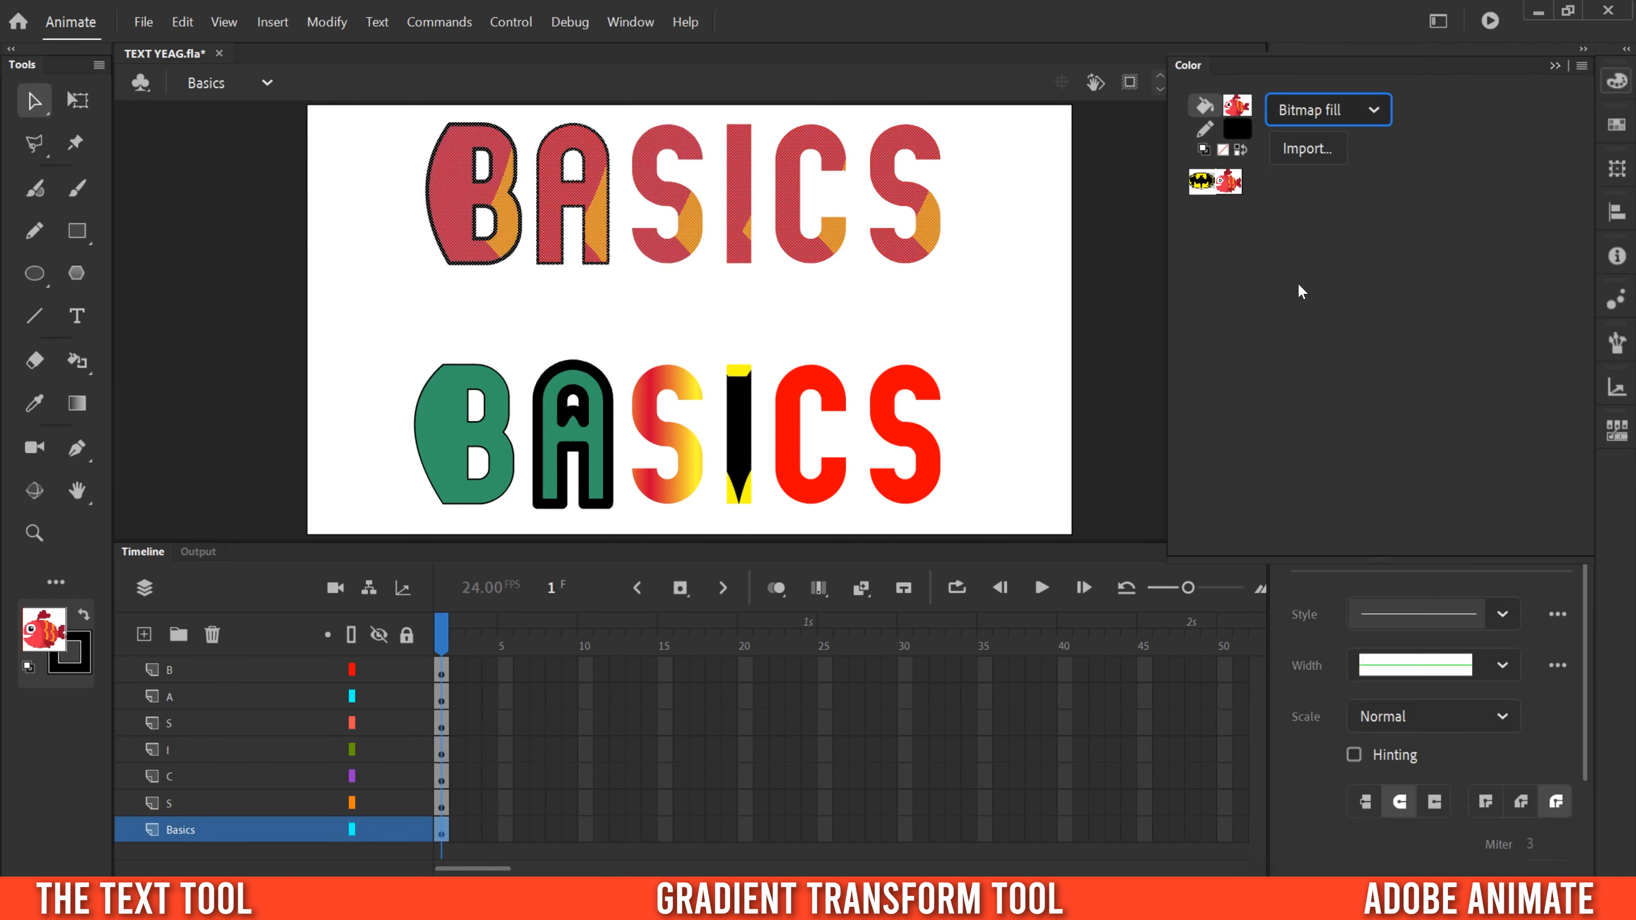
{"action": "left_click", "coordinate": [1202, 183]}
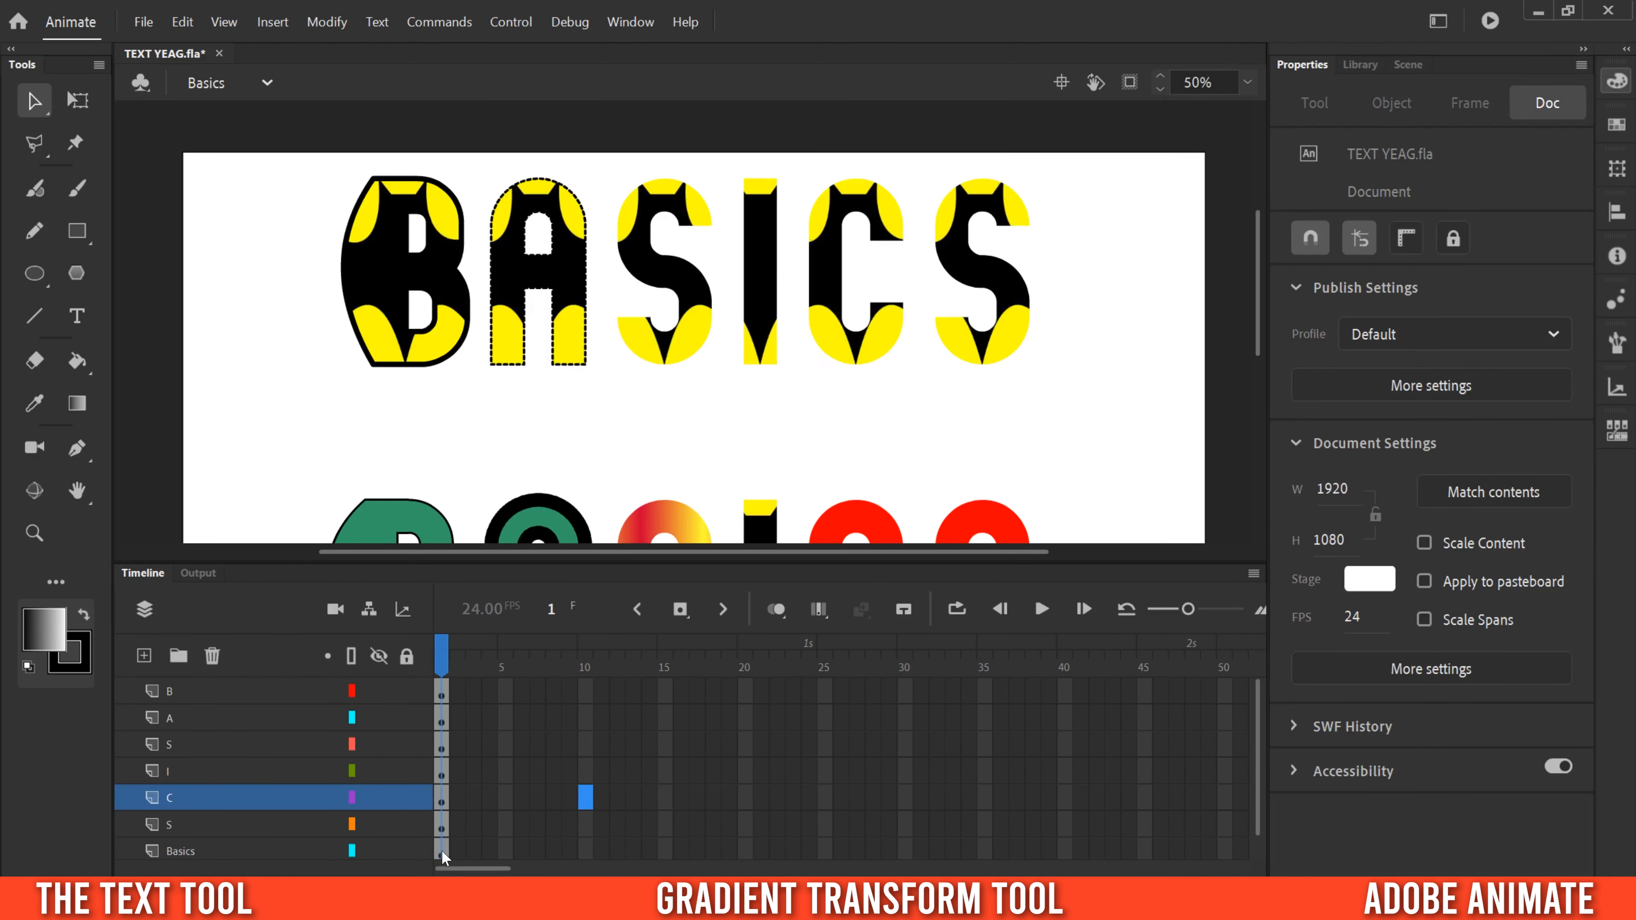
Change the fill of the whole upper word on the Basics layer to a linear gradient
{"action": "left_click", "coordinate": [441, 856]}
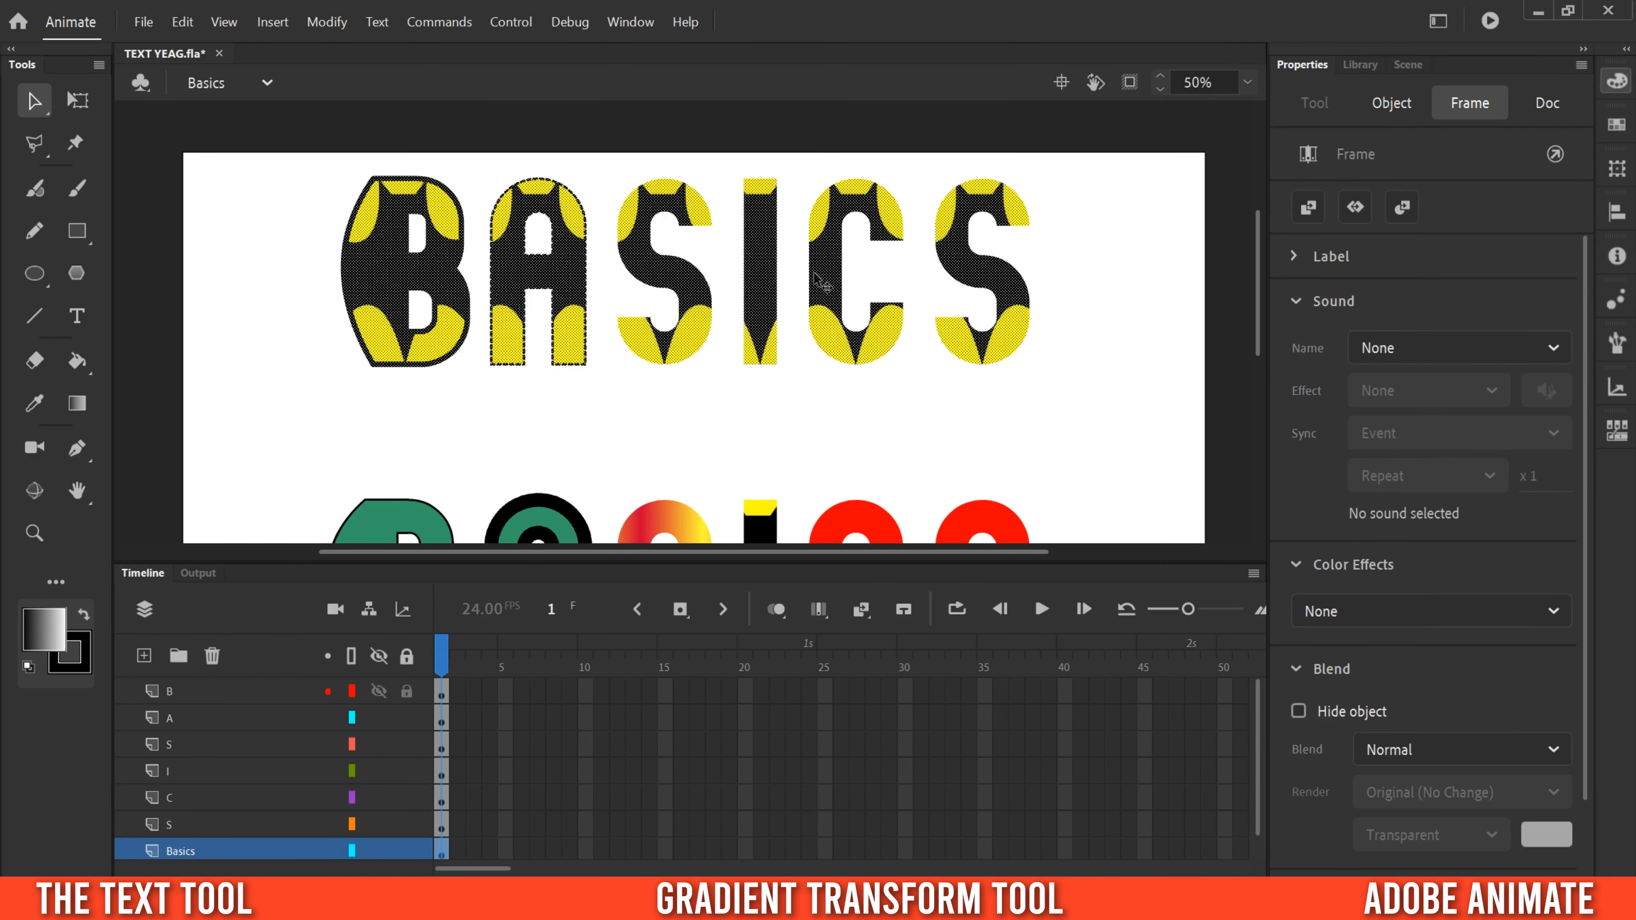
{"action": "left_click", "coordinate": [1616, 81]}
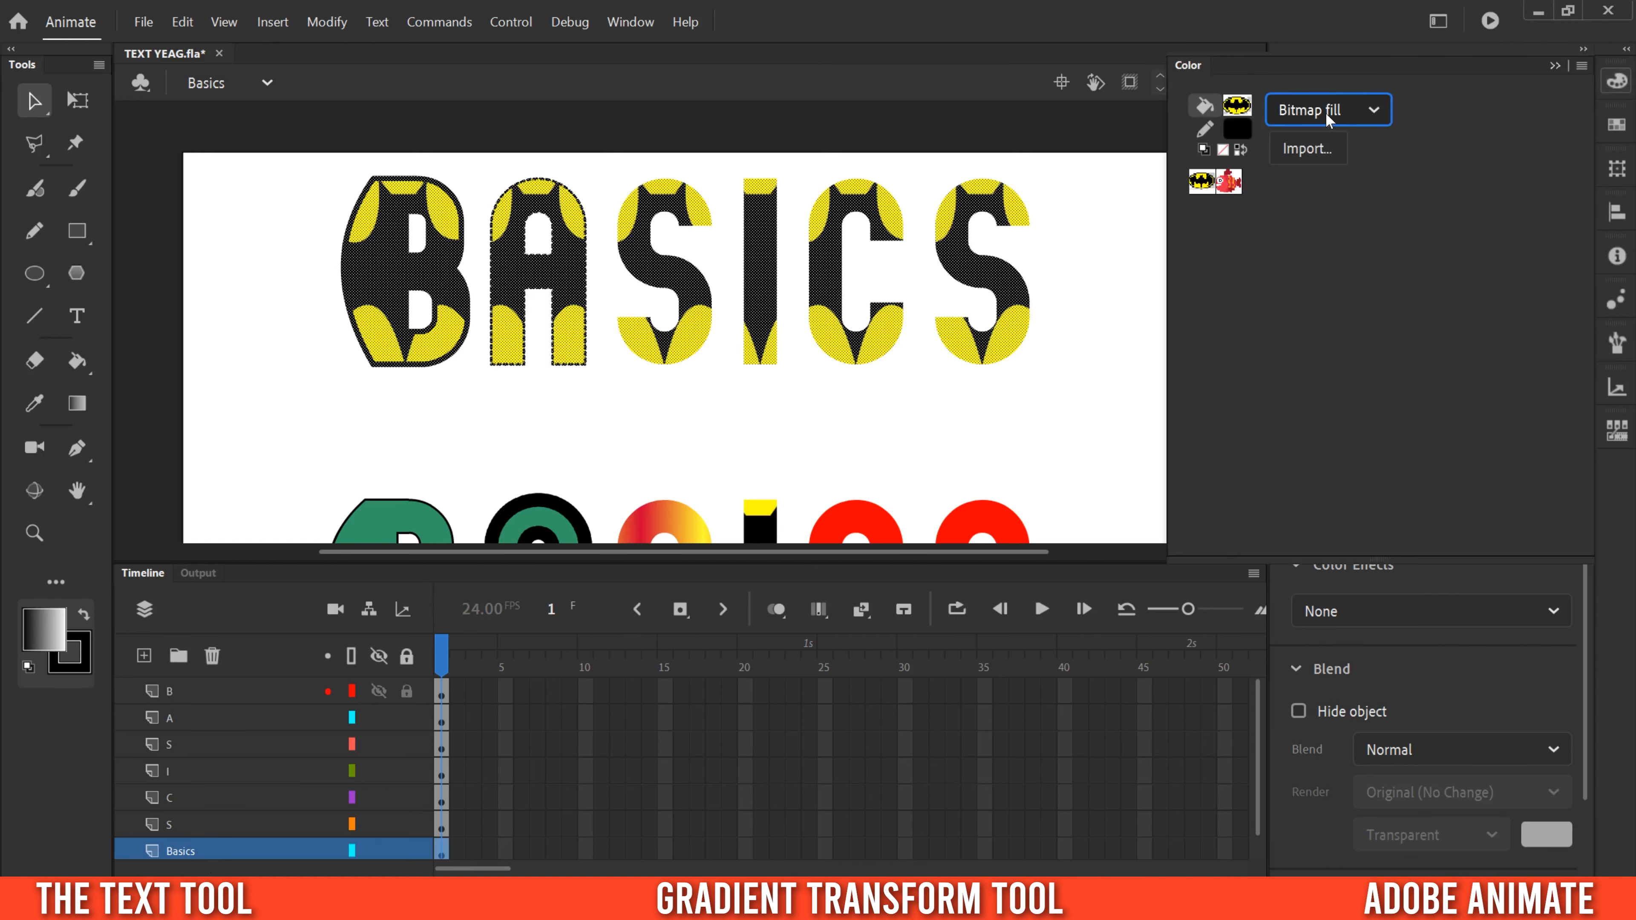
{"action": "left_click", "coordinate": [1373, 110]}
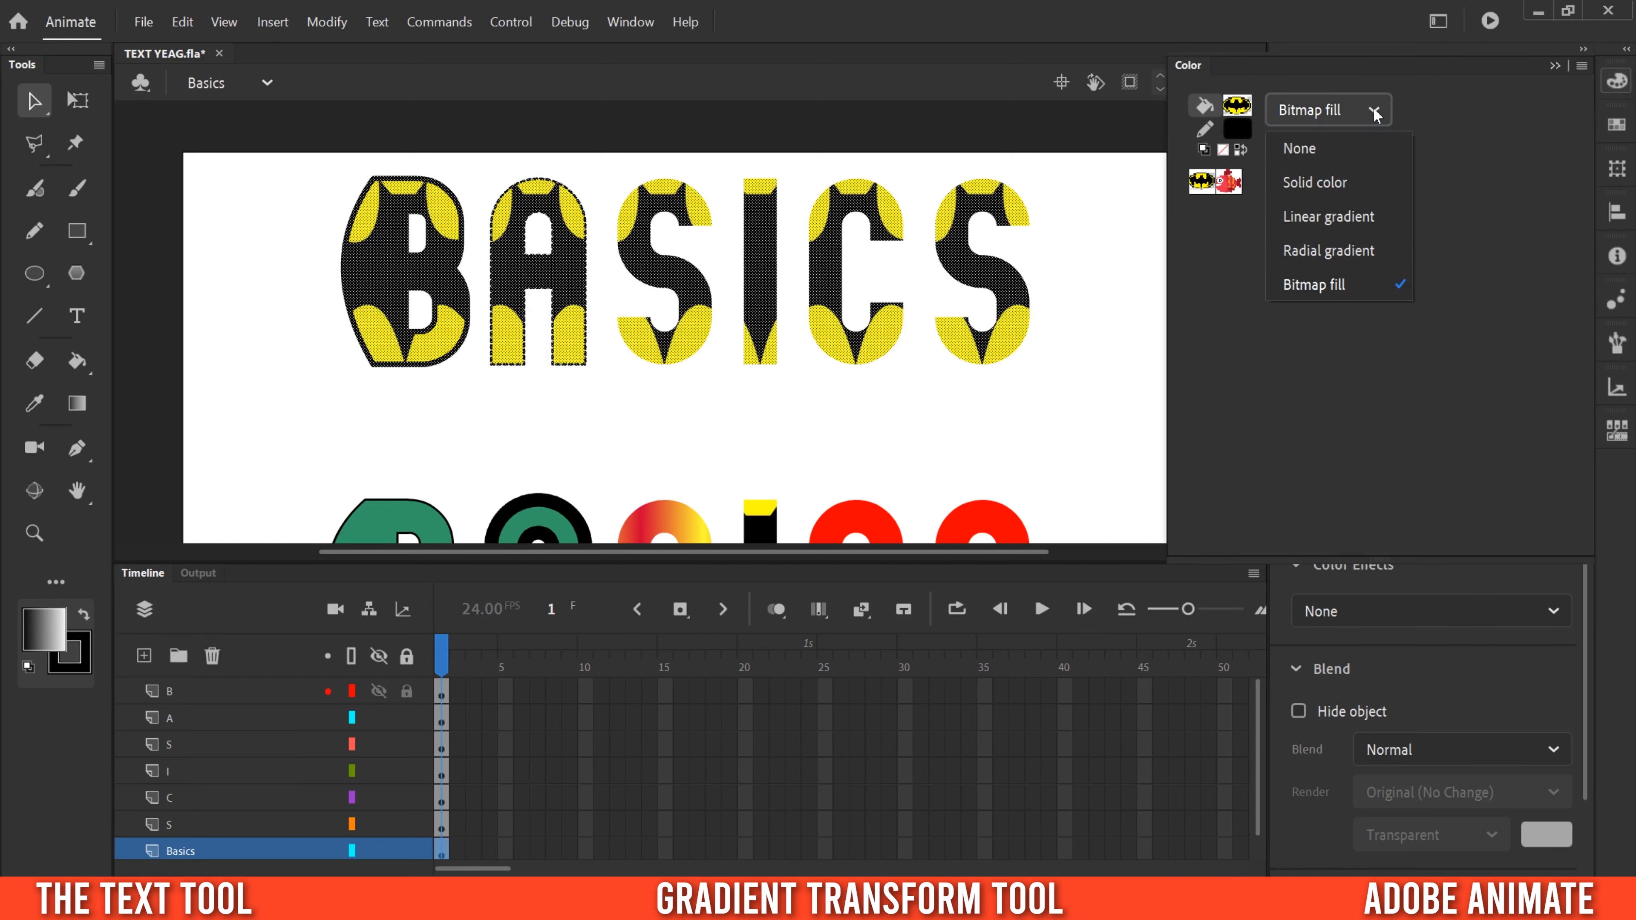
{"action": "left_click", "coordinate": [1323, 215]}
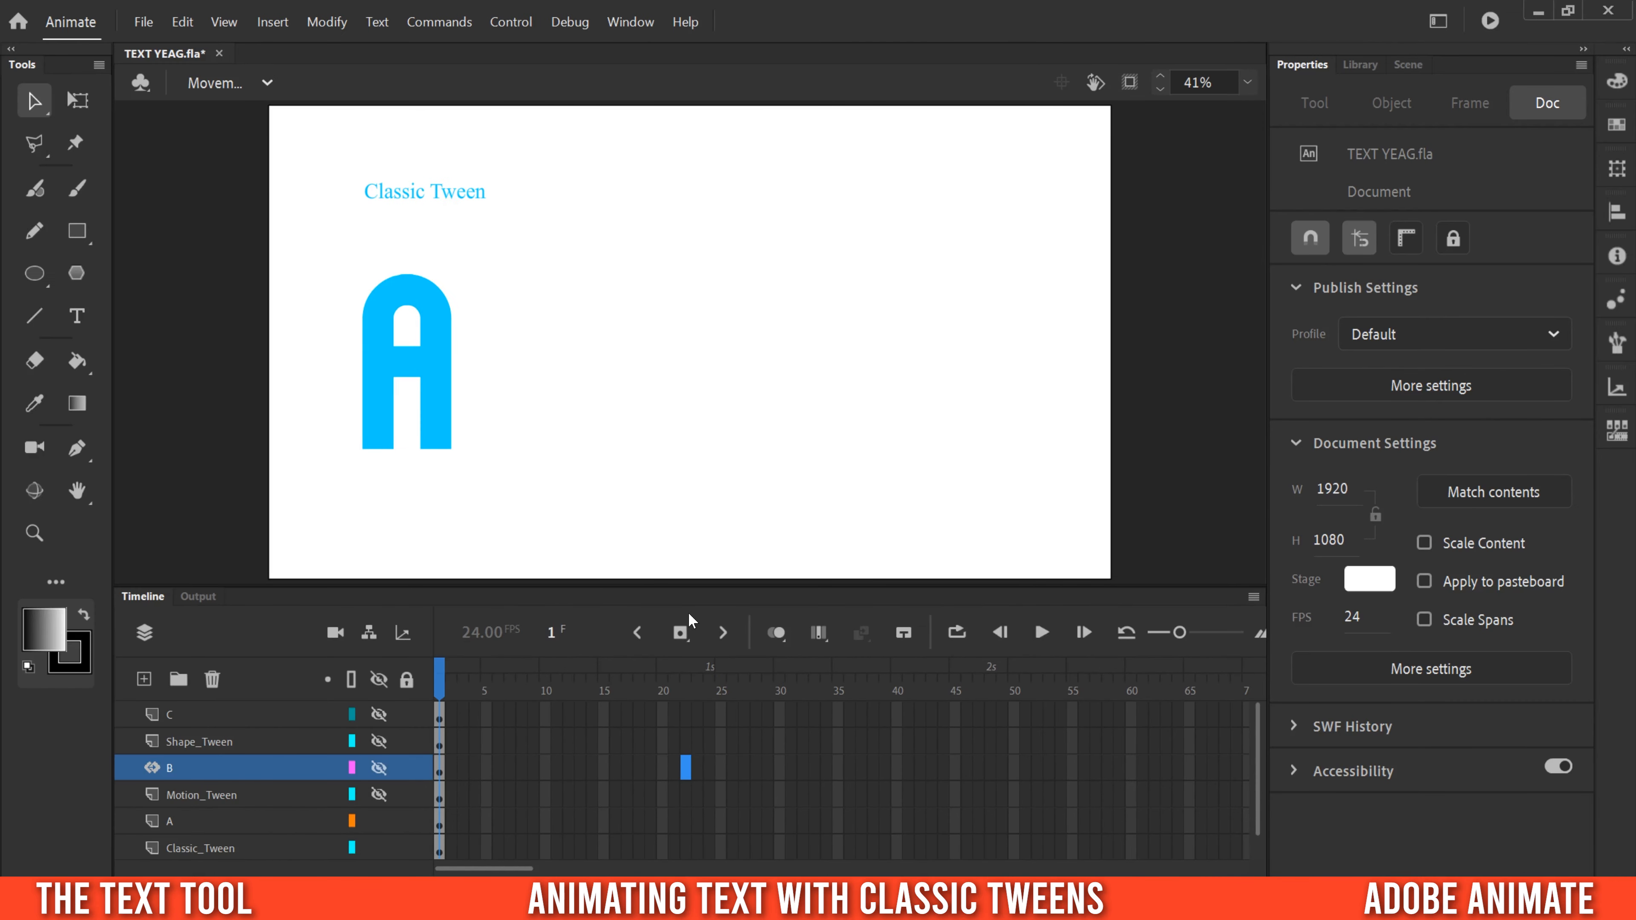
Break apart the blue A symbol instance in the Movements scene
{"action": "mouse_move", "coordinate": [428, 371]}
{"action": "left_mouse_down"}
{"action": "mouse_move", "coordinate": [528, 430]}
{"action": "mouse_move", "coordinate": [427, 369]}
{"action": "left_mouse_up"}
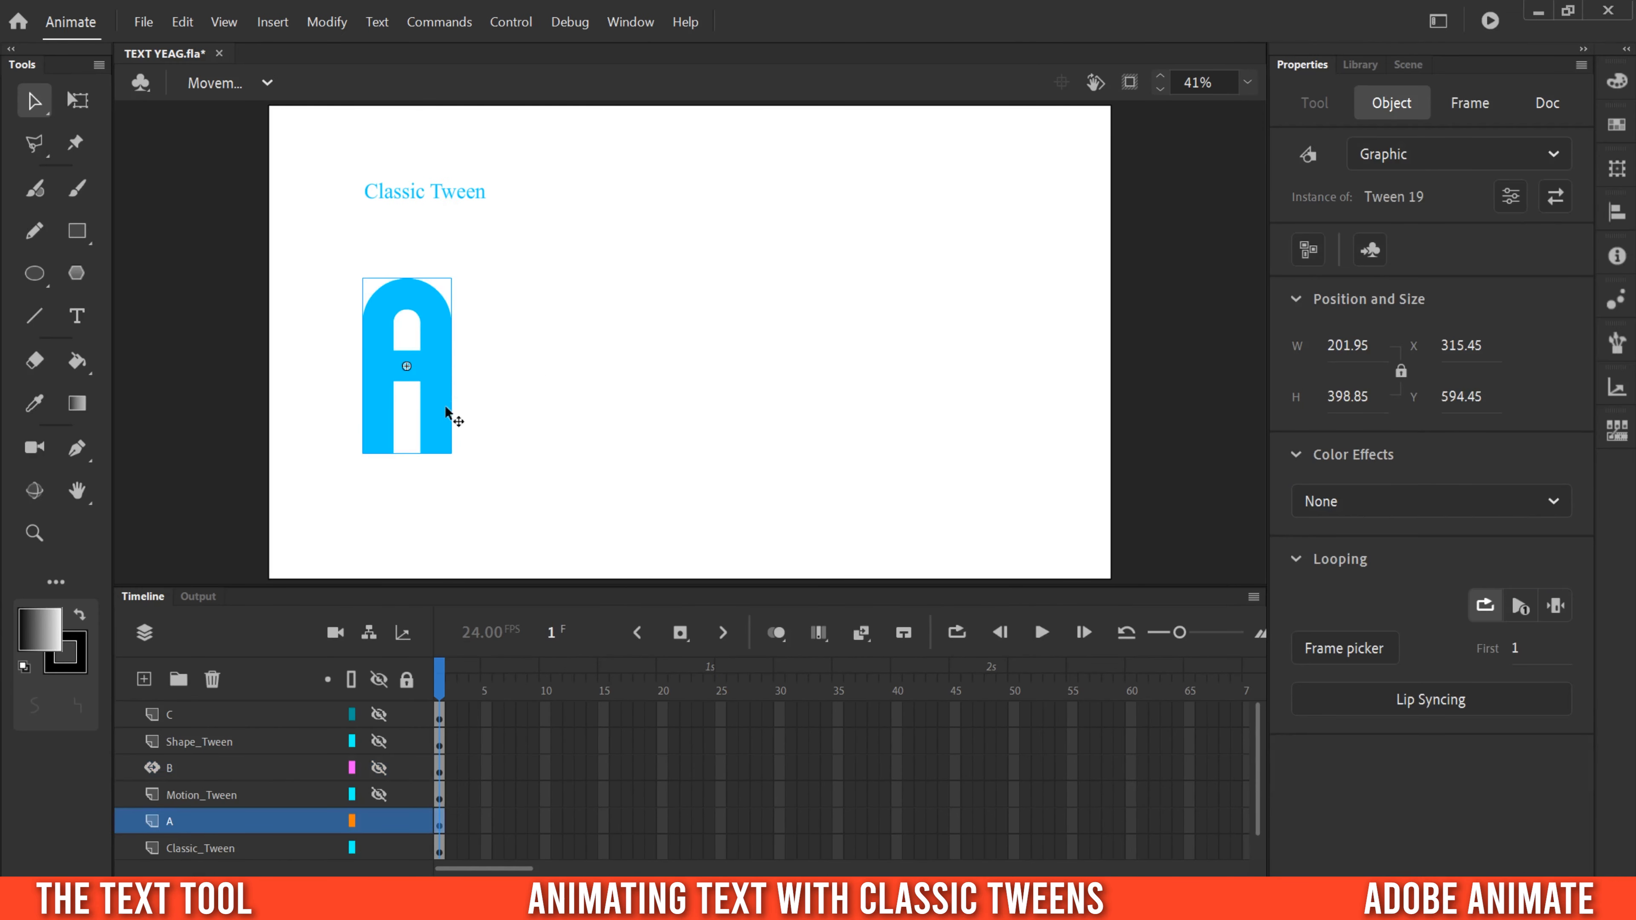
{"action": "right_click", "coordinate": [437, 374]}
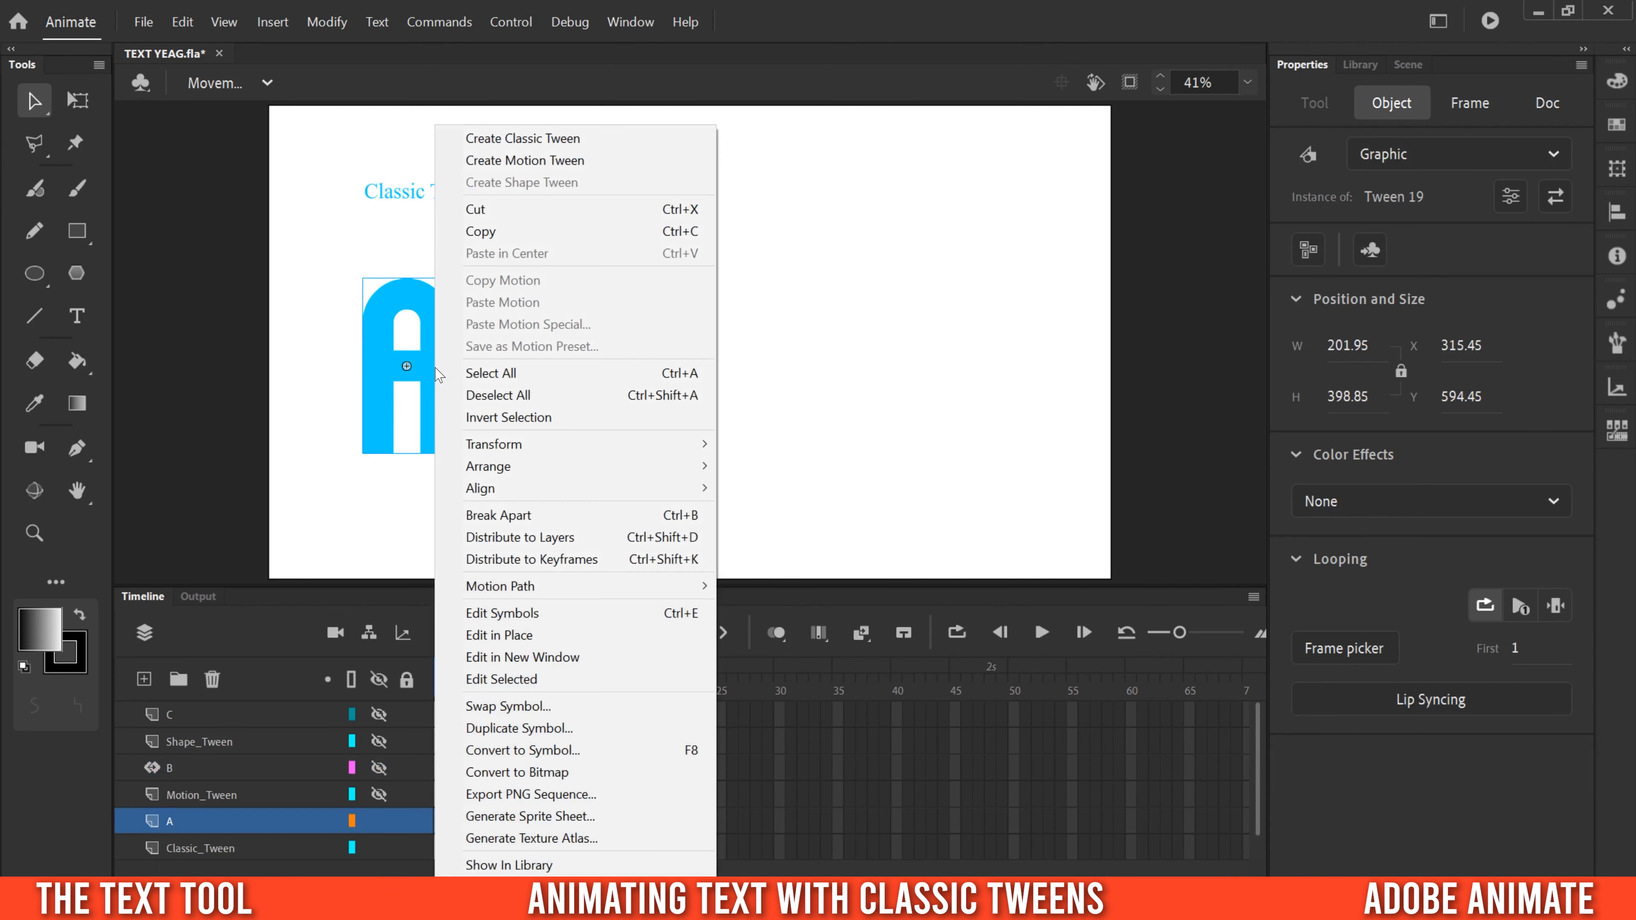
{"action": "left_click", "coordinate": [511, 519]}
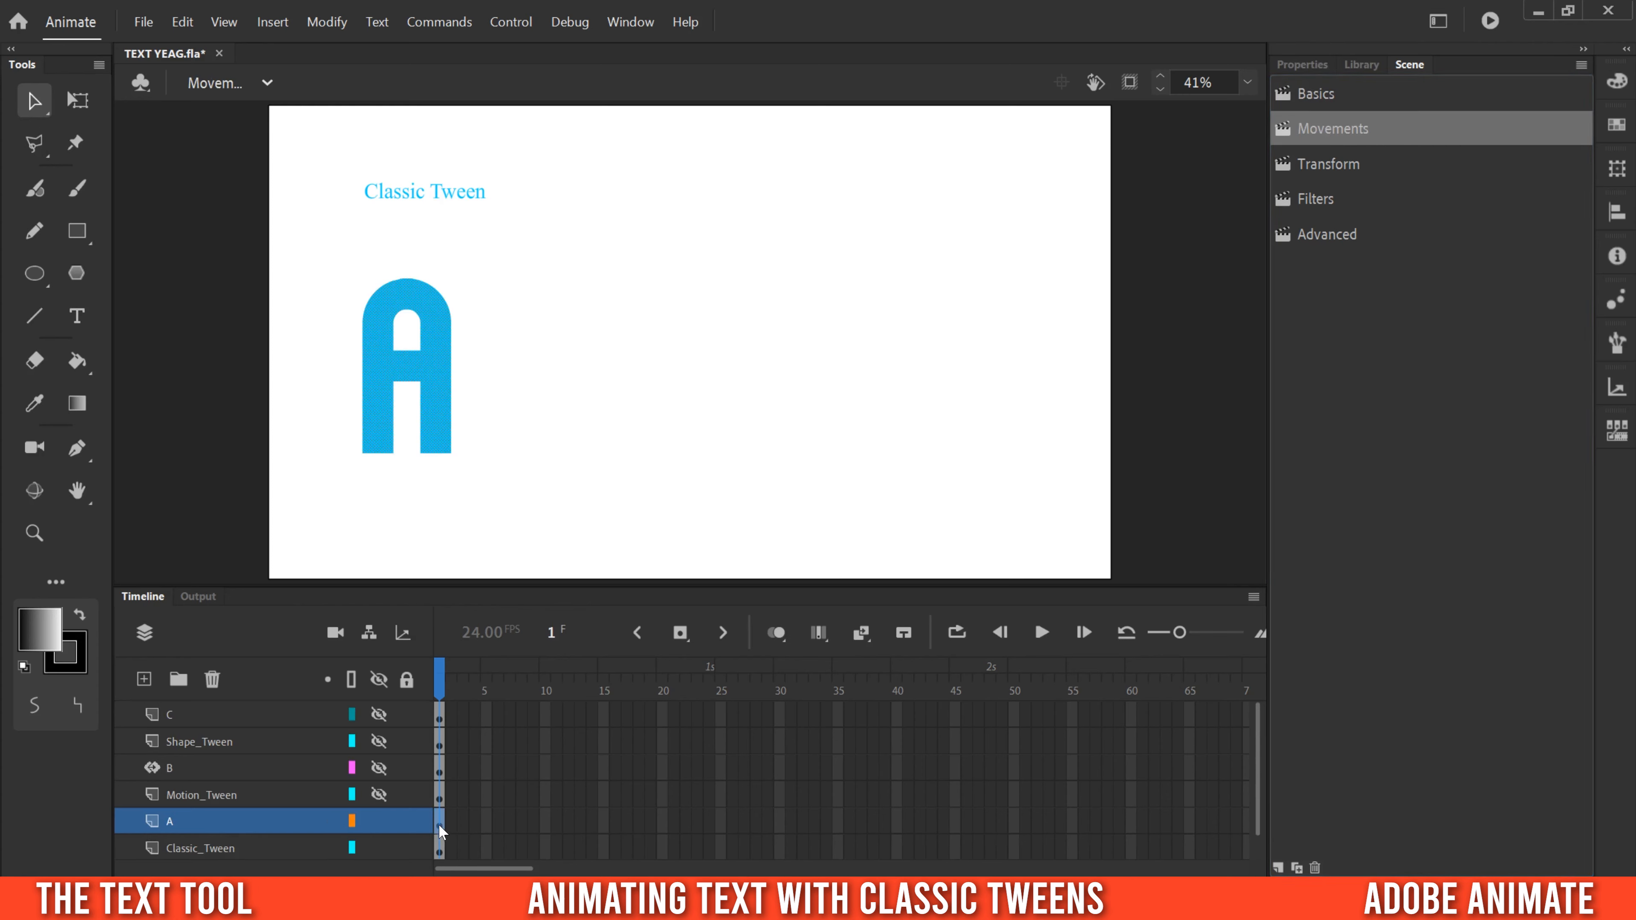
Create a classic tween spanning frames 1 to 24 on layer A, with a keyframe at frame 24
{"action": "right_click", "coordinate": [439, 824]}
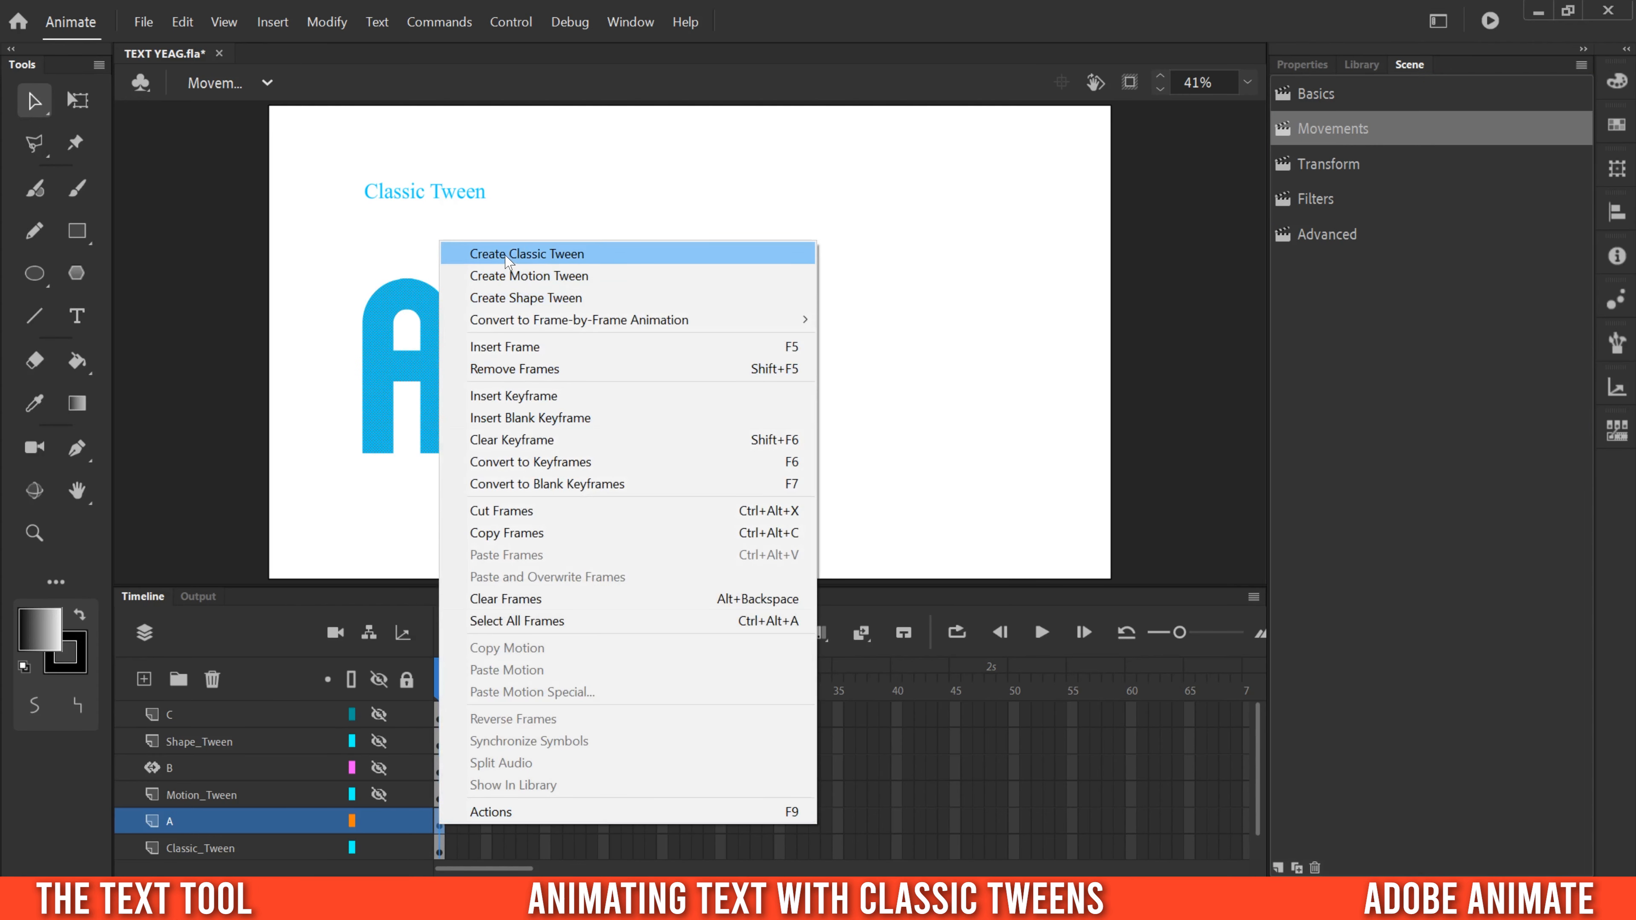
{"action": "left_click", "coordinate": [576, 257]}
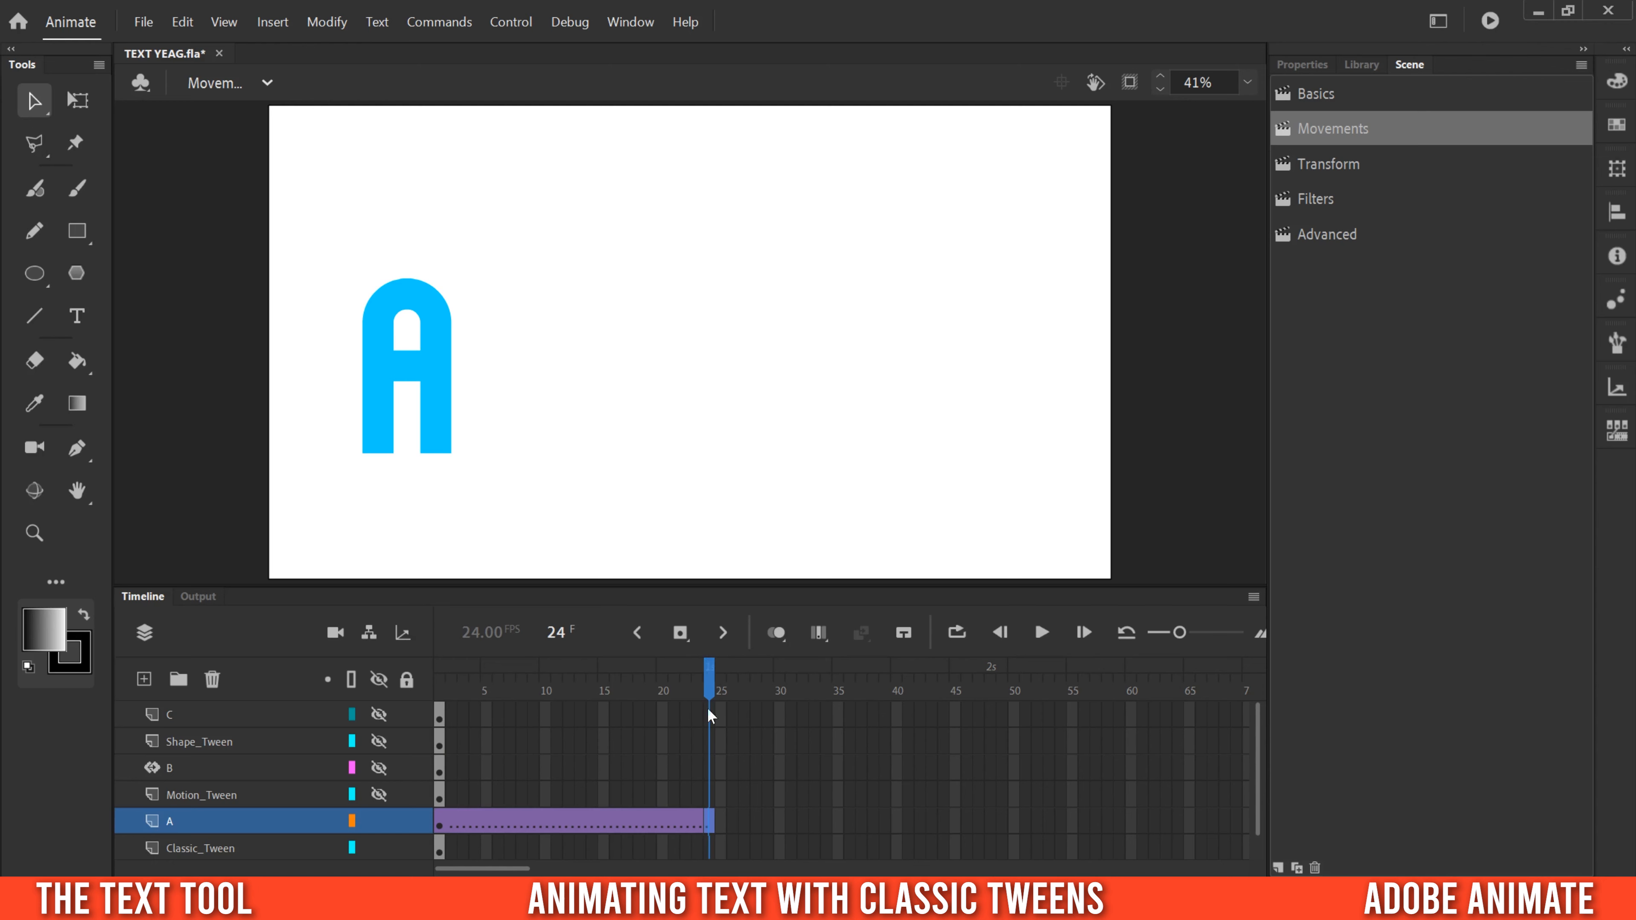
{"action": "right_click", "coordinate": [710, 821]}
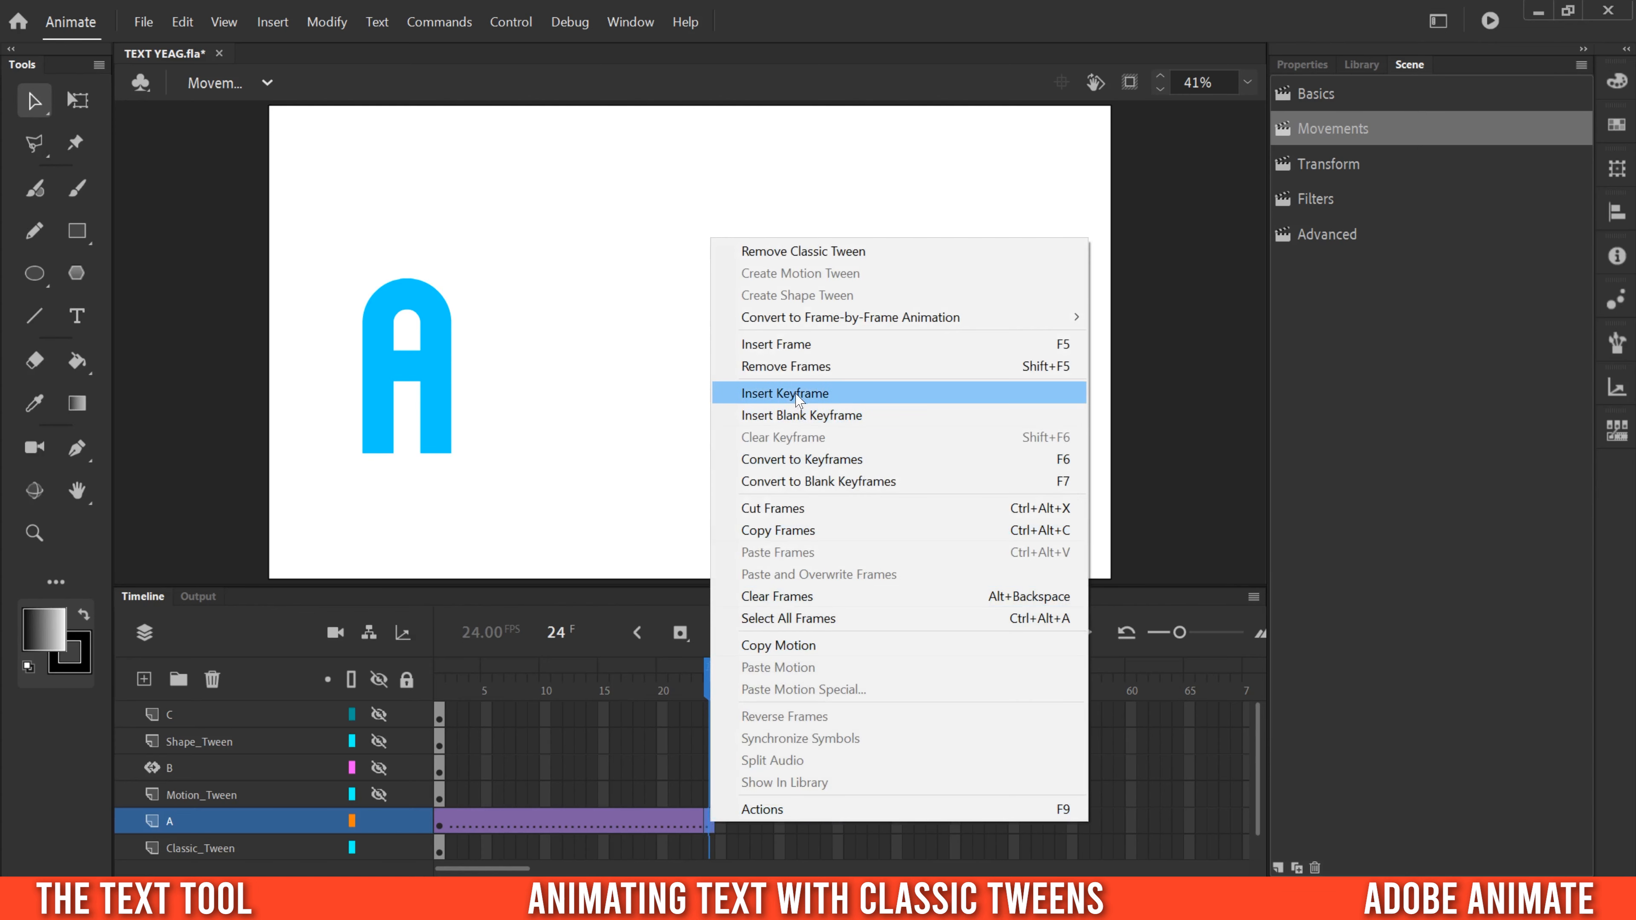
{"action": "left_click", "coordinate": [819, 396]}
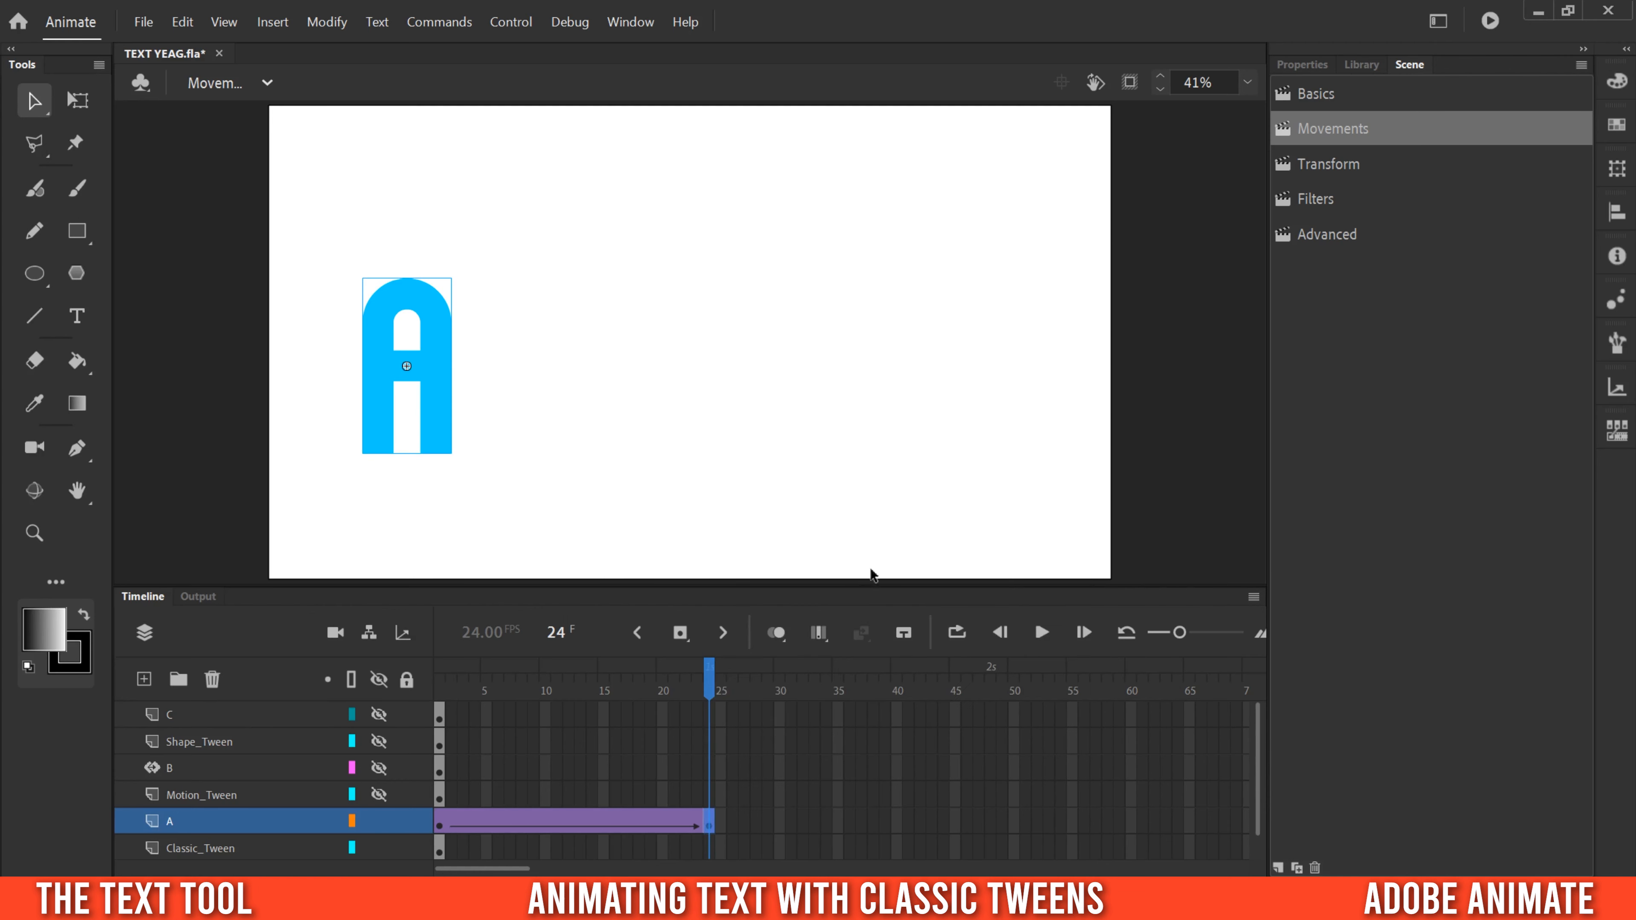
{"action": "left_click", "coordinate": [681, 633]}
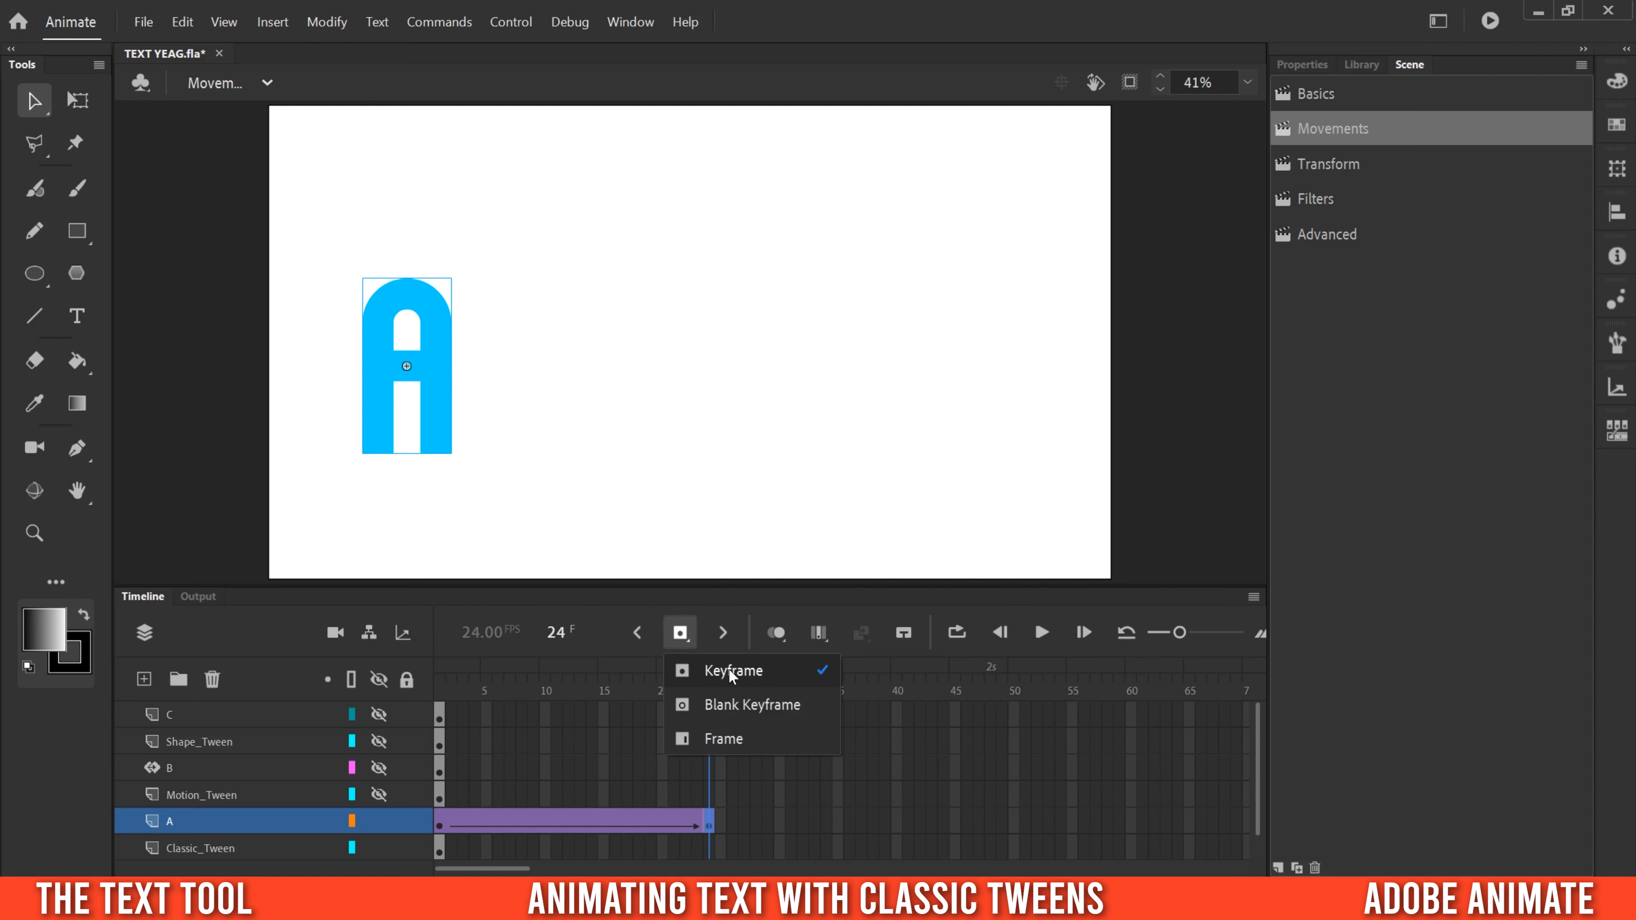
{"action": "left_click", "coordinate": [605, 619]}
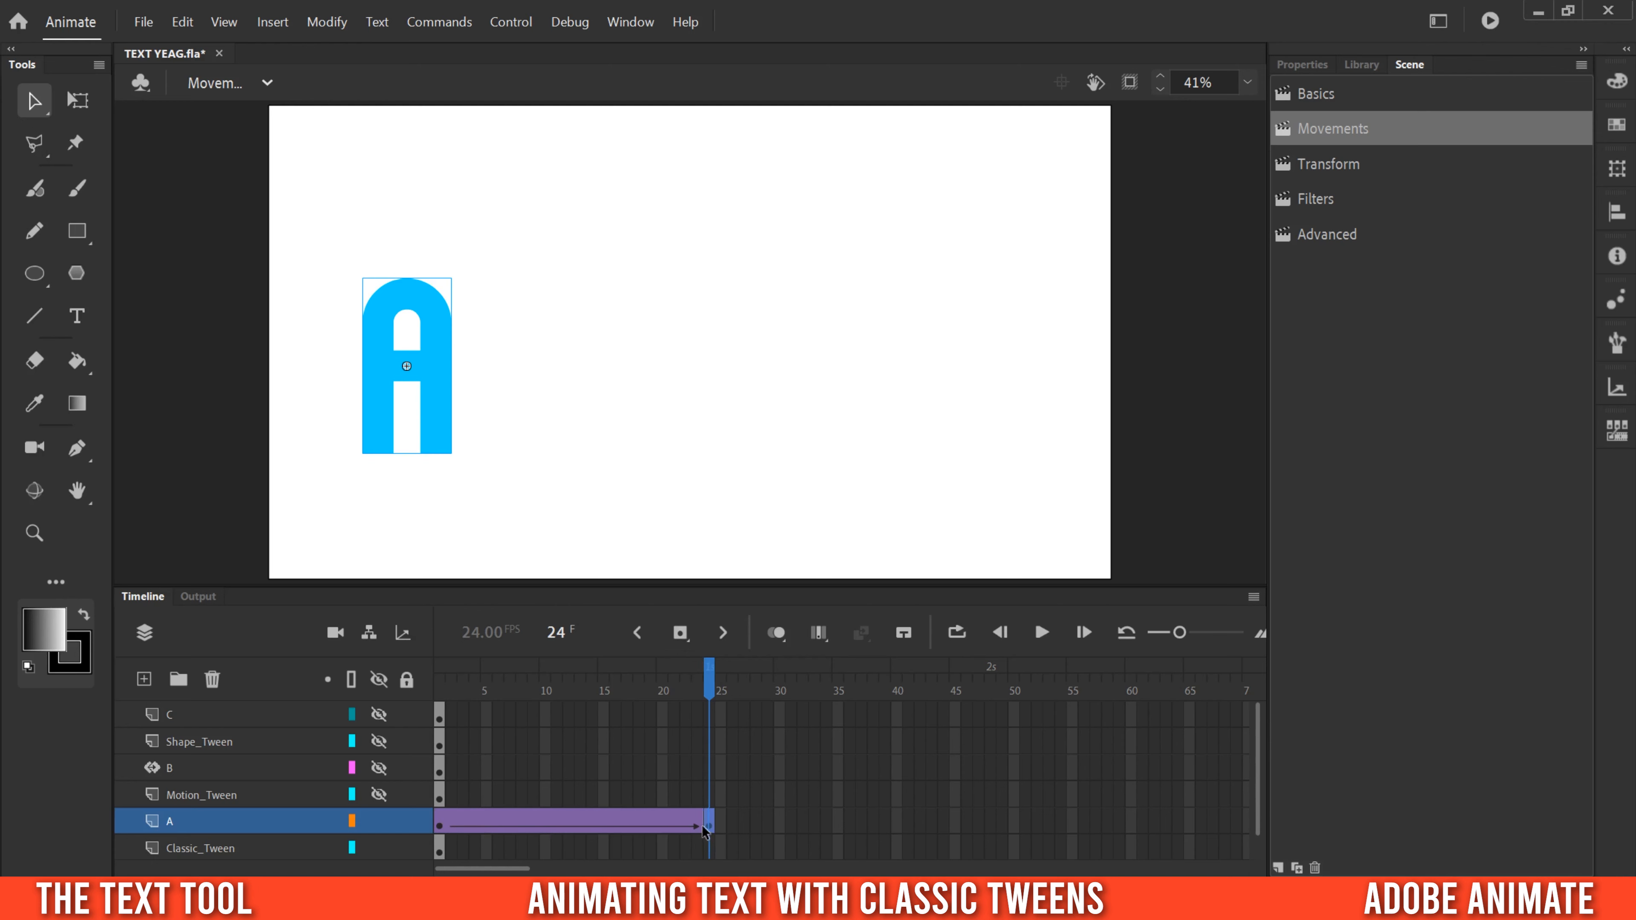
At layer A's frame 24 keyframe, move the A horizontally to the right side of the stage
{"action": "left_click_drag", "start_coordinate": [712, 692], "coordinate": [441, 689]}
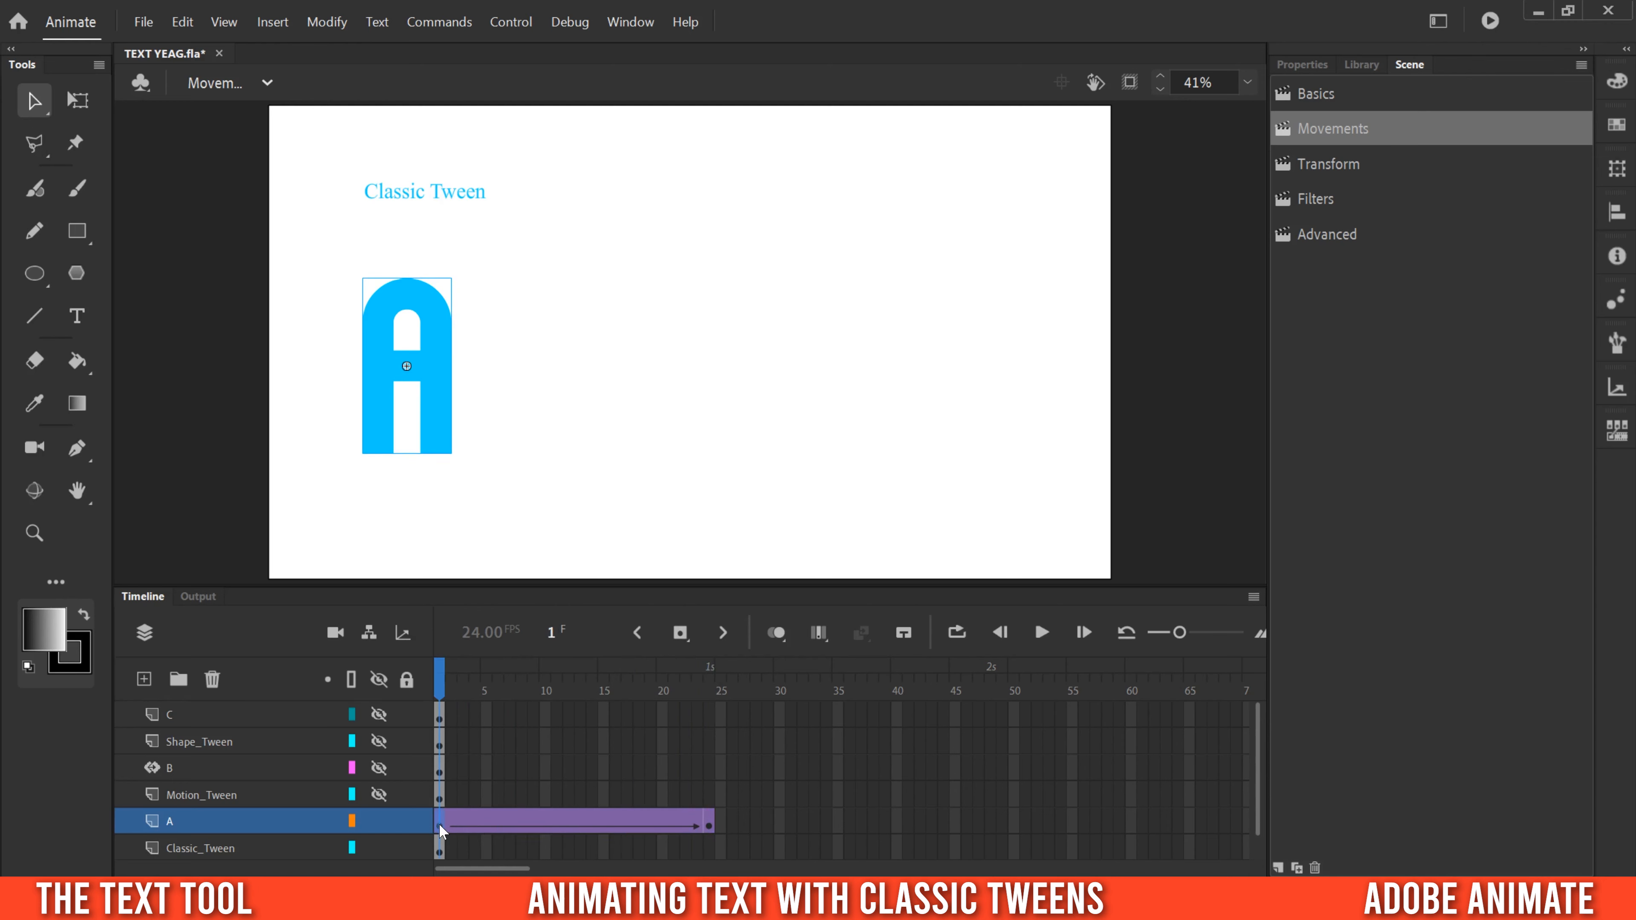
{"action": "left_click", "coordinate": [709, 825]}
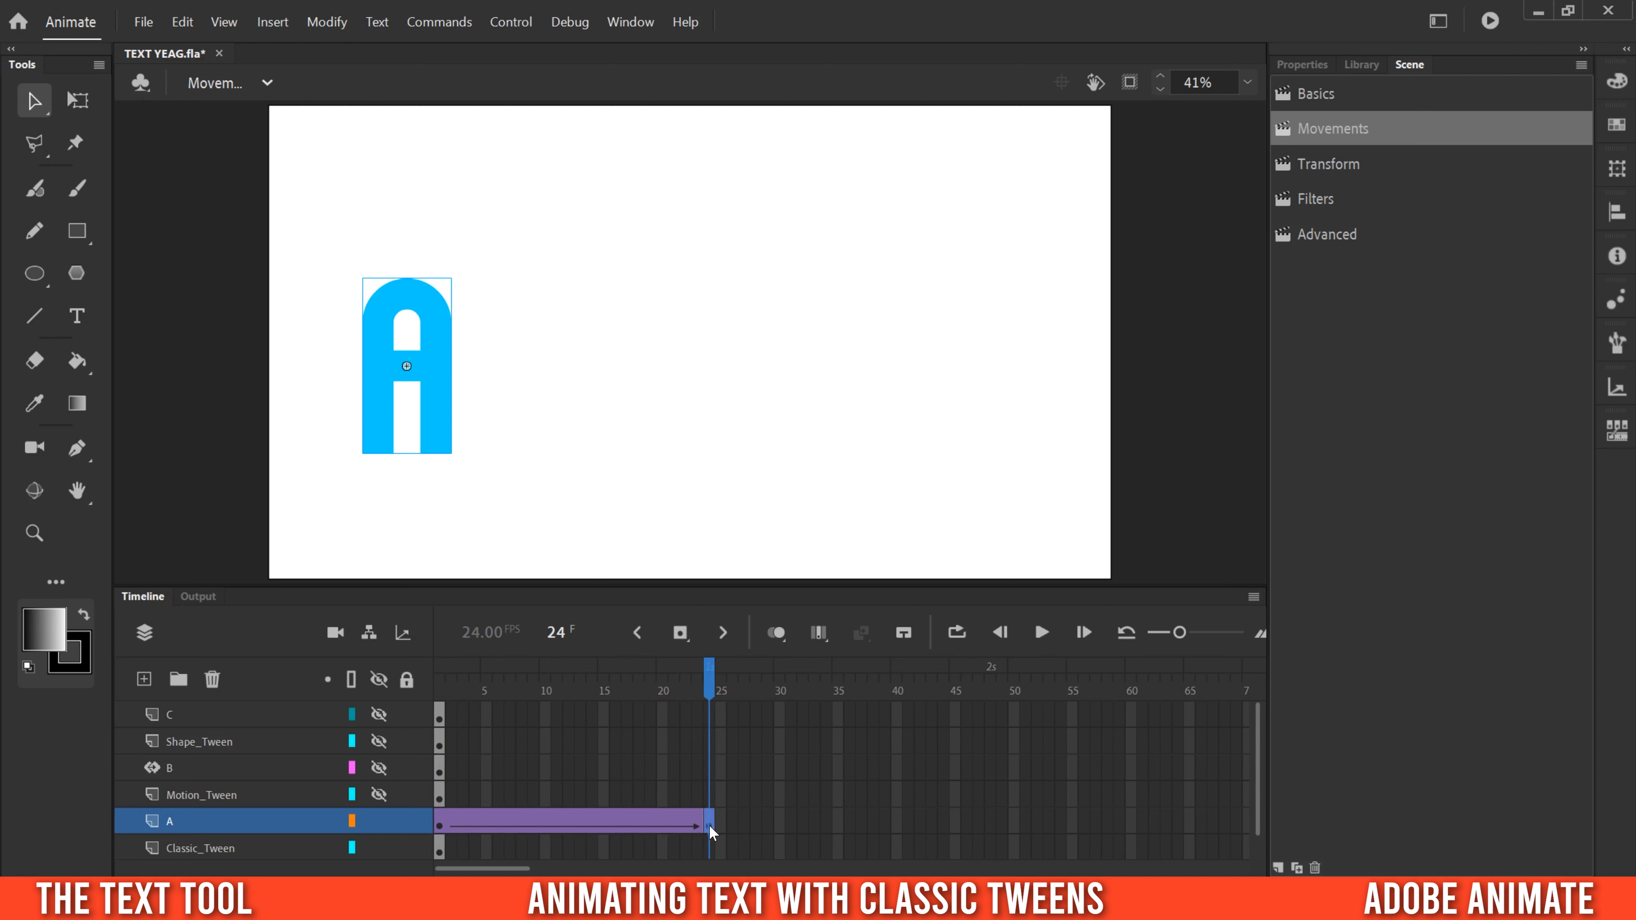
{"action": "left_click_drag", "start_coordinate": [436, 387], "coordinate": [1004, 387]}
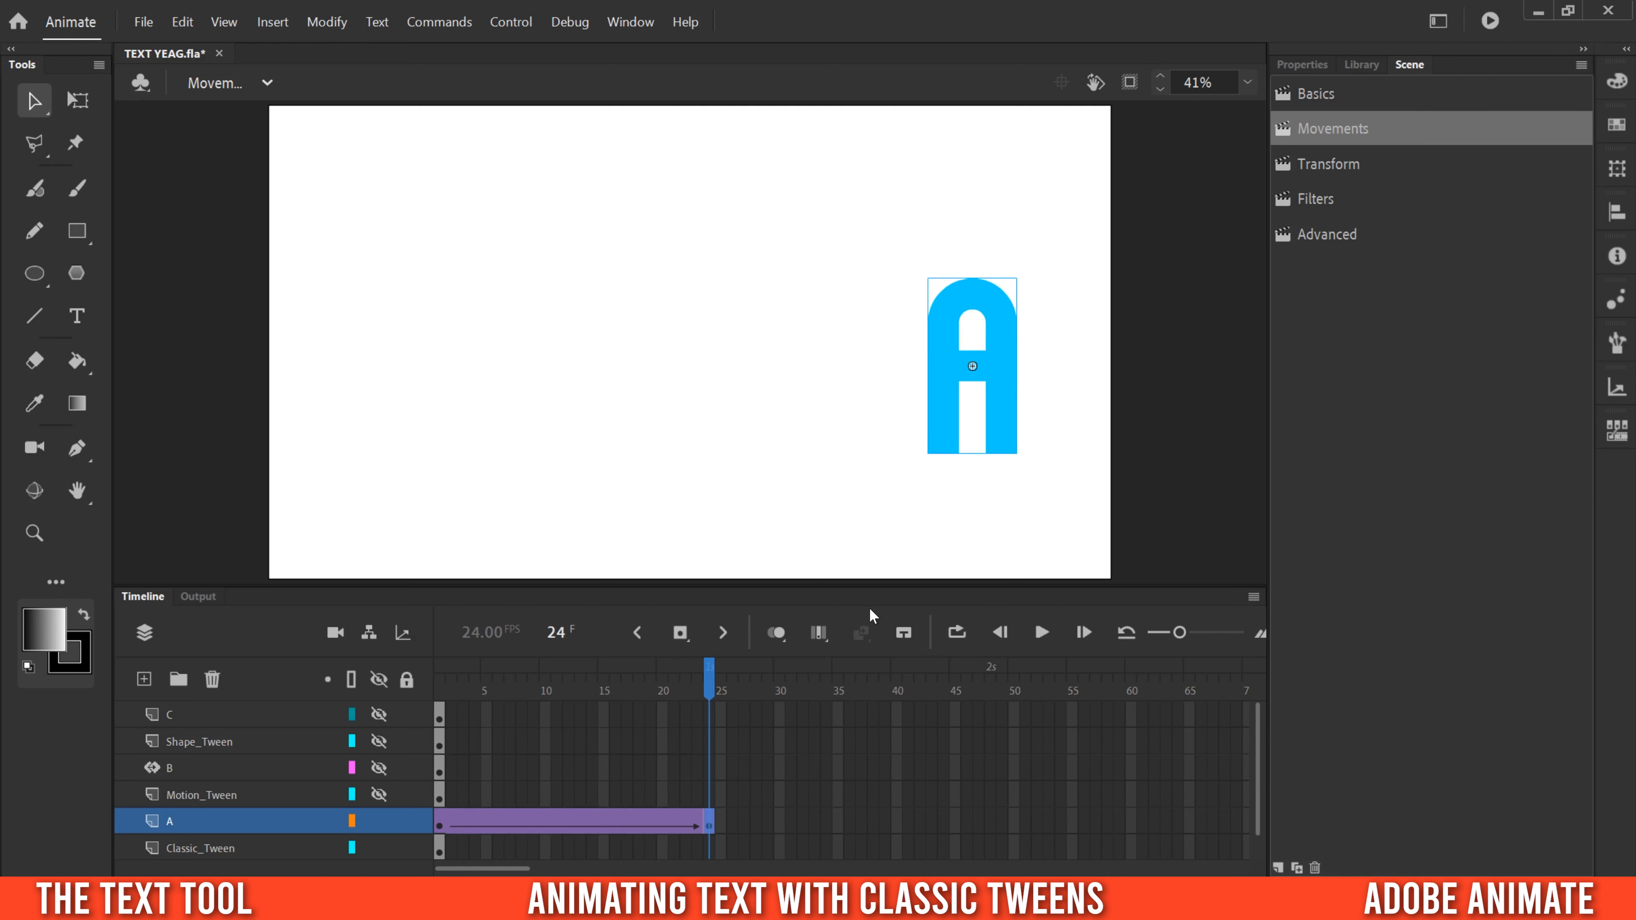
Play the A's classic tween from frame 1 and review its start and end keyframes
{"action": "left_click_drag", "start_coordinate": [711, 692], "coordinate": [420, 691]}
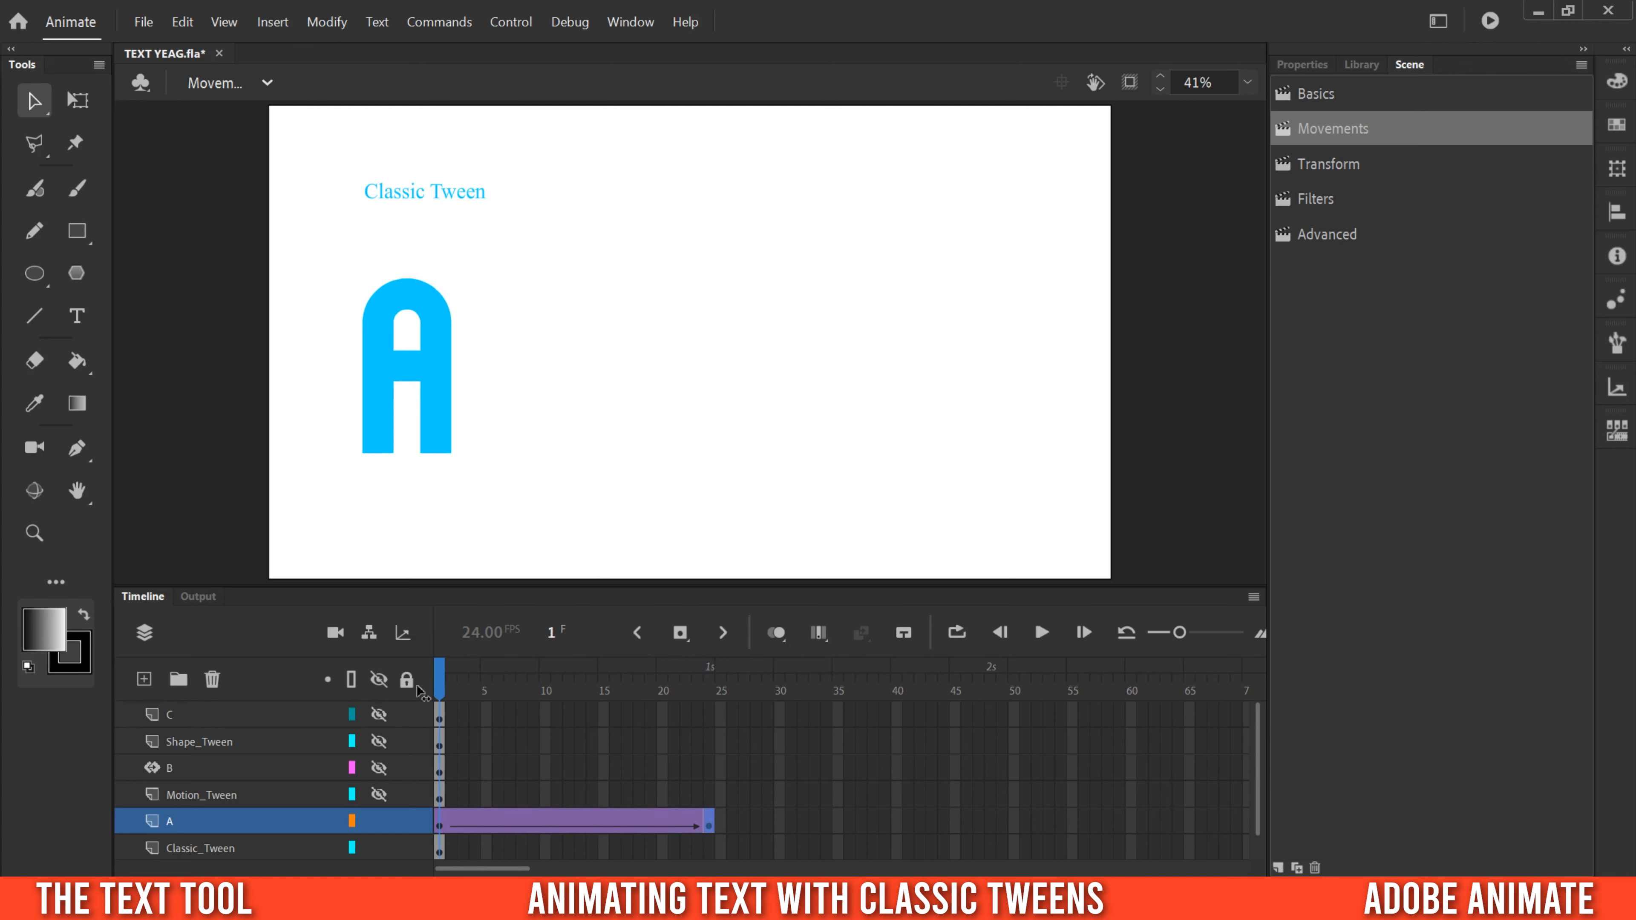
{"action": "left_click", "coordinate": [439, 825]}
{"action": "left_click", "coordinate": [1042, 634]}
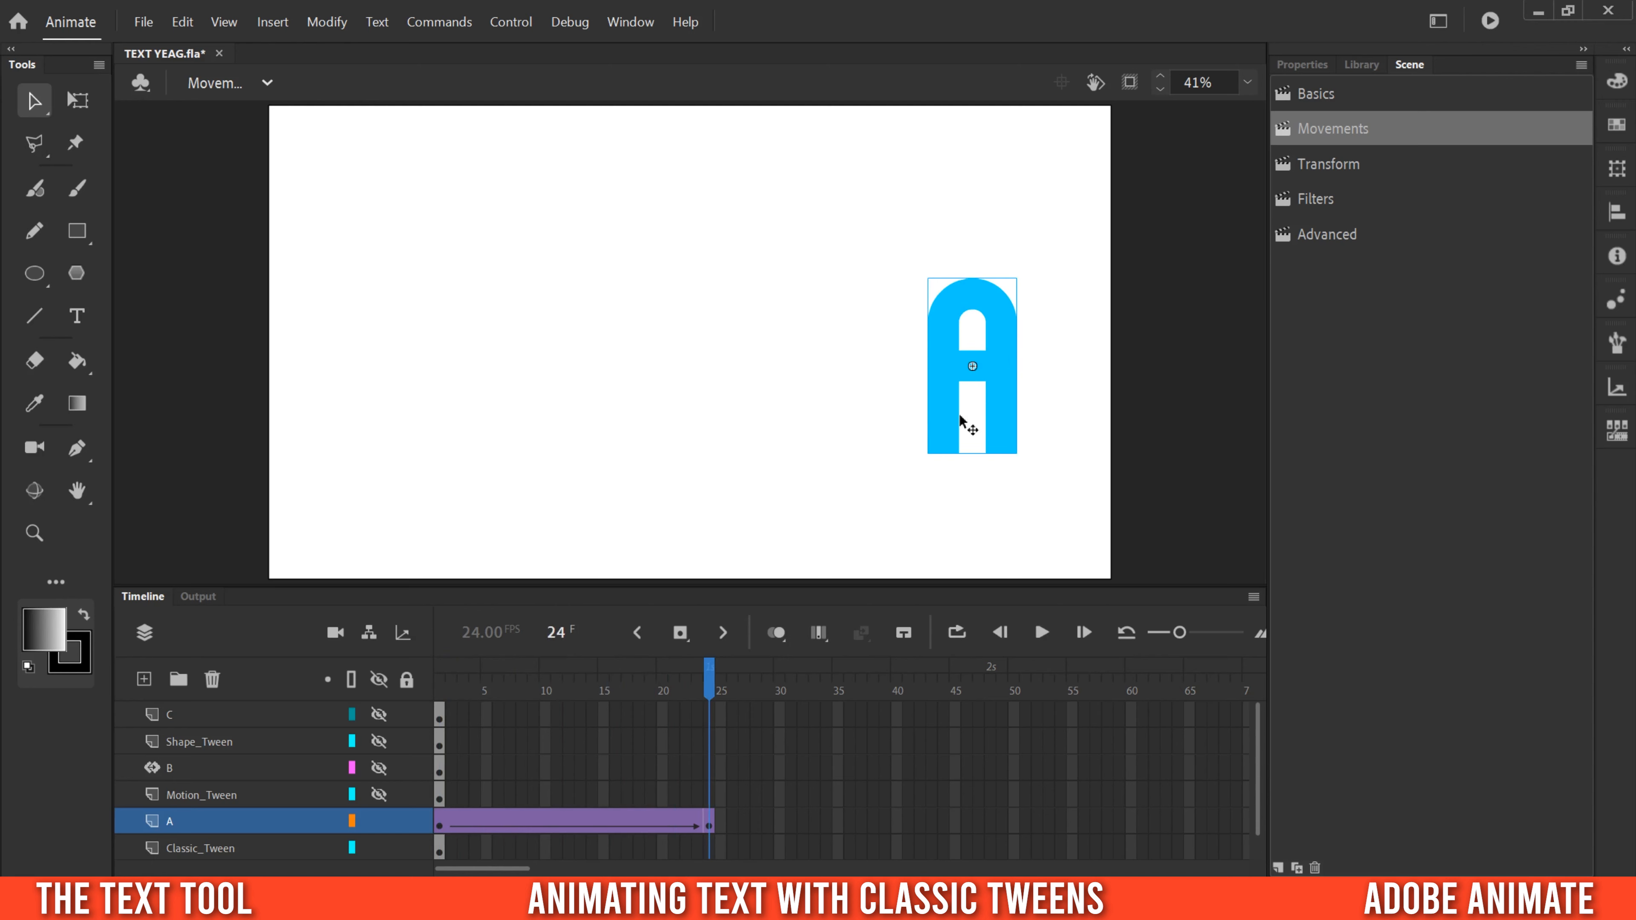
{"action": "left_click", "coordinate": [440, 827]}
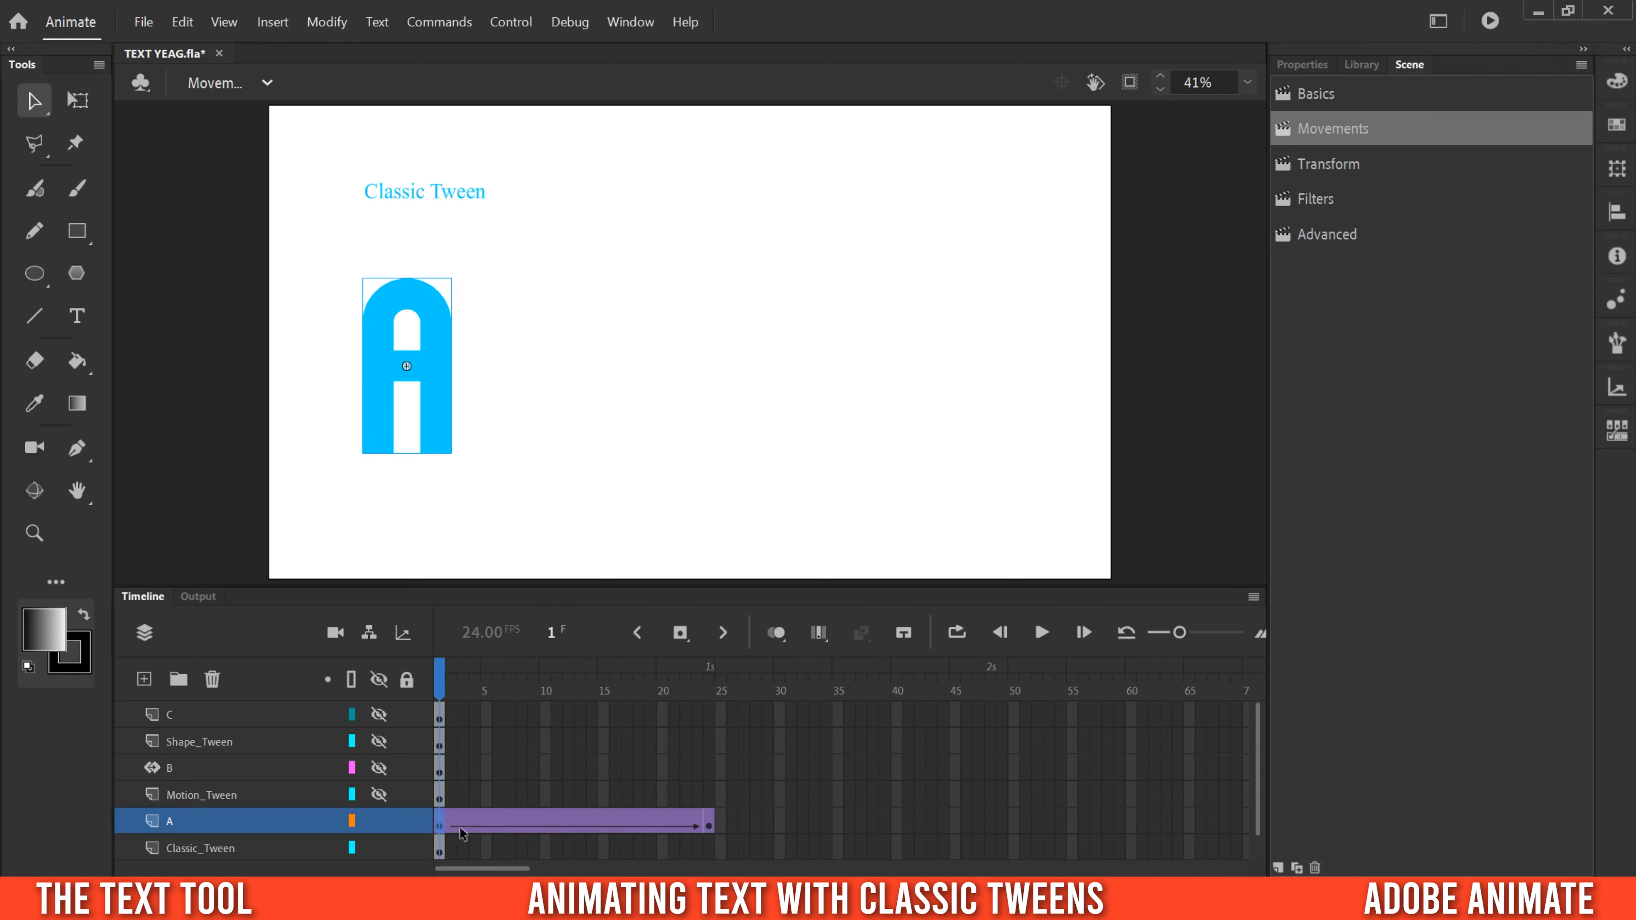
{"action": "left_click", "coordinate": [708, 827]}
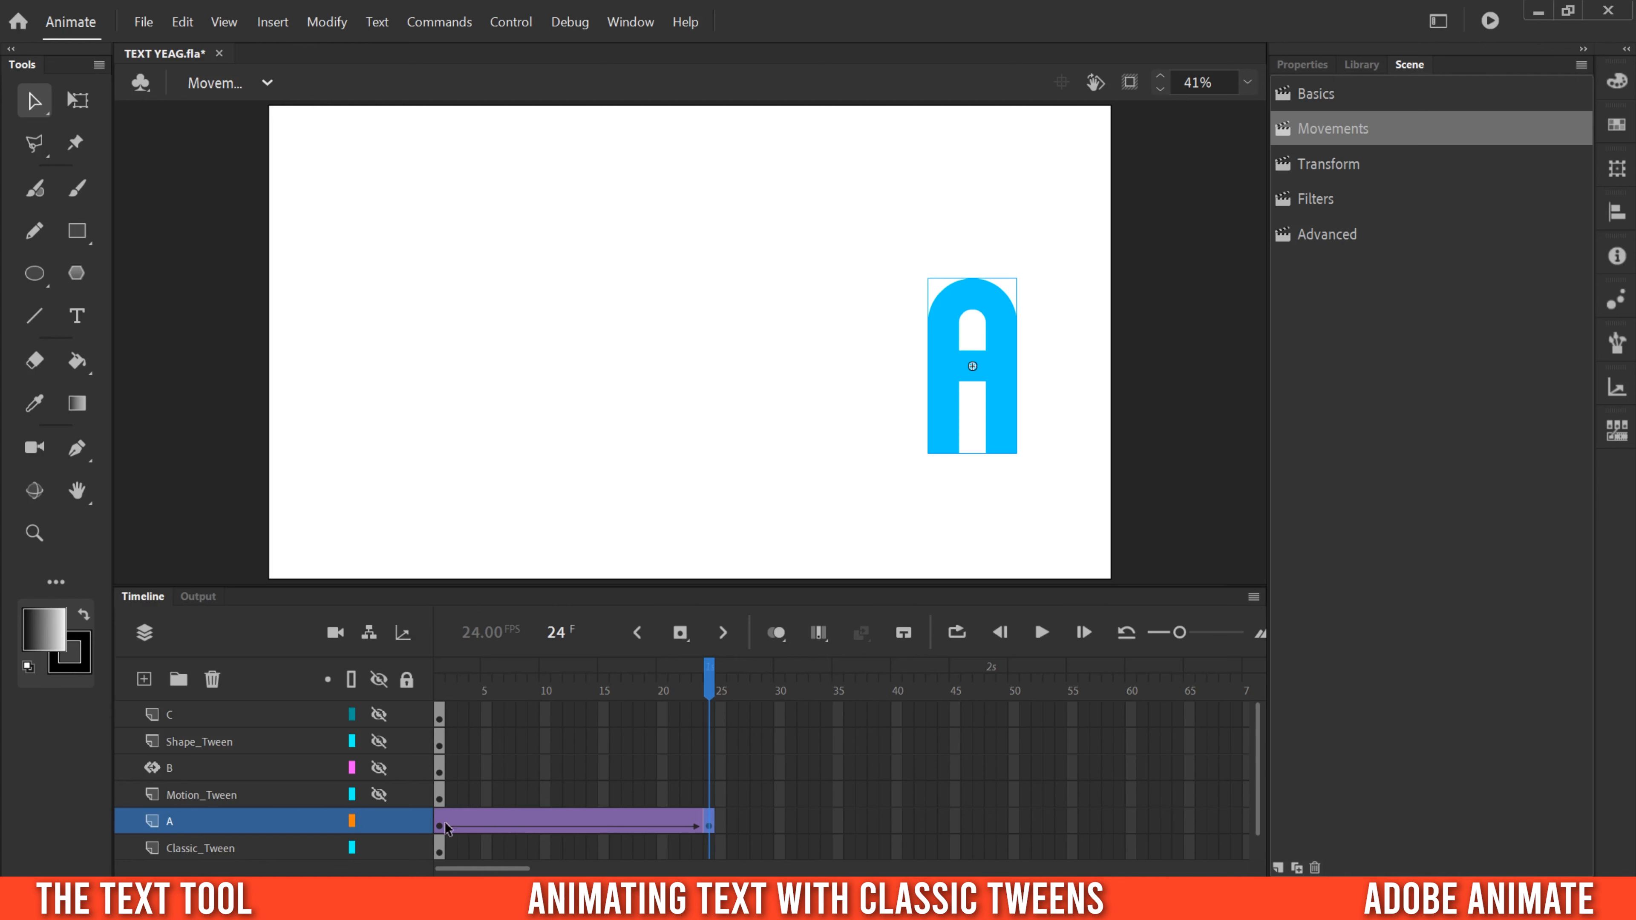
Insert a keyframe at frame 12 on layer A and move the A straight up to the top of the stage
{"action": "left_click", "coordinate": [568, 822]}
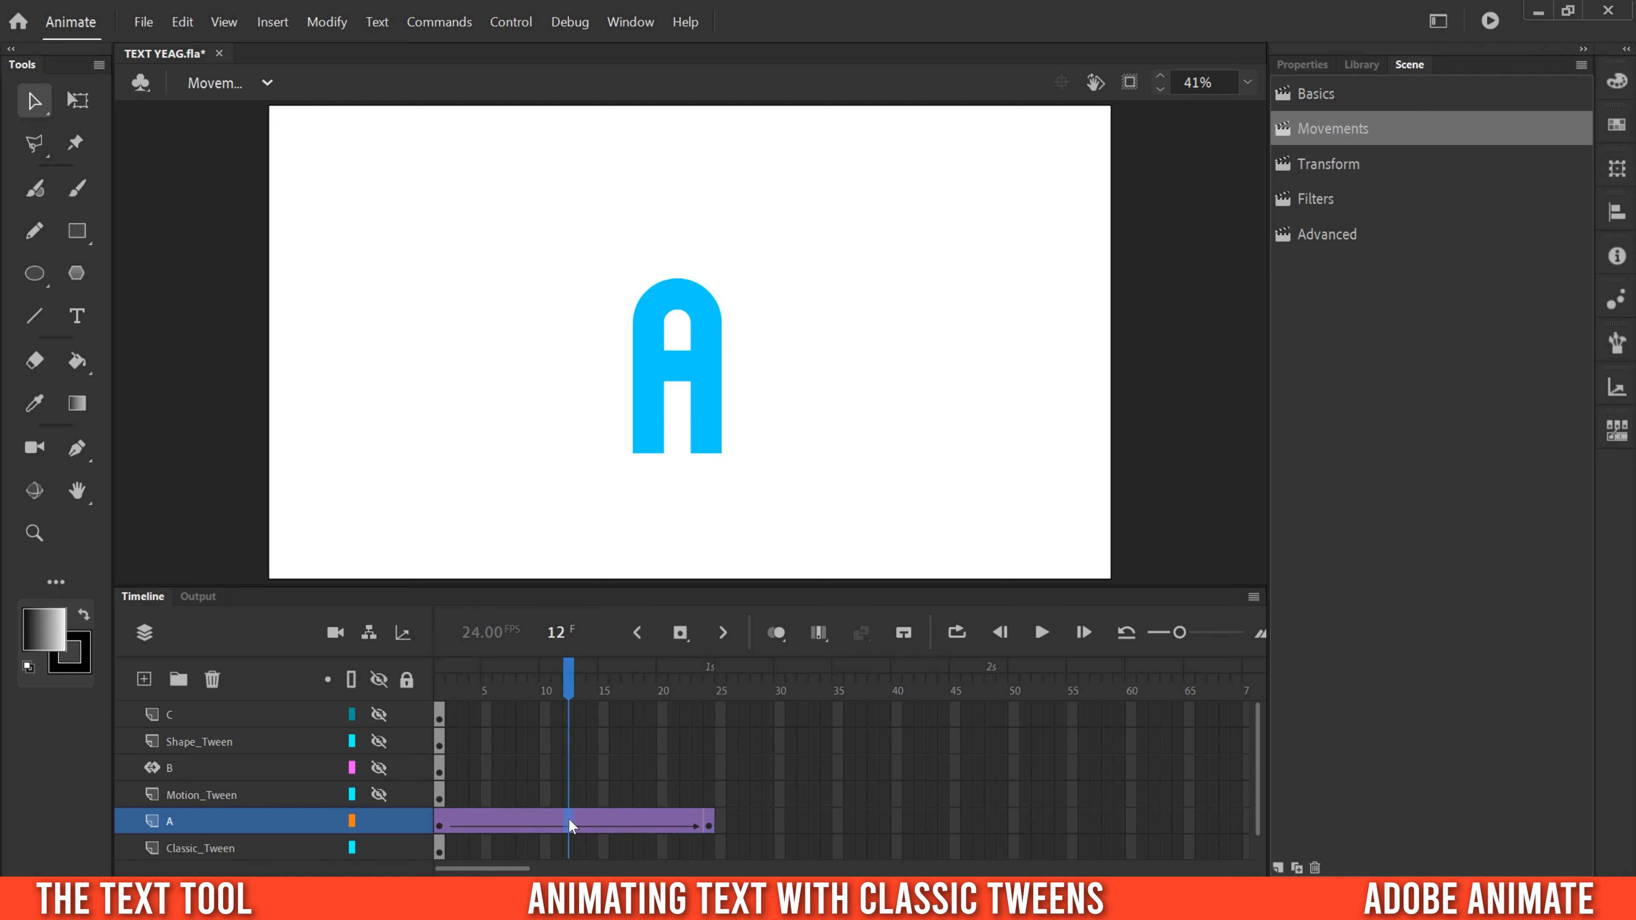
{"action": "left_click", "coordinate": [679, 633]}
{"action": "left_click_drag", "start_coordinate": [658, 425], "coordinate": [664, 272]}
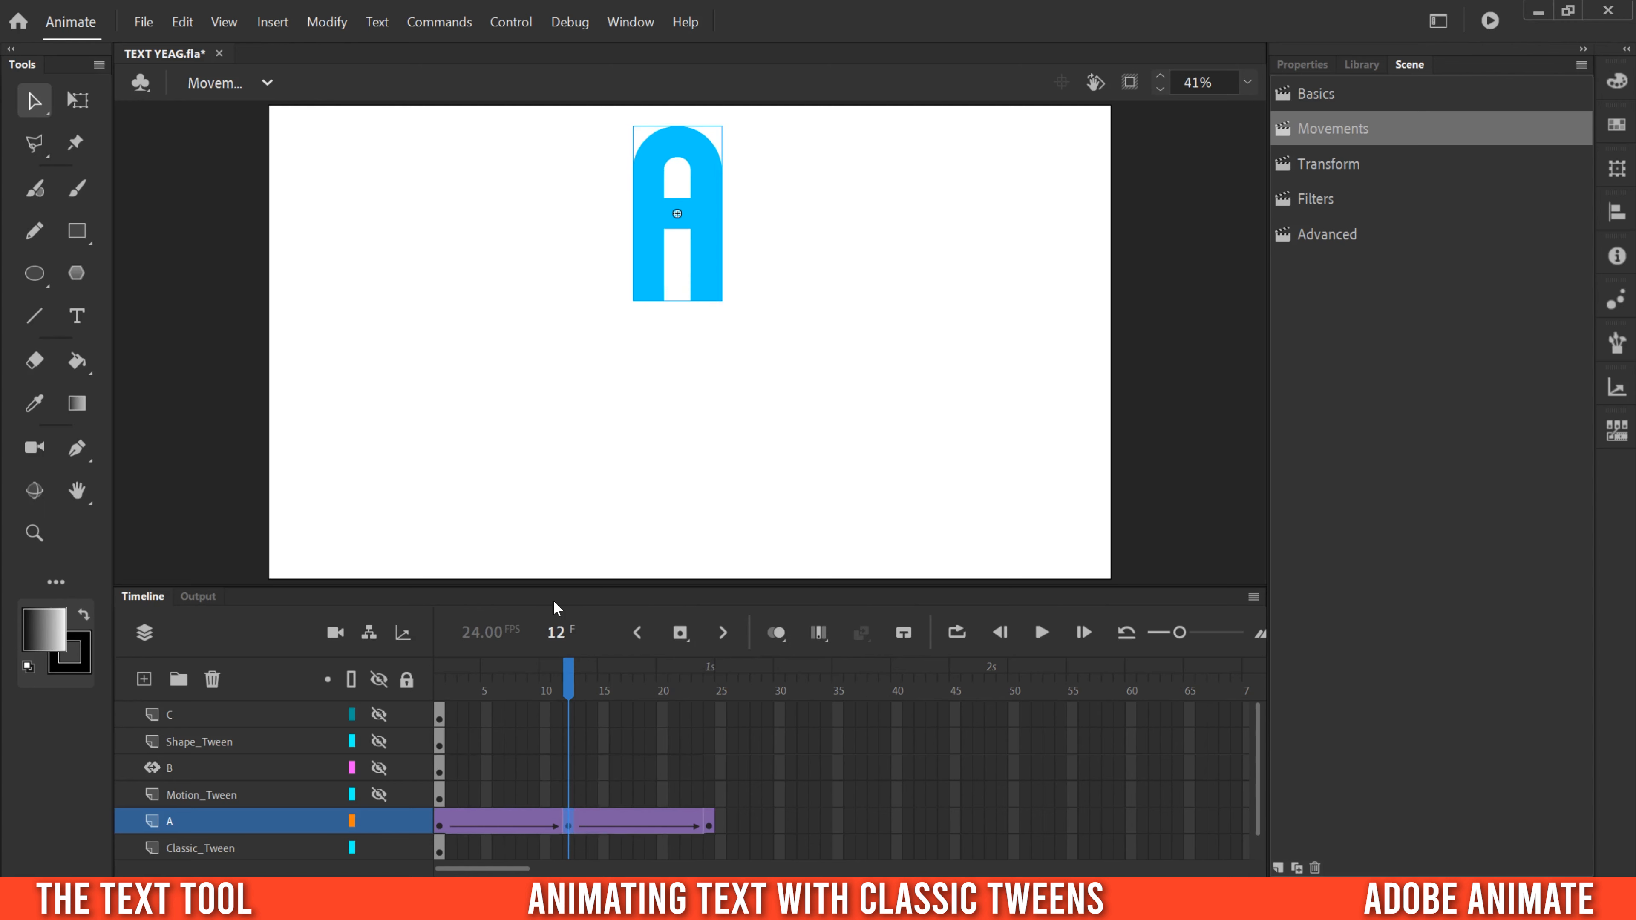
Play and scrub the A's classic tween from frame 1, and review its keyframes at frames 1 and 12
{"action": "left_click_drag", "start_coordinate": [547, 683], "coordinate": [397, 686]}
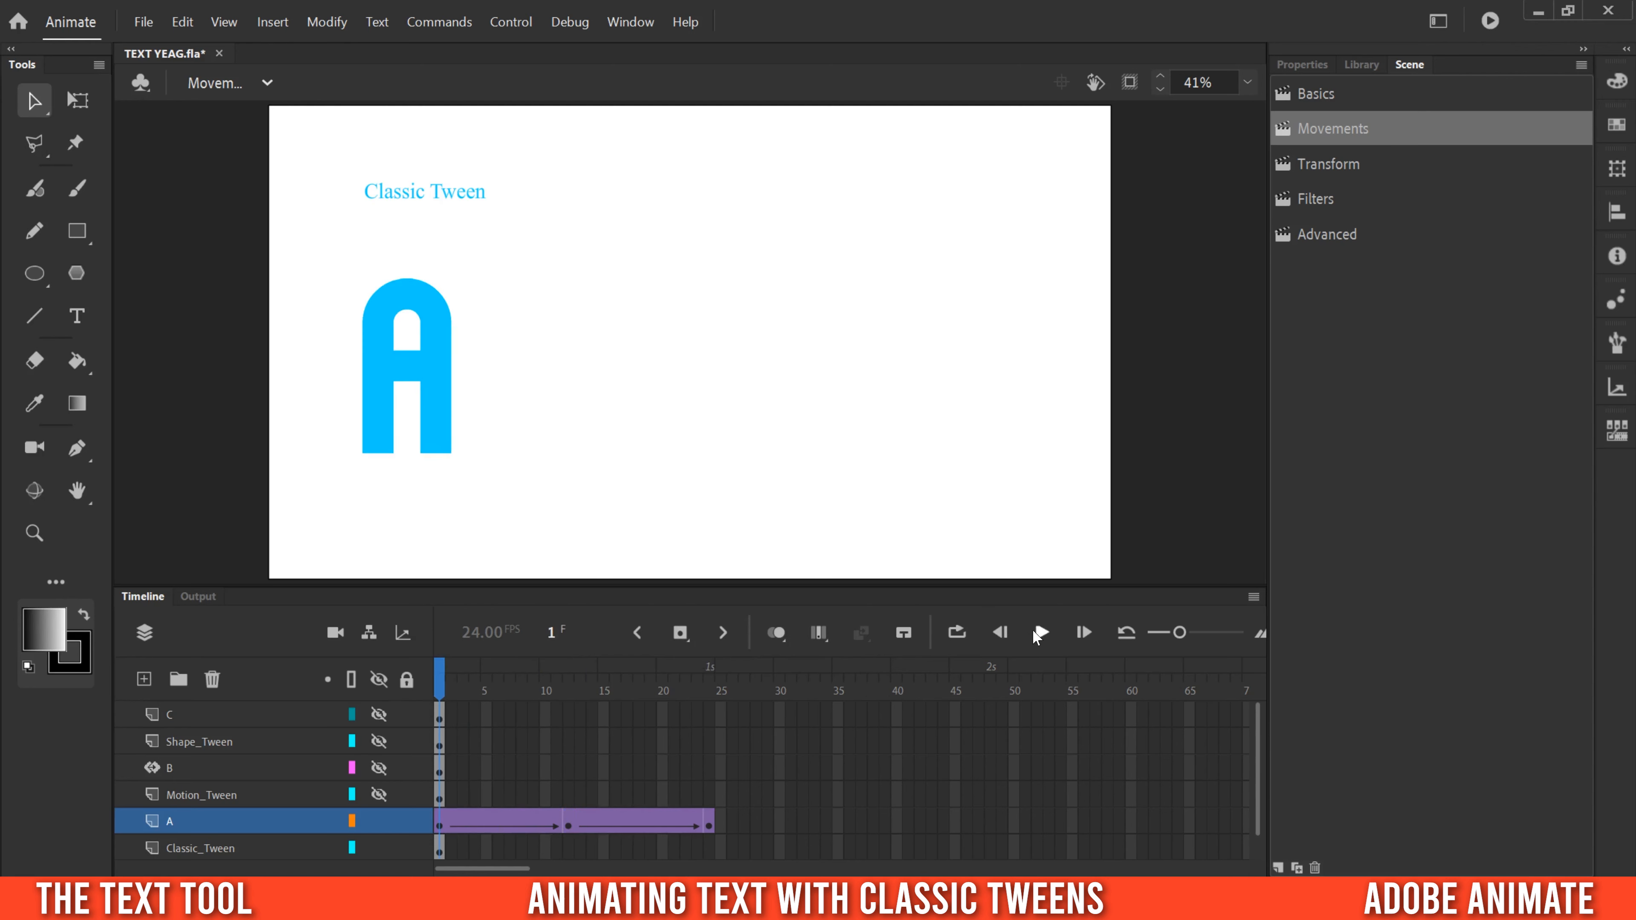
{"action": "left_click", "coordinate": [1042, 634]}
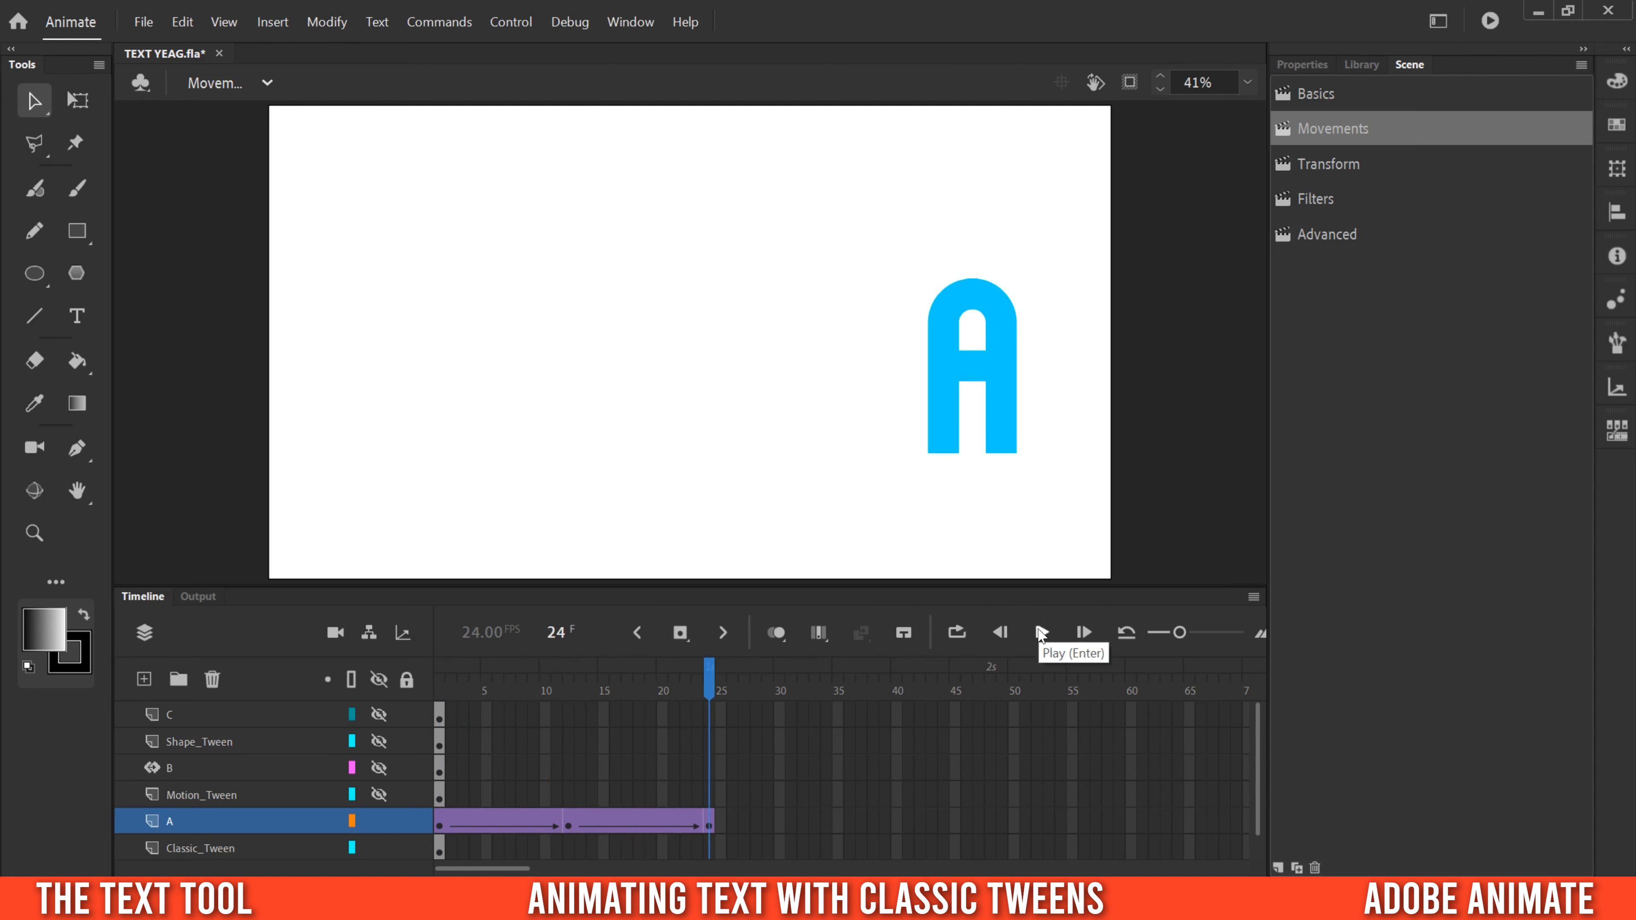
{"action": "left_click", "coordinate": [438, 701]}
{"action": "left_click_drag", "start_coordinate": [439, 701], "coordinate": [707, 733]}
{"action": "left_click", "coordinate": [438, 828]}
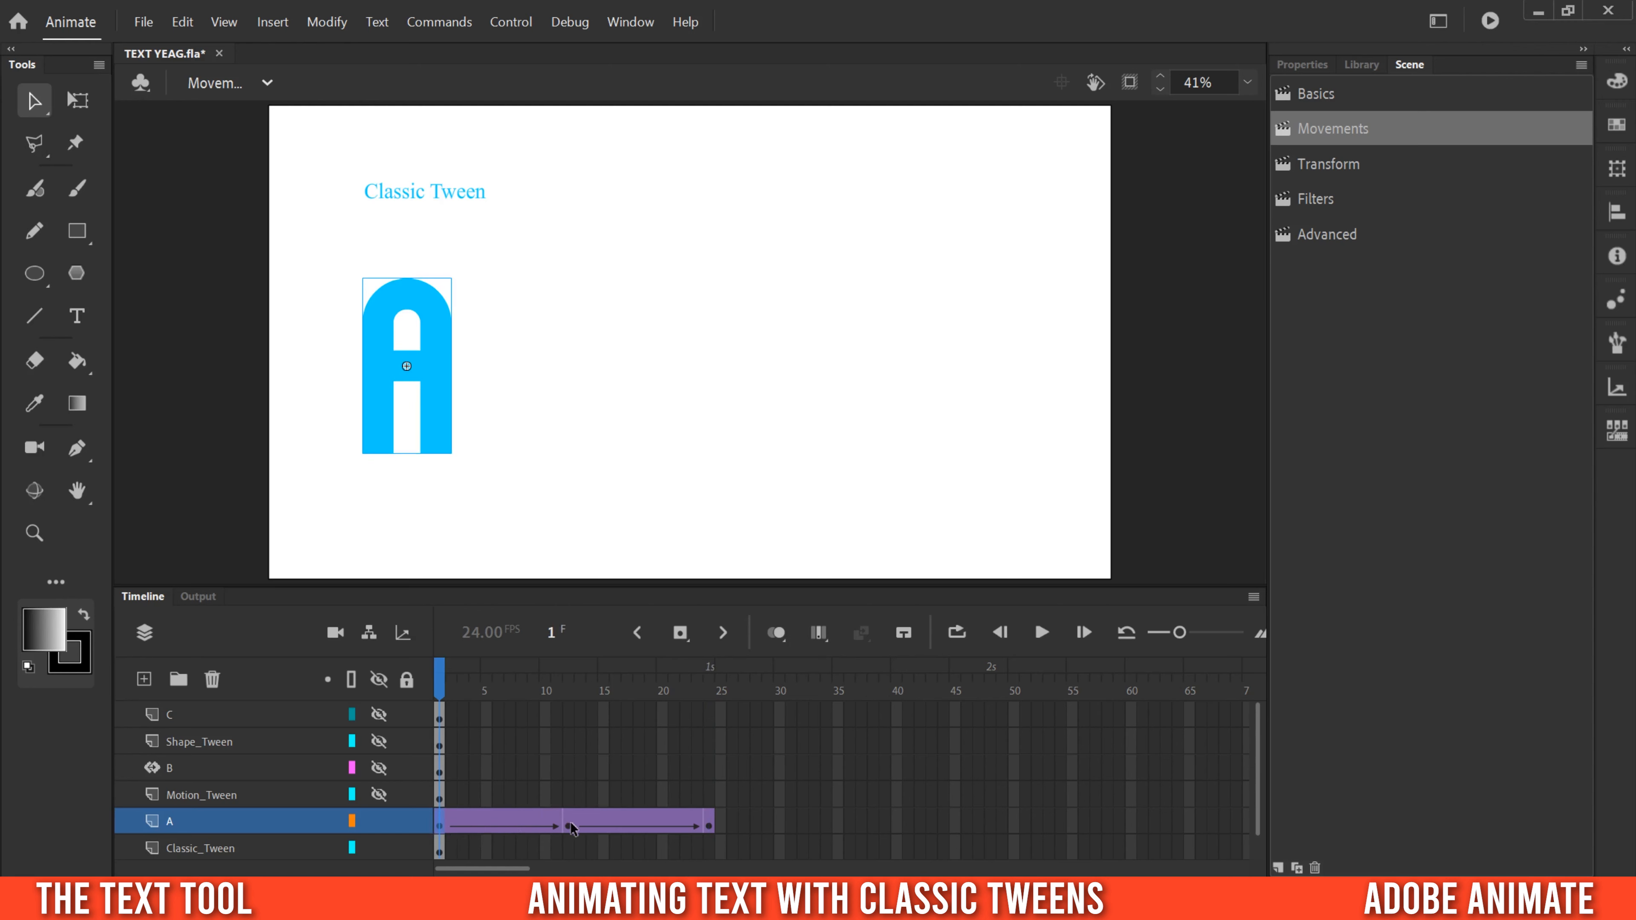
{"action": "left_click", "coordinate": [568, 825]}
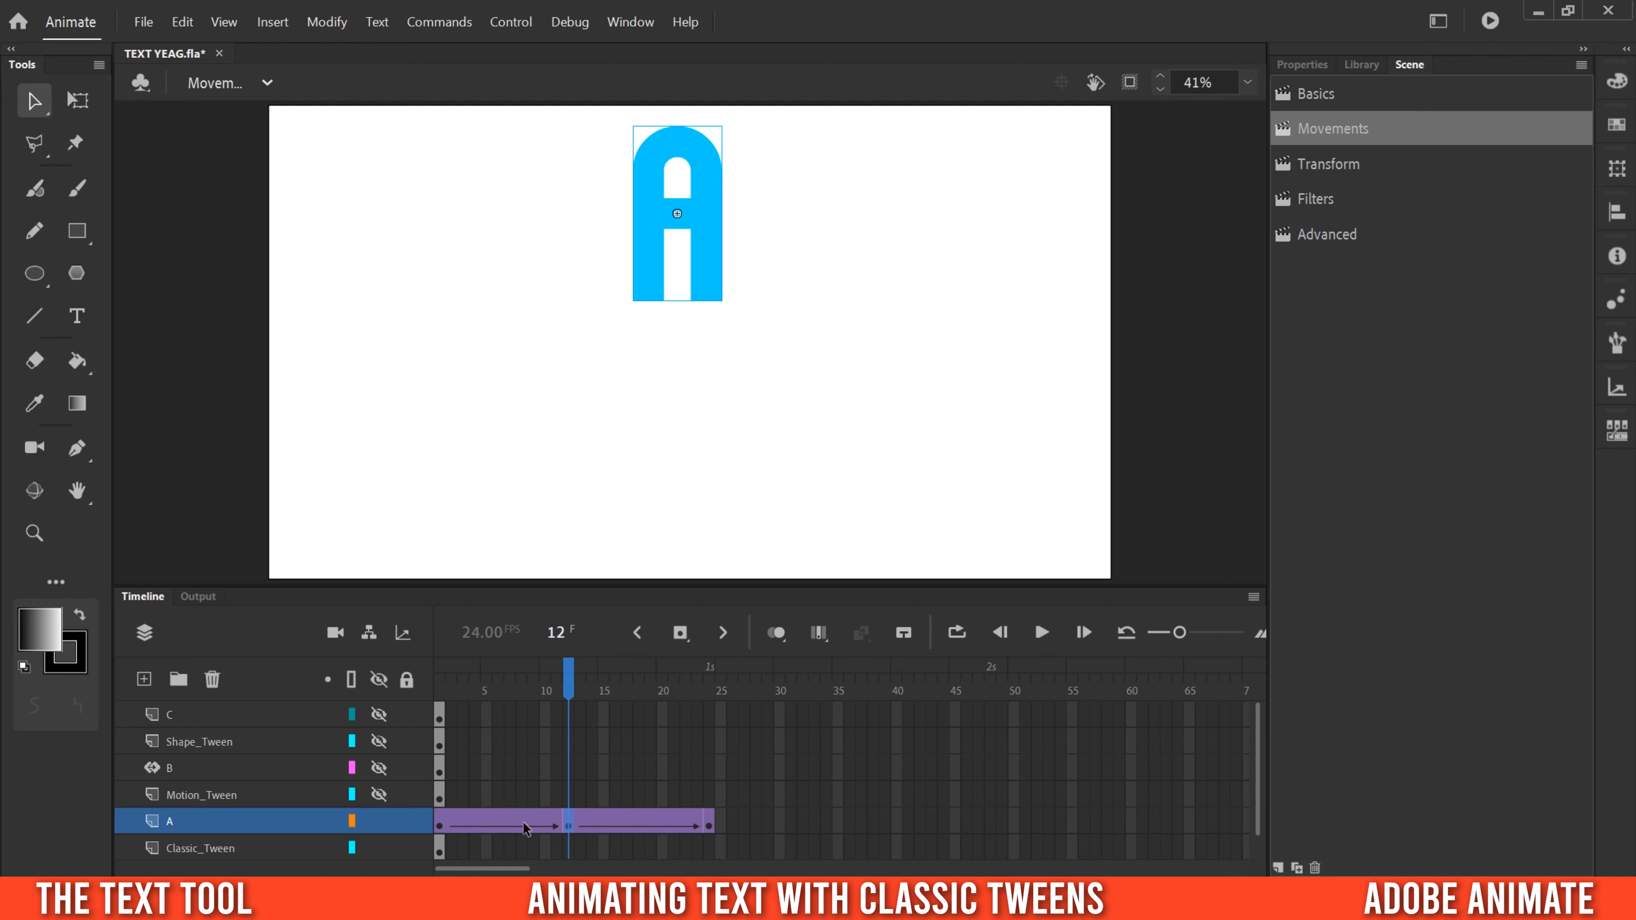
Move layer A's last keyframe from frame 24 to frame 48 and play the lengthened tween from frame 1
{"action": "left_click", "coordinate": [708, 827]}
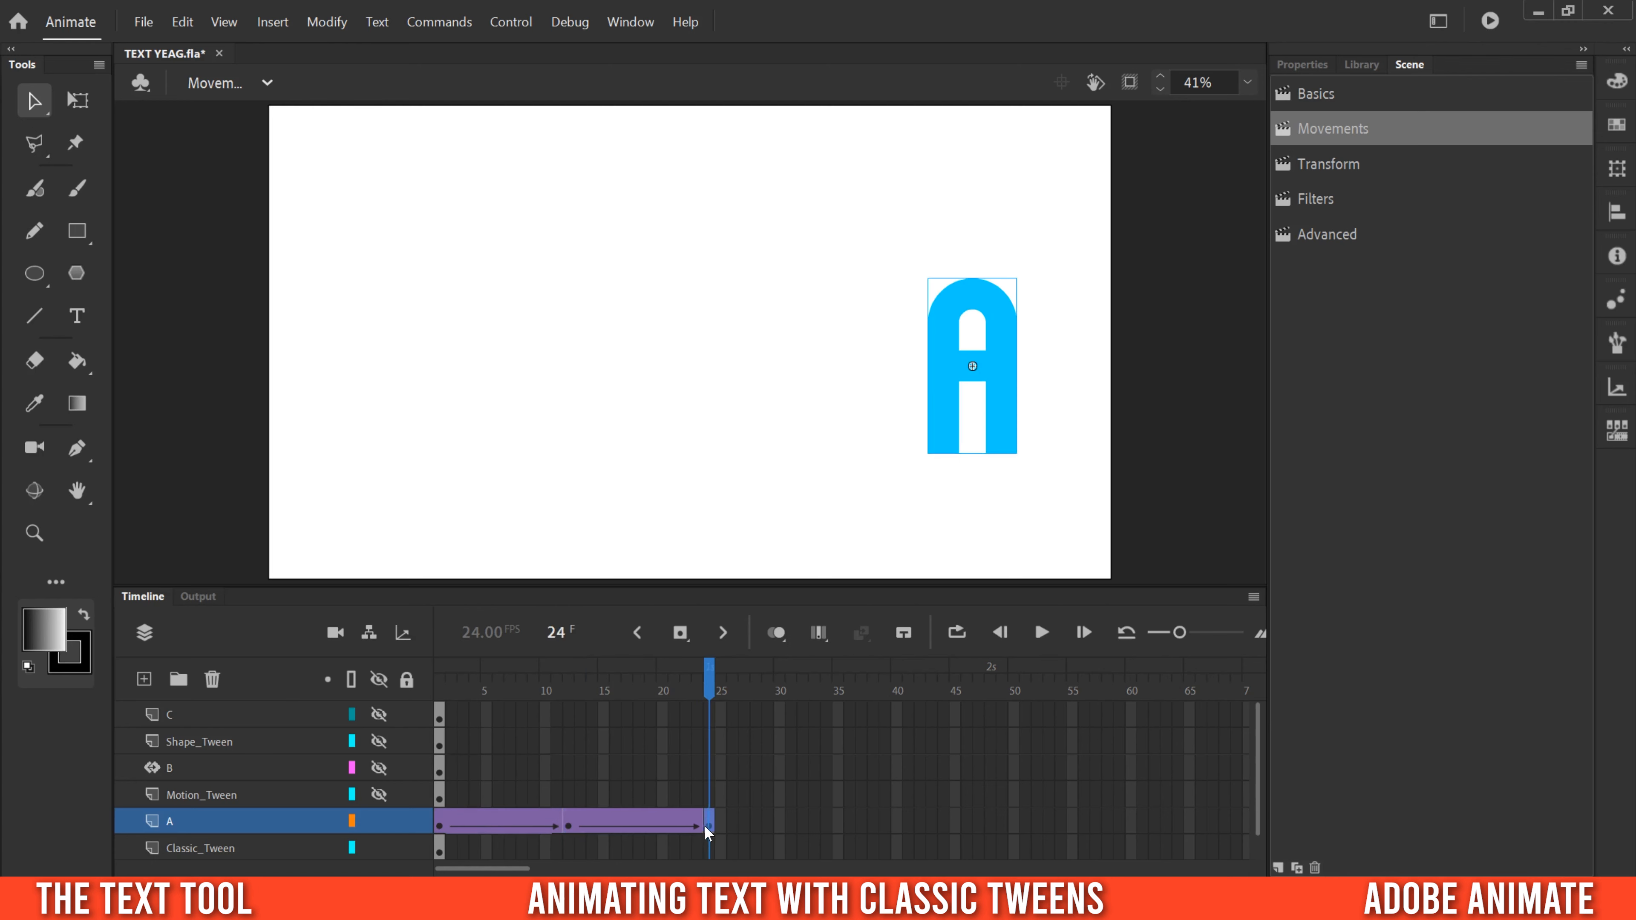
{"action": "left_click_drag", "start_coordinate": [707, 821], "coordinate": [990, 821]}
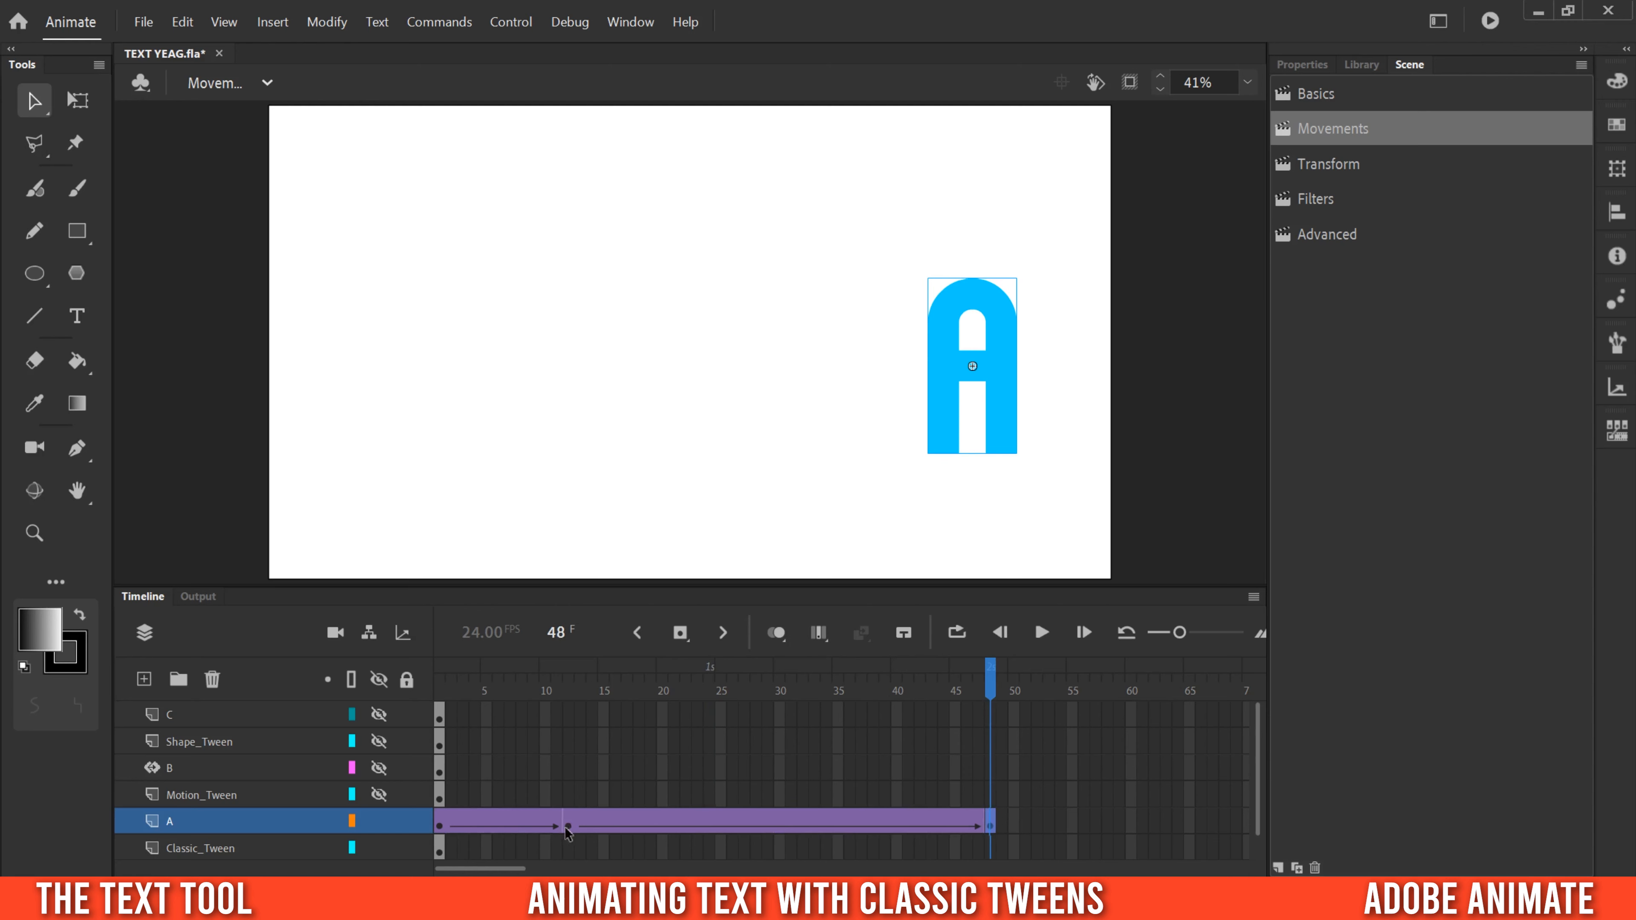
{"action": "left_click_drag", "start_coordinate": [809, 675], "coordinate": [425, 671]}
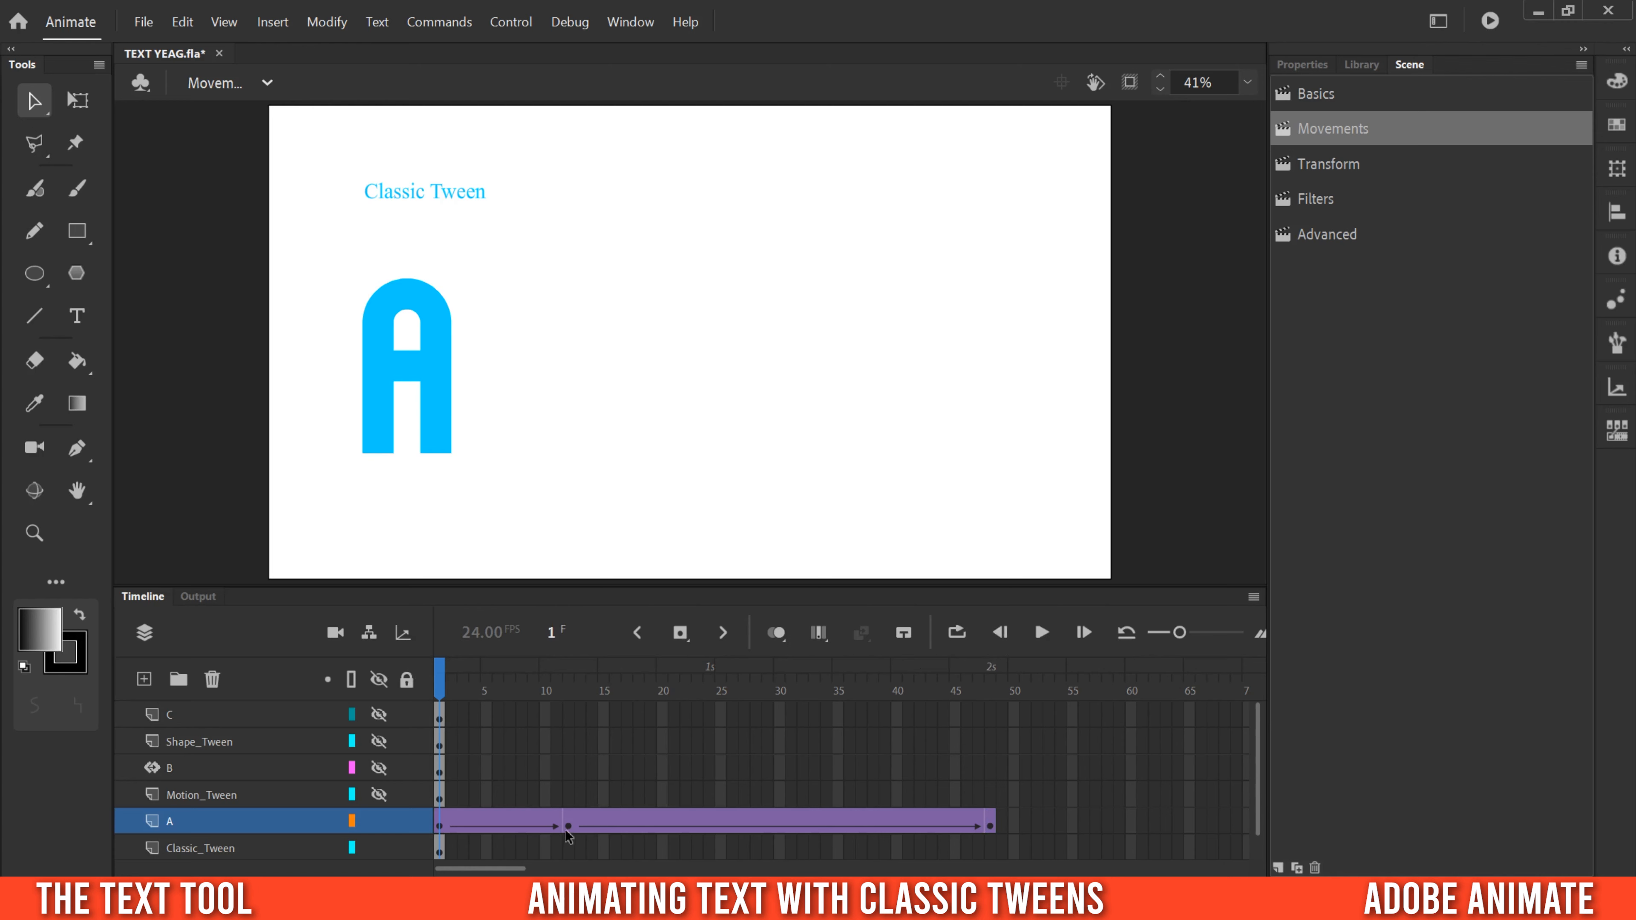
{"action": "left_click", "coordinate": [1041, 633]}
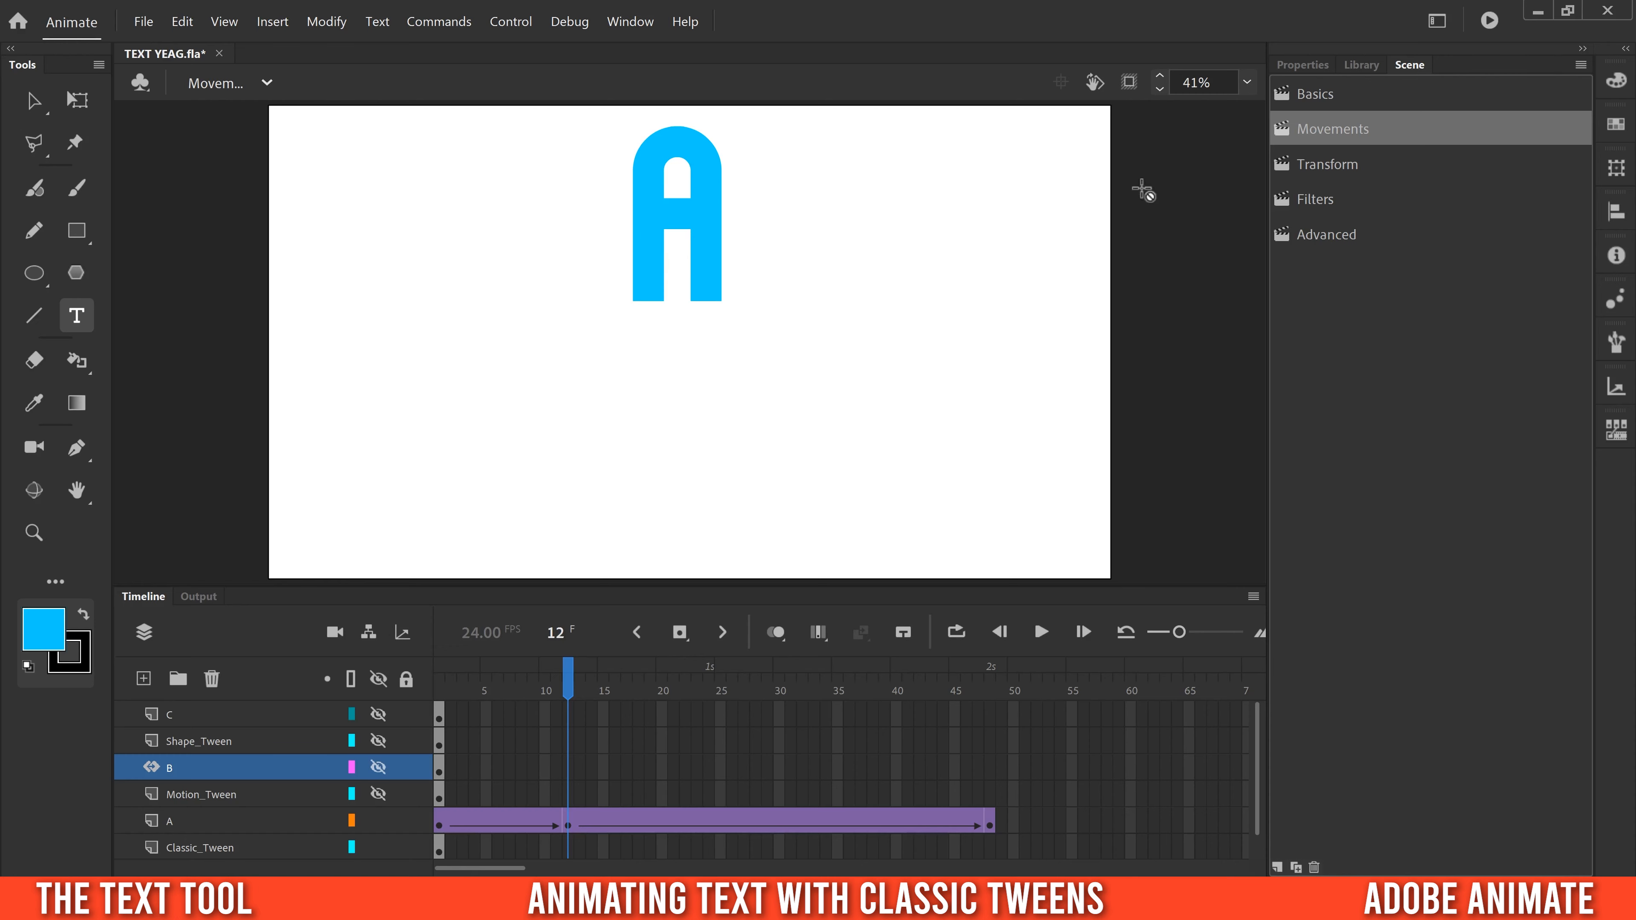
Look at the styled letters in the Basics scene and return to the Movements scene
{"action": "left_click", "coordinate": [1343, 98]}
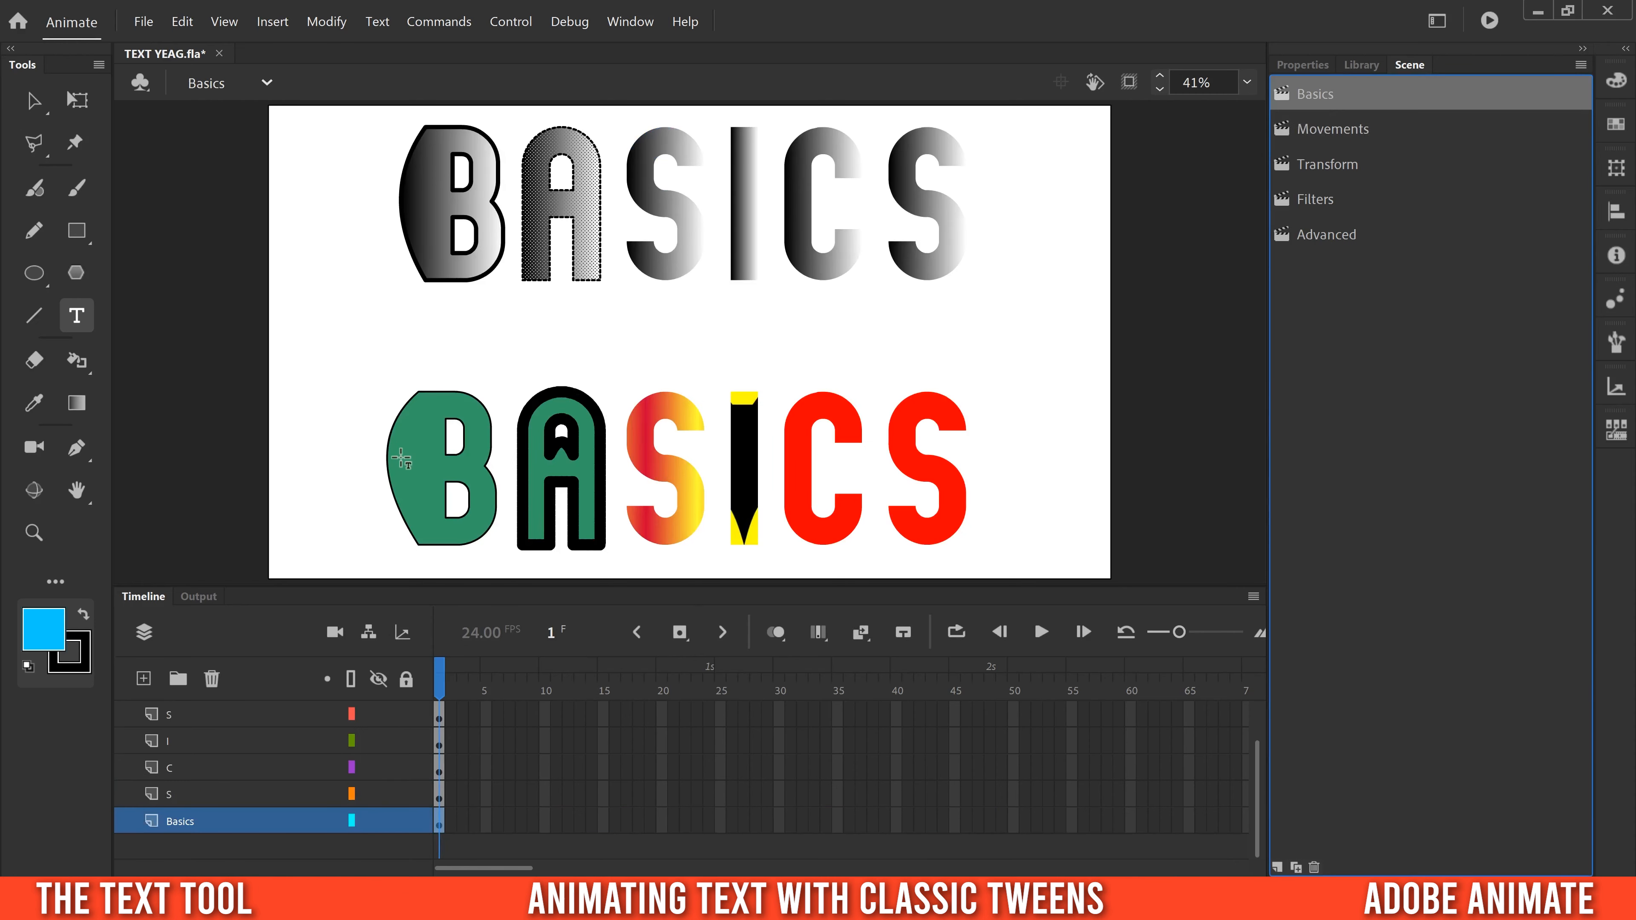
{"action": "left_click", "coordinate": [1332, 129]}
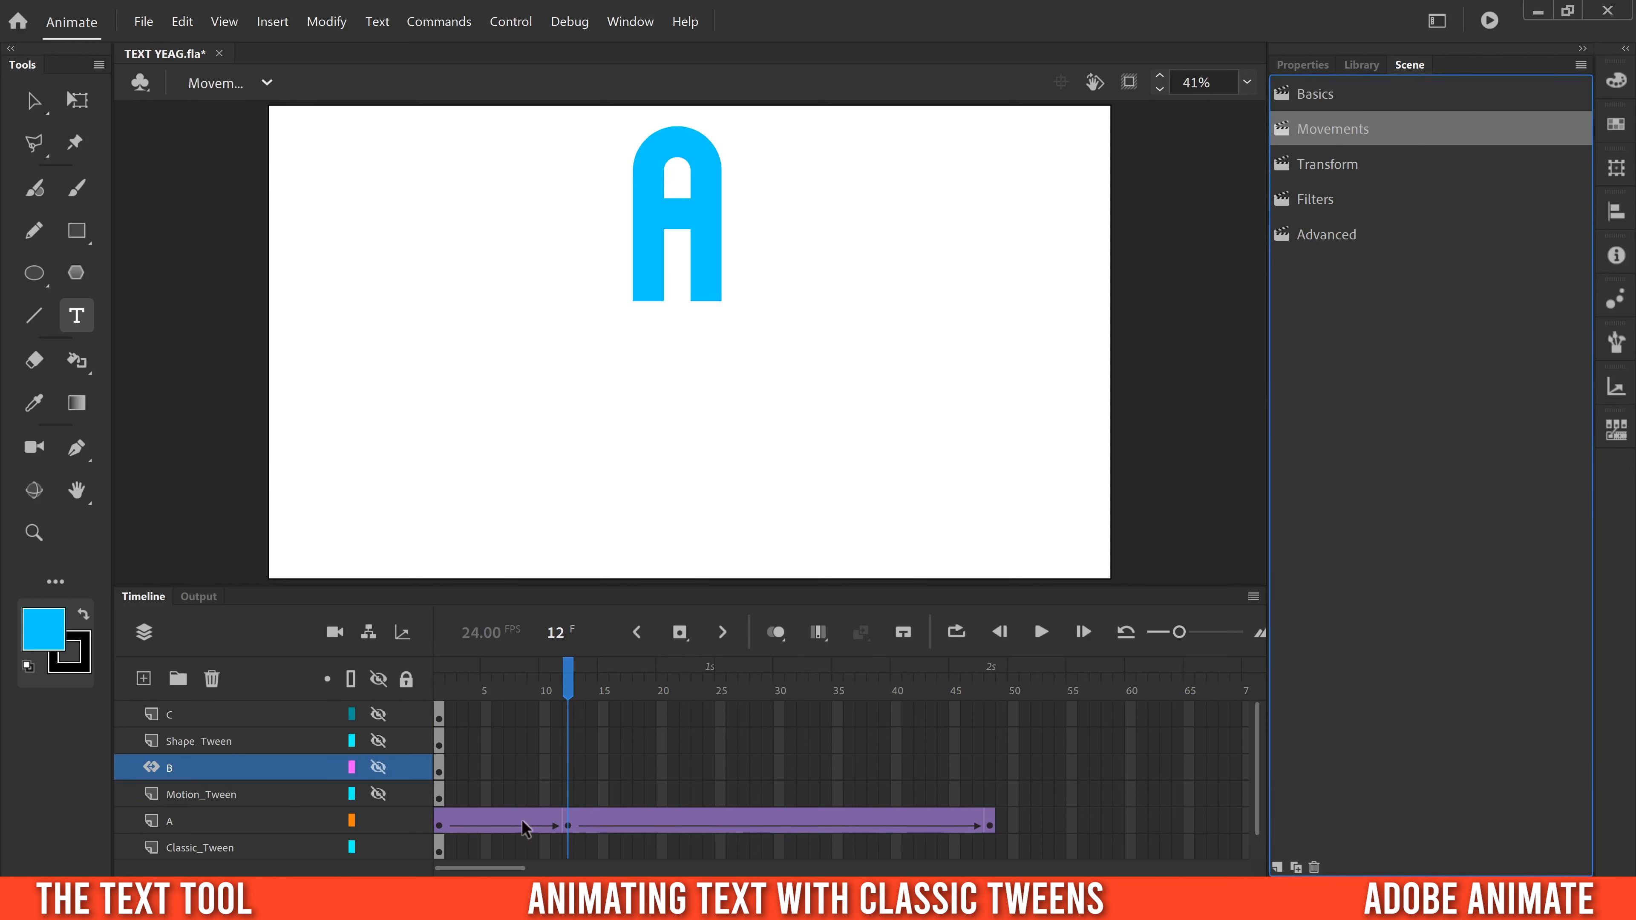
Open the A symbol at frame 12 for editing and add a black outline around it with the Ink Bottle tool
{"action": "left_click", "coordinate": [34, 101]}
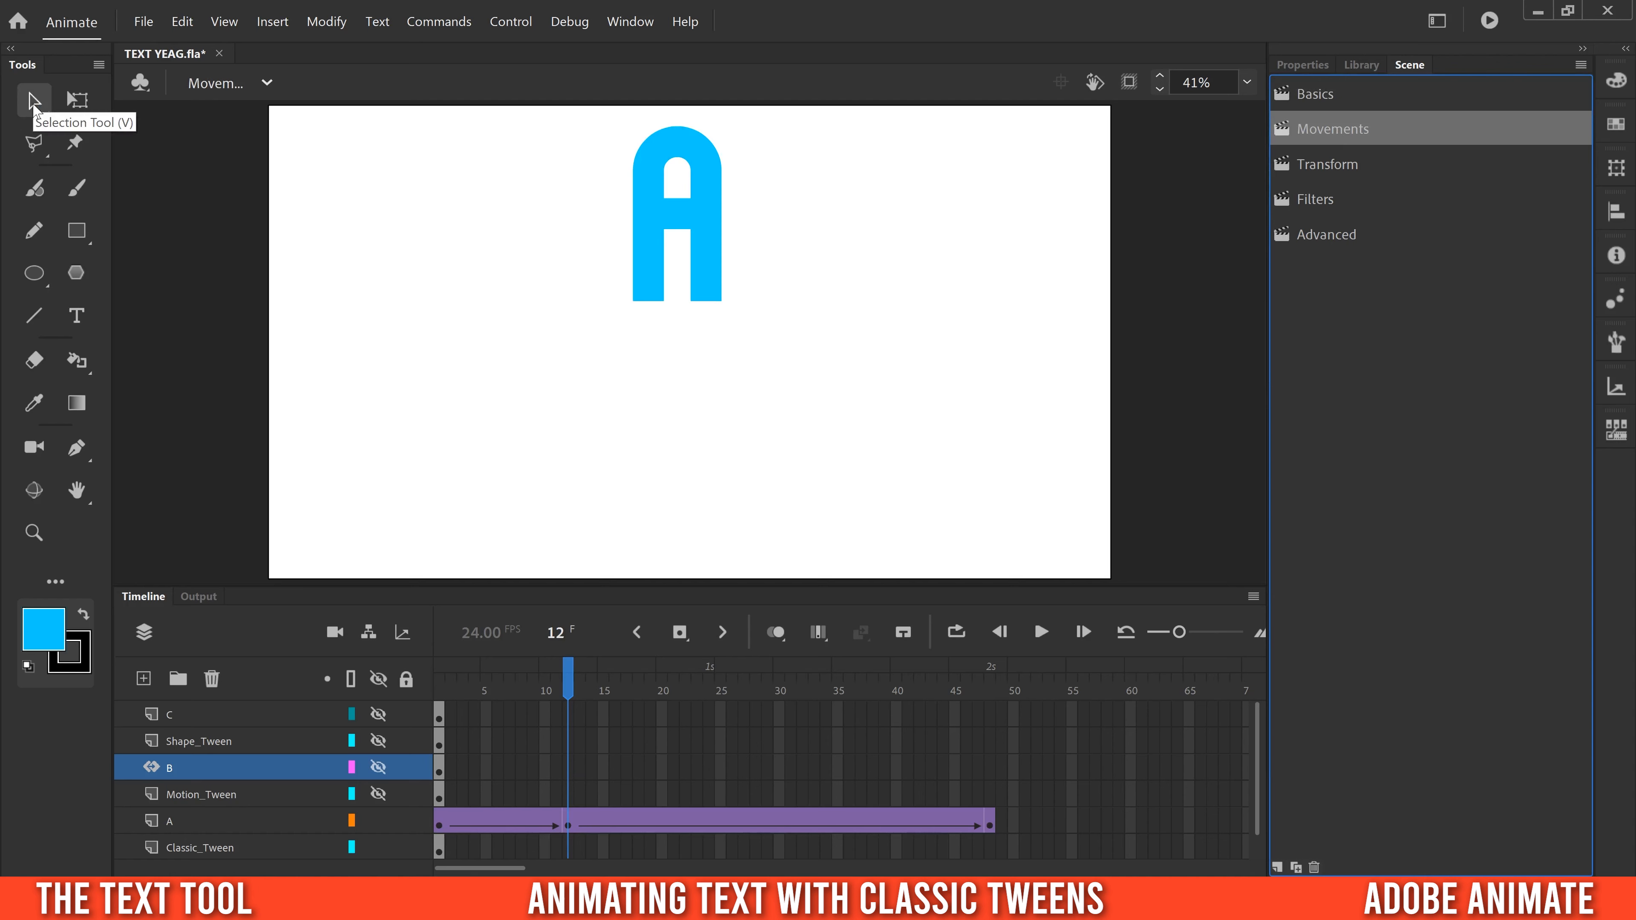
{"action": "double_click", "coordinate": [650, 242]}
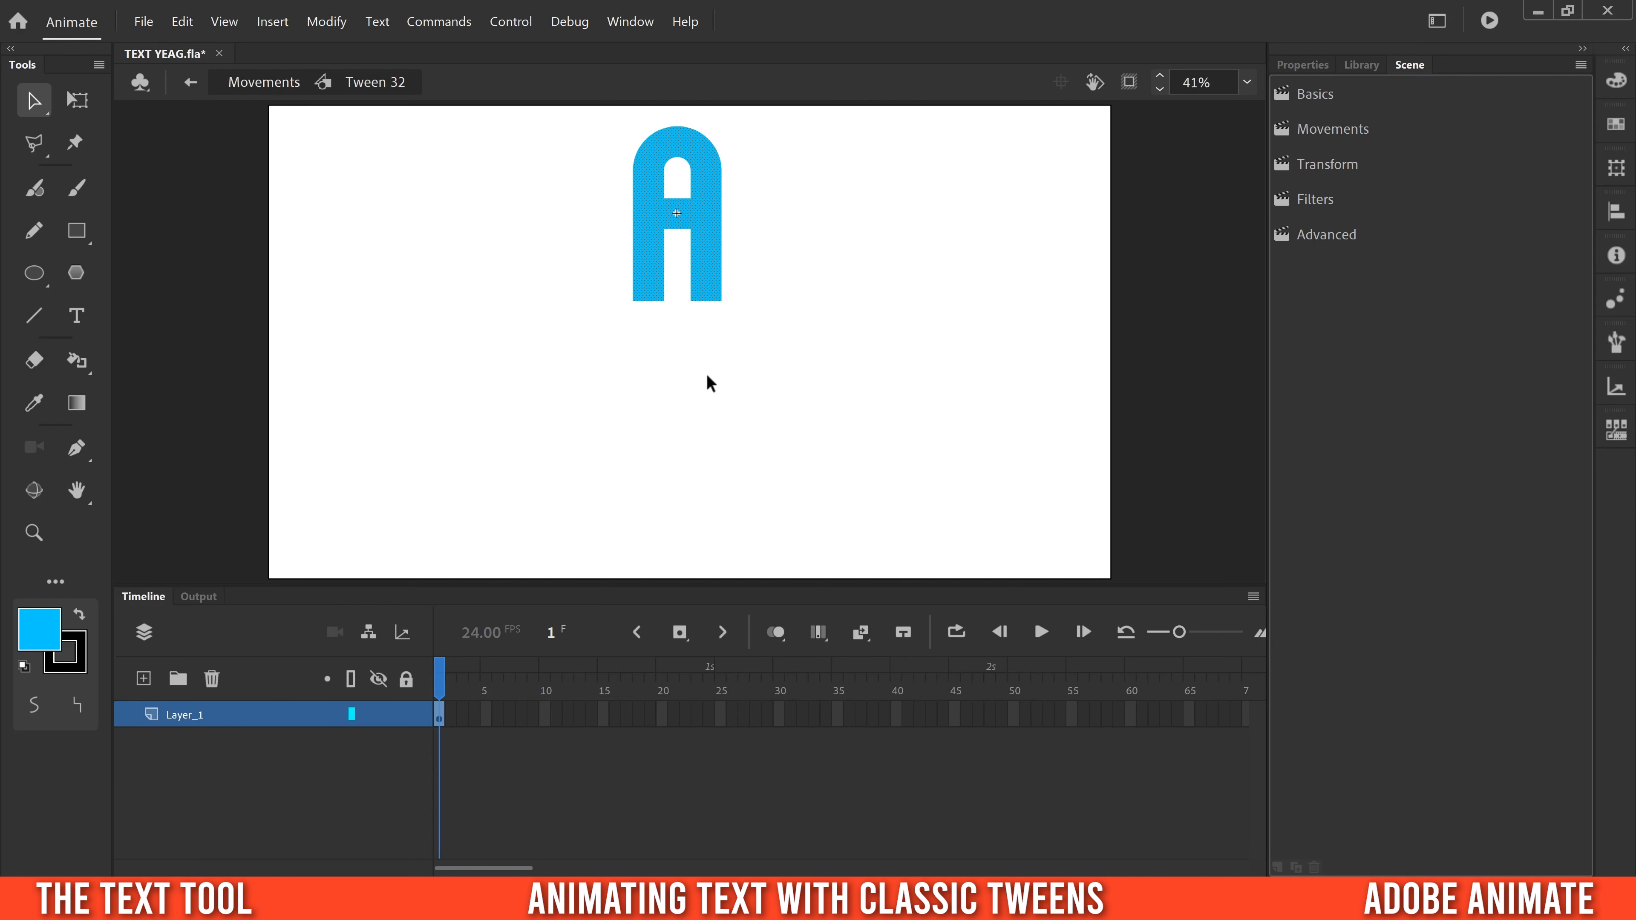
{"action": "left_click", "coordinate": [146, 402]}
{"action": "left_click", "coordinate": [77, 360]}
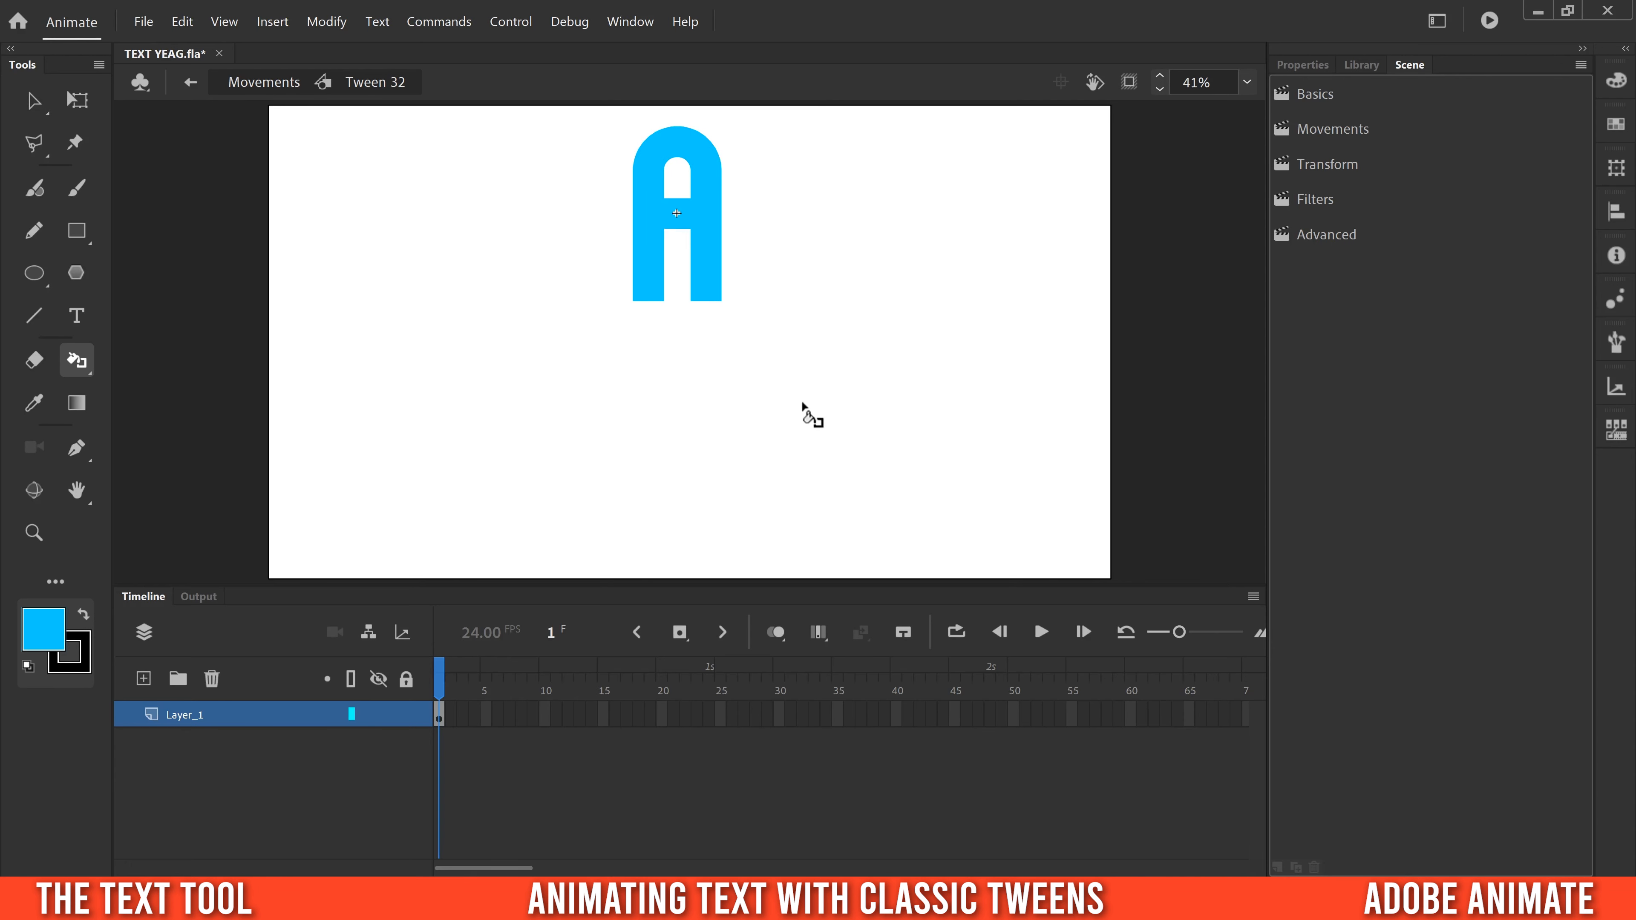
{"action": "left_click", "coordinate": [647, 235]}
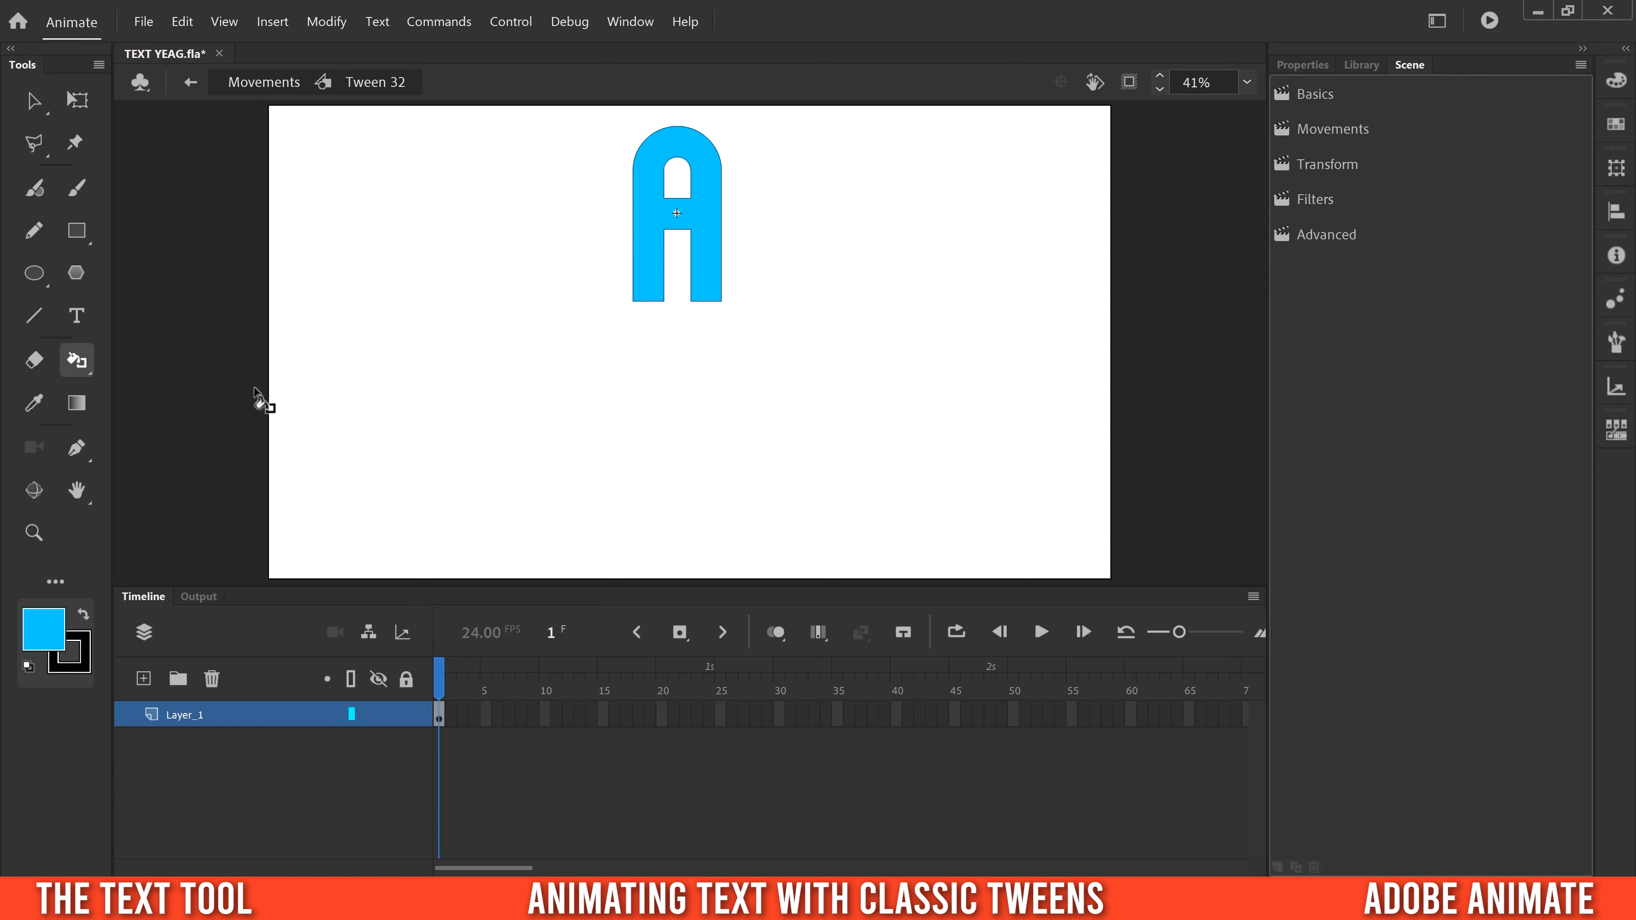
Bend both outer sides of the A outward into curves, return to the Movements scene and scrub through the tween
{"action": "left_click", "coordinate": [34, 101]}
{"action": "left_click_drag", "start_coordinate": [634, 203], "coordinate": [604, 206]}
{"action": "left_click_drag", "start_coordinate": [723, 218], "coordinate": [758, 240]}
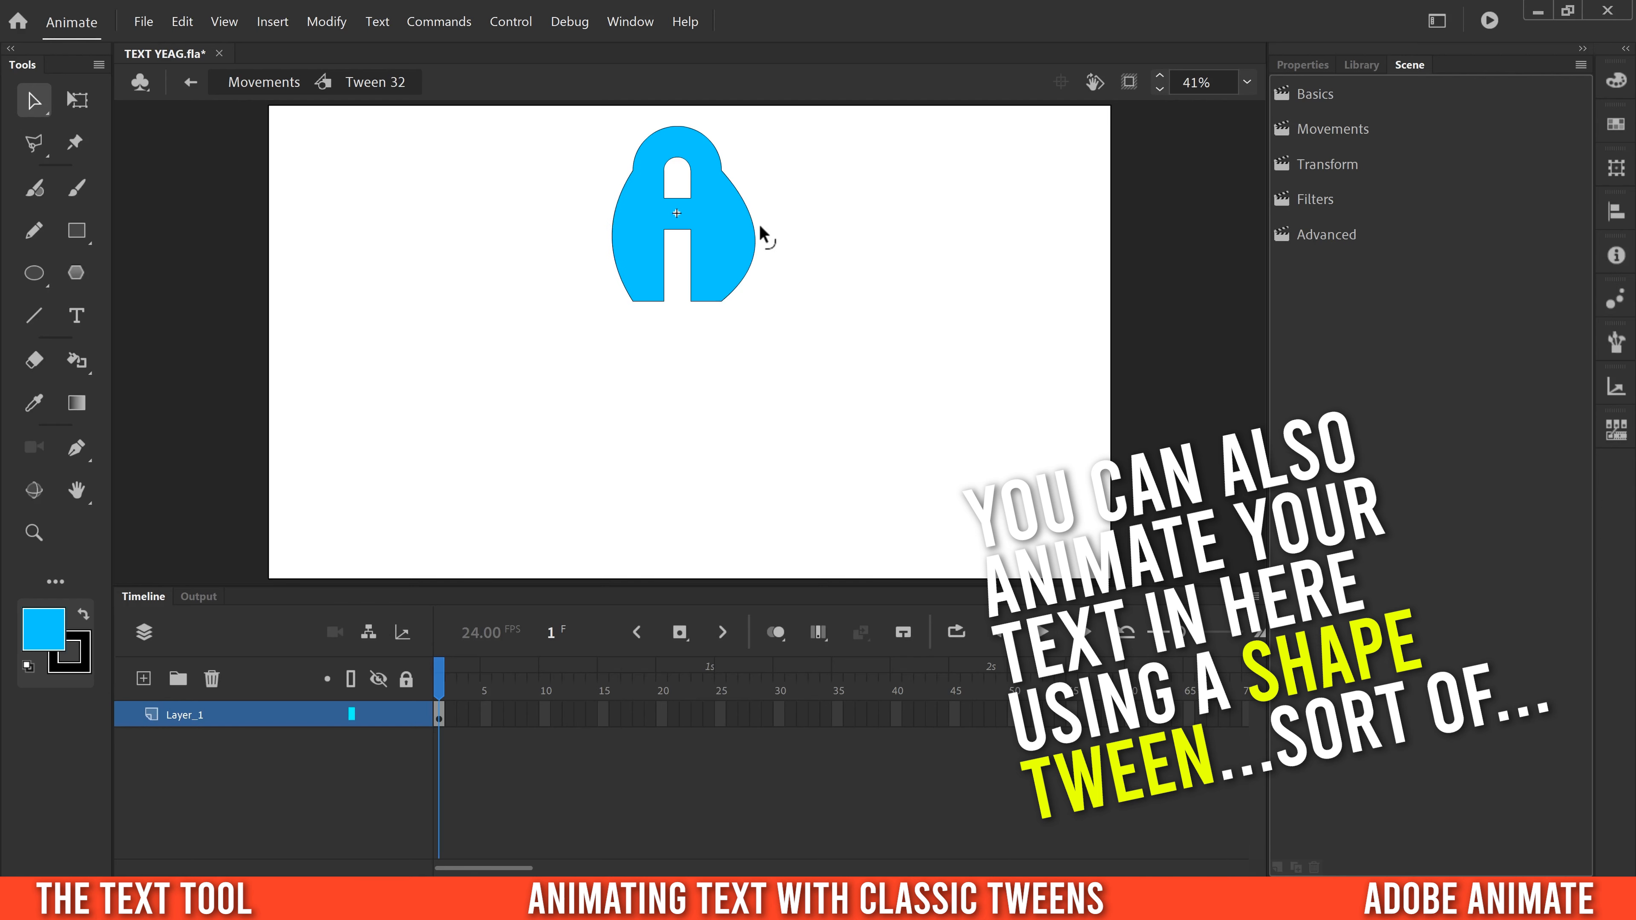
{"action": "left_click", "coordinate": [191, 84]}
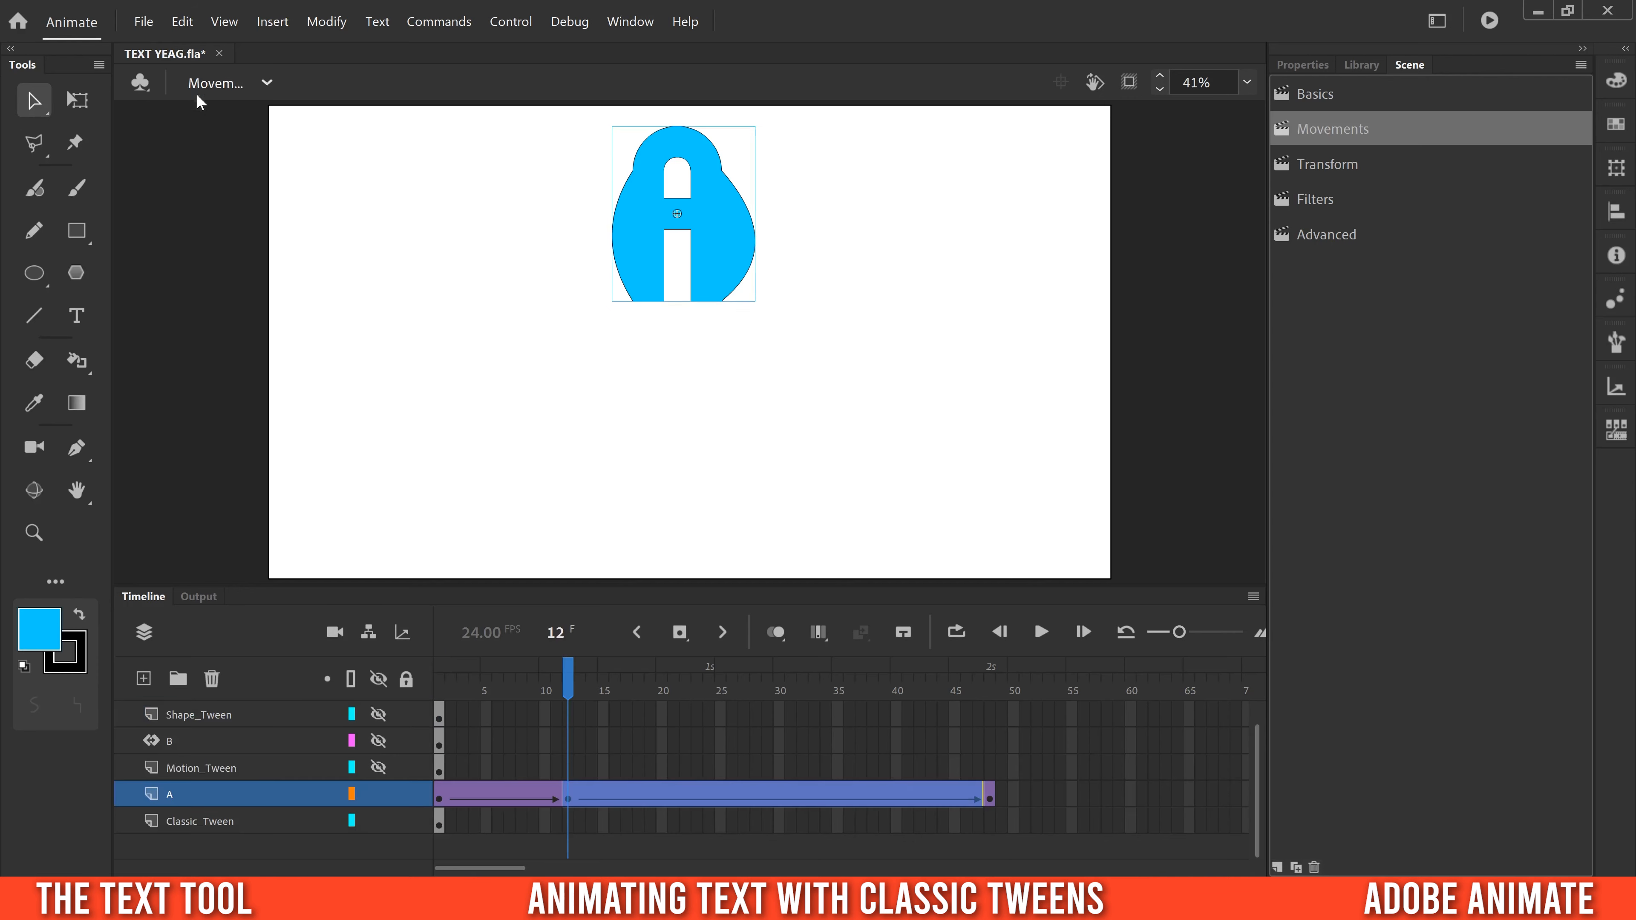
{"action": "left_click_drag", "start_coordinate": [584, 695], "coordinate": [781, 699]}
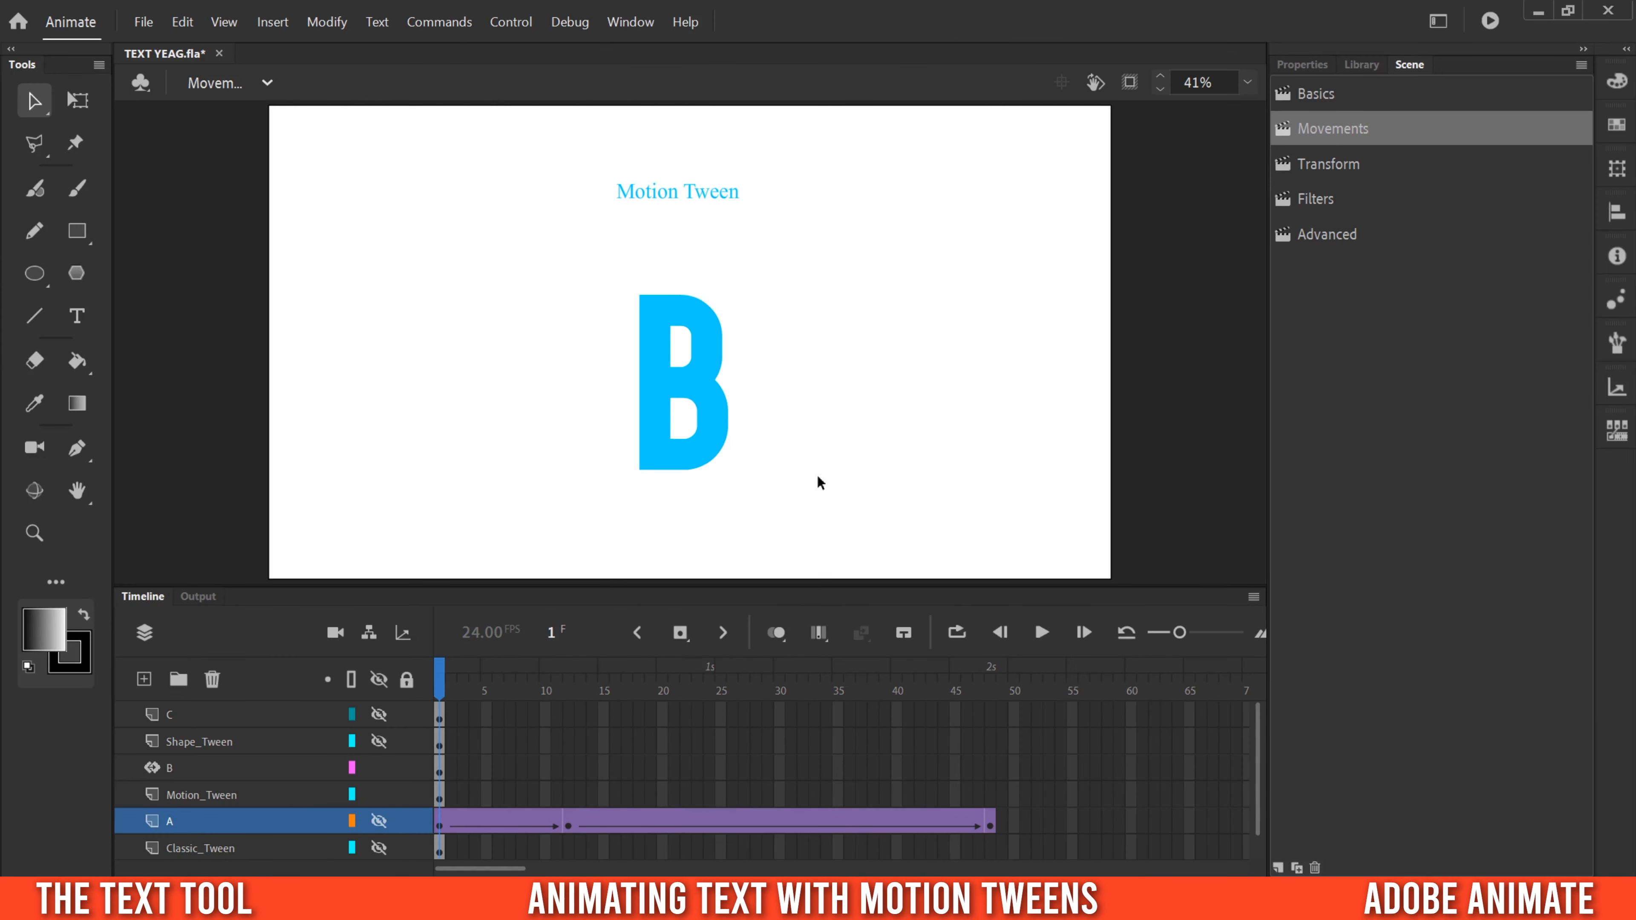
Move the B up slightly and create a motion tween on layer B
{"action": "mouse_move", "coordinate": [650, 394]}
{"action": "left_mouse_down"}
{"action": "mouse_move", "coordinate": [671, 393]}
{"action": "mouse_move", "coordinate": [650, 374]}
{"action": "left_mouse_up"}
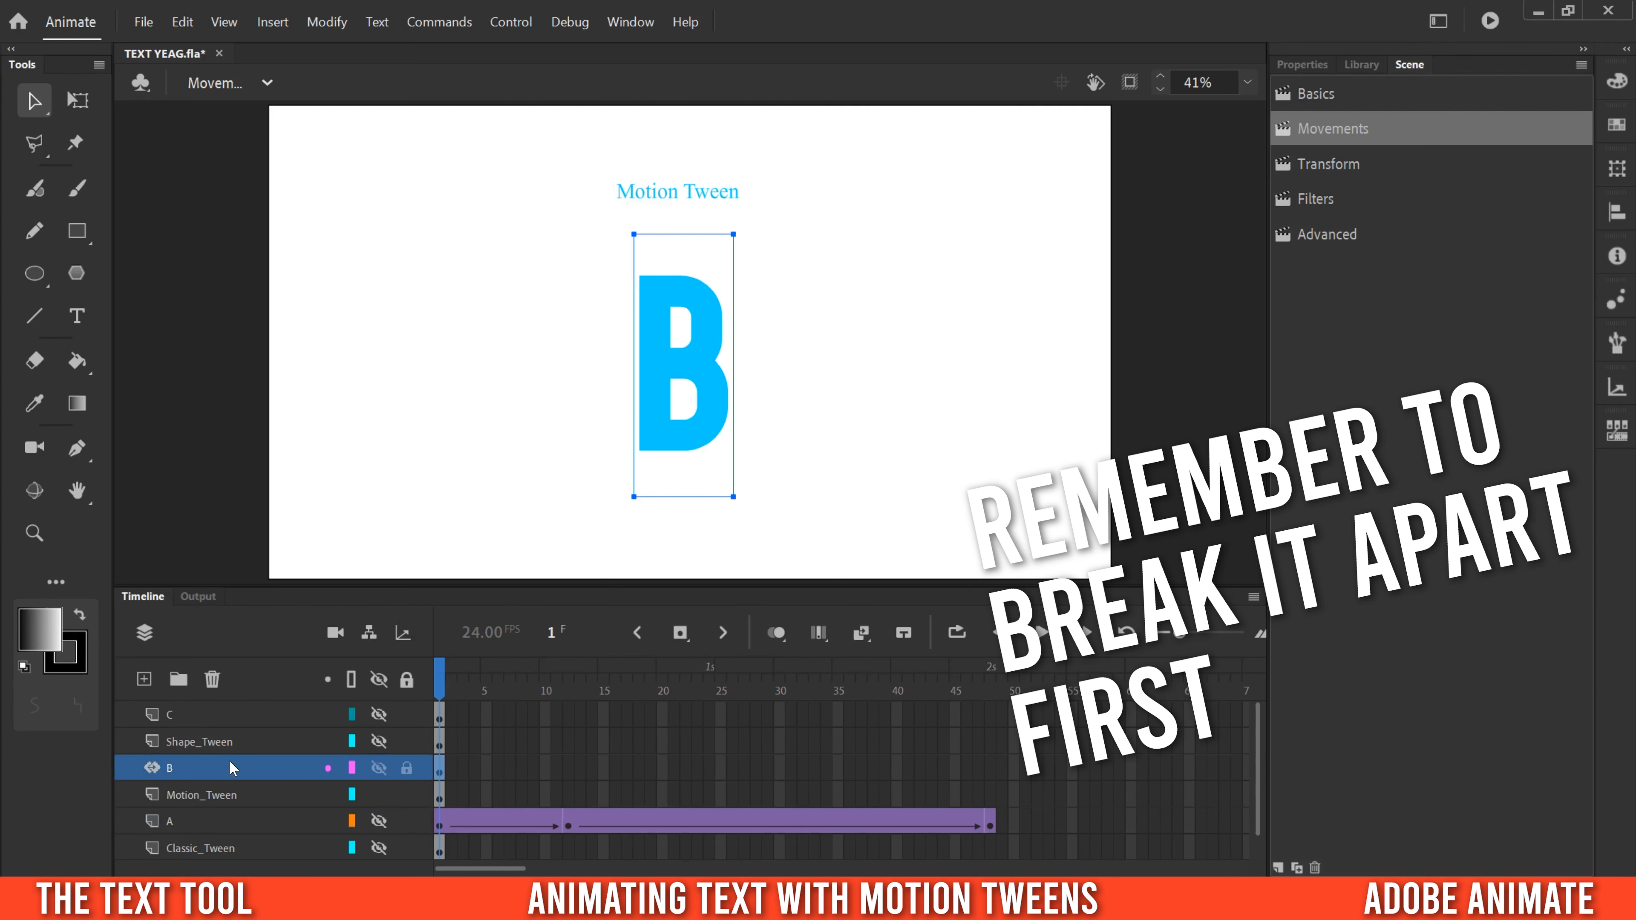
{"action": "right_click", "coordinate": [441, 770]}
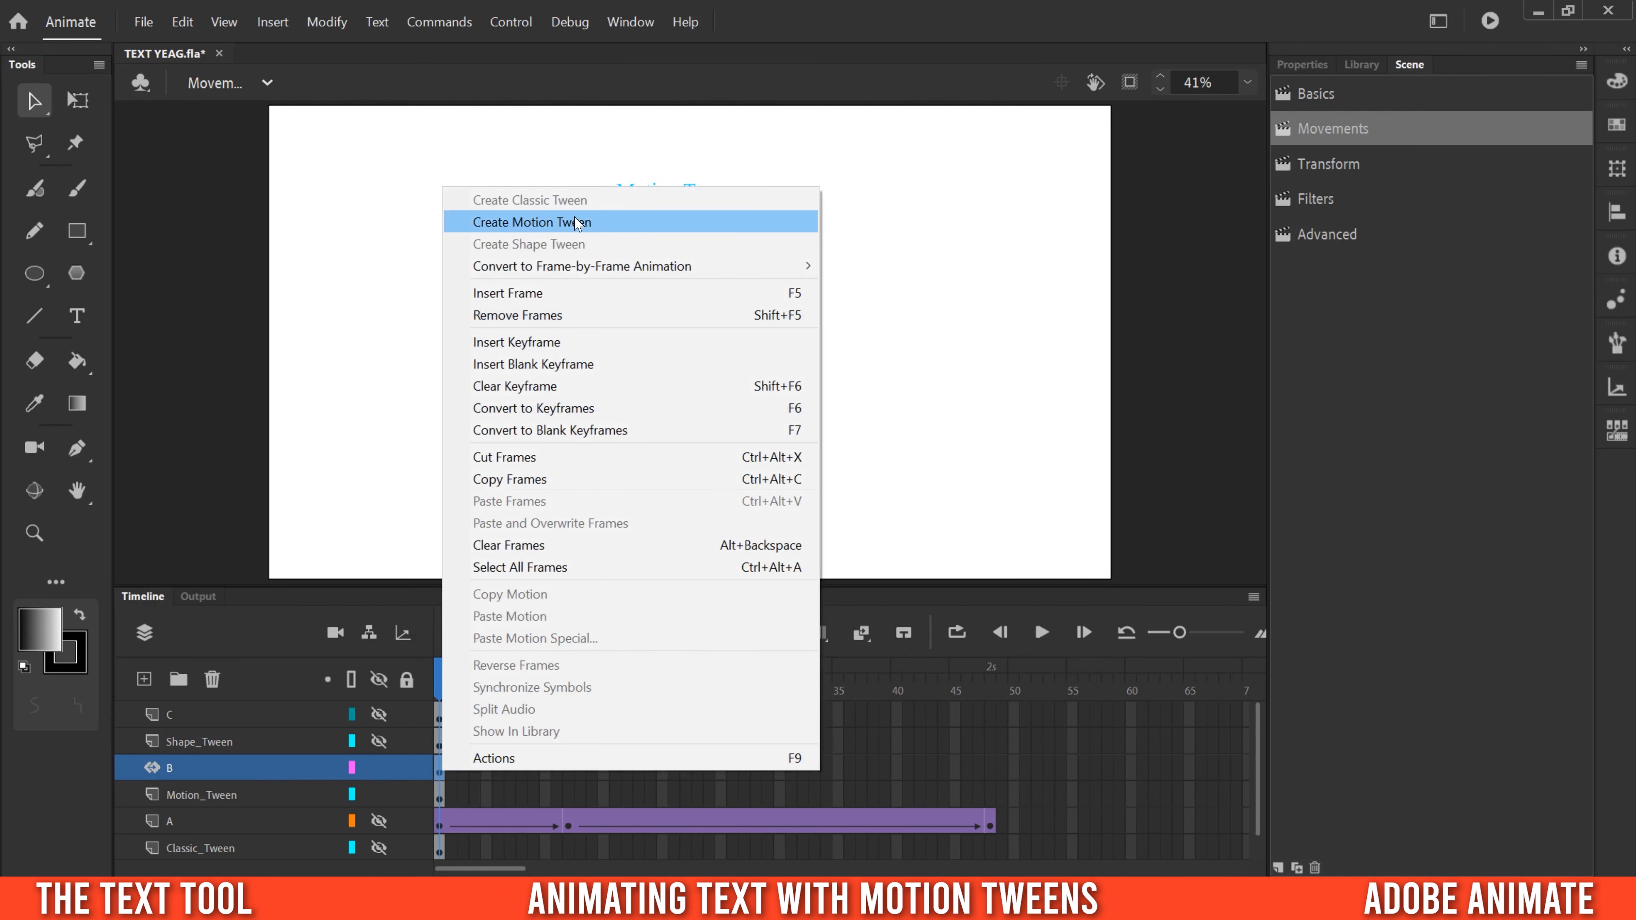
{"action": "left_click", "coordinate": [585, 221]}
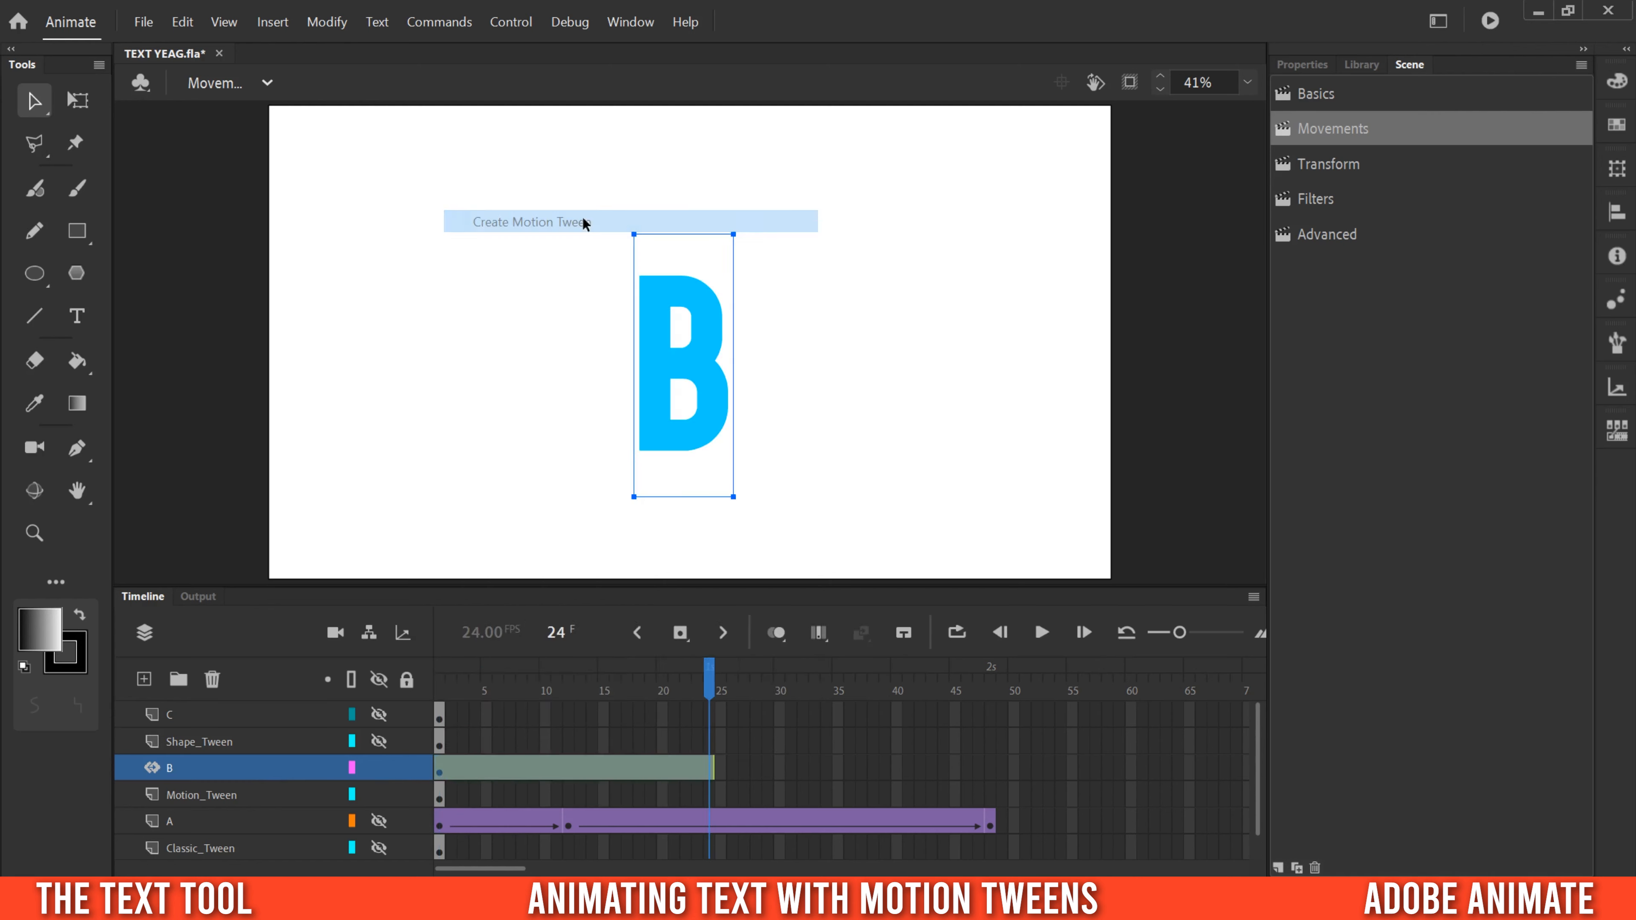
At frame 24 of layer B's motion tween, move the B to the upper right of the stage
{"action": "left_click", "coordinate": [523, 795]}
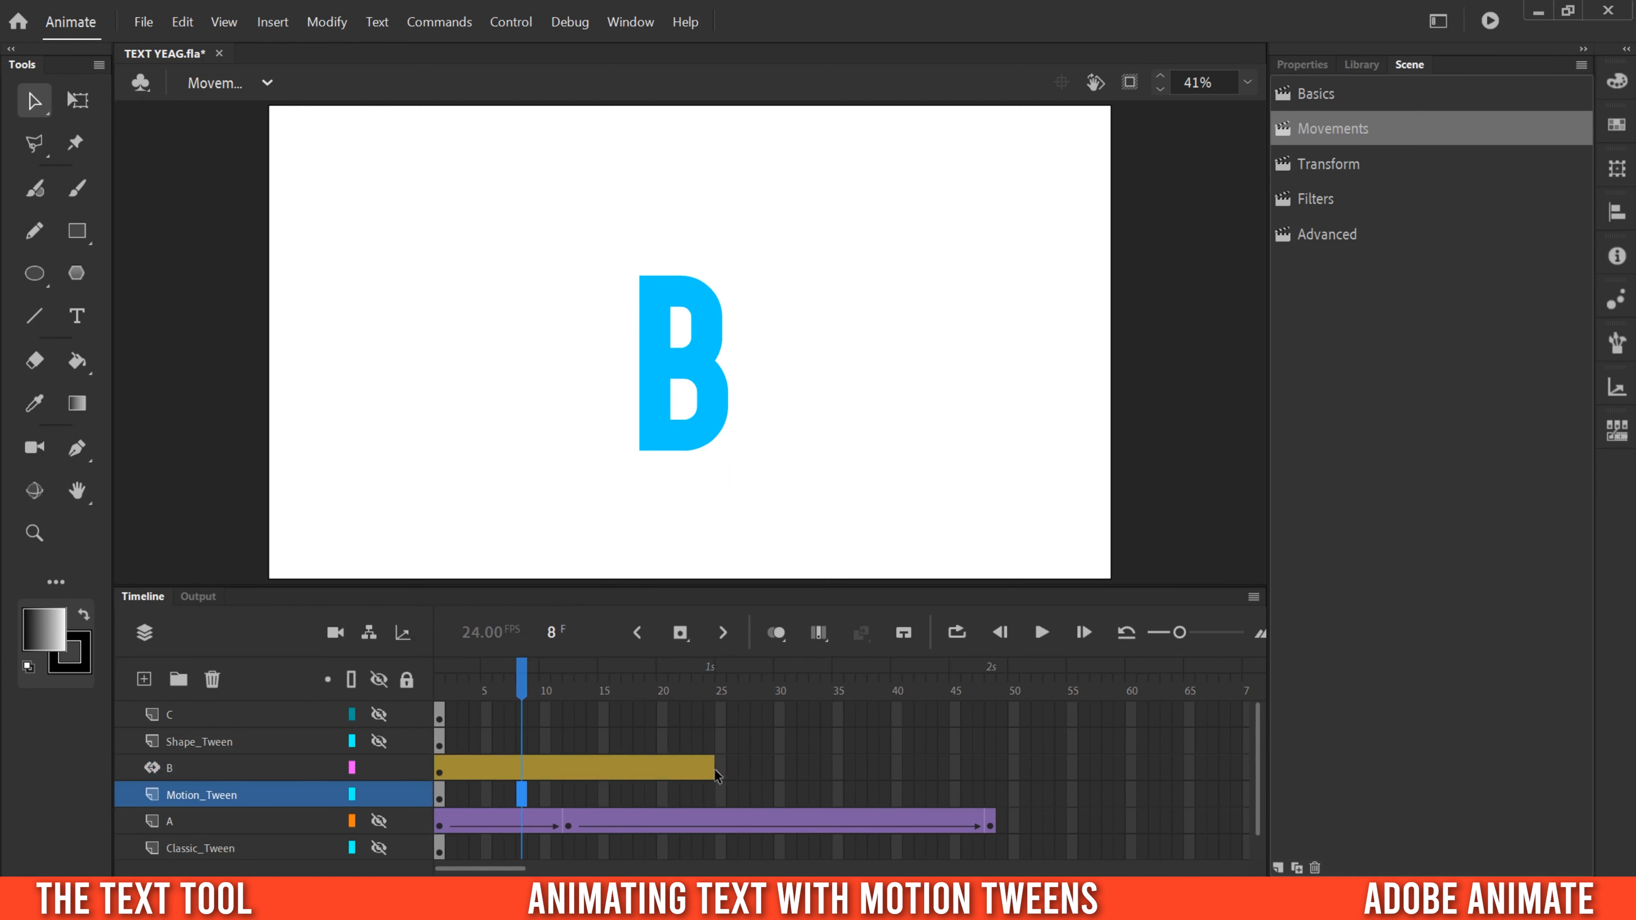
{"action": "left_click", "coordinate": [441, 773]}
{"action": "left_click", "coordinate": [708, 773]}
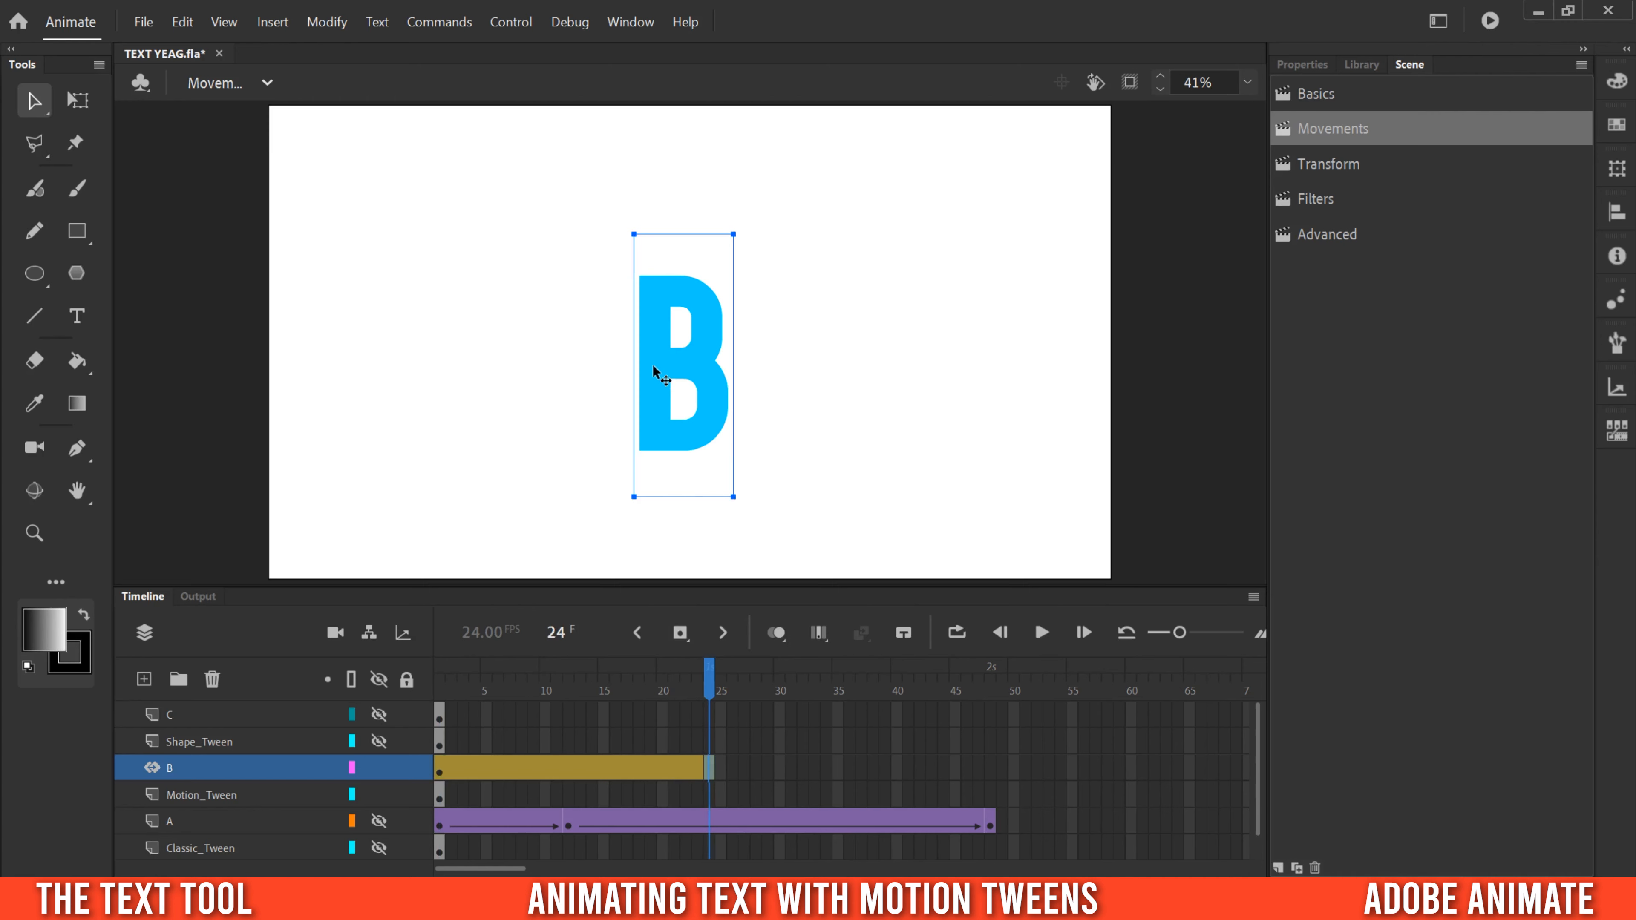
{"action": "left_click_drag", "start_coordinate": [655, 372], "coordinate": [994, 256]}
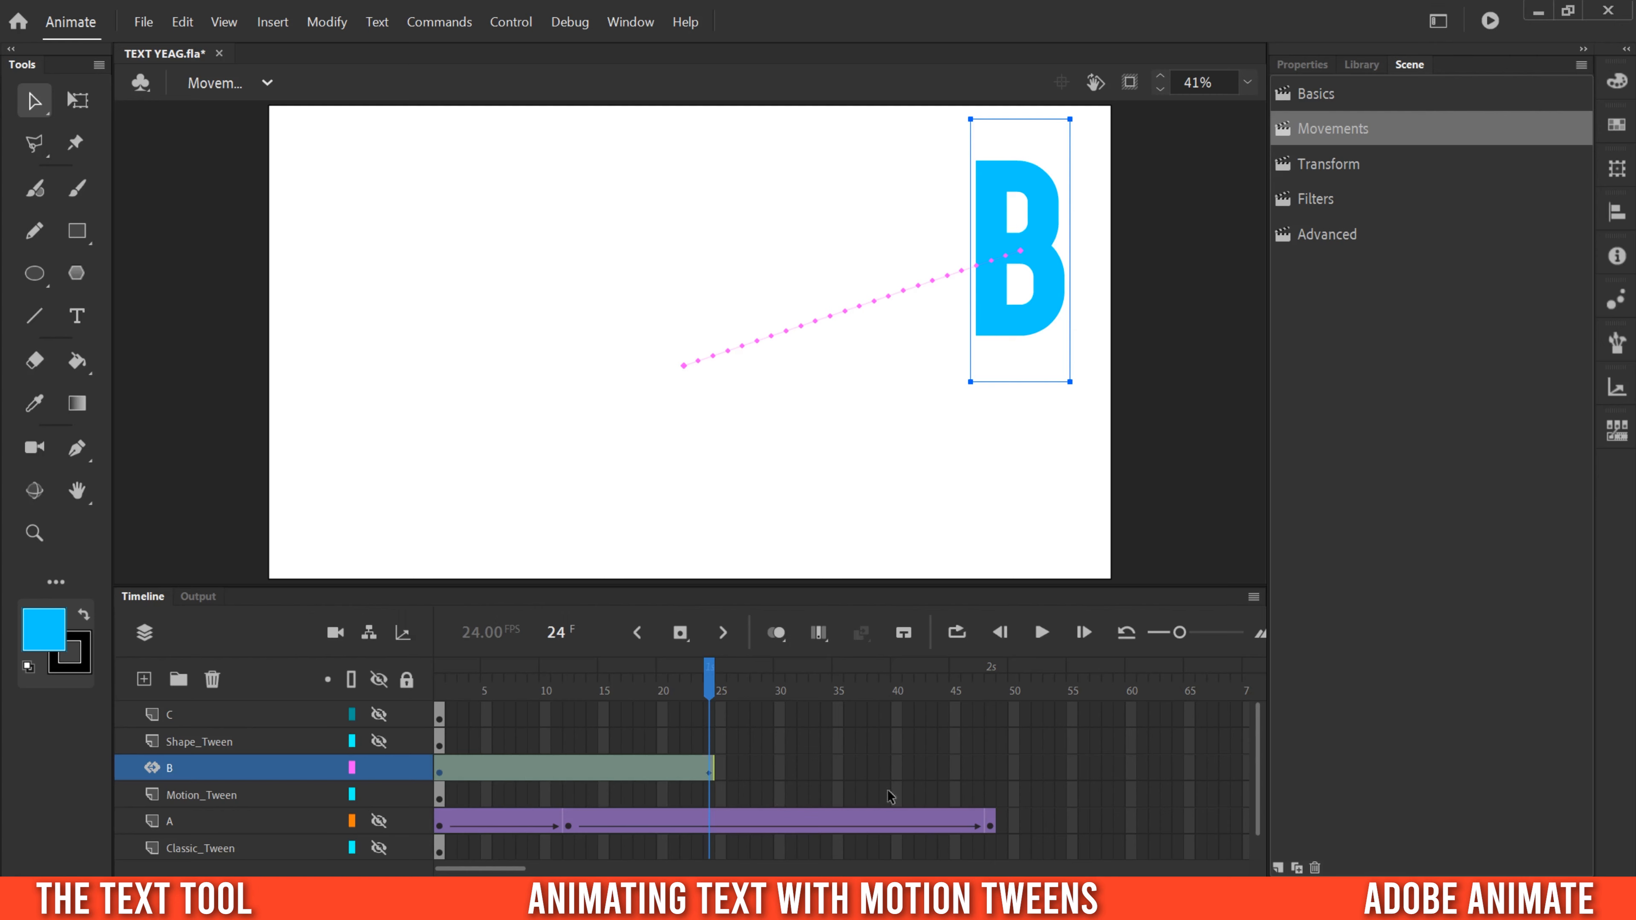
Extend layer B's motion tween with a keyframe at frame 48, and move the B to the stage's upper left at frame 24
{"action": "left_click", "coordinate": [991, 772]}
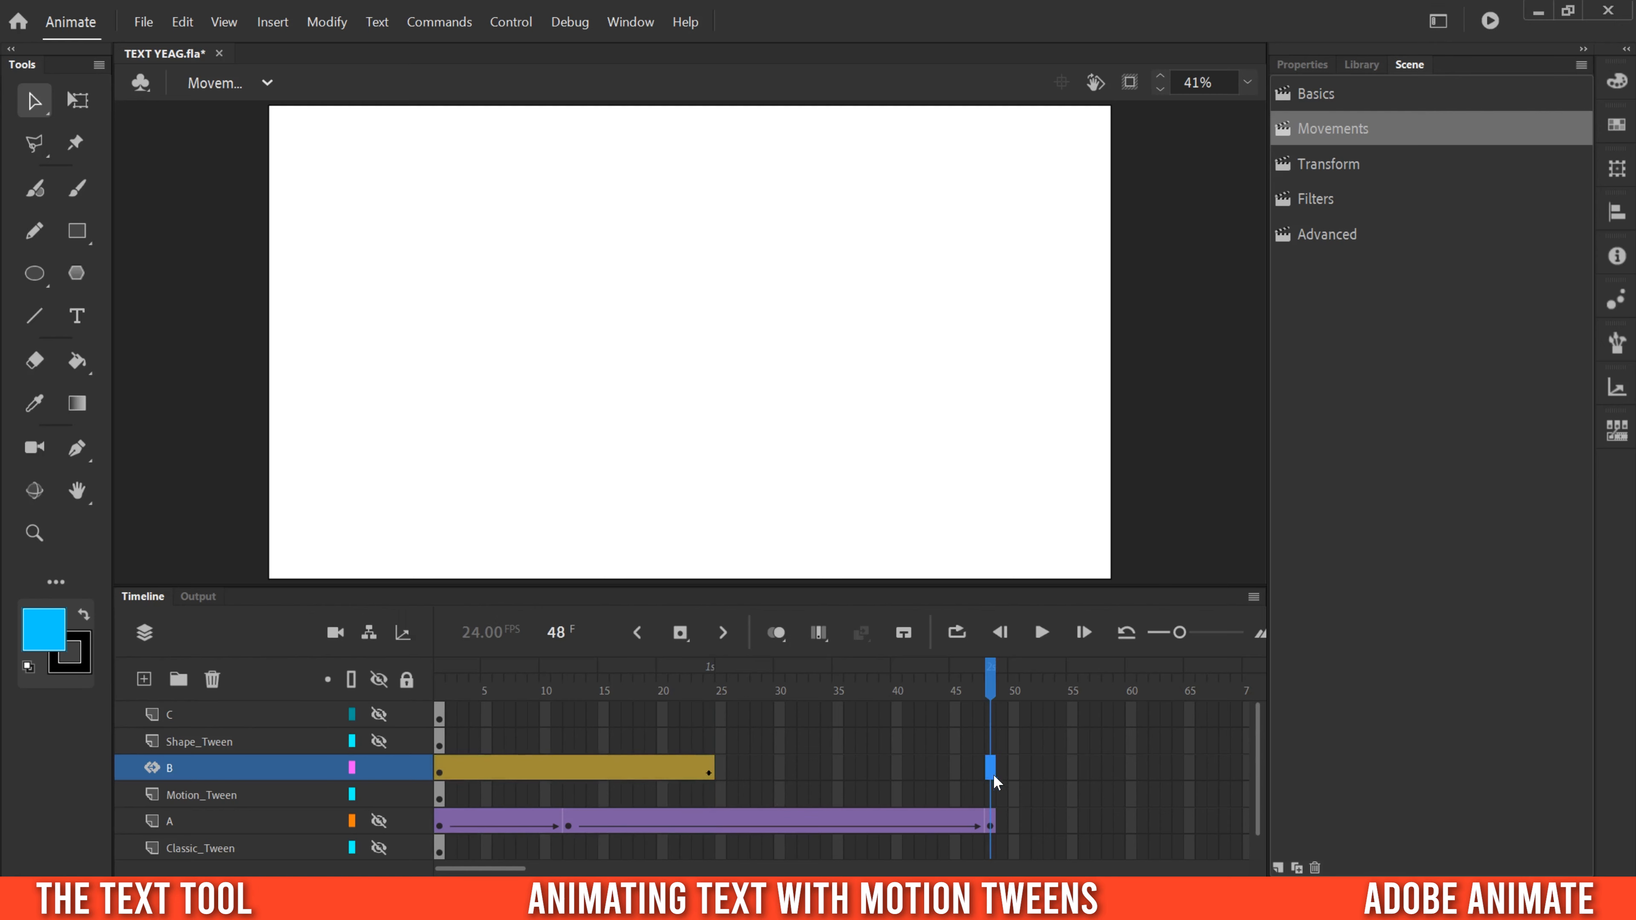
{"action": "left_click", "coordinate": [680, 635]}
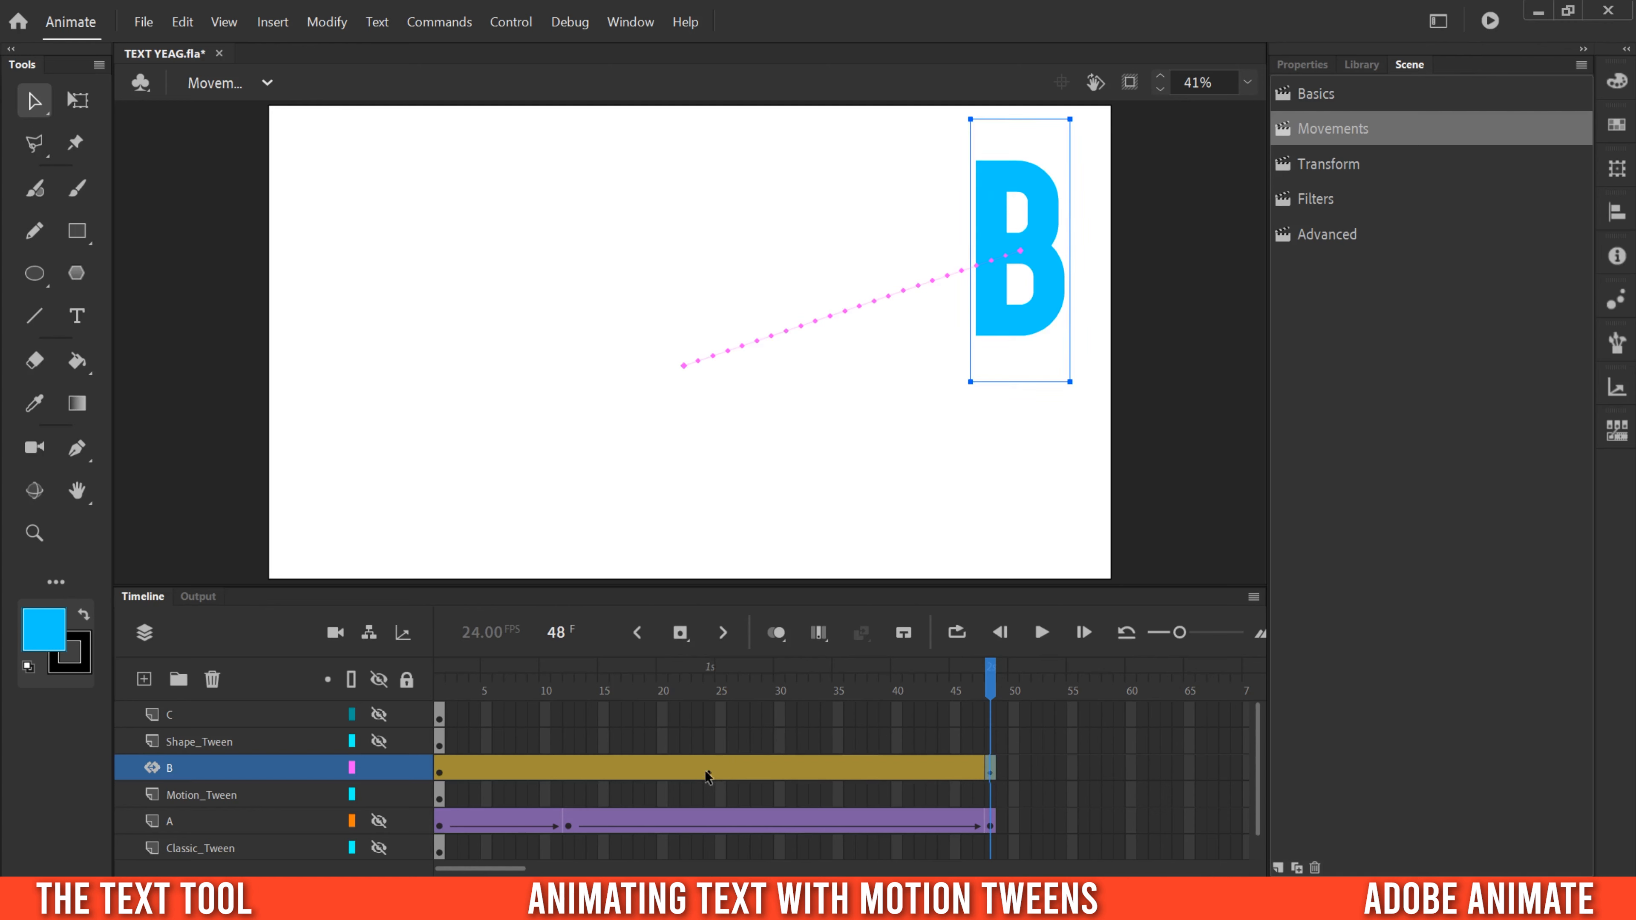
{"action": "left_click", "coordinate": [708, 771]}
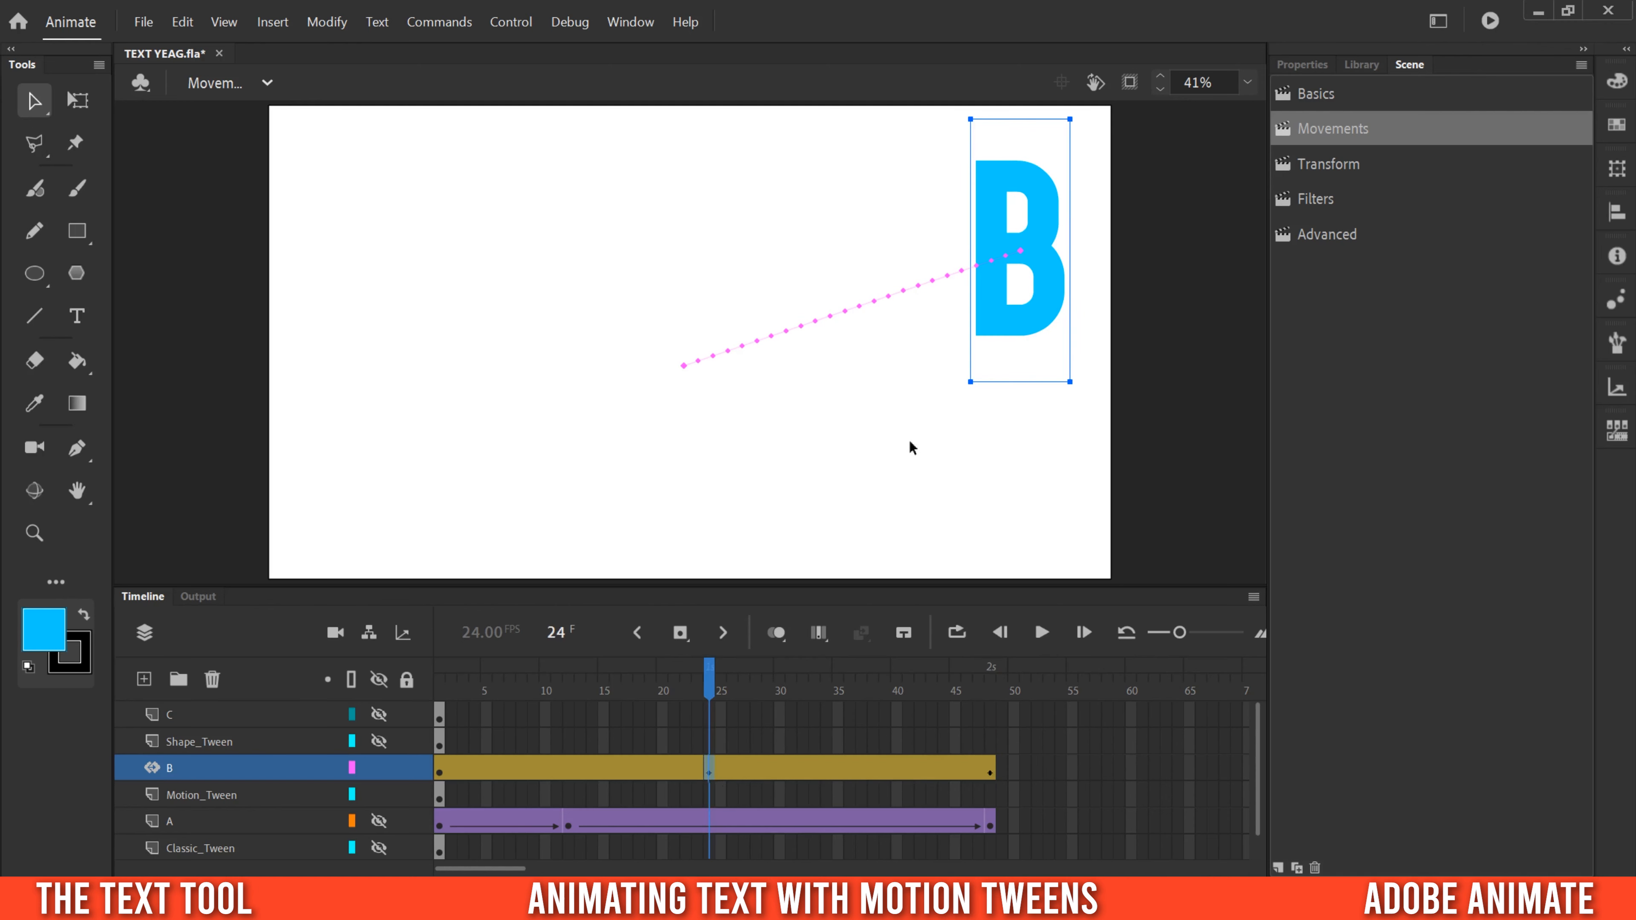
{"action": "left_click_drag", "start_coordinate": [1001, 307], "coordinate": [331, 273]}
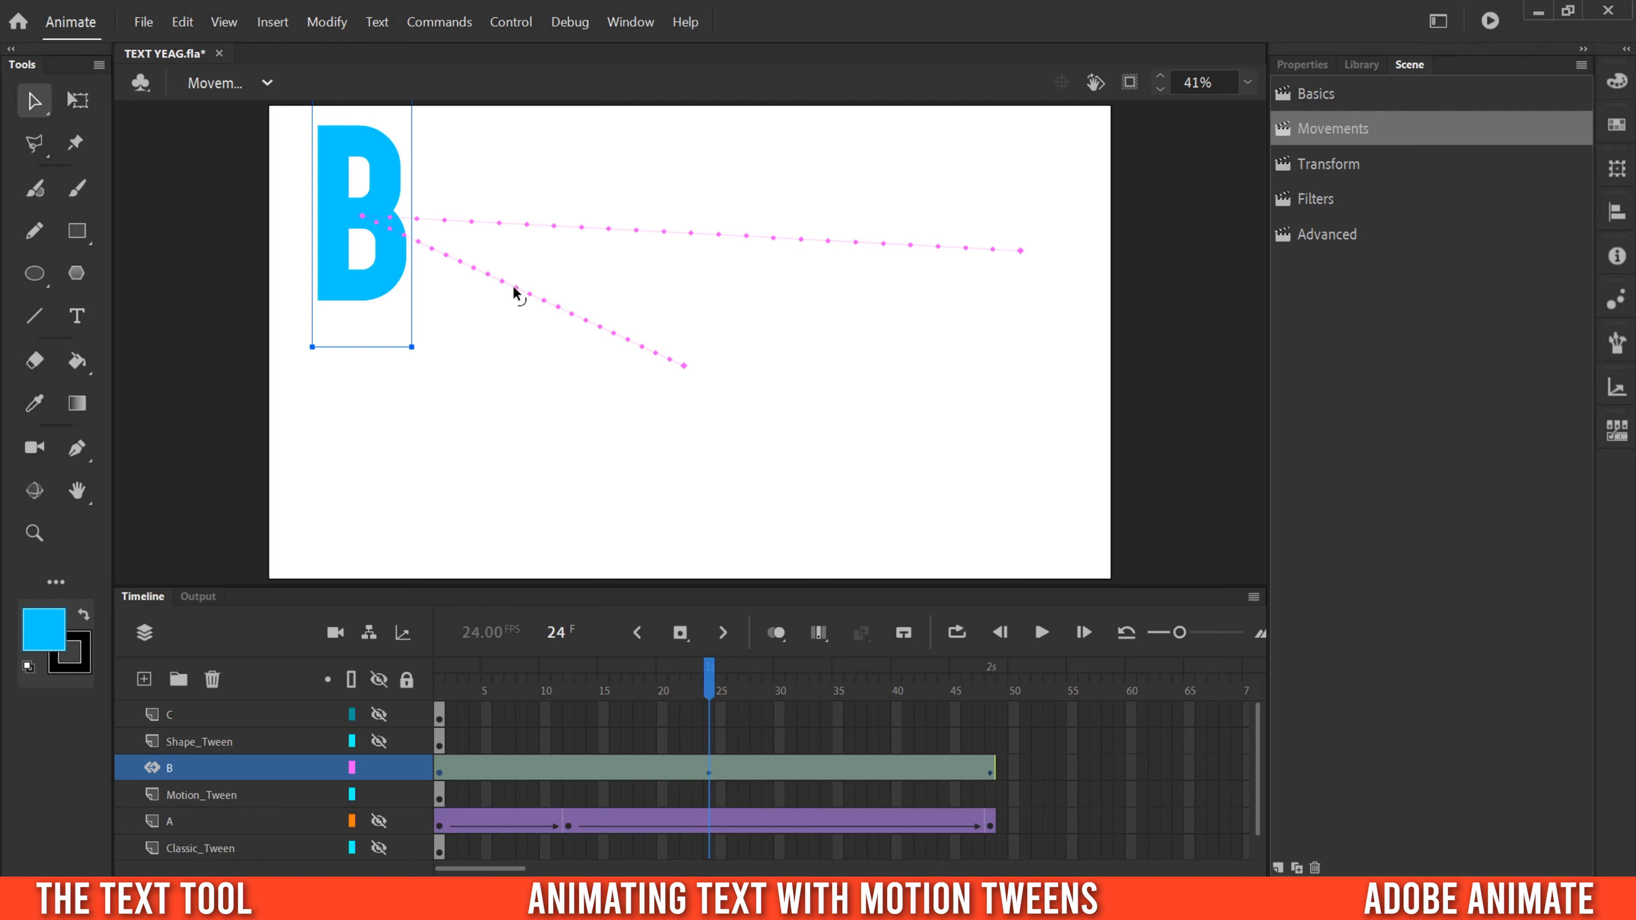
Bend both segments of the B's motion path into one rounded curve and play the tween from frame 1
{"action": "left_click_drag", "start_coordinate": [520, 289], "coordinate": [569, 398]}
{"action": "left_click_drag", "start_coordinate": [552, 391], "coordinate": [340, 336]}
{"action": "left_click_drag", "start_coordinate": [665, 233], "coordinate": [547, 162]}
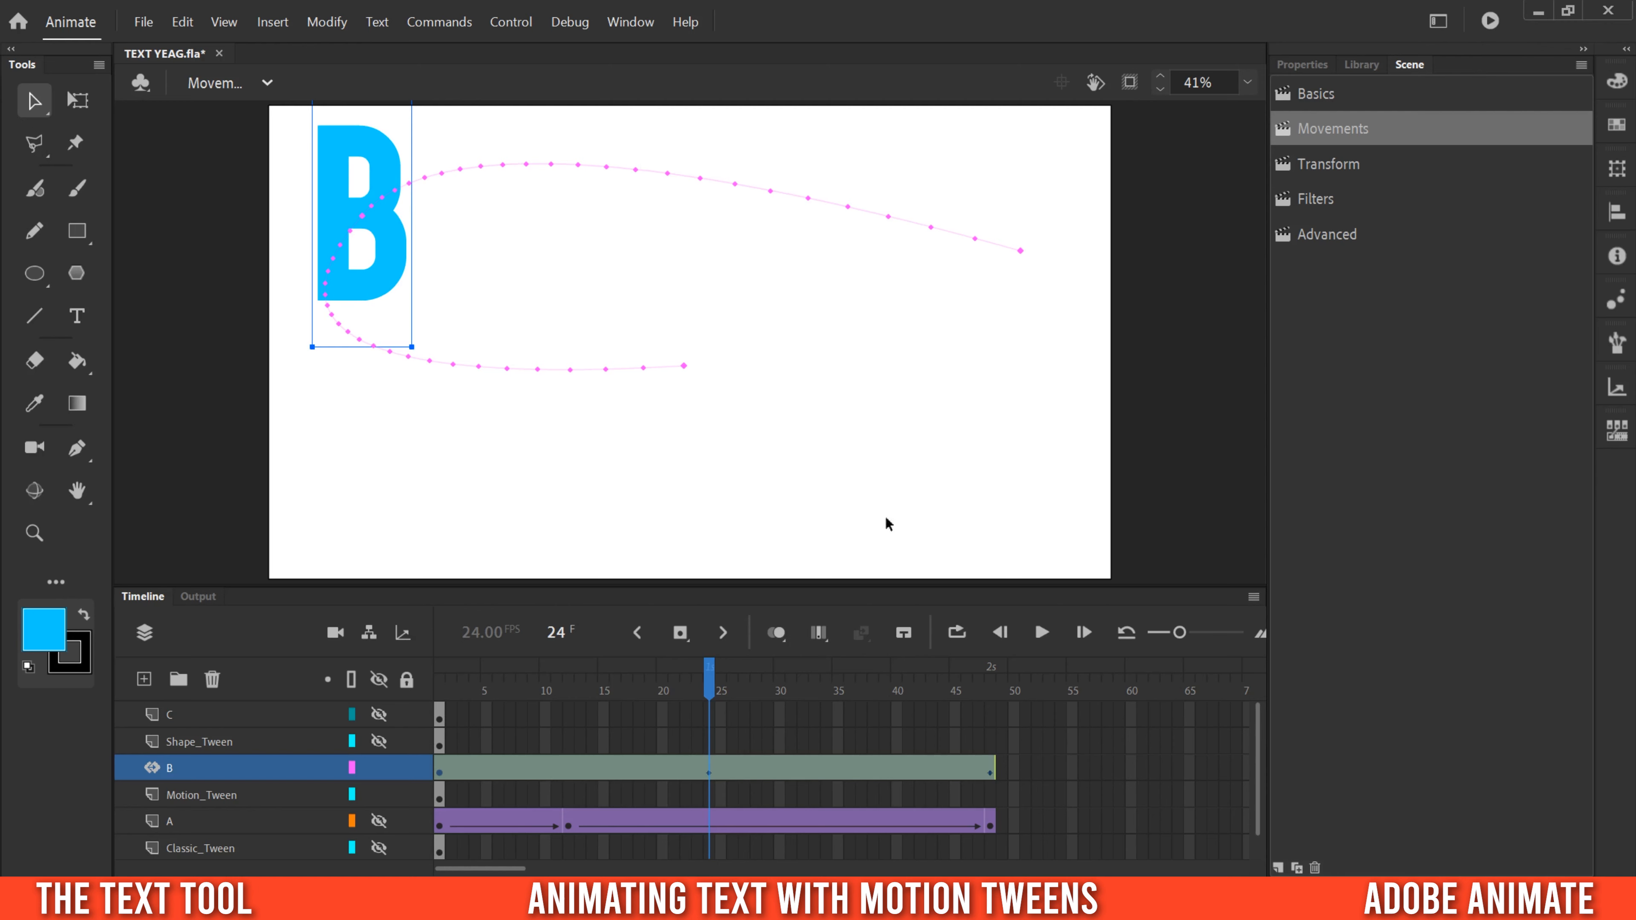
{"action": "left_click_drag", "start_coordinate": [617, 693], "coordinate": [385, 690]}
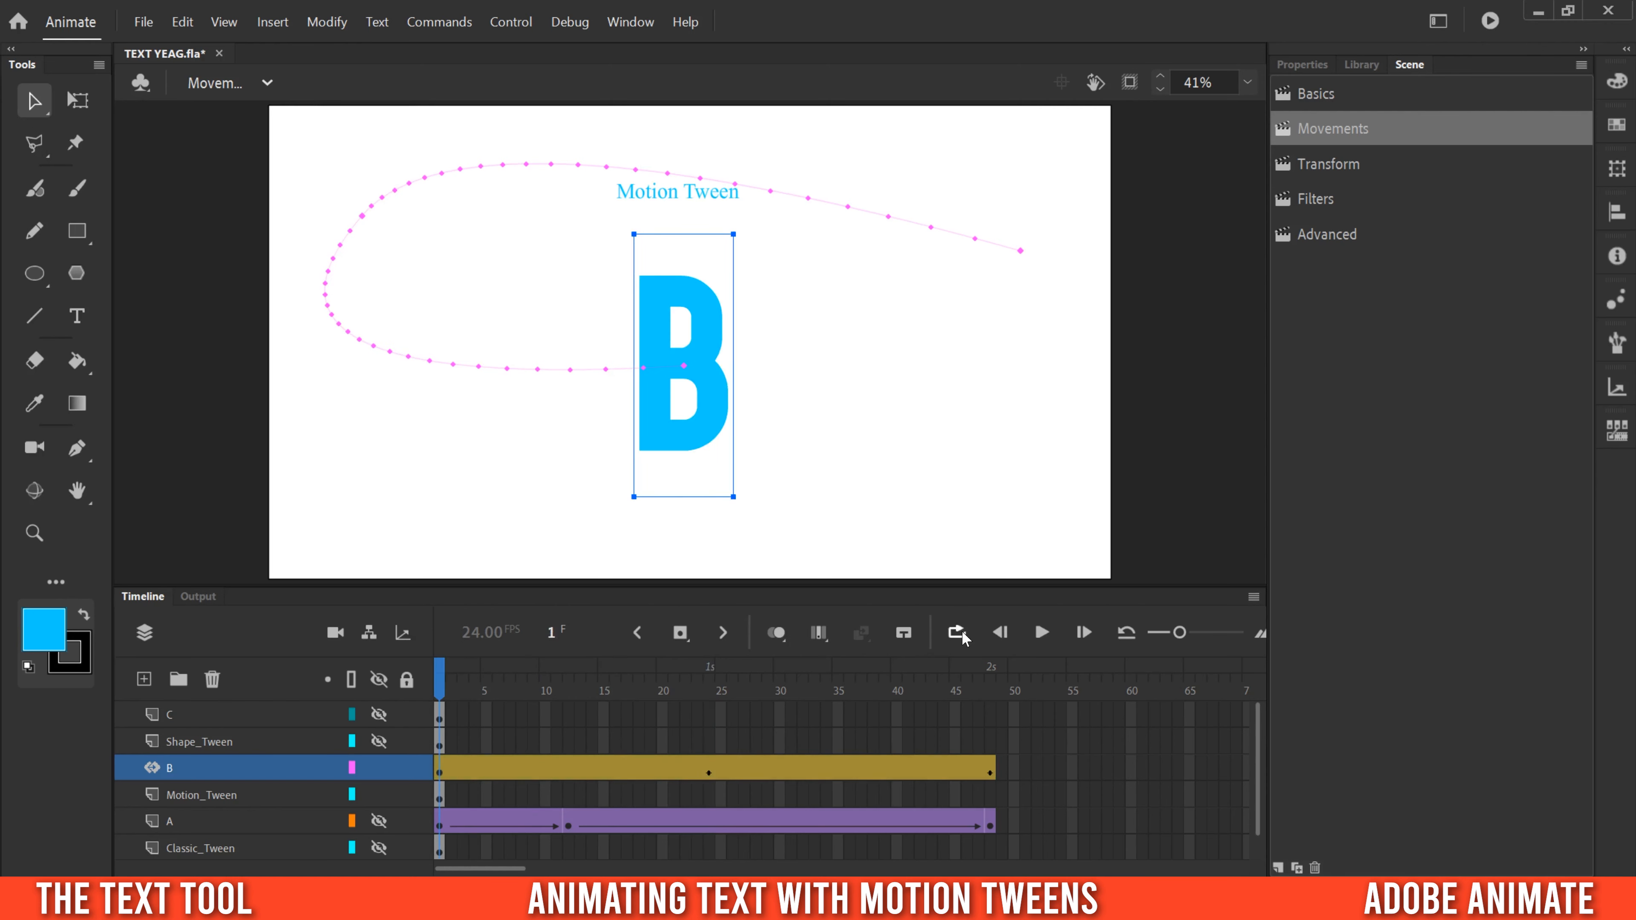
{"action": "left_click", "coordinate": [1042, 633]}
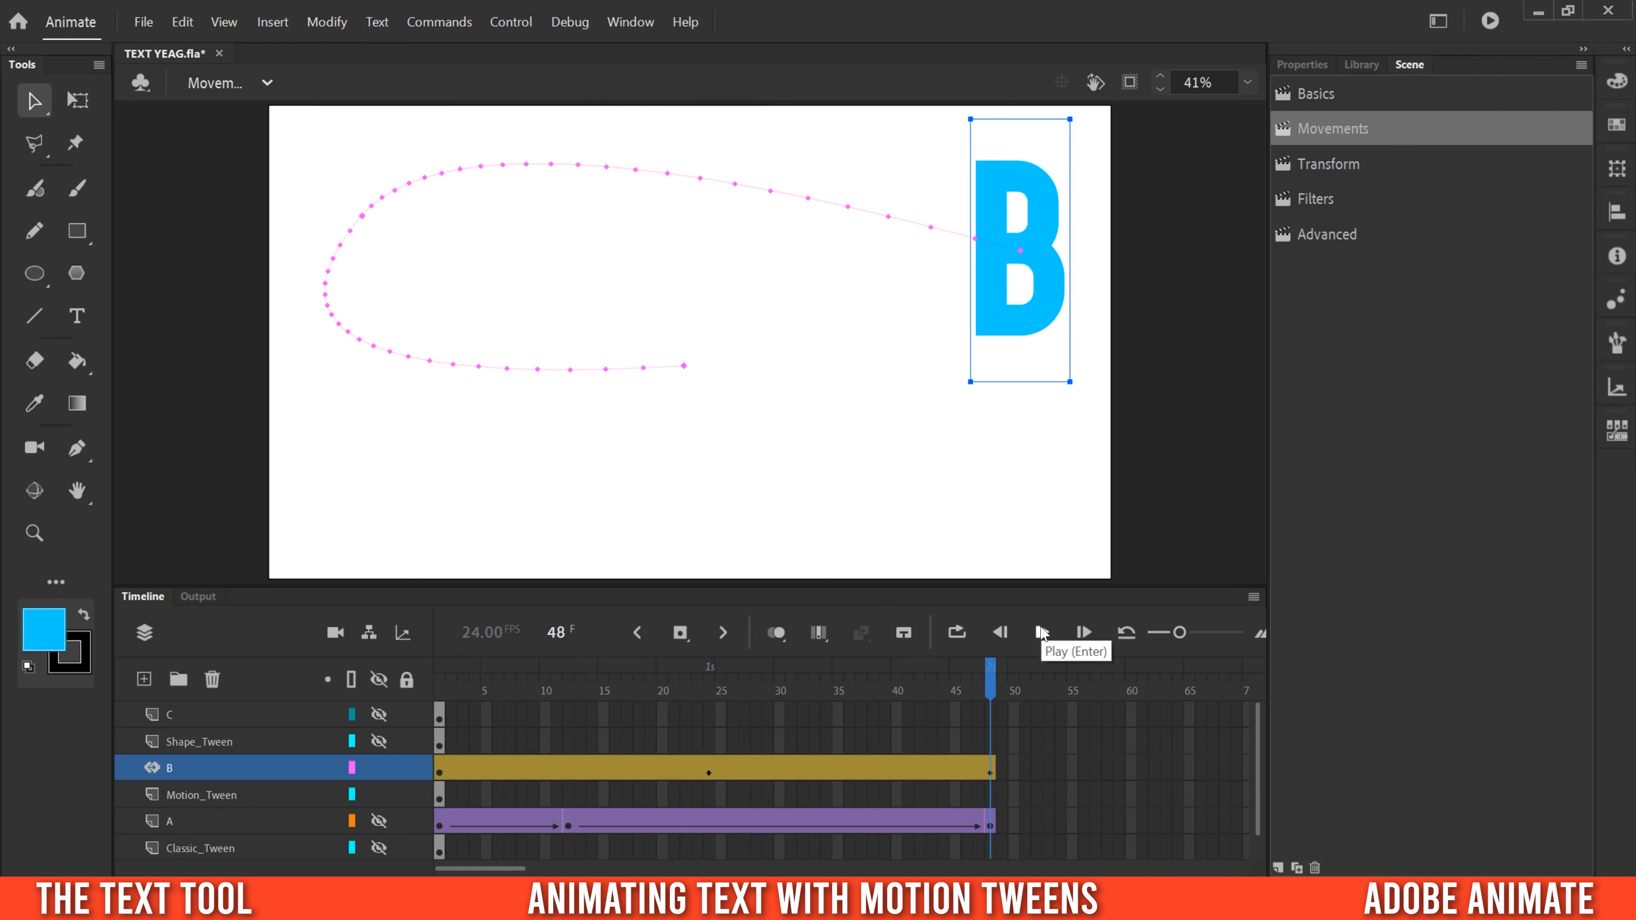
At frame 38 on layer B, move the B down and slightly right to reshape the second half of its motion path
{"action": "left_click", "coordinate": [1060, 767]}
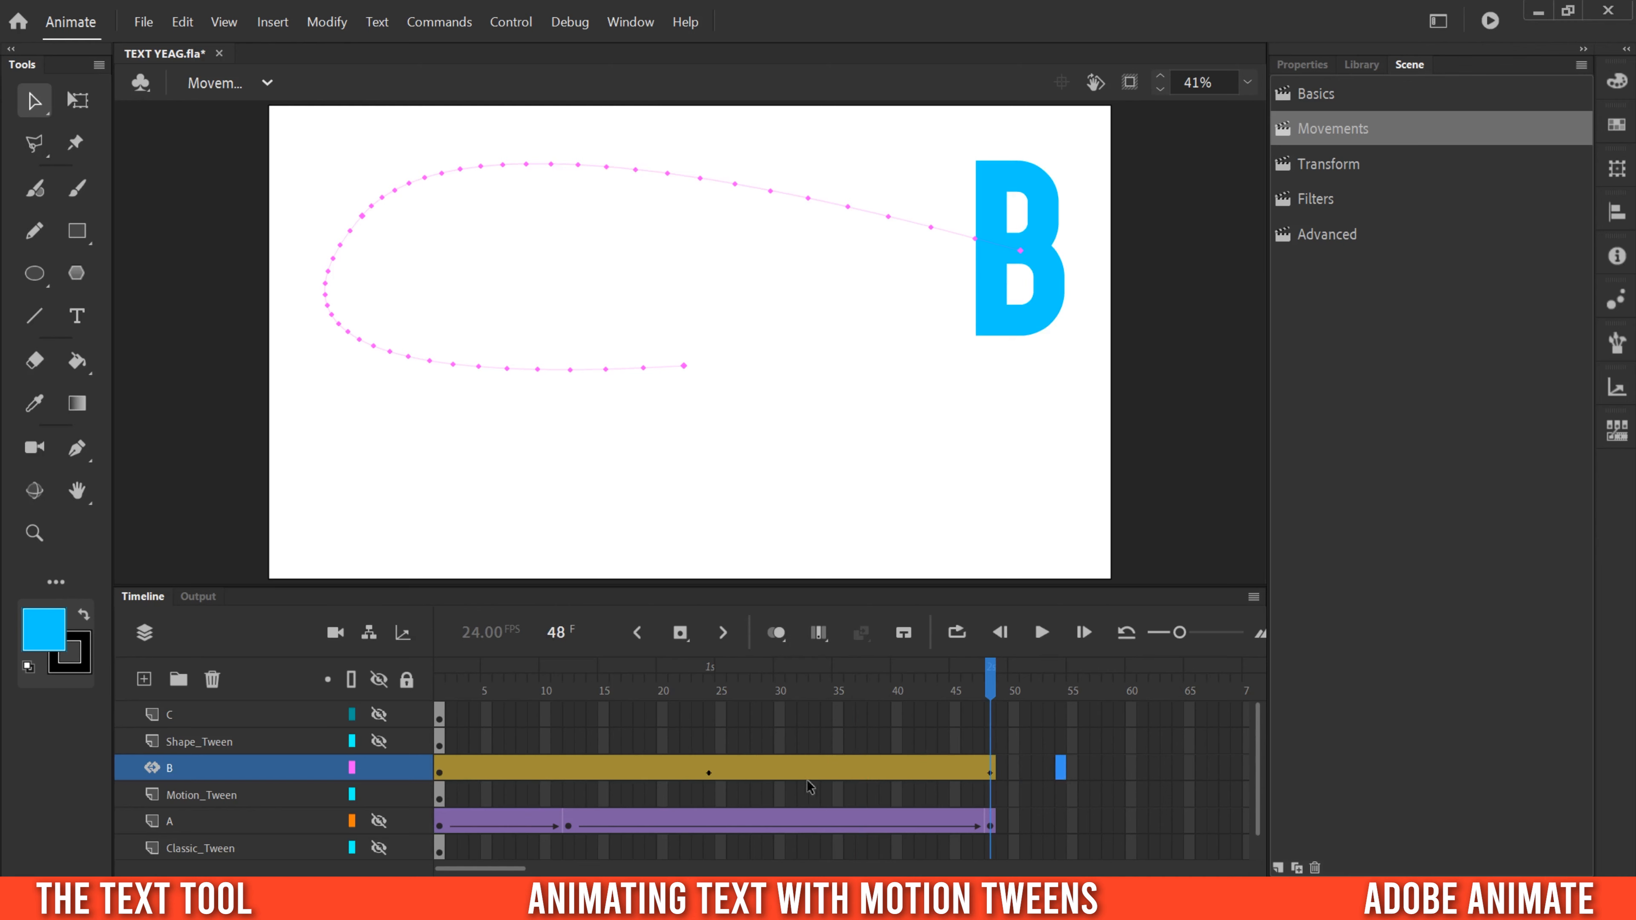
{"action": "left_click", "coordinate": [872, 773]}
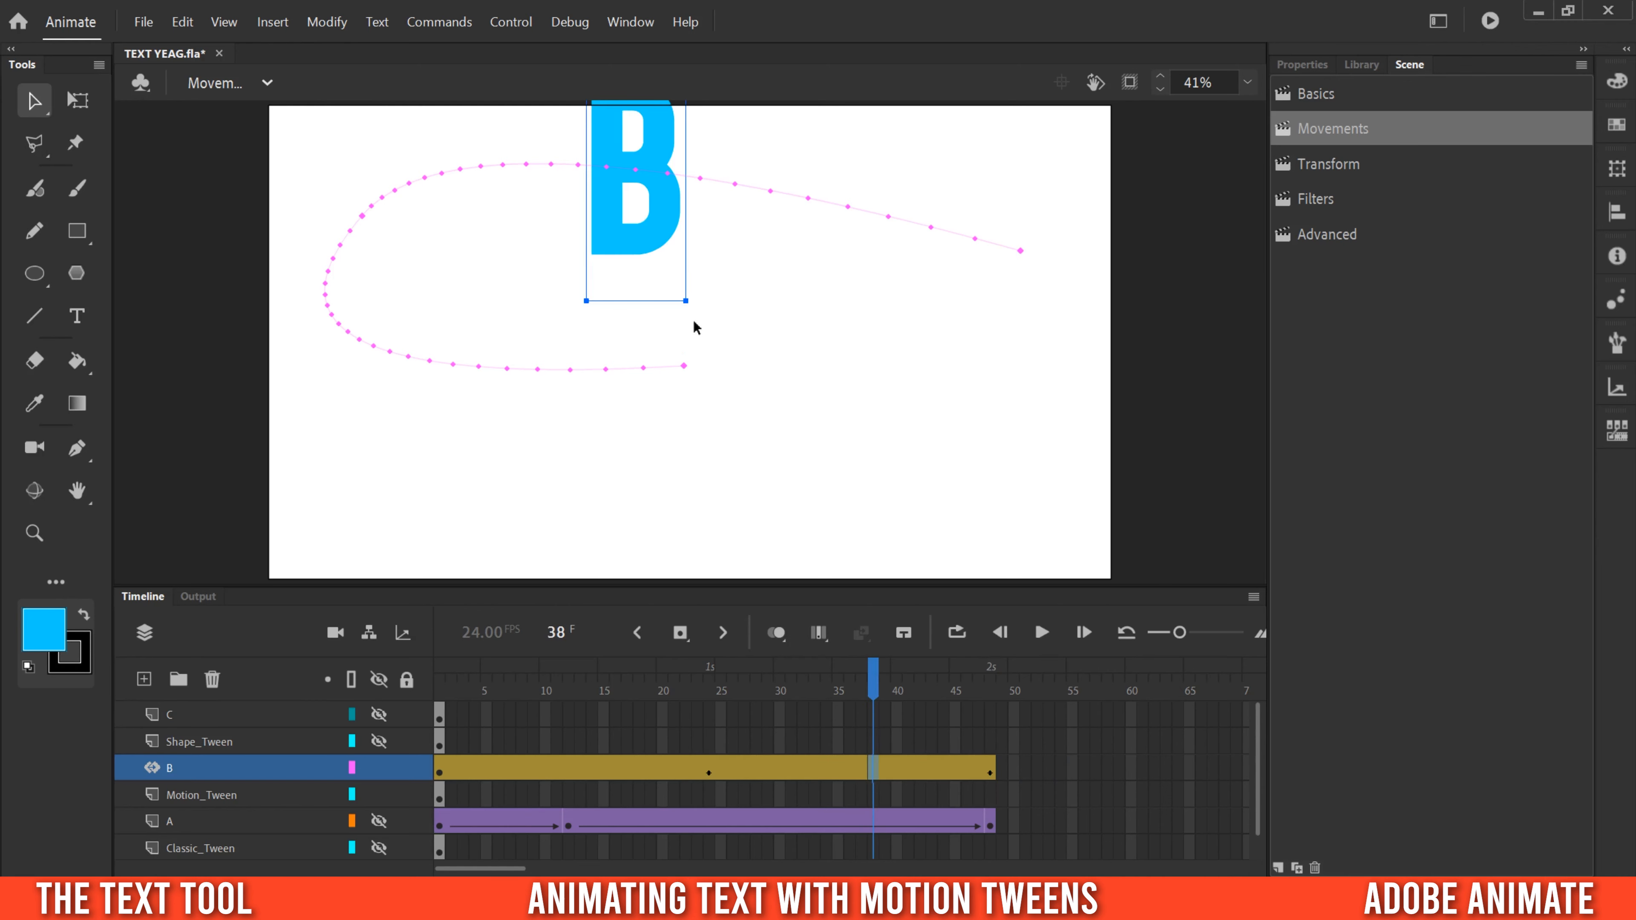
{"action": "left_click_drag", "start_coordinate": [658, 188], "coordinate": [711, 283]}
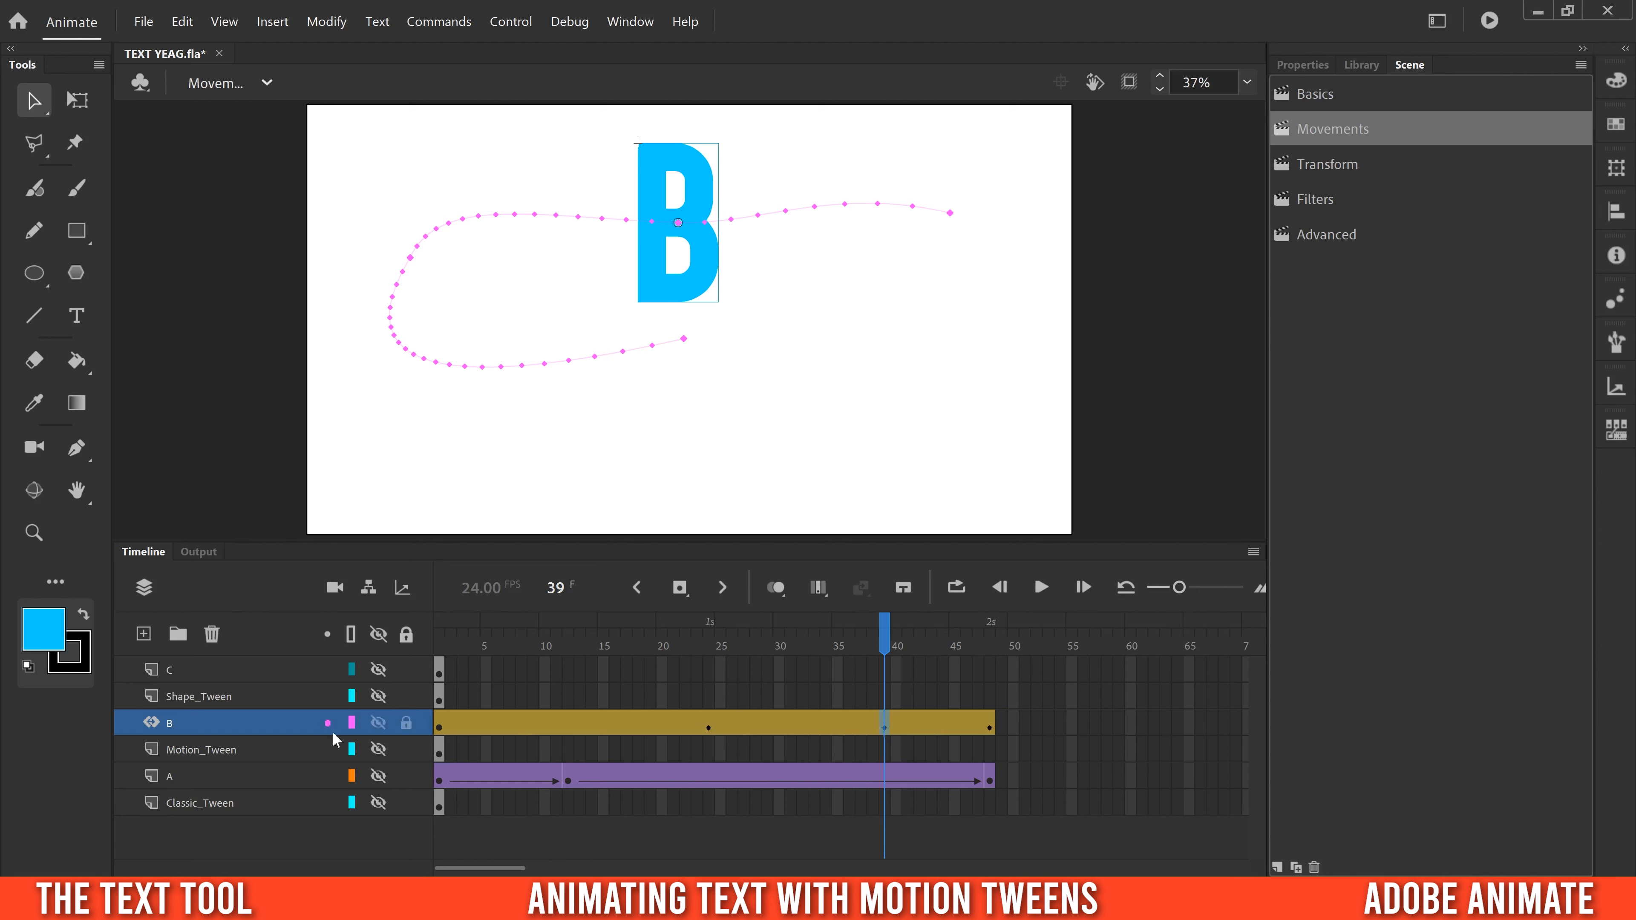
Insert 12 frames at frame 30 of layer B's motion tween and play the second half of the tween
{"action": "left_click", "coordinate": [780, 728]}
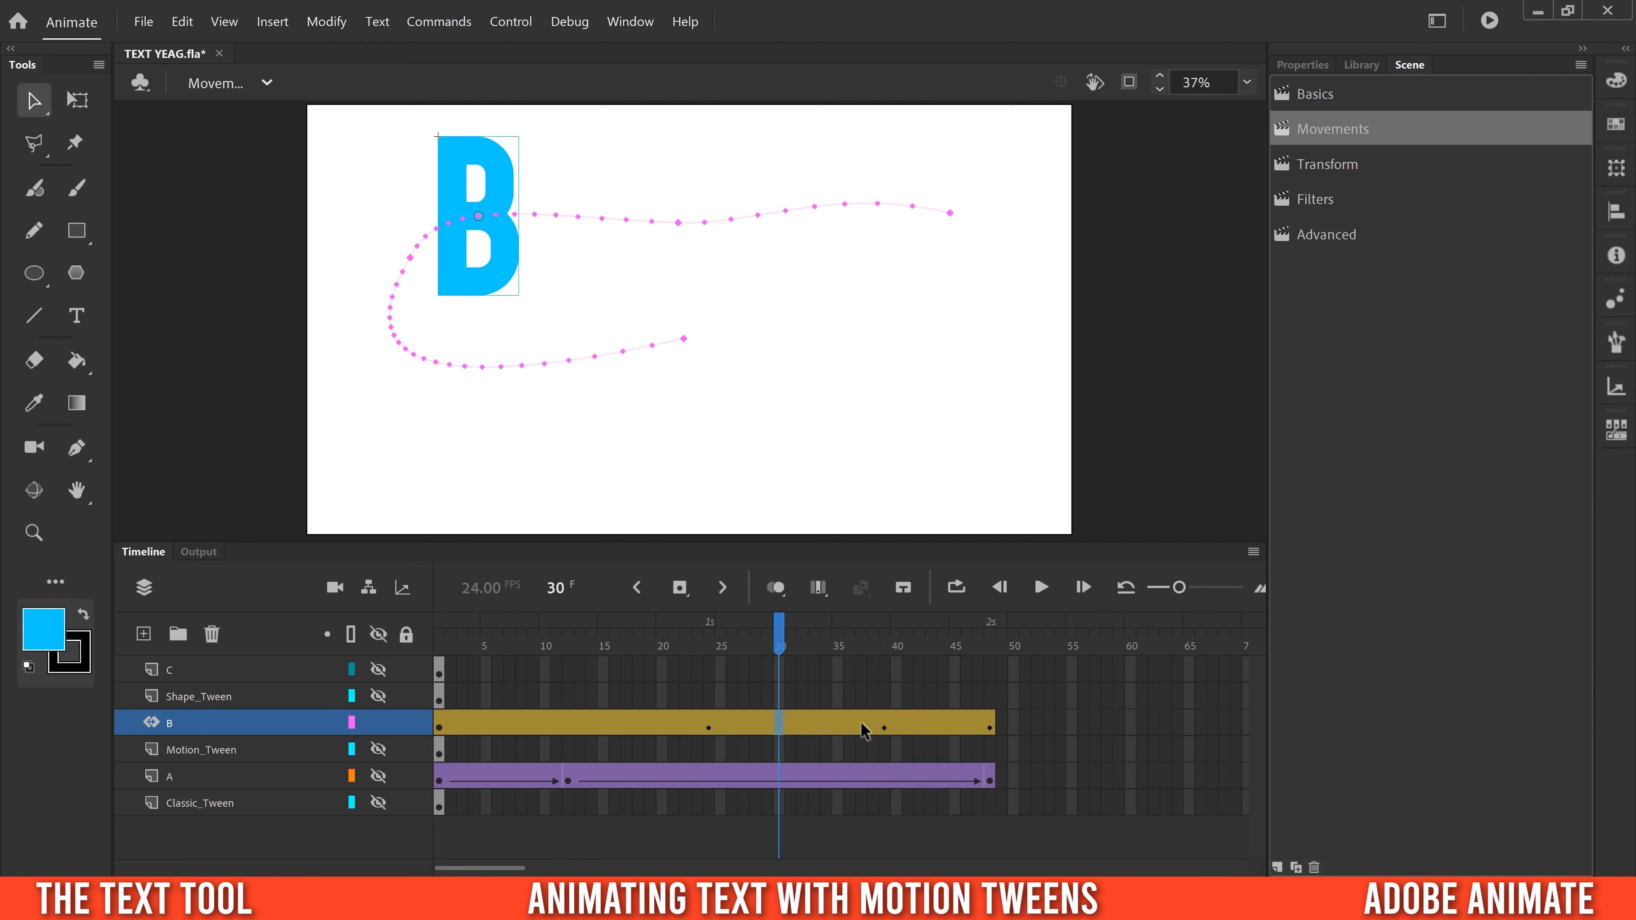
{"action": "key", "text": "F5"}
{"action": "key", "text": "F5"}
{"action": "key", "text": "F5"}
{"action": "key", "text": "F5"}
{"action": "key", "text": "F5"}
{"action": "key", "text": "F5"}
{"action": "key", "text": "F5"}
{"action": "key", "text": "F5"}
{"action": "key", "text": "F5"}
{"action": "key", "text": "F5"}
{"action": "key", "text": "F5"}
{"action": "key", "text": "F5"}
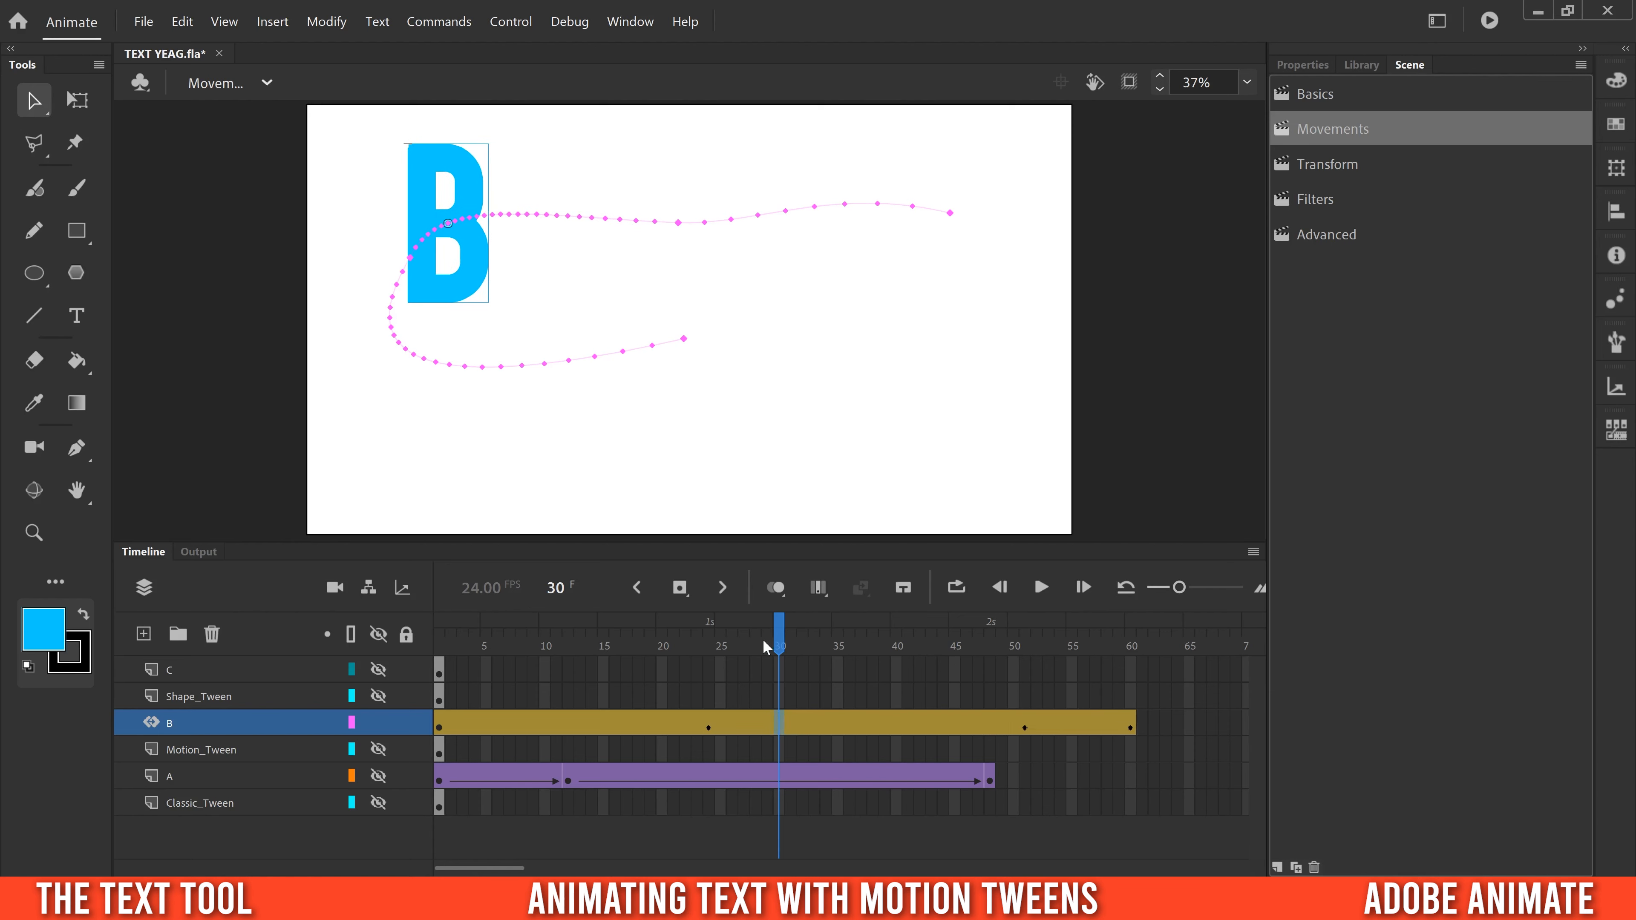
{"action": "left_click_drag", "start_coordinate": [765, 647], "coordinate": [714, 648]}
{"action": "left_click", "coordinate": [1042, 591]}
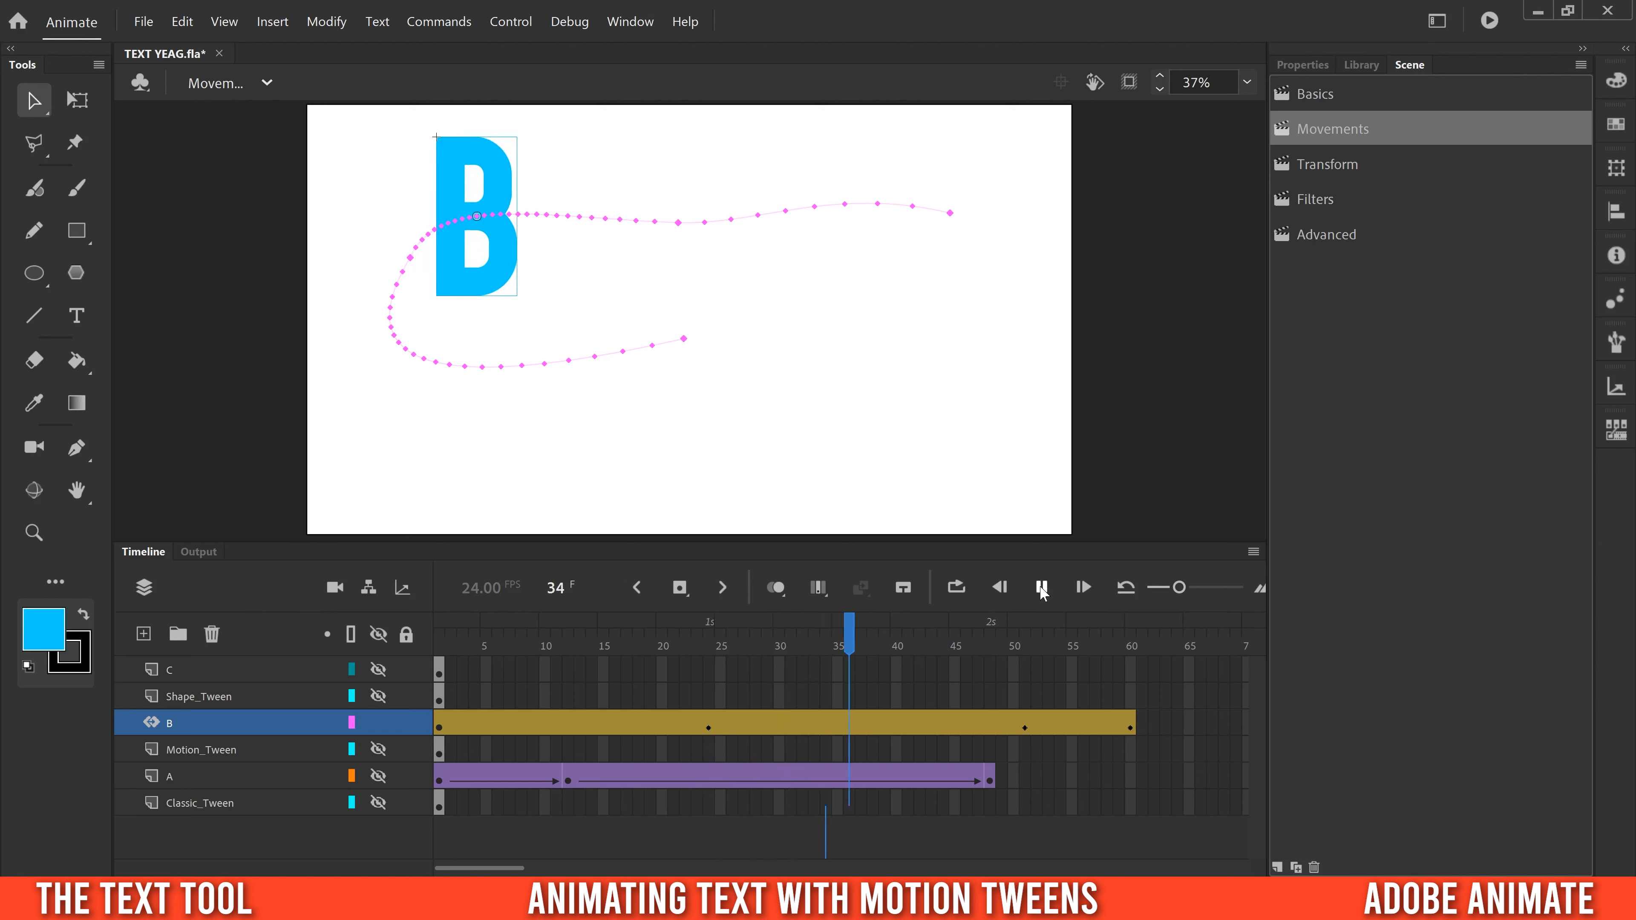
Remove frames at frame 35 of layer B's motion tween until the tween ends at frame 48 again
{"action": "left_click", "coordinate": [839, 728]}
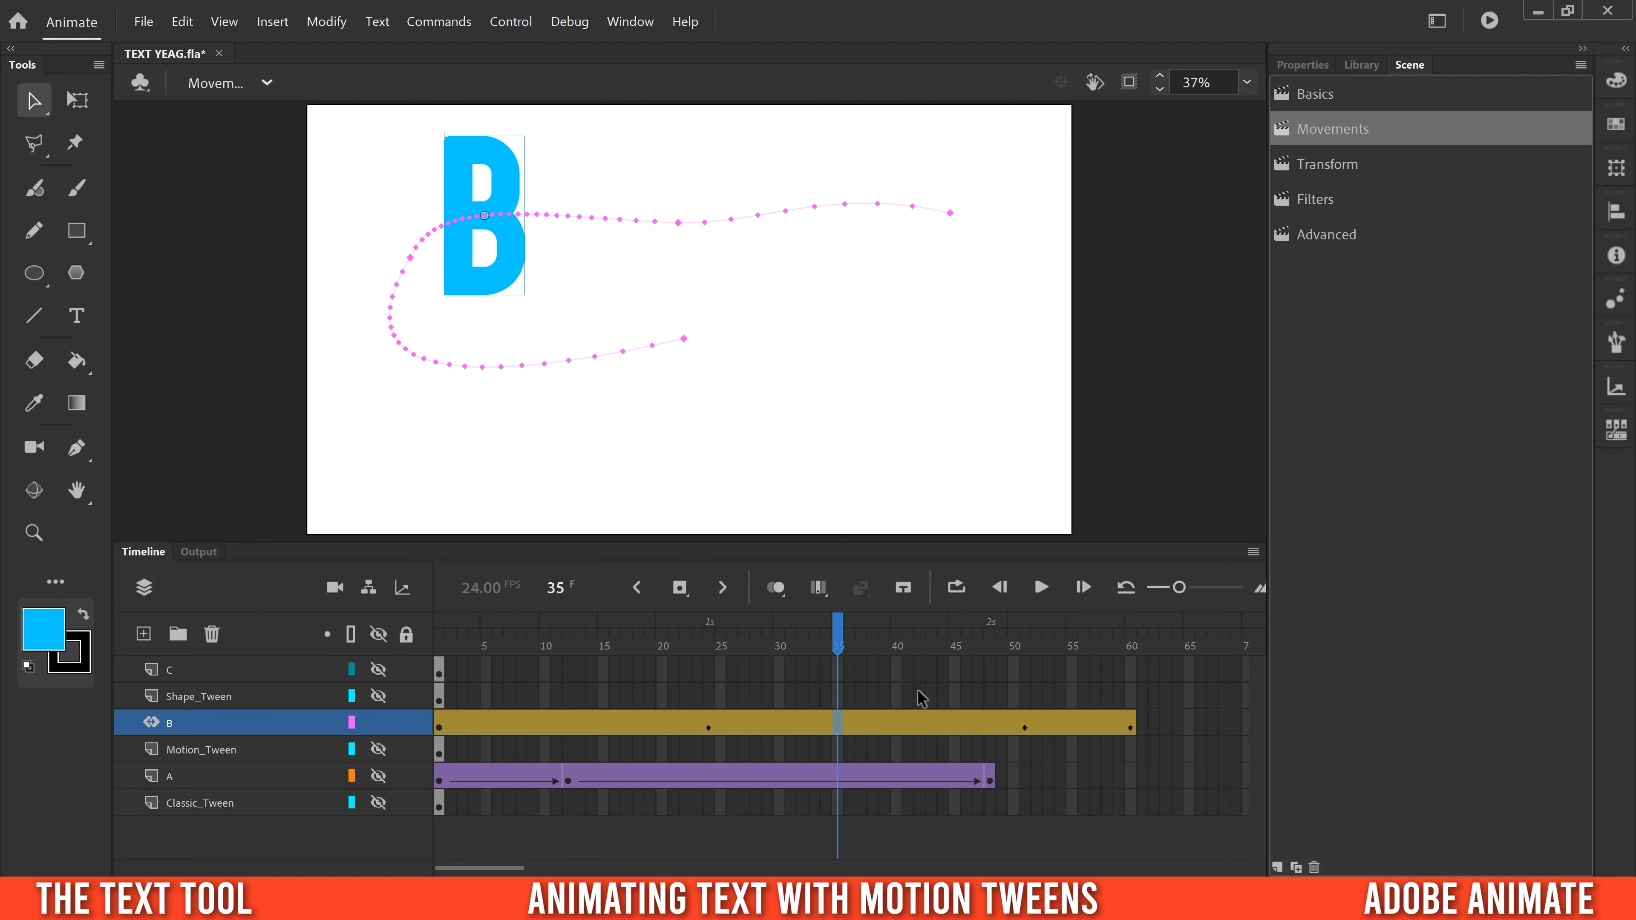
{"action": "key", "text": "shift+F5"}
{"action": "key", "text": "shift+F5"}
{"action": "key", "text": "shift+F5"}
{"action": "key", "text": "shift+F5"}
{"action": "key", "text": "shift+F5"}
{"action": "key", "text": "shift+F5"}
{"action": "key", "text": "shift+F5"}
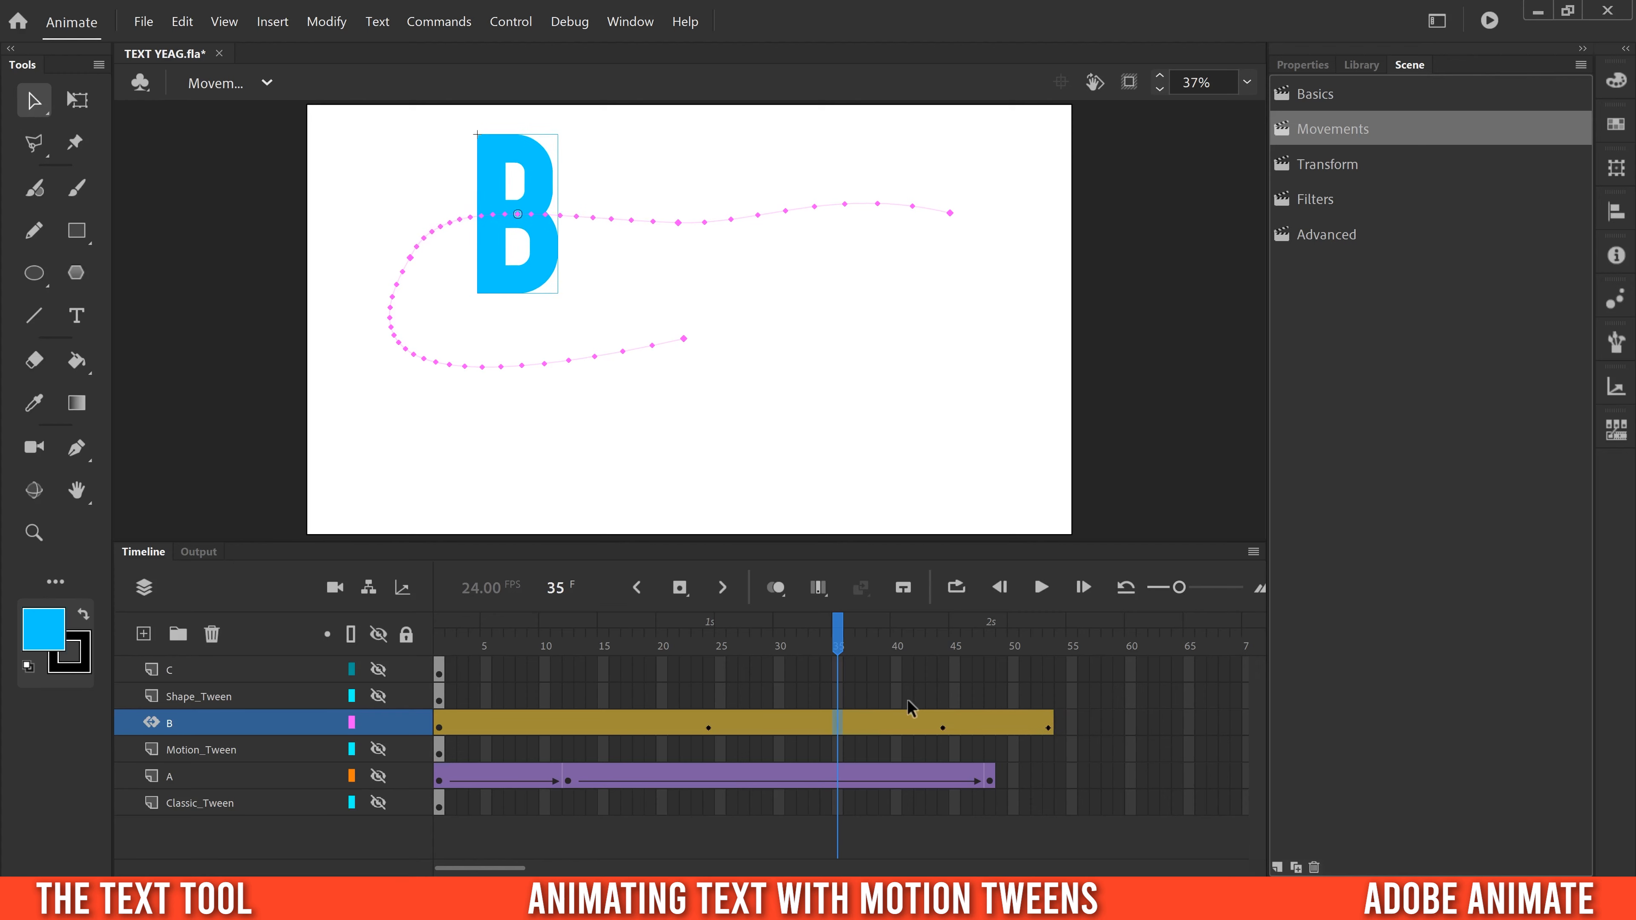
{"action": "key", "text": "shift+F5"}
{"action": "key", "text": "shift+F5"}
{"action": "key", "text": "shift+F5"}
{"action": "key", "text": "shift+F5"}
{"action": "key", "text": "shift+F5"}
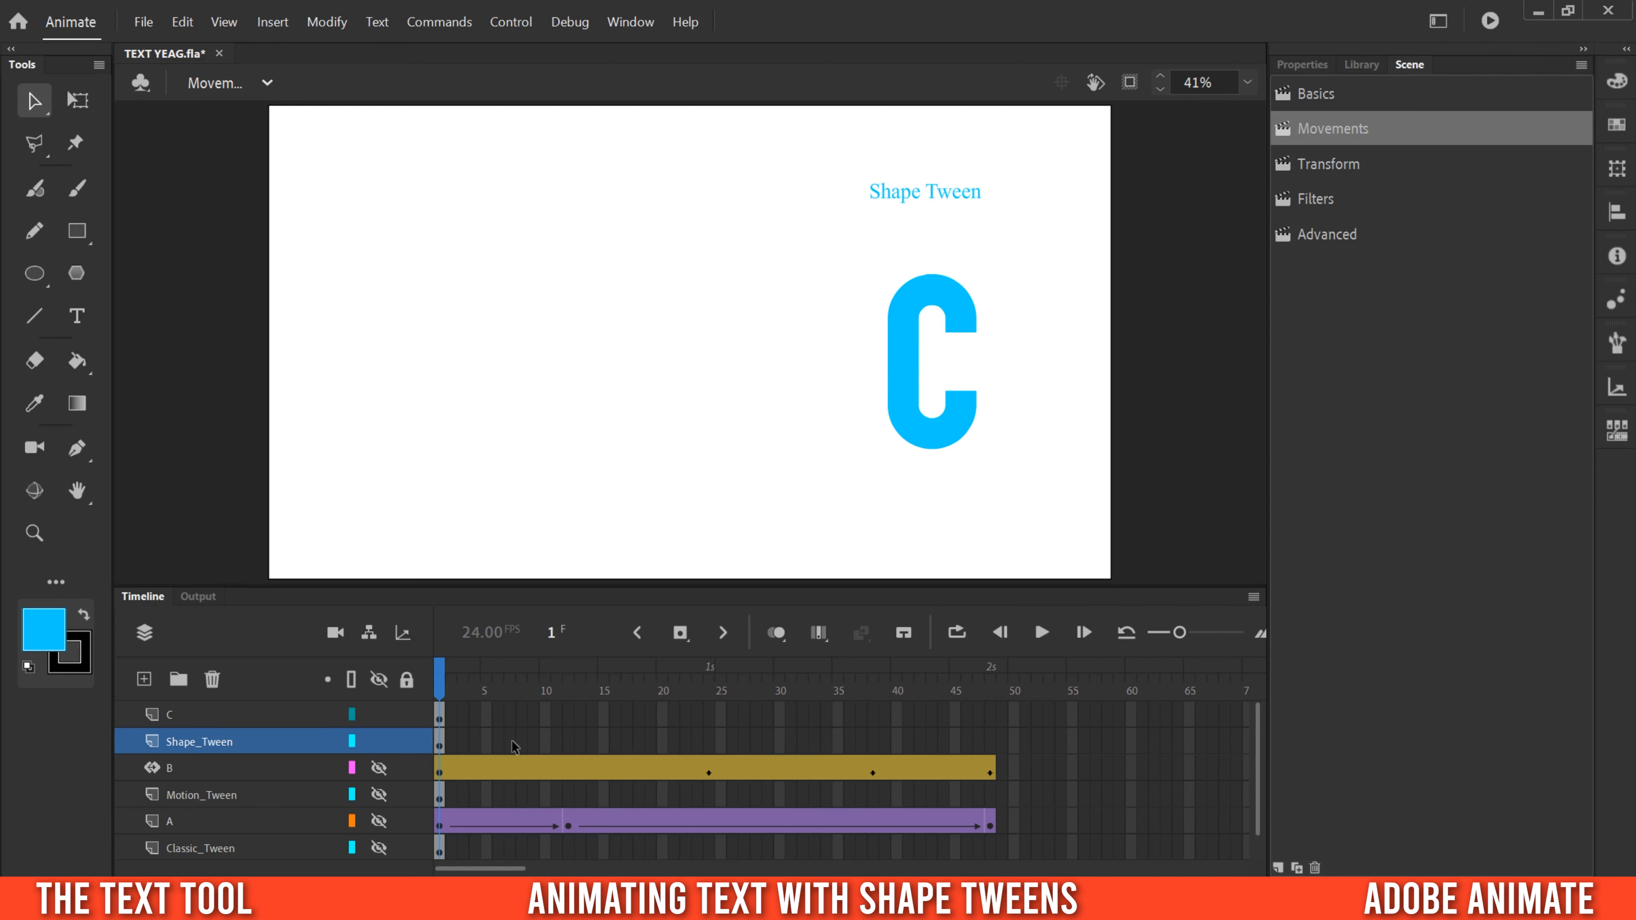
Break apart the C text on layer C into a shape, and look at the Basics scene before returning to Movements
{"action": "left_click", "coordinate": [171, 715]}
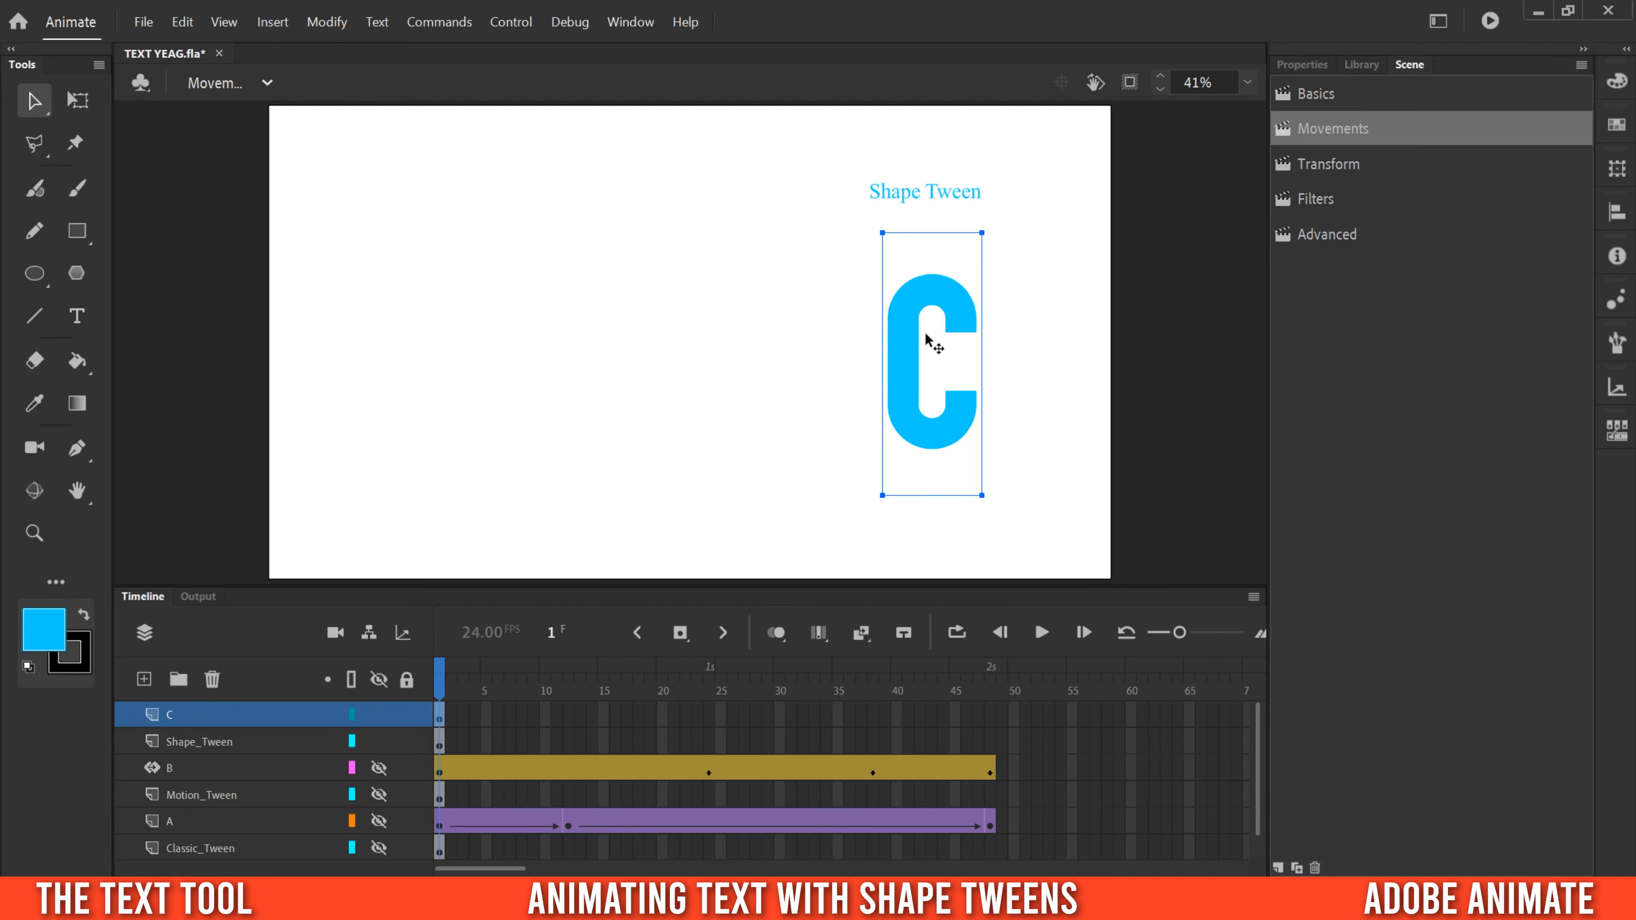
{"action": "mouse_move", "coordinate": [906, 366]}
{"action": "left_mouse_down"}
{"action": "mouse_move", "coordinate": [862, 365]}
{"action": "mouse_move", "coordinate": [903, 365]}
{"action": "left_mouse_up"}
{"action": "right_click", "coordinate": [440, 724]}
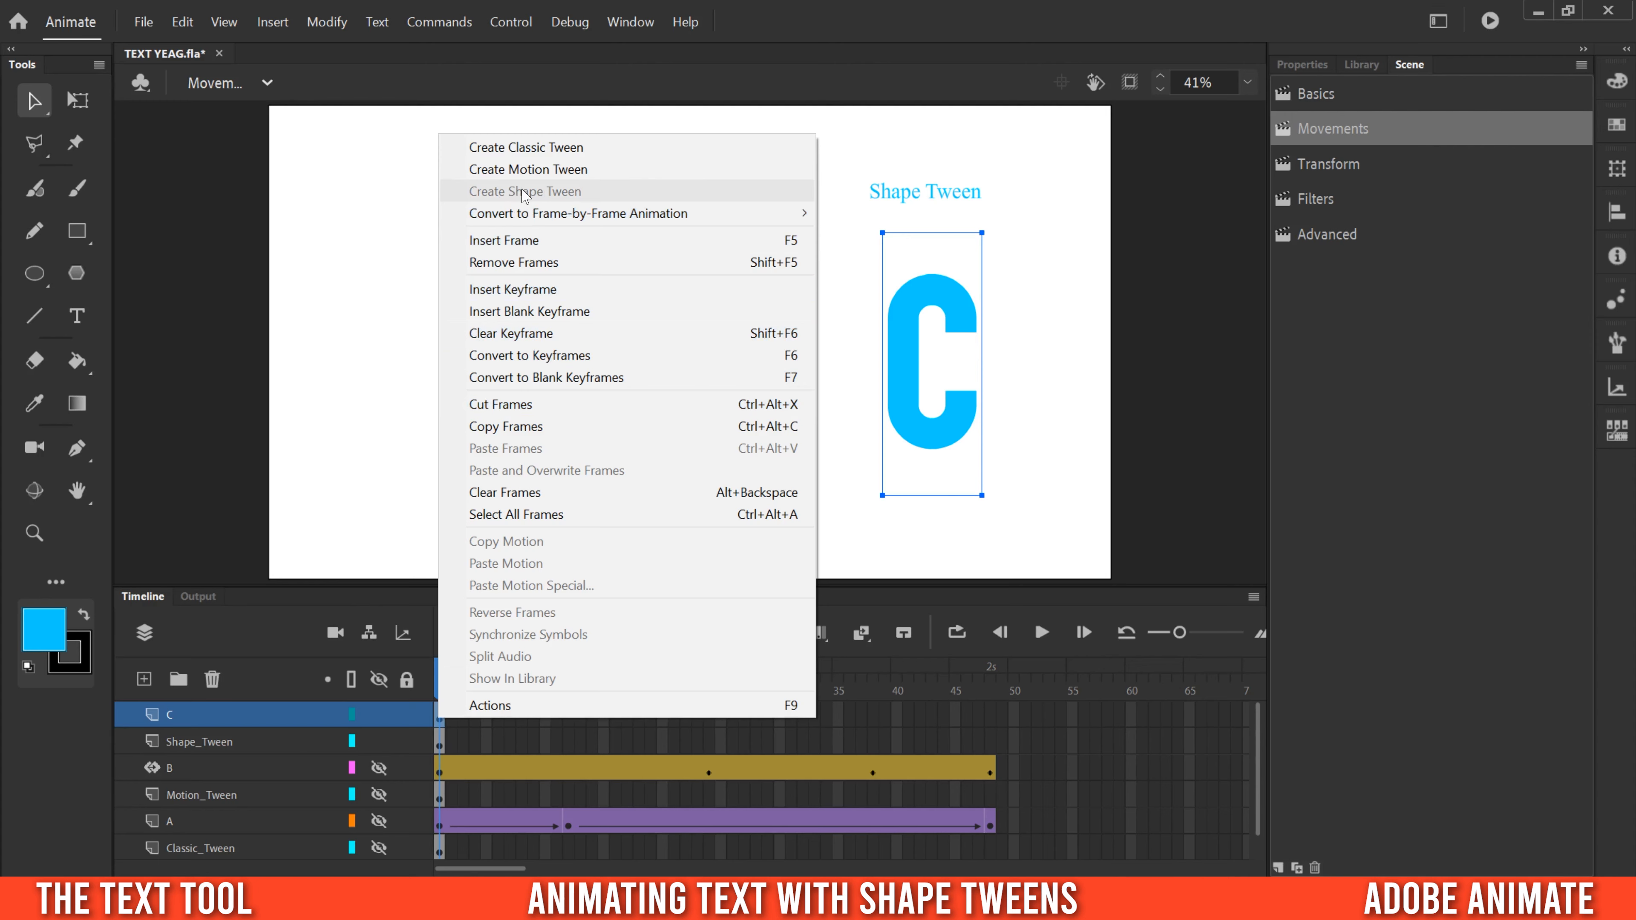
{"action": "left_click", "coordinate": [910, 325]}
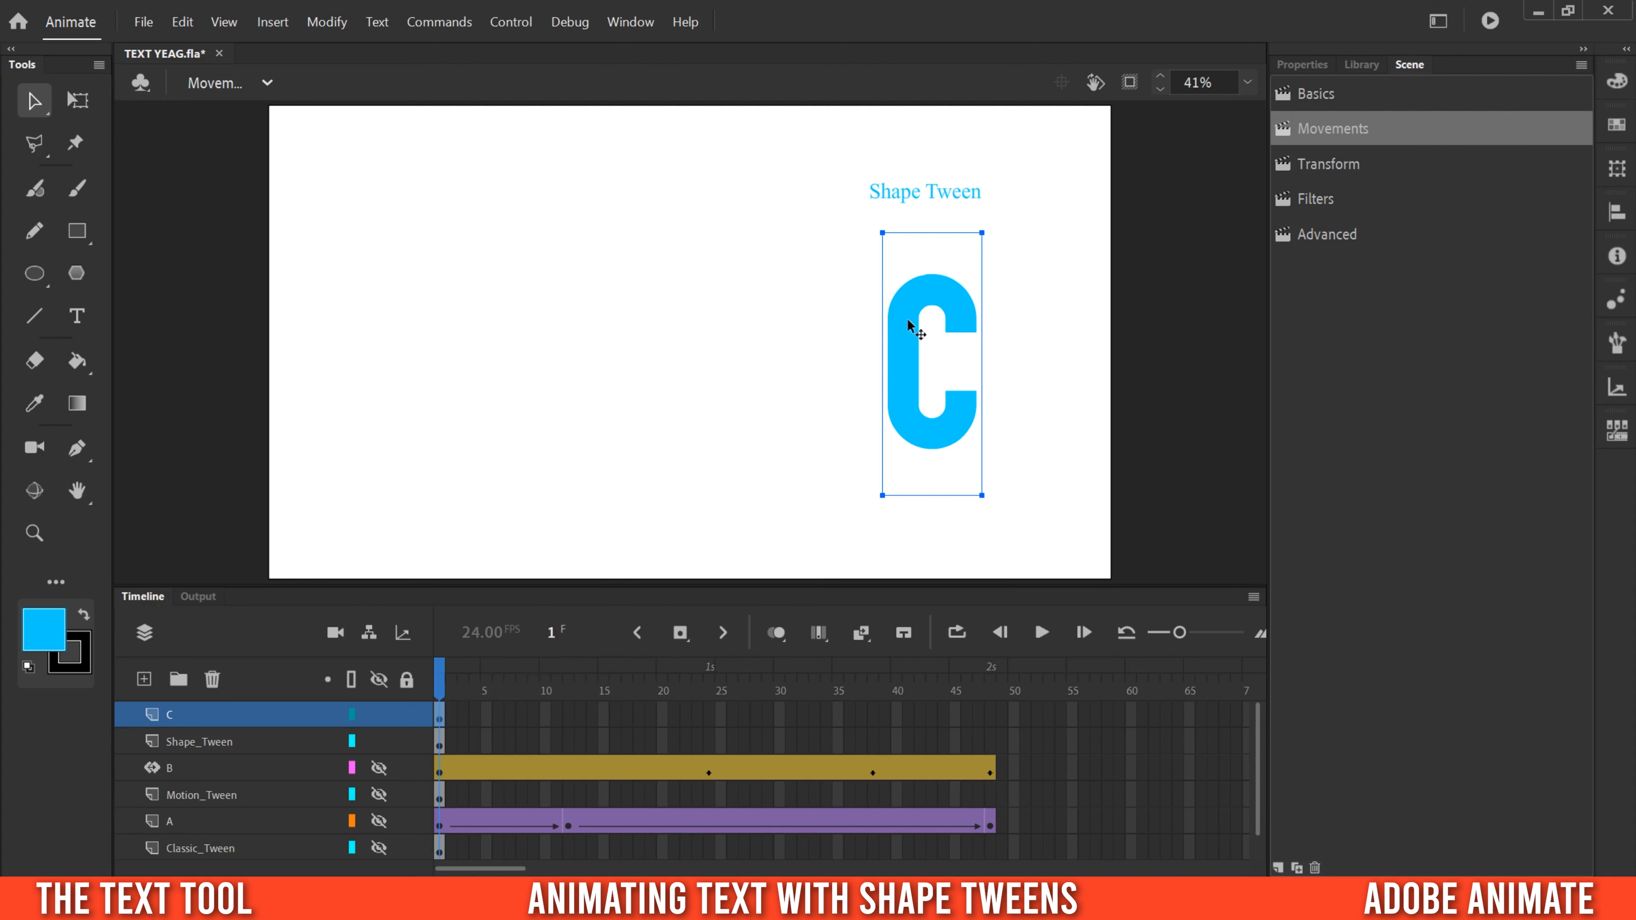
{"action": "right_click", "coordinate": [902, 360]}
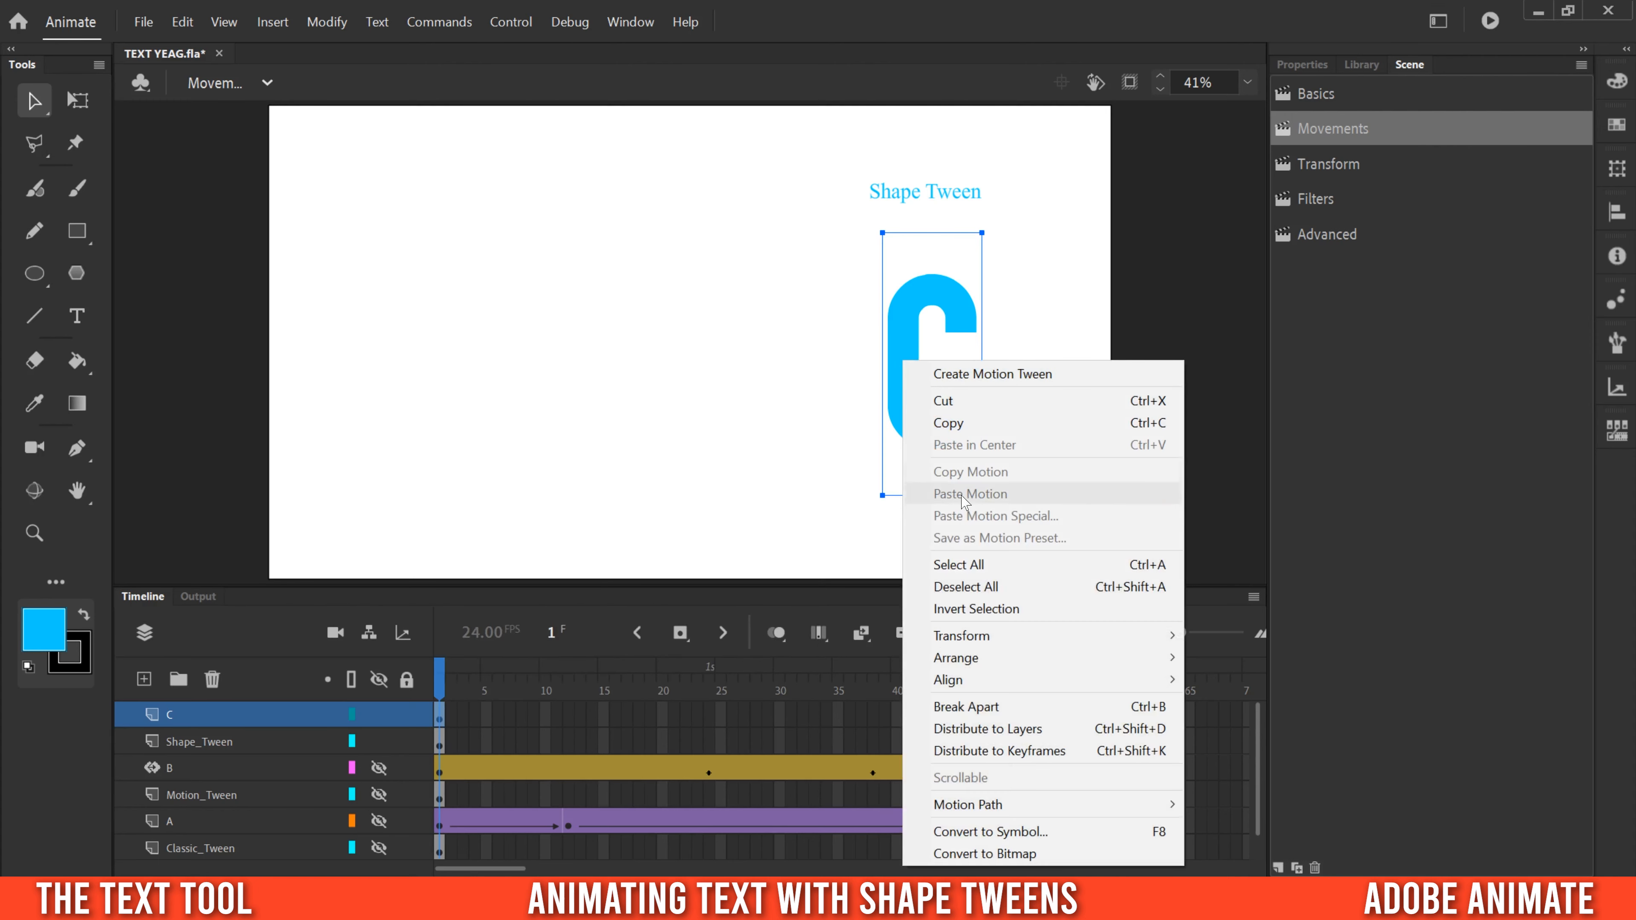
{"action": "left_click", "coordinate": [983, 709]}
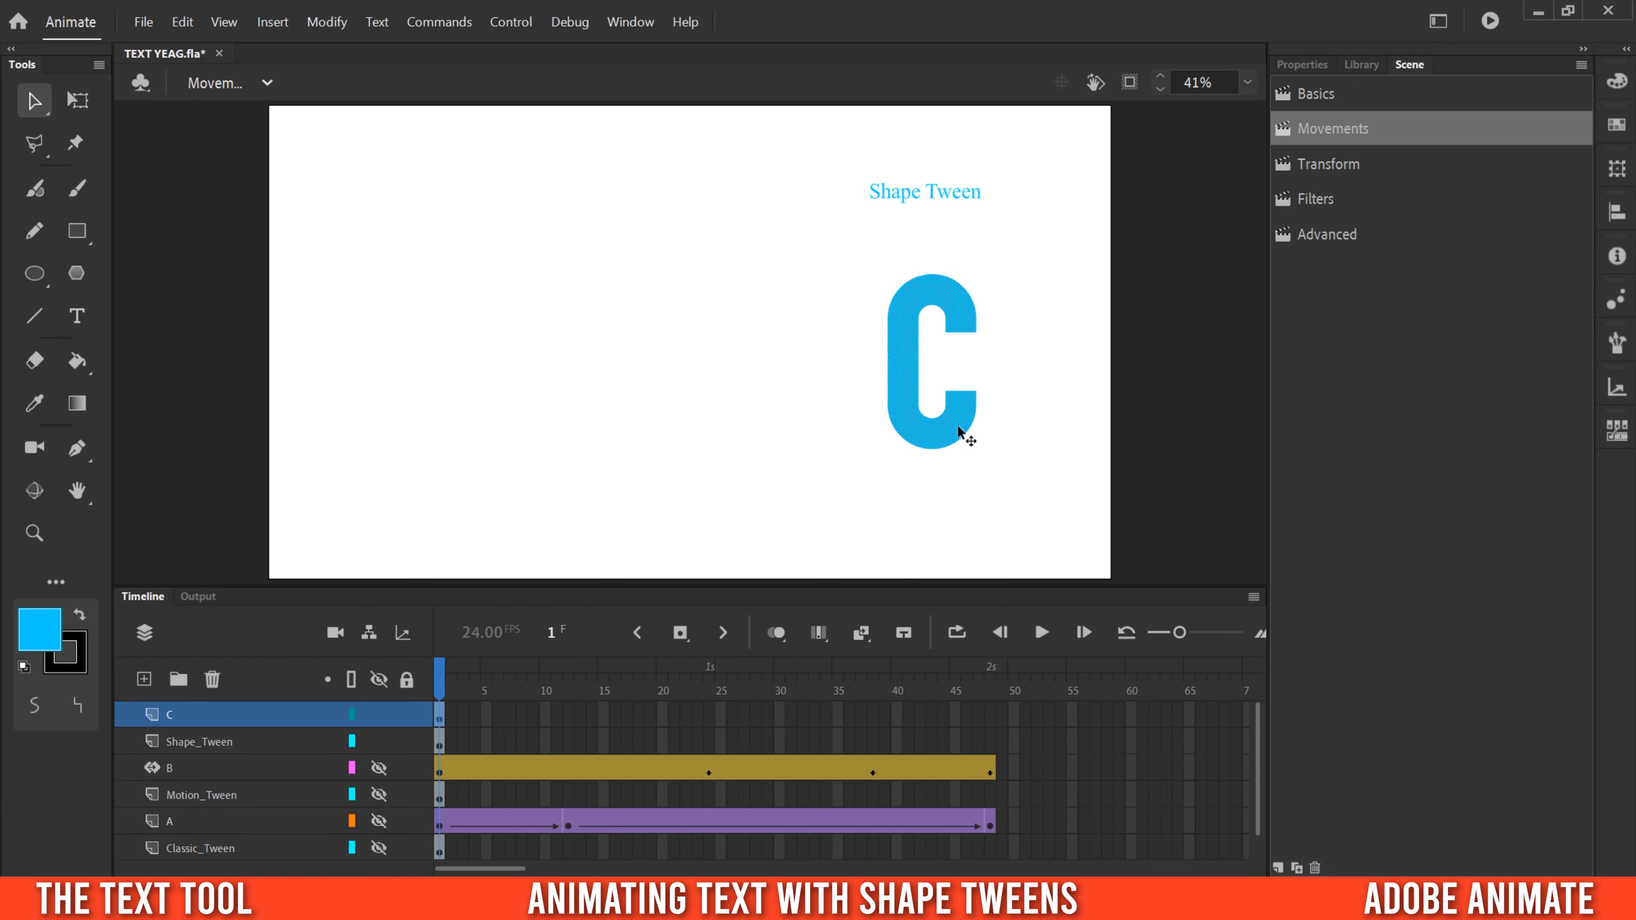
{"action": "left_click", "coordinate": [1326, 95]}
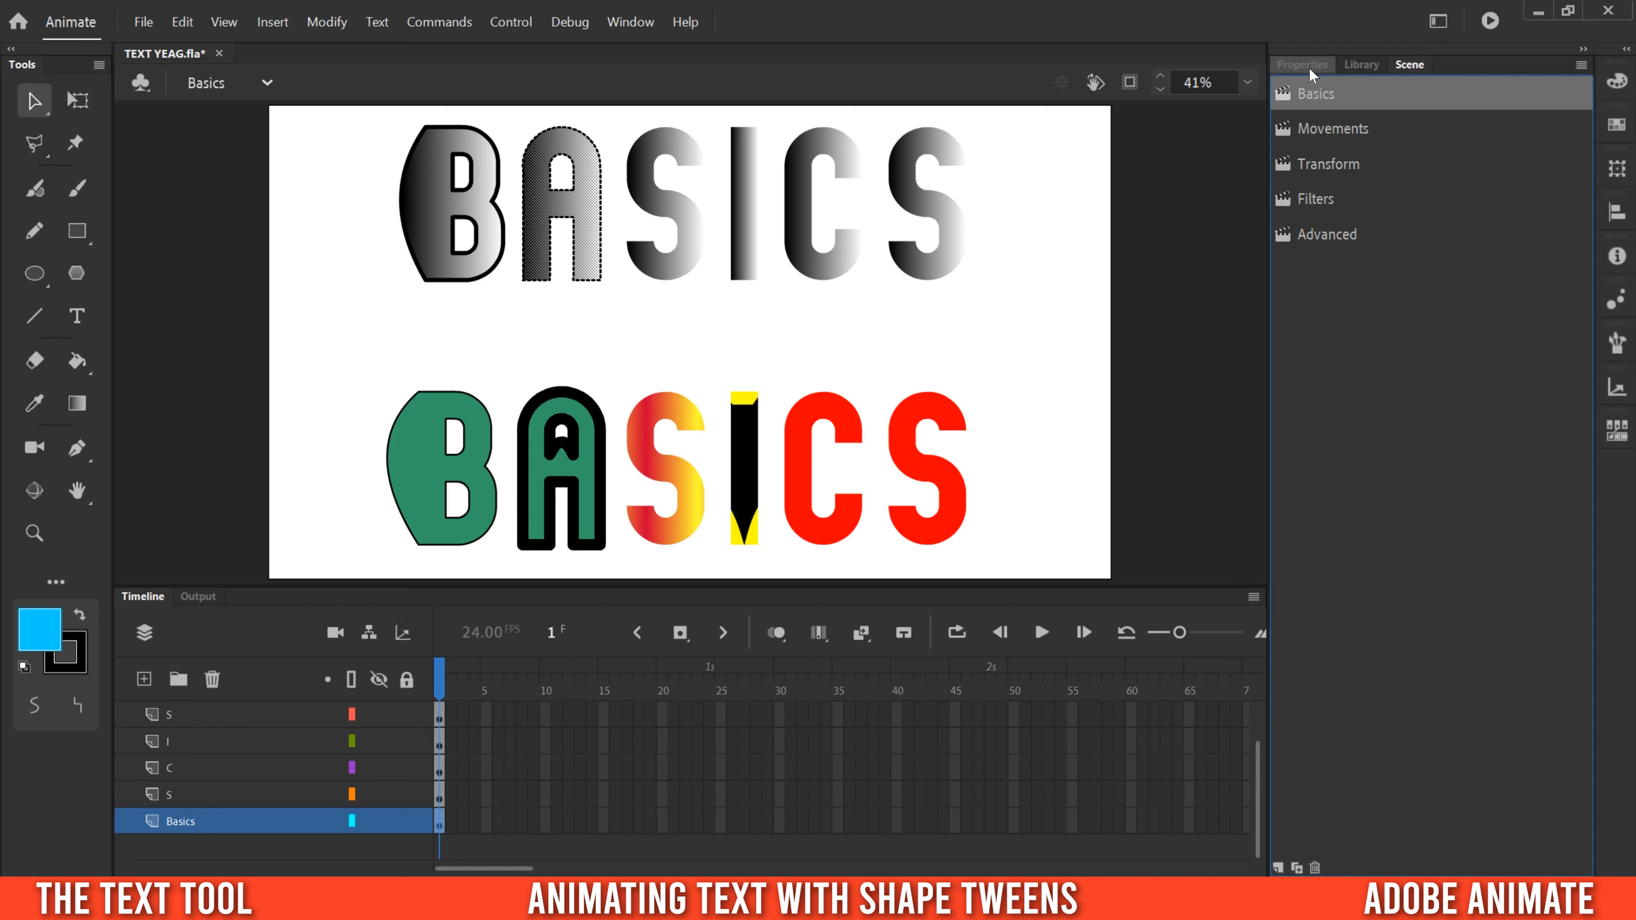
{"action": "left_click", "coordinate": [1325, 128]}
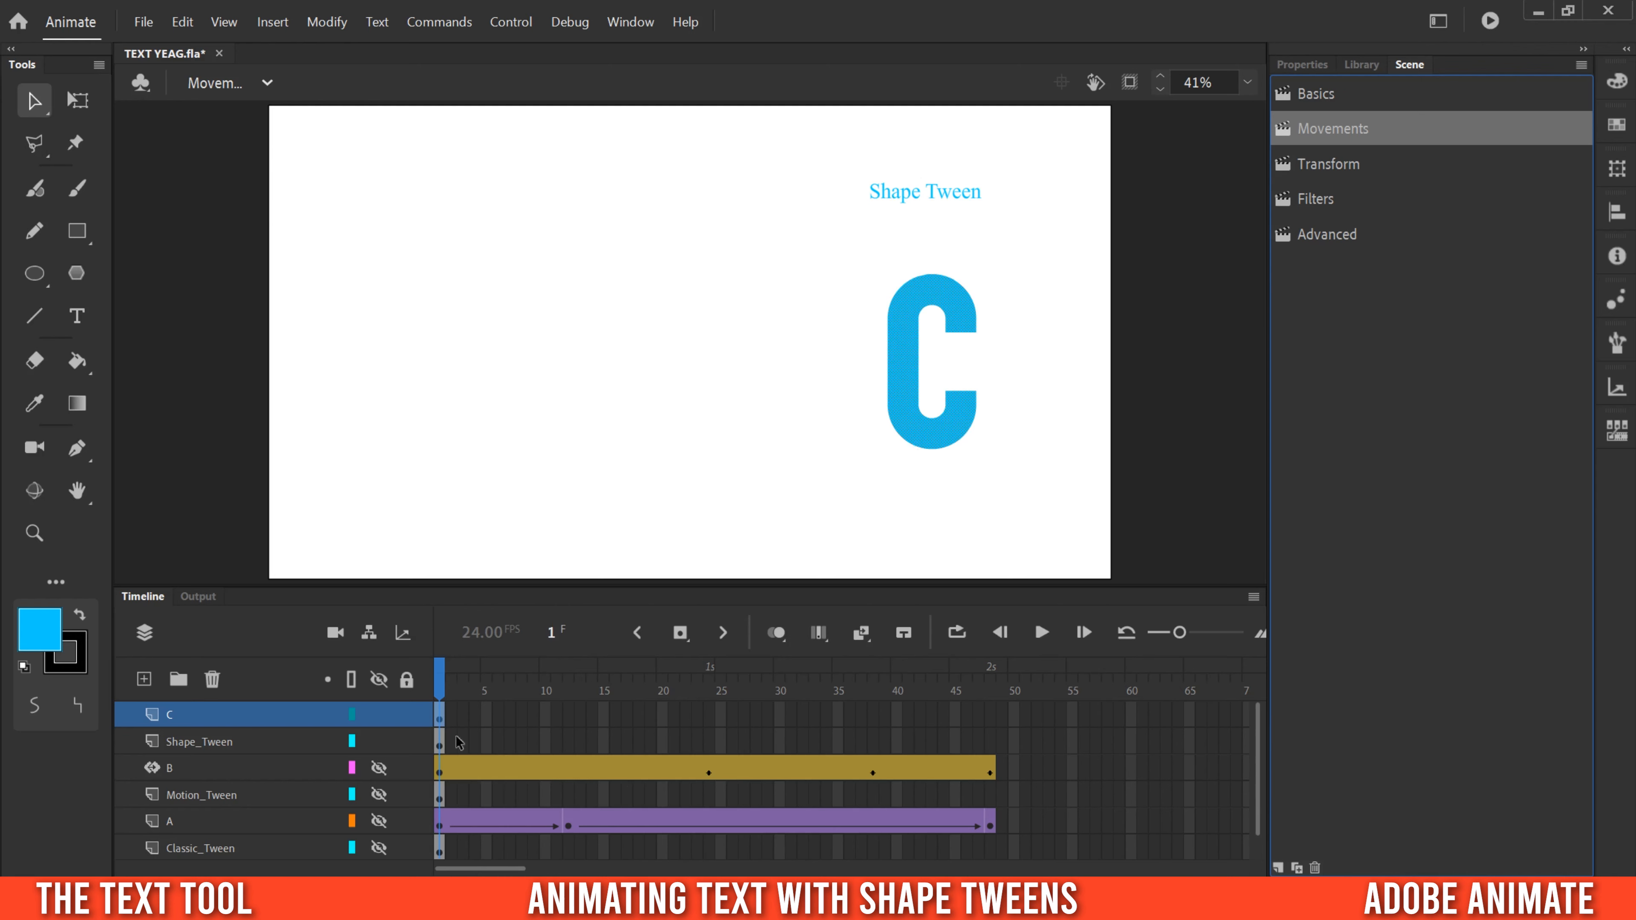
Create a shape tween on layer C with a keyframe at frame 24, and move the C to the stage's left side there
{"action": "right_click", "coordinate": [440, 724]}
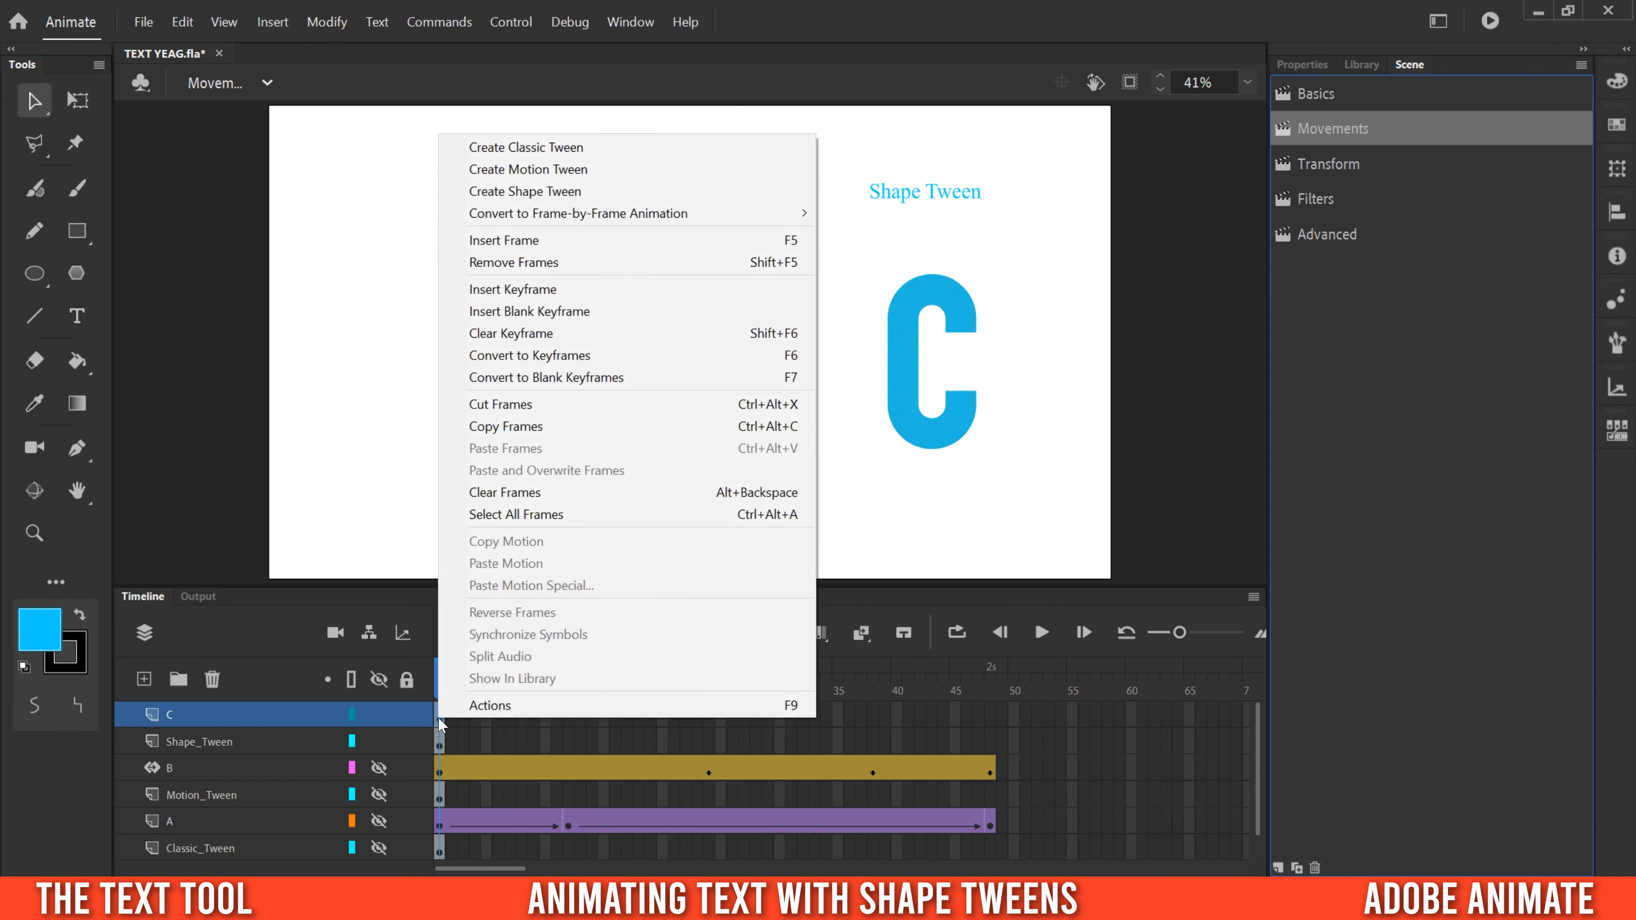
{"action": "left_click", "coordinate": [563, 191]}
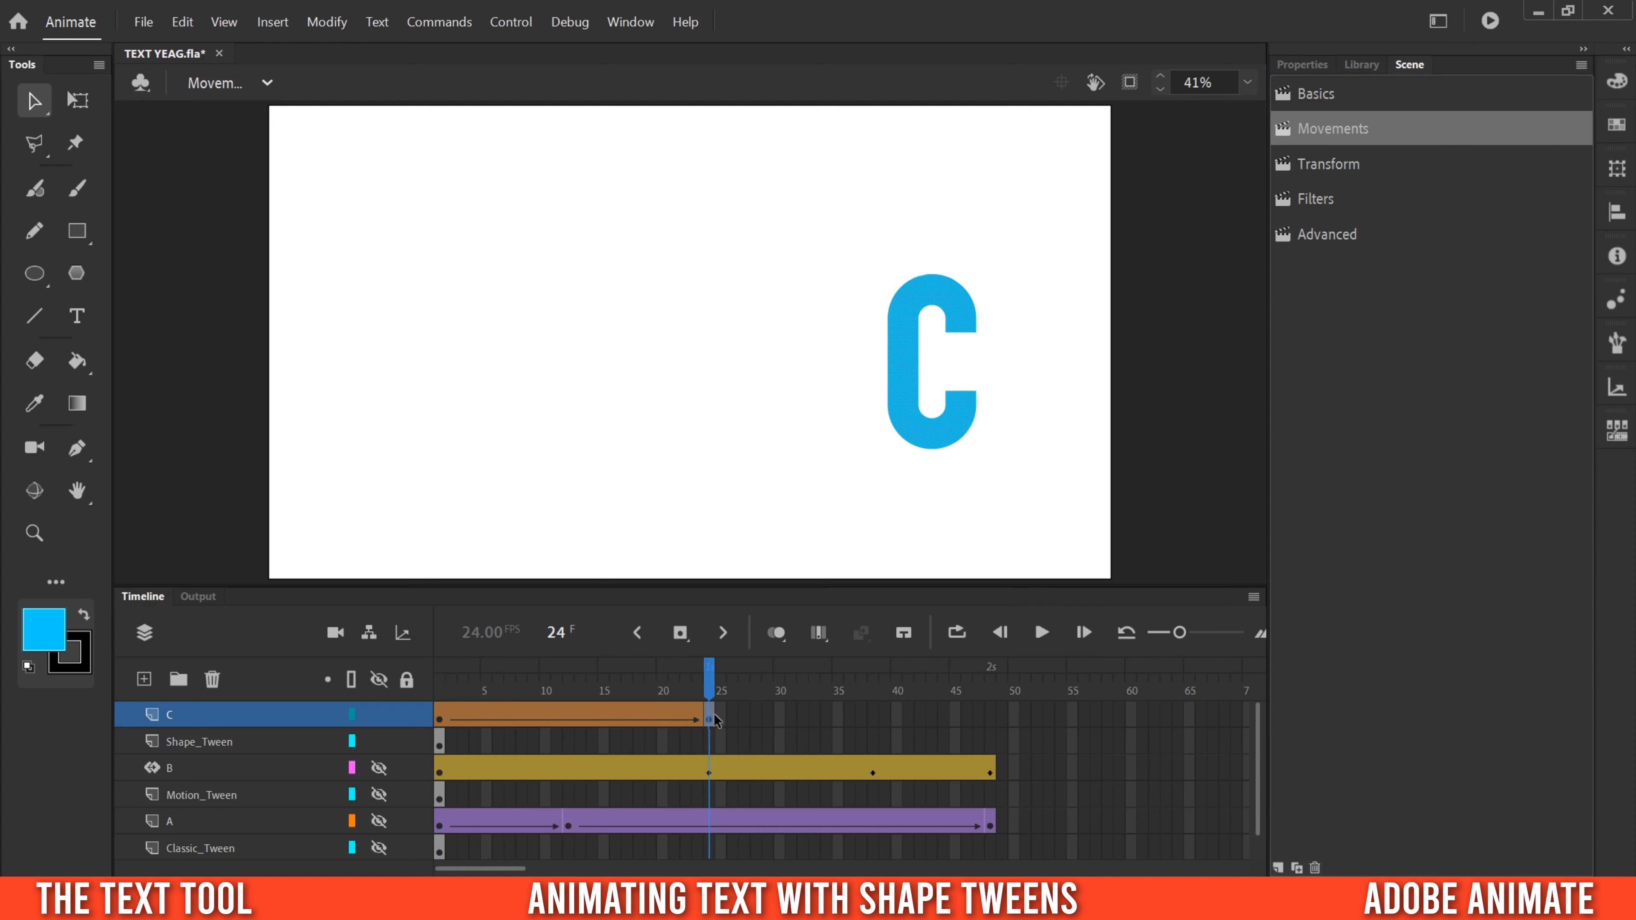
{"action": "left_click_drag", "start_coordinate": [898, 376], "coordinate": [395, 375]}
{"action": "left_click_drag", "start_coordinate": [670, 695], "coordinate": [707, 695]}
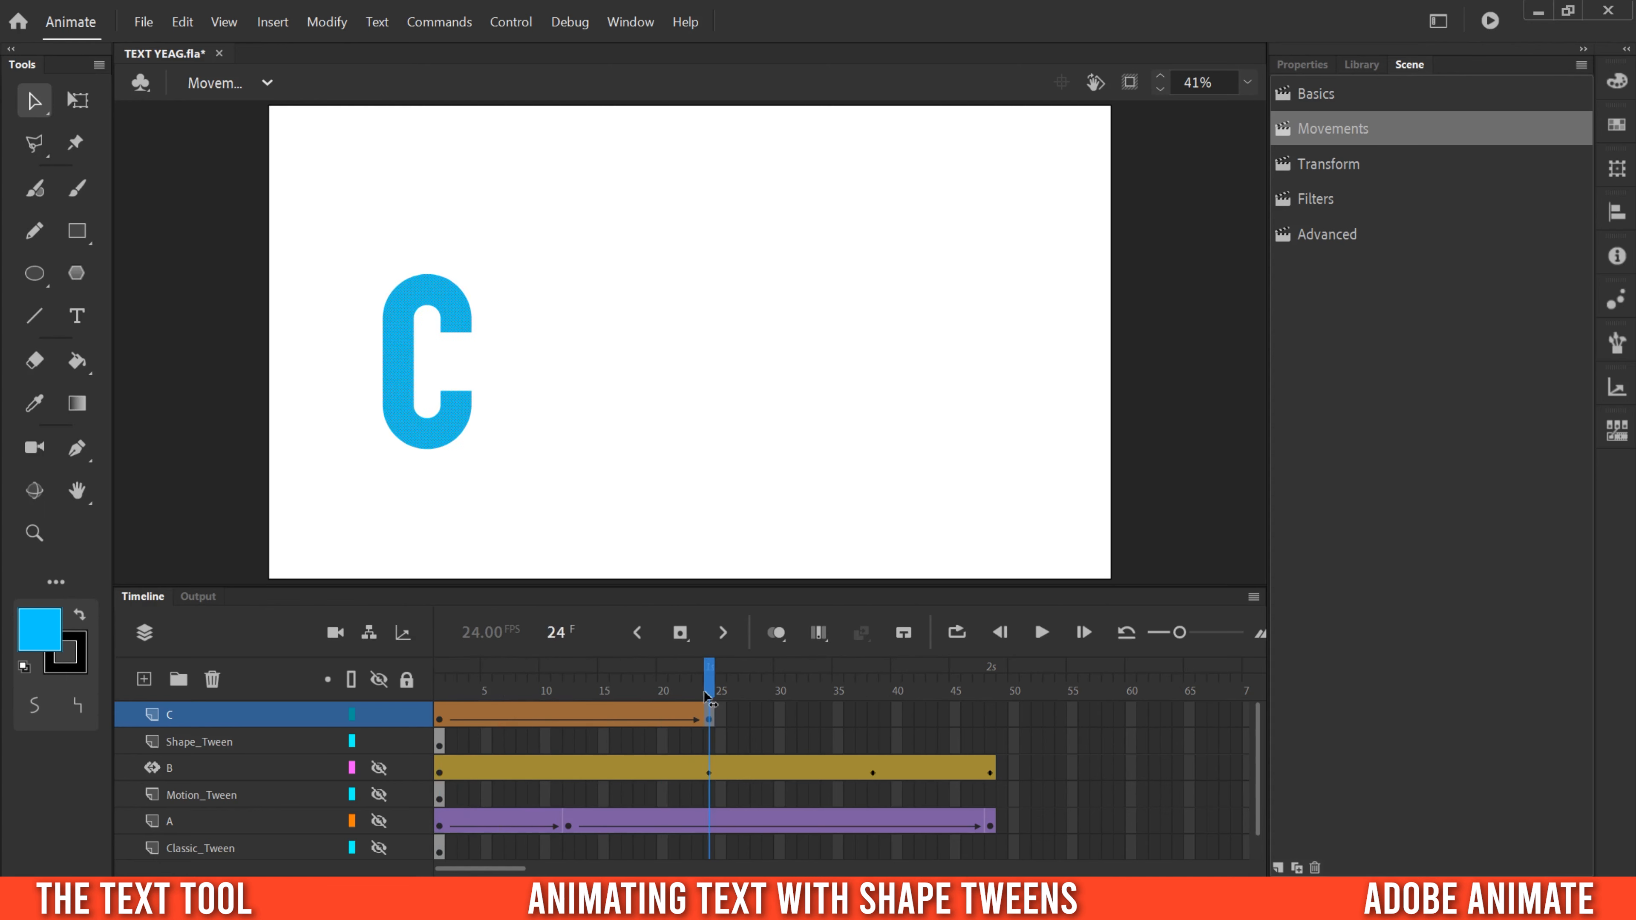
Add a keyframe at frame 48 on layer C, move the C to the stage's lower middle, and play the tween from frame 1
{"action": "left_click", "coordinate": [990, 719]}
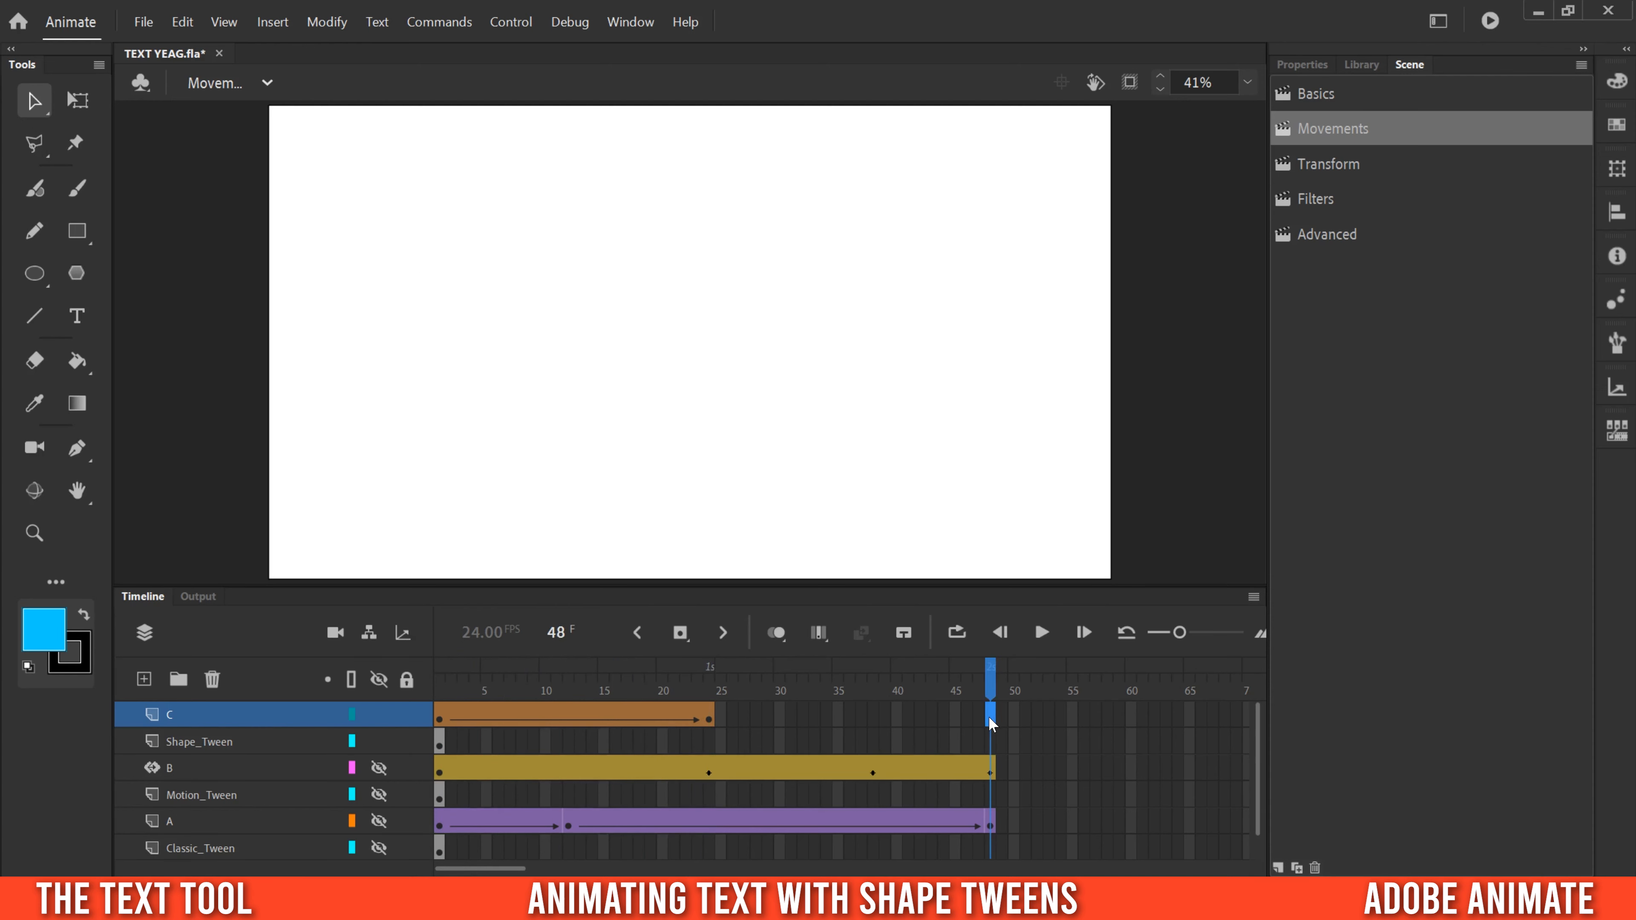
{"action": "left_click", "coordinate": [680, 633]}
{"action": "left_click_drag", "start_coordinate": [400, 356], "coordinate": [769, 442]}
{"action": "left_click_drag", "start_coordinate": [721, 691], "coordinate": [419, 682]}
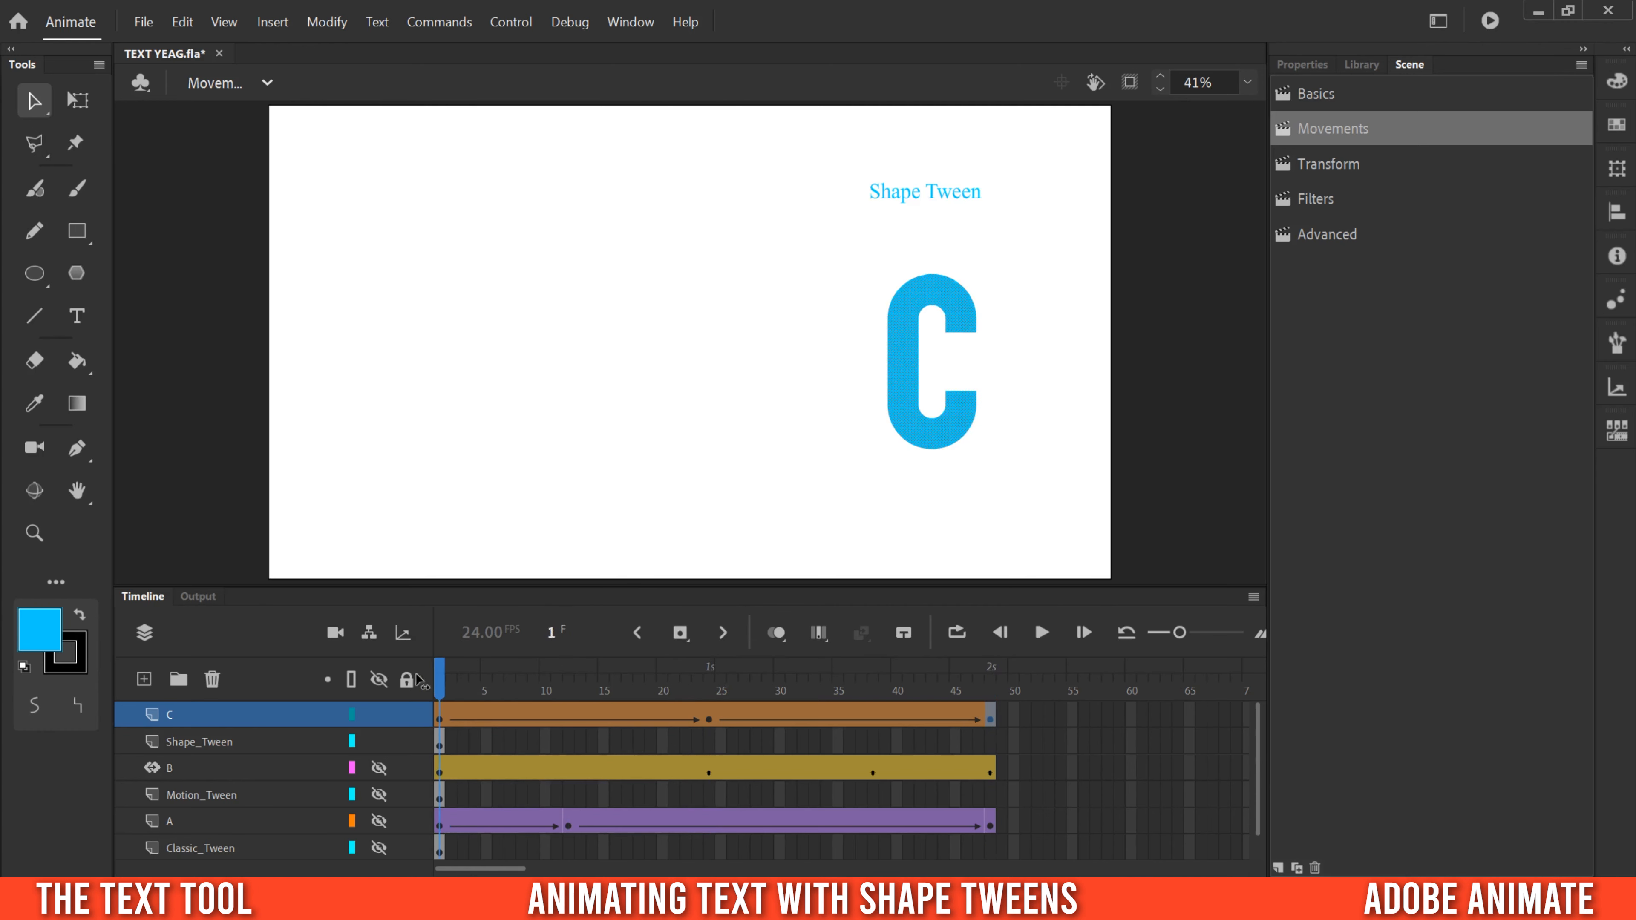
{"action": "left_click", "coordinate": [1040, 633]}
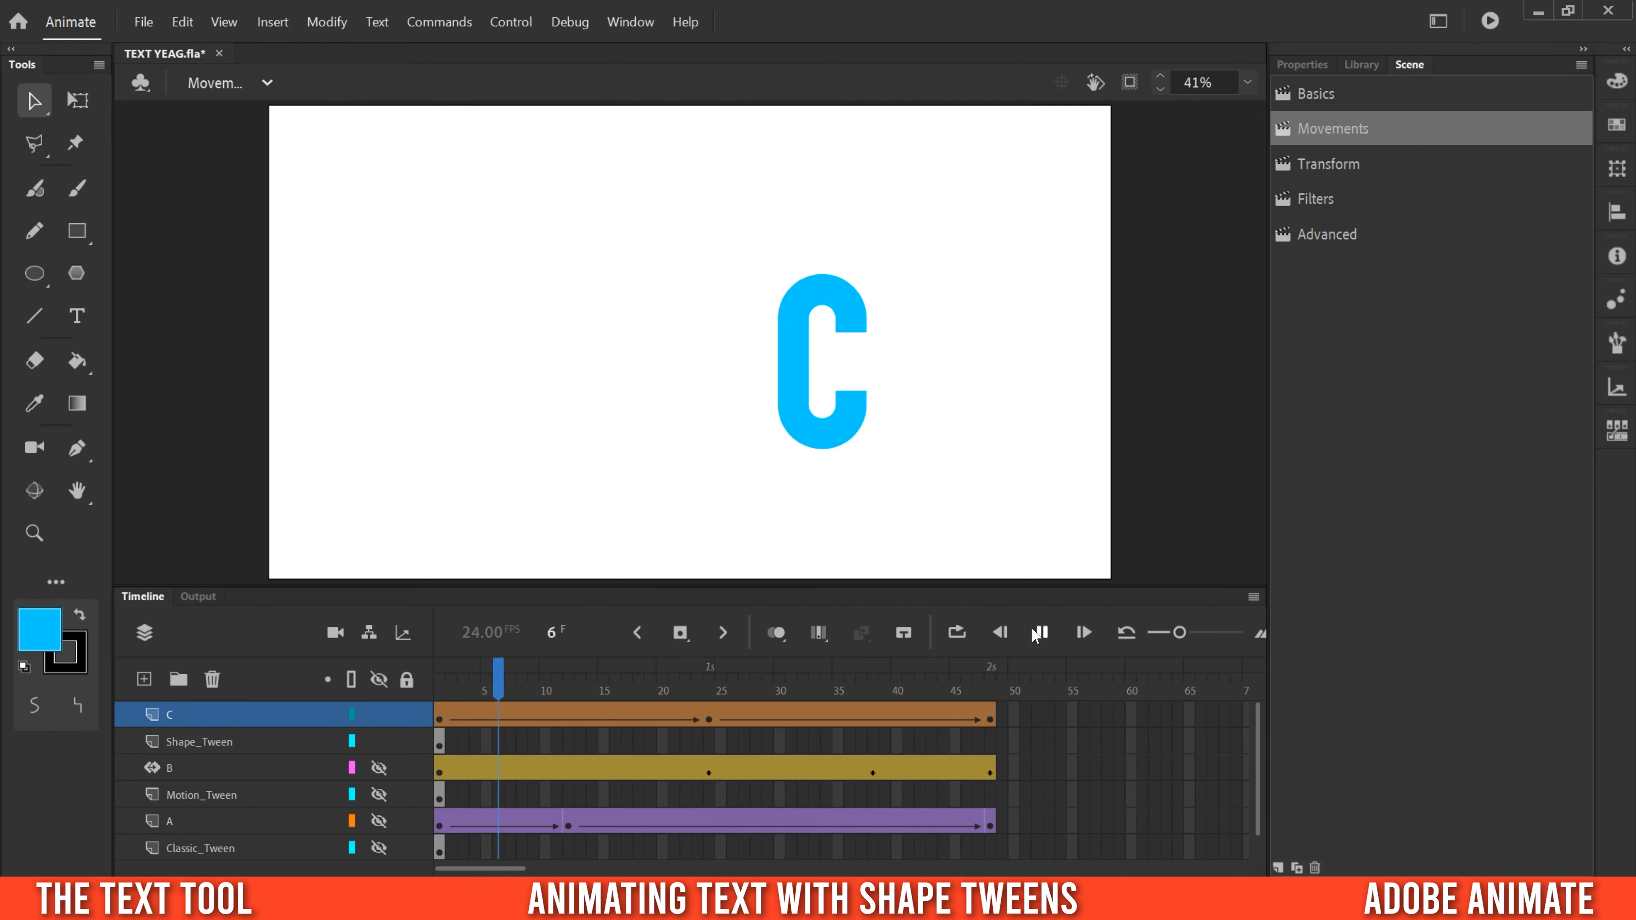
At frame 24 of layer C, bulge the C's outer edge to the left and its inner edge to the right, and preview the morph
{"action": "left_click", "coordinate": [709, 720]}
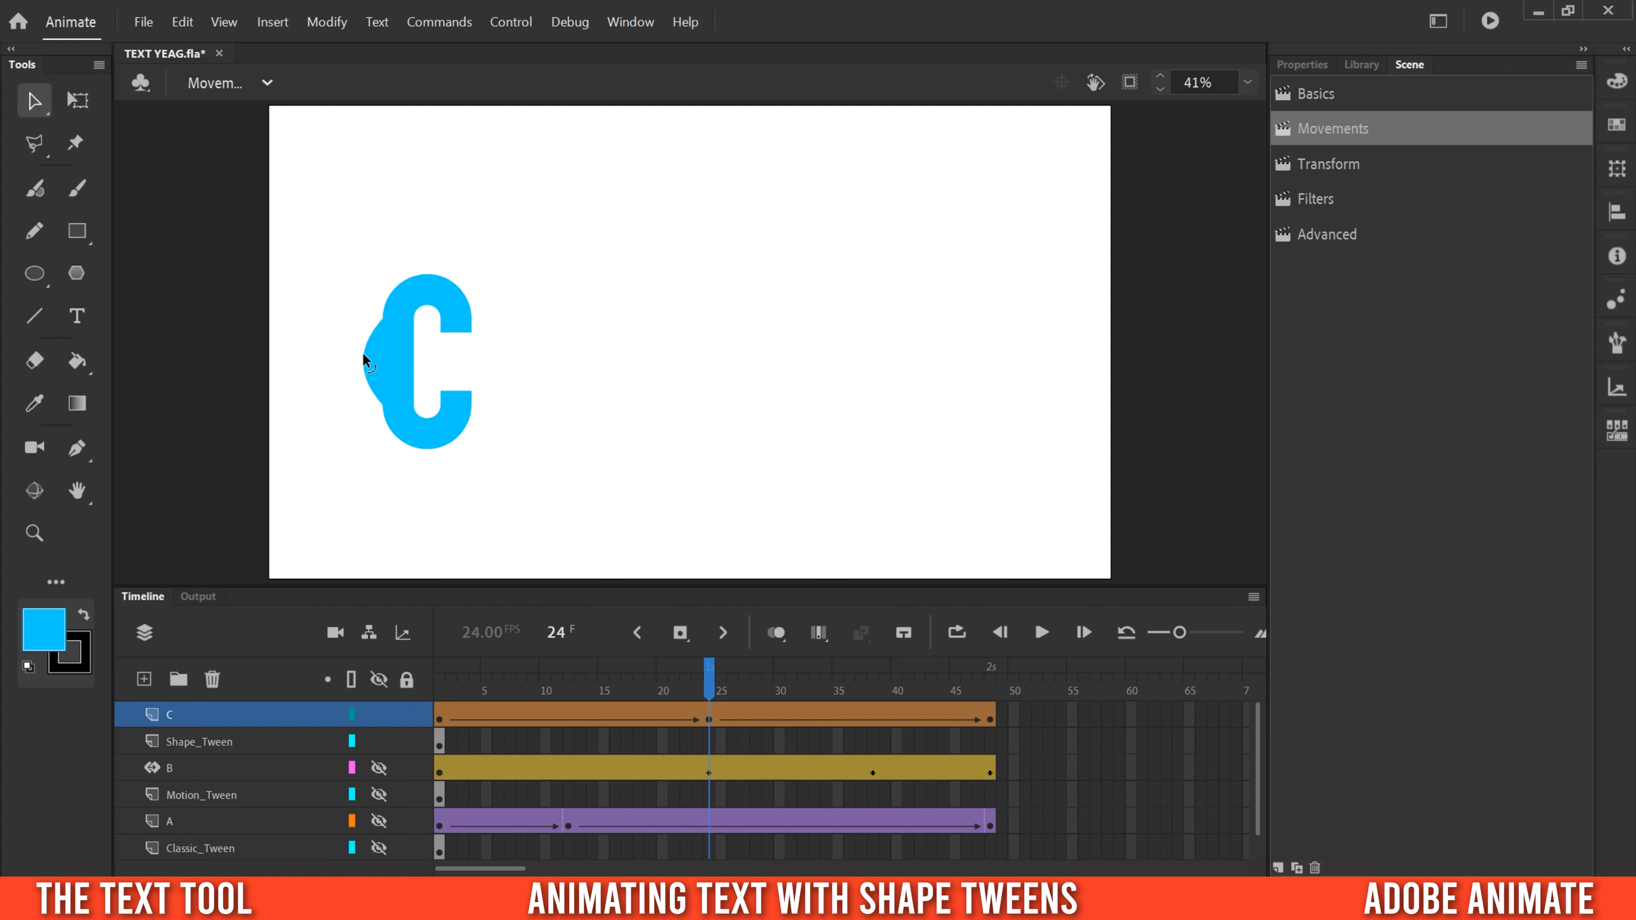
{"action": "left_click_drag", "start_coordinate": [413, 366], "coordinate": [438, 364]}
{"action": "left_click_drag", "start_coordinate": [666, 687], "coordinate": [992, 725]}
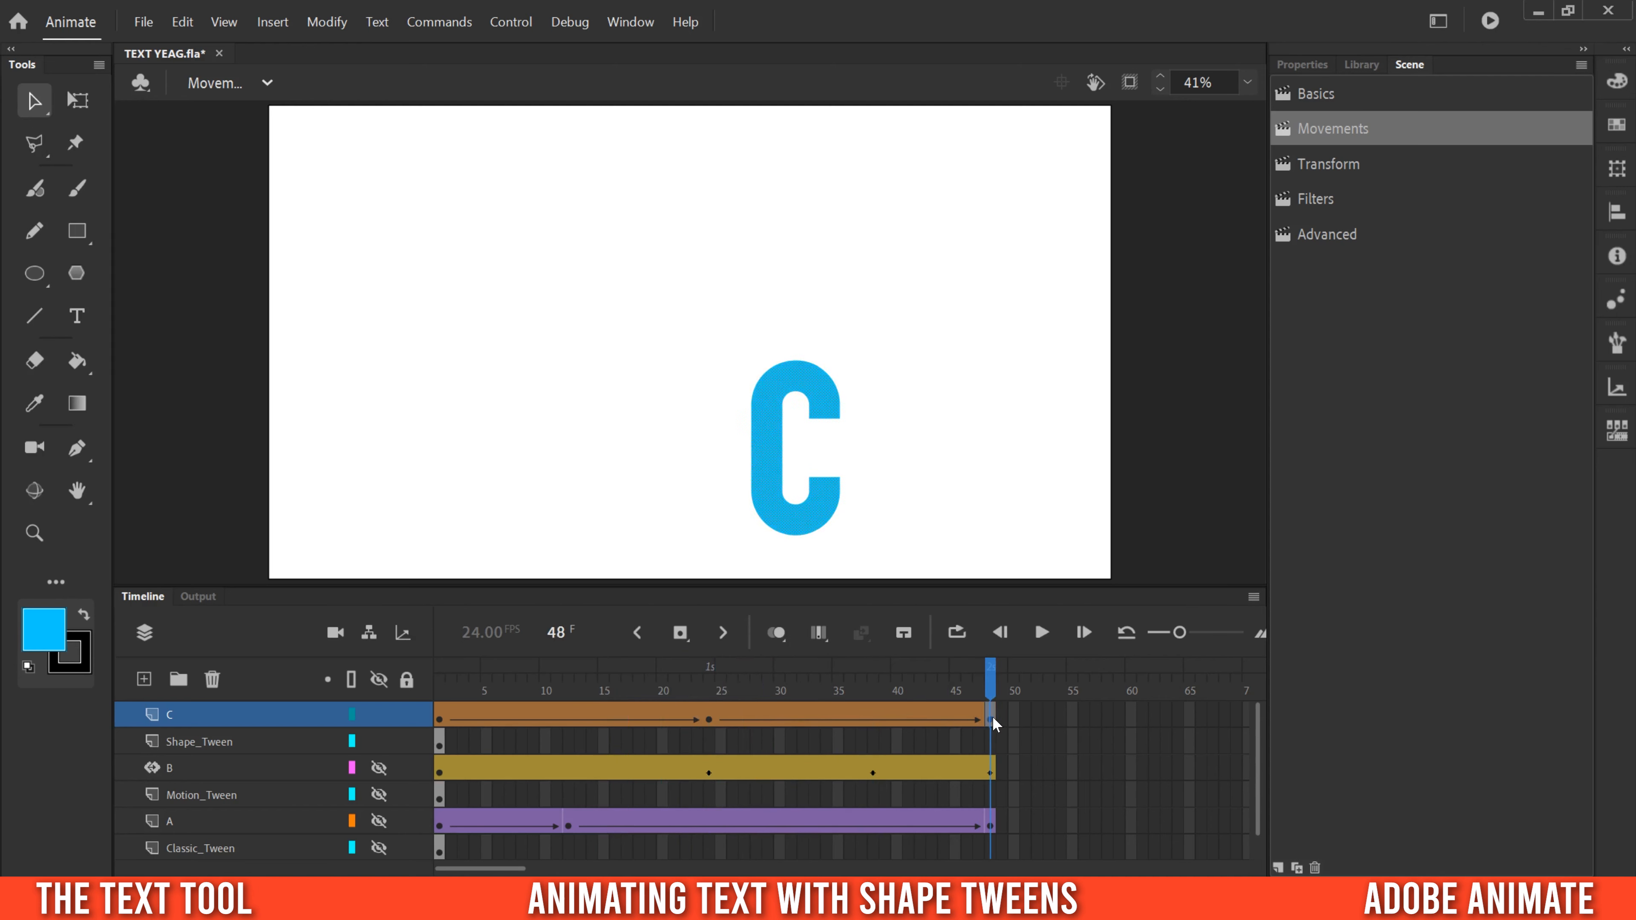
Fill the C with red at frame 48 using the Paint Bucket and scrub through the color change
{"action": "left_click", "coordinate": [1038, 721]}
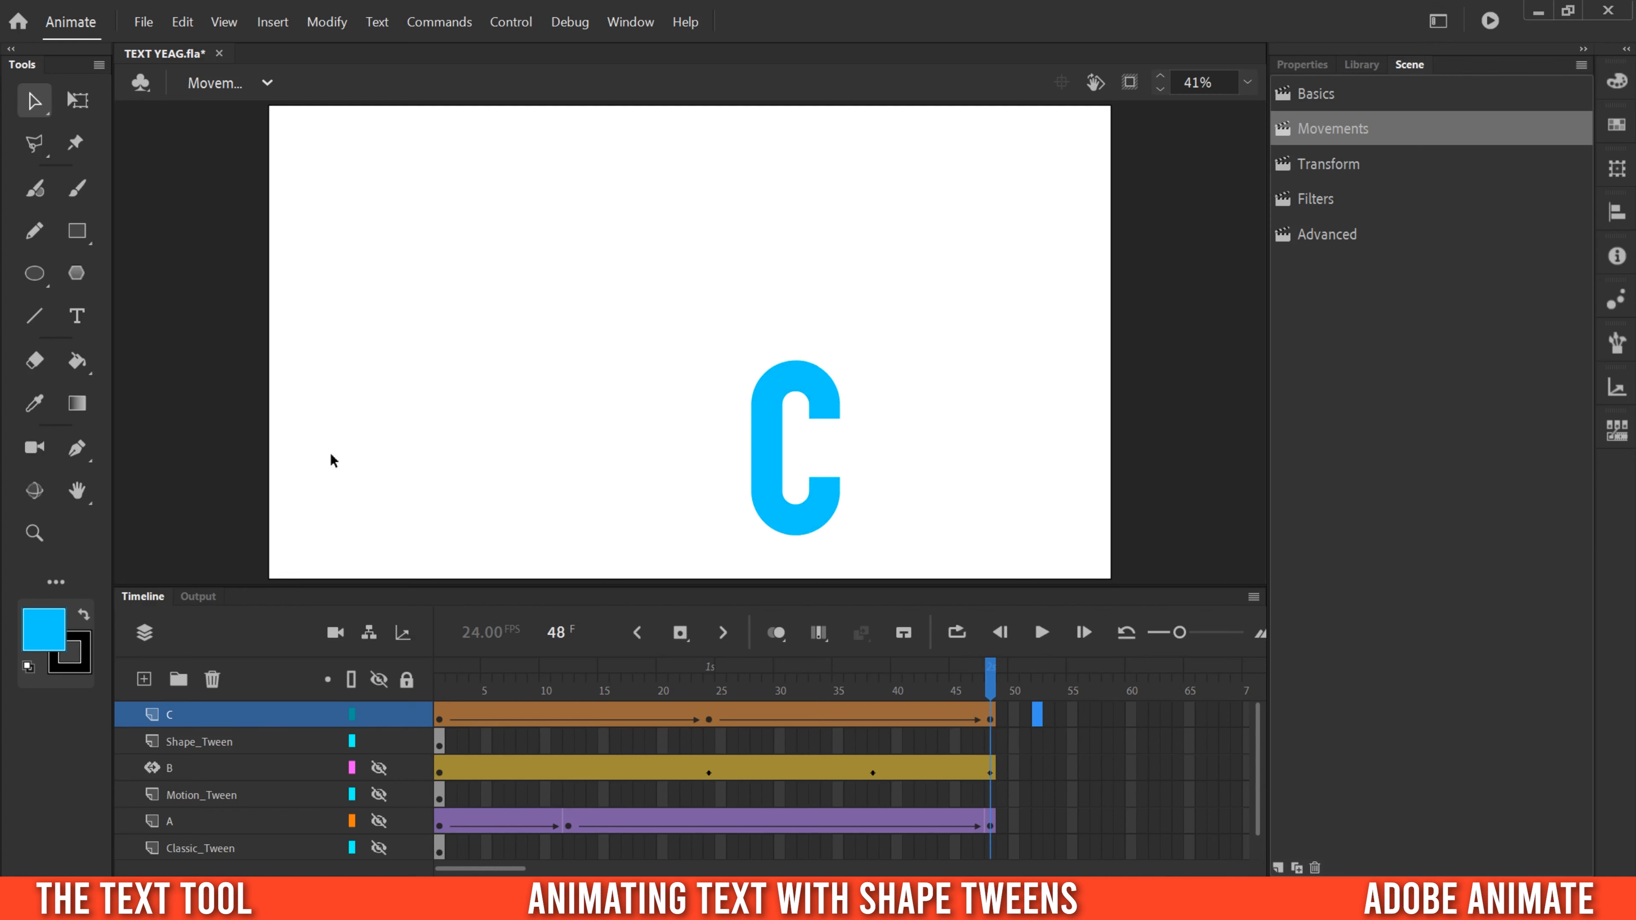
{"action": "left_click", "coordinate": [77, 361]}
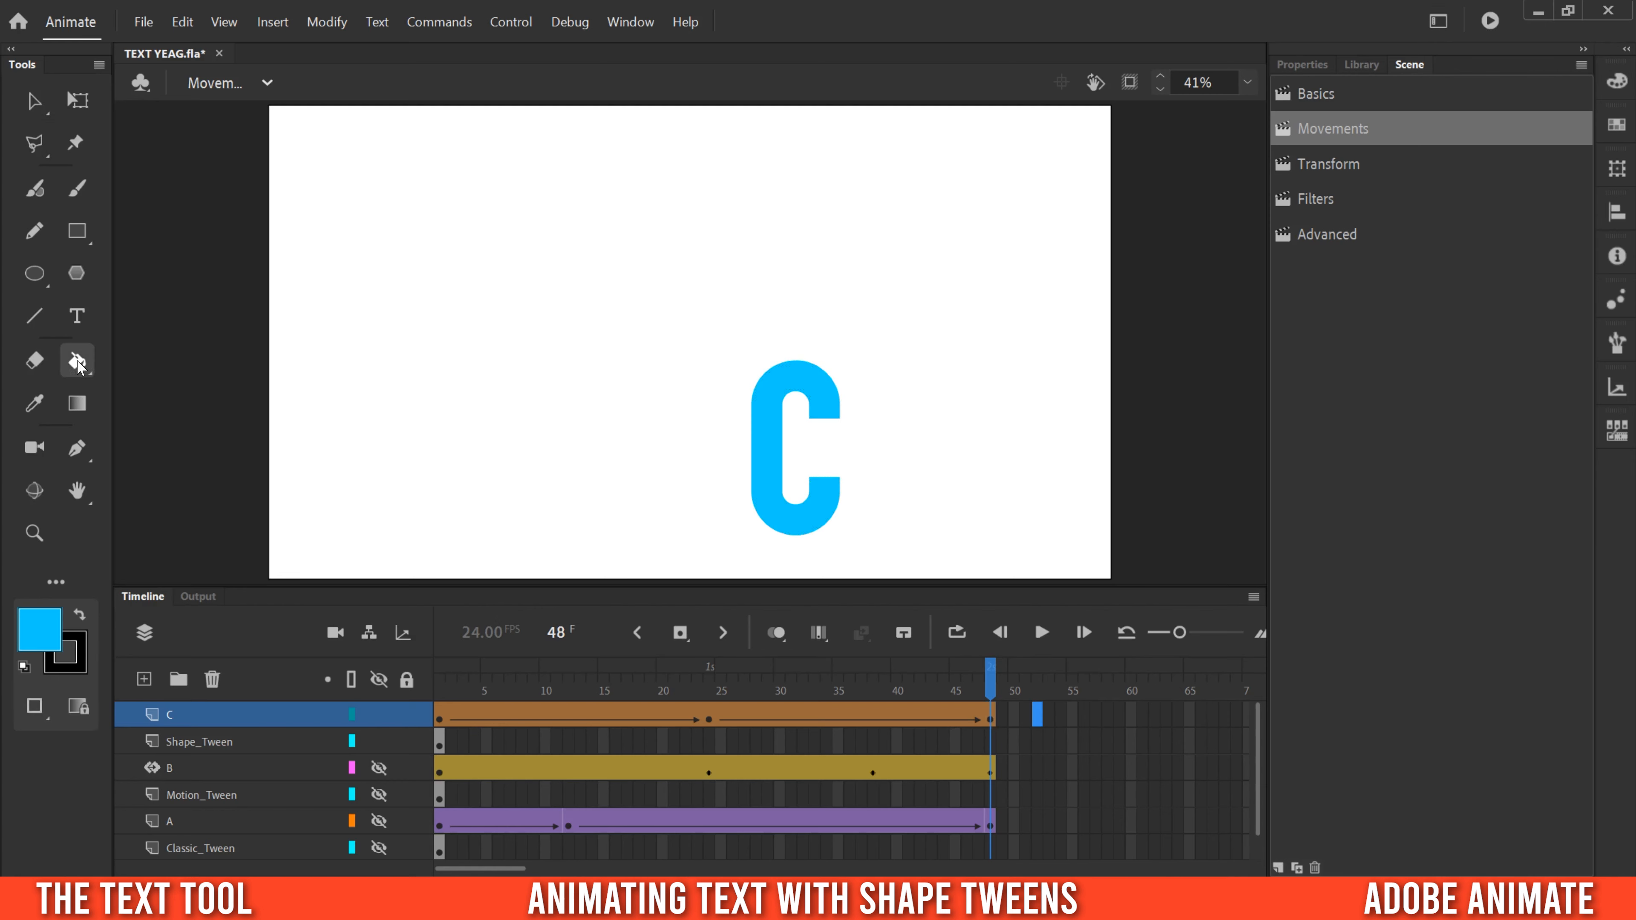
{"action": "left_click", "coordinate": [65, 629]}
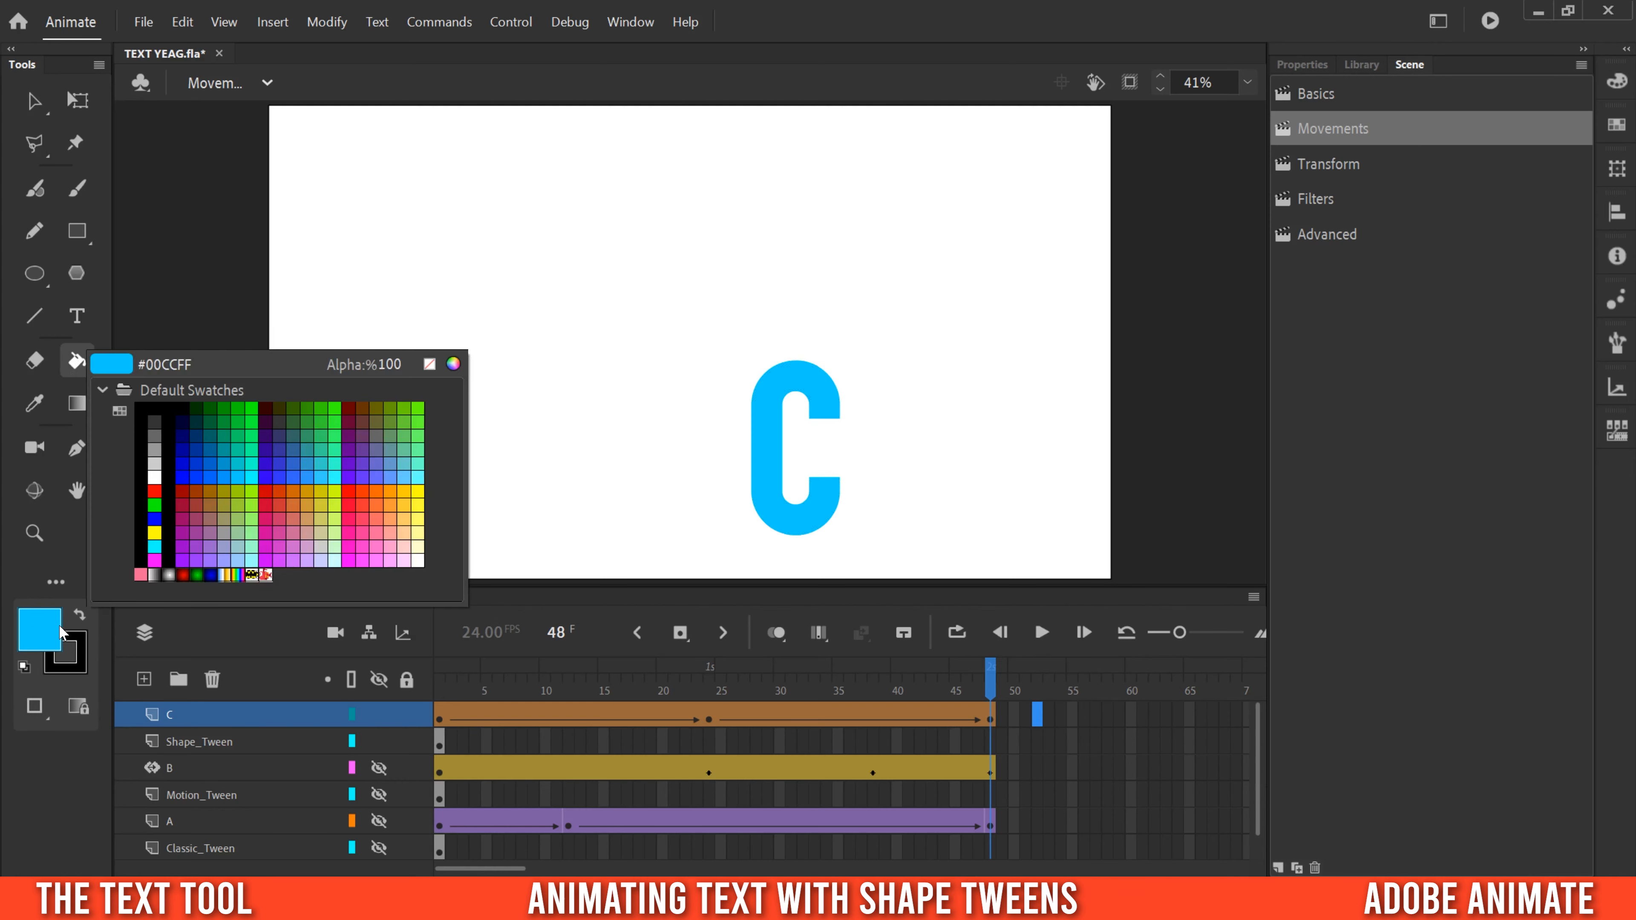
{"action": "left_click", "coordinate": [290, 501]}
{"action": "left_click", "coordinate": [778, 426]}
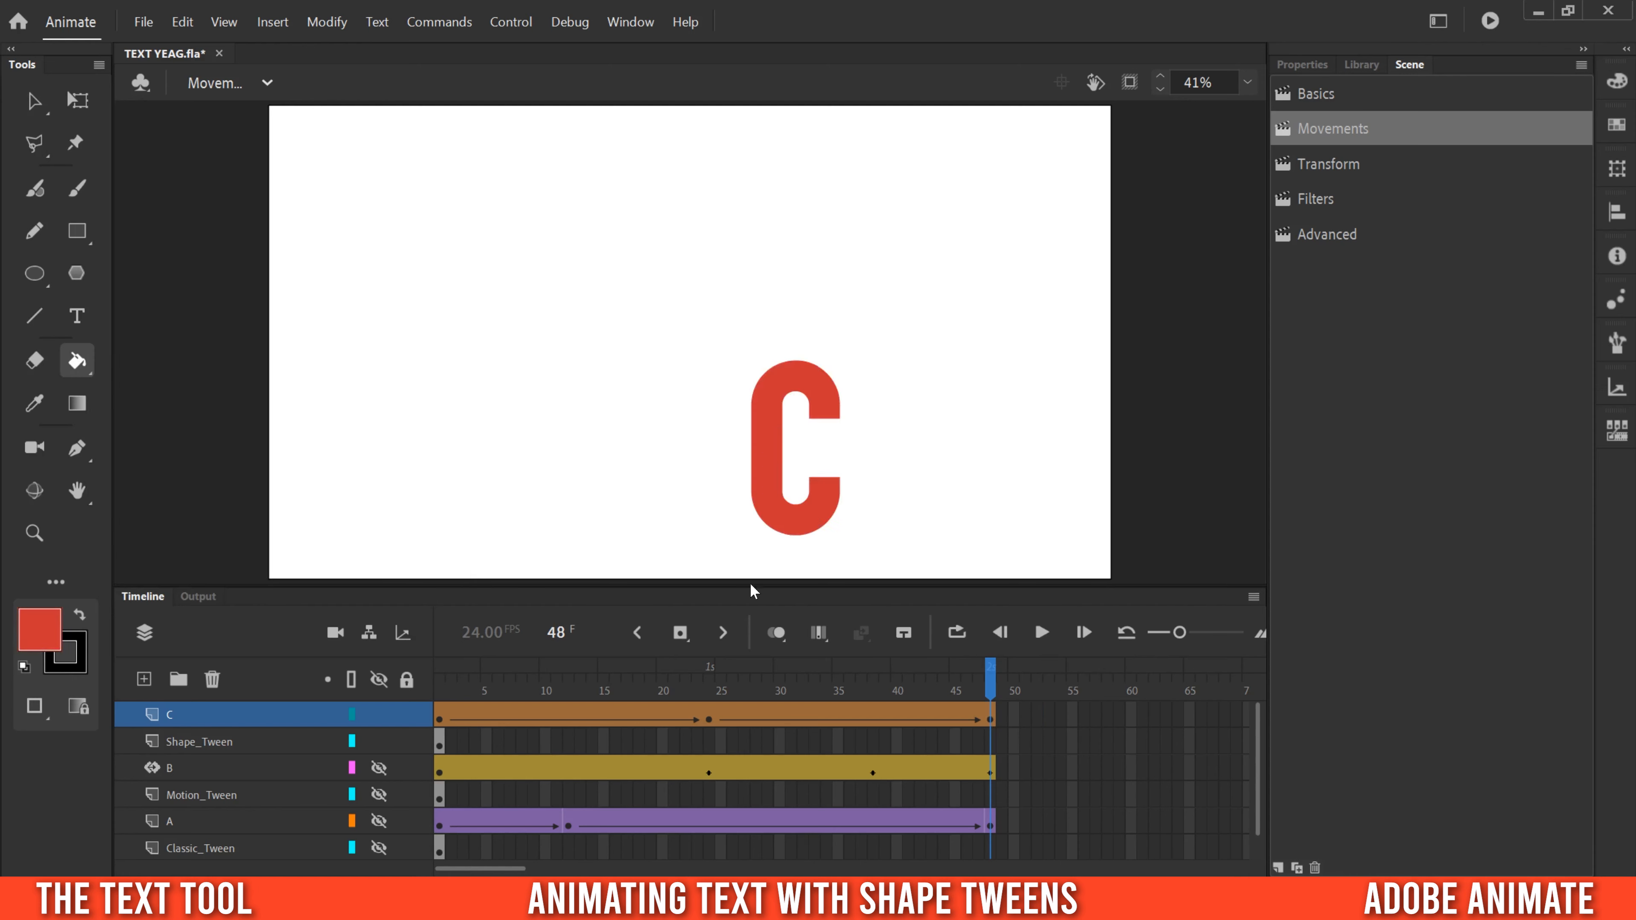
{"action": "left_click_drag", "start_coordinate": [866, 691], "coordinate": [963, 731]}
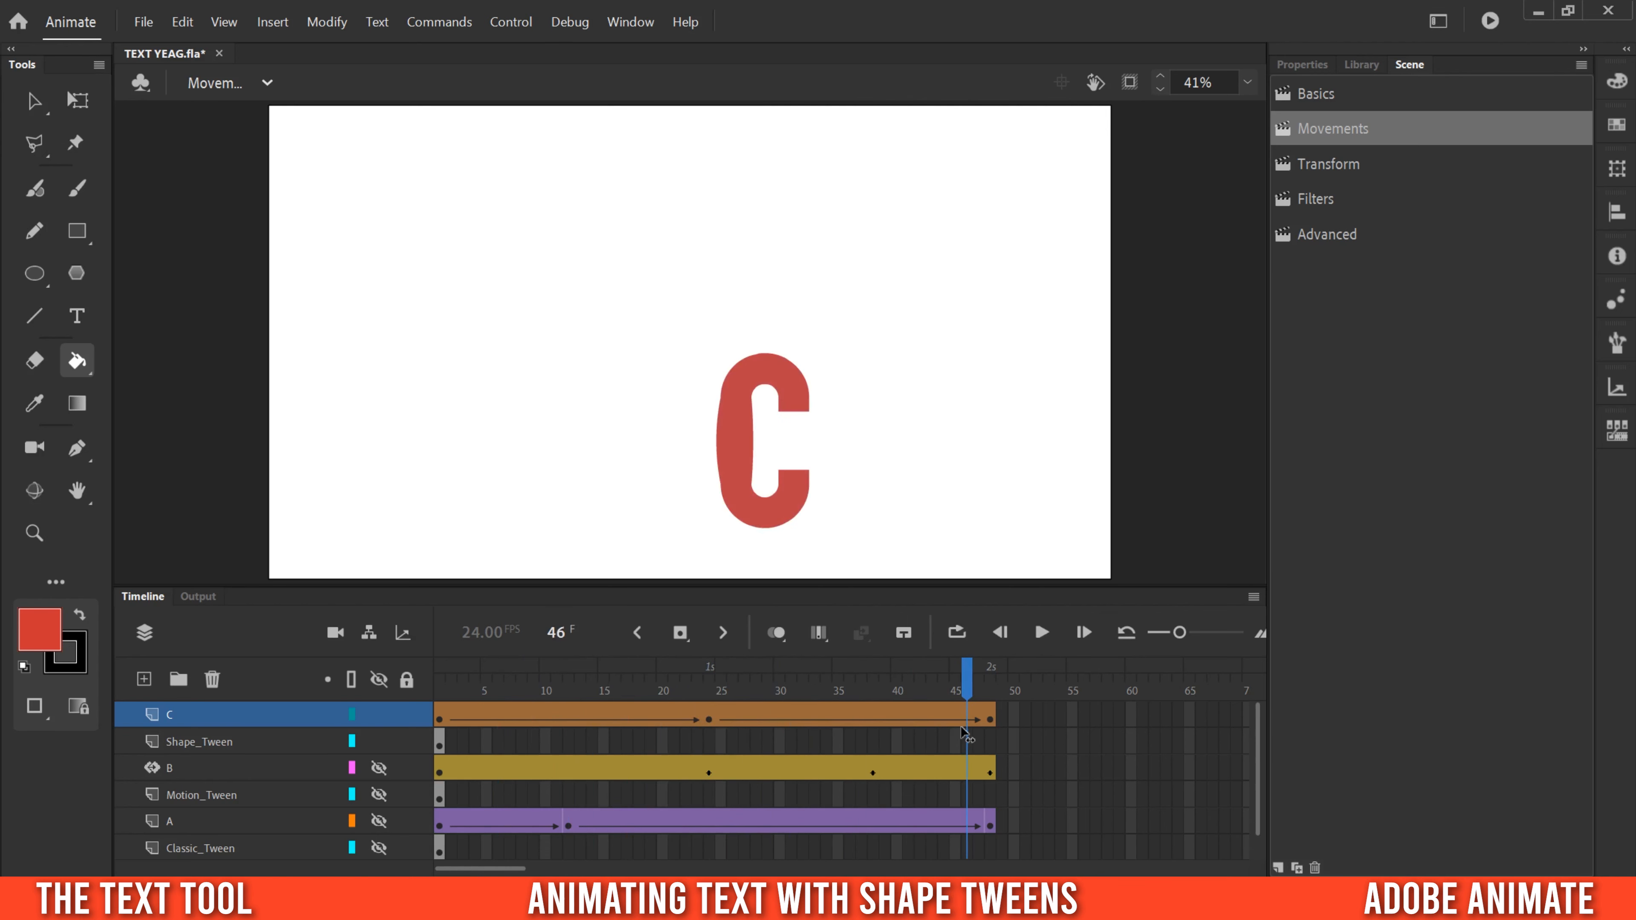
Add a black outline around the C at frame 1 of layer C with the Ink Bottle tool
{"action": "left_click", "coordinate": [442, 720]}
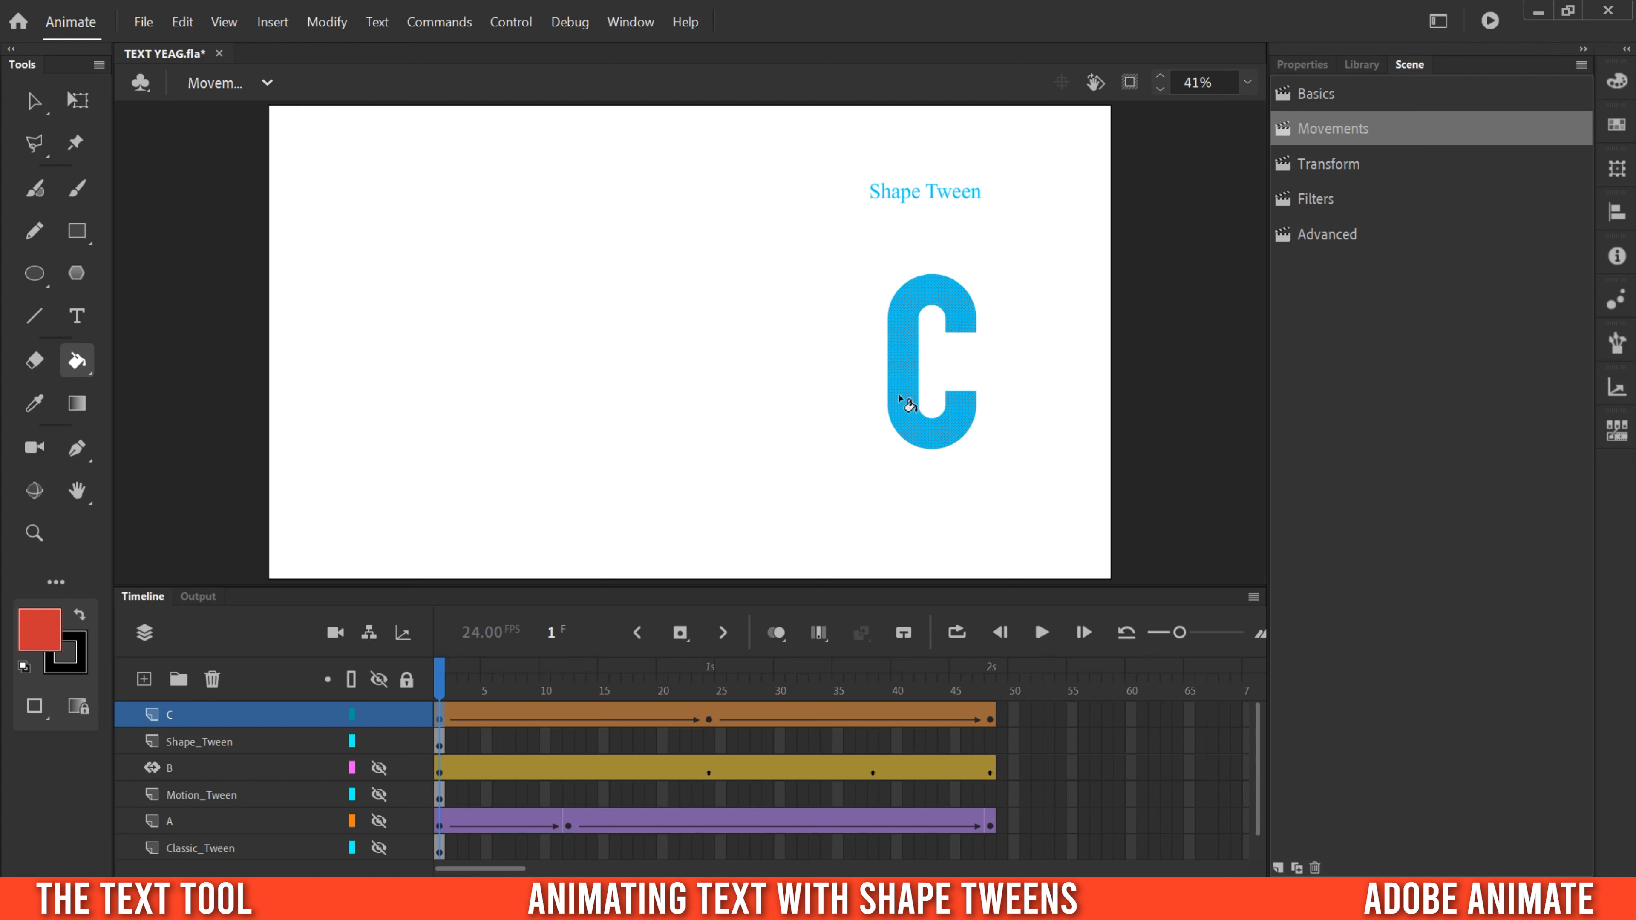
{"action": "left_click", "coordinate": [1049, 741]}
{"action": "left_click", "coordinate": [439, 720]}
{"action": "left_click", "coordinate": [34, 103]}
{"action": "left_click", "coordinate": [675, 404]}
{"action": "left_click_drag", "start_coordinate": [77, 361], "coordinate": [155, 395]}
{"action": "left_click", "coordinate": [909, 371]}
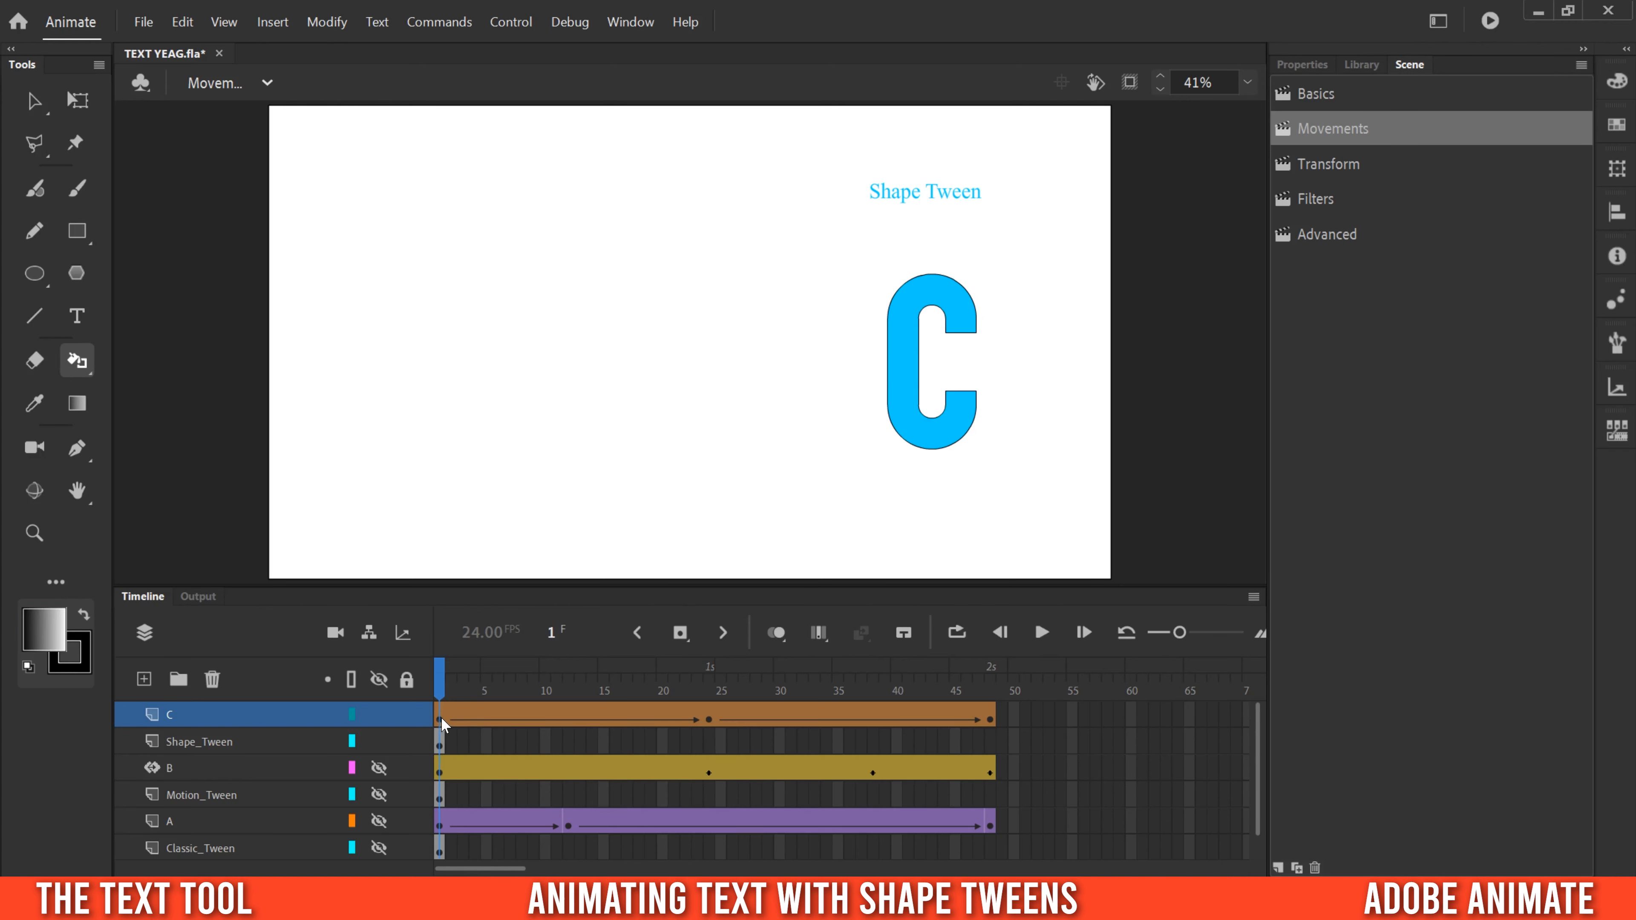
Change the C's fill at frame 1 to a linear gradient from blue #3333FF to white, and scrub through the tween
{"action": "left_click", "coordinate": [441, 721]}
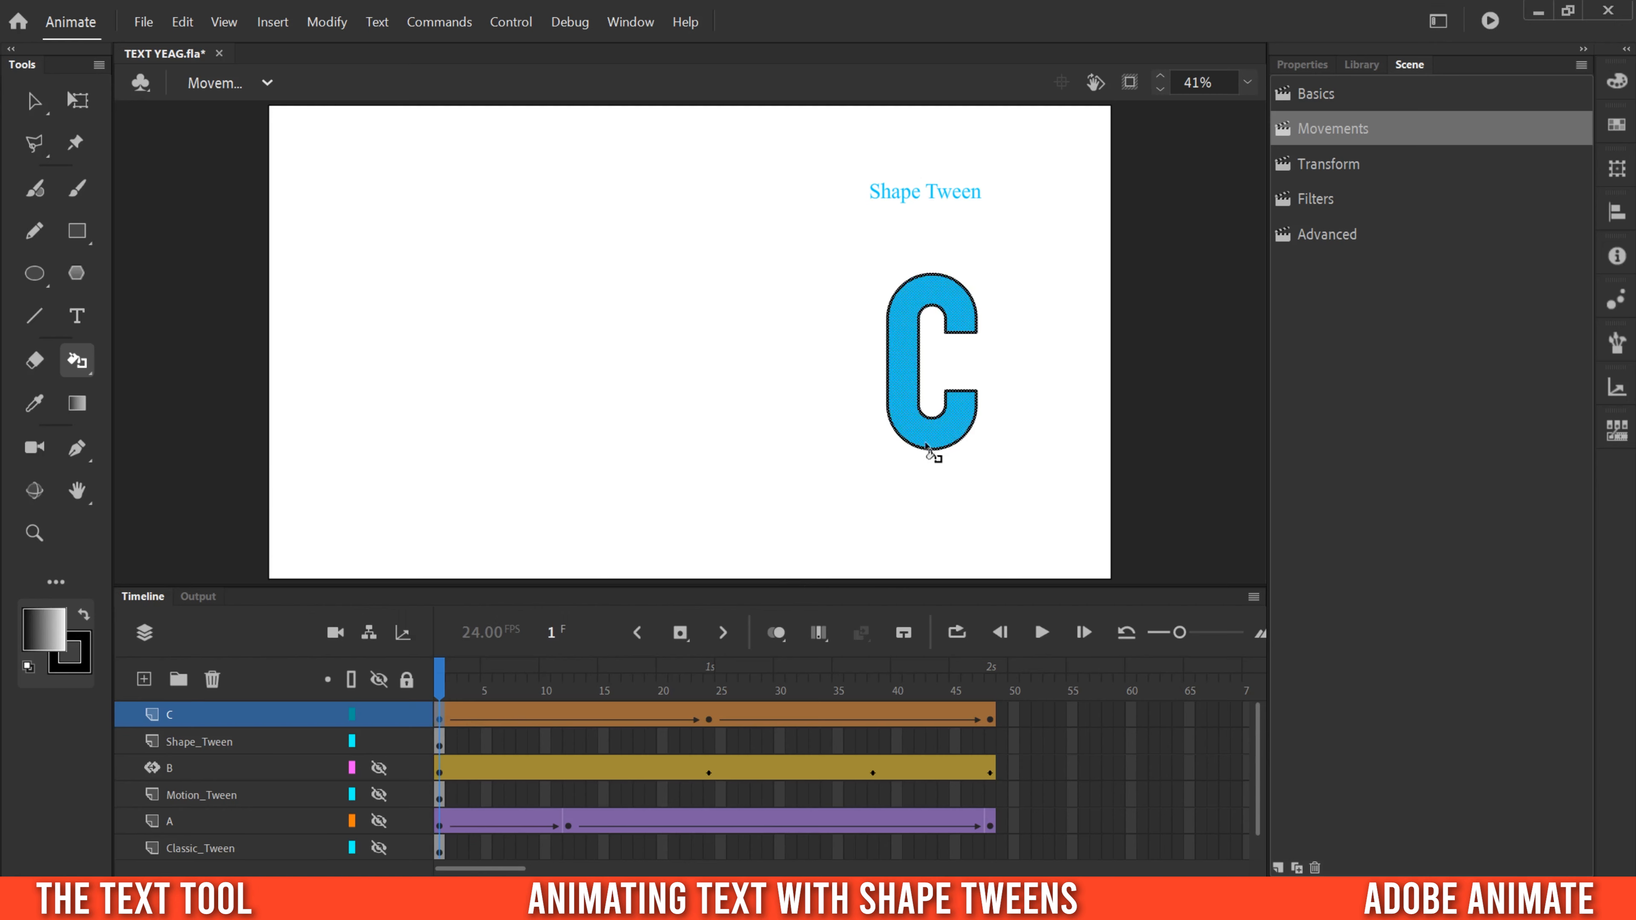
{"action": "left_click", "coordinate": [1617, 83]}
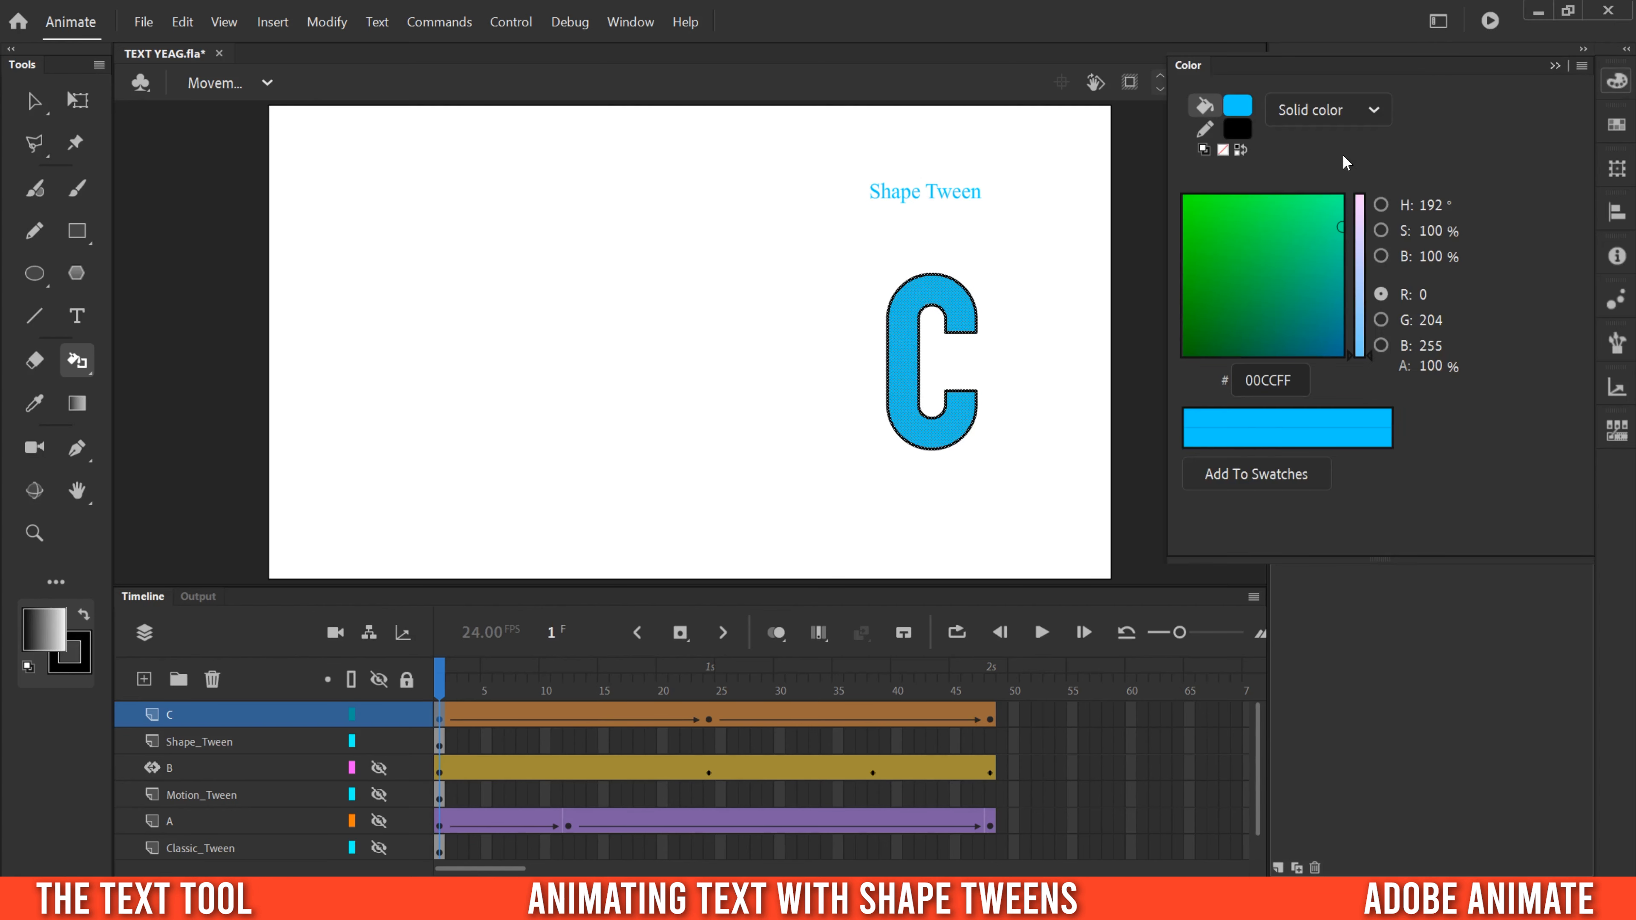
{"action": "left_click", "coordinate": [1329, 111]}
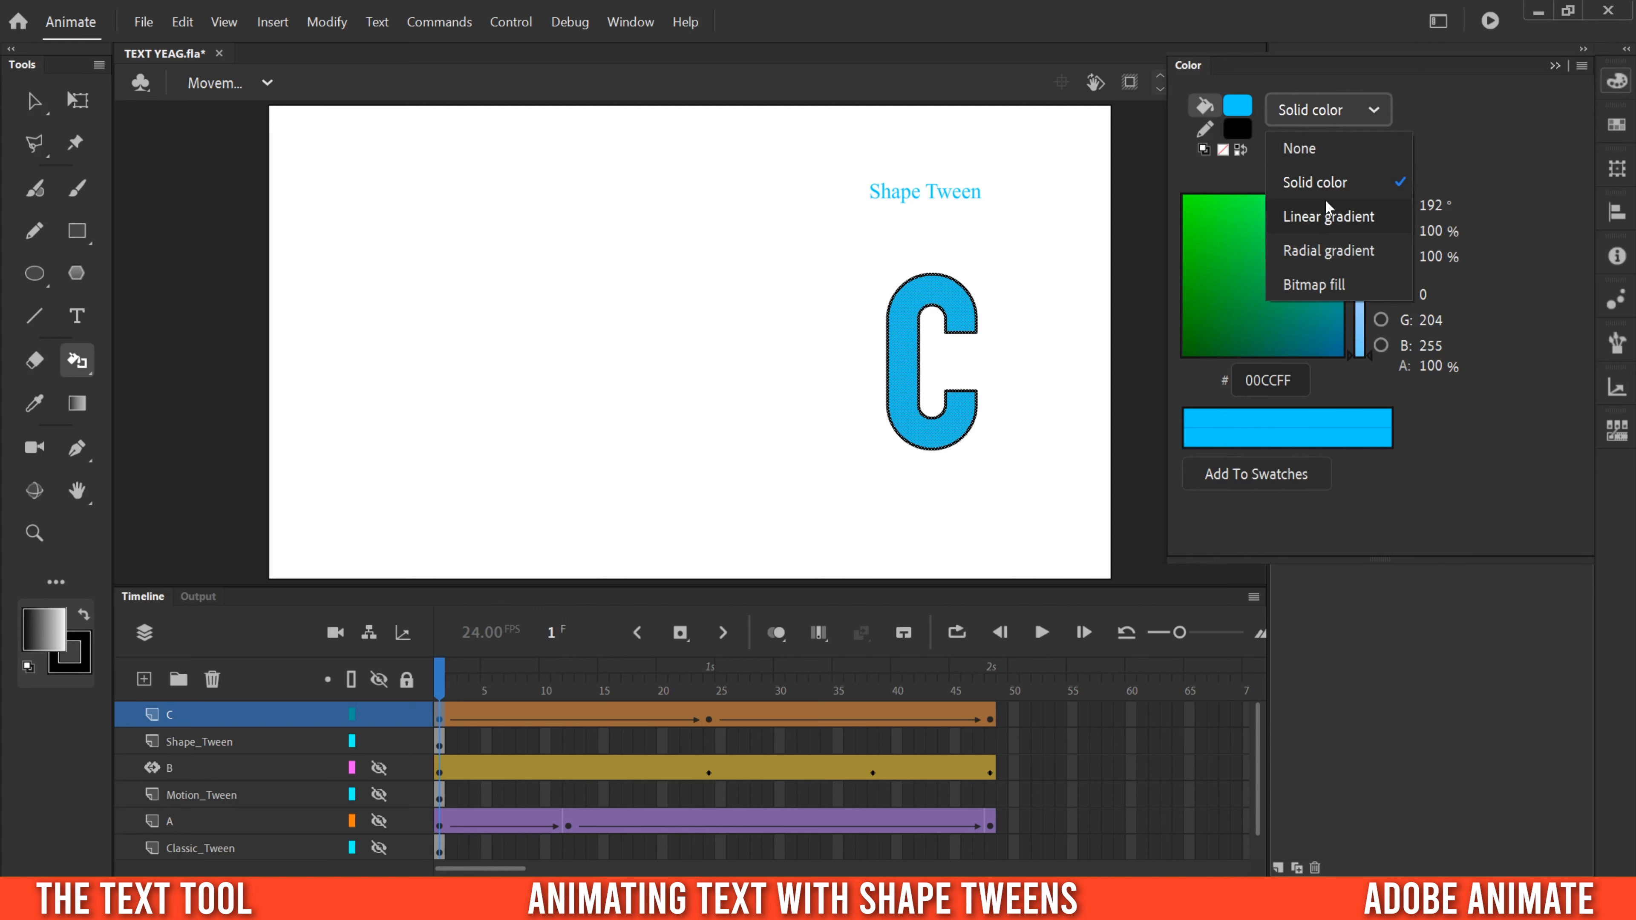
{"action": "left_click", "coordinate": [1327, 218]}
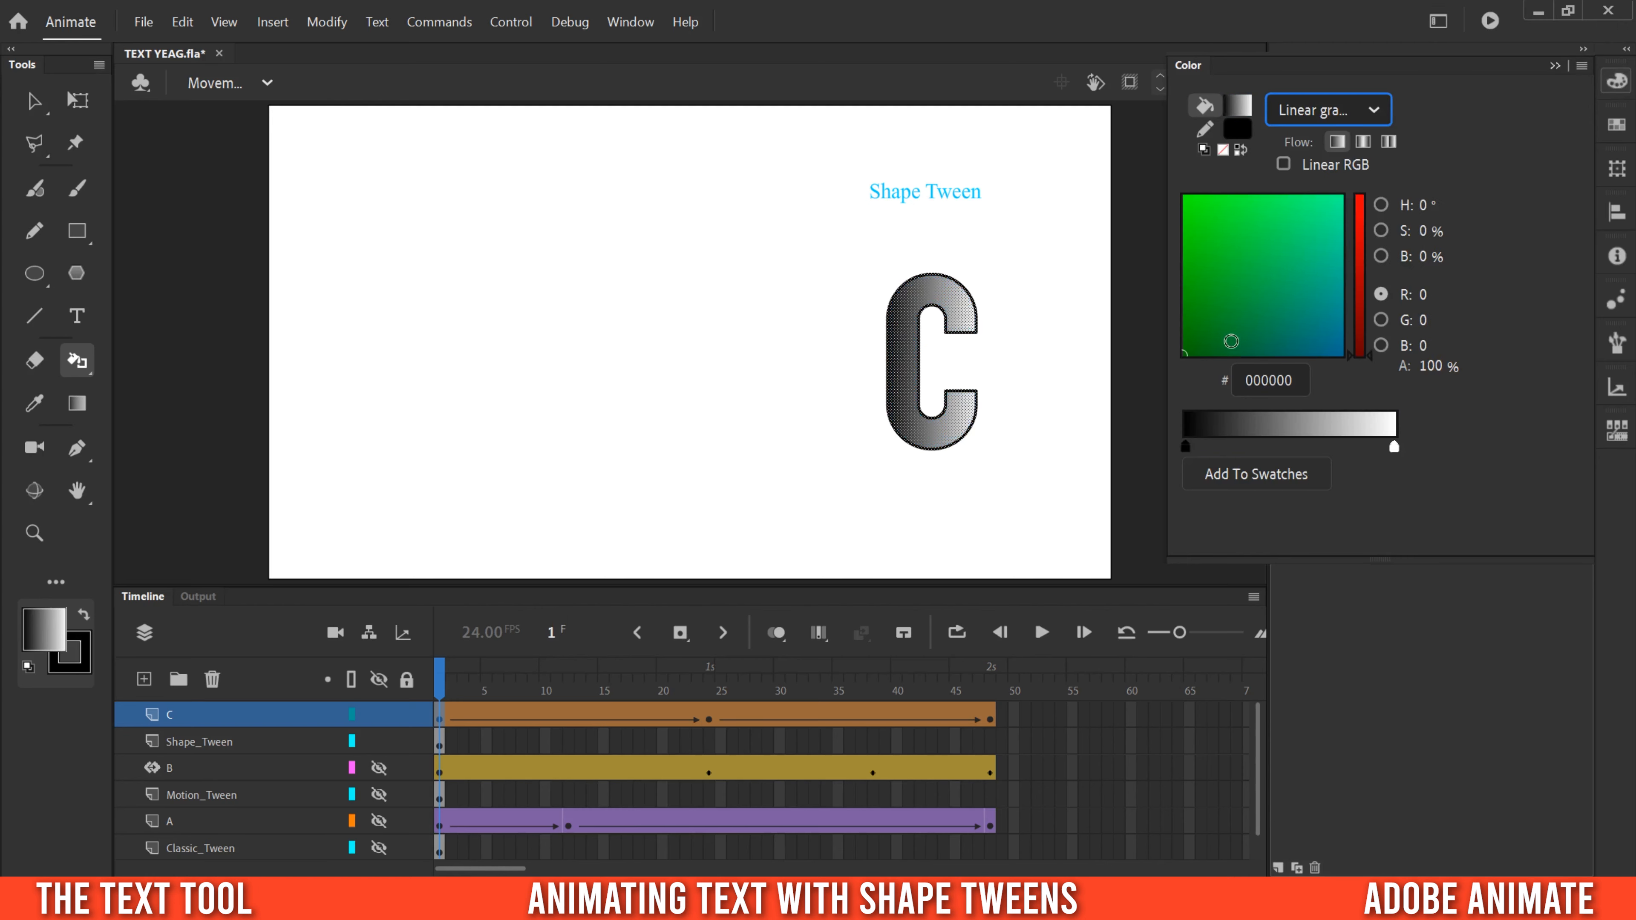
{"action": "double_click", "coordinate": [1186, 448]}
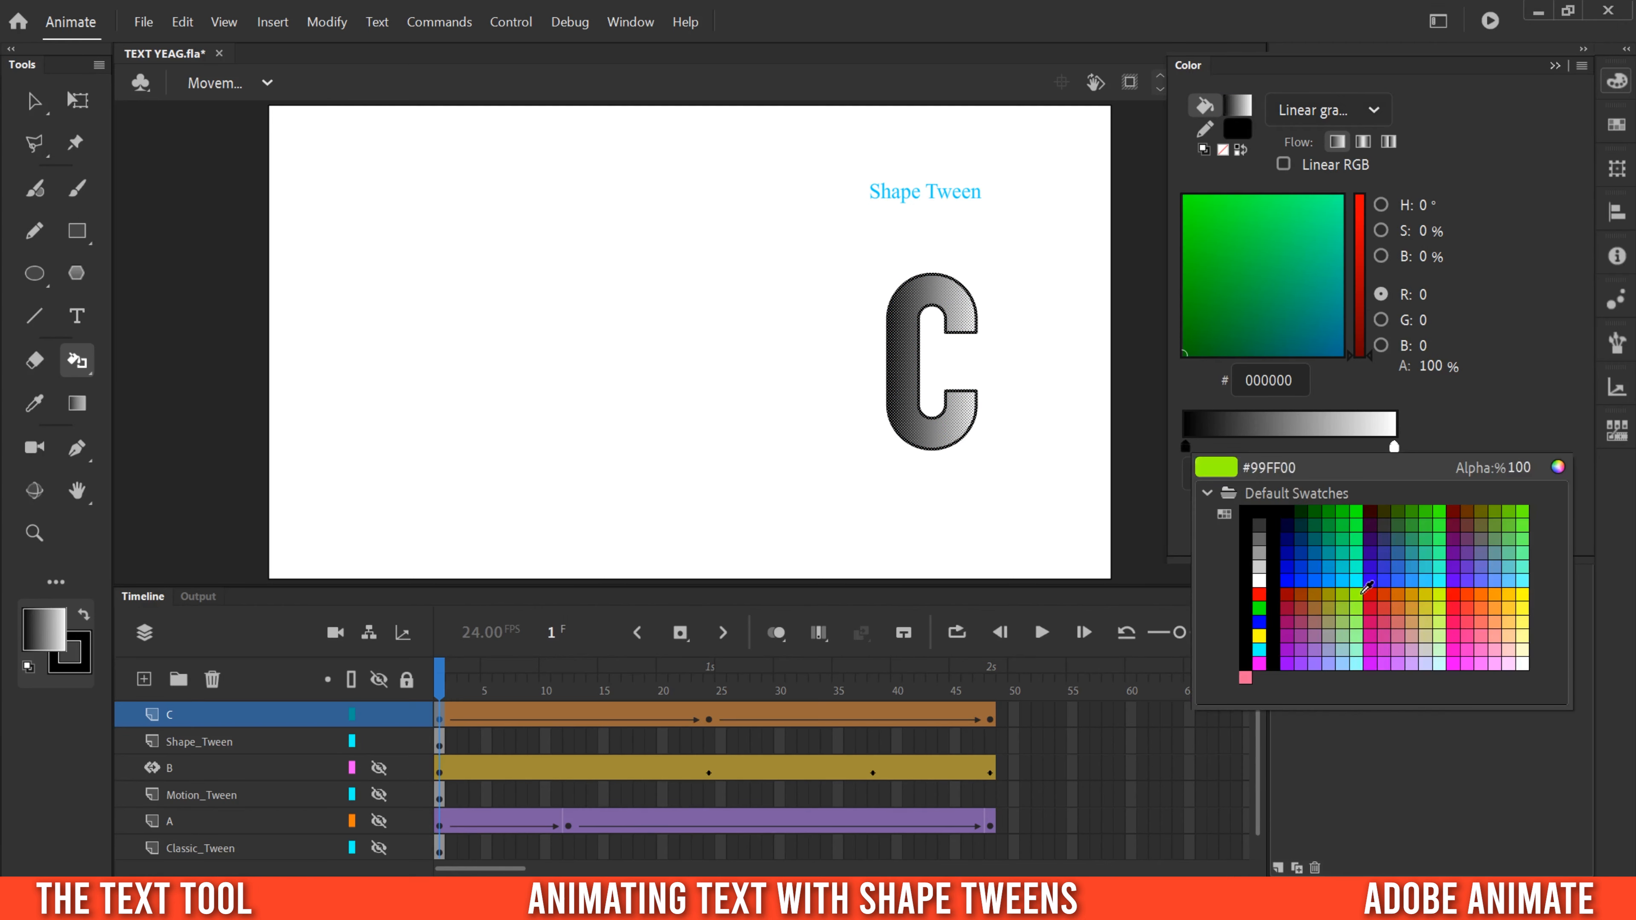
{"action": "left_click", "coordinate": [1381, 568]}
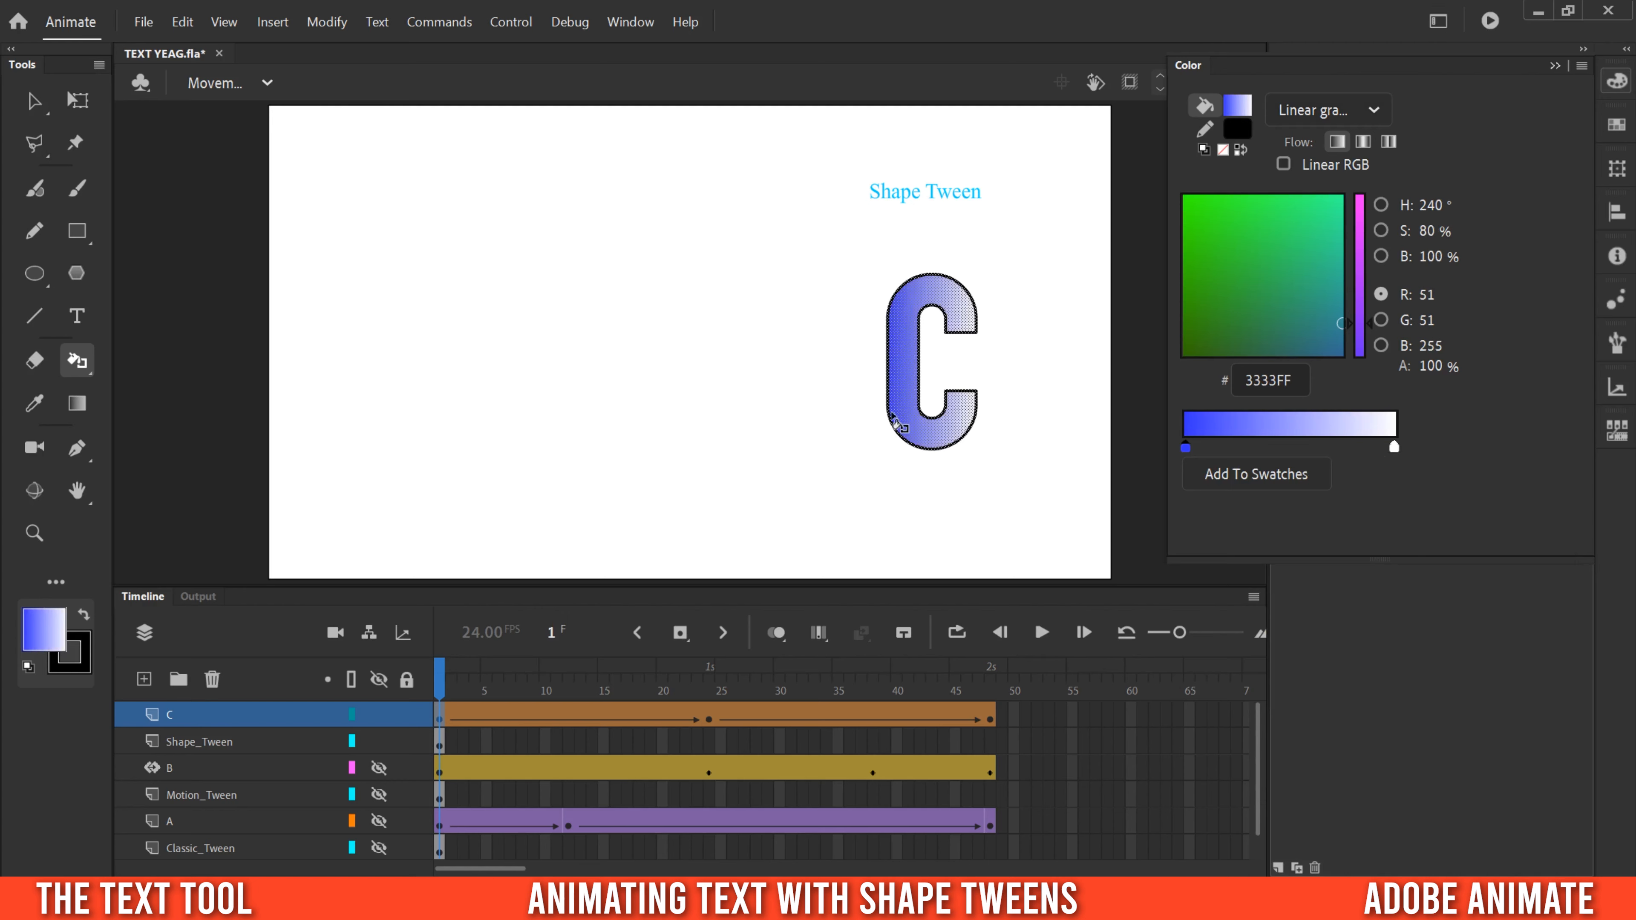
{"action": "left_click_drag", "start_coordinate": [650, 687], "coordinate": [406, 689]}
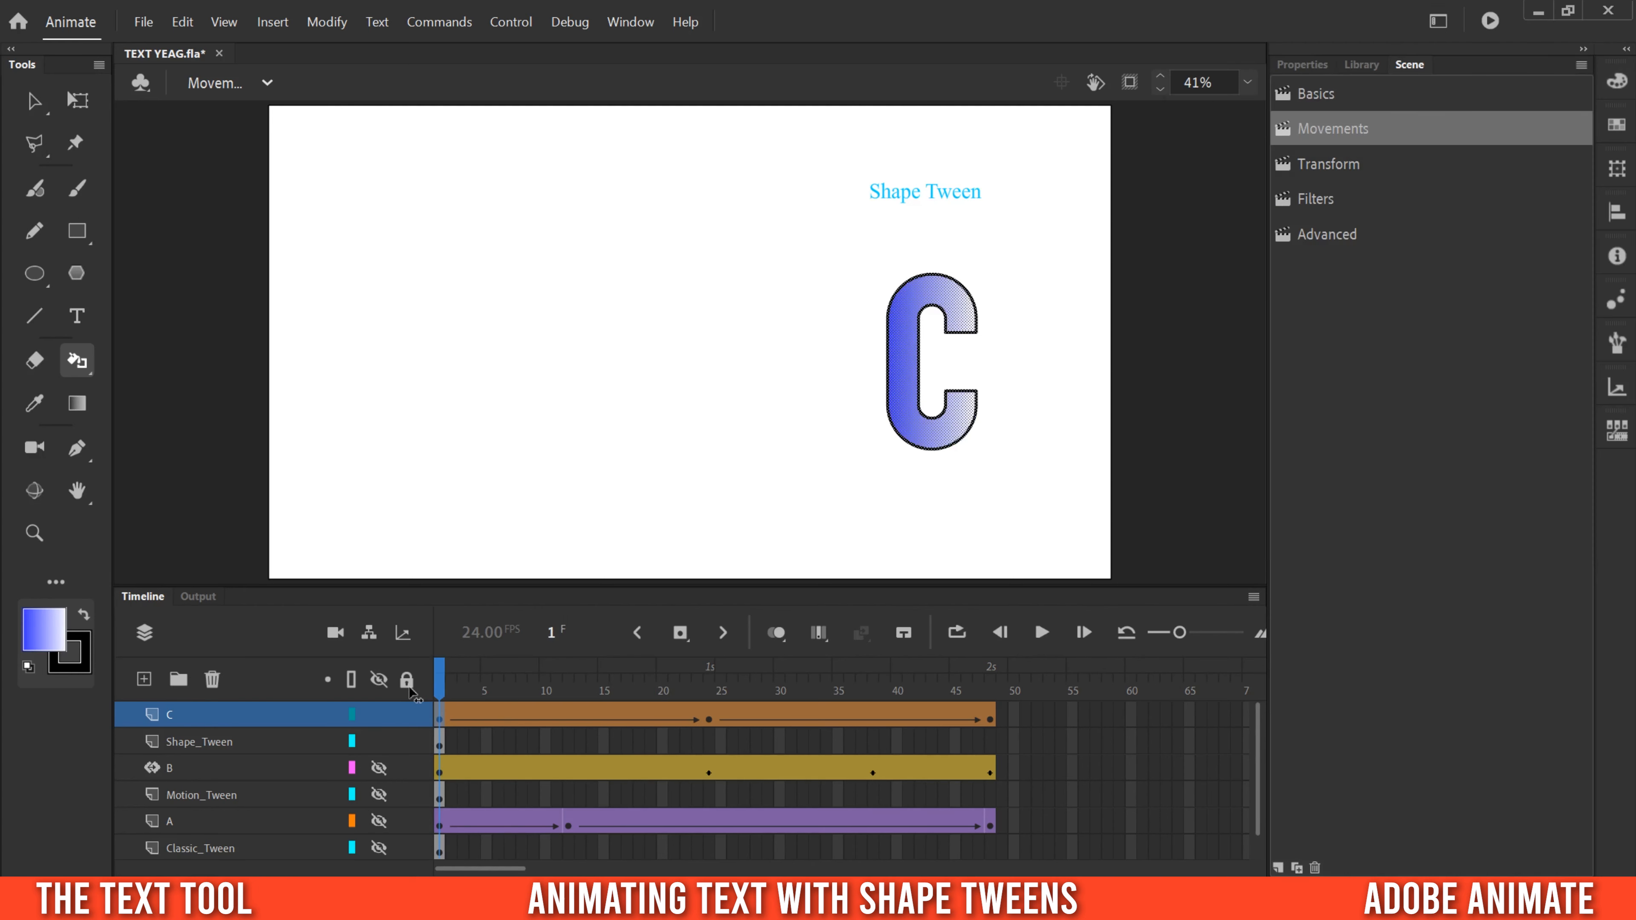
Play and scrub the finished C shape tween, and revisit the Basics and Movements scenes
{"action": "left_click", "coordinate": [1041, 632]}
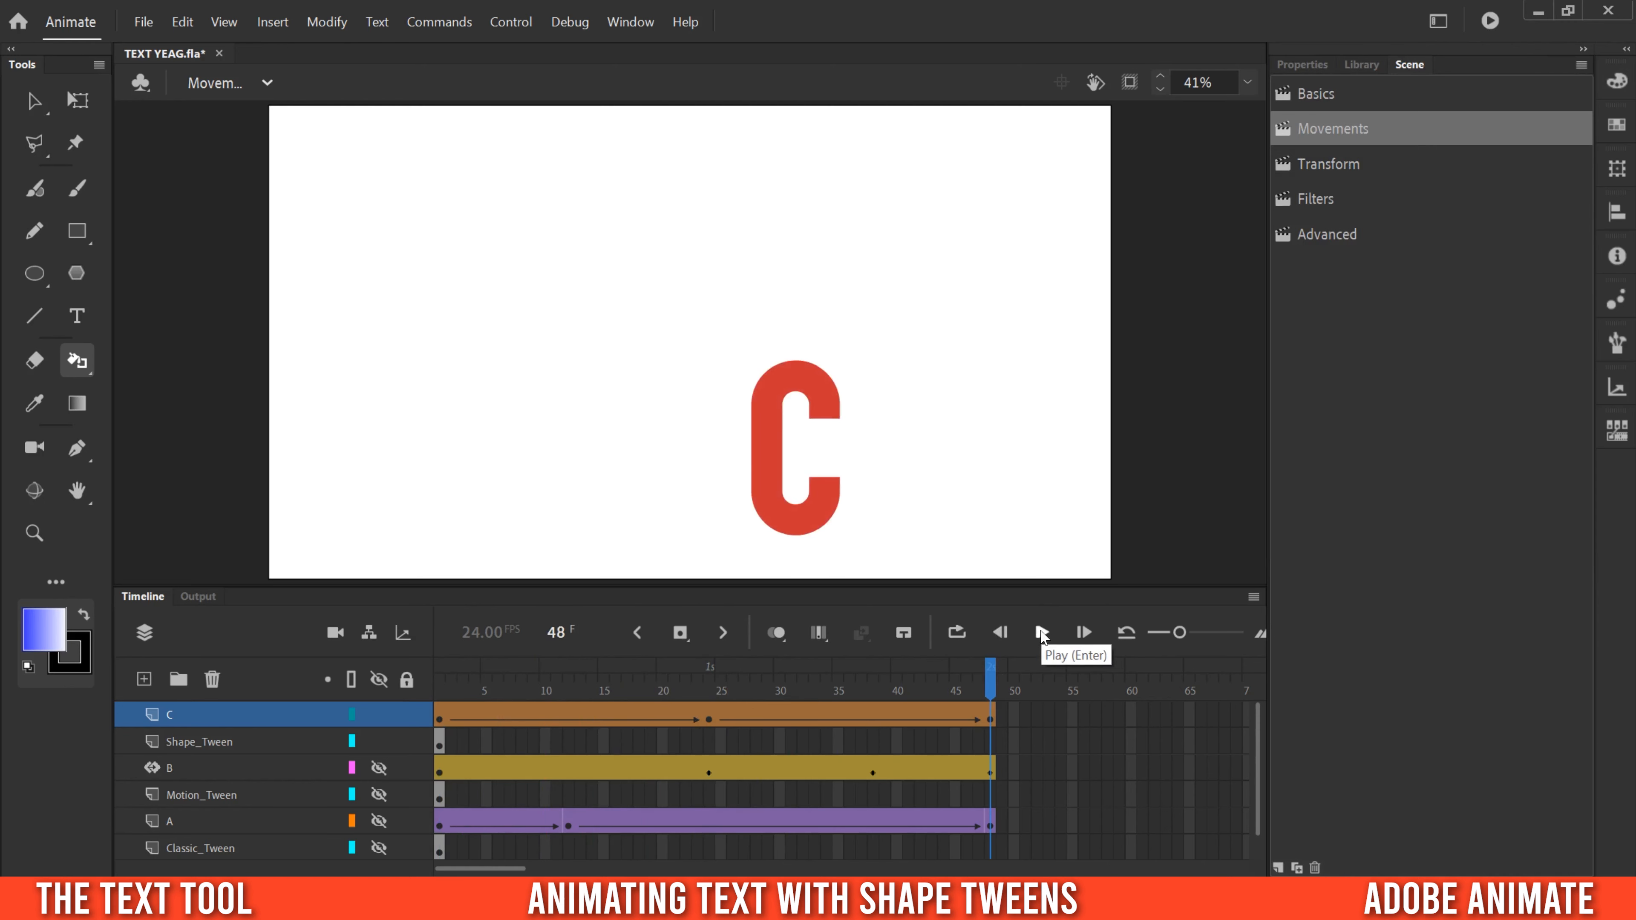
{"action": "left_click_drag", "start_coordinate": [856, 696], "coordinate": [1005, 696]}
{"action": "left_click", "coordinate": [1317, 94]}
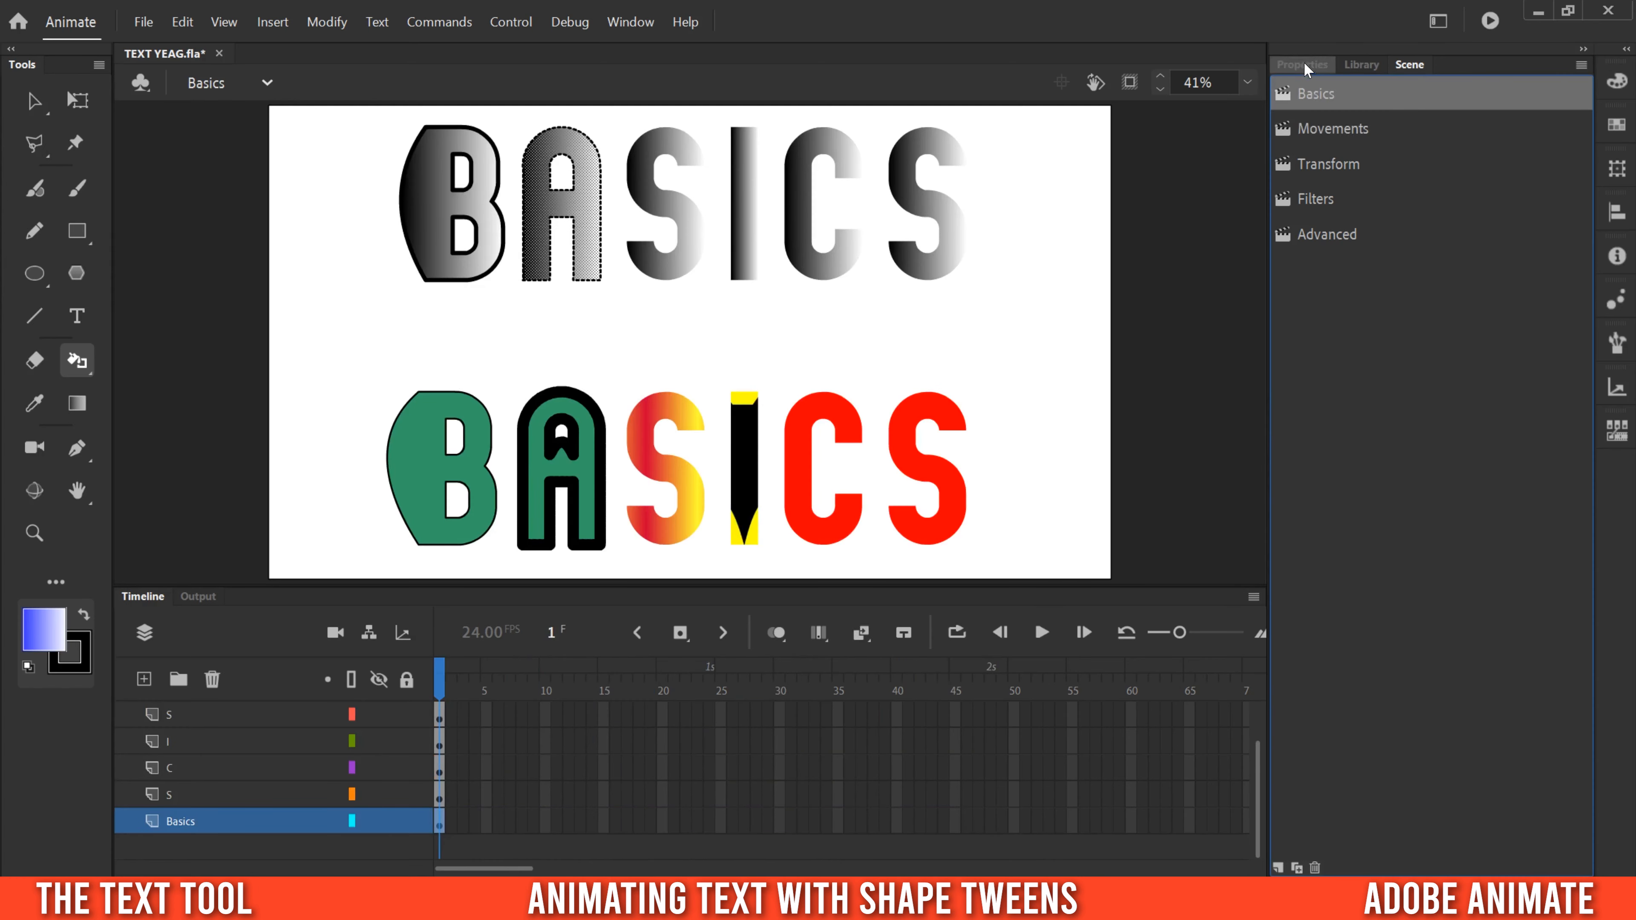
{"action": "left_click", "coordinate": [1323, 128]}
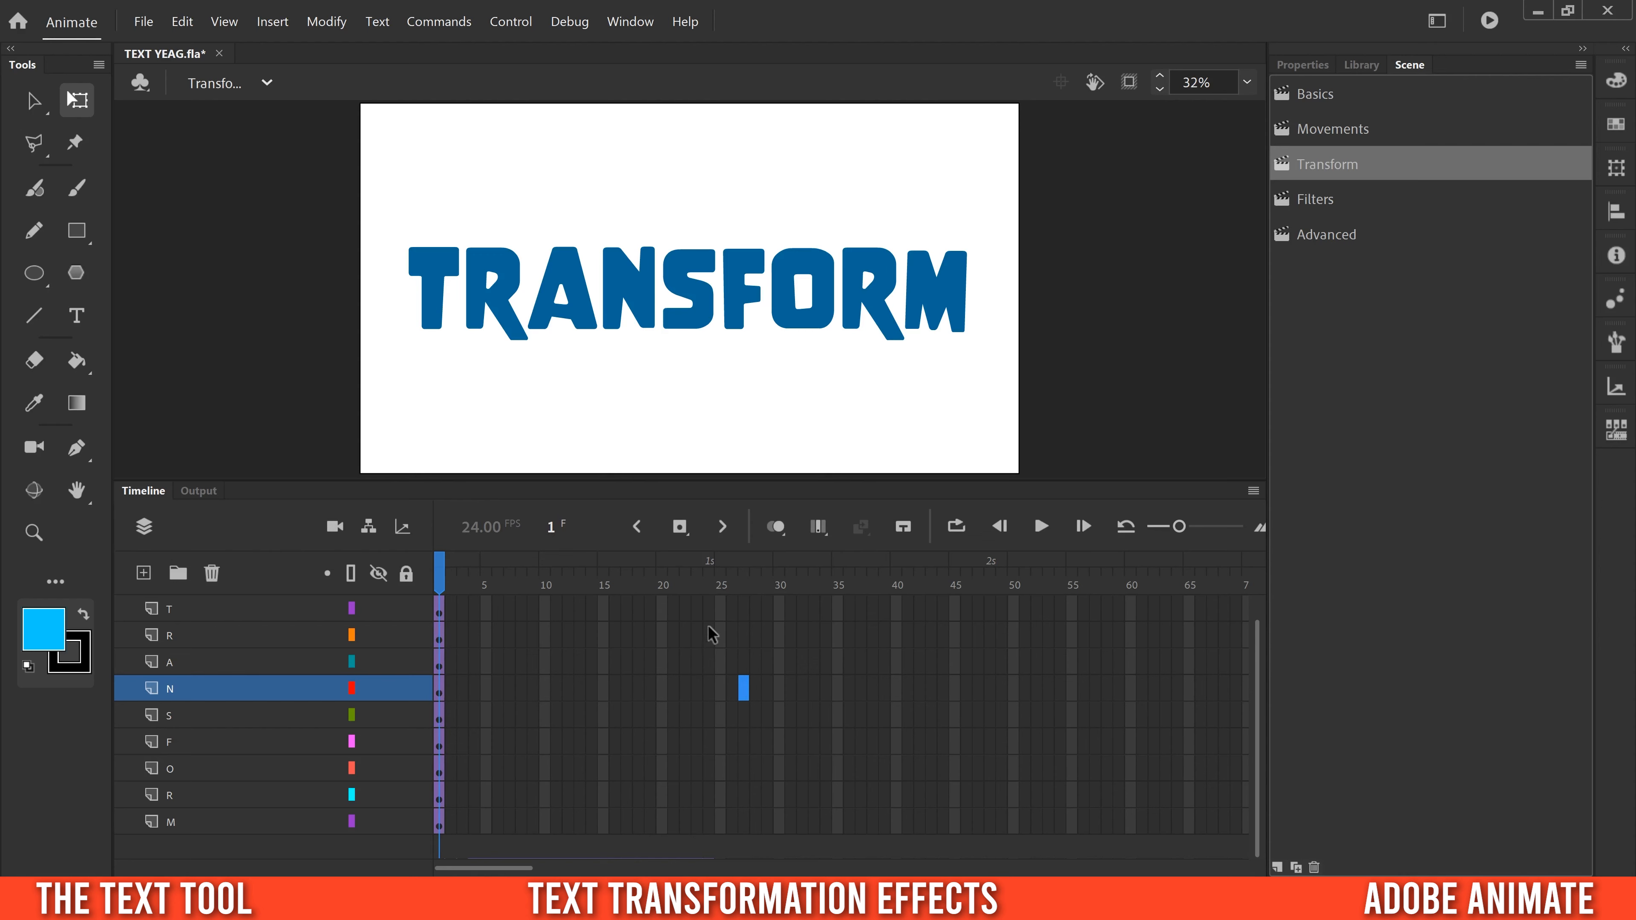
In the Transform scene, insert keyframes at frame 24 on all the TRANSFORM letter layers
{"action": "left_click_drag", "start_coordinate": [709, 611], "coordinate": [716, 810]}
{"action": "left_click", "coordinate": [679, 527]}
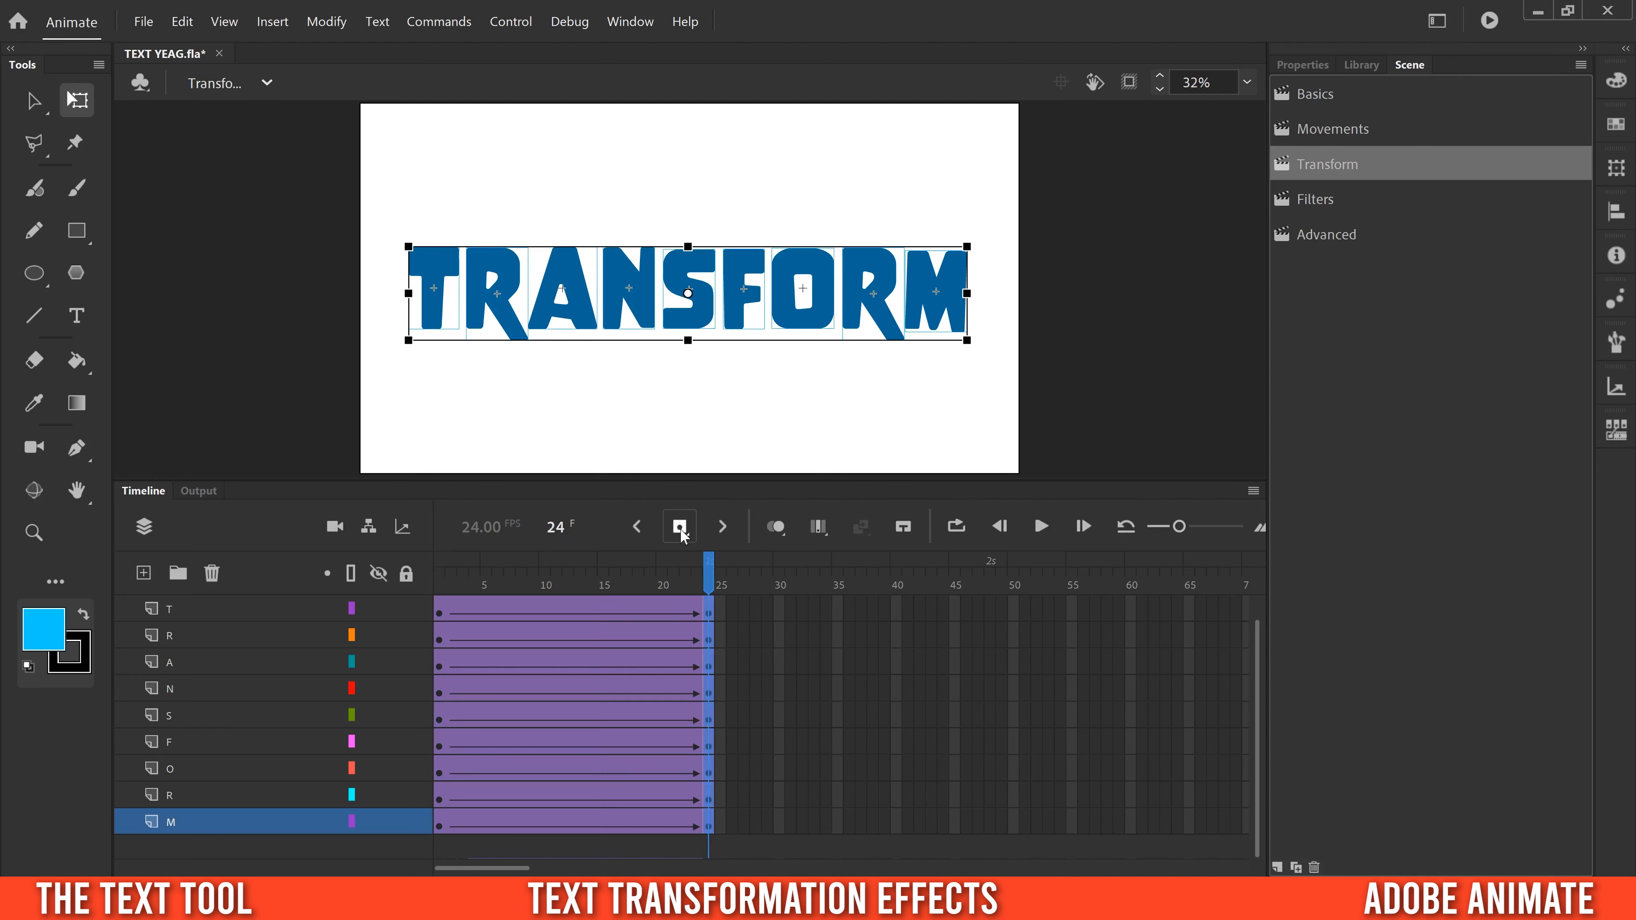
{"action": "left_click", "coordinate": [744, 635]}
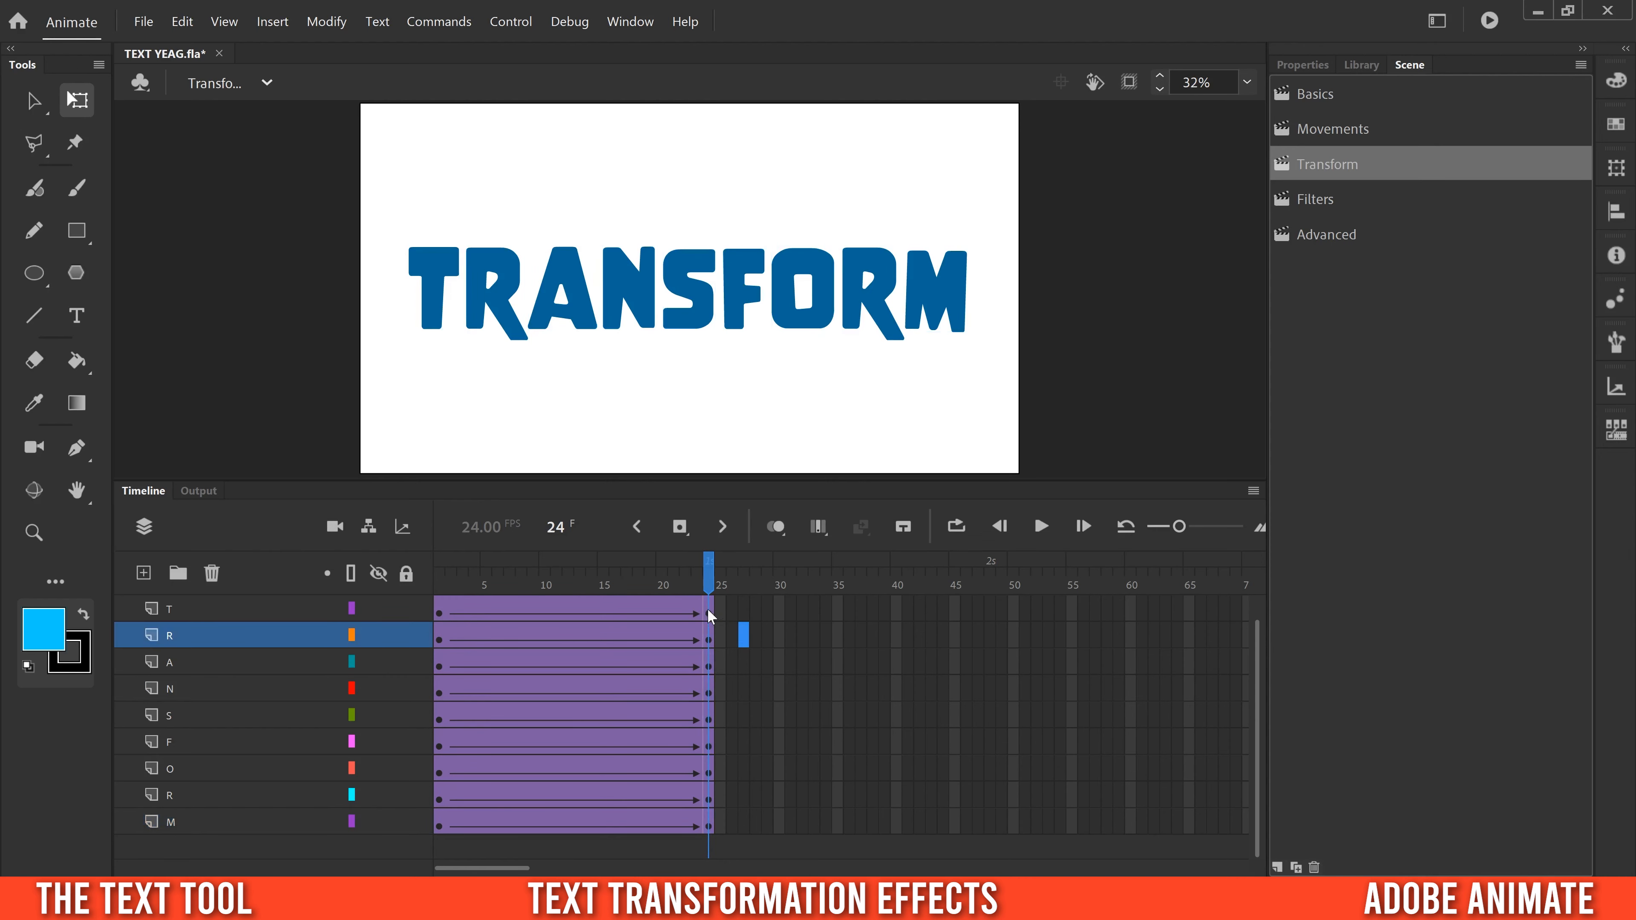
Enlarge the T proportionally from its center at frame 24 with Free Transform, move it up and left, and scrub the tween
{"action": "left_click", "coordinate": [710, 616]}
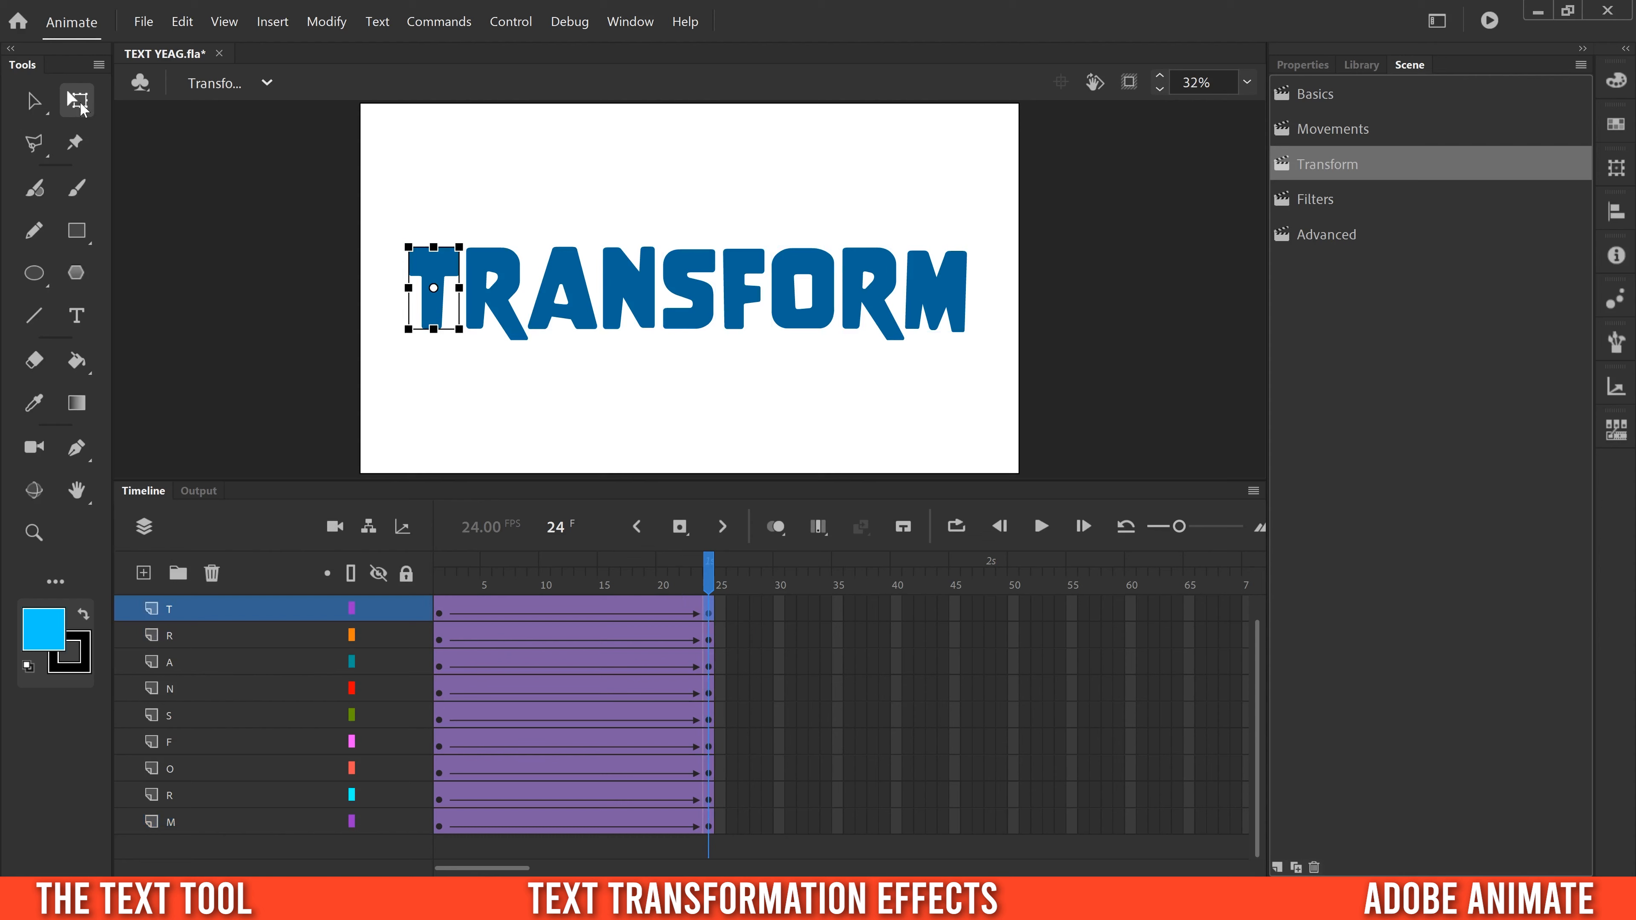
{"action": "key", "text": "v"}
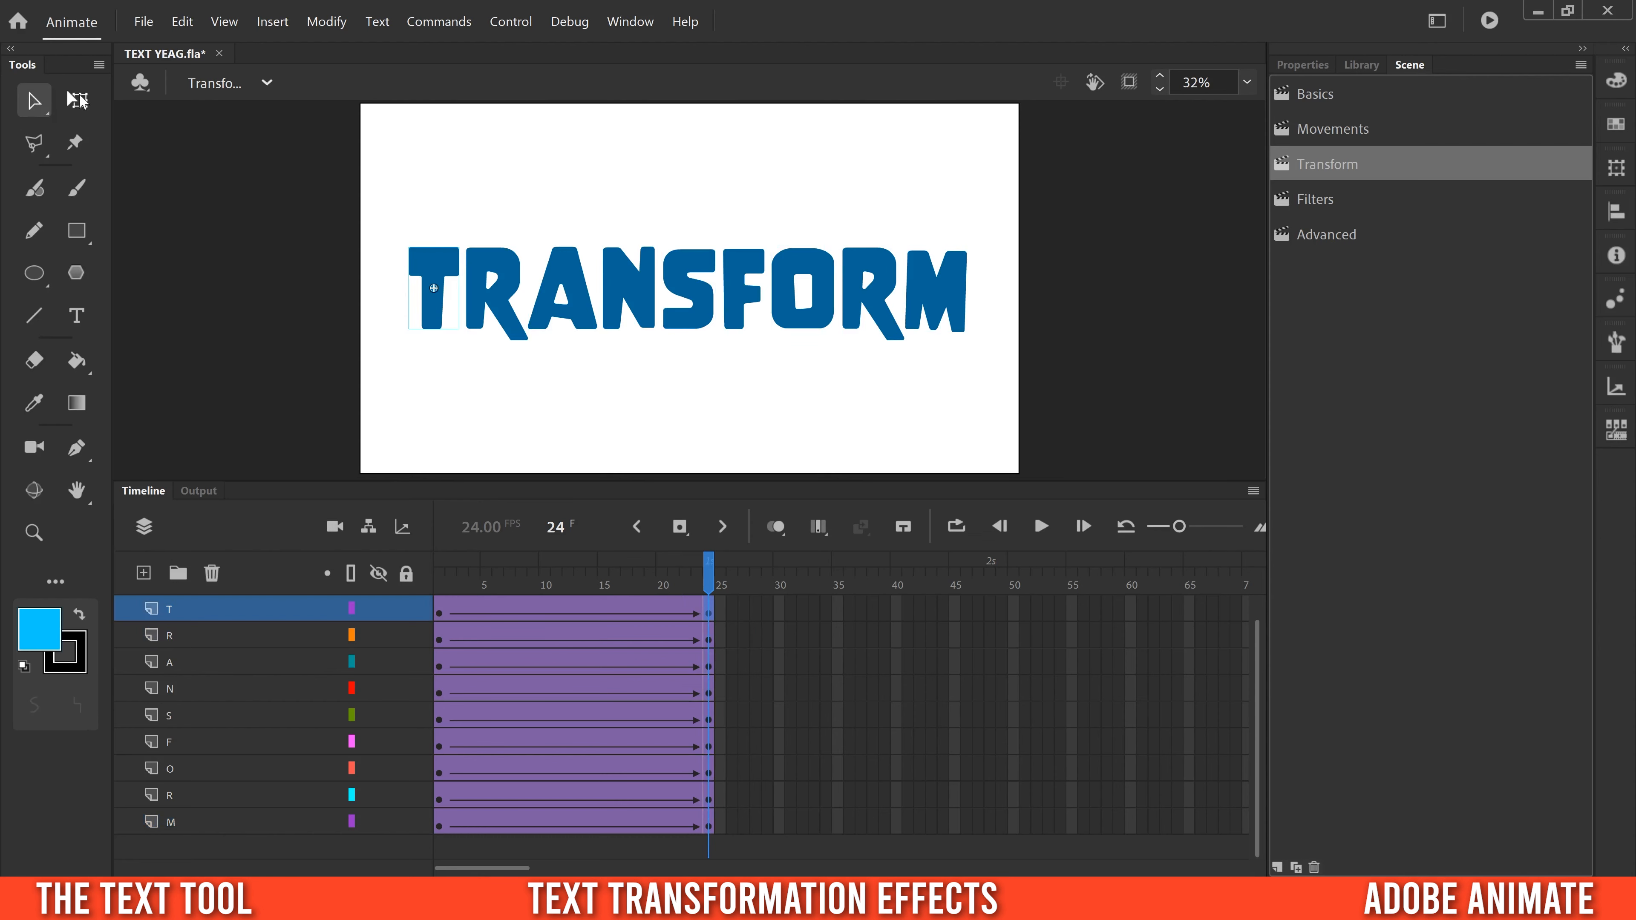
{"action": "left_click", "coordinate": [76, 101]}
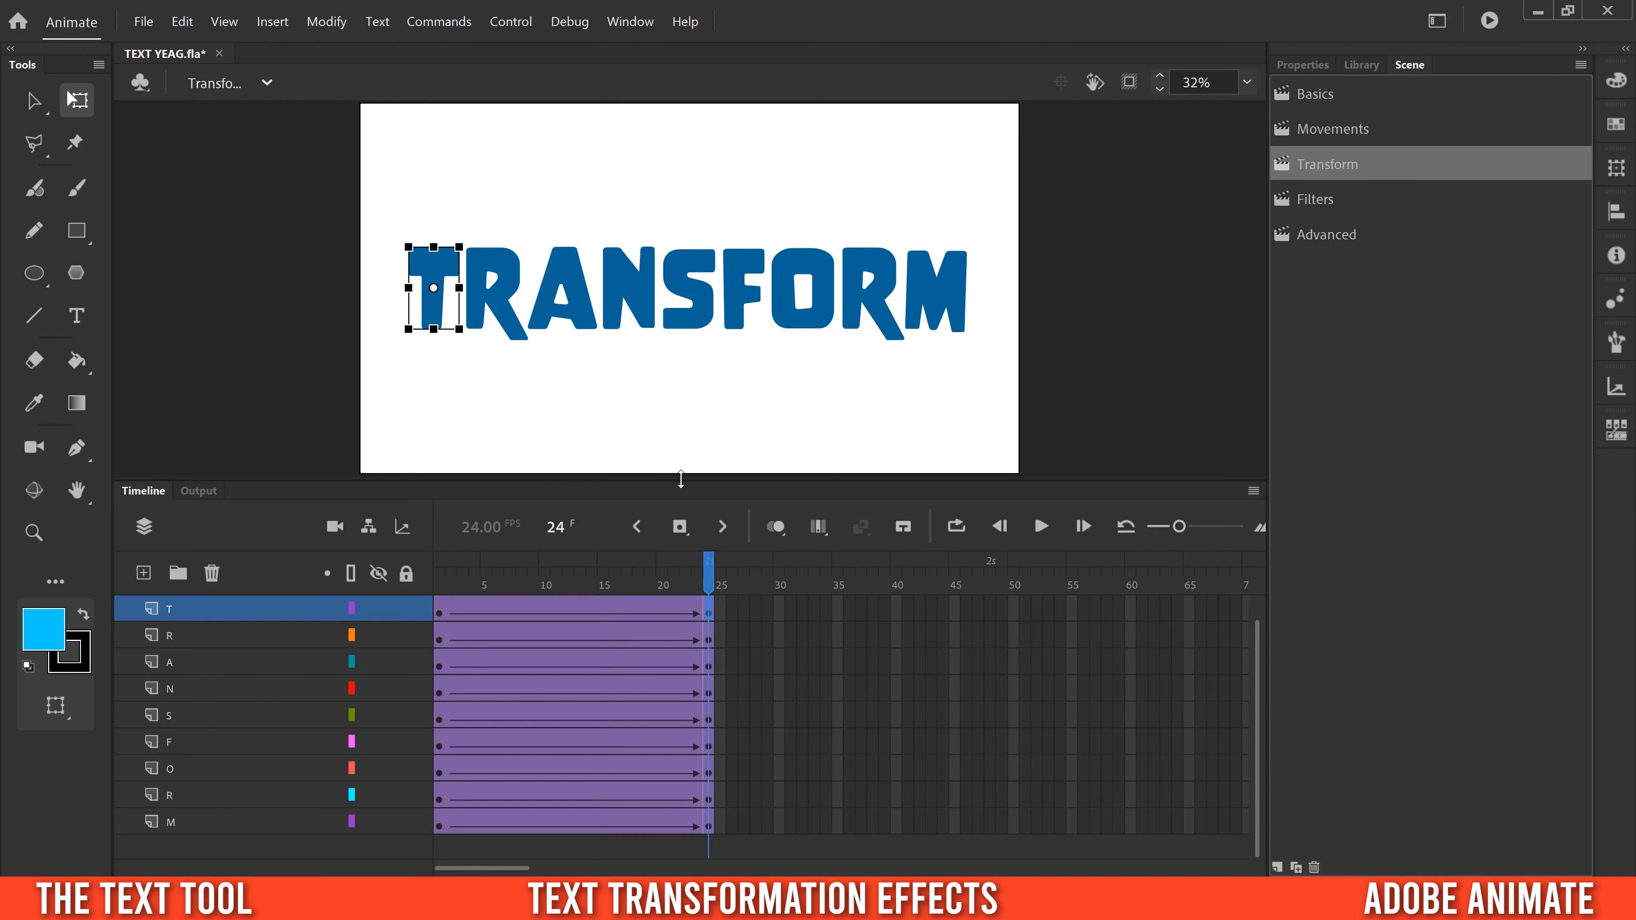
{"action": "left_click_drag", "start_coordinate": [680, 493], "coordinate": [716, 676]}
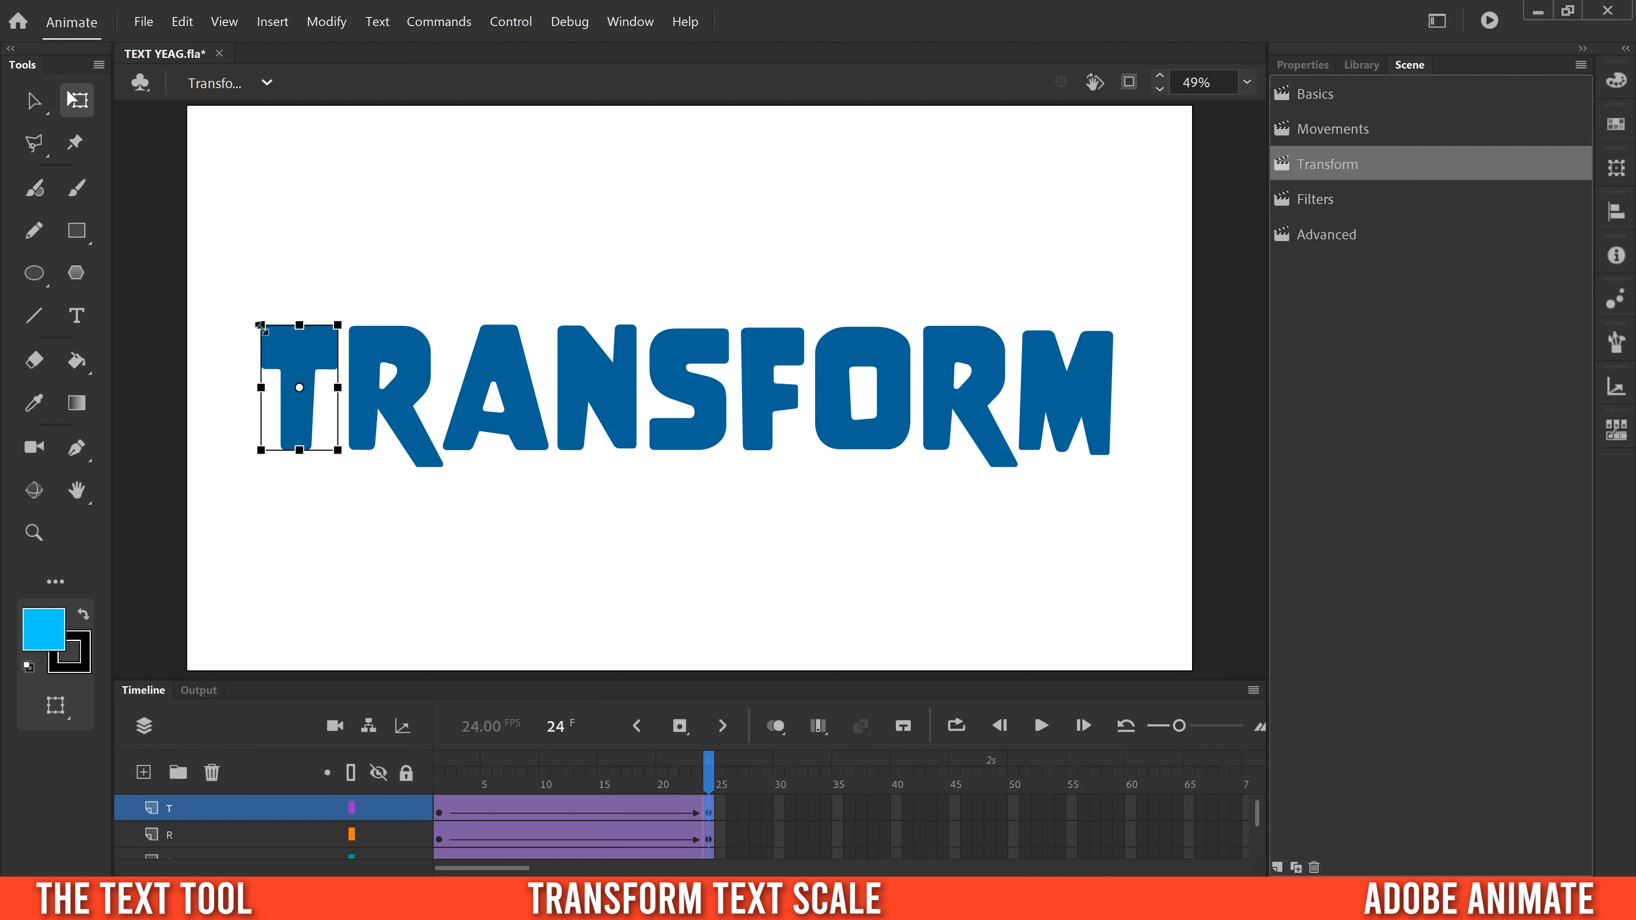
{"action": "left_click_drag", "start_coordinate": [255, 316], "coordinate": [259, 275]}
{"action": "key", "text": "ctrl+z"}
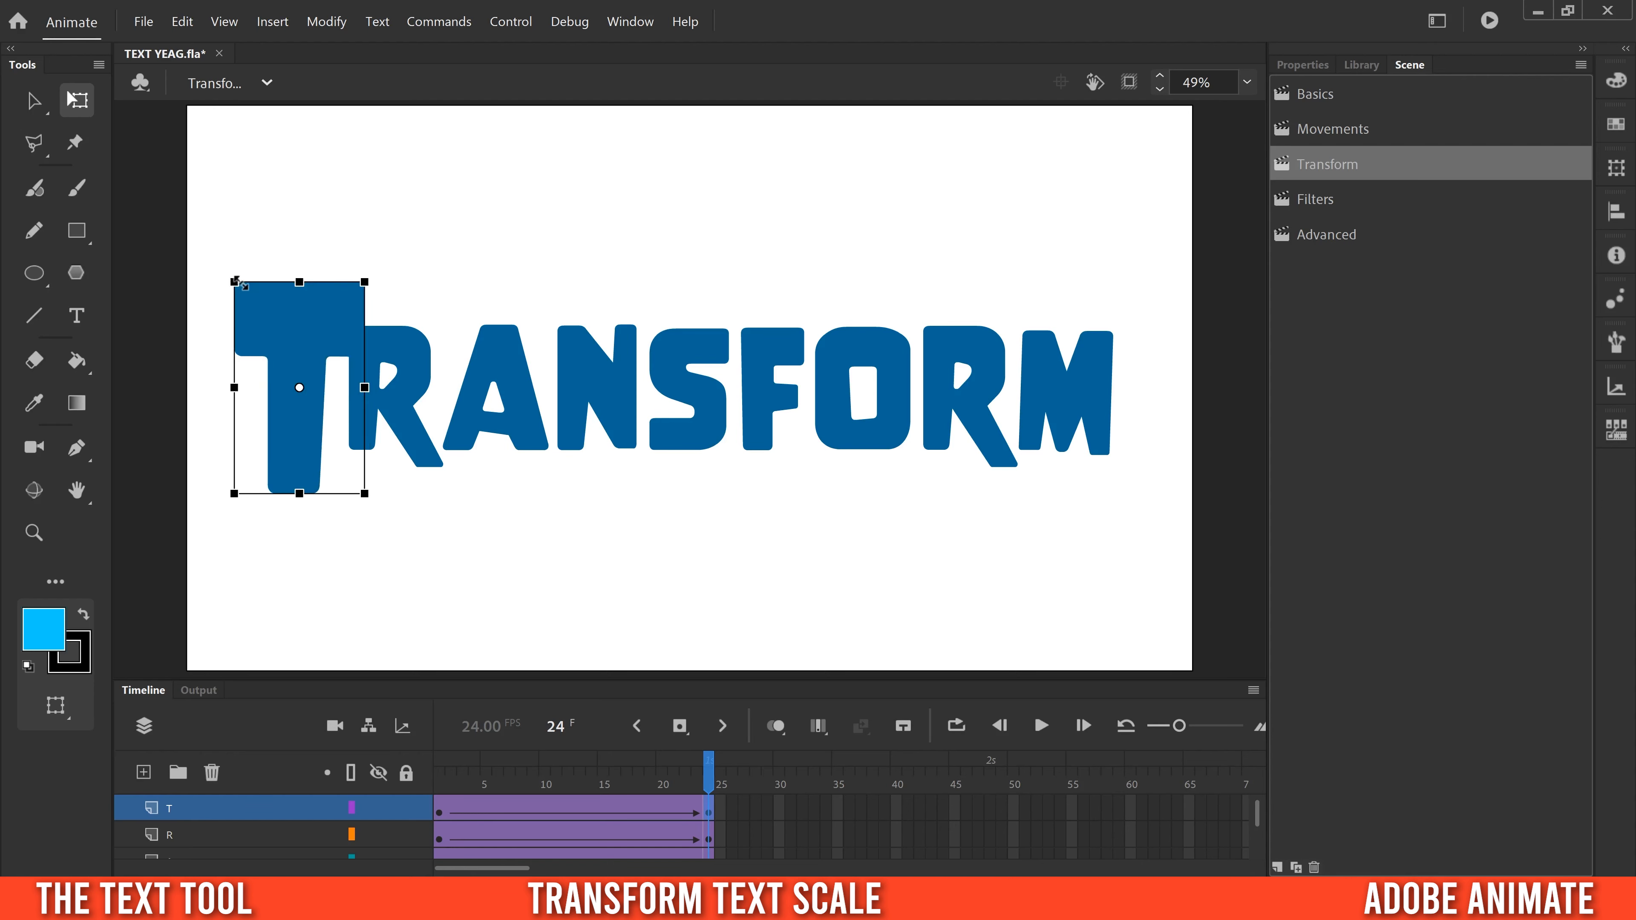
{"action": "mouse_move", "coordinate": [236, 282]}
{"action": "left_mouse_down"}
{"action": "mouse_move", "coordinate": [208, 250]}
{"action": "mouse_move", "coordinate": [237, 301]}
{"action": "left_mouse_up"}
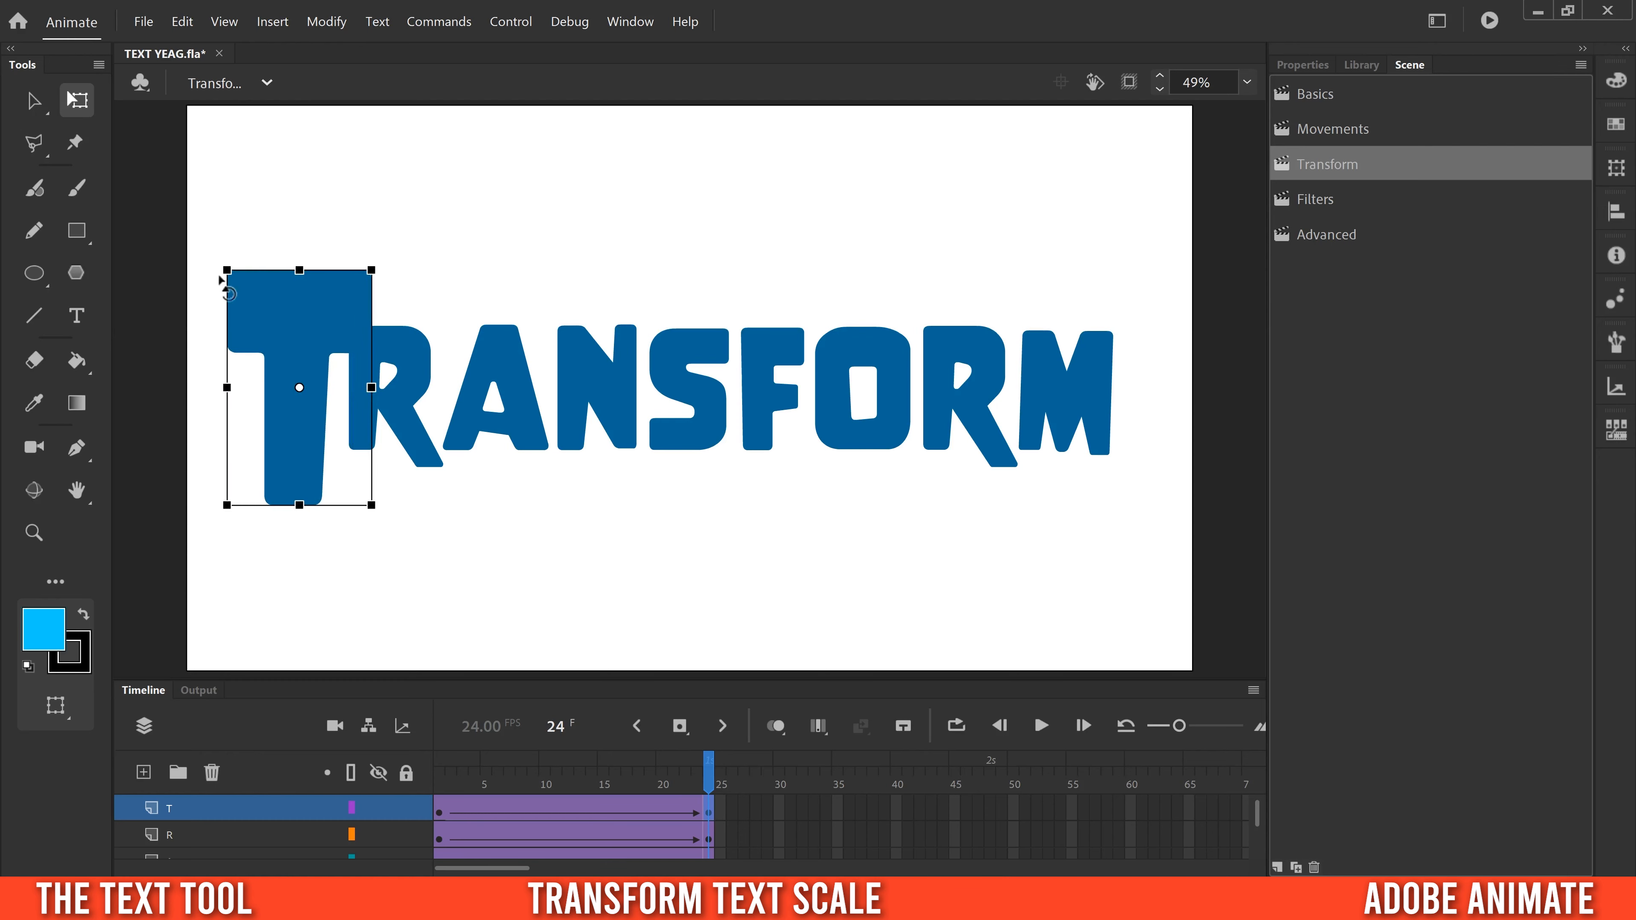
{"action": "left_click_drag", "start_coordinate": [298, 322], "coordinate": [276, 259]}
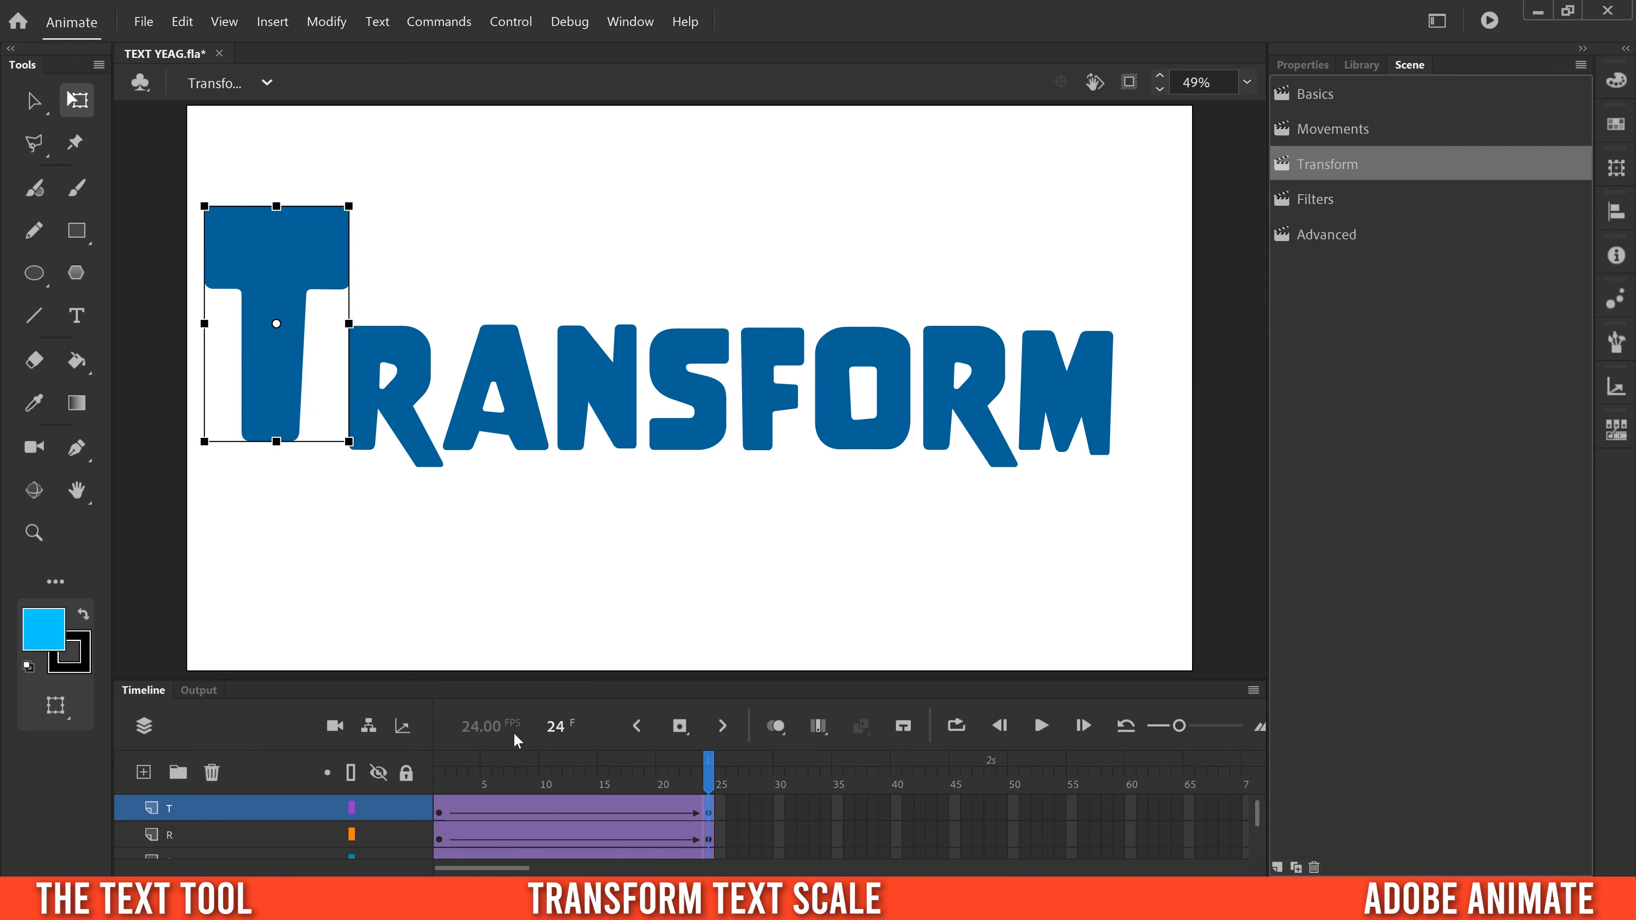
{"action": "left_click_drag", "start_coordinate": [540, 788], "coordinate": [451, 786]}
{"action": "left_click_drag", "start_coordinate": [426, 788], "coordinate": [709, 819]}
At frame 24, squash the first R horizontally, stretch it vertically, shift it down and left, and preview the tween
{"action": "left_click", "coordinate": [712, 839]}
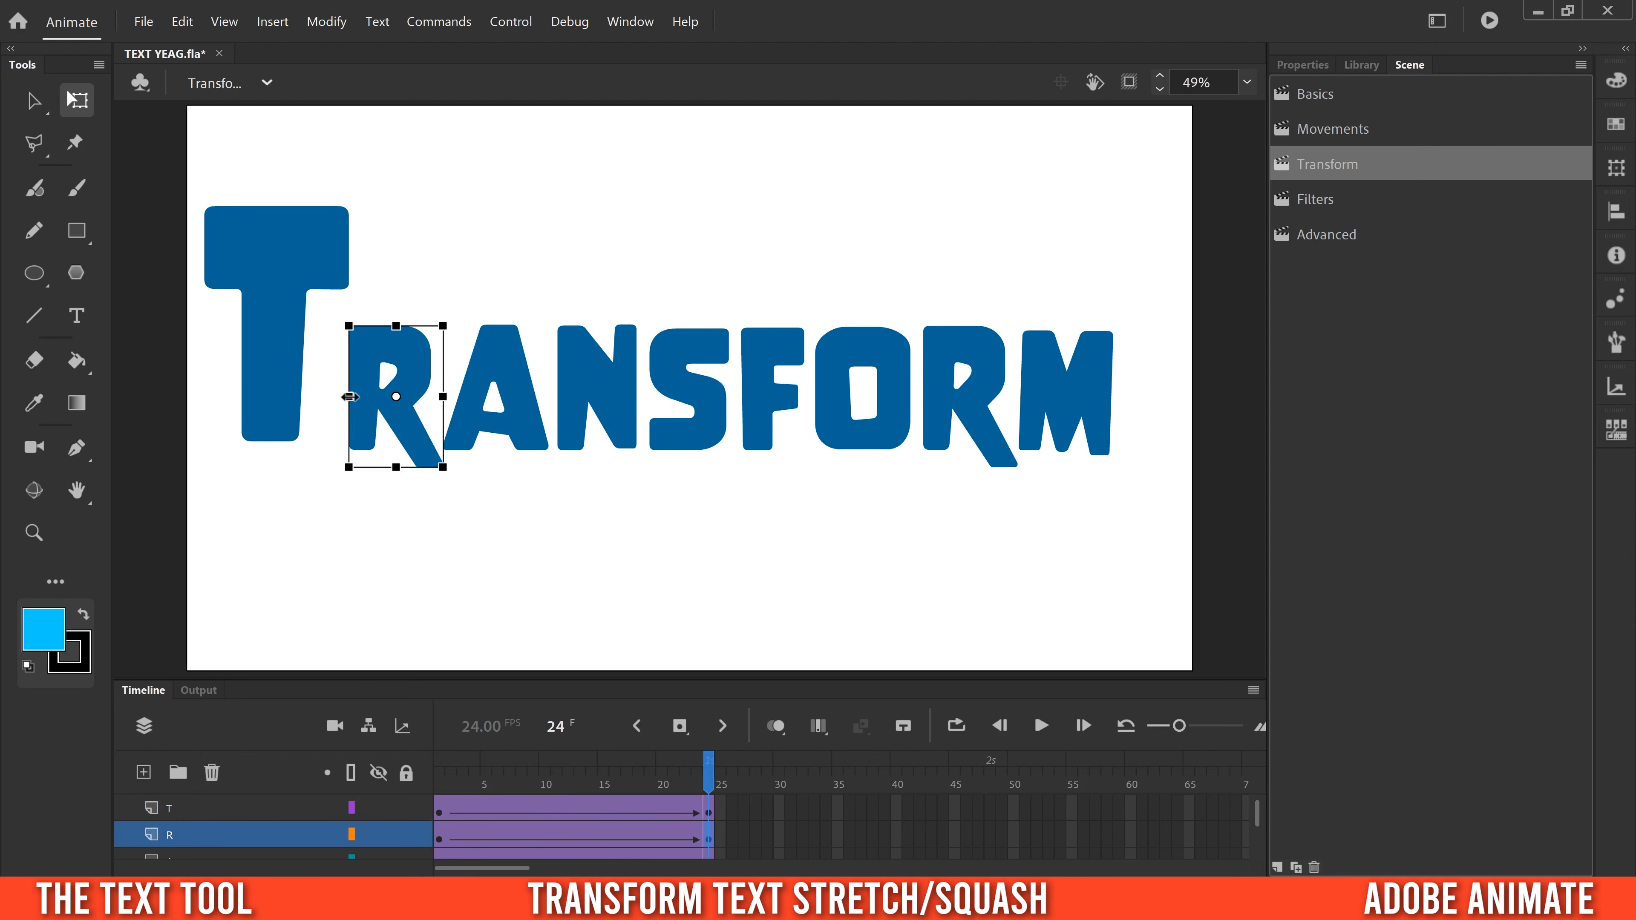
{"action": "mouse_move", "coordinate": [350, 326]}
{"action": "left_mouse_down"}
{"action": "mouse_move", "coordinate": [387, 287]}
{"action": "mouse_move", "coordinate": [346, 381]}
{"action": "mouse_move", "coordinate": [346, 301]}
{"action": "mouse_move", "coordinate": [354, 320]}
{"action": "left_mouse_up"}
{"action": "left_click_drag", "start_coordinate": [356, 397], "coordinate": [372, 395]}
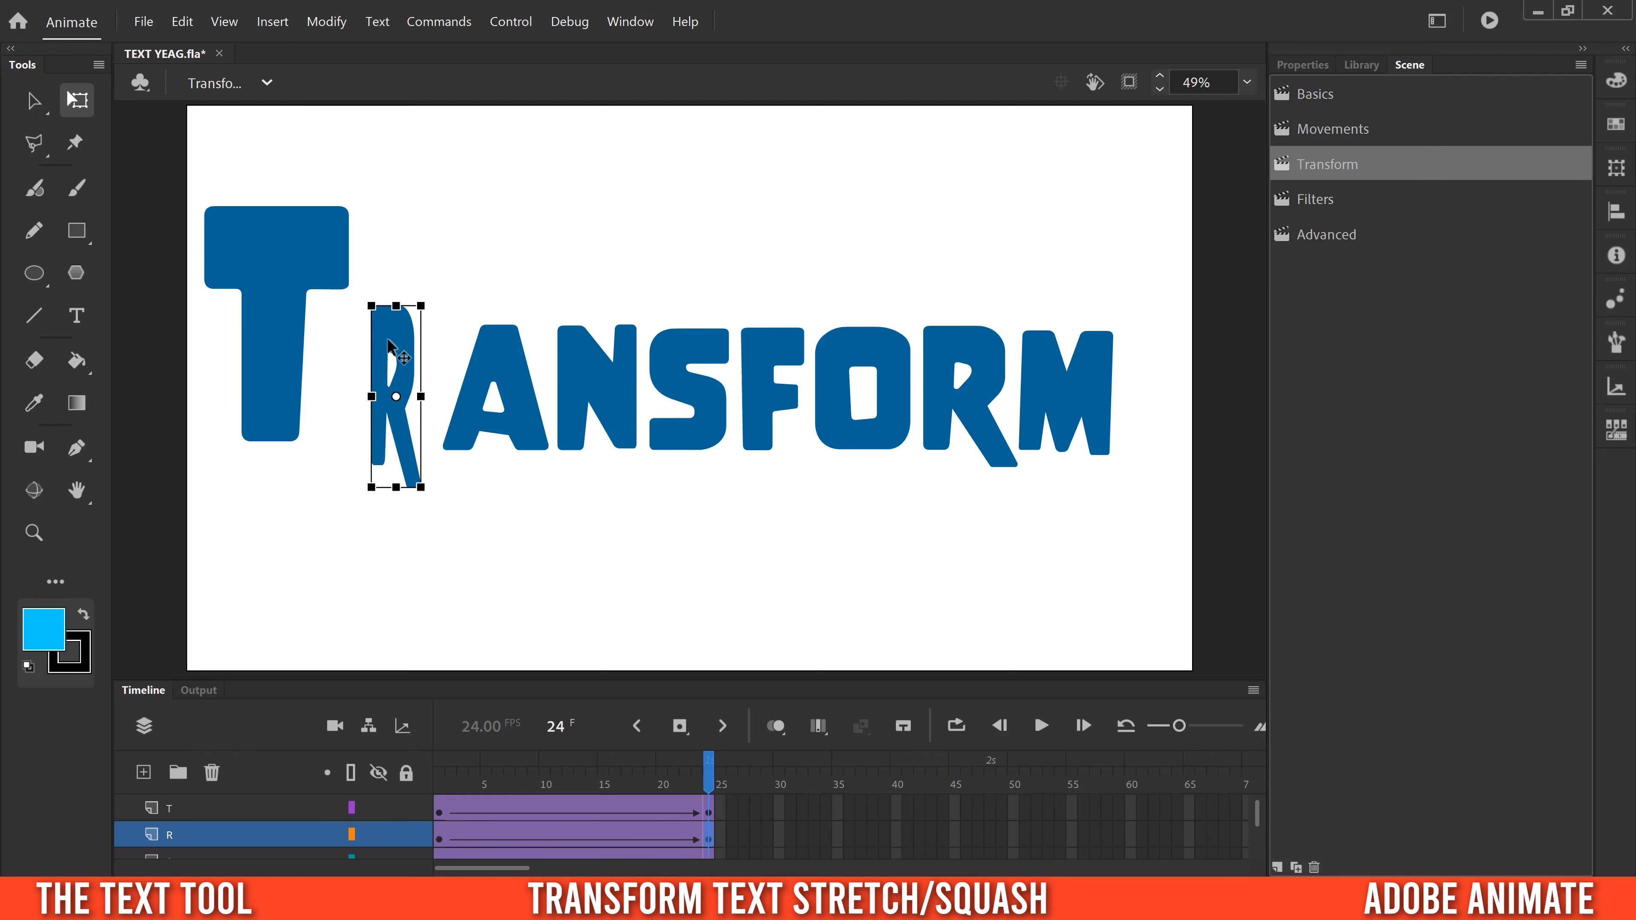
{"action": "left_click_drag", "start_coordinate": [388, 325], "coordinate": [362, 381]}
{"action": "left_click_drag", "start_coordinate": [505, 782], "coordinate": [710, 801]}
Rotate the A clockwise around its center at frame 24 and move it up and left
{"action": "left_click", "coordinate": [528, 439]}
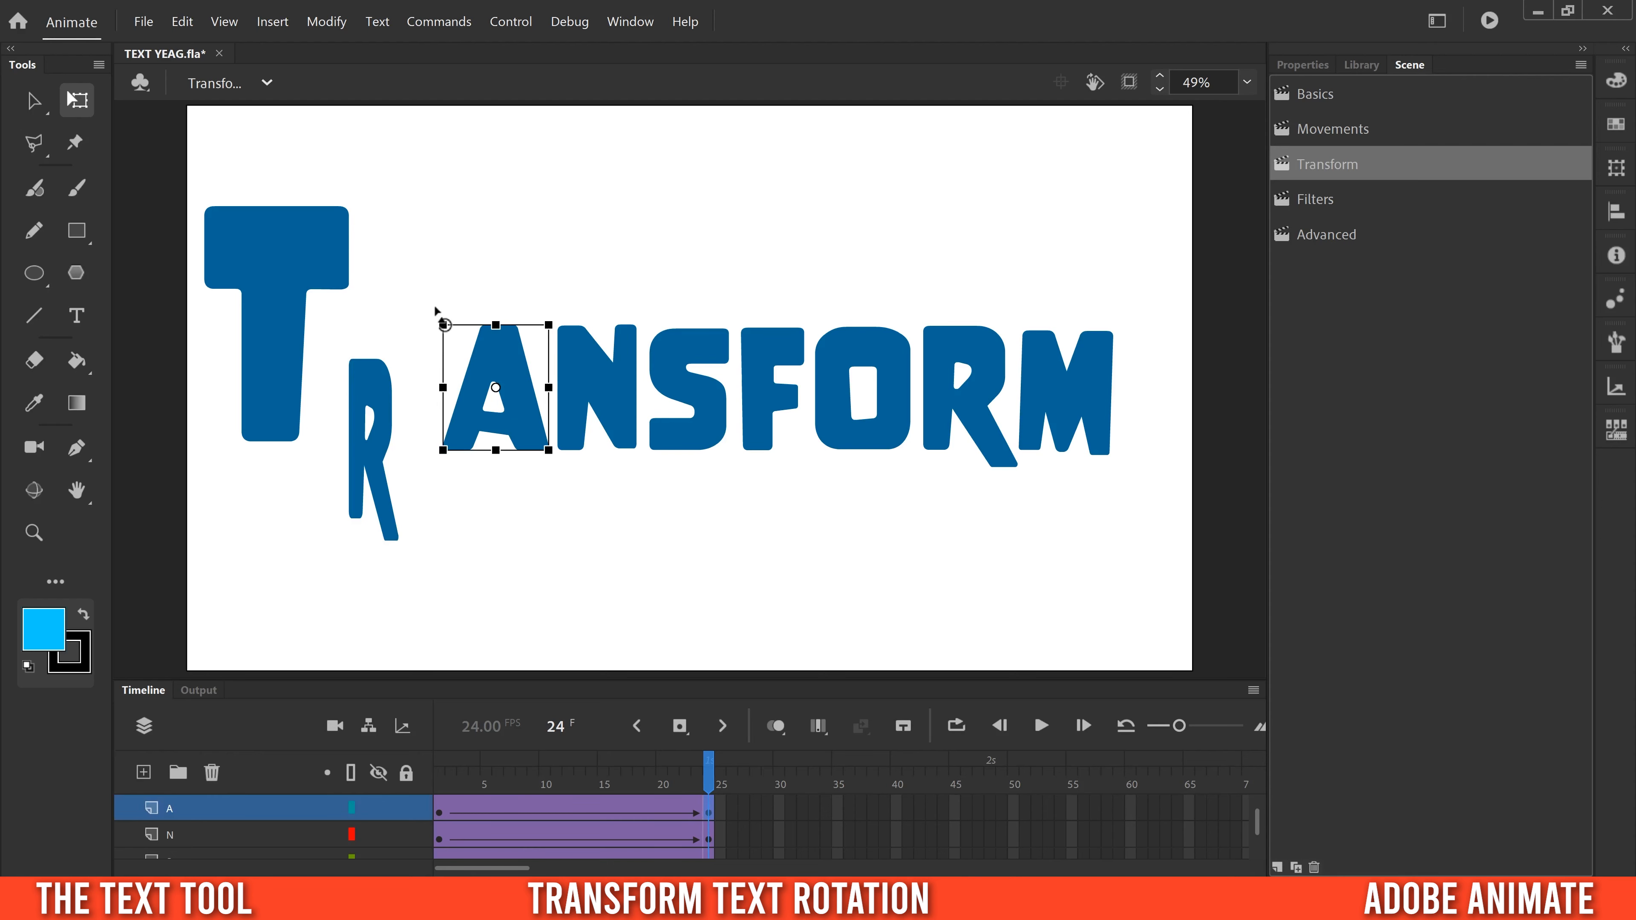
{"action": "left_click_drag", "start_coordinate": [439, 312], "coordinate": [518, 316]}
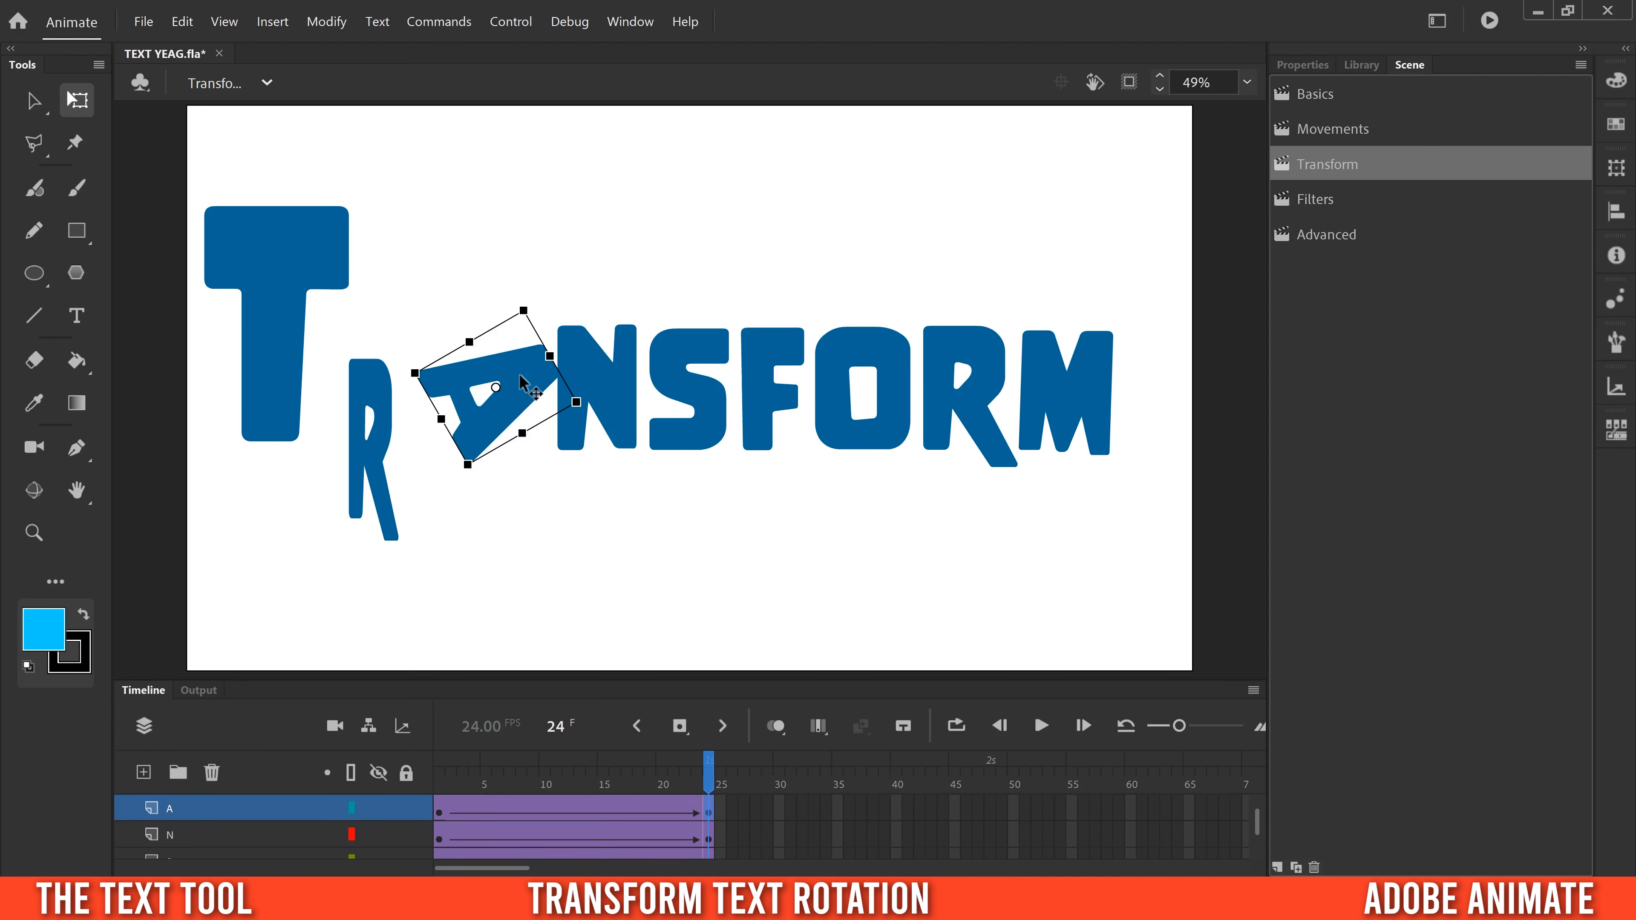
{"action": "left_click_drag", "start_coordinate": [520, 381], "coordinate": [493, 302]}
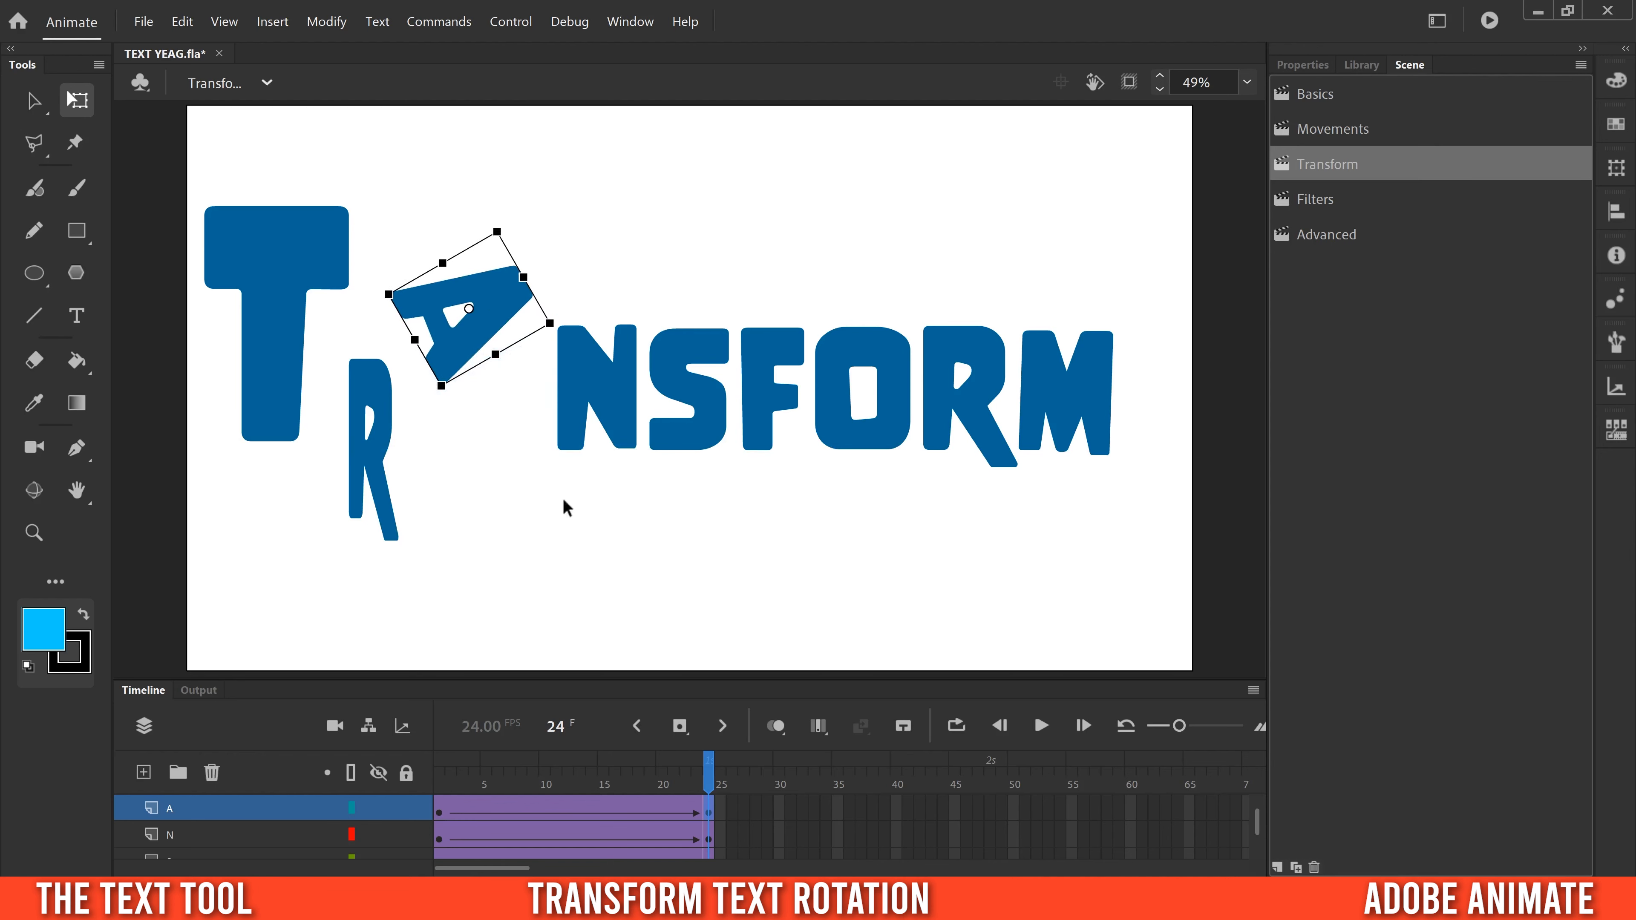
Move the N's transformation point to its lower-right corner at frame 24, rotate it clockwise around that point, and shift it down and left
{"action": "left_click", "coordinate": [712, 838]}
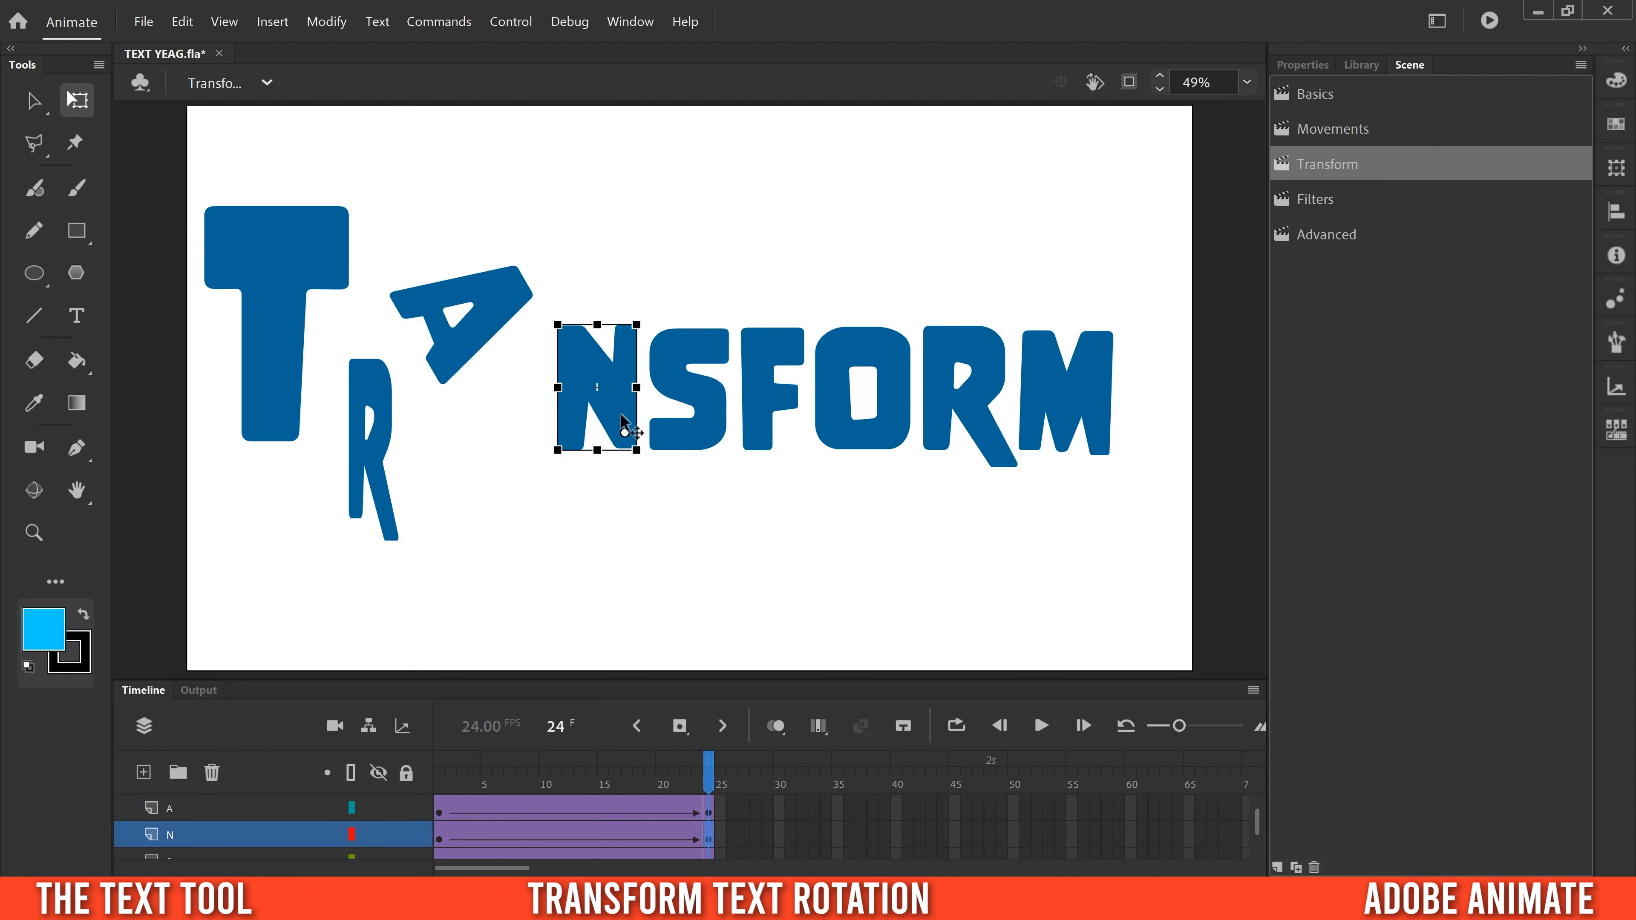
{"action": "left_click_drag", "start_coordinate": [624, 433], "coordinate": [597, 387]}
{"action": "left_click_drag", "start_coordinate": [628, 441], "coordinate": [629, 437]}
{"action": "left_click_drag", "start_coordinate": [558, 312], "coordinate": [546, 436]}
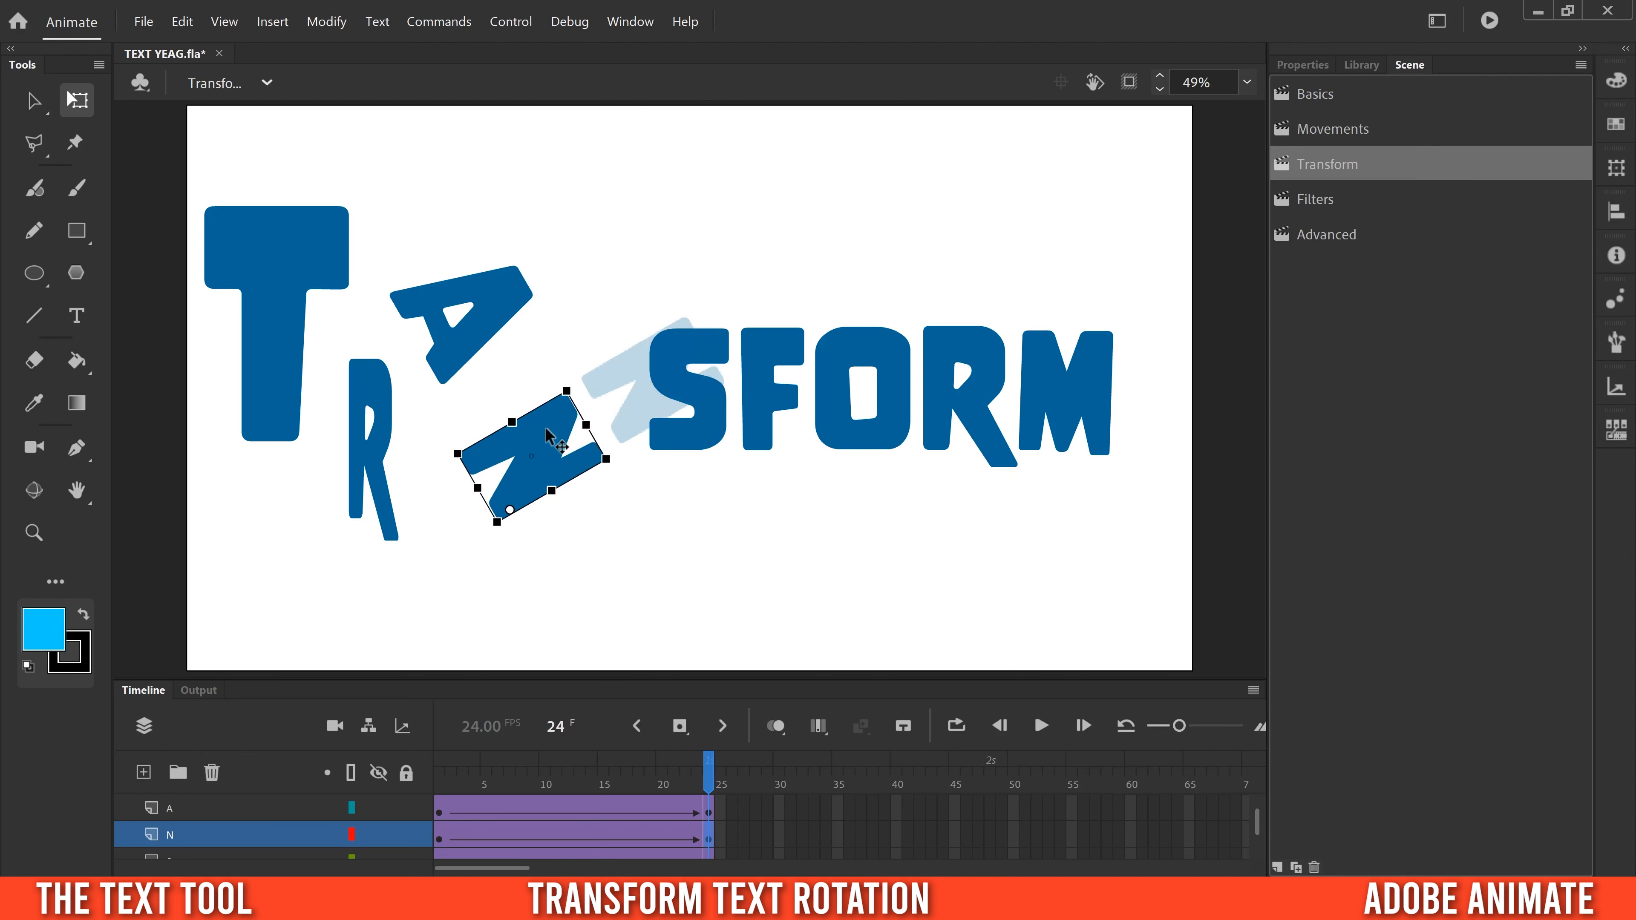
{"action": "left_click_drag", "start_coordinate": [672, 787], "coordinate": [709, 802]}
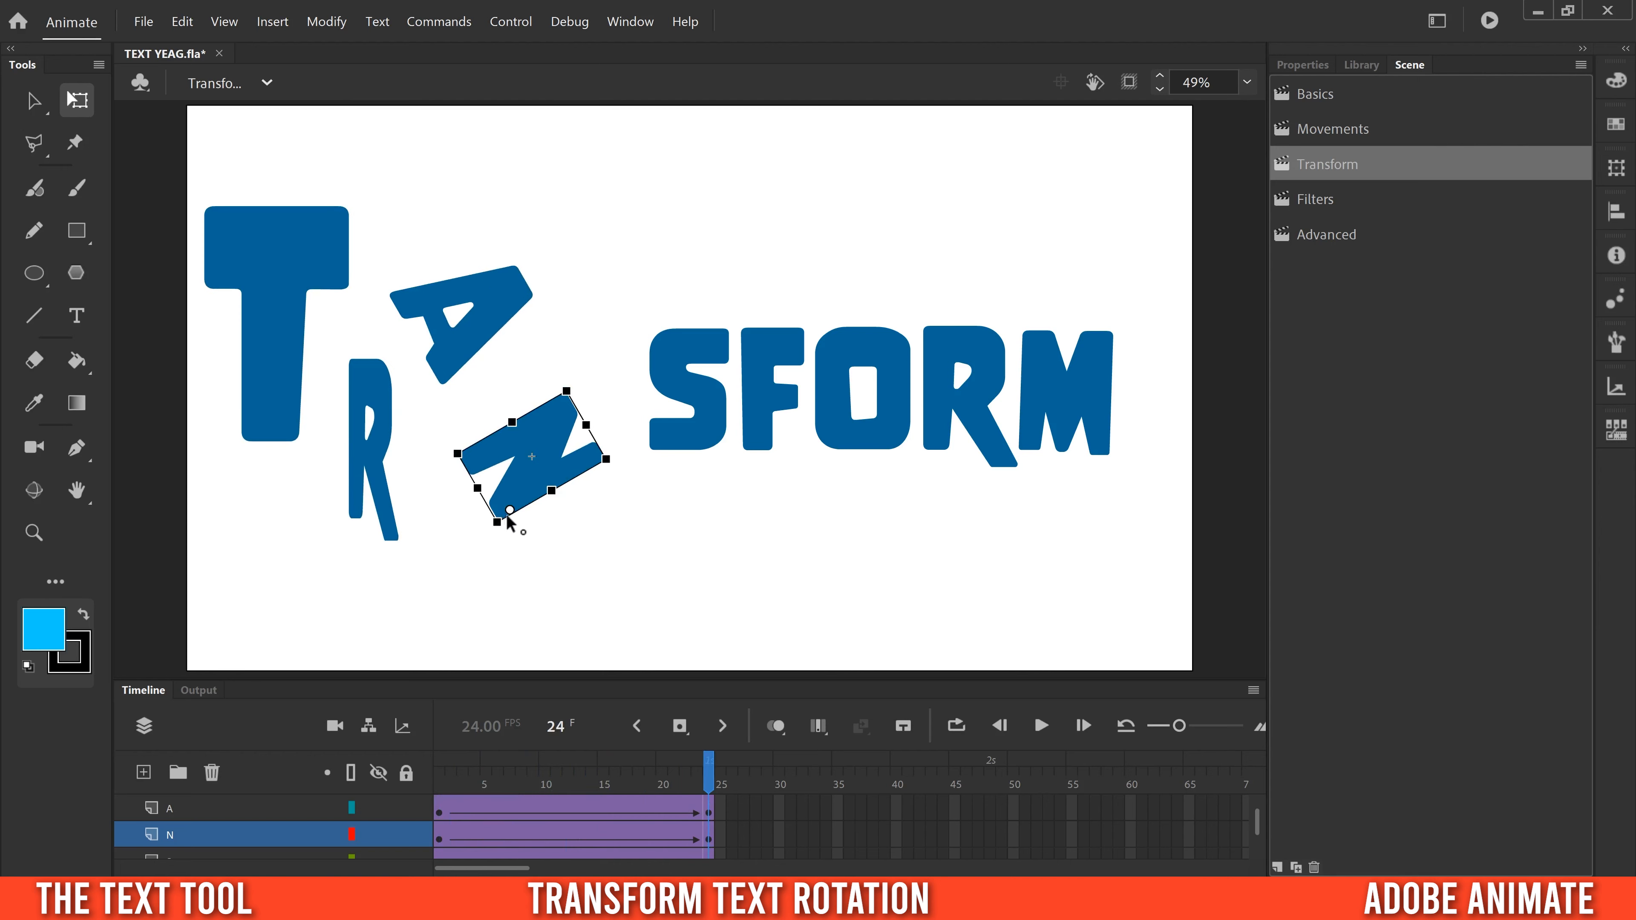
Skew the S vertically at frame 24 so its left side rises, move it up and left, and preview the tween
{"action": "left_click", "coordinate": [709, 854]}
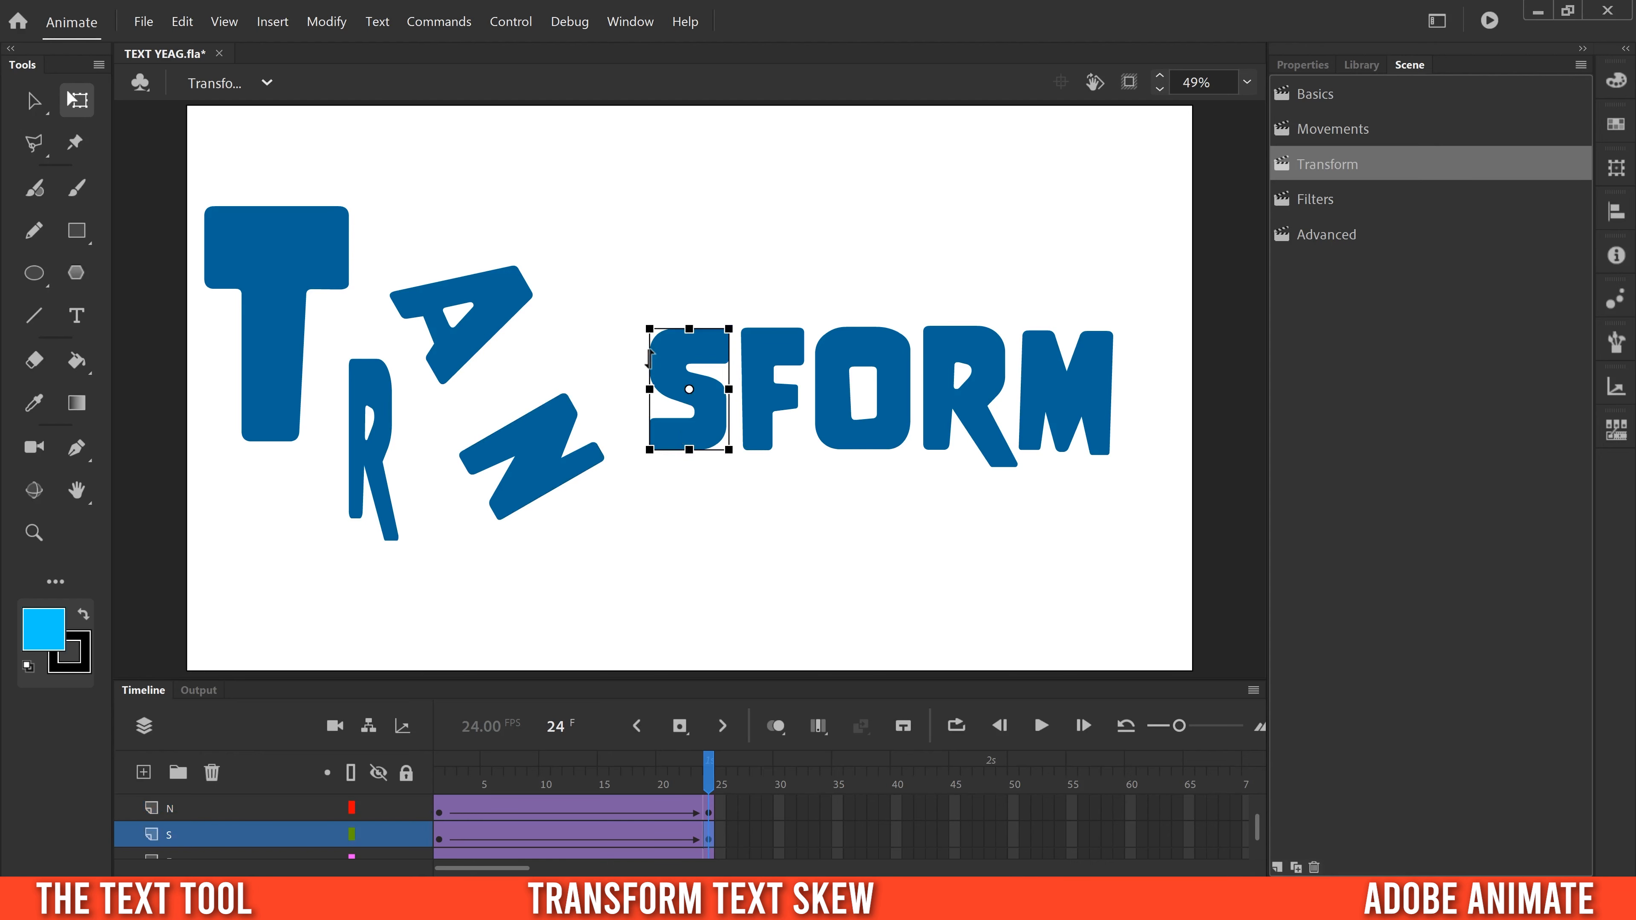
{"action": "left_click_drag", "start_coordinate": [650, 350], "coordinate": [651, 470]}
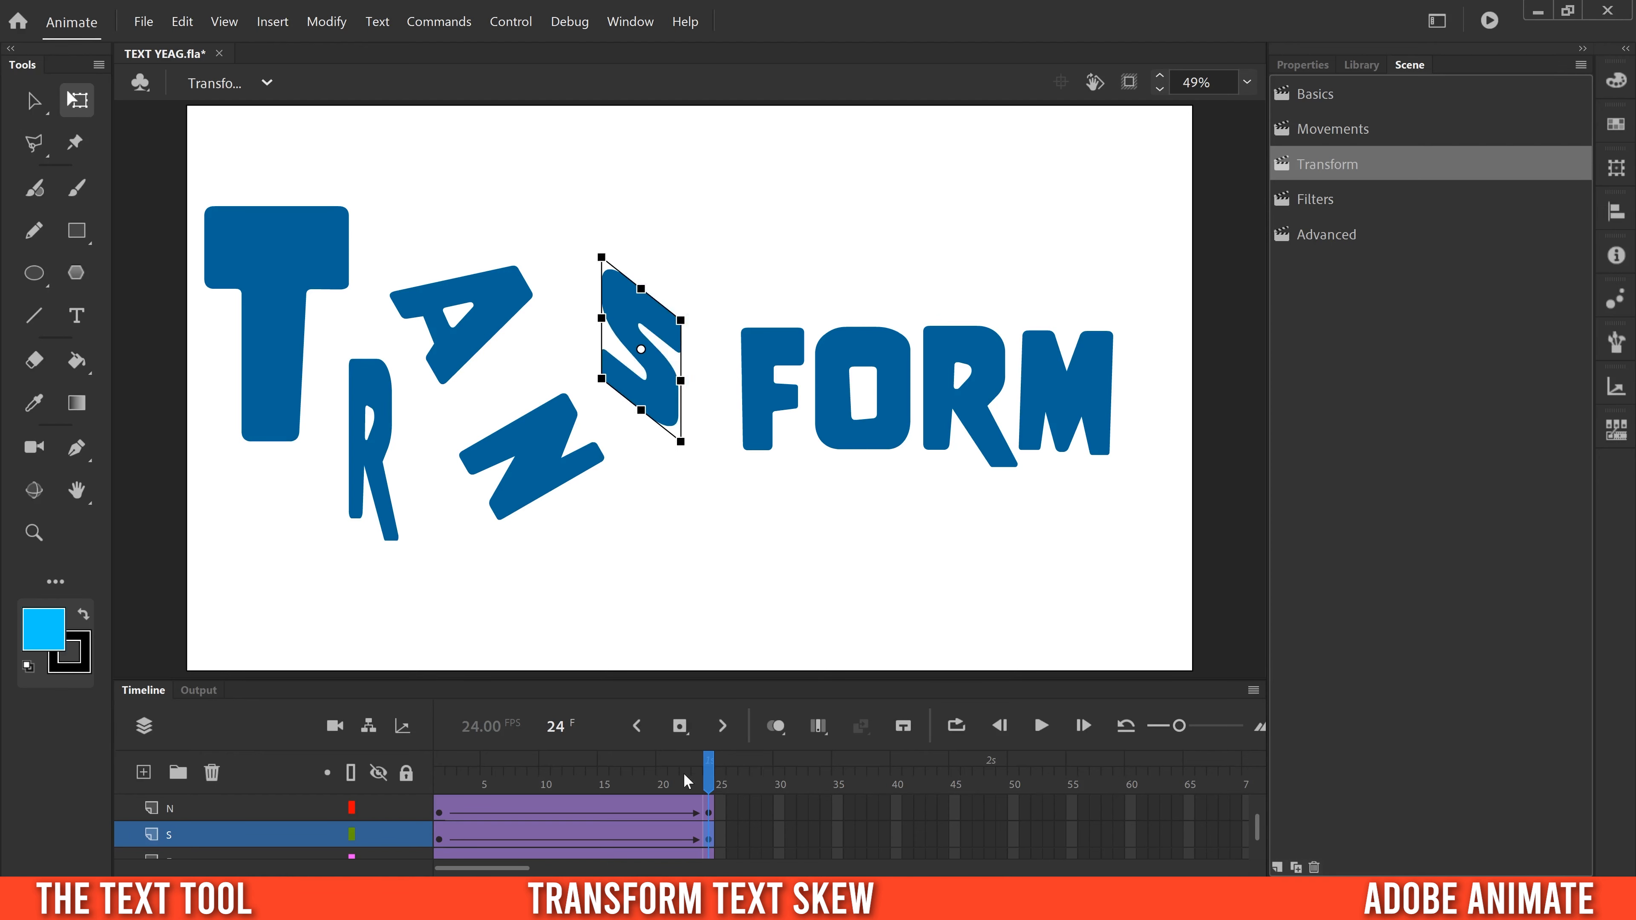
{"action": "left_click_drag", "start_coordinate": [683, 776], "coordinate": [720, 767]}
Flip the F horizontally at frame 24, move it down and left, and scrub the flip
{"action": "scroll", "coordinate": [711, 845], "scroll_direction": "down", "scroll_amount": 1}
{"action": "left_click", "coordinate": [711, 844]}
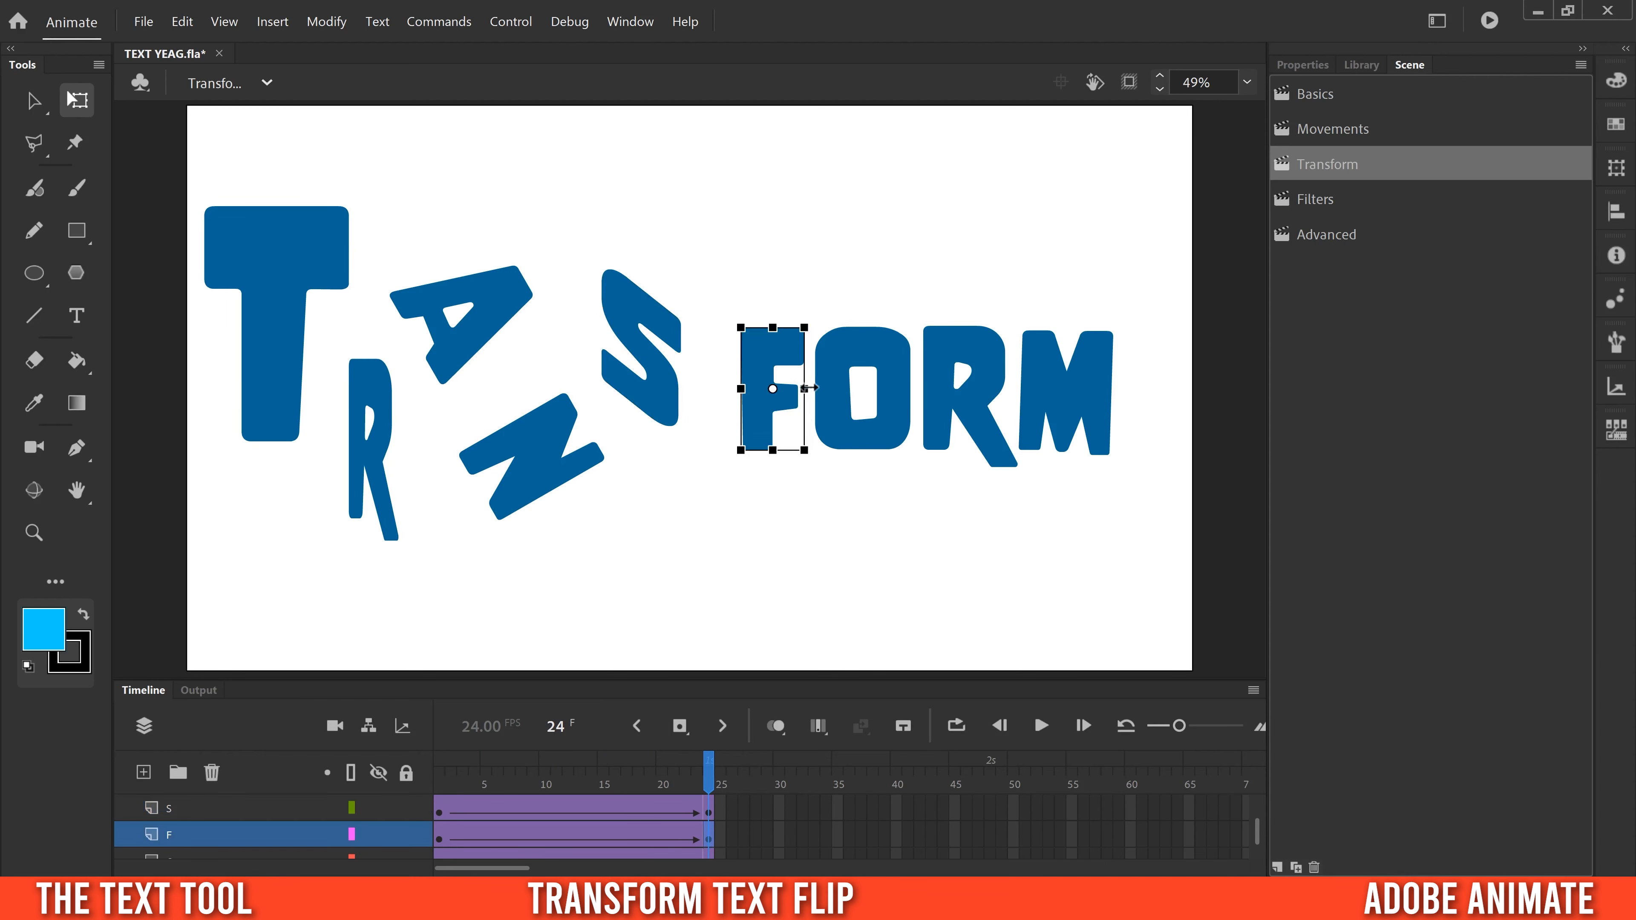
{"action": "left_click_drag", "start_coordinate": [800, 388], "coordinate": [761, 436]}
{"action": "mouse_move", "coordinate": [709, 783]}
{"action": "left_mouse_down"}
{"action": "mouse_move", "coordinate": [439, 760]}
{"action": "mouse_move", "coordinate": [709, 774]}
{"action": "left_mouse_up"}
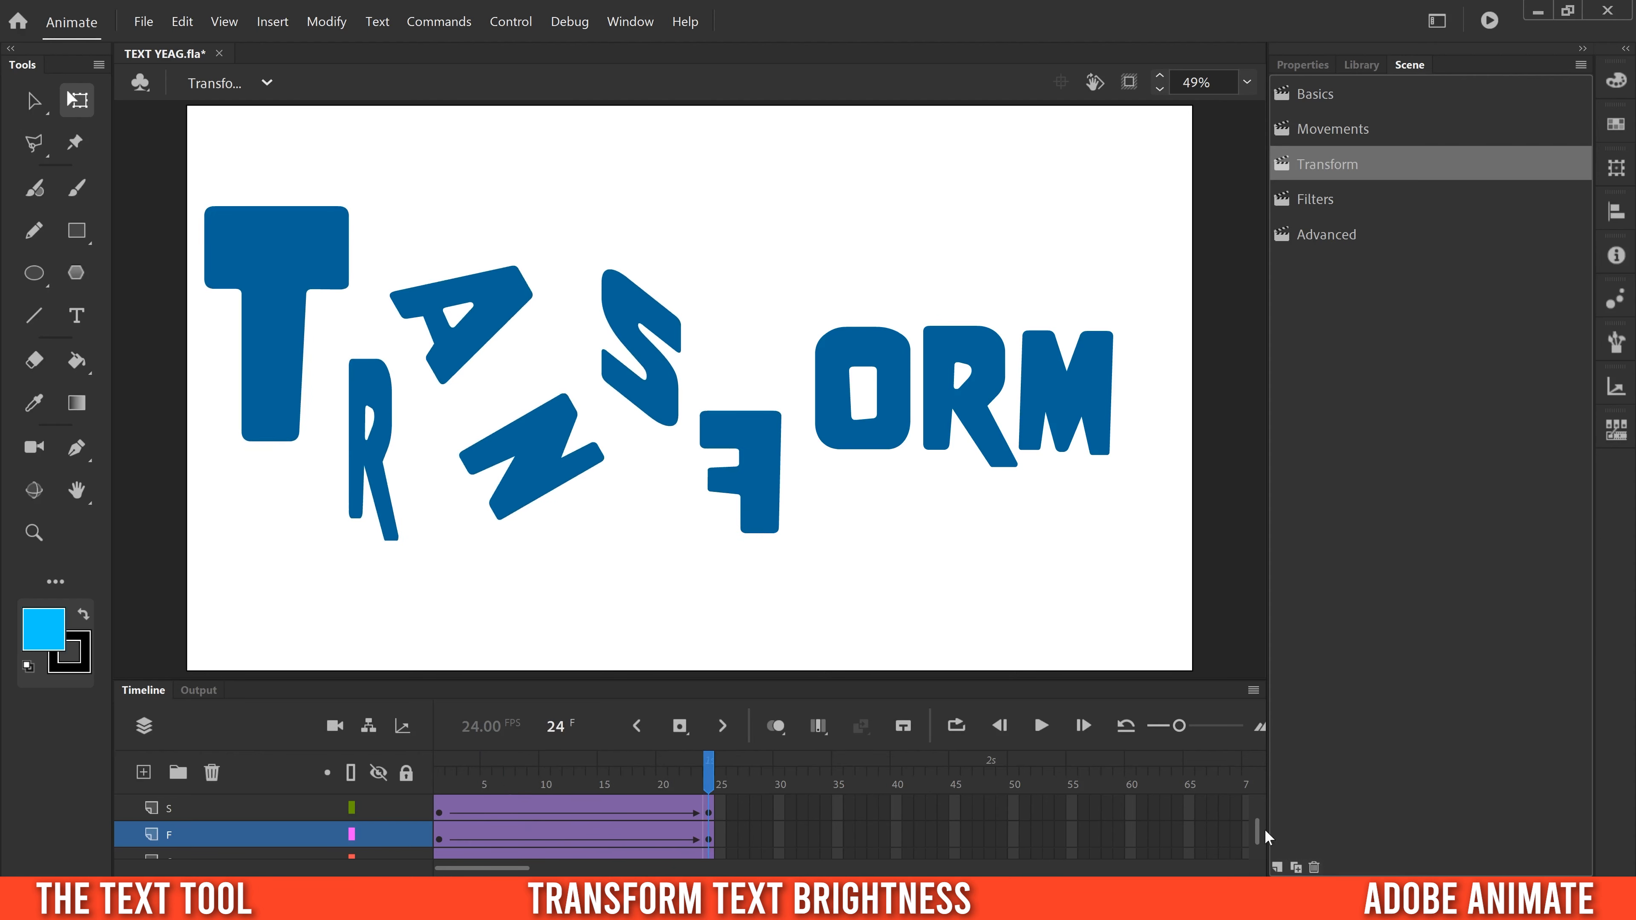
Darken the O at frame 24 with a Brightness color effect and move it up and left
{"action": "scroll", "coordinate": [1258, 831], "scroll_direction": "down", "scroll_amount": 2}
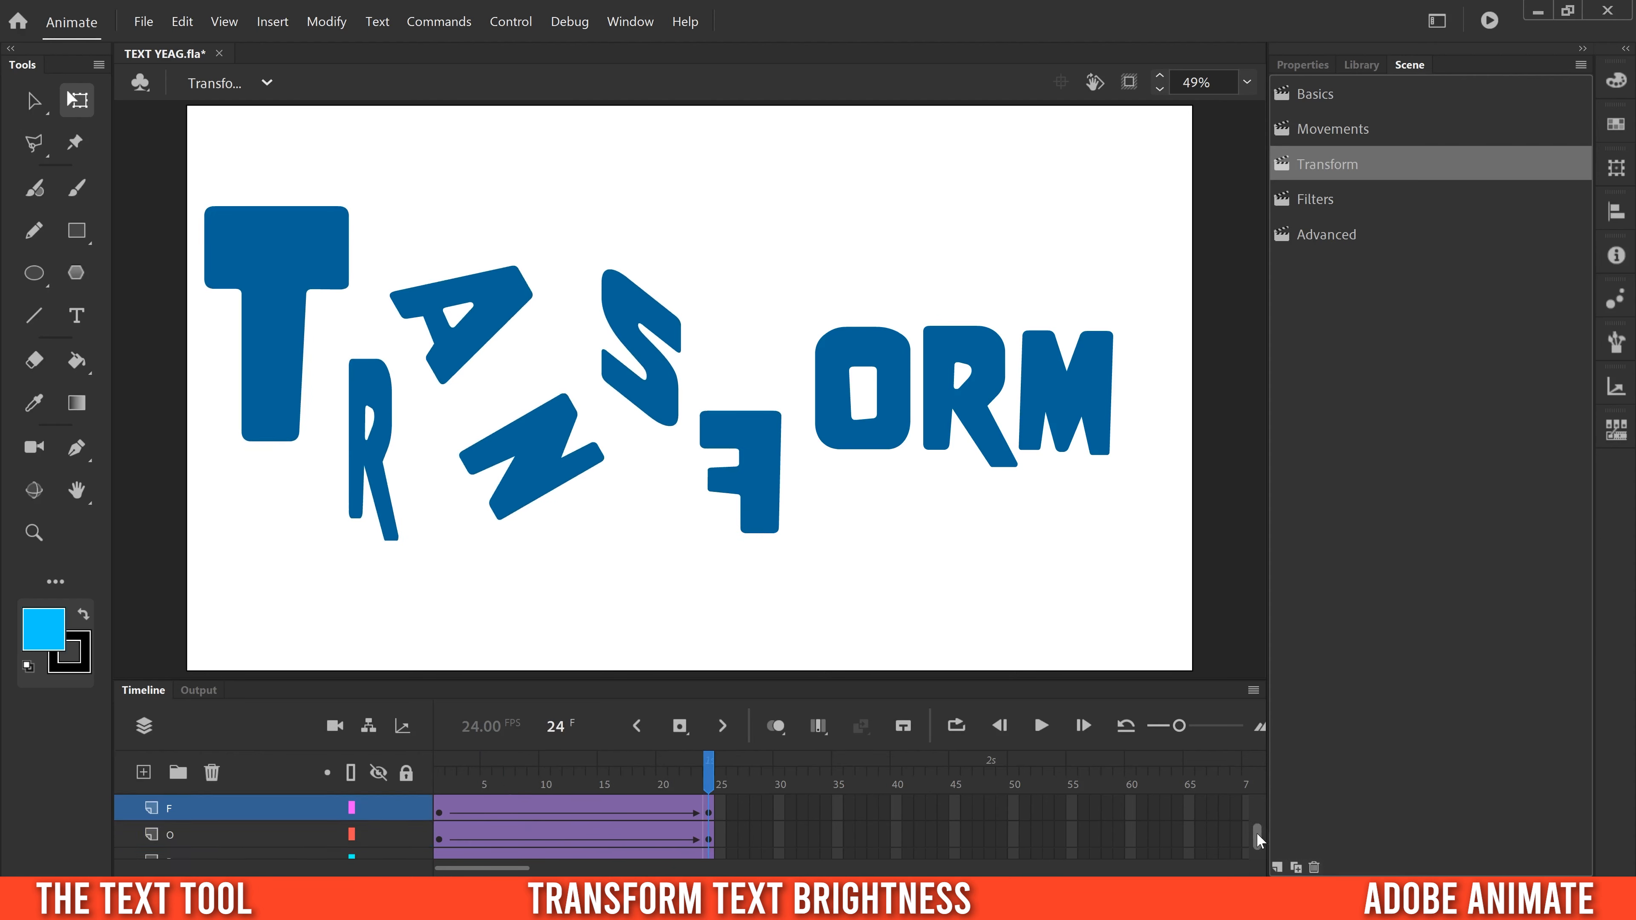
{"action": "left_click", "coordinate": [708, 809]}
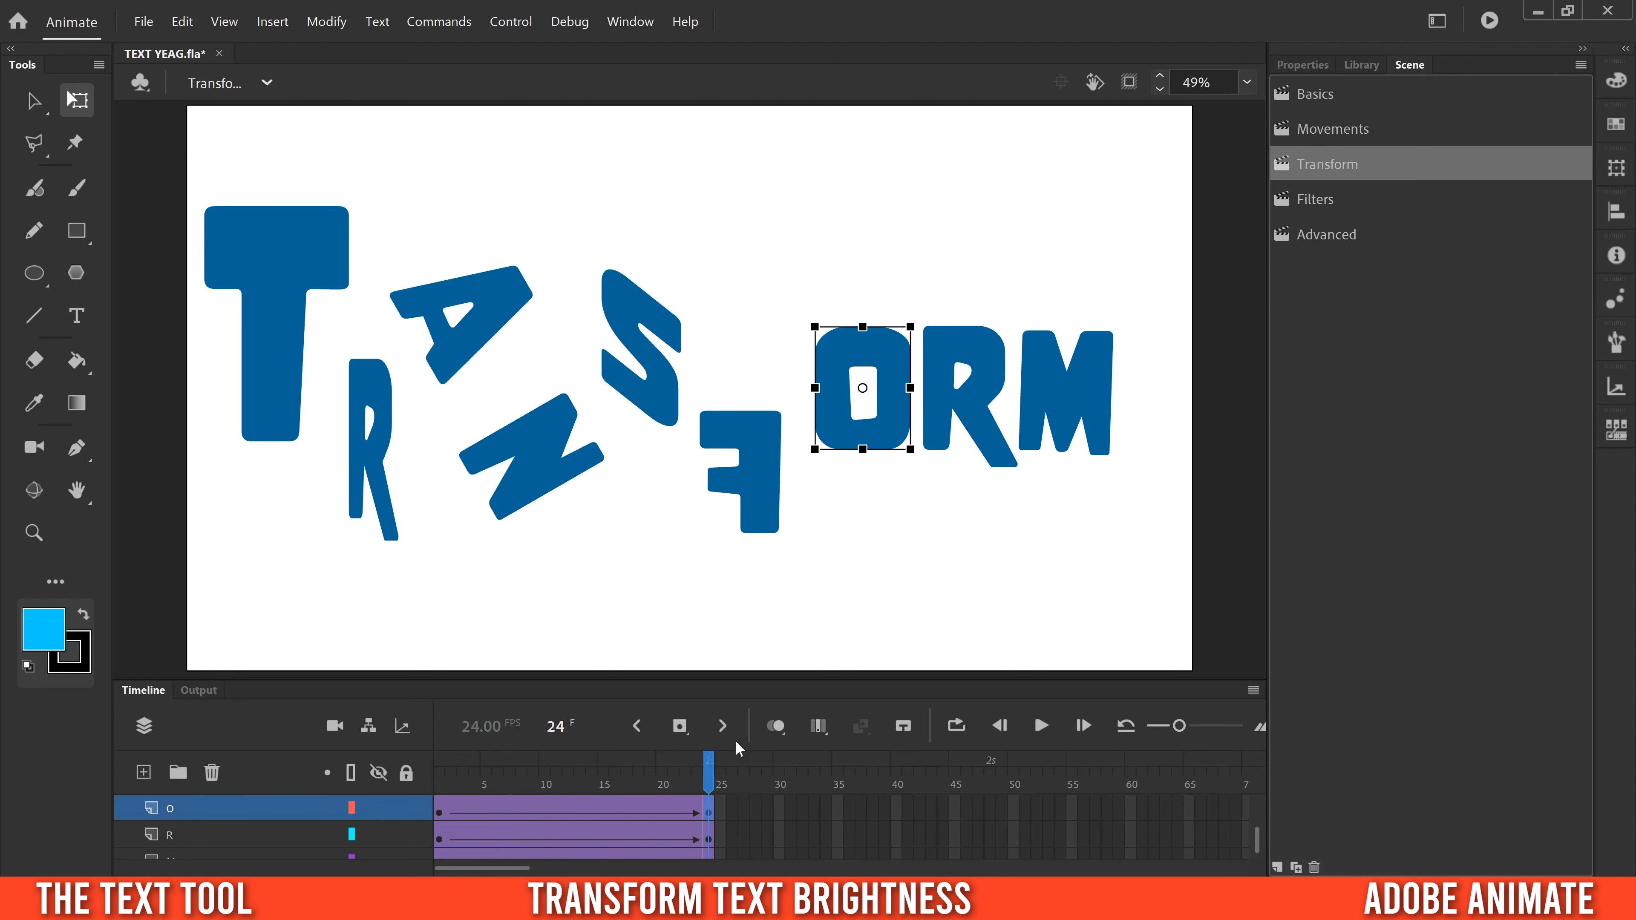
{"action": "left_click", "coordinate": [1299, 64]}
{"action": "left_click_drag", "start_coordinate": [1583, 390], "coordinate": [1555, 687]}
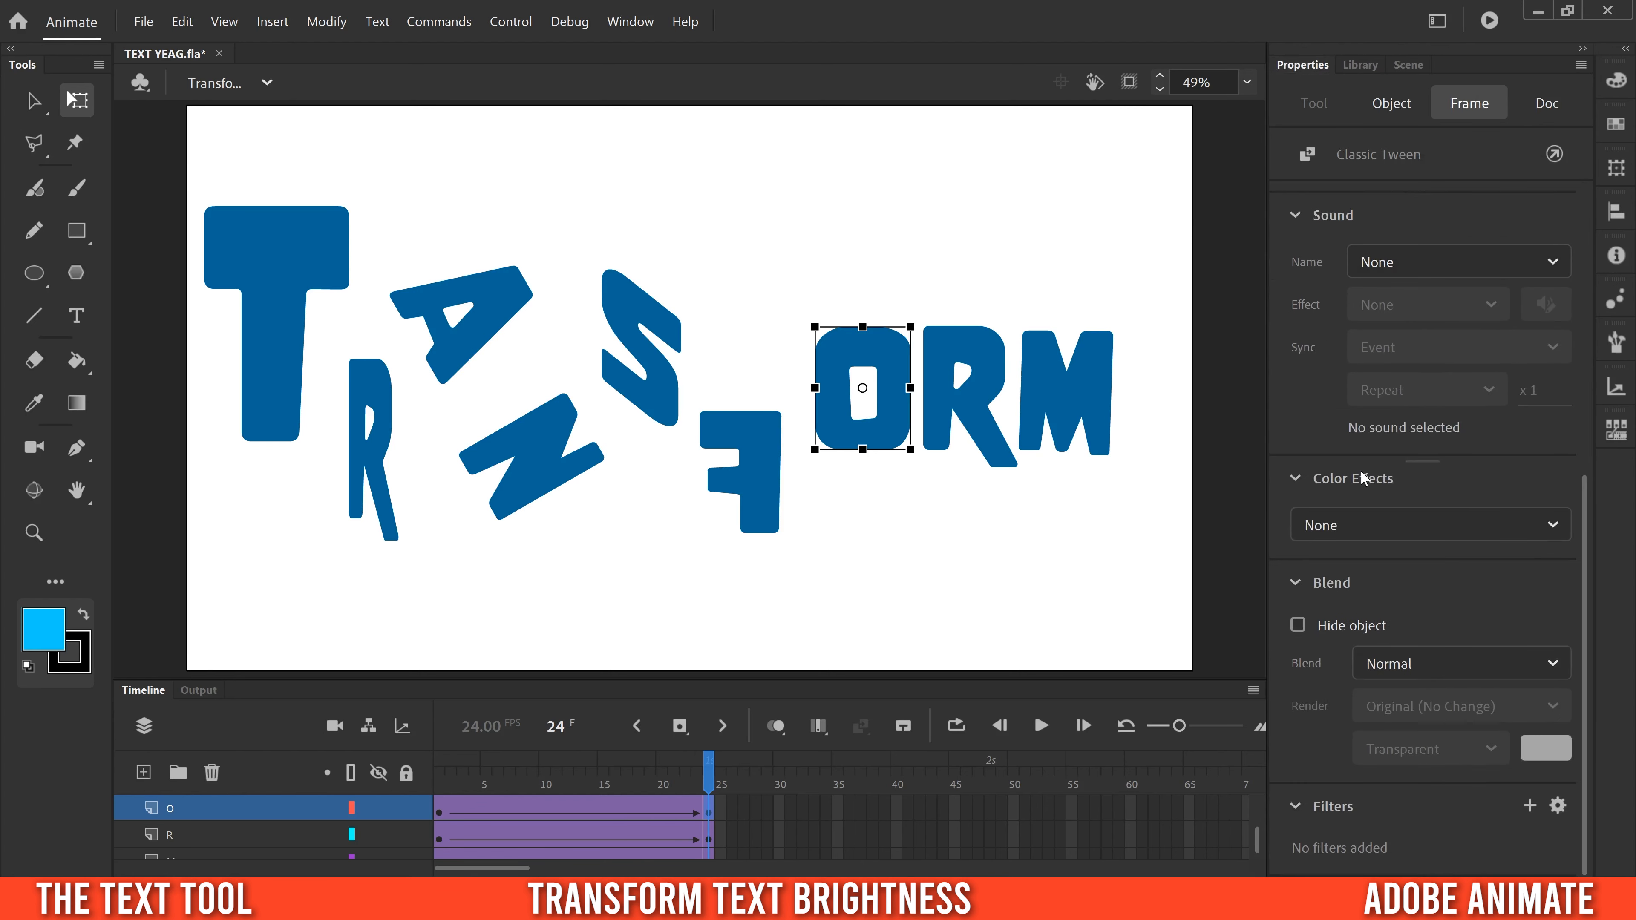
{"action": "left_click", "coordinate": [1552, 527]}
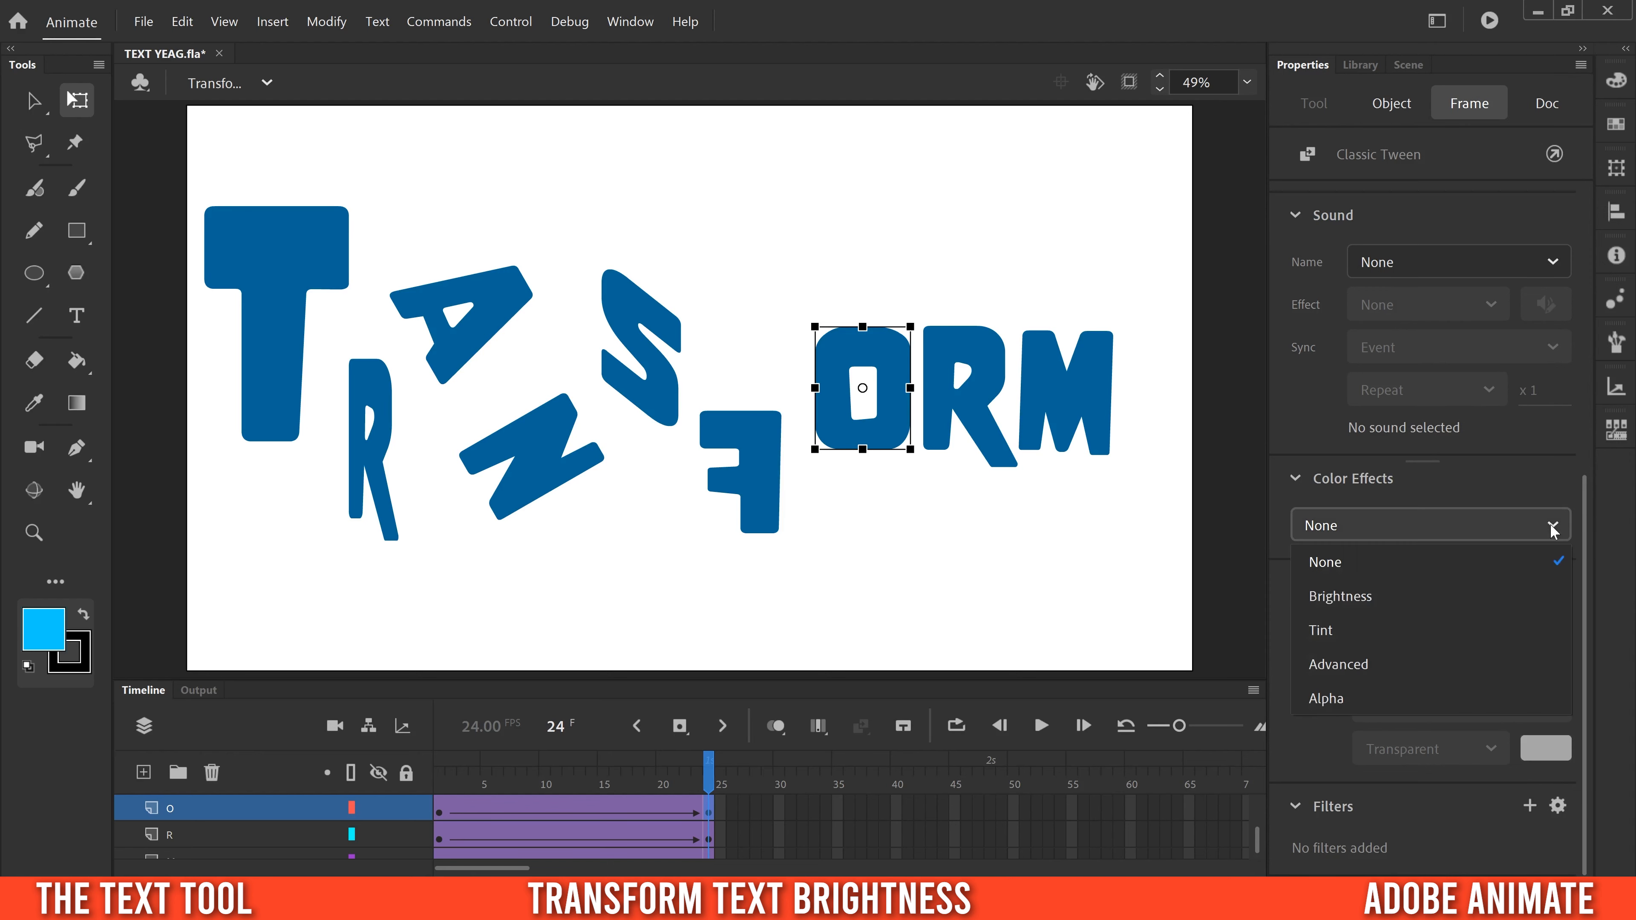
{"action": "left_click", "coordinate": [1351, 596]}
{"action": "left_click", "coordinate": [1351, 587]}
{"action": "left_click_drag", "start_coordinate": [1410, 591], "coordinate": [1350, 584]}
{"action": "left_click_drag", "start_coordinate": [665, 789], "coordinate": [708, 790]}
{"action": "left_click_drag", "start_coordinate": [838, 361], "coordinate": [804, 292]}
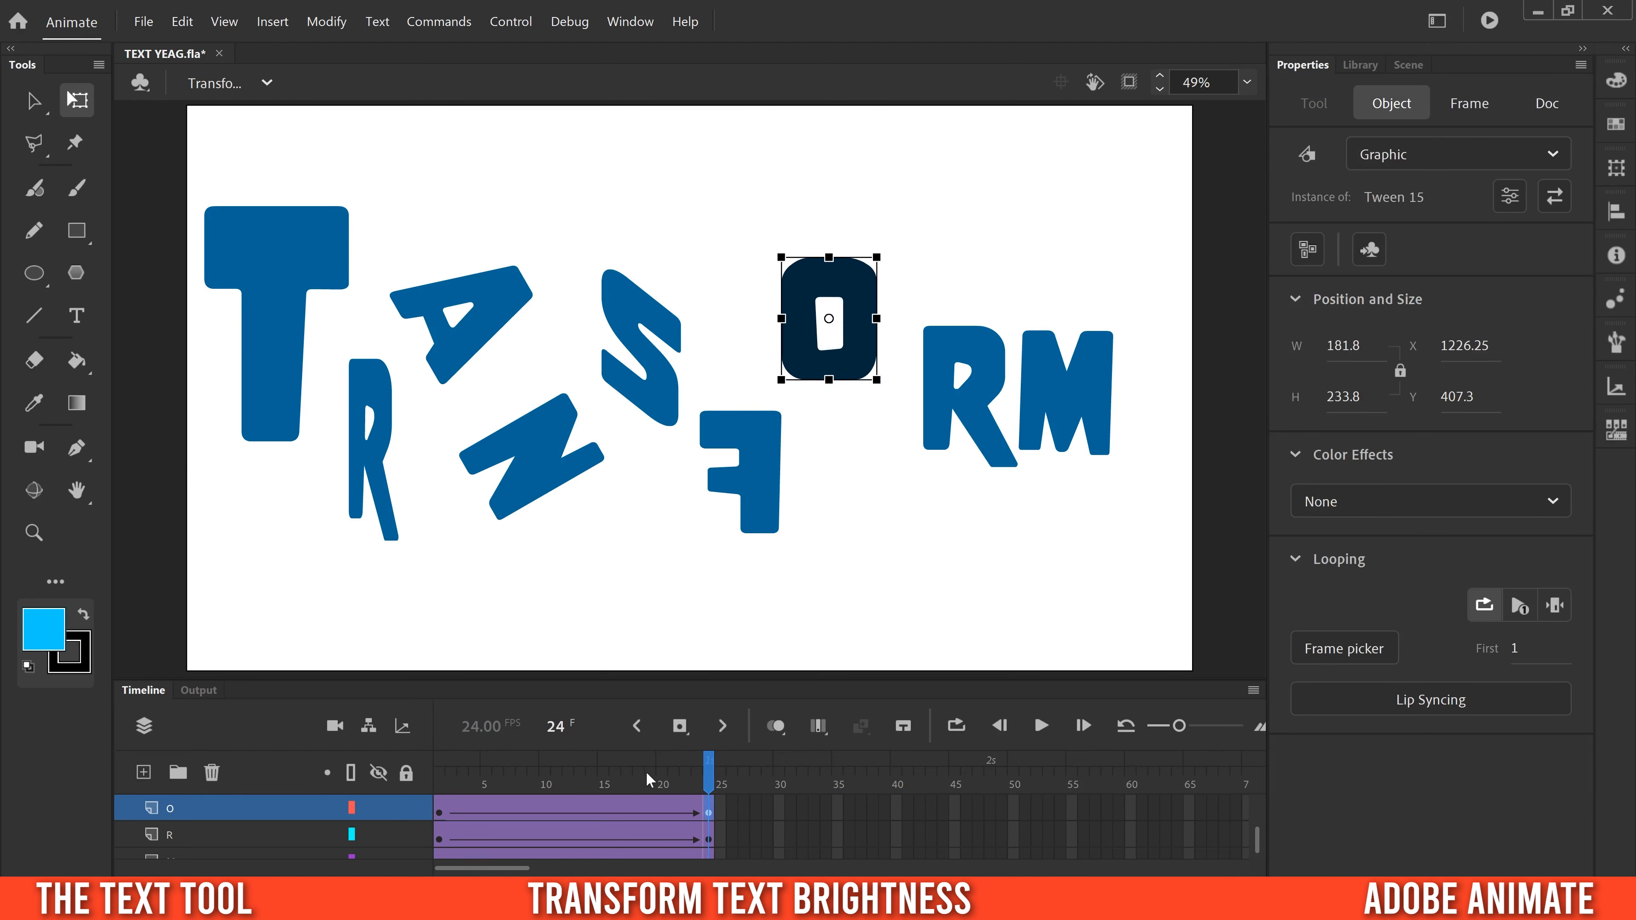
Tint the second R yellow (#FFCC00) at 100% at frame 24, move it down and left, and scrub the color change
{"action": "left_click", "coordinate": [710, 839]}
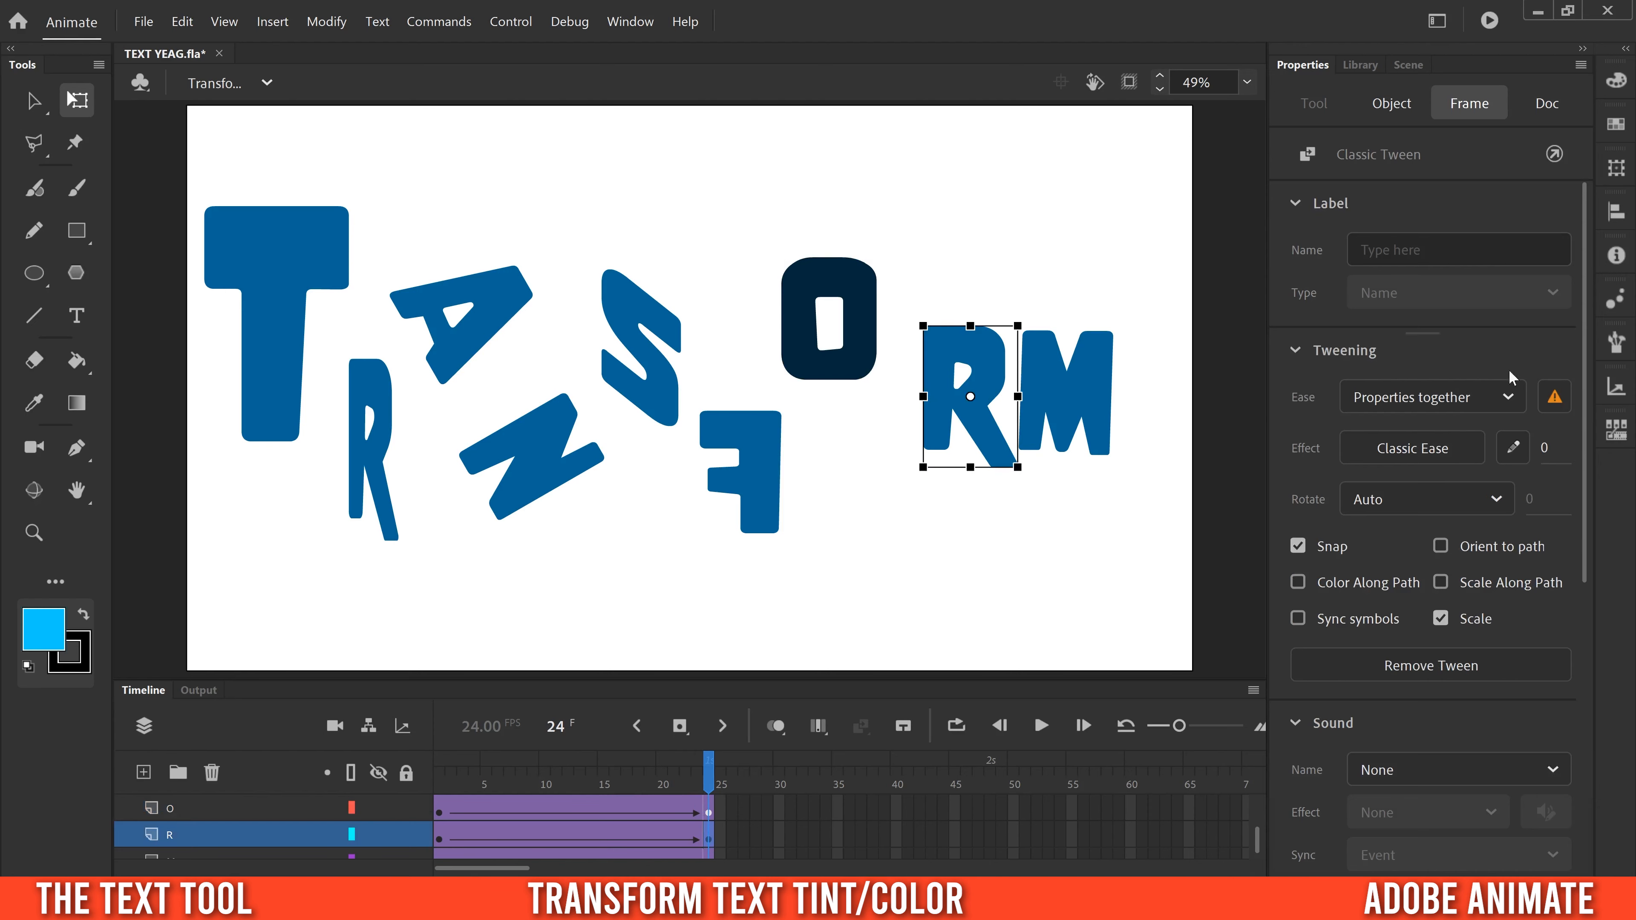
{"action": "left_click_drag", "start_coordinate": [1581, 307], "coordinate": [1571, 442]}
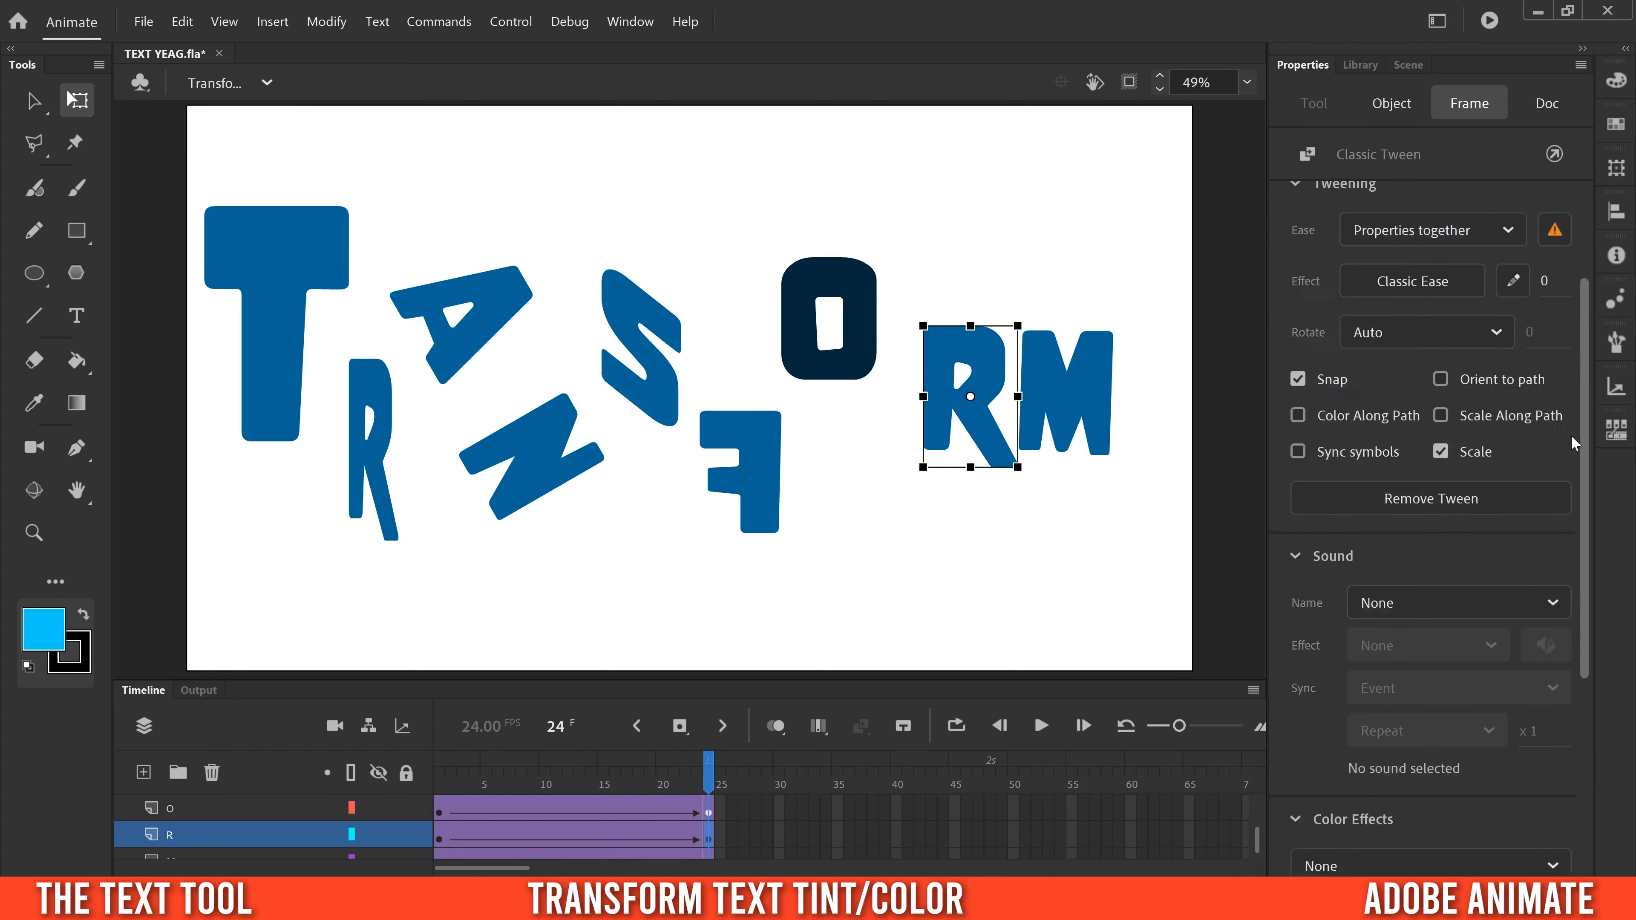
{"action": "scroll", "coordinate": [1564, 530], "scroll_direction": "down", "scroll_amount": 5}
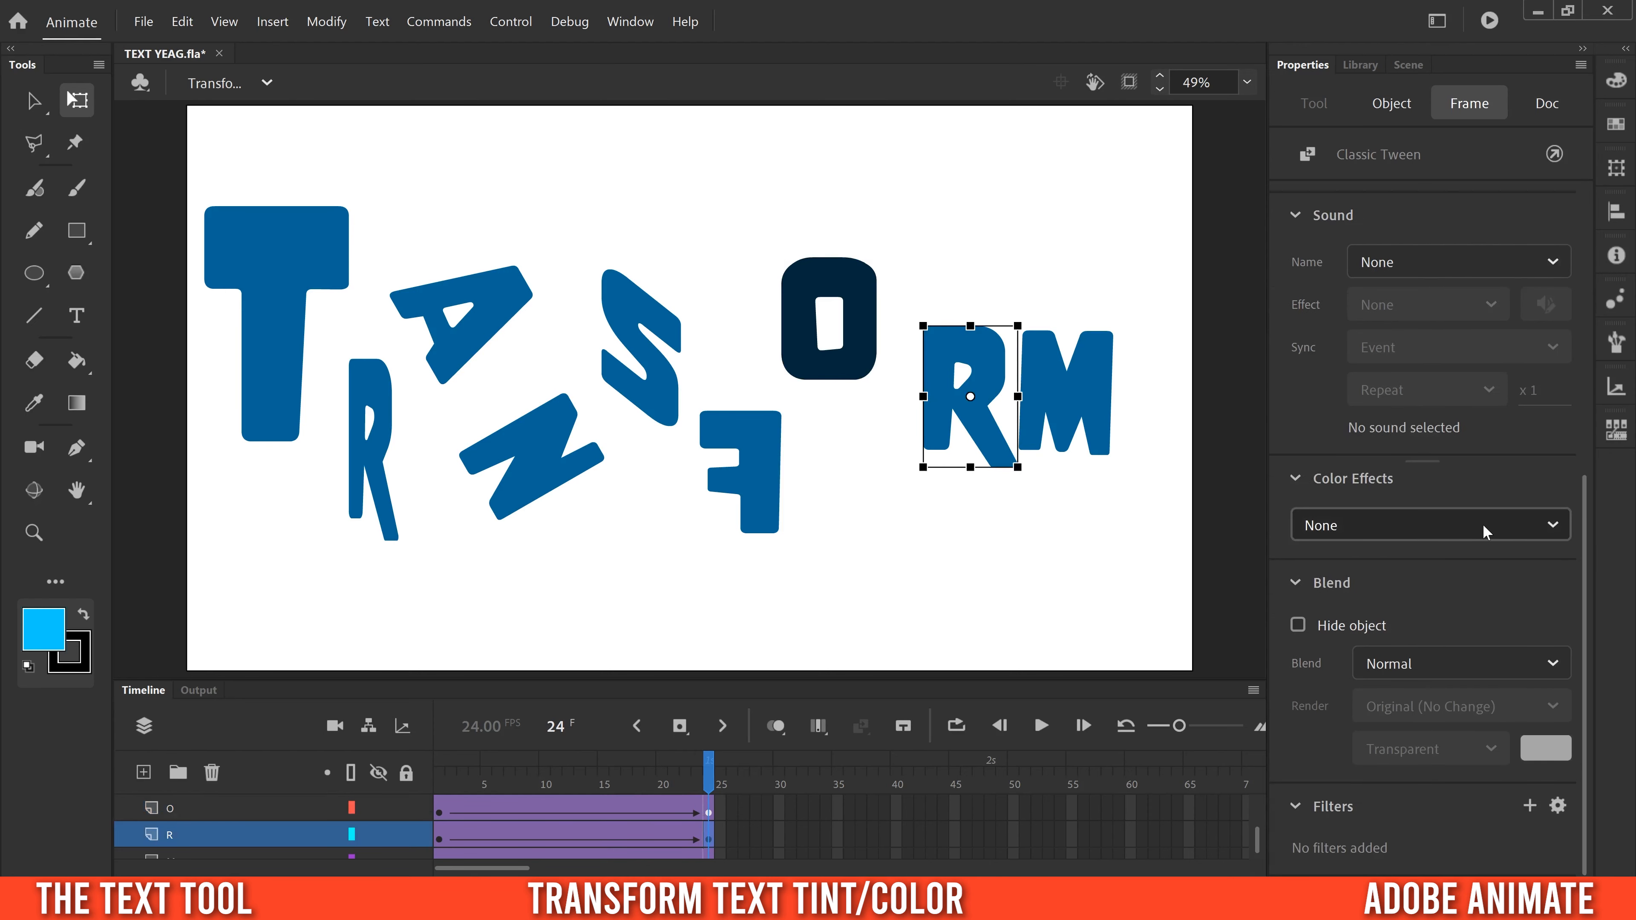
{"action": "left_click", "coordinate": [1482, 525]}
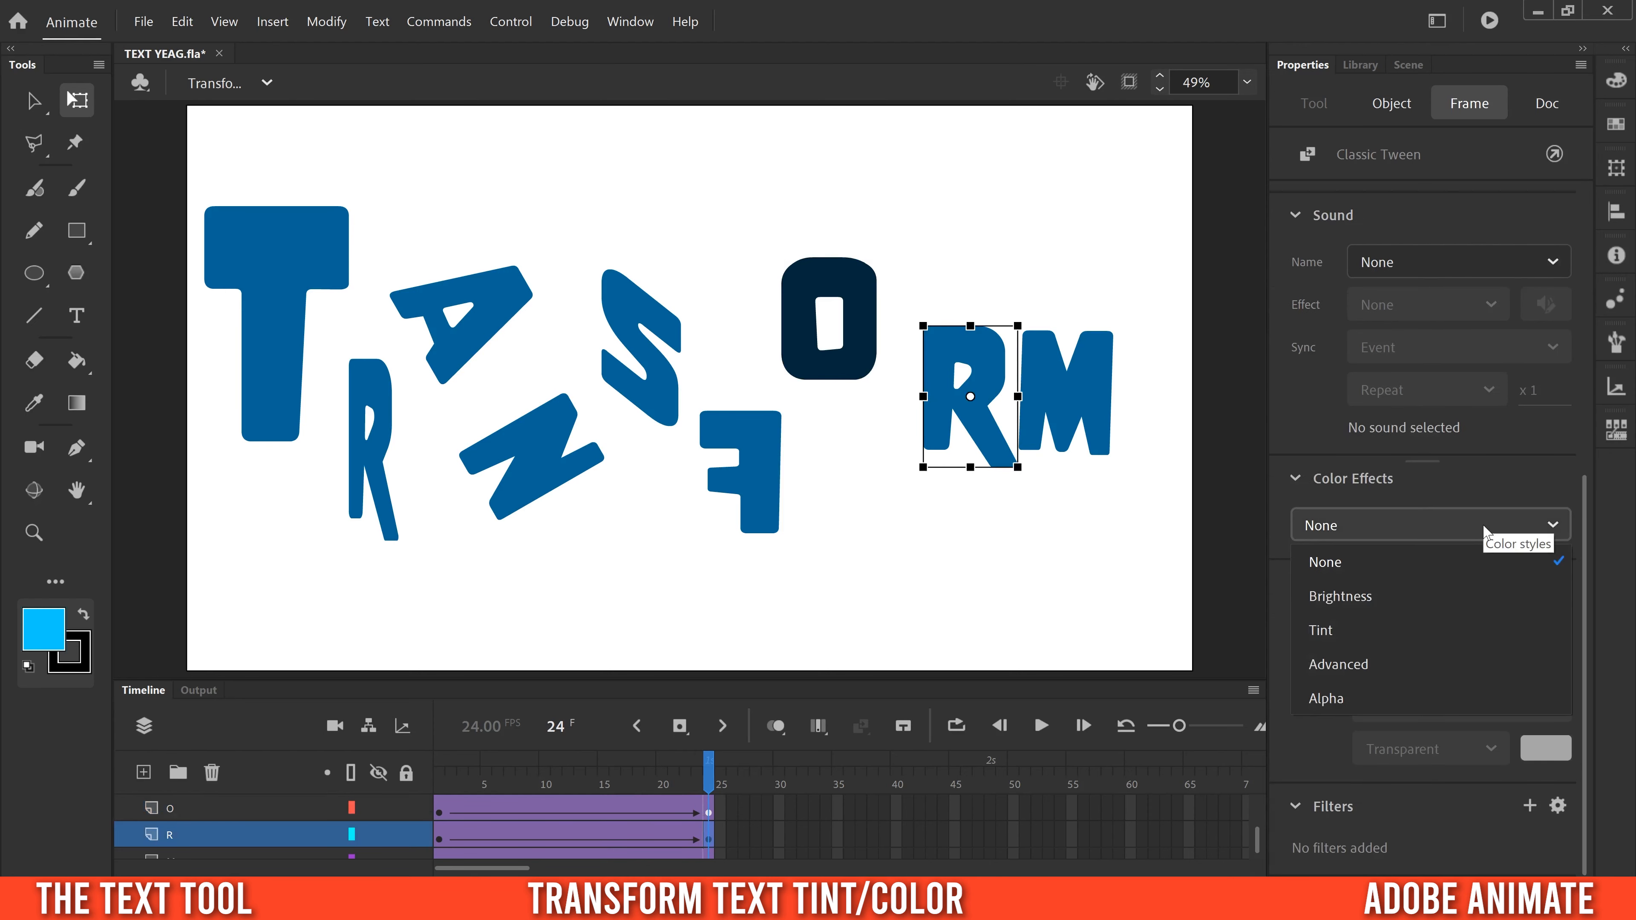
{"action": "left_click", "coordinate": [1320, 630]}
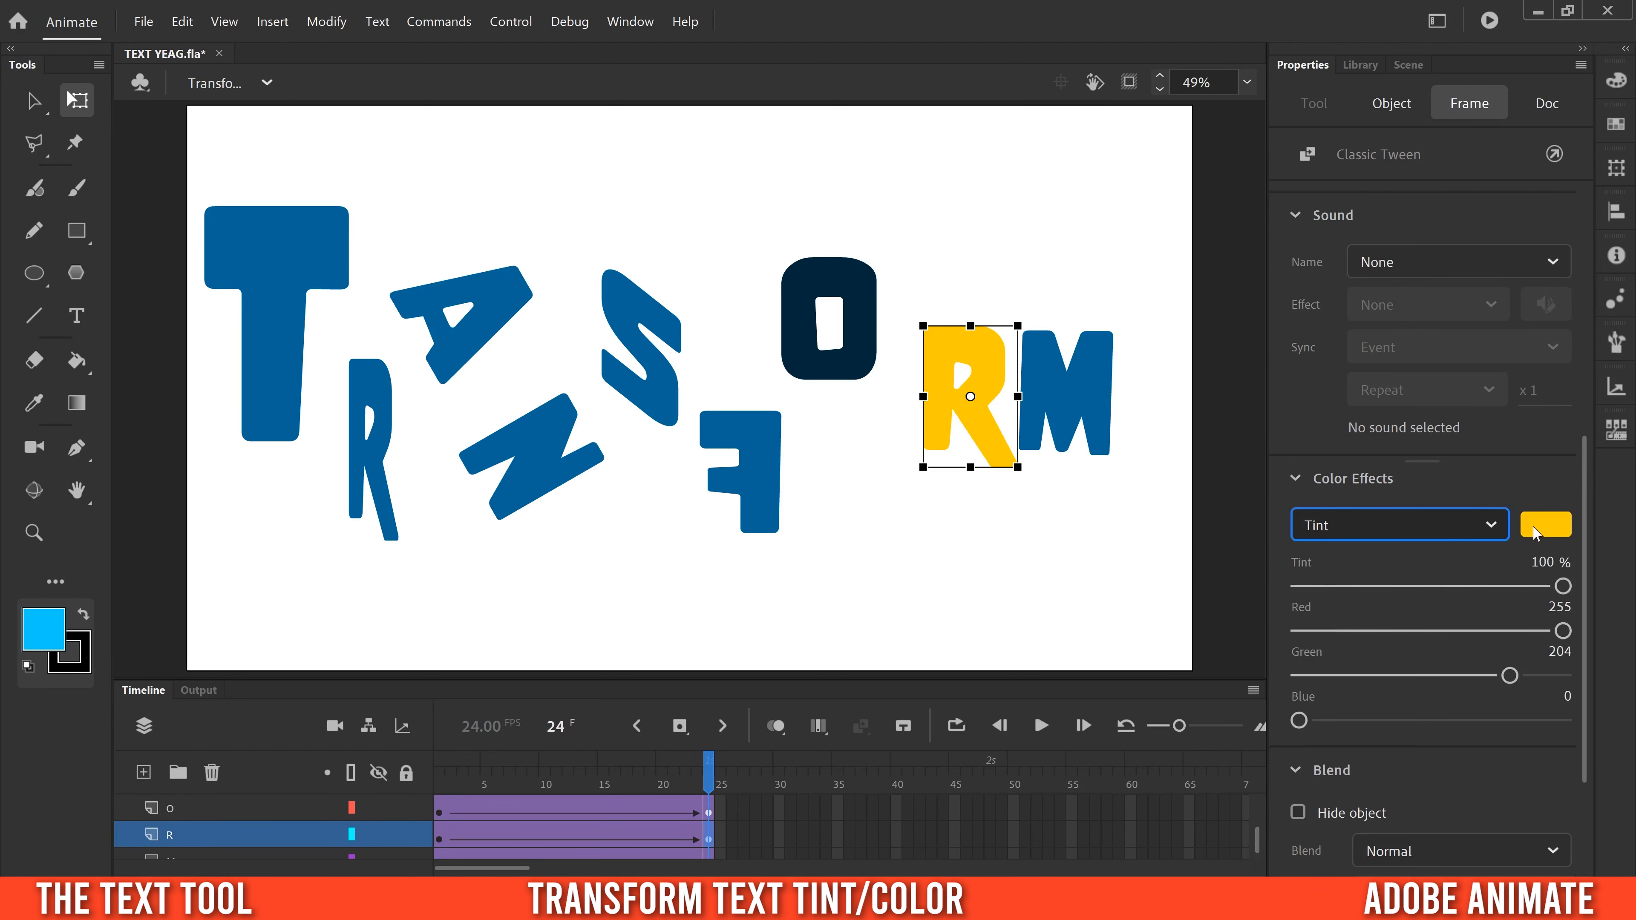
{"action": "left_click", "coordinate": [1555, 530]}
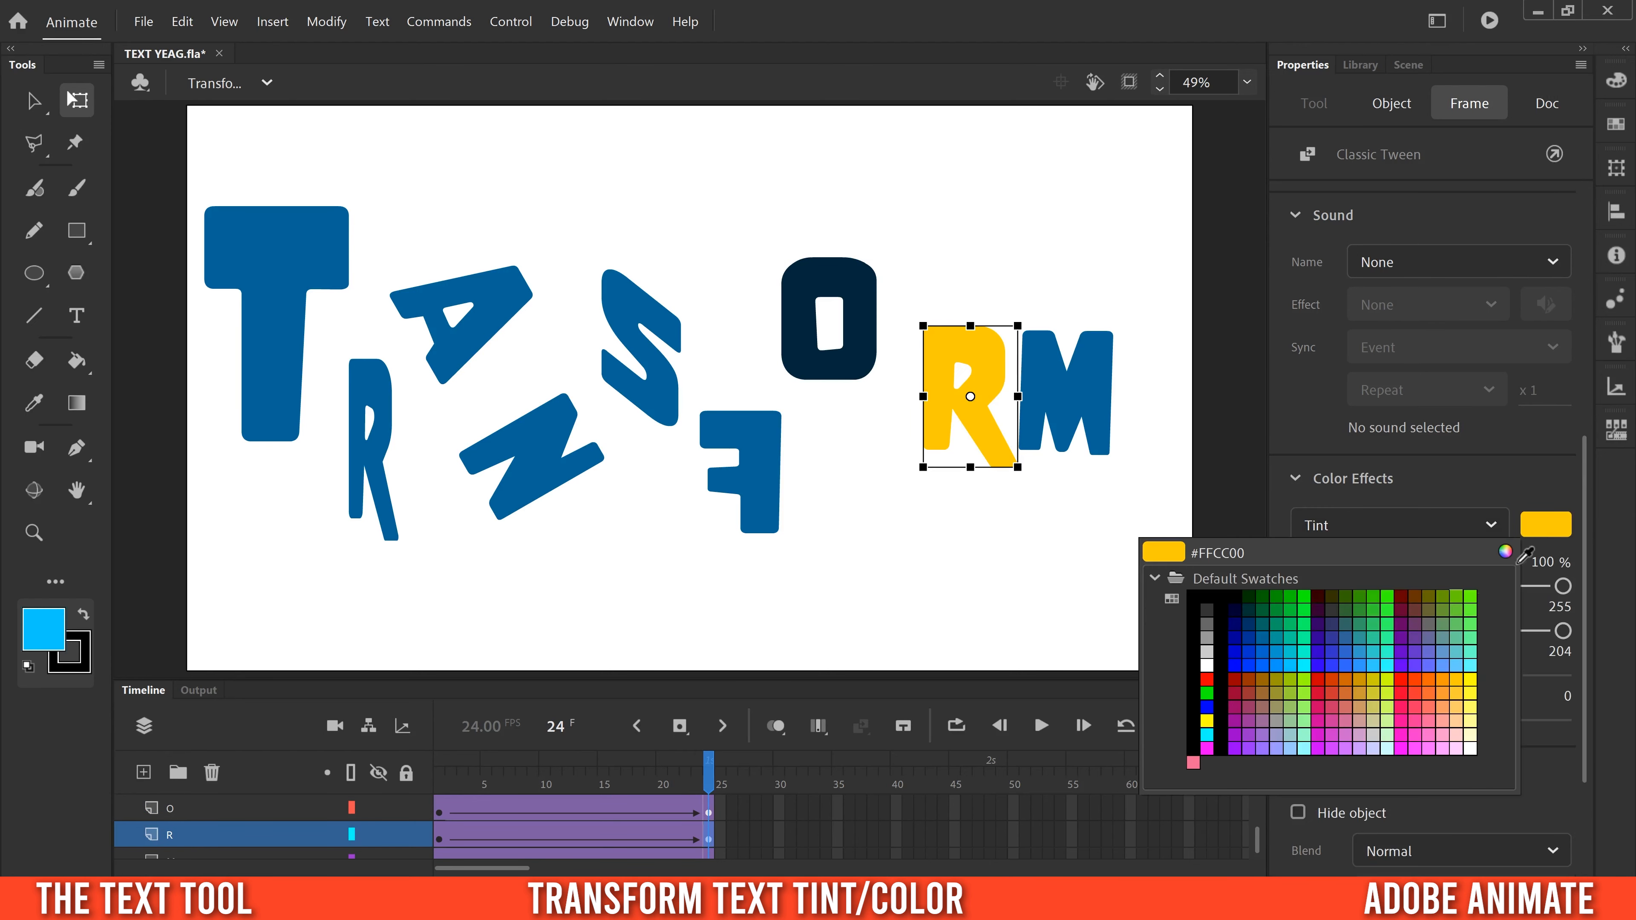
{"action": "left_click", "coordinate": [1548, 527]}
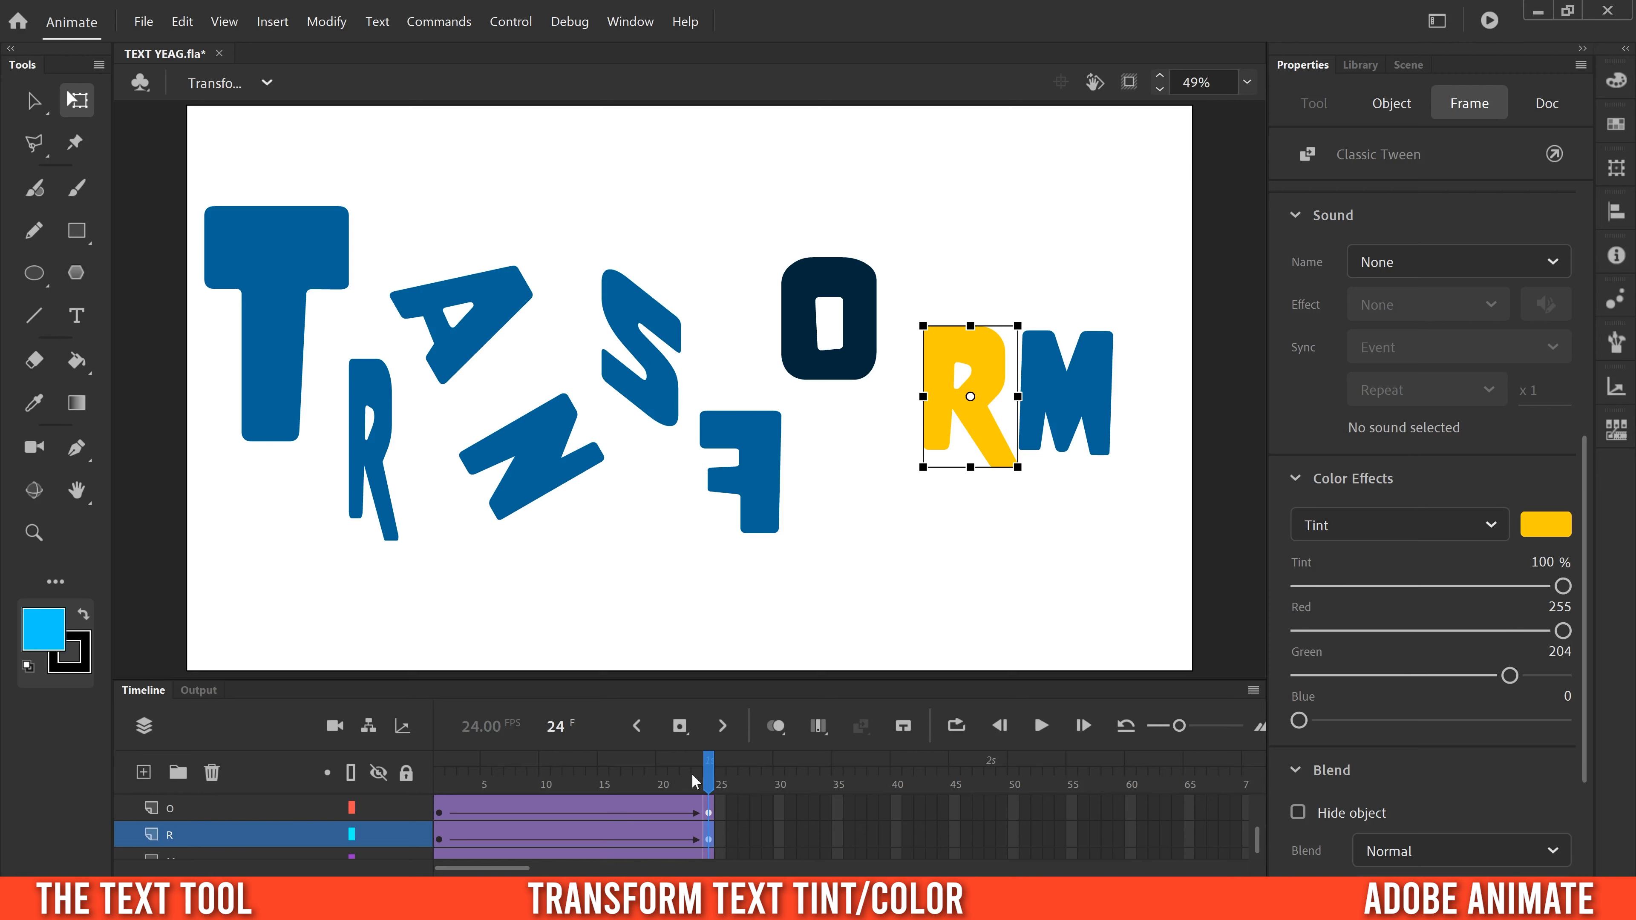
{"action": "left_click_drag", "start_coordinate": [954, 374], "coordinate": [926, 440]}
{"action": "left_click_drag", "start_coordinate": [638, 786], "coordinate": [709, 786]}
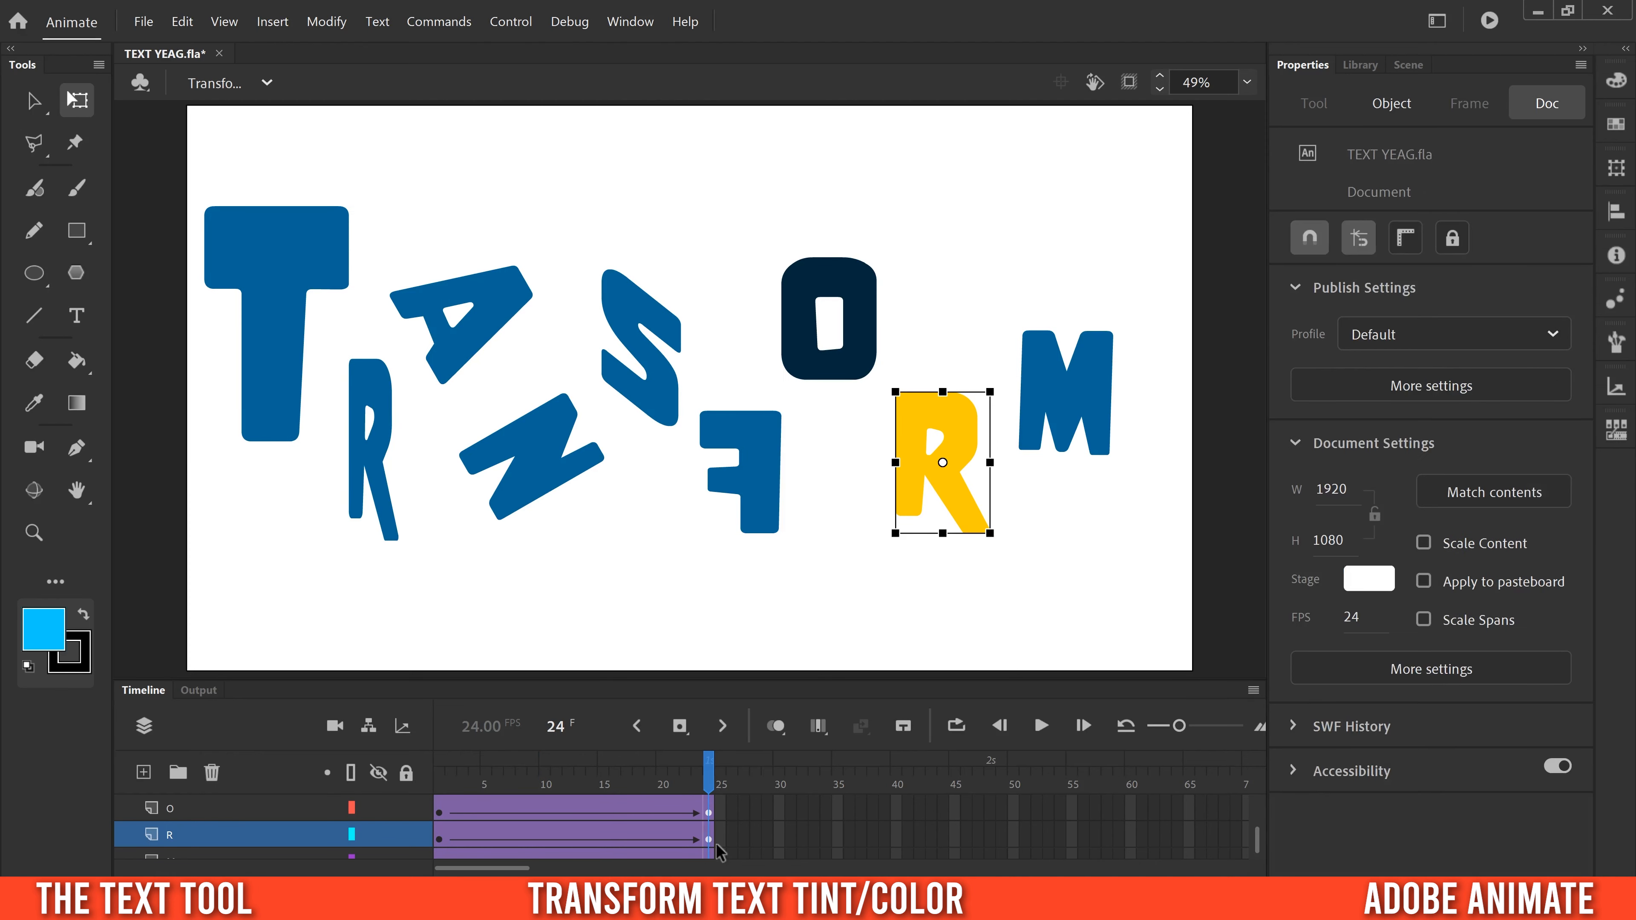
Apply an Alpha color effect to the M at frame 24, try it at 100%, set it to 0%, and scrub the fade-out
{"action": "left_click", "coordinate": [711, 857]}
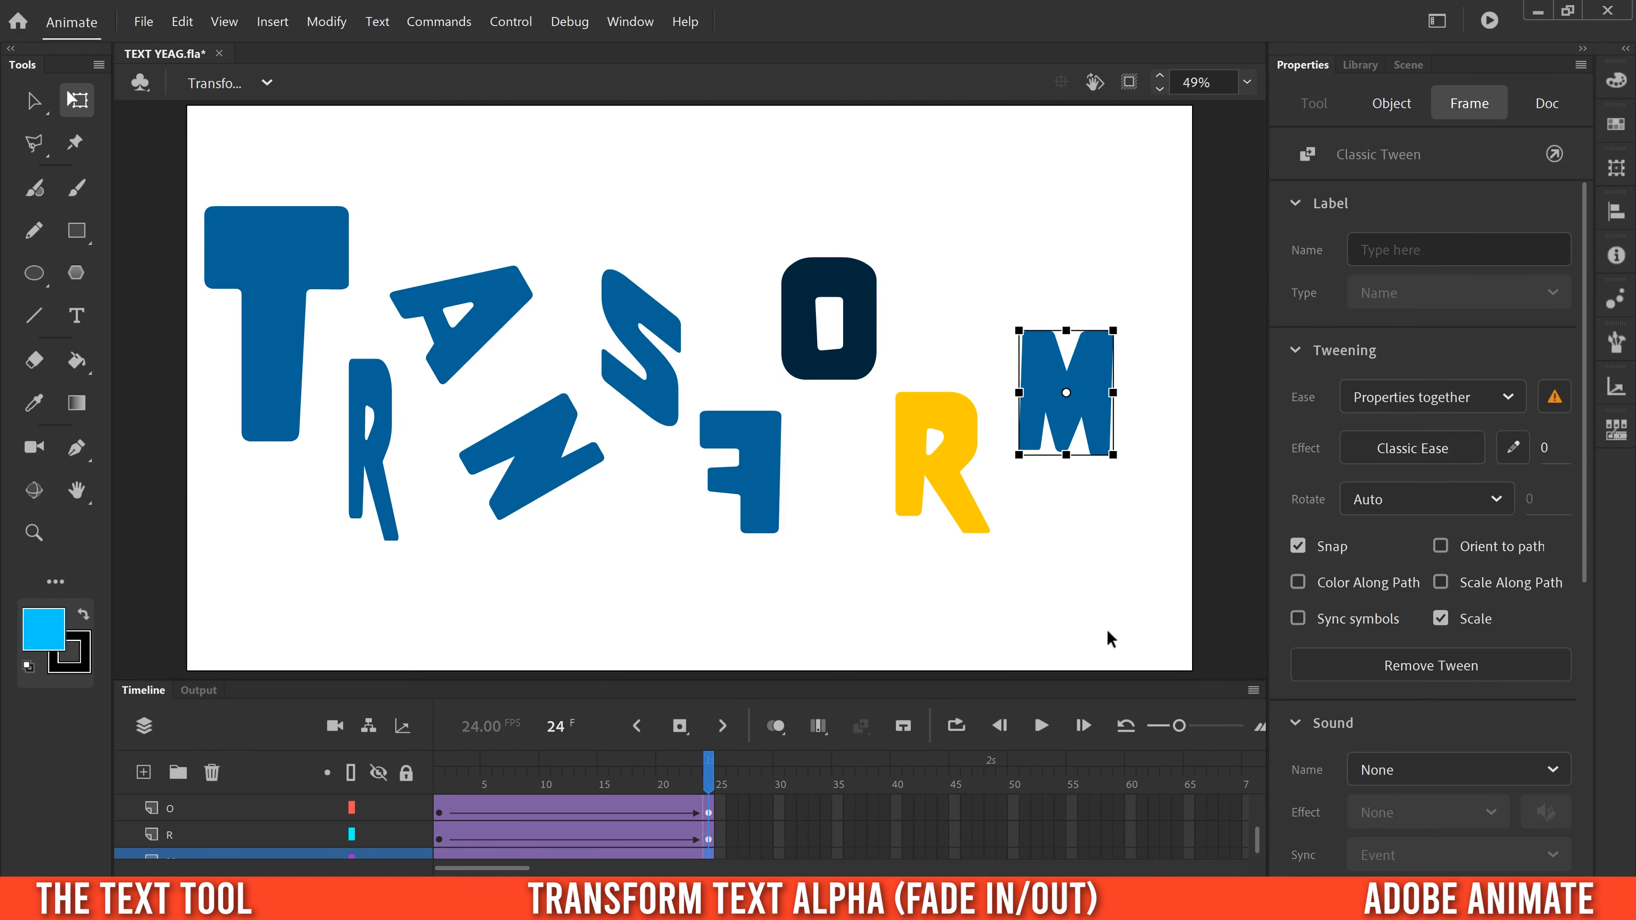
{"action": "left_click_drag", "start_coordinate": [1590, 393], "coordinate": [1597, 743]}
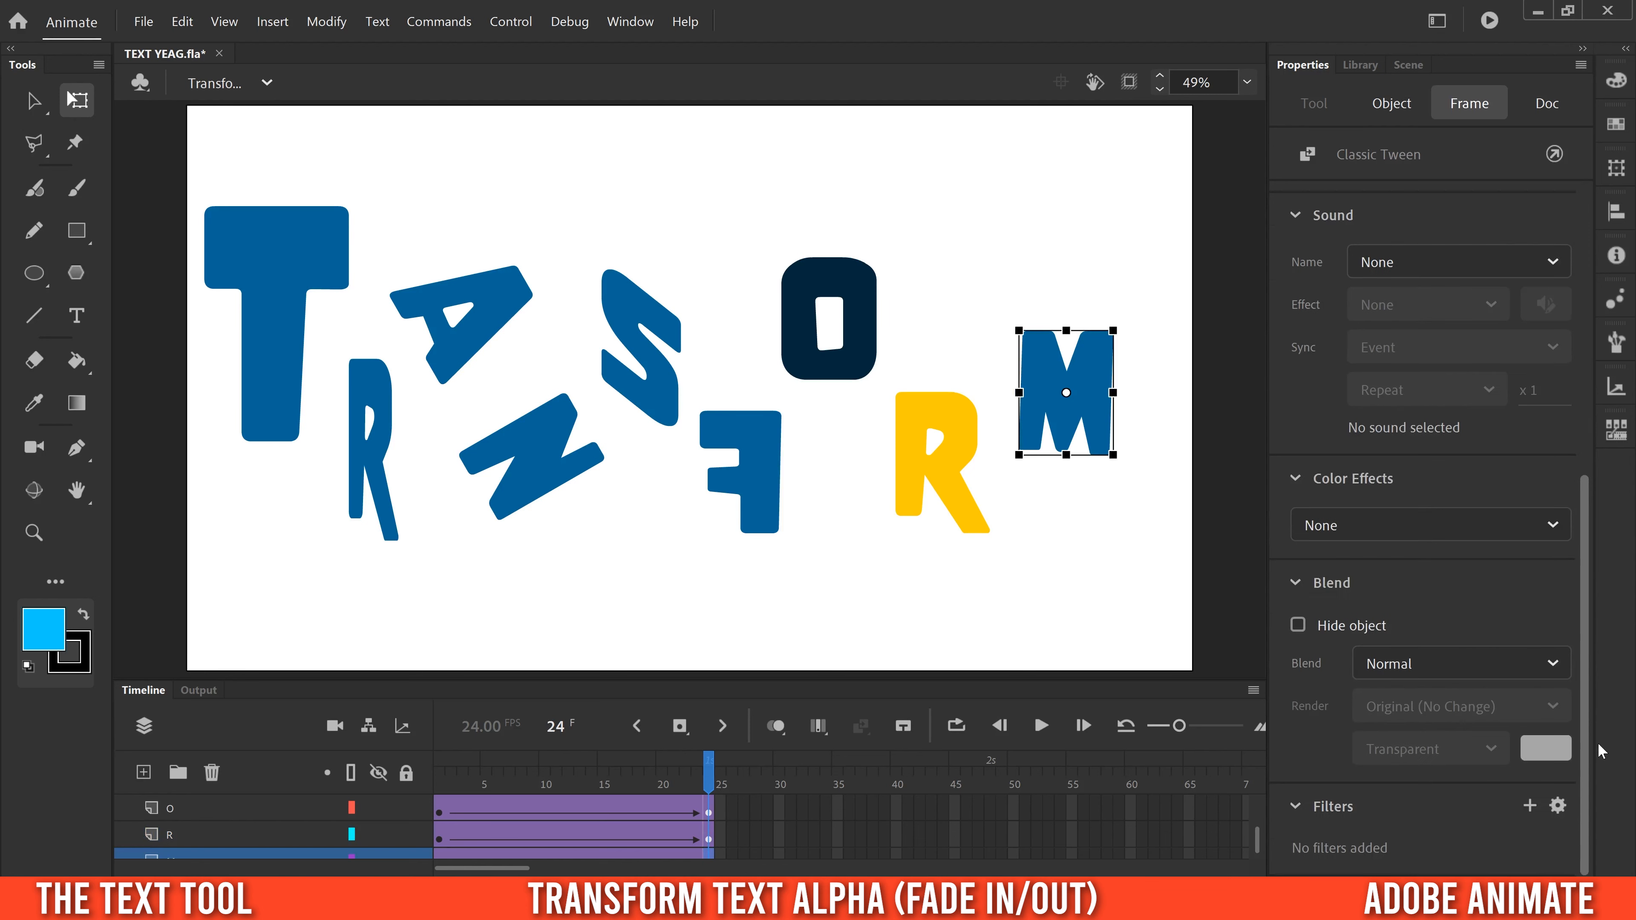
{"action": "left_click", "coordinate": [1362, 524]}
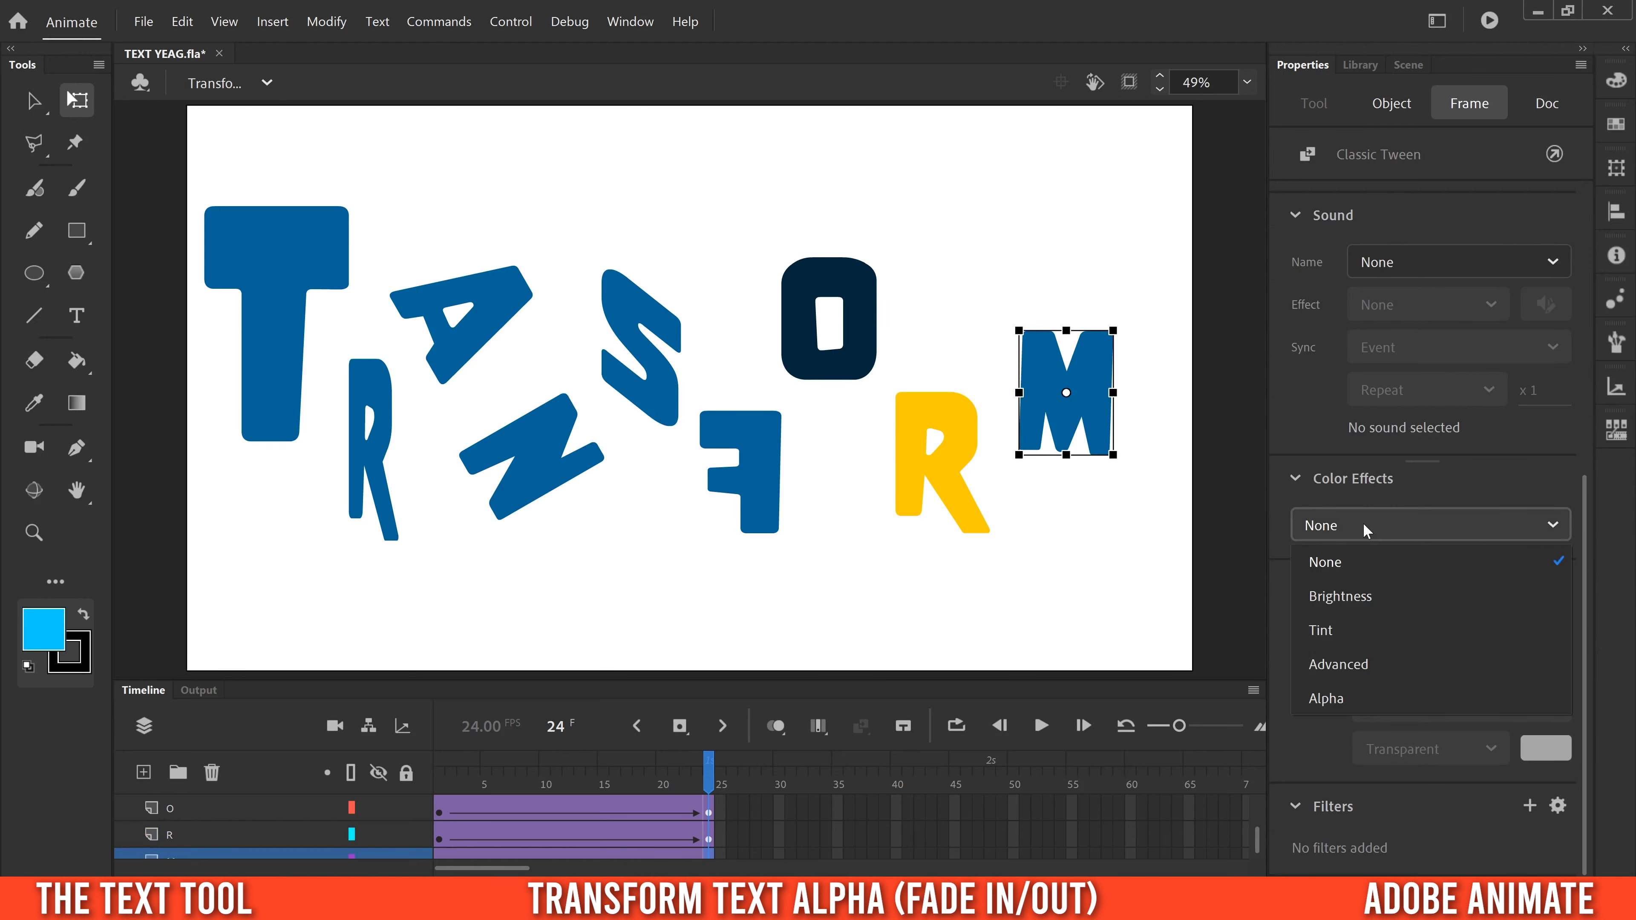
{"action": "left_click", "coordinate": [1335, 698]}
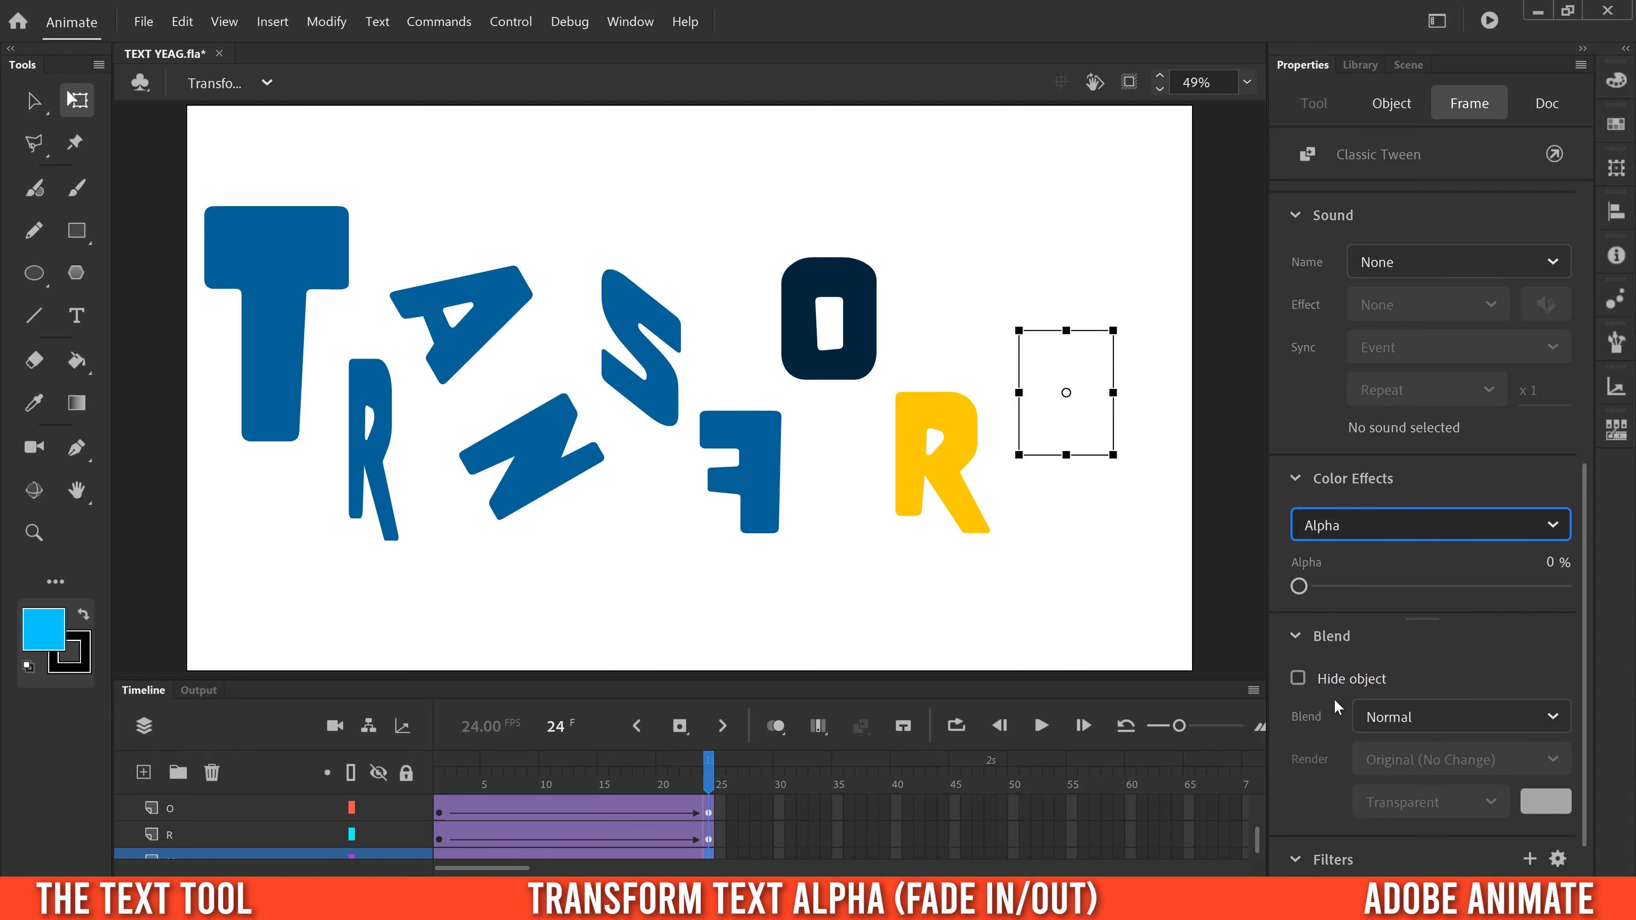
{"action": "left_click_drag", "start_coordinate": [1299, 588], "coordinate": [1577, 590]}
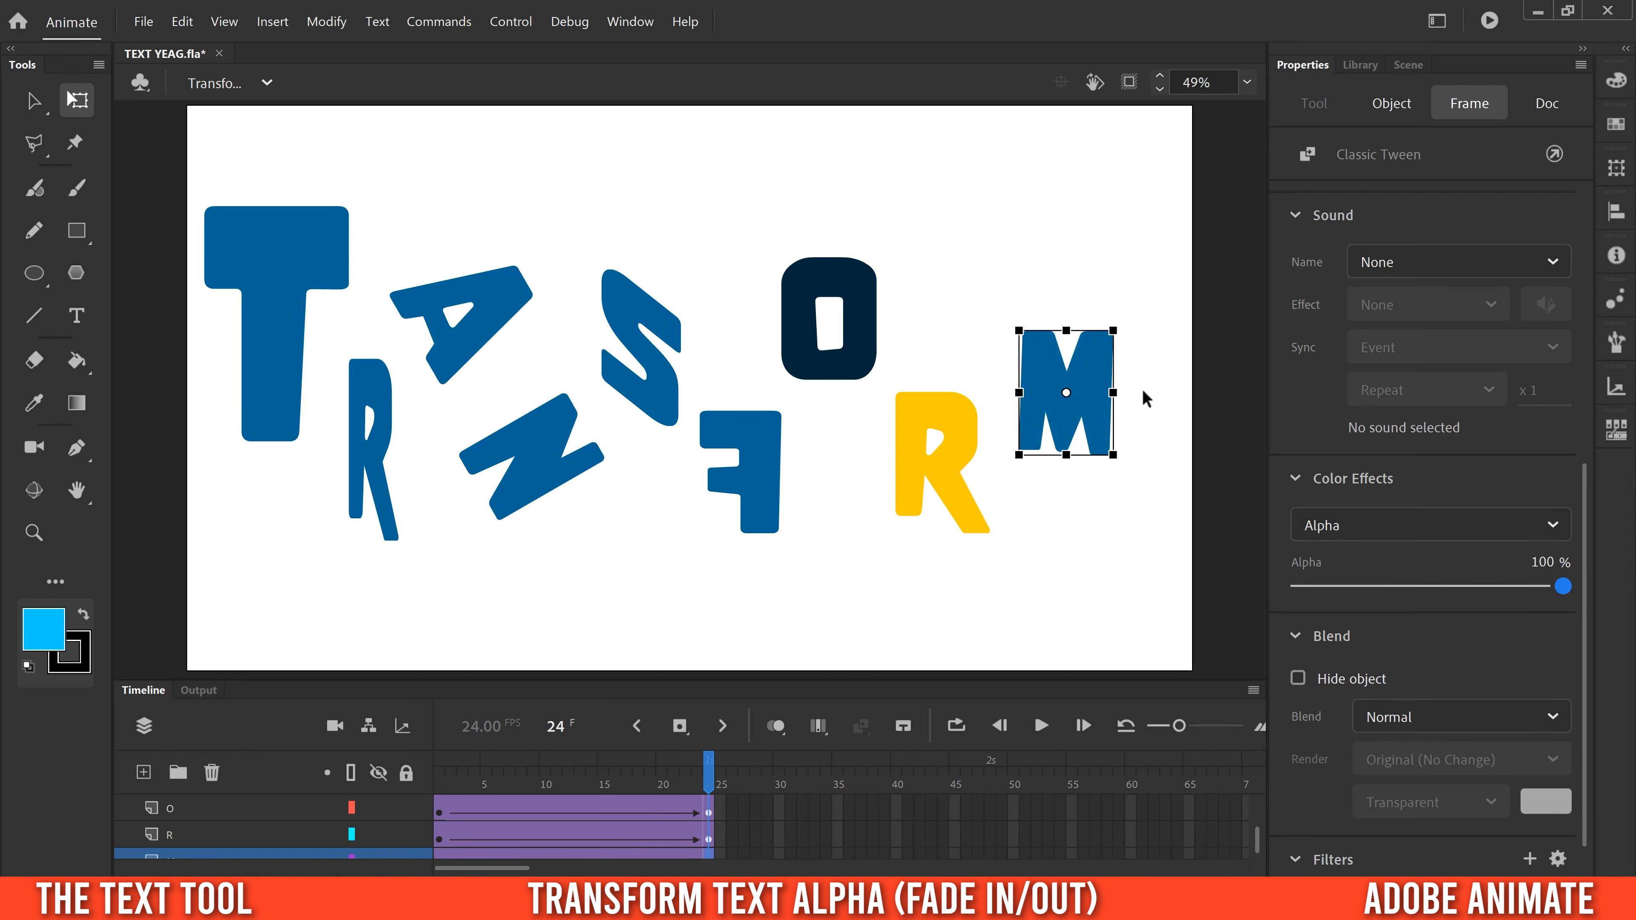
{"action": "left_click_drag", "start_coordinate": [1558, 592], "coordinate": [1274, 601]}
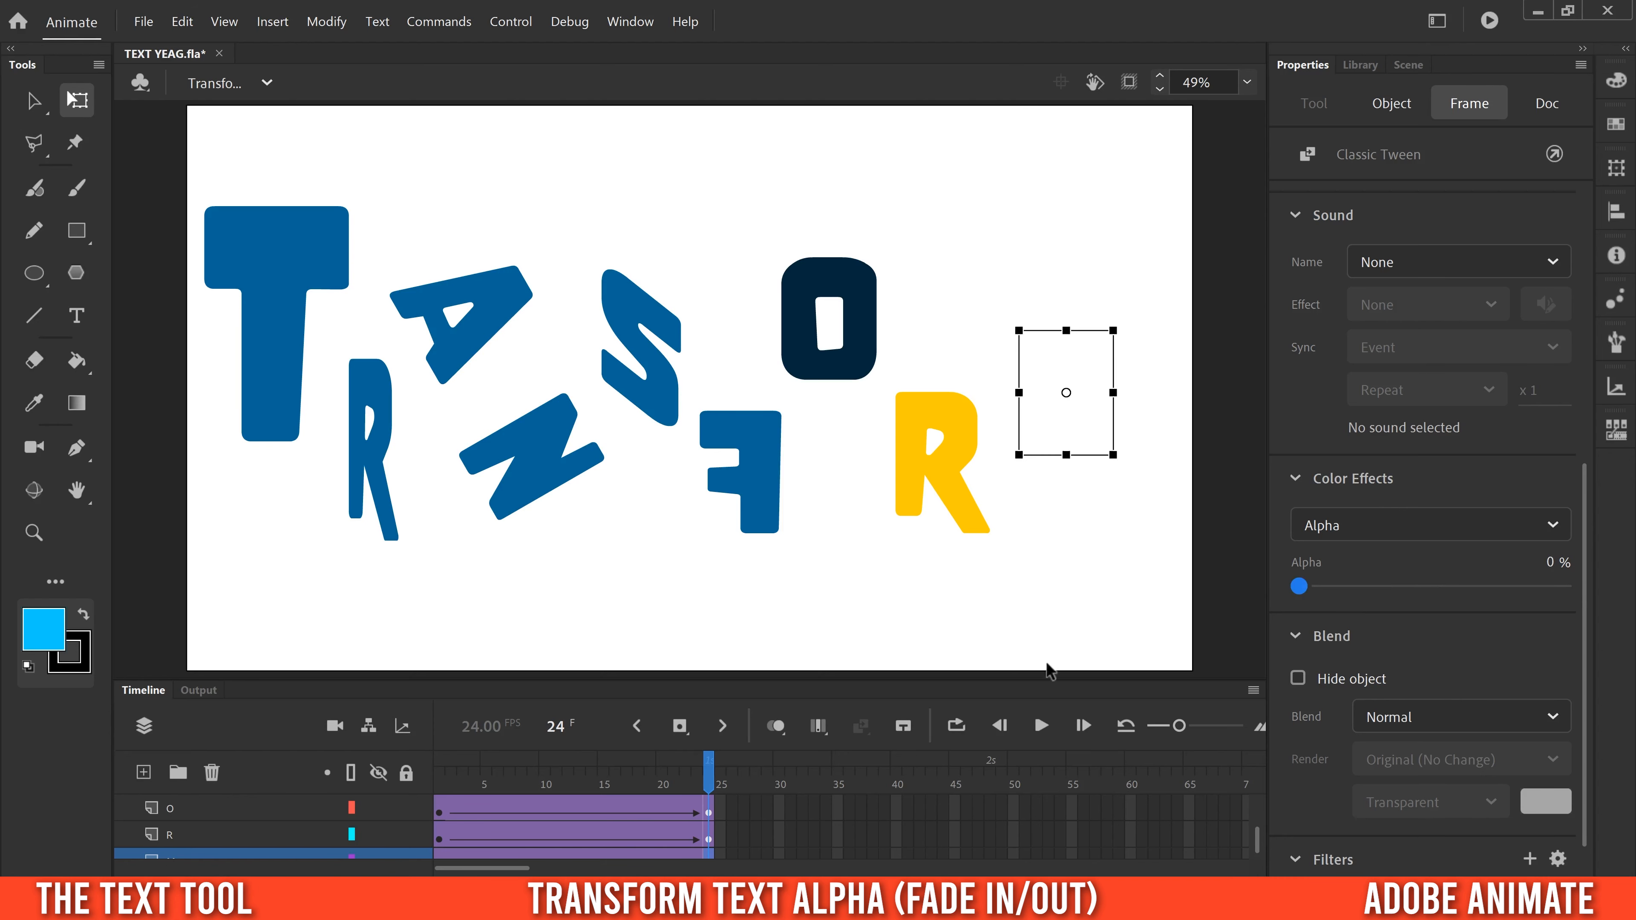
{"action": "mouse_move", "coordinate": [690, 779]}
{"action": "left_mouse_down"}
{"action": "mouse_move", "coordinate": [428, 777]}
{"action": "mouse_move", "coordinate": [717, 784]}
{"action": "left_mouse_up"}
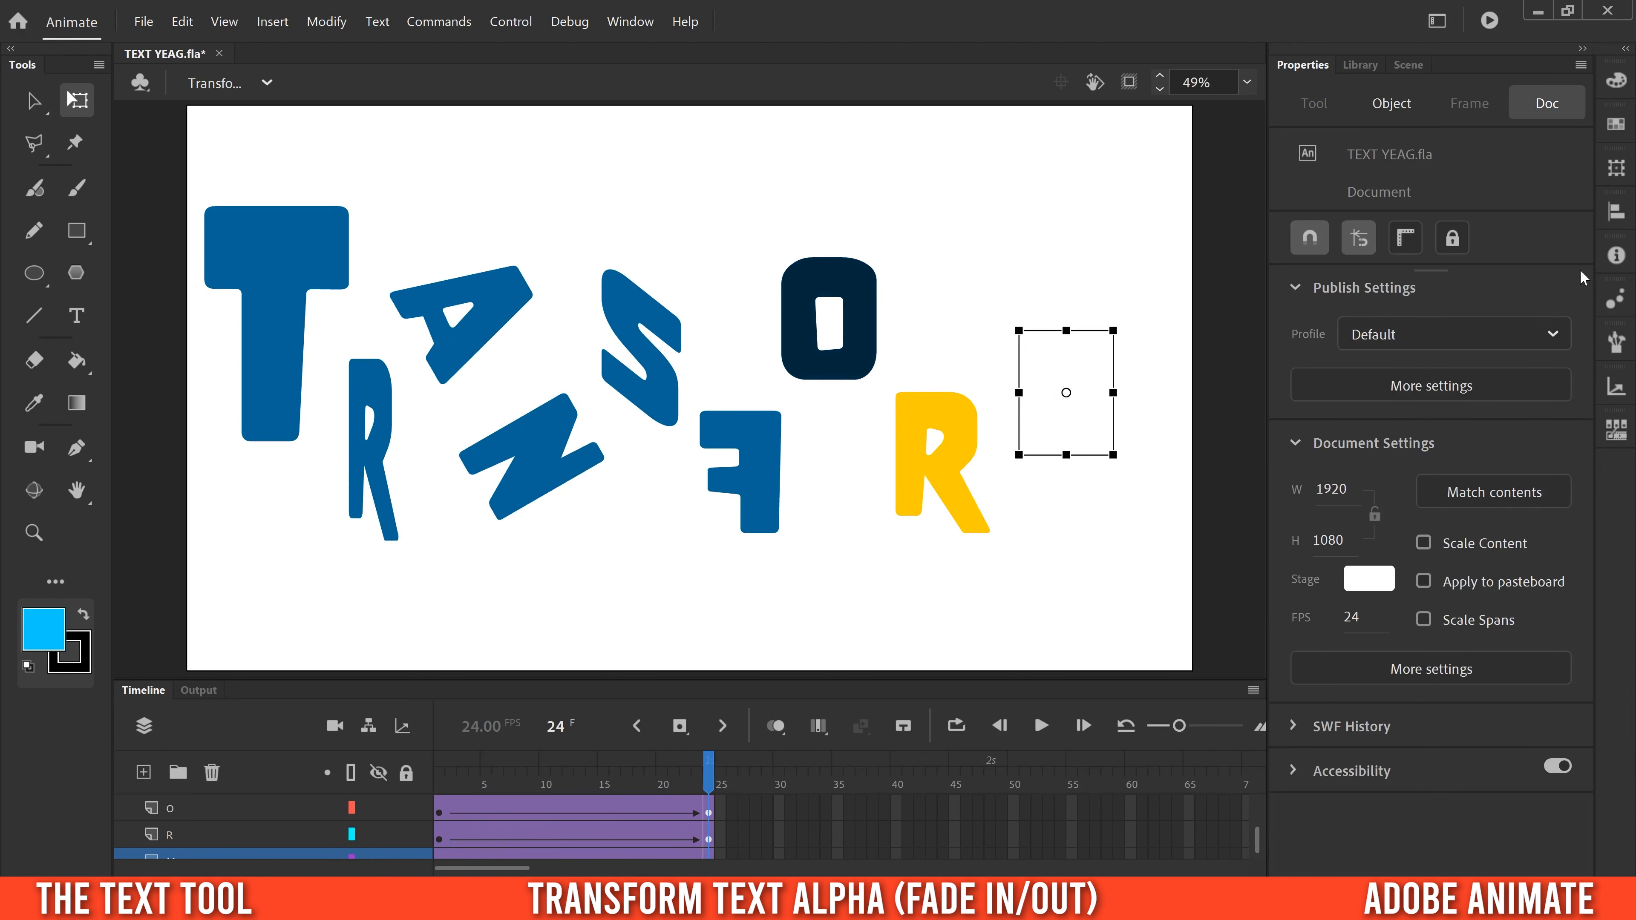
Set the M's Alpha to 100% at frame 24, and bring up the color effects of its frame 1 keyframe
{"action": "left_click", "coordinate": [710, 854]}
{"action": "scroll", "coordinate": [1430, 579], "scroll_direction": "down", "scroll_amount": 5}
{"action": "left_click_drag", "start_coordinate": [1299, 560], "coordinate": [1569, 560]}
{"action": "left_click_drag", "start_coordinate": [664, 790], "coordinate": [424, 774]}
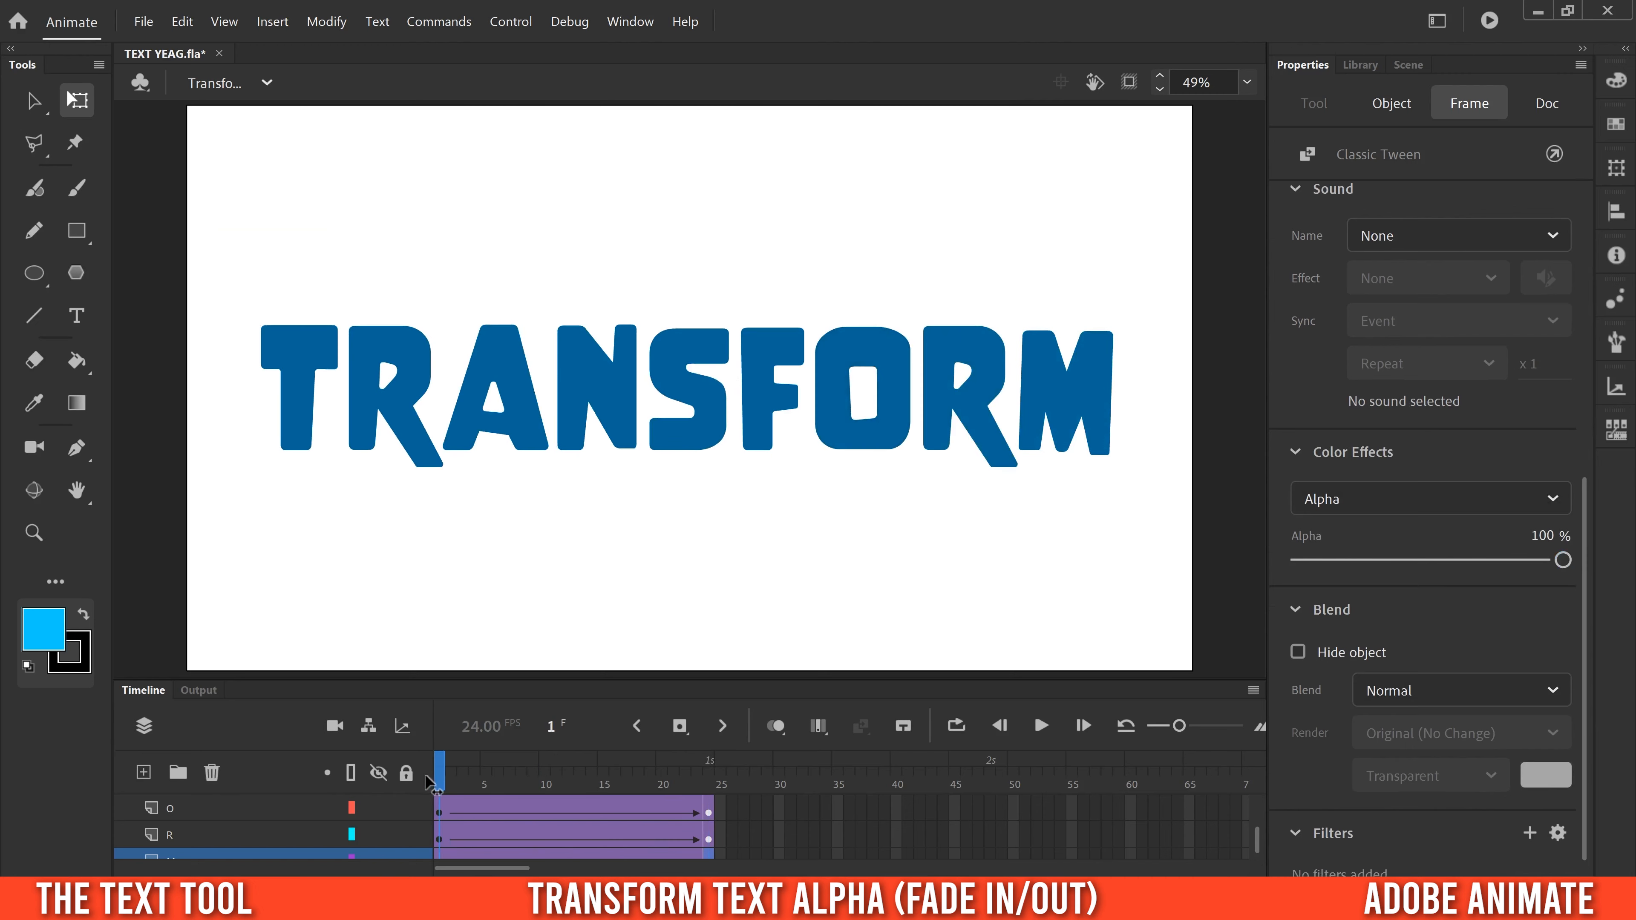
{"action": "left_click", "coordinate": [438, 855]}
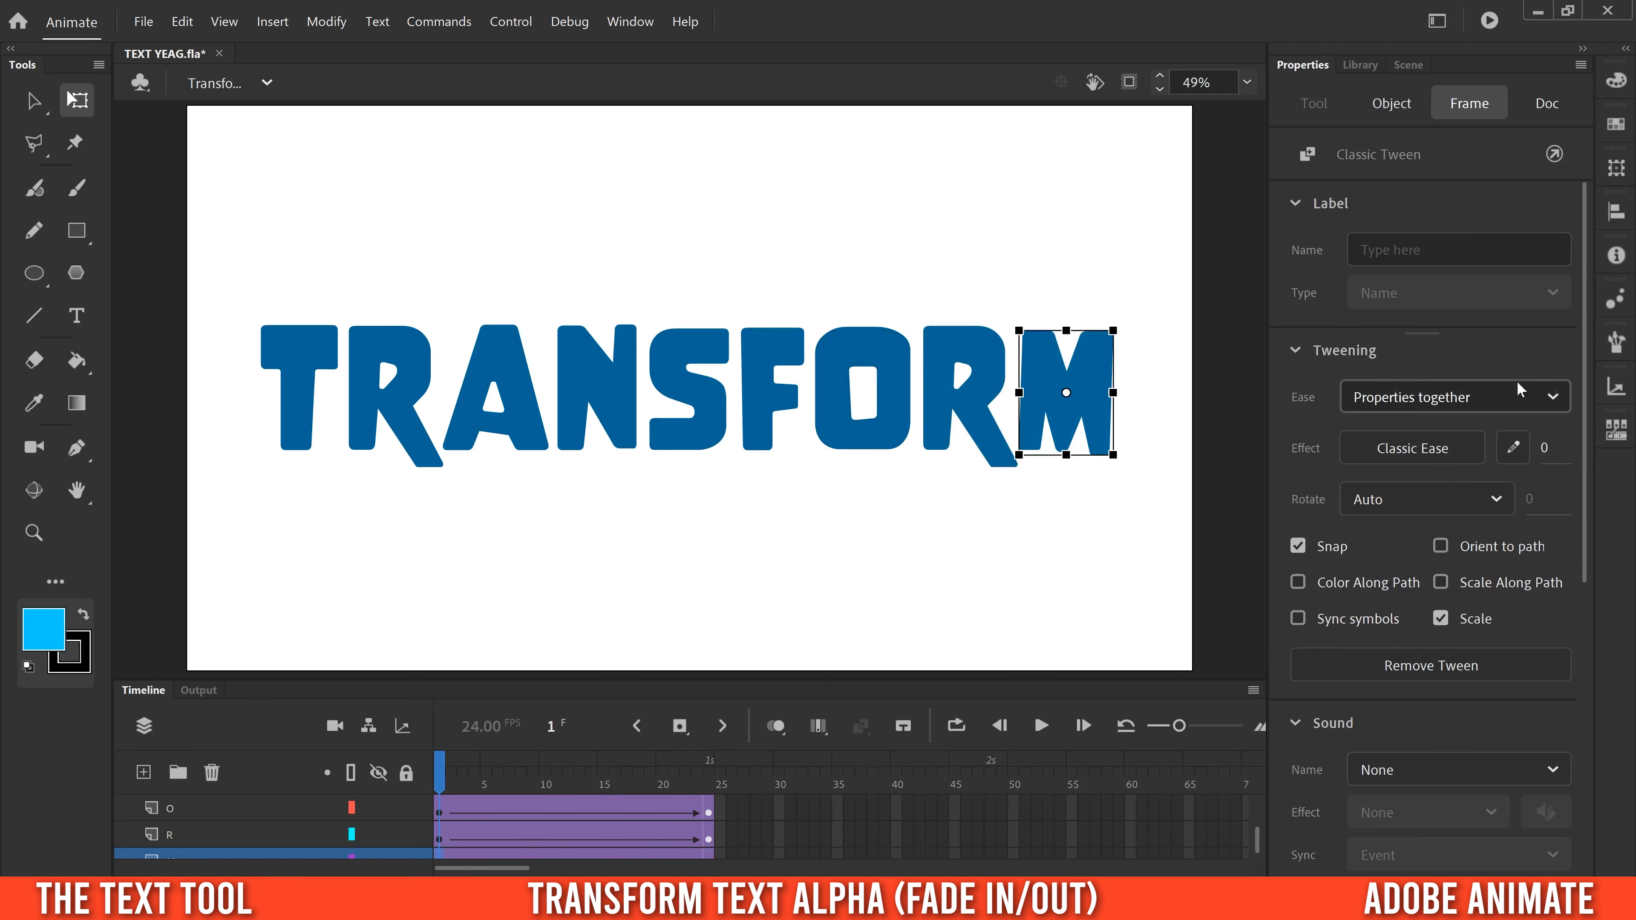
{"action": "left_click_drag", "start_coordinate": [1588, 344], "coordinate": [1566, 638]}
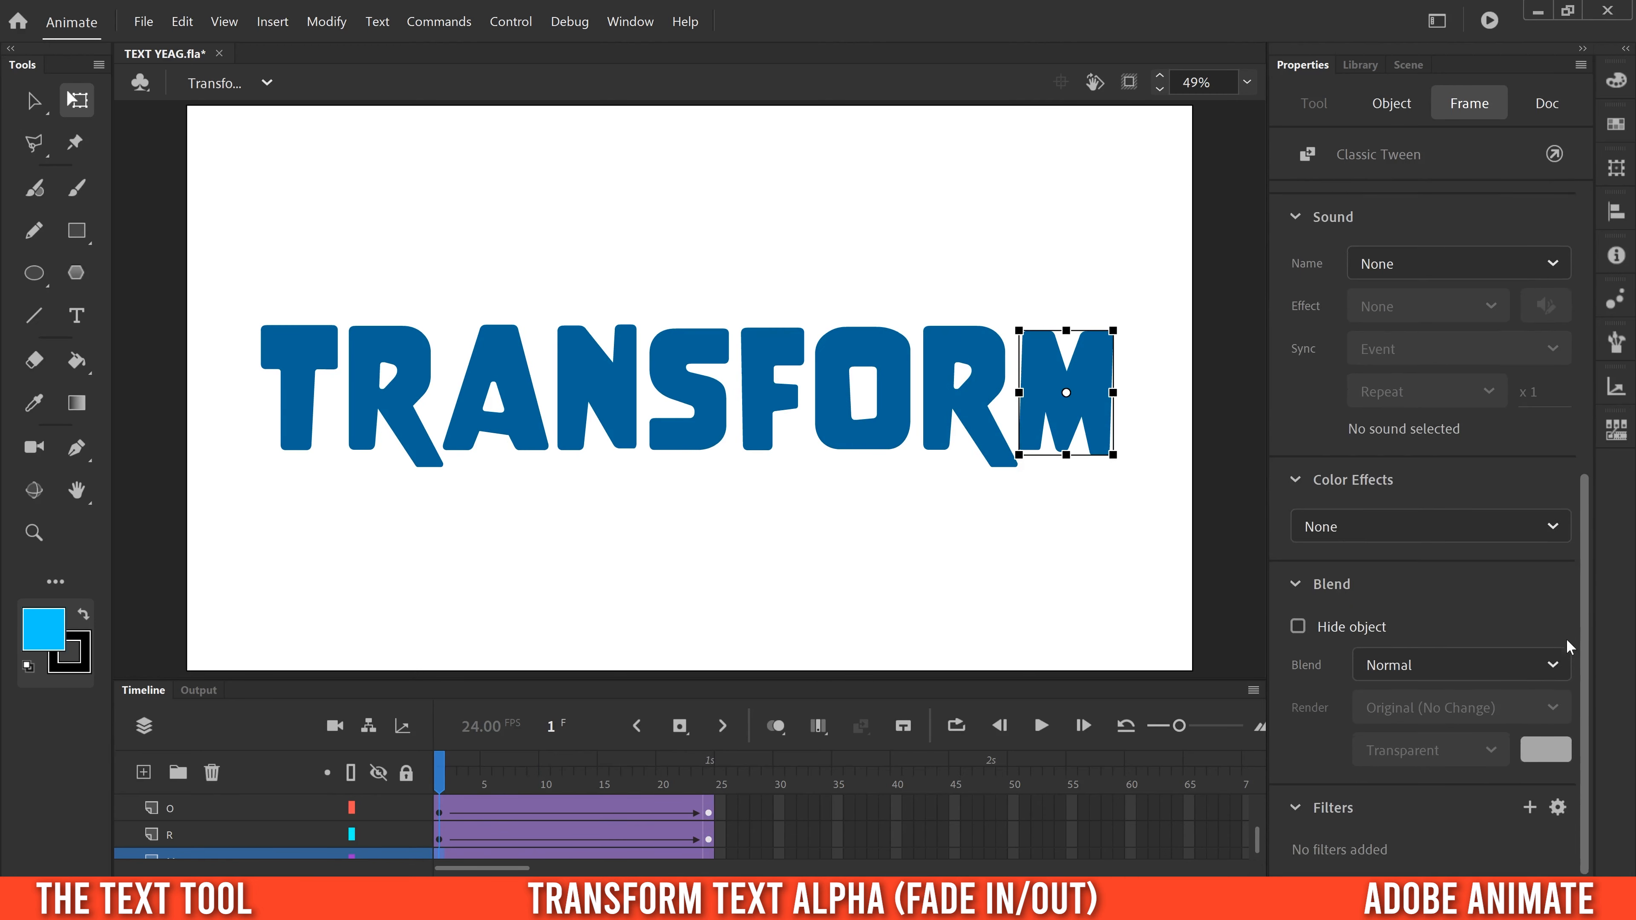
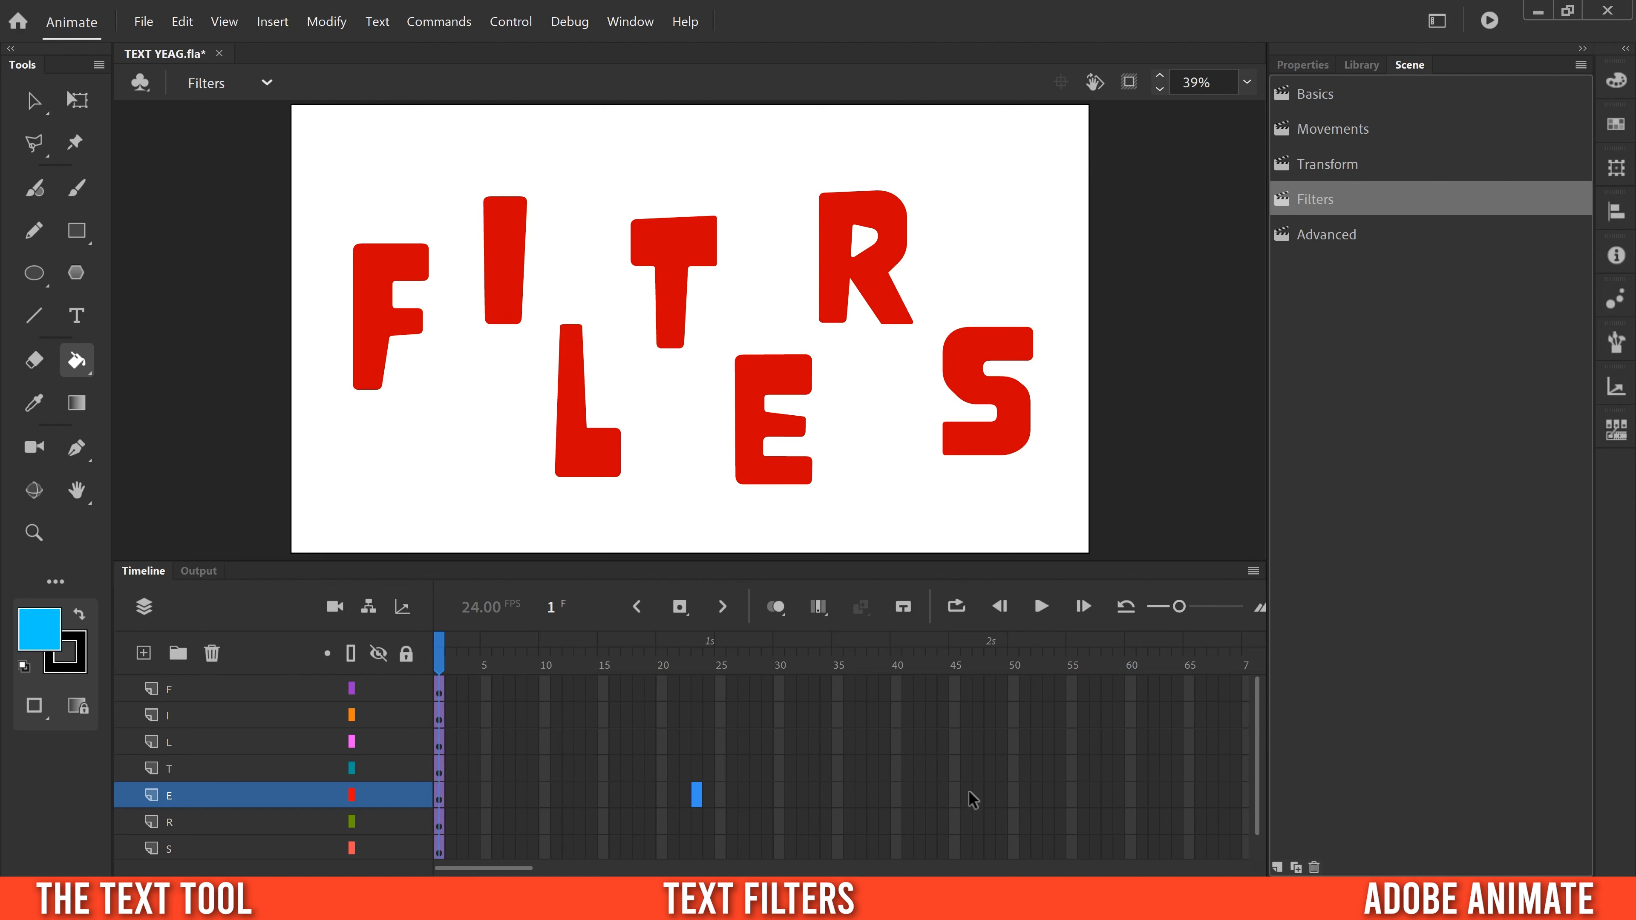
Add a Drop Shadow filter to the F's keyframe at frame 1
{"action": "left_click", "coordinate": [35, 102]}
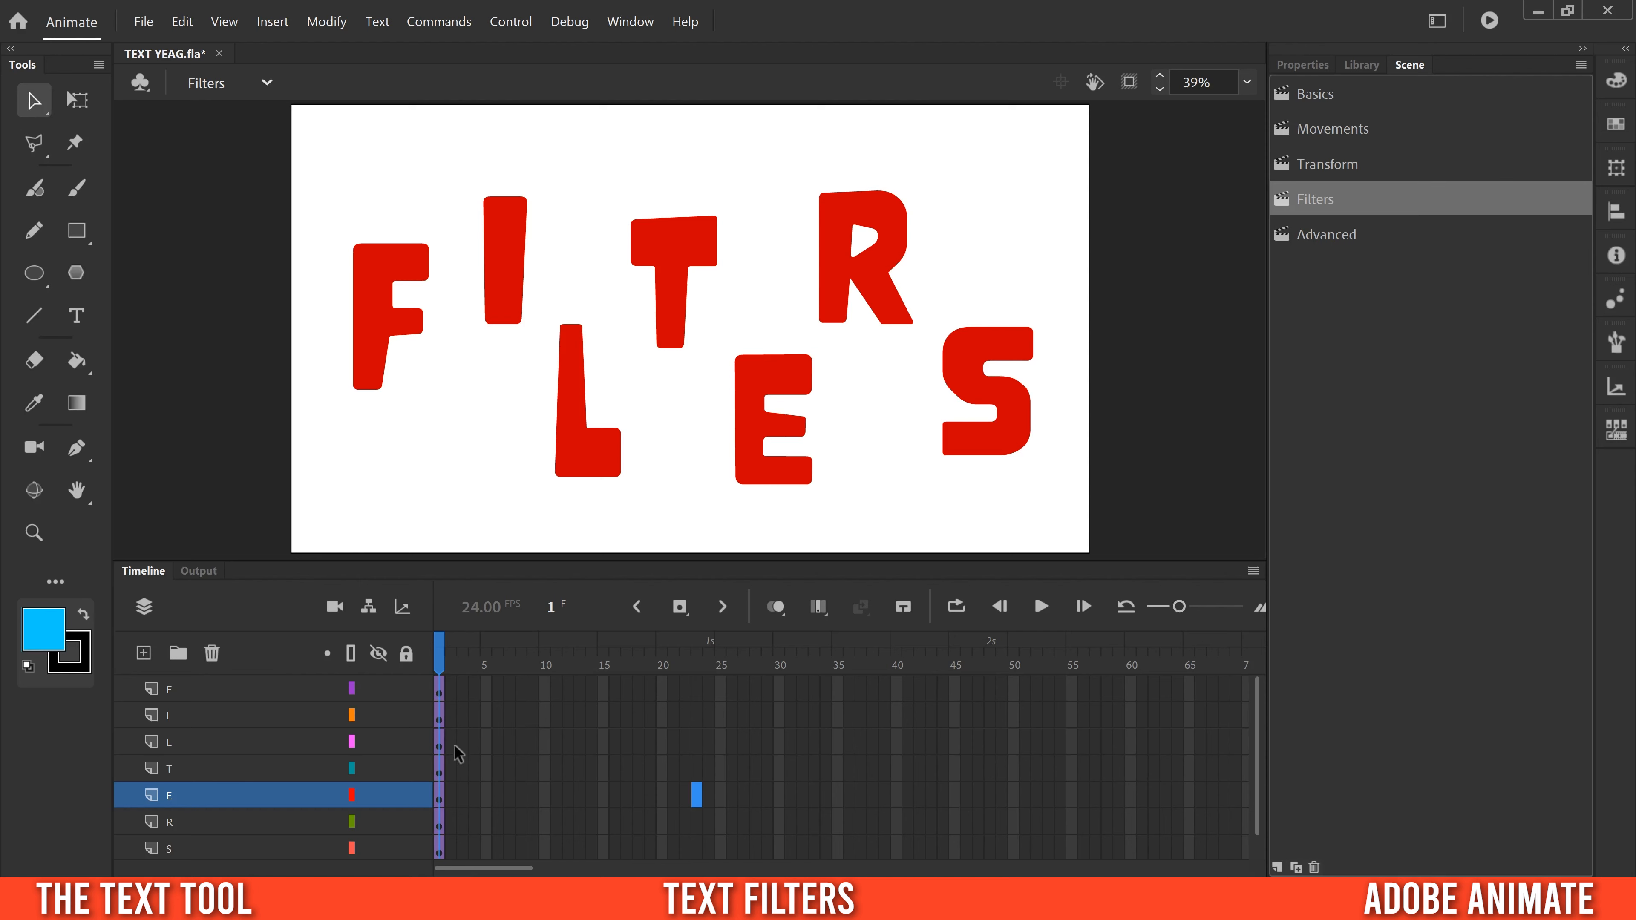
{"action": "left_click", "coordinate": [440, 693]}
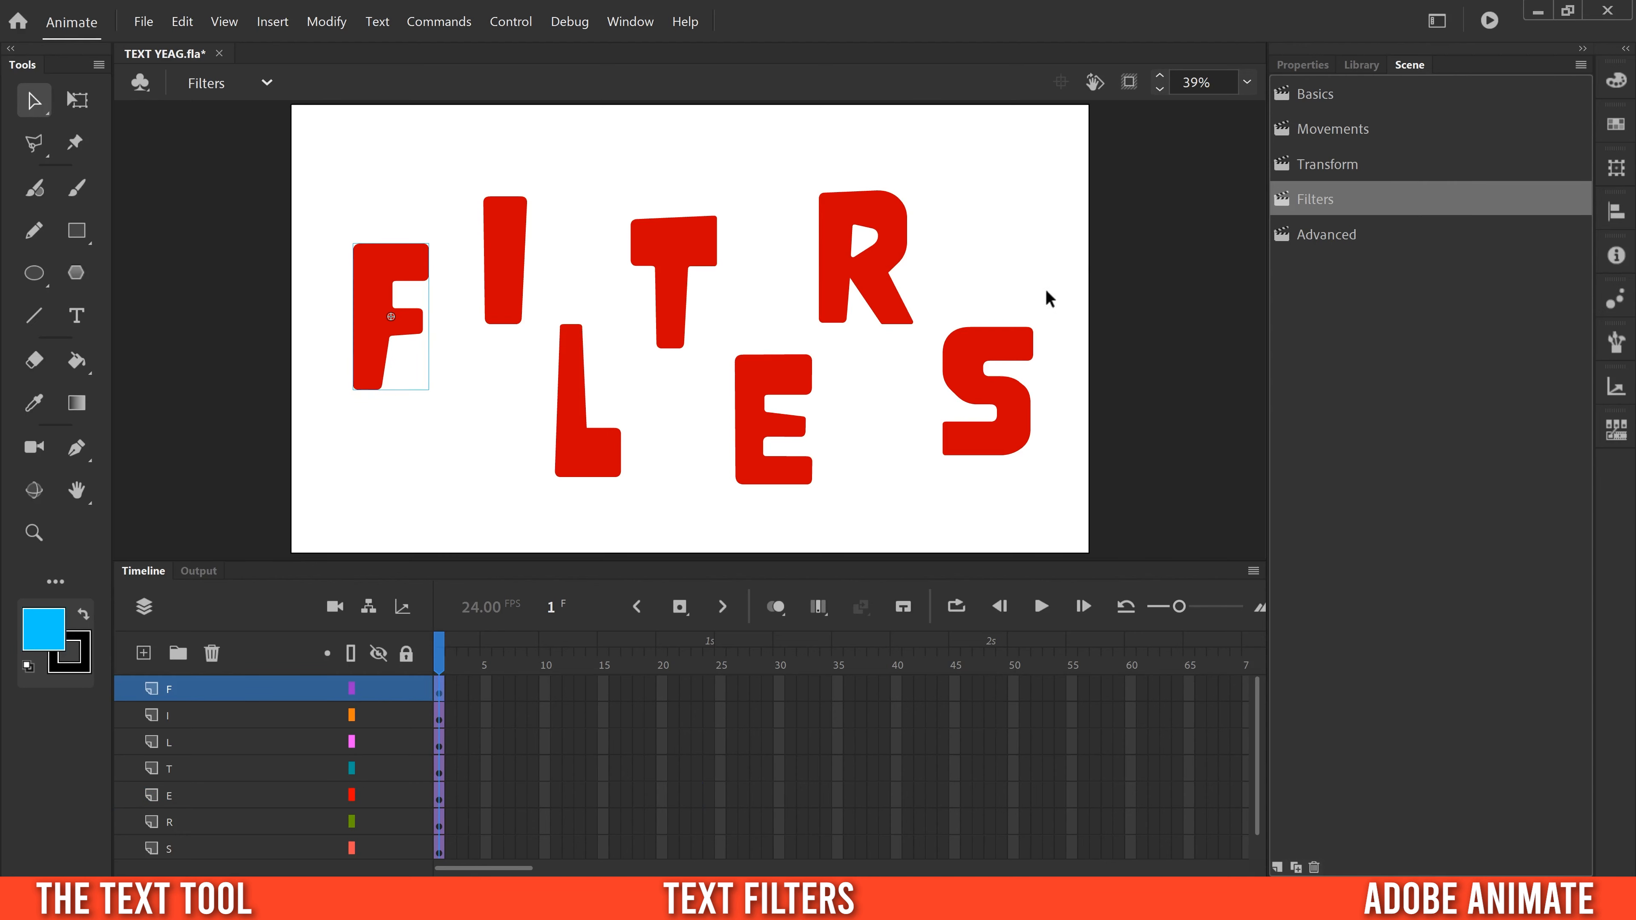
{"action": "left_click", "coordinate": [1299, 64]}
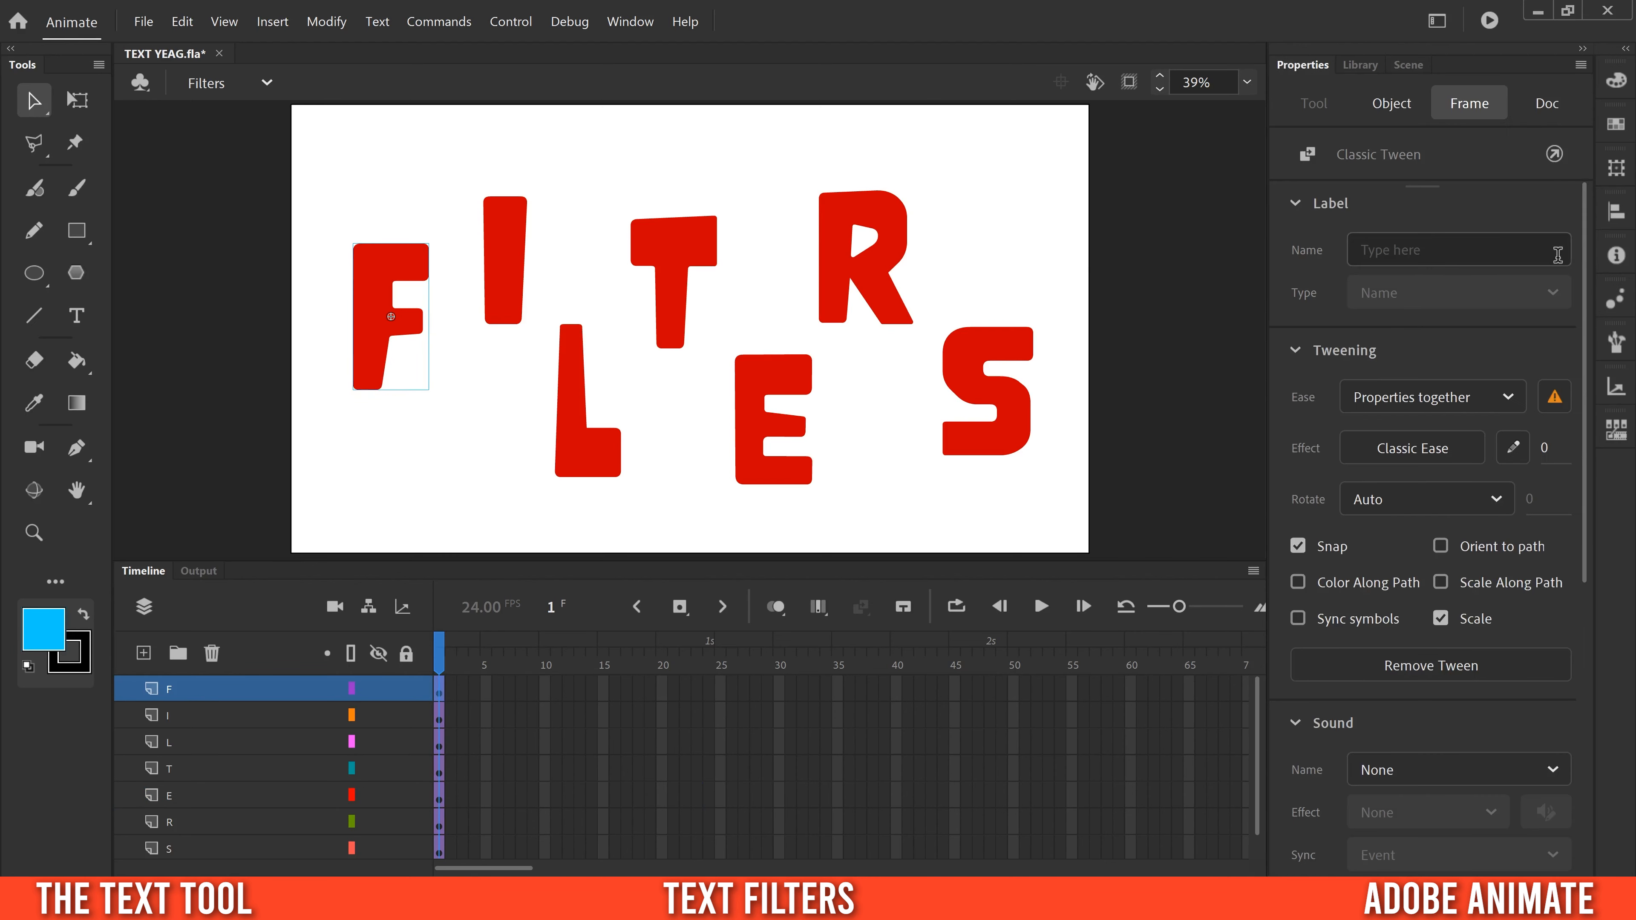
{"action": "left_click_drag", "start_coordinate": [1580, 222], "coordinate": [1571, 651]}
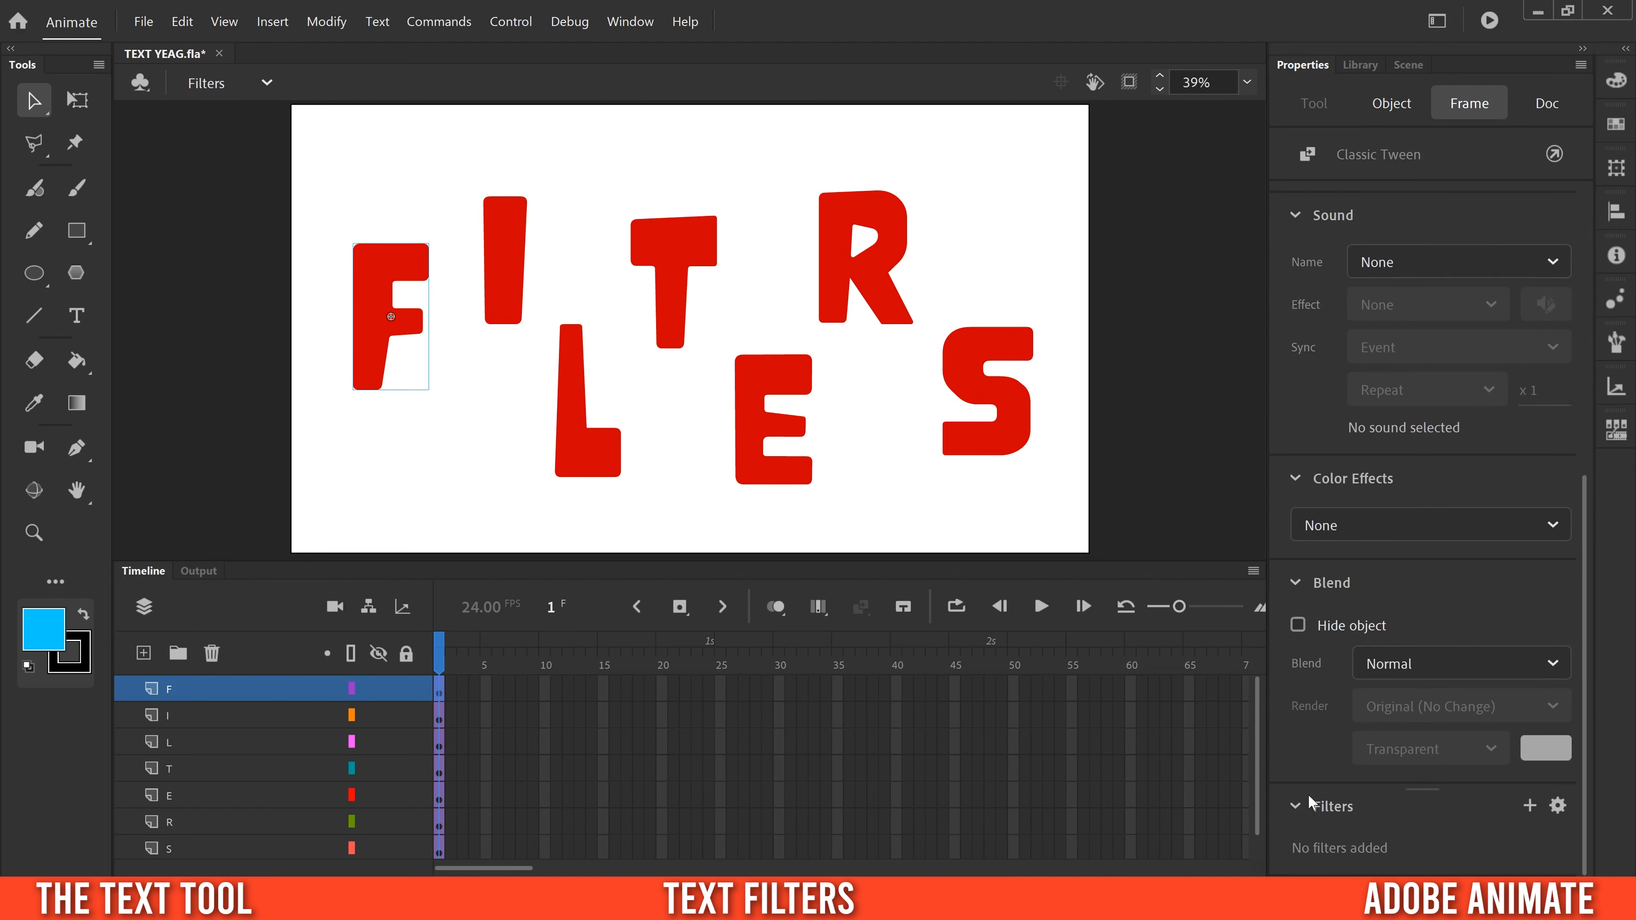
{"action": "left_click", "coordinate": [1529, 808]}
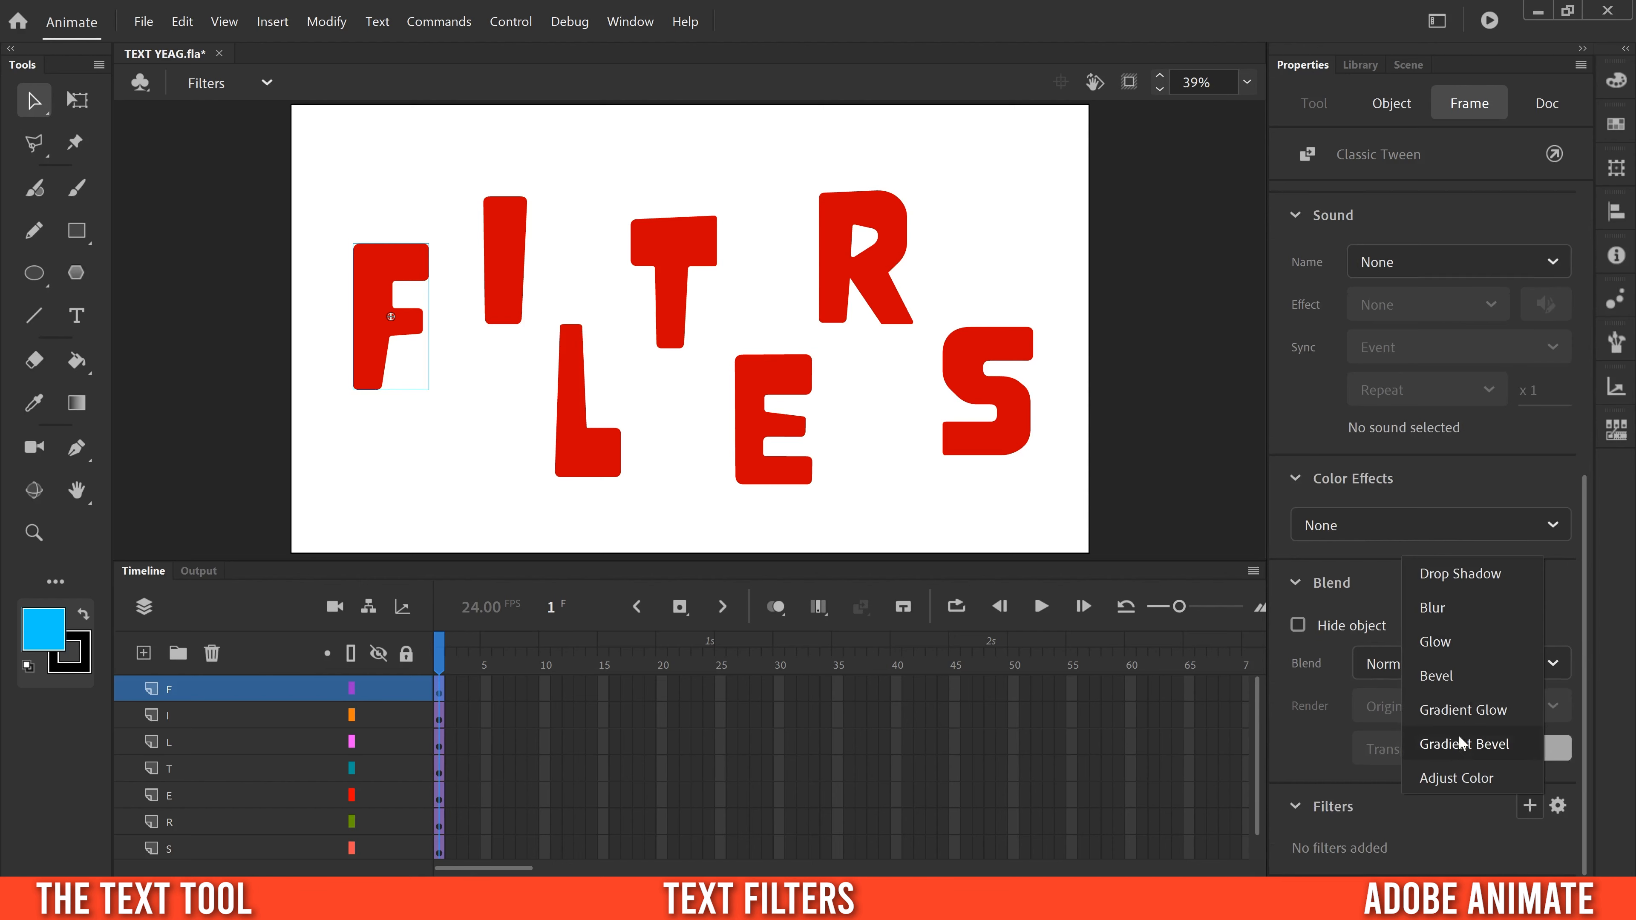
{"action": "left_click", "coordinate": [1453, 574]}
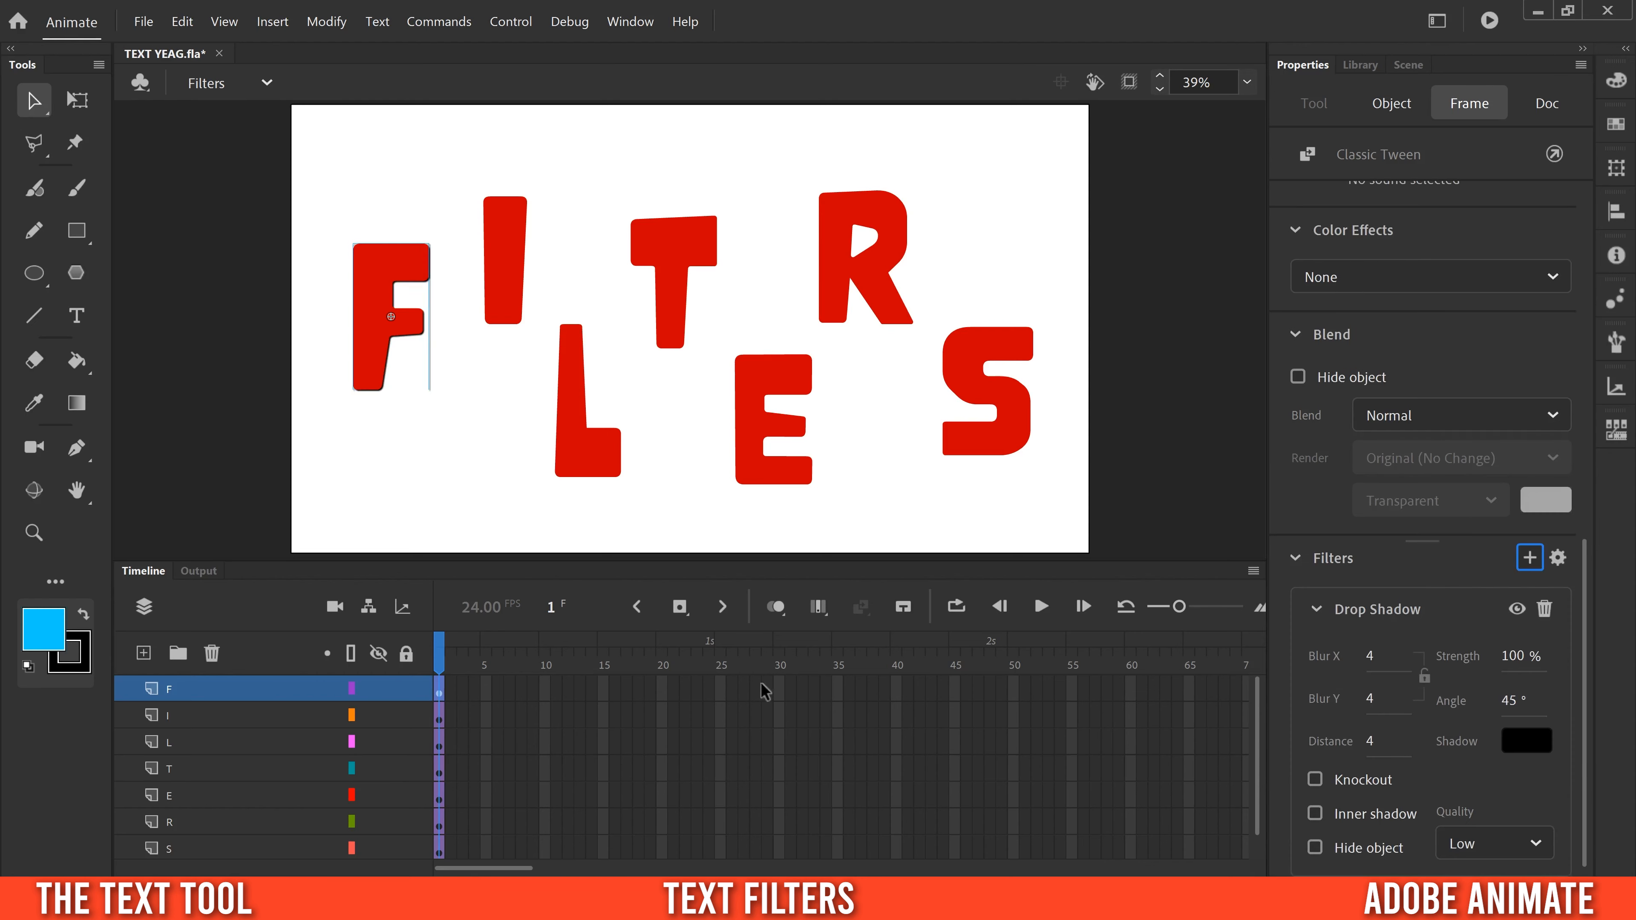
Add a Blur filter to the I at frame 1 and different filters to the remaining letters, with Adjust Color on the S
{"action": "left_click", "coordinate": [441, 721]}
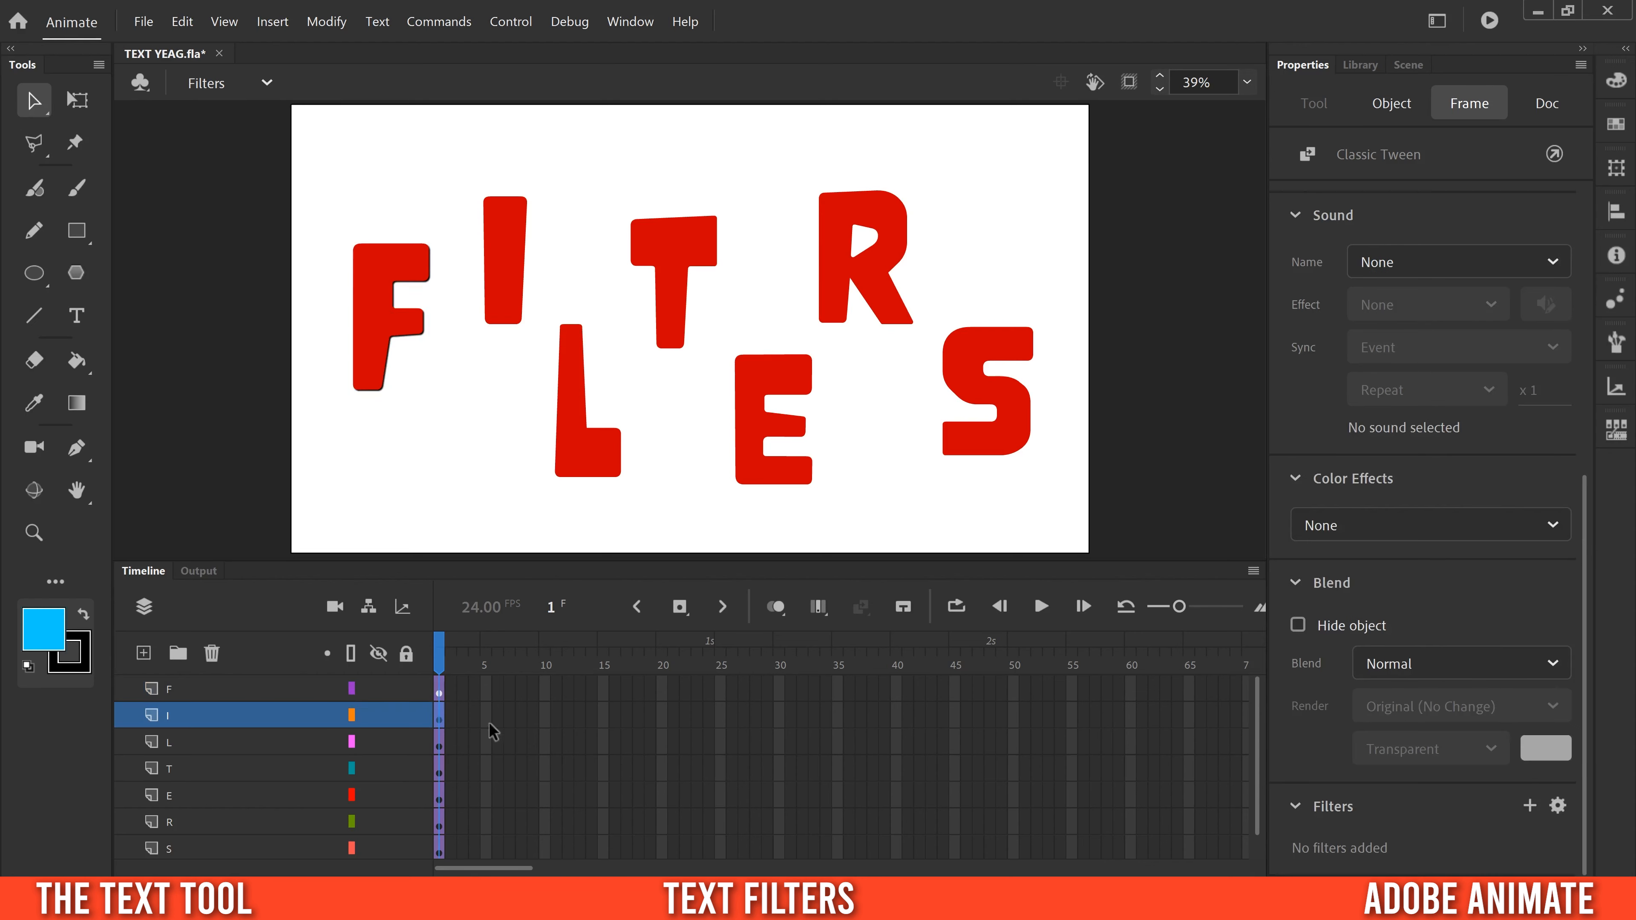
{"action": "left_click", "coordinate": [1528, 806]}
{"action": "left_click", "coordinate": [1437, 613]}
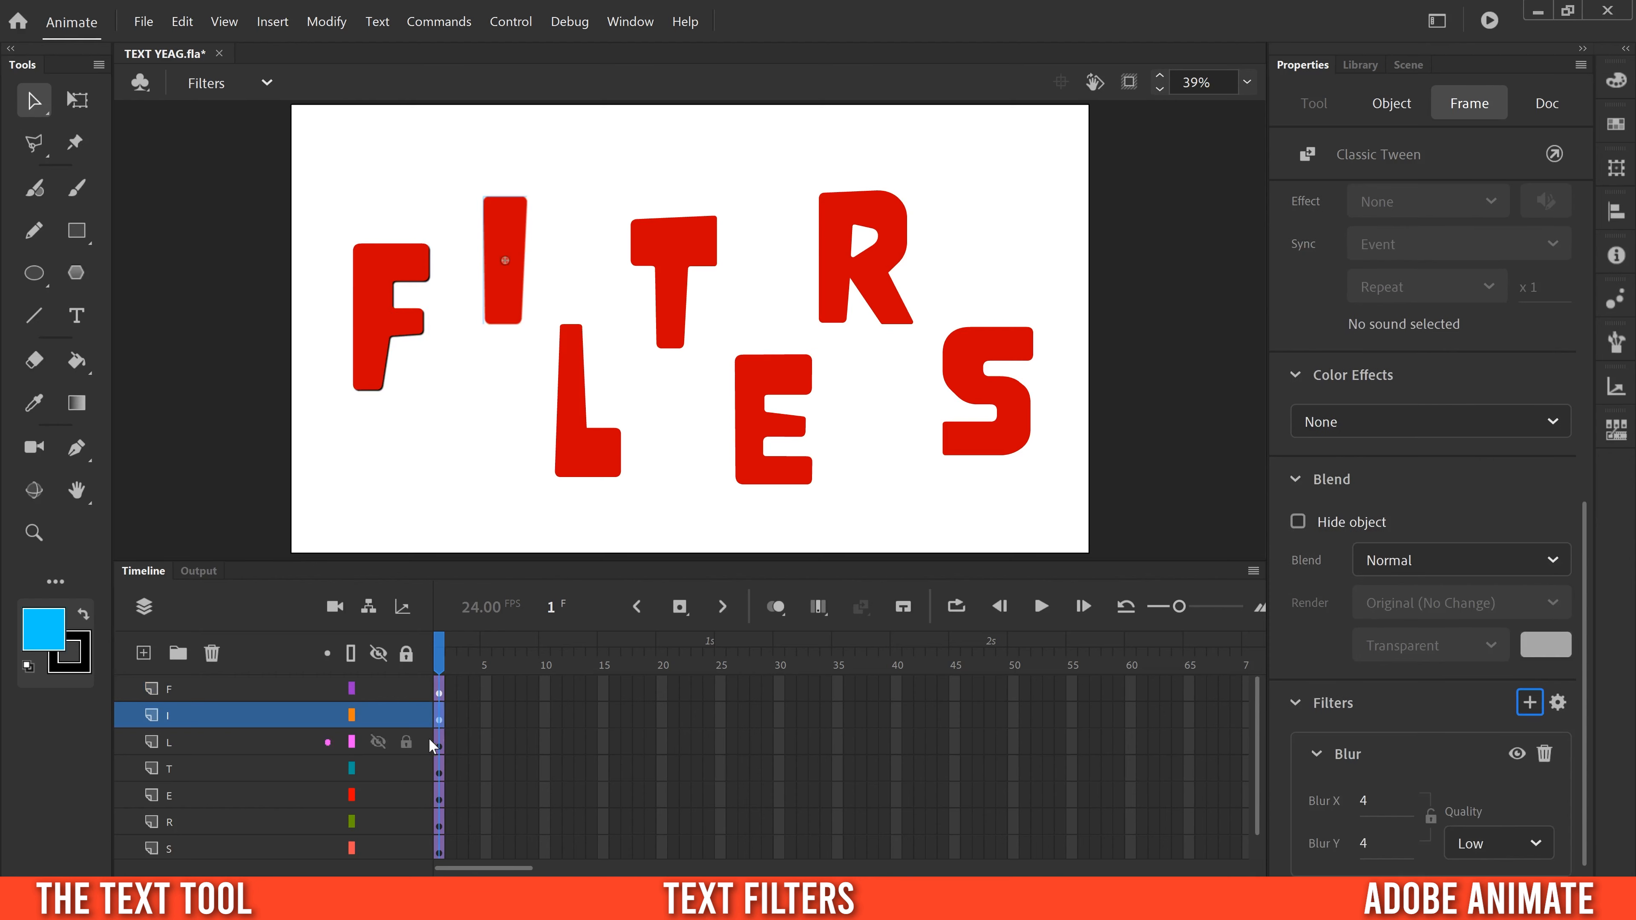
{"action": "left_click", "coordinate": [441, 848]}
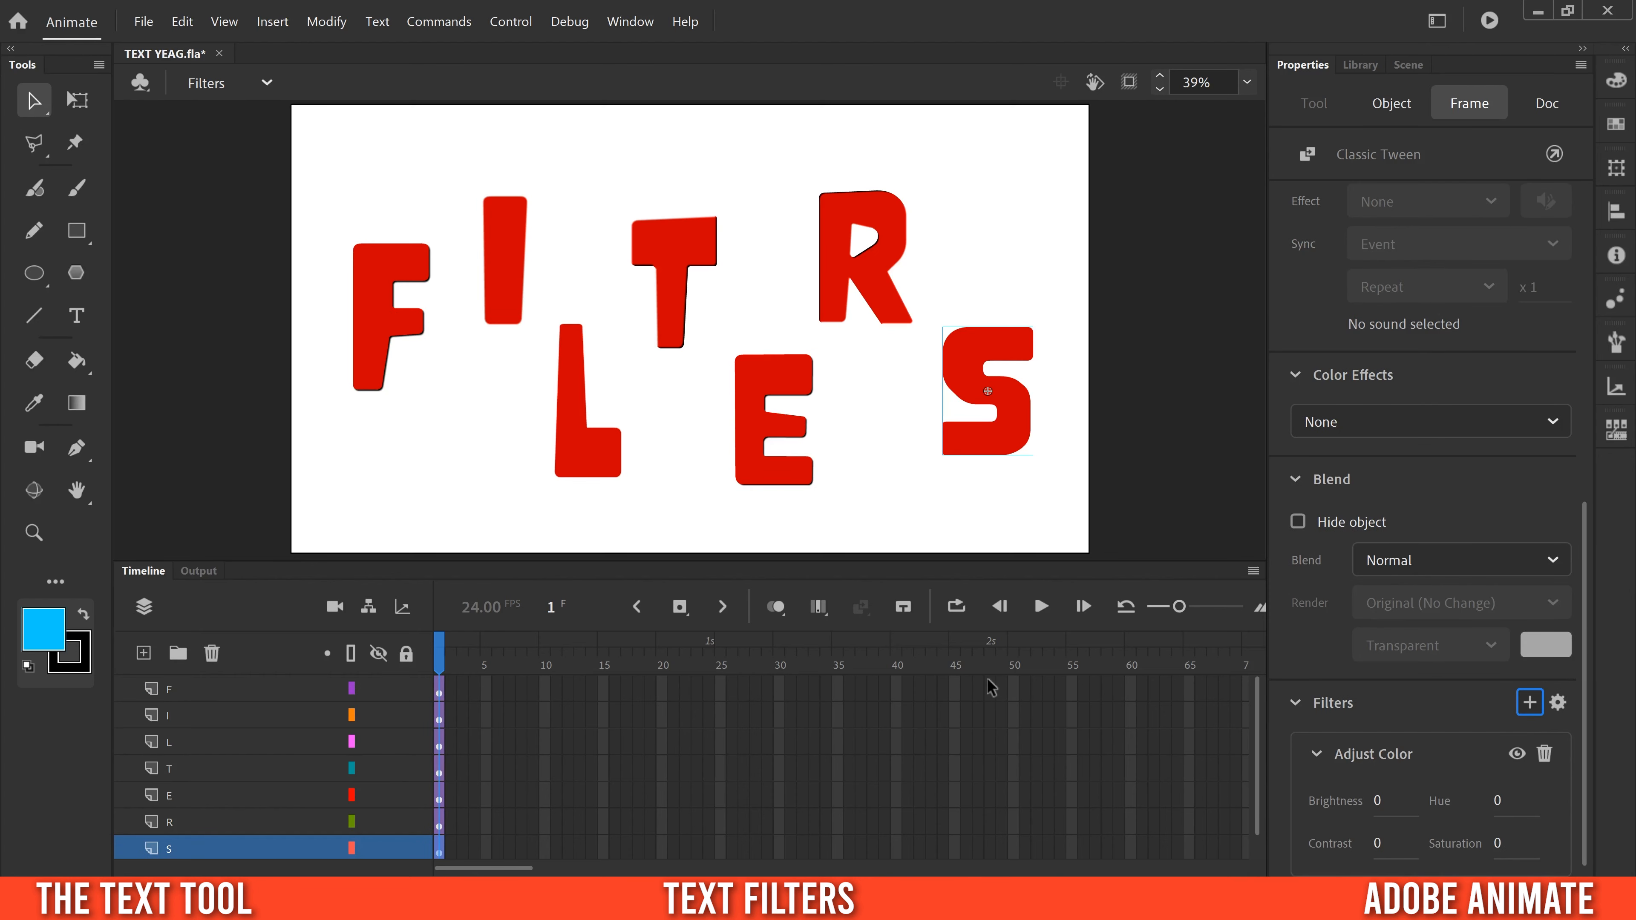
Insert keyframes at frame 48 on all the FILTERS letter layers and scrub back to frame 1
{"action": "left_click_drag", "start_coordinate": [990, 686], "coordinate": [993, 847]}
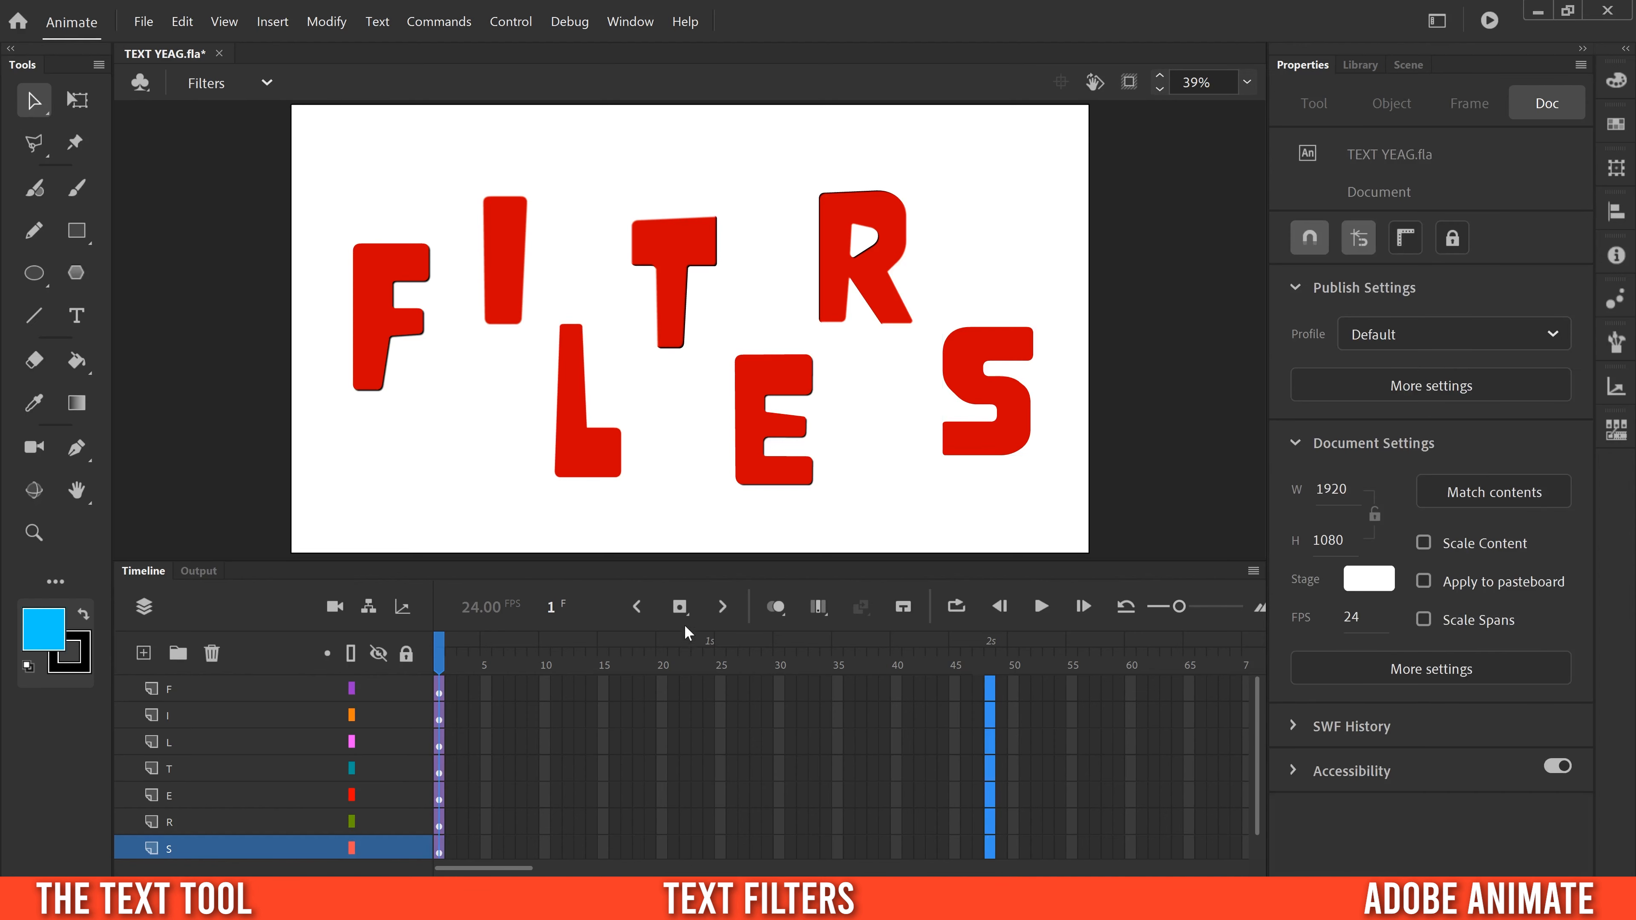
{"action": "left_click", "coordinate": [680, 606]}
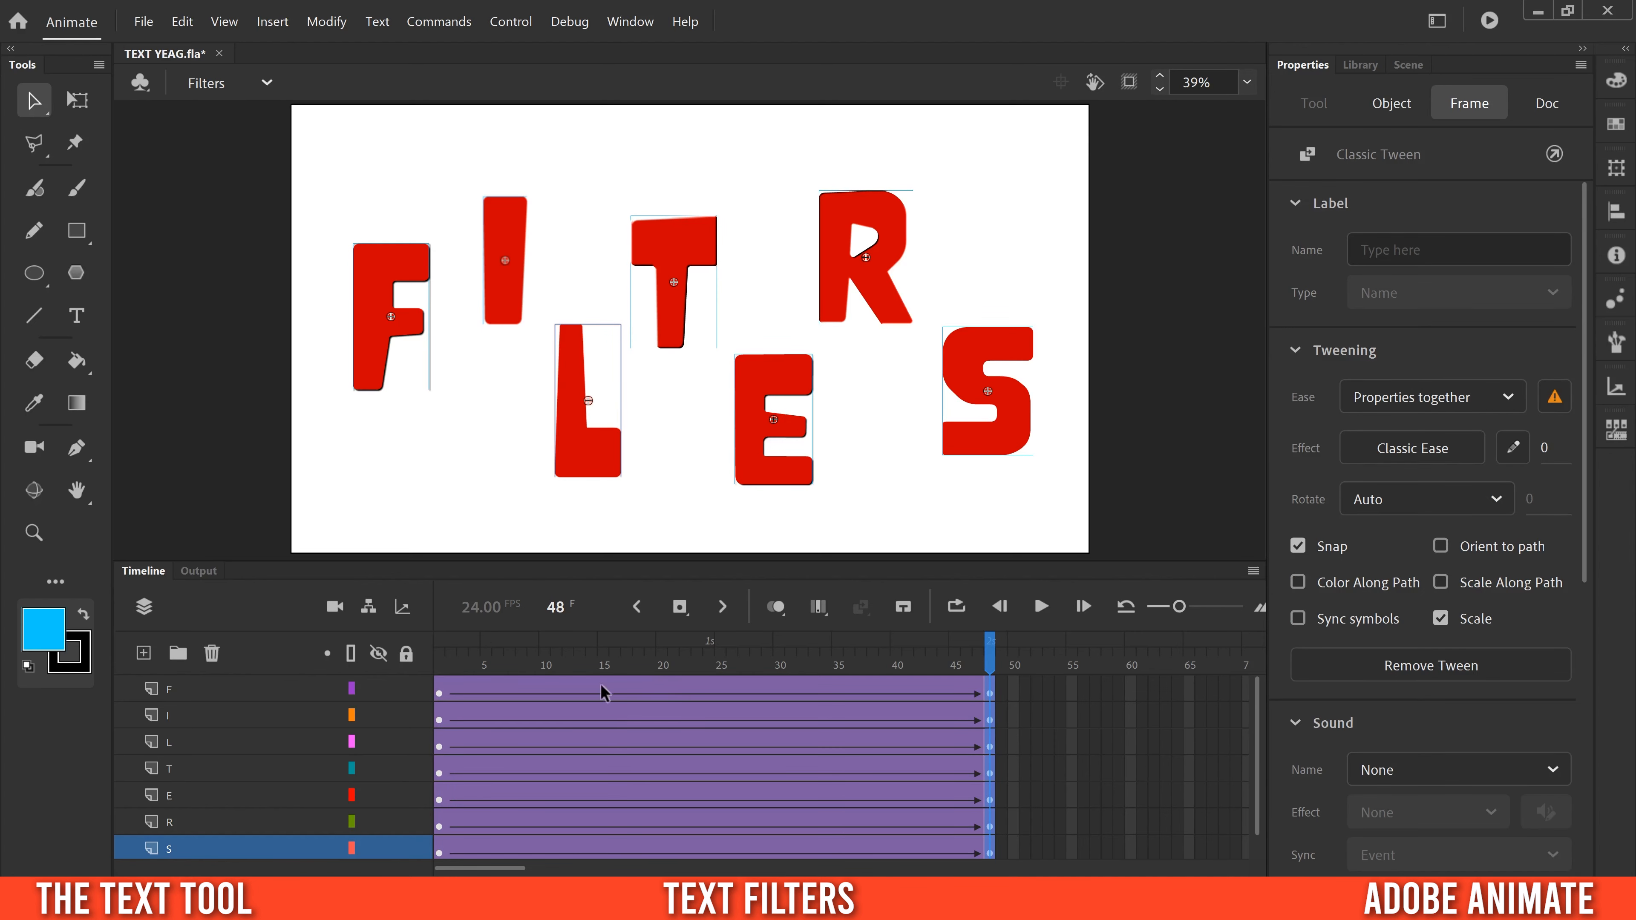
{"action": "left_click", "coordinate": [440, 695]}
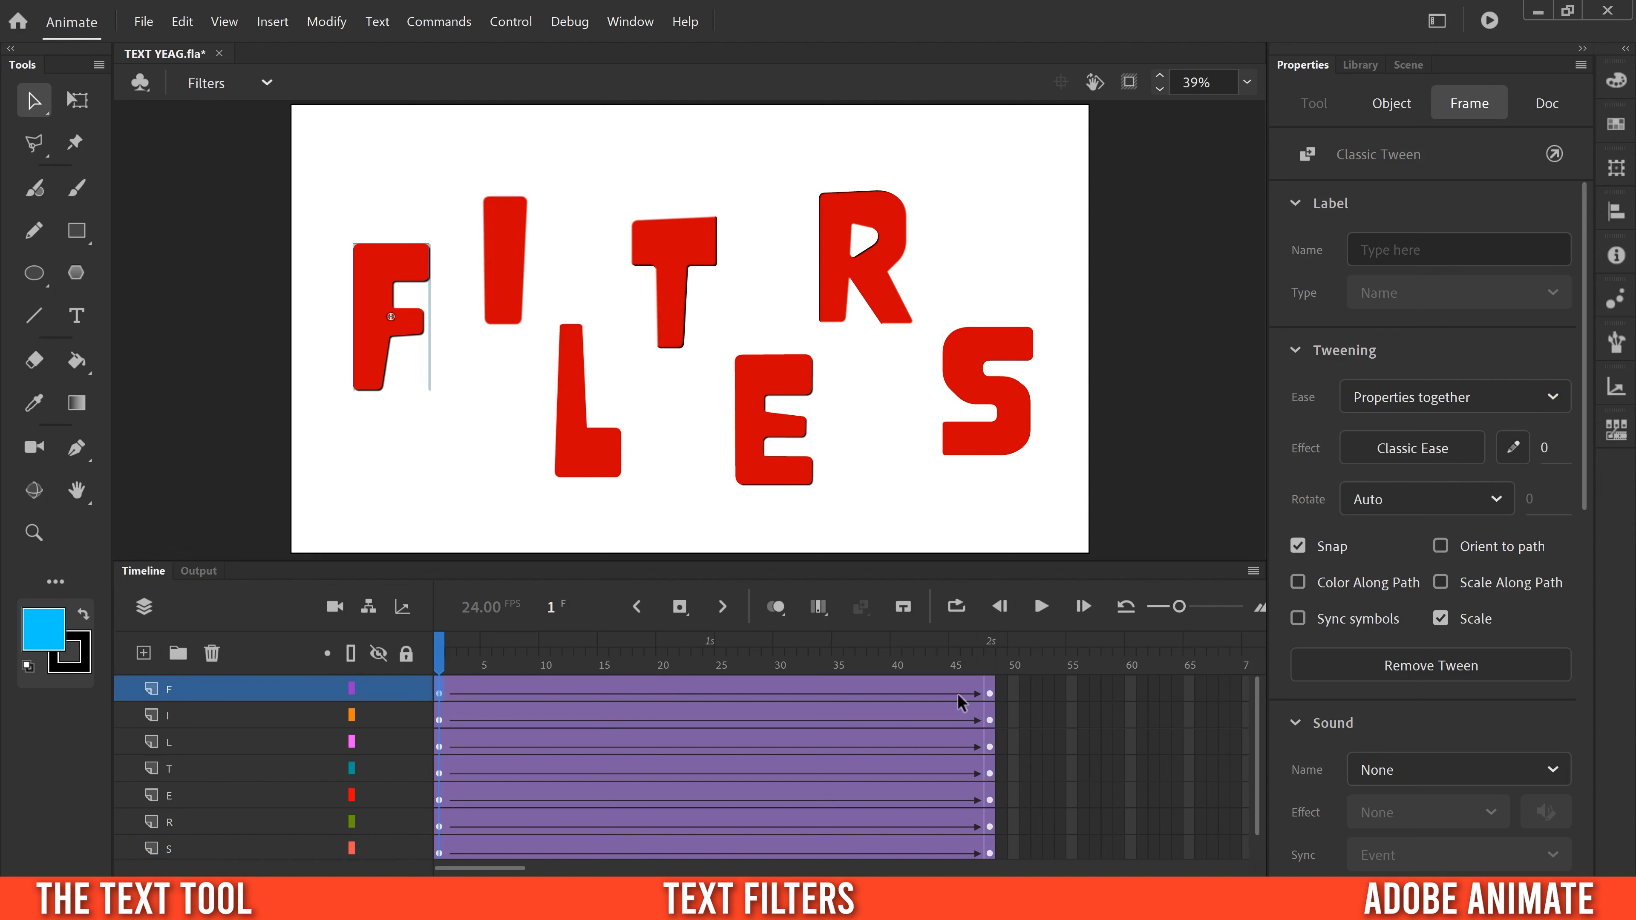
{"action": "left_click", "coordinate": [991, 696]}
{"action": "left_click_drag", "start_coordinate": [974, 669], "coordinate": [373, 639]}
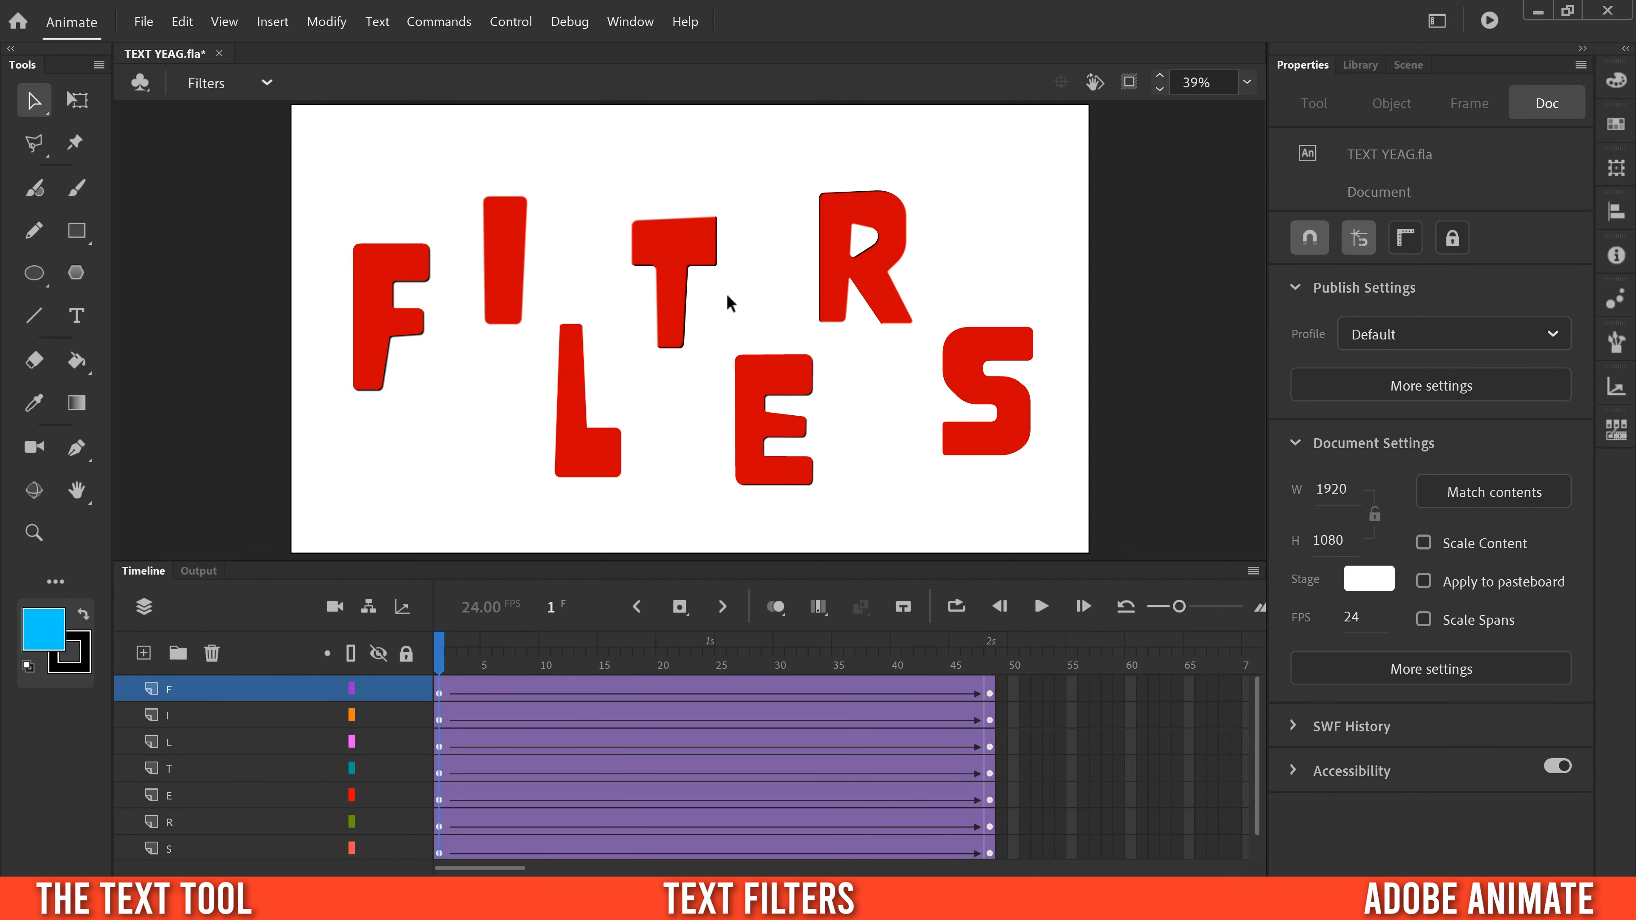
Set the F's Drop Shadow at frame 48 to Blur X 48, Blur Y 61 and Strength 115%
{"action": "left_click", "coordinate": [992, 693]}
{"action": "left_click_drag", "start_coordinate": [1587, 449], "coordinate": [1583, 841]}
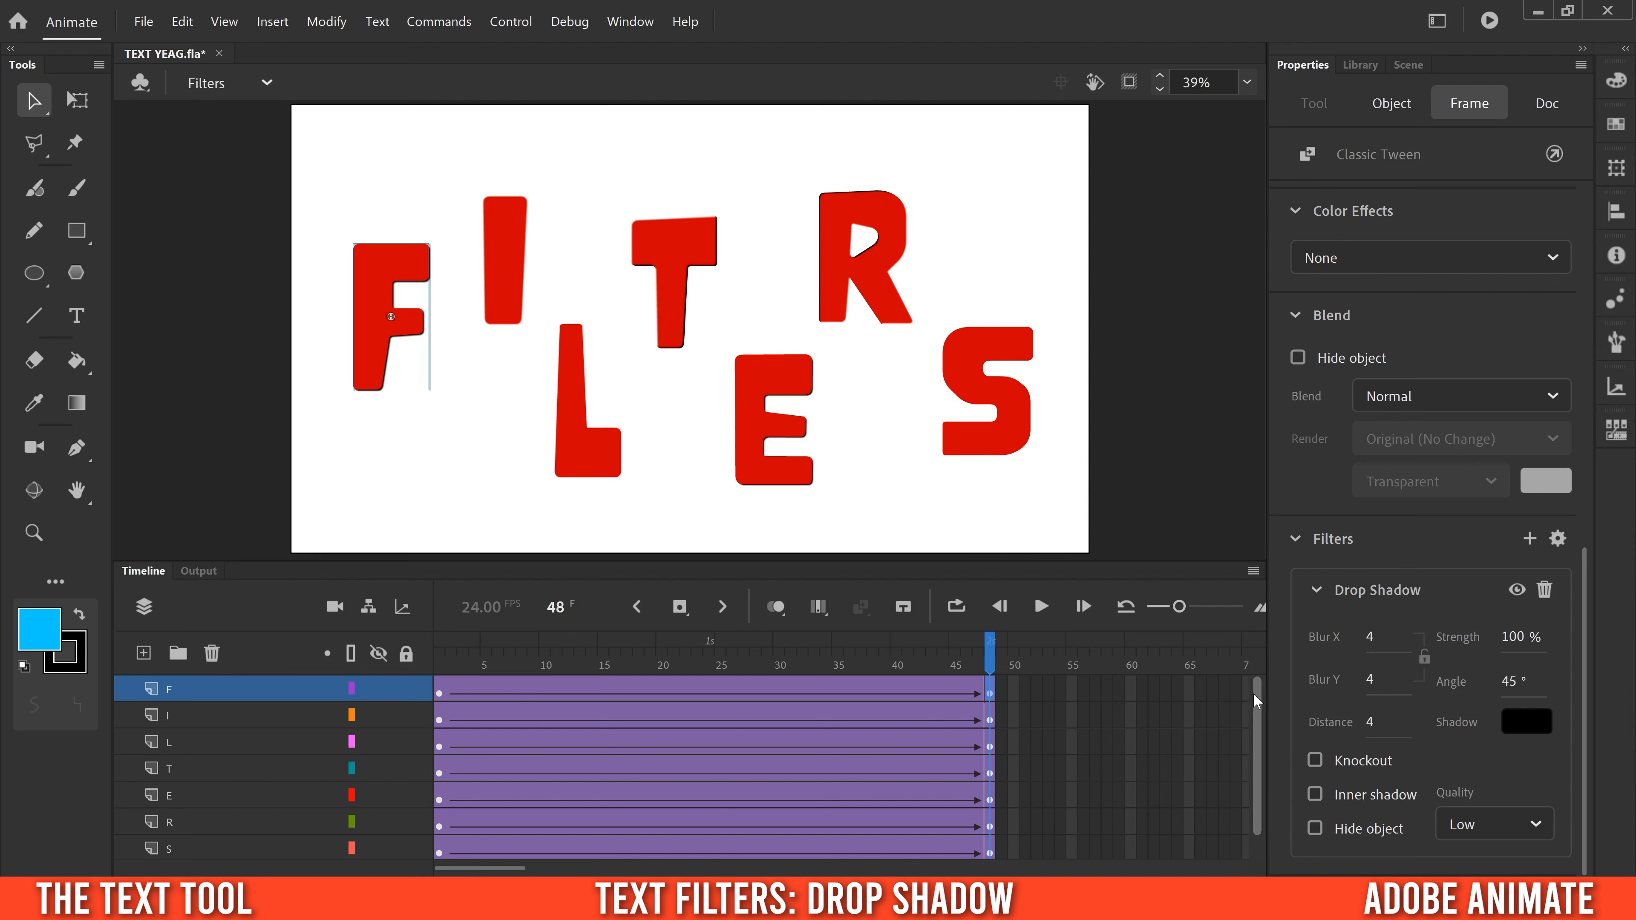
{"action": "left_click_drag", "start_coordinate": [1376, 636], "coordinate": [1400, 679]}
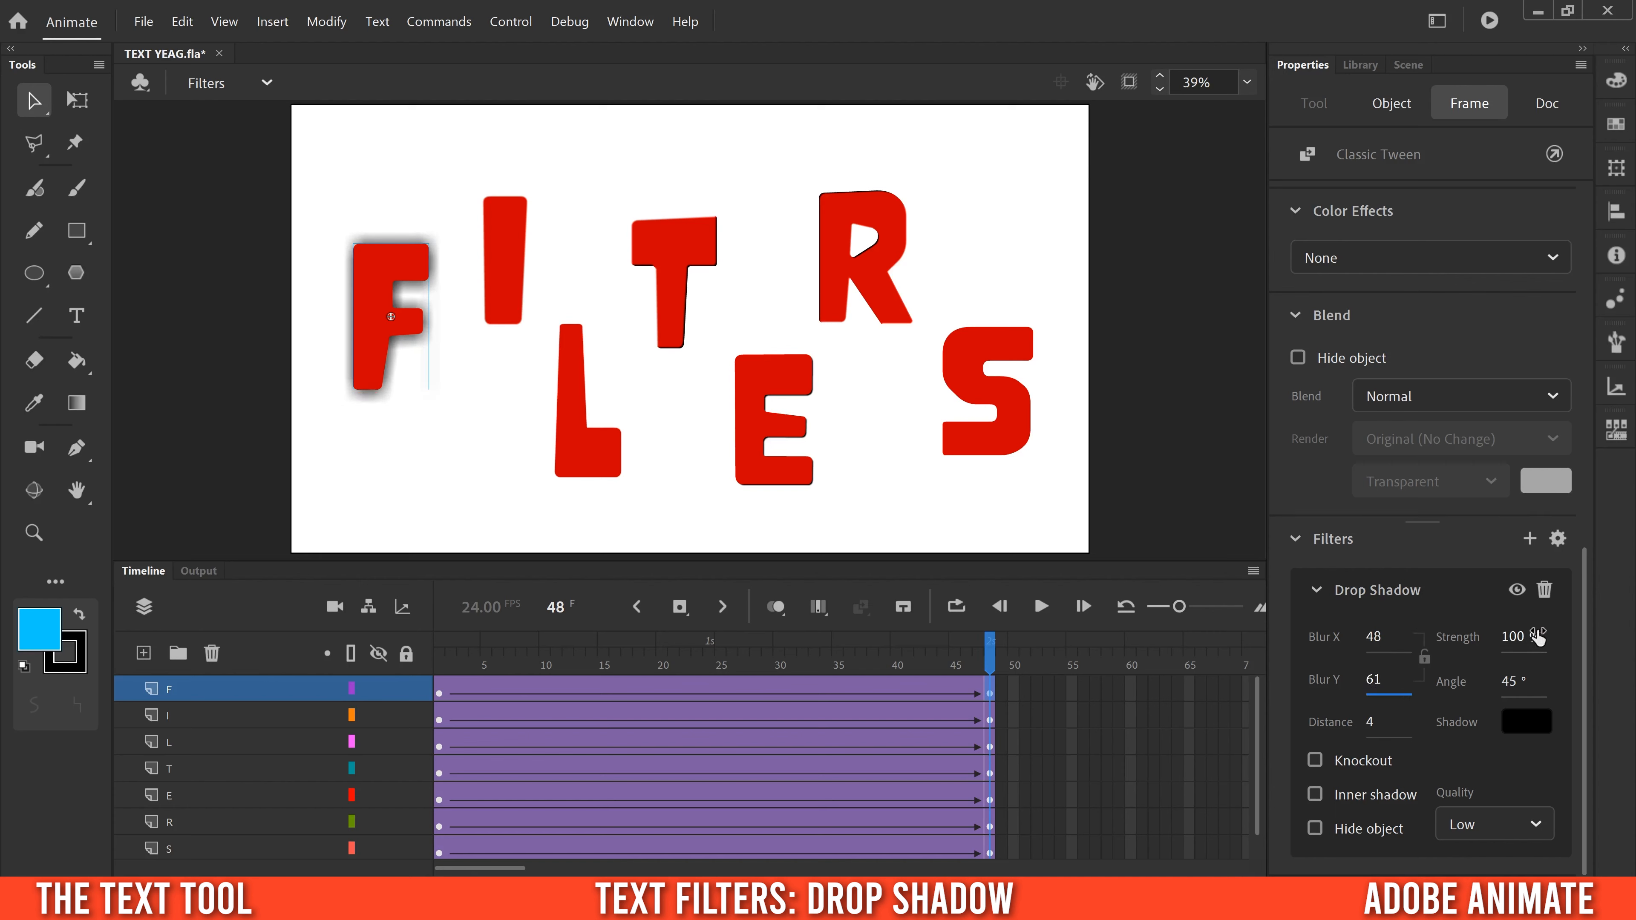
{"action": "mouse_move", "coordinate": [1513, 635]}
{"action": "left_mouse_down"}
{"action": "mouse_move", "coordinate": [1629, 635]}
{"action": "mouse_move", "coordinate": [1534, 635]}
{"action": "left_mouse_up"}
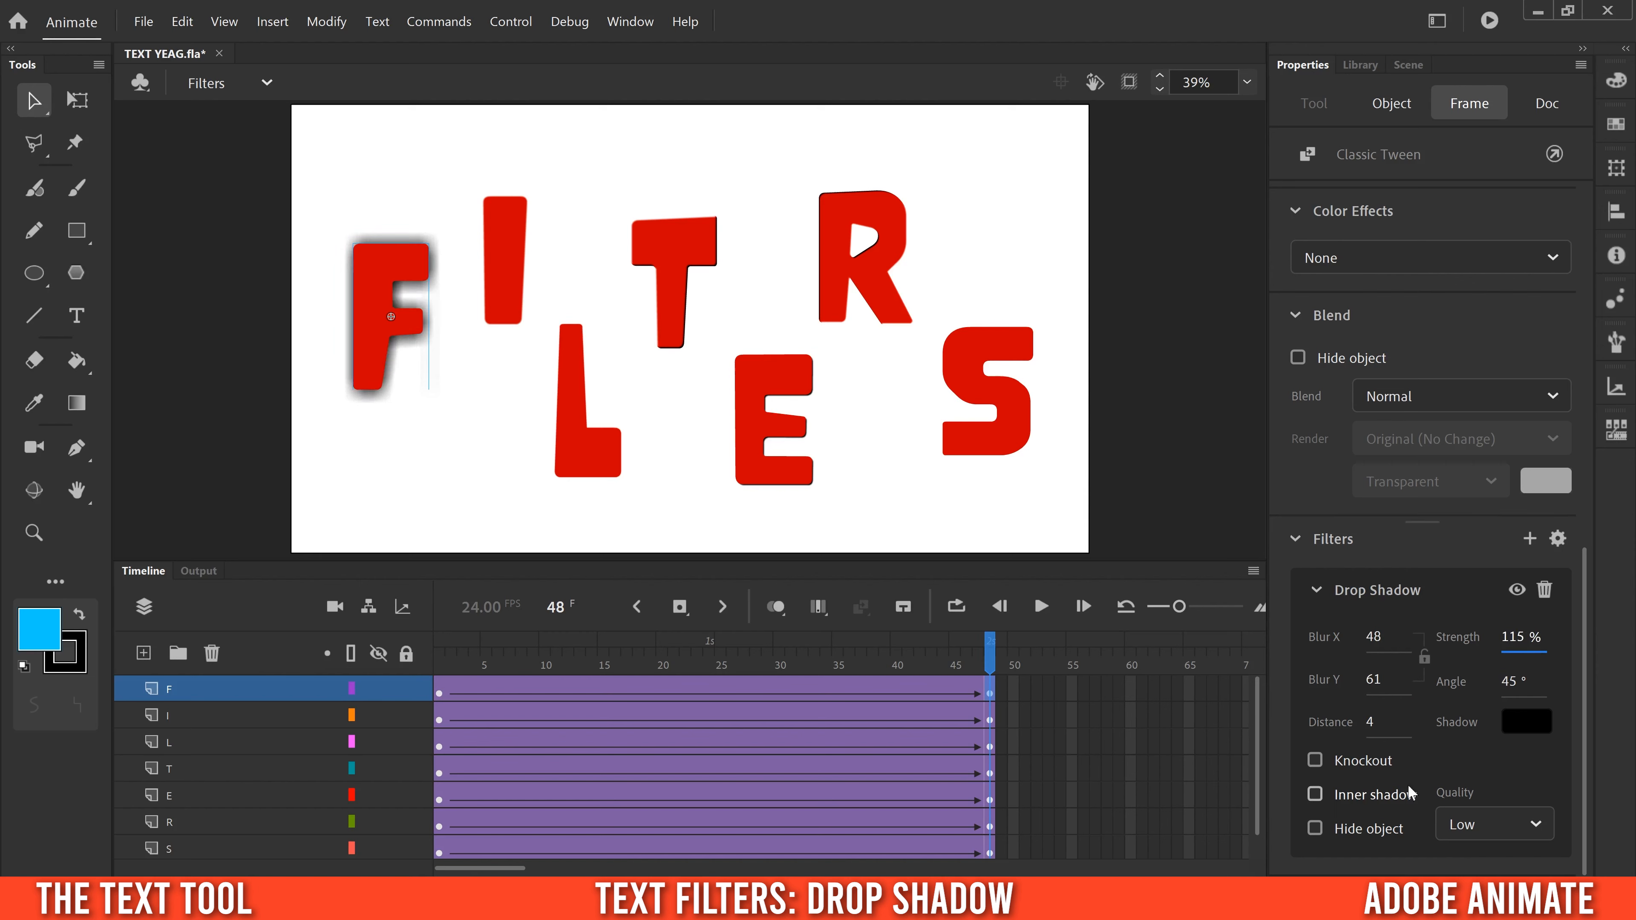
Set the F's Drop Shadow Distance to 61 at frame 48 and move the letter slightly up and left, reselecting its keyframe
{"action": "left_click_drag", "start_coordinate": [1411, 726], "coordinate": [1435, 725]}
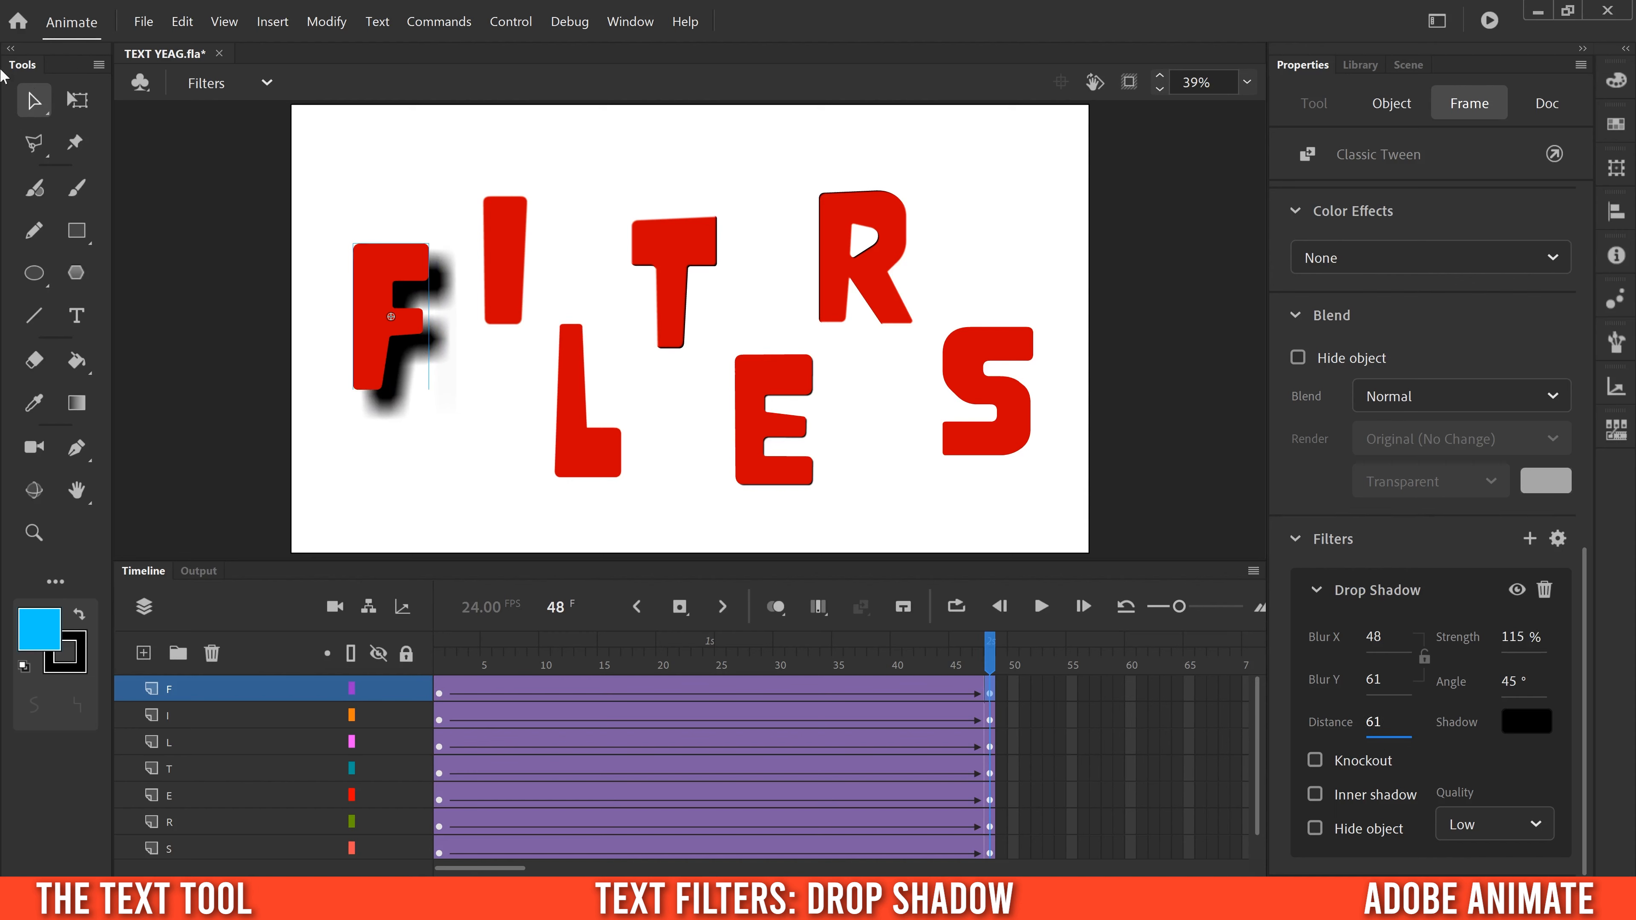
{"action": "left_click_drag", "start_coordinate": [375, 284], "coordinate": [359, 271]}
{"action": "left_click_drag", "start_coordinate": [629, 663], "coordinate": [992, 694]}
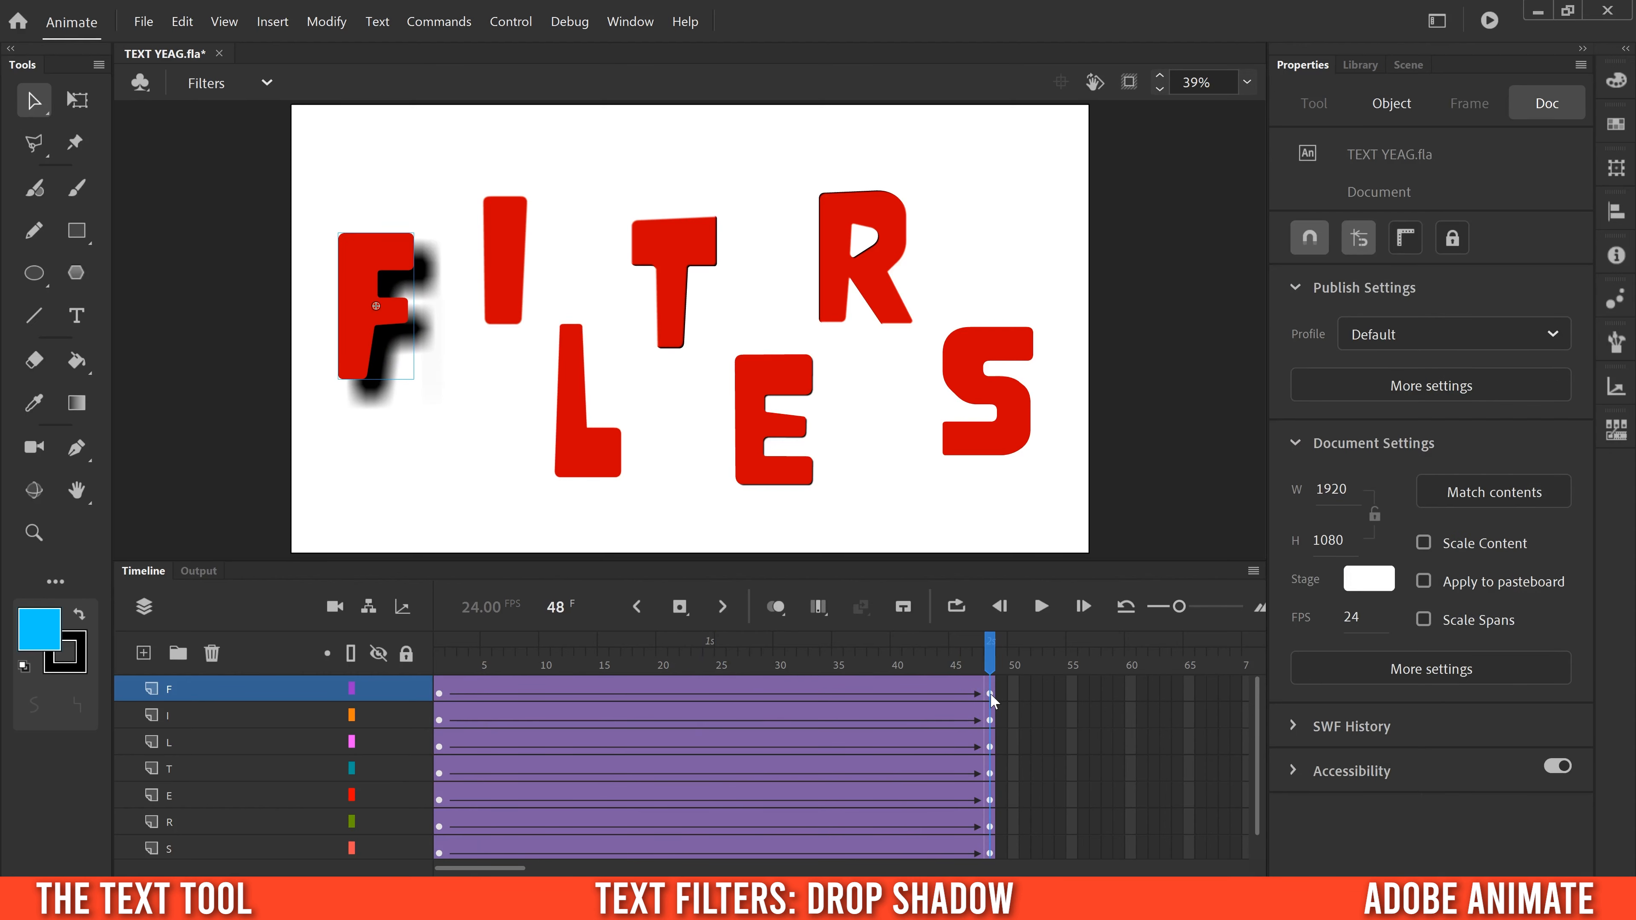
{"action": "left_click", "coordinate": [992, 696]}
{"action": "left_click_drag", "start_coordinate": [1586, 458], "coordinate": [1610, 810]}
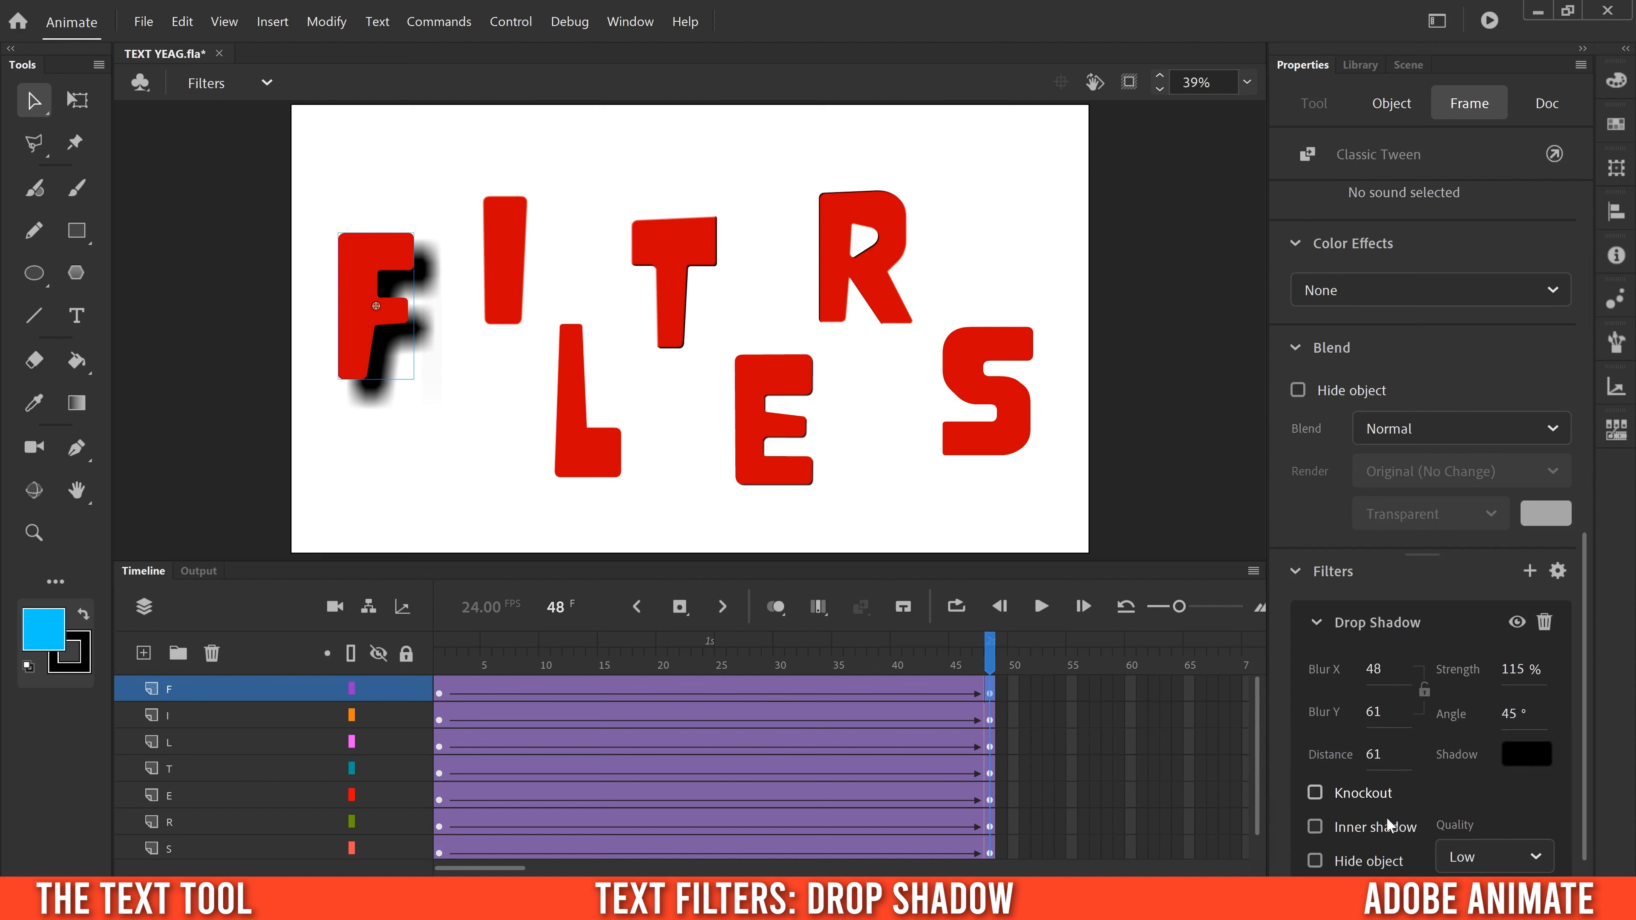
Try the Knockout, Inner shadow and Hide object options one at a time on the F's Drop Shadow, switching each off again
{"action": "left_click", "coordinate": [1314, 793]}
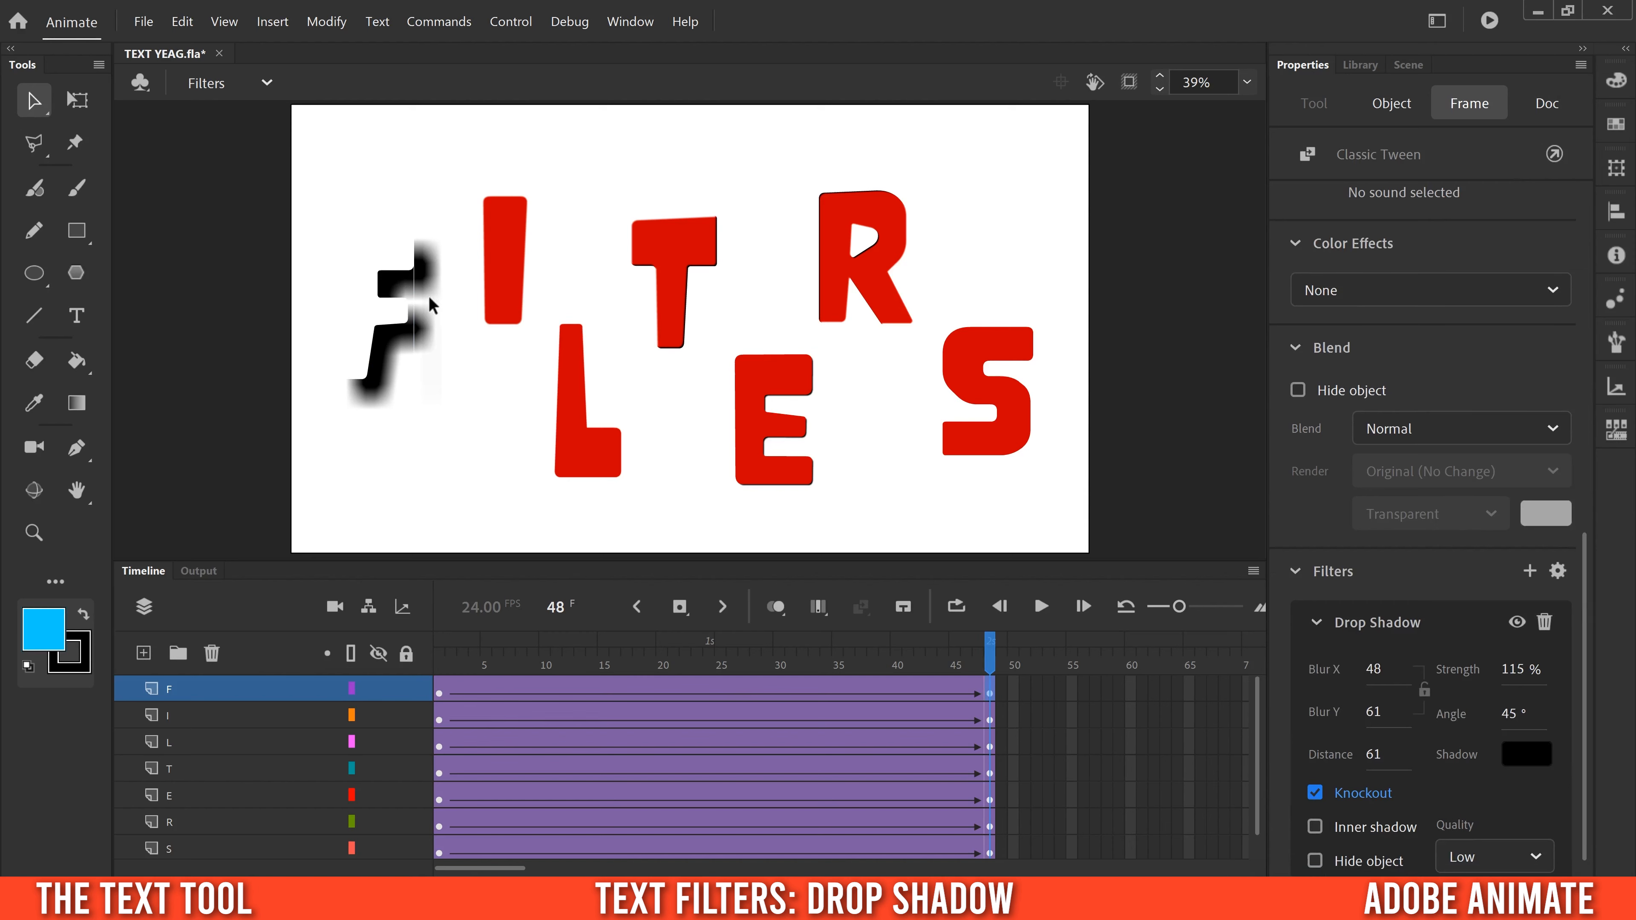
{"action": "left_click", "coordinate": [1315, 793]}
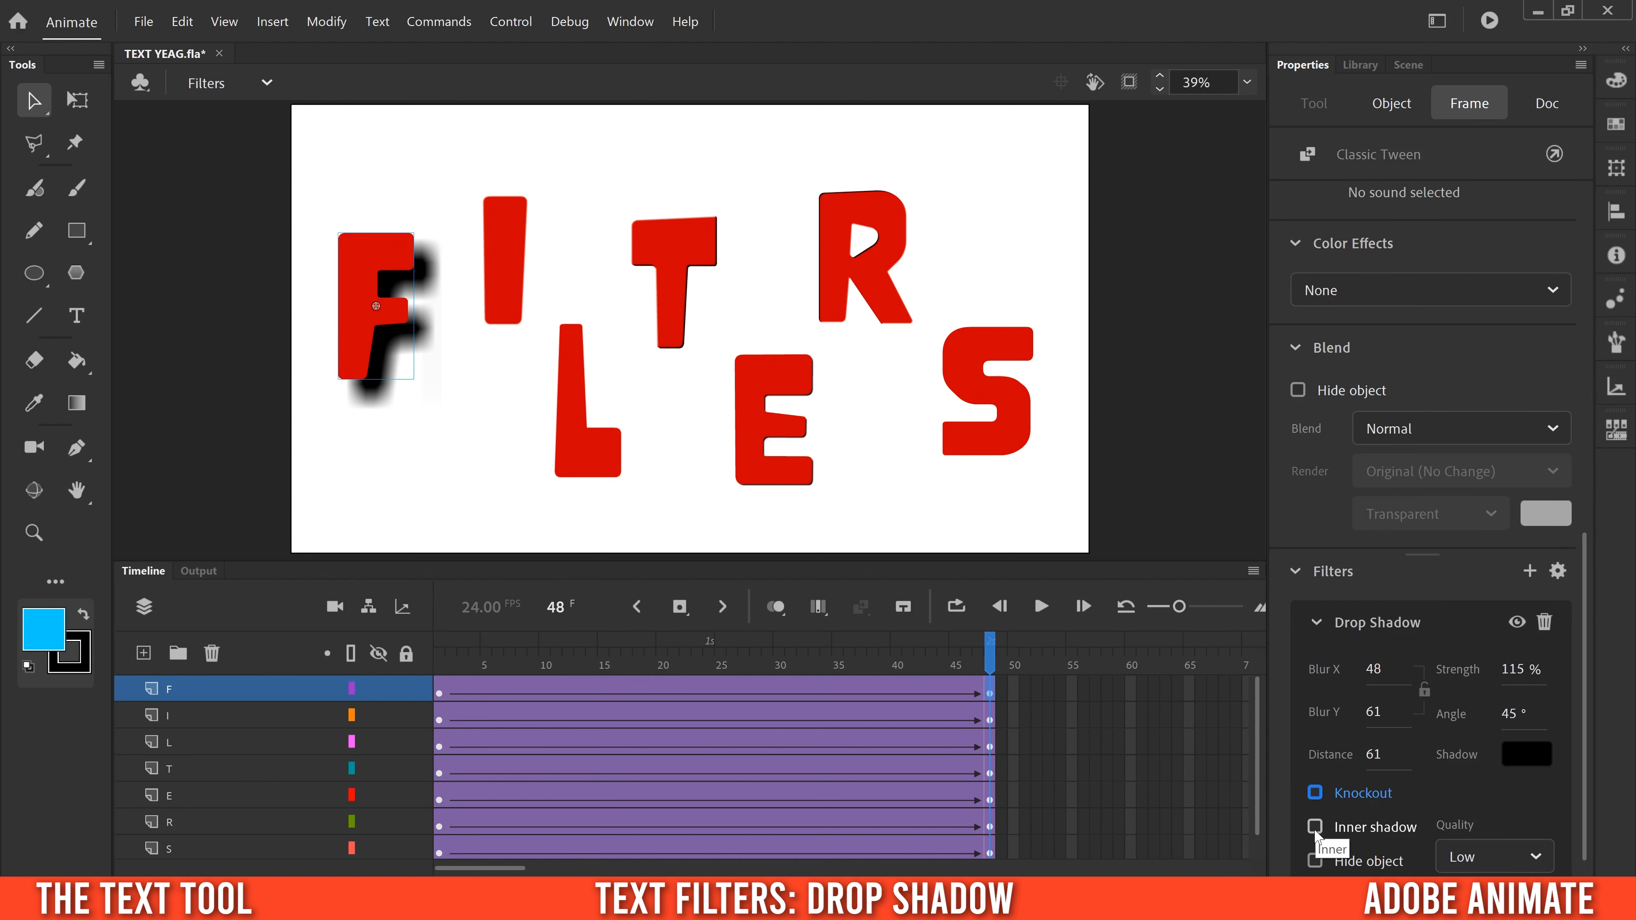
{"action": "left_click", "coordinate": [1315, 827]}
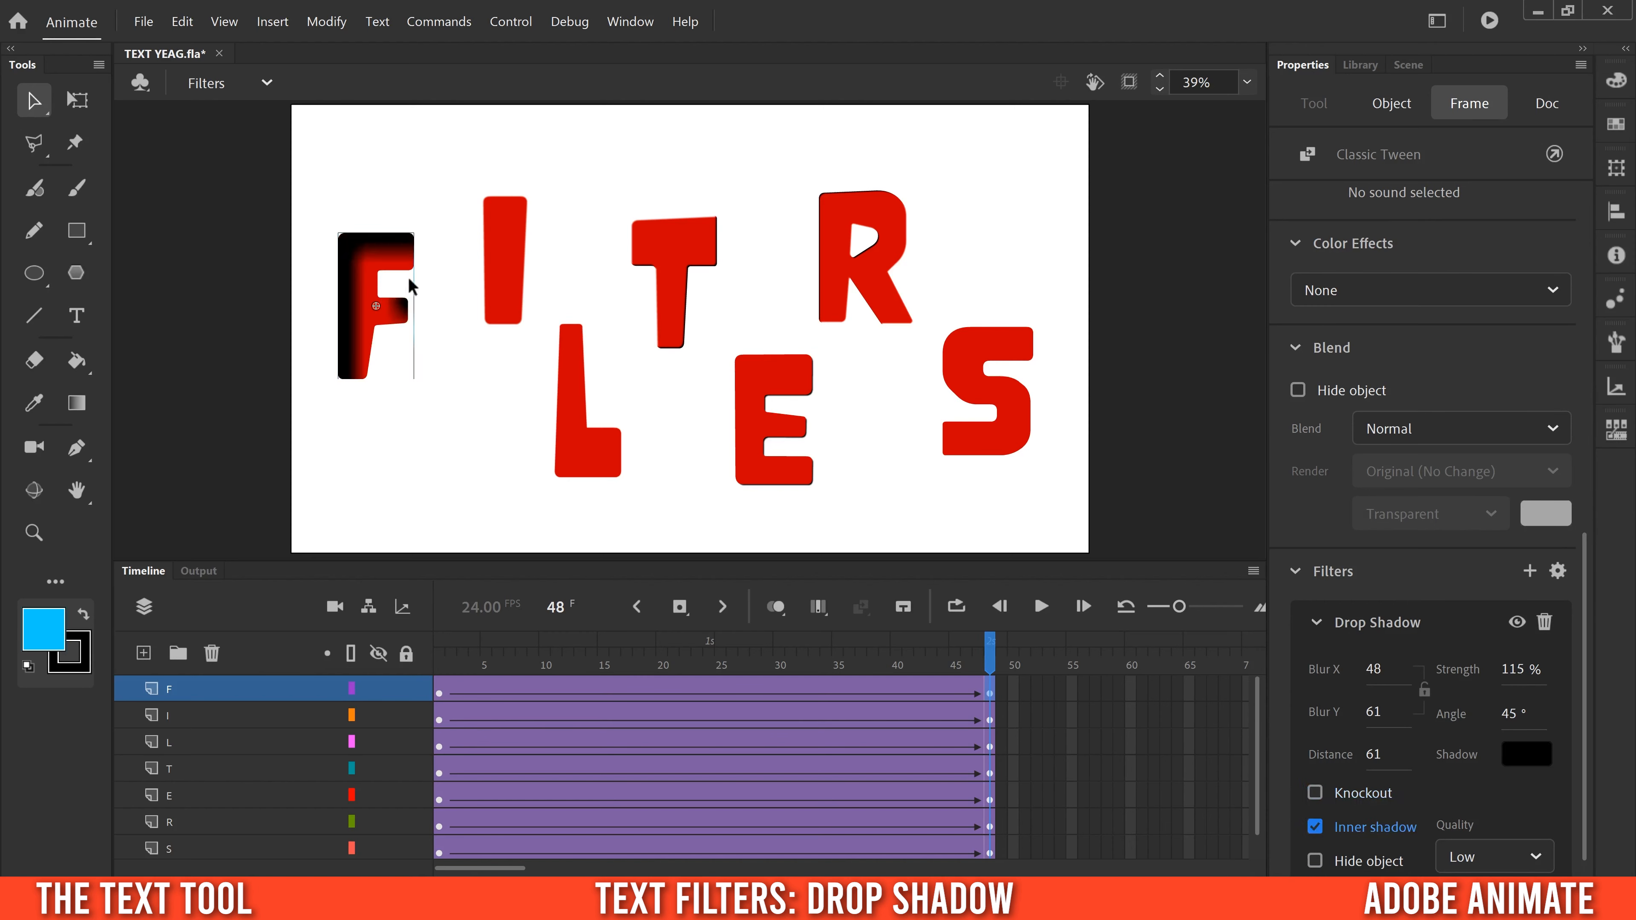
{"action": "left_click", "coordinate": [1315, 827]}
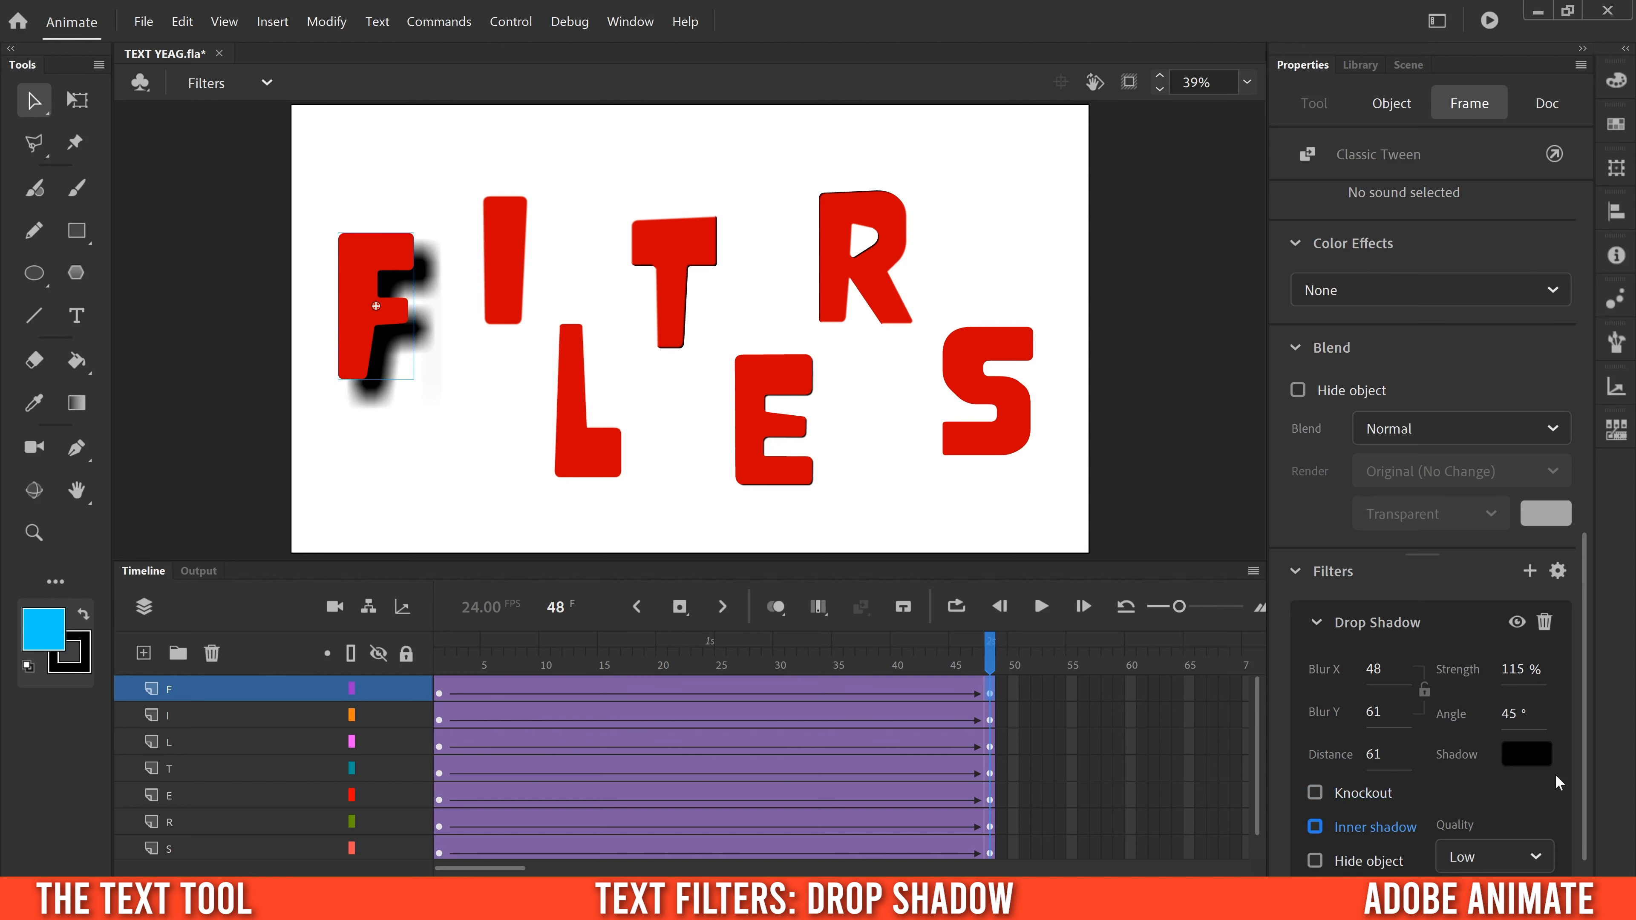
{"action": "scroll", "coordinate": [1583, 802], "scroll_direction": "down", "scroll_amount": 1}
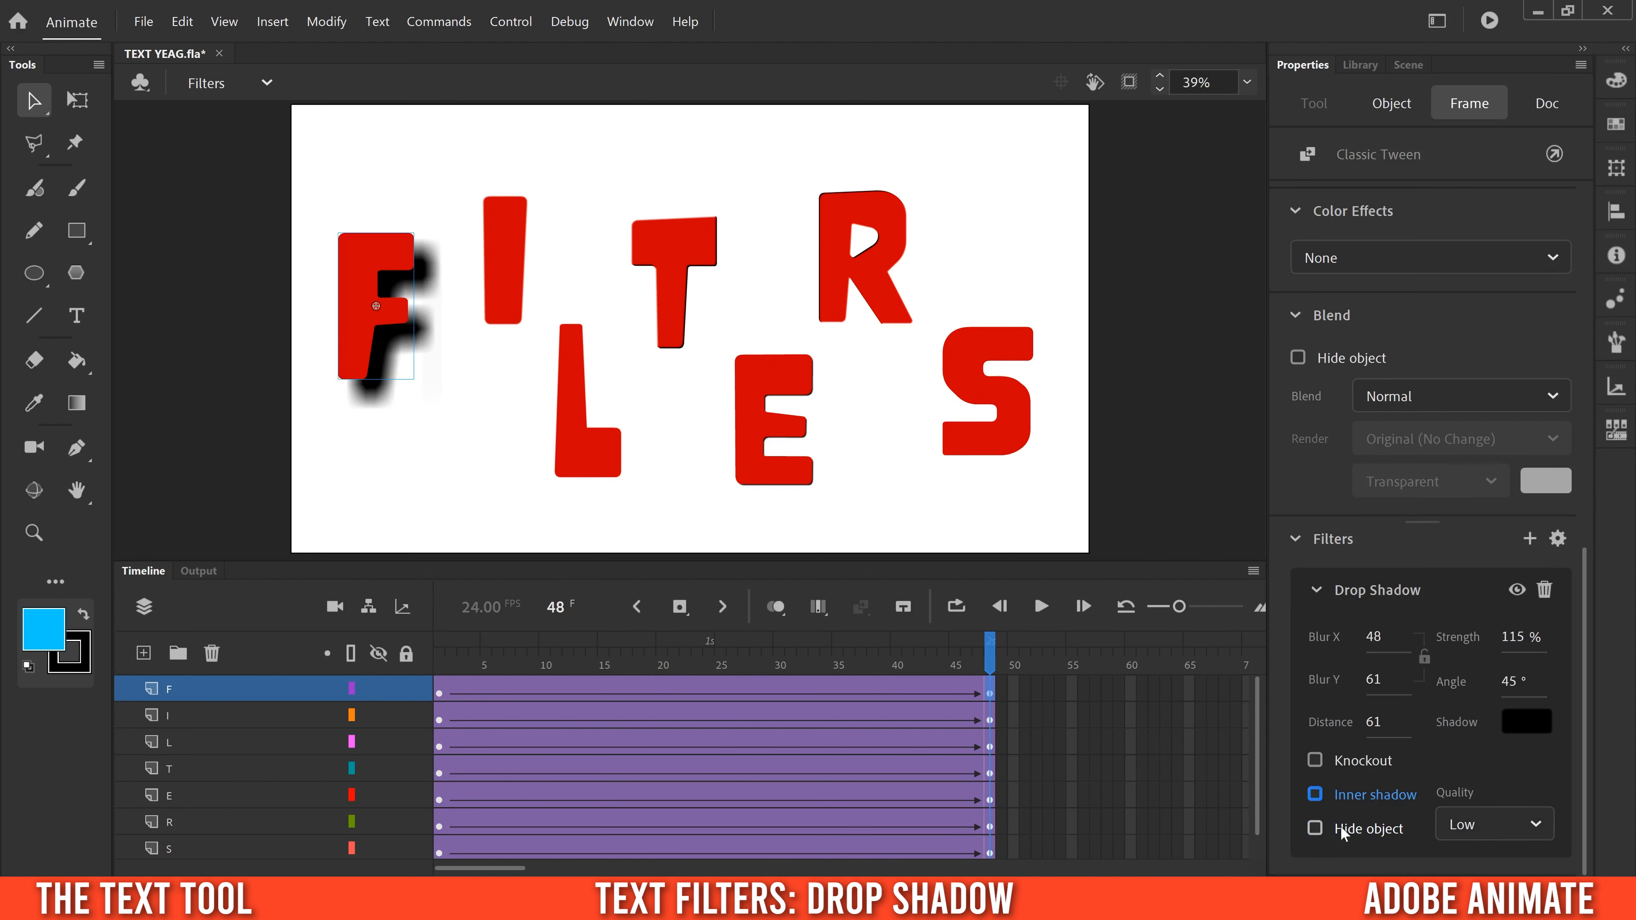
{"action": "left_click", "coordinate": [1315, 827]}
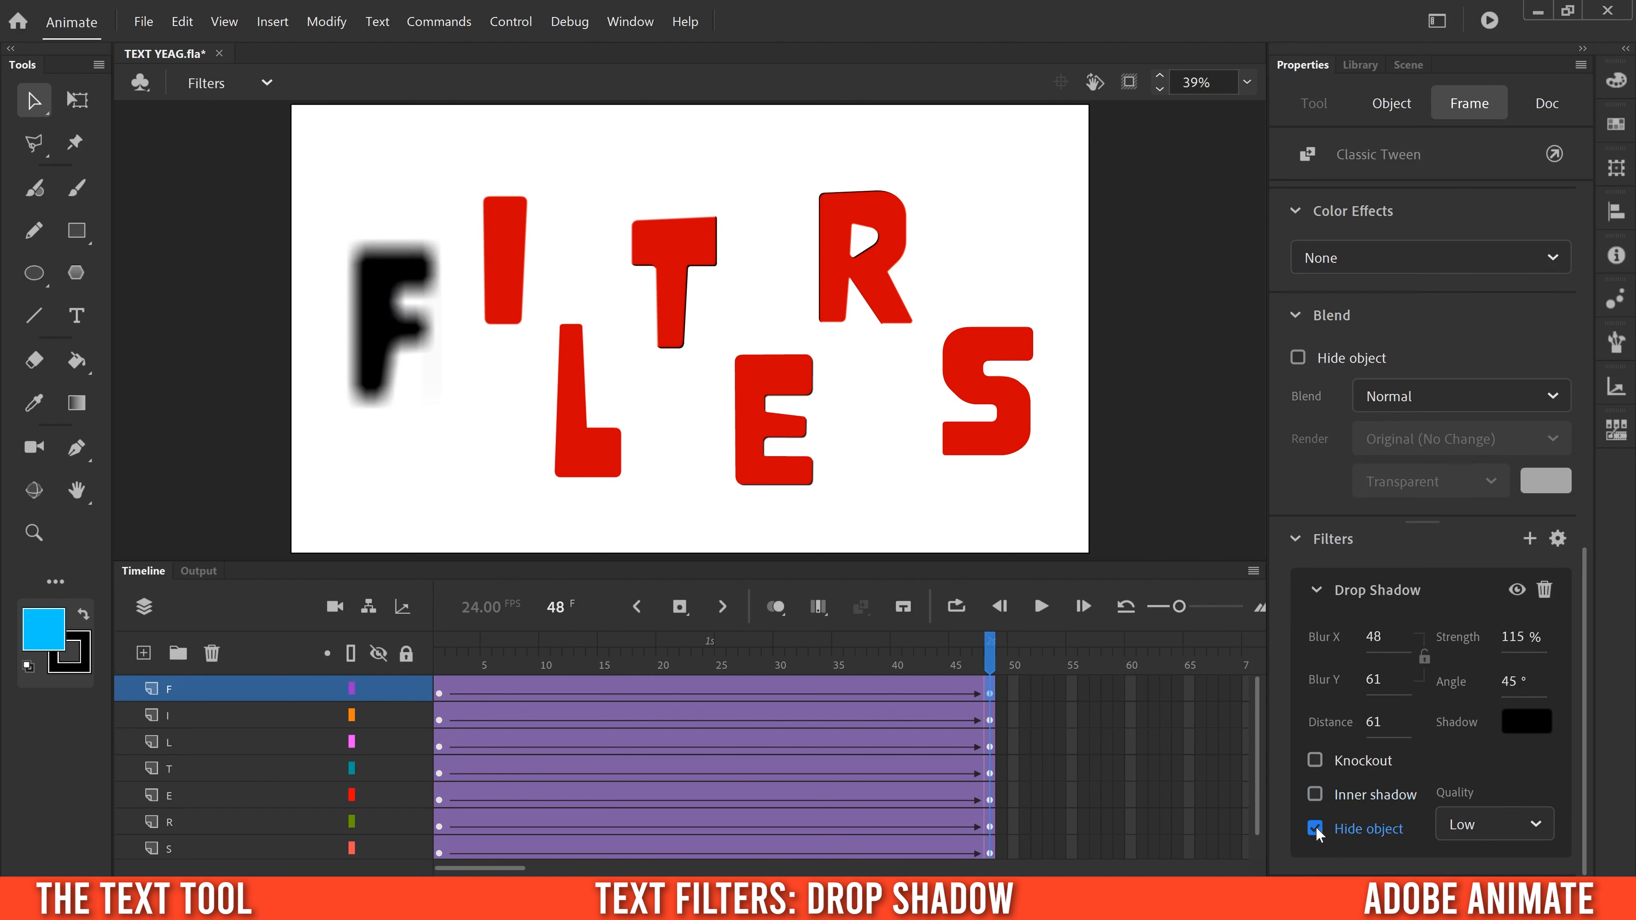
{"action": "left_click", "coordinate": [1316, 827]}
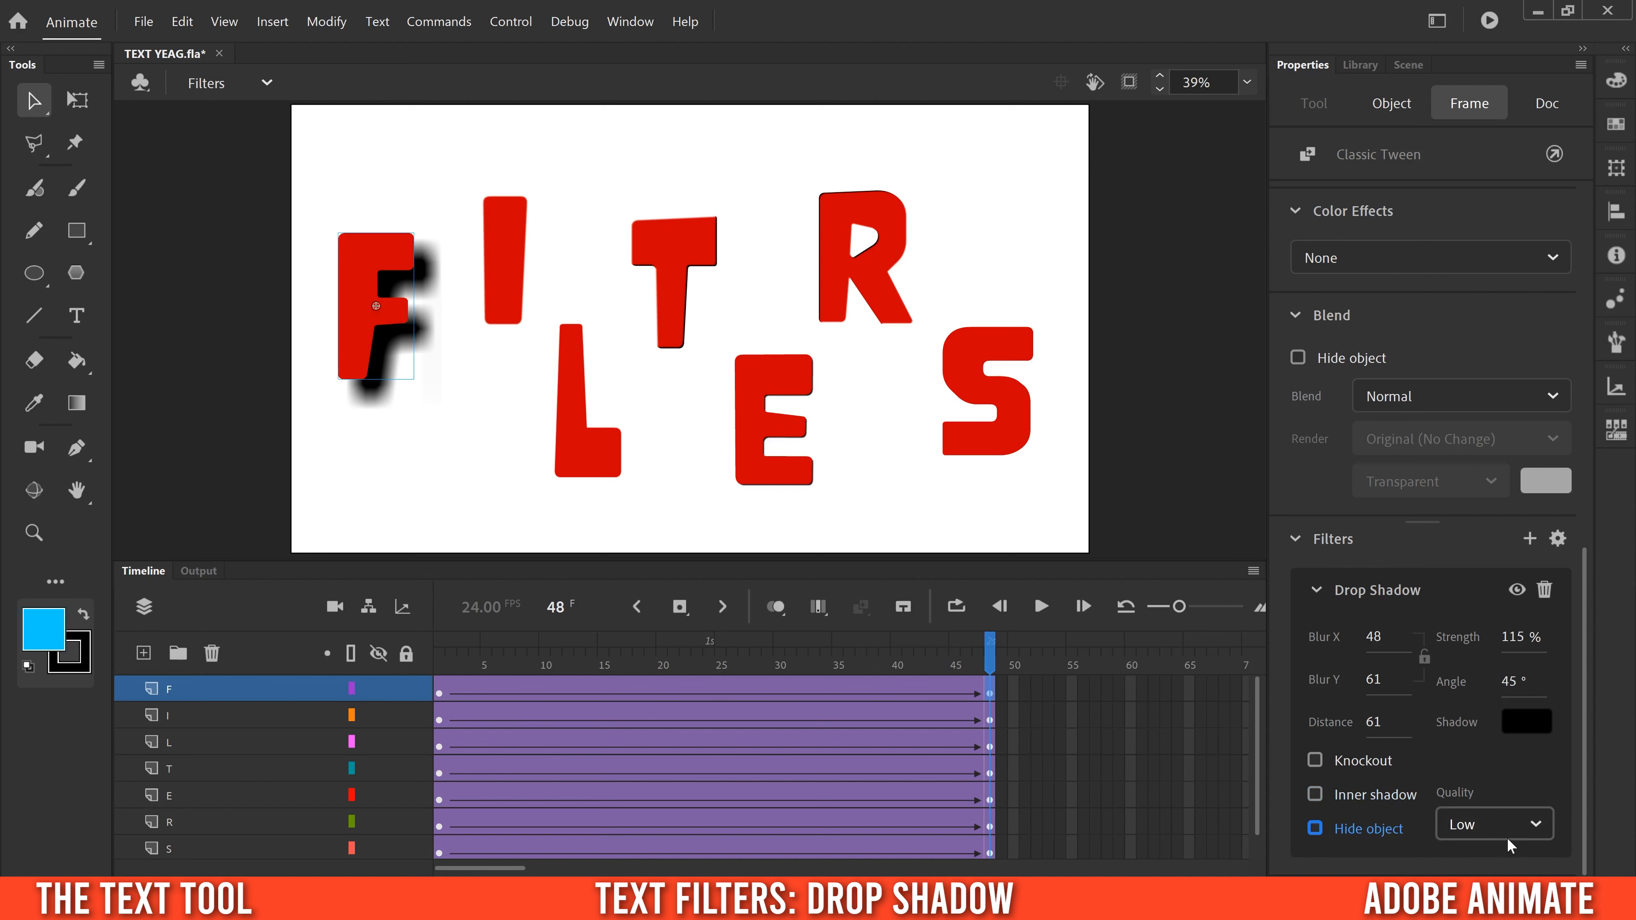
Set the Quality of the F's Drop Shadow at frame 48 to High
{"action": "left_click", "coordinate": [1537, 825]}
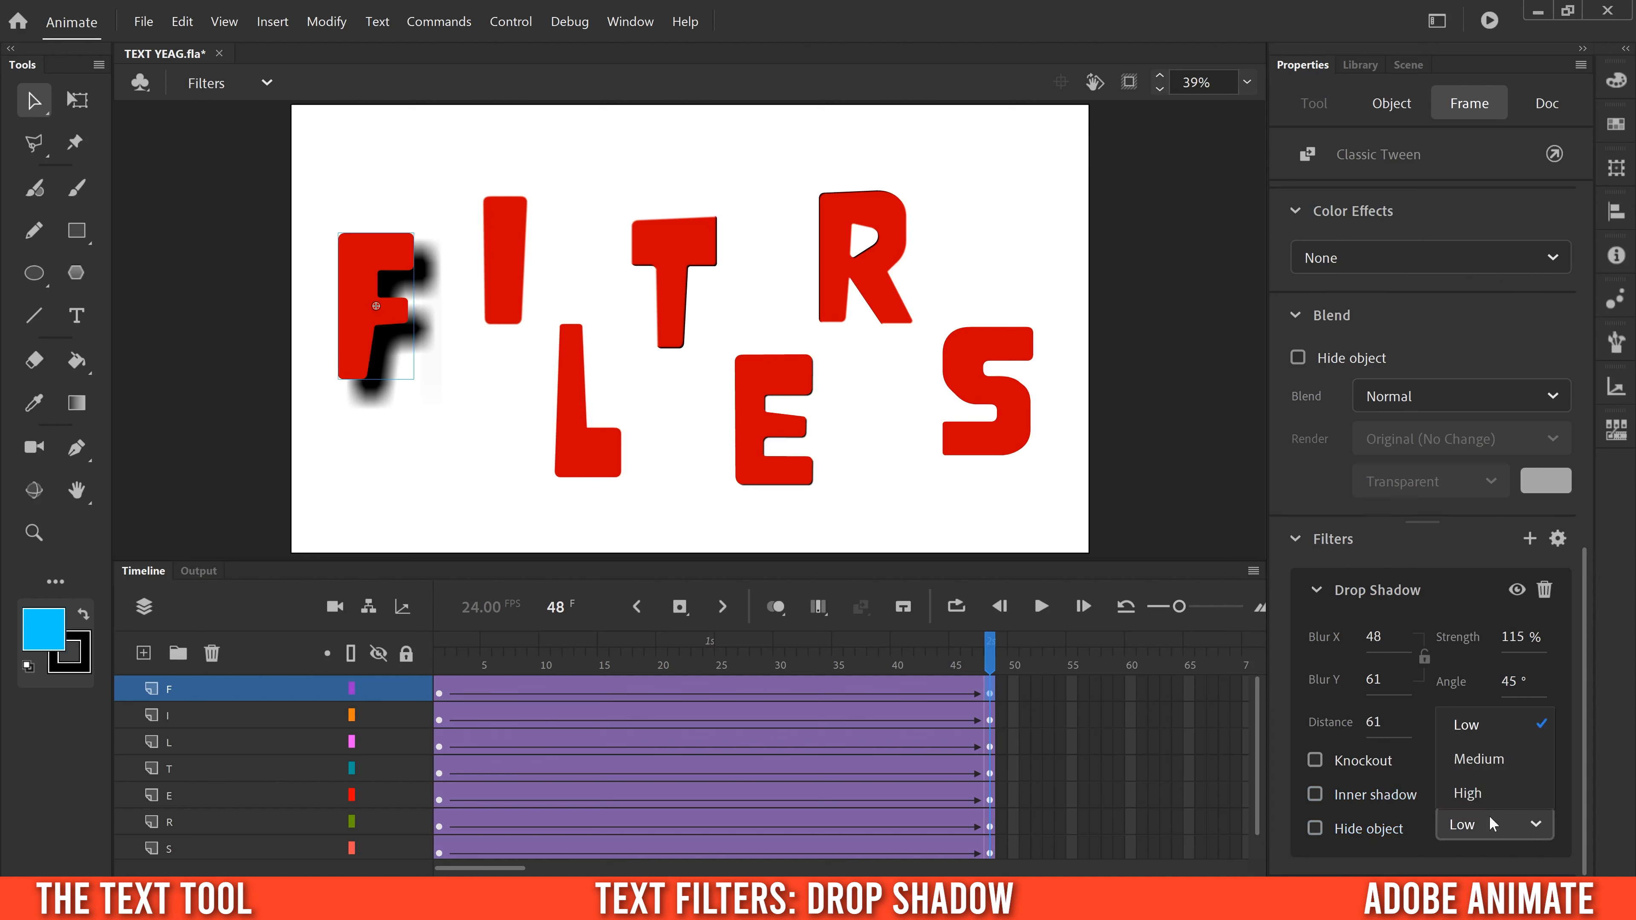
{"action": "left_click", "coordinate": [1472, 793]}
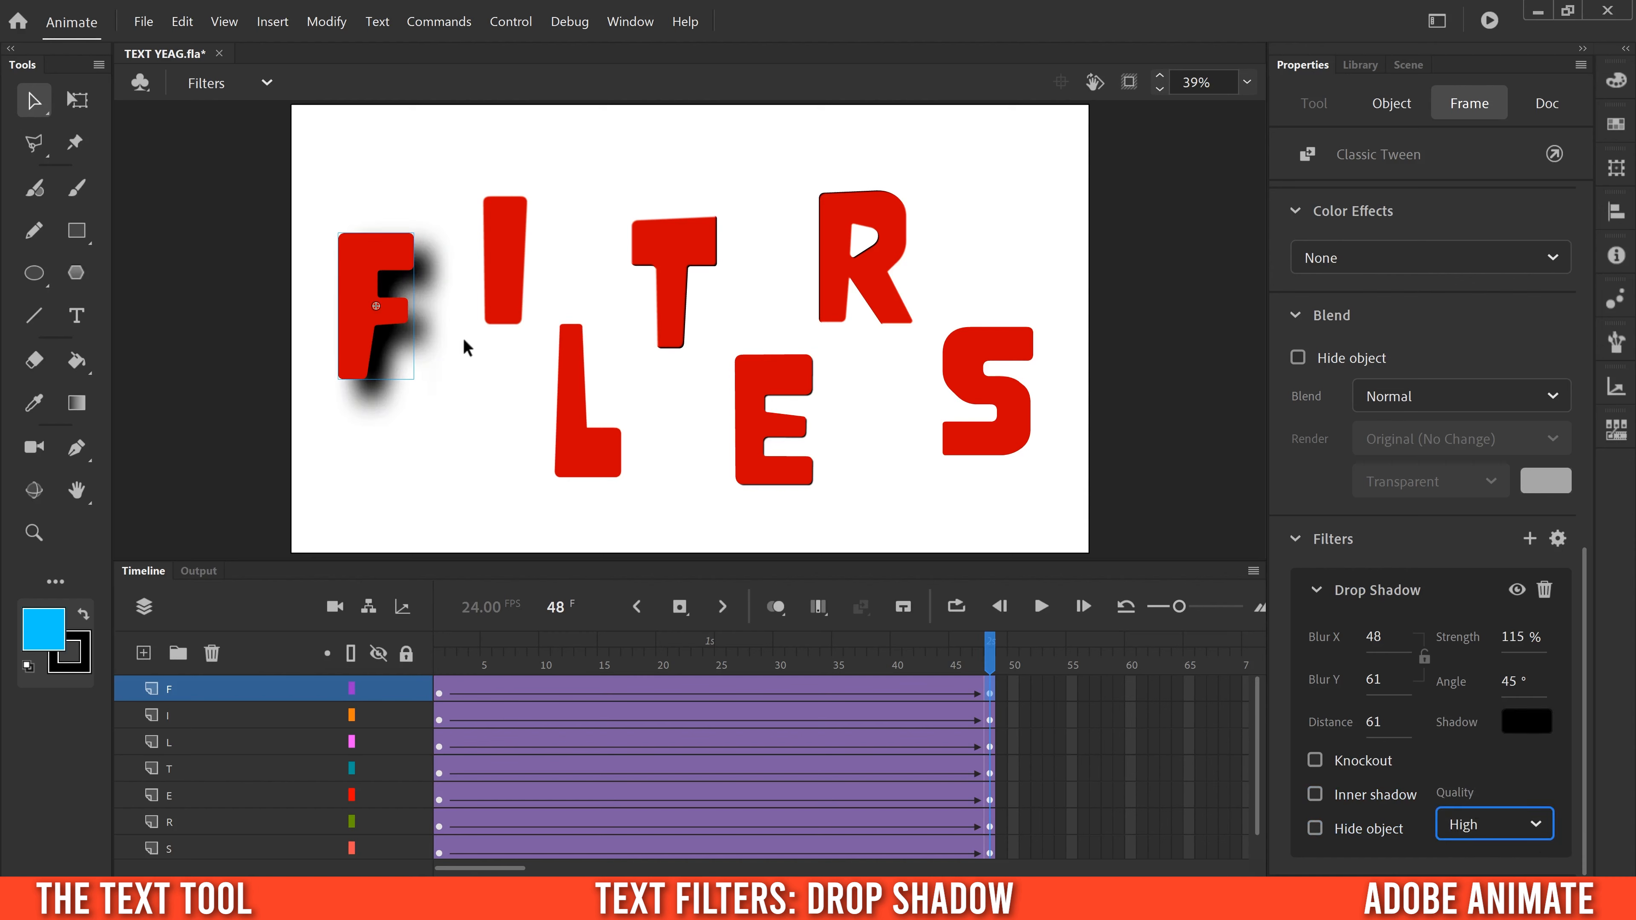
Set the I's Blur at frame 48 to High quality with Blur X 80 and a raised Blur Y, and play the animation
{"action": "left_click_drag", "start_coordinate": [936, 672], "coordinate": [993, 726]}
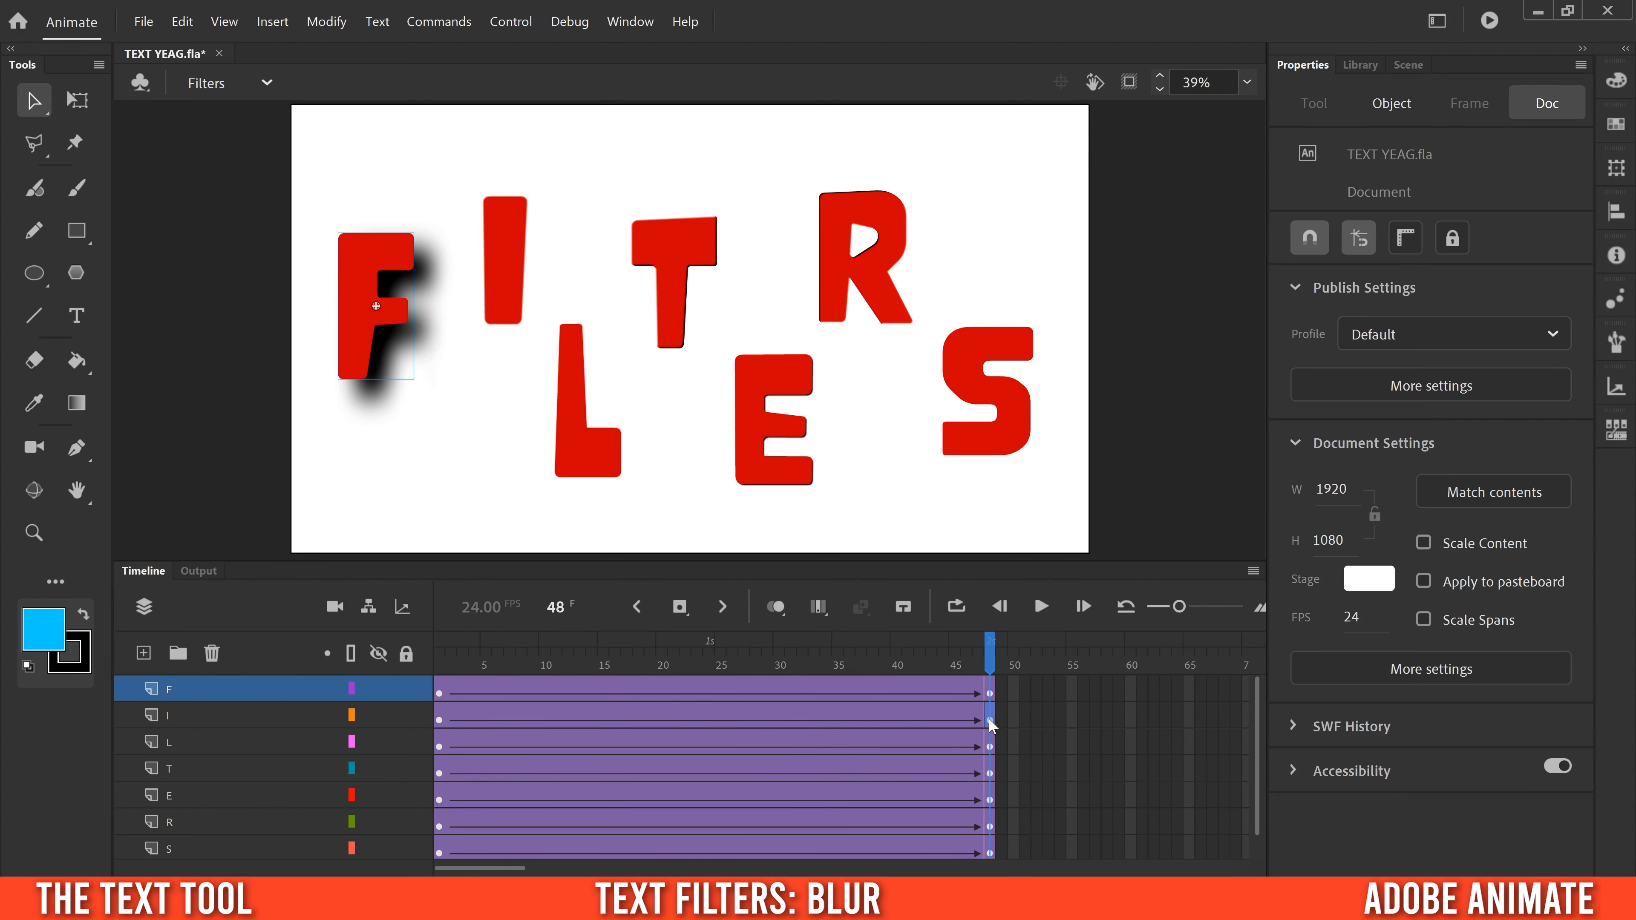
{"action": "left_click", "coordinate": [991, 720]}
{"action": "left_click_drag", "start_coordinate": [1584, 436], "coordinate": [1574, 839]}
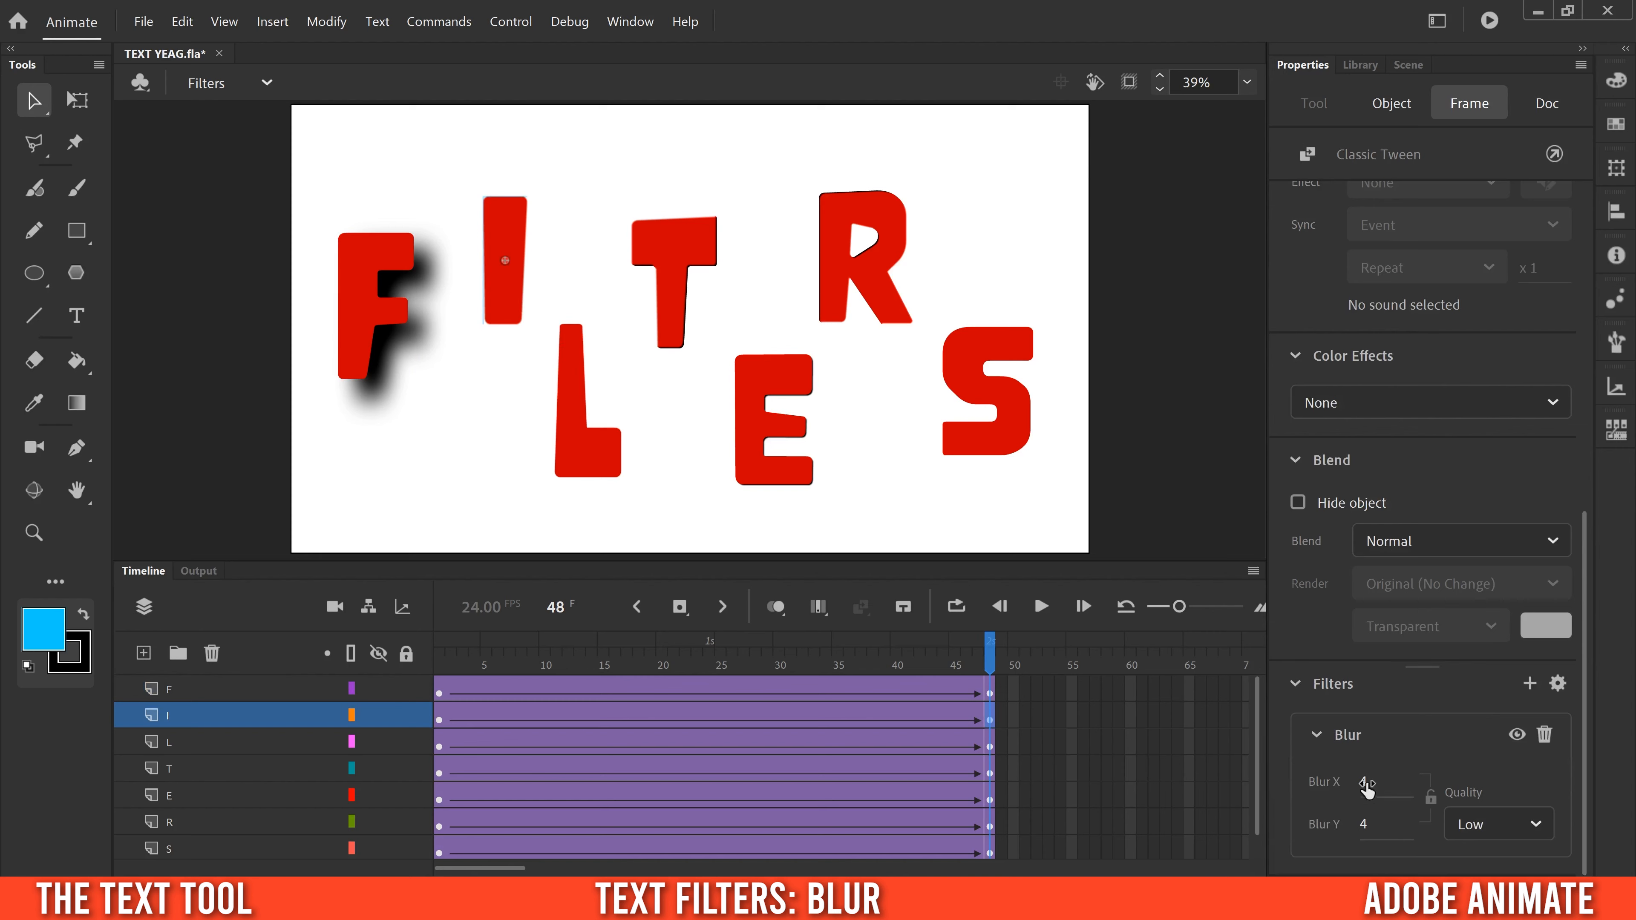
{"action": "left_click", "coordinate": [1536, 826]}
{"action": "left_click", "coordinate": [1484, 798]}
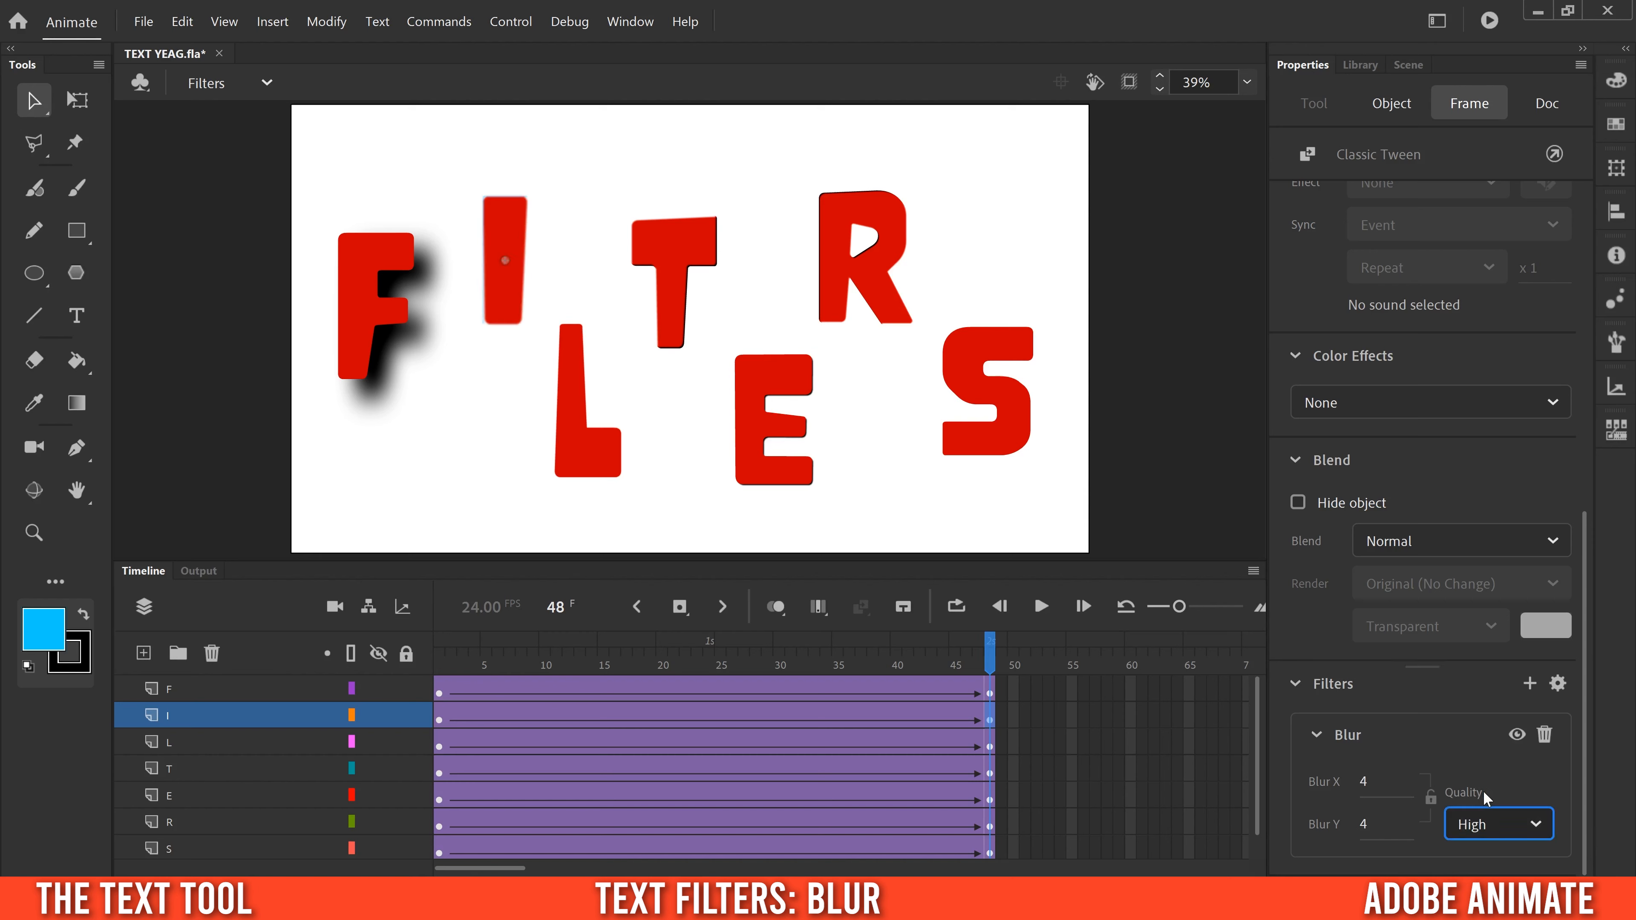
{"action": "left_click", "coordinate": [1366, 785]}
{"action": "left_click_drag", "start_coordinate": [1369, 782], "coordinate": [1420, 779]}
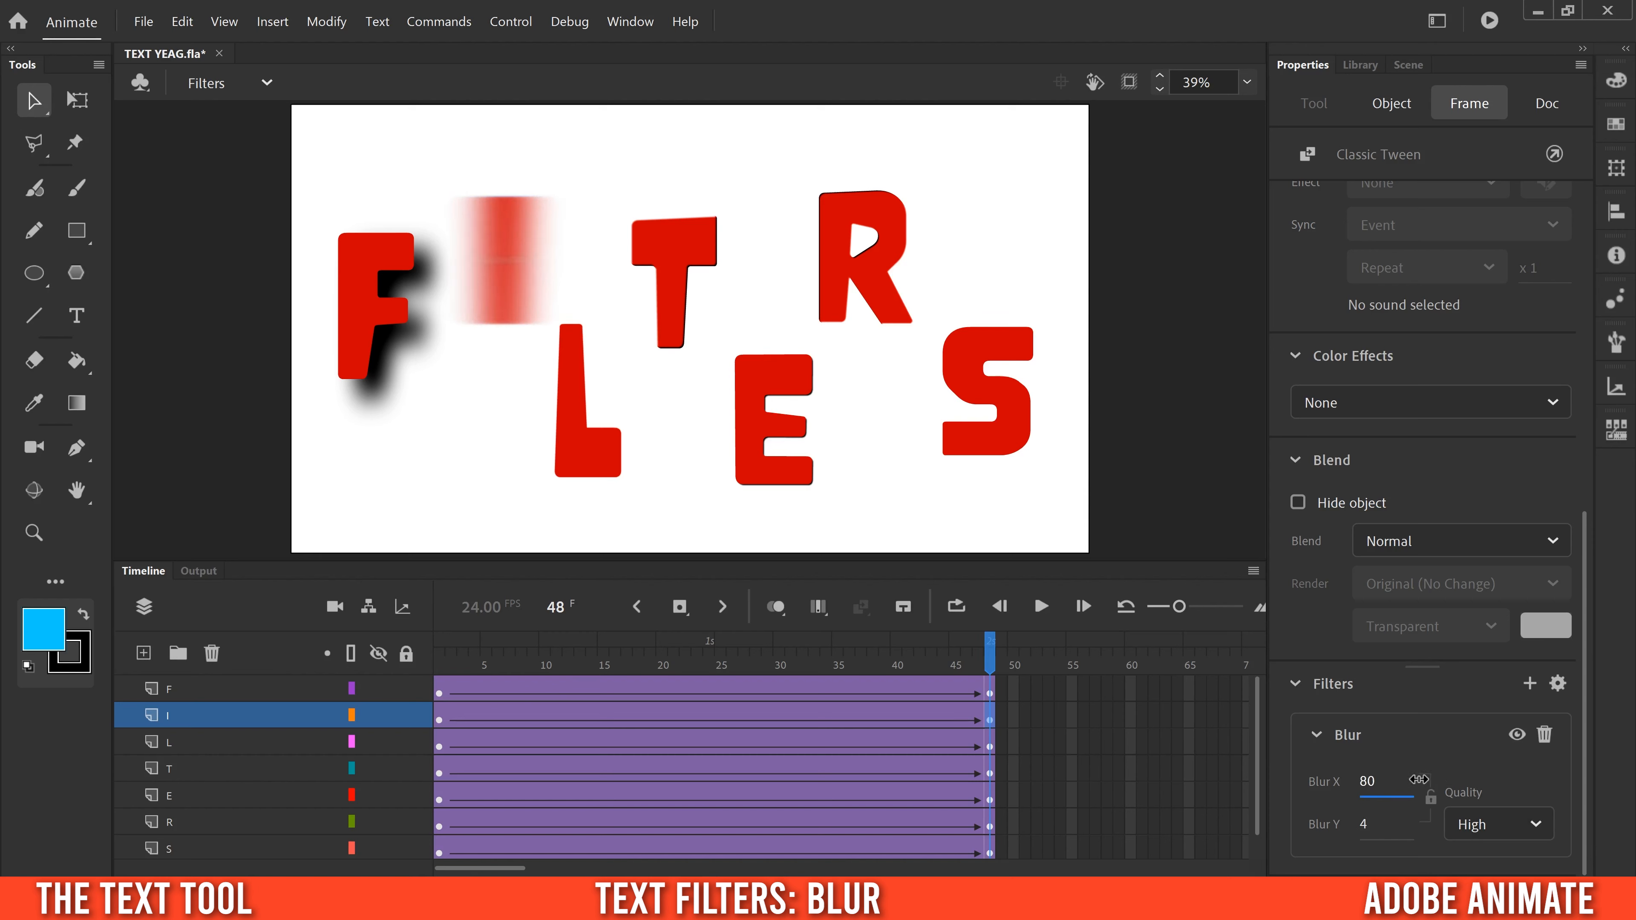
{"action": "left_click_drag", "start_coordinate": [1364, 826], "coordinate": [1435, 821]}
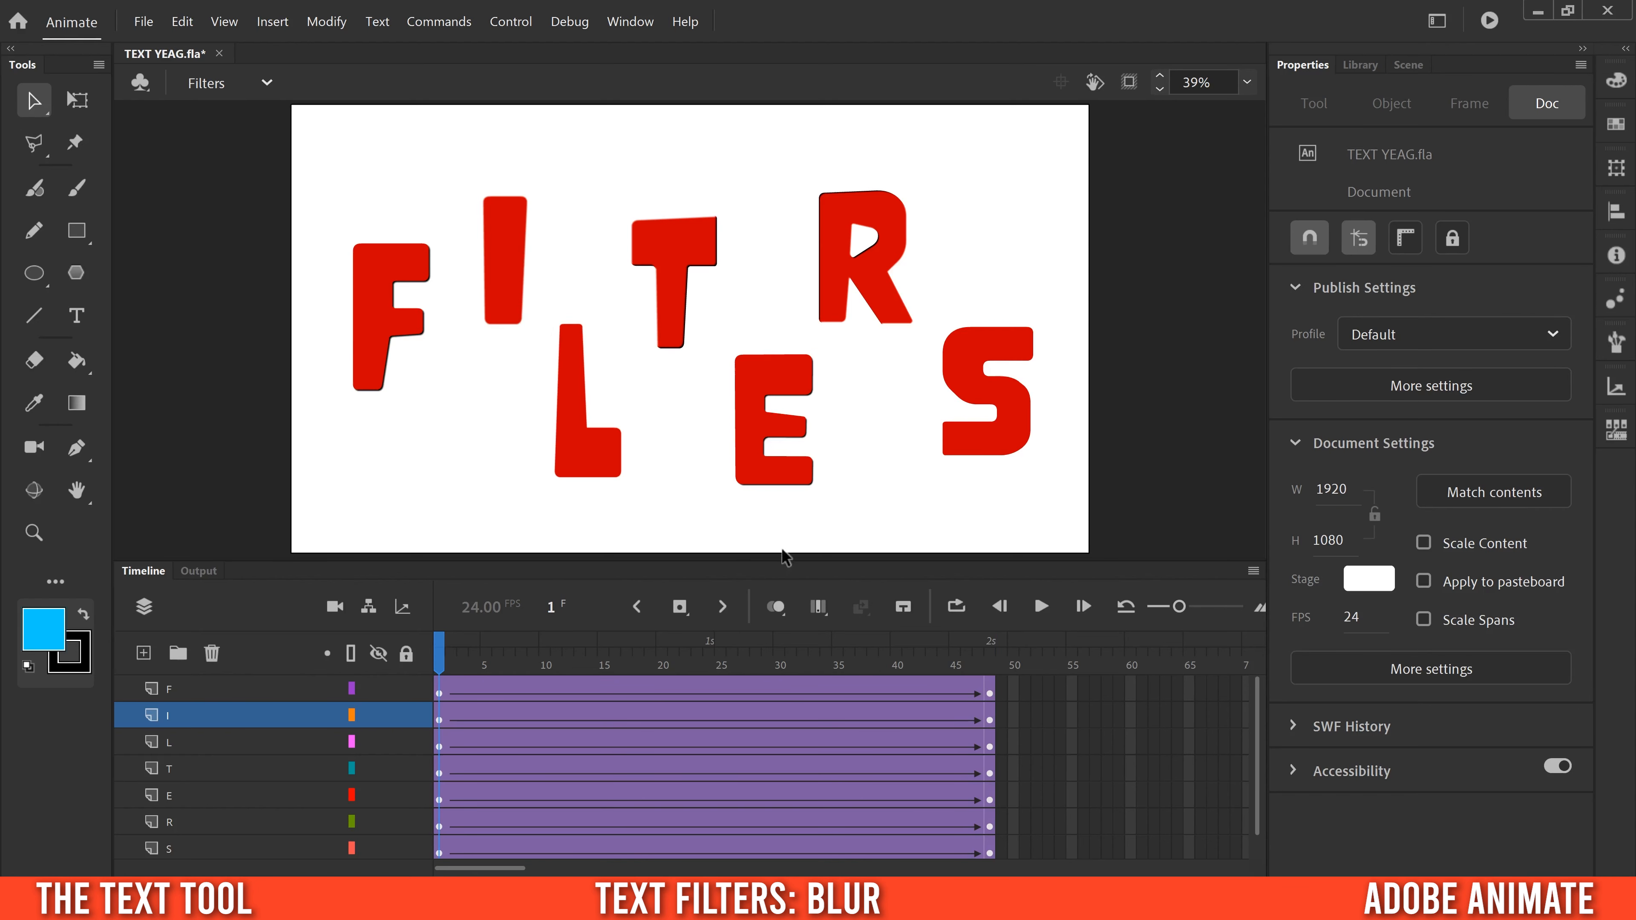
{"action": "left_click", "coordinate": [1042, 607]}
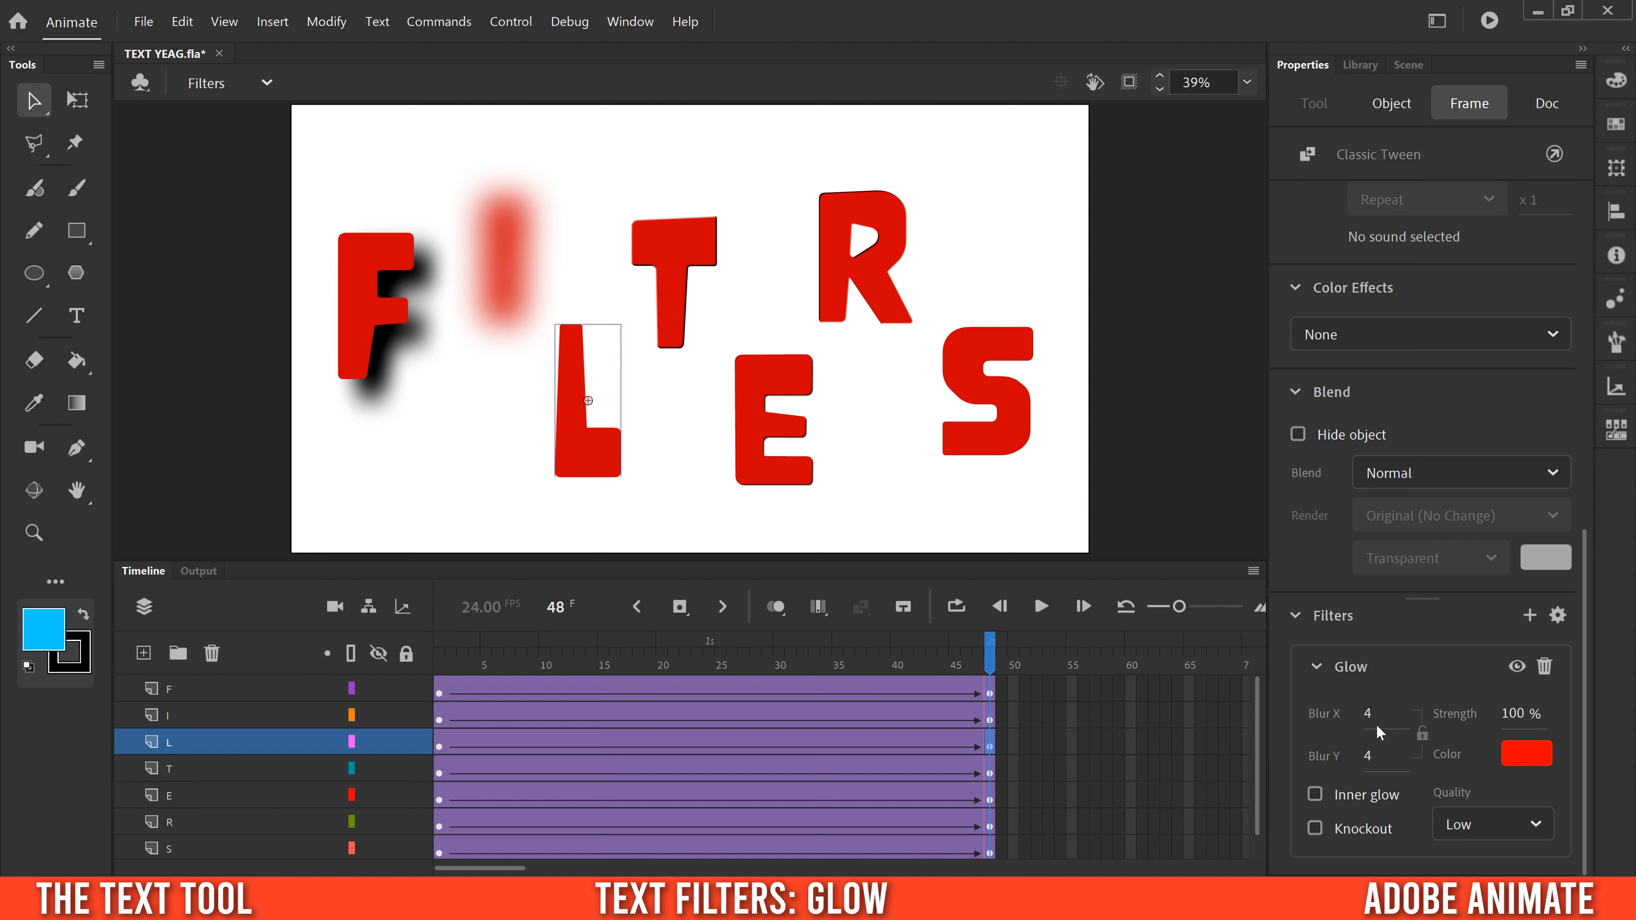
Set the L's Glow at frame 48 to Blur X 22, Blur Y 49, Strength 142% and a yellow color
{"action": "left_click_drag", "start_coordinate": [1369, 713], "coordinate": [1421, 755]}
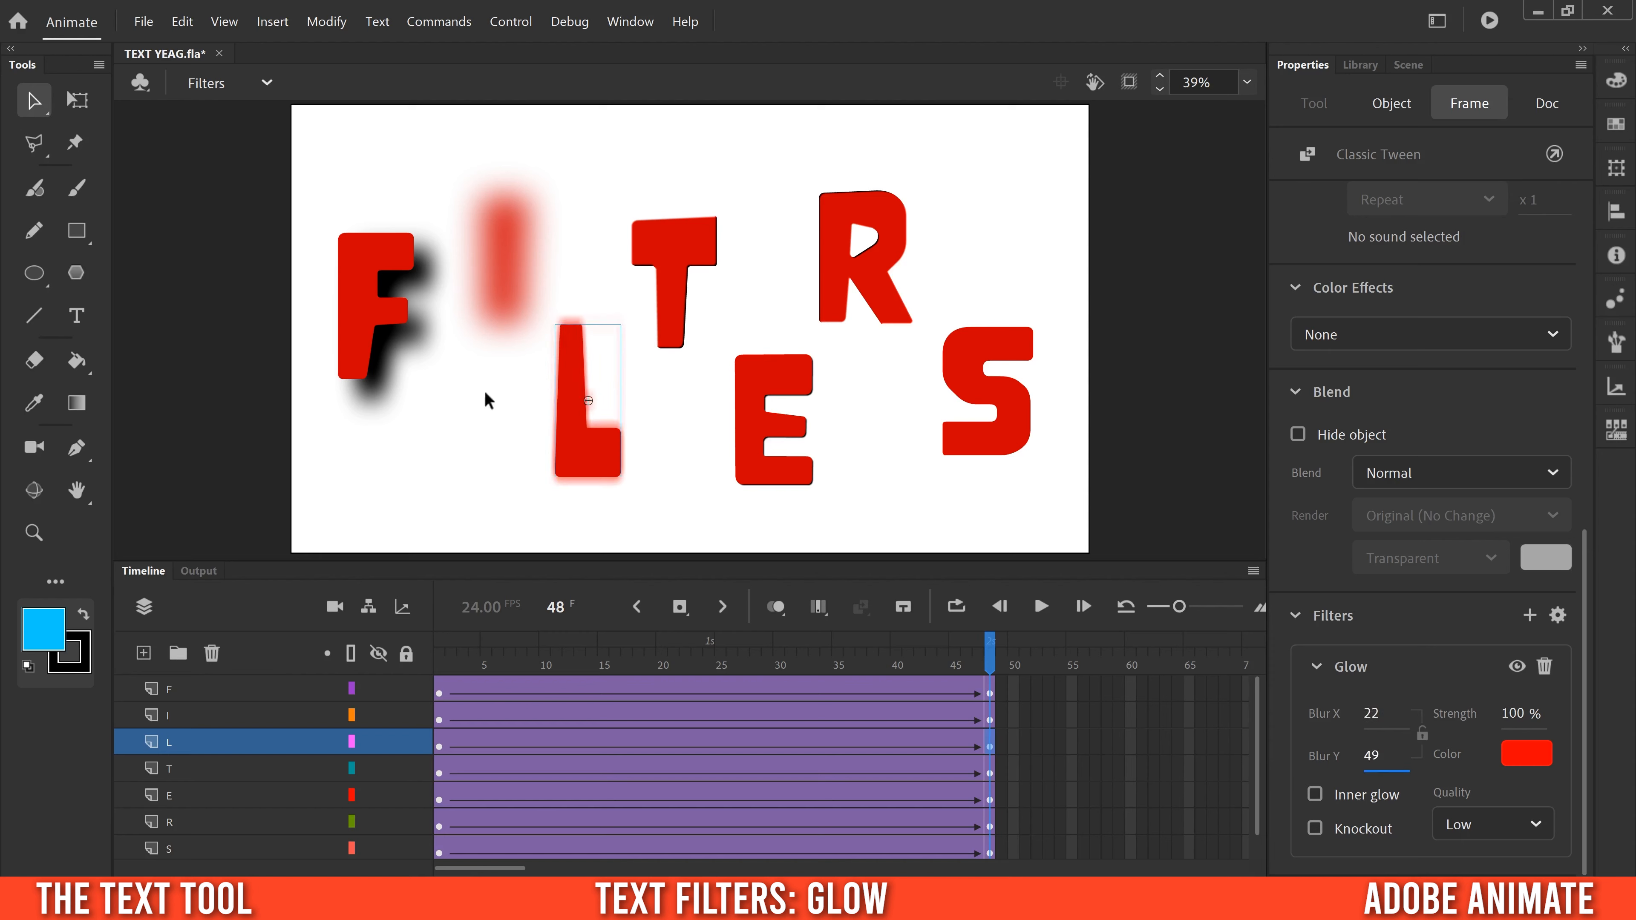
{"action": "left_click_drag", "start_coordinate": [1521, 713], "coordinate": [1570, 715]}
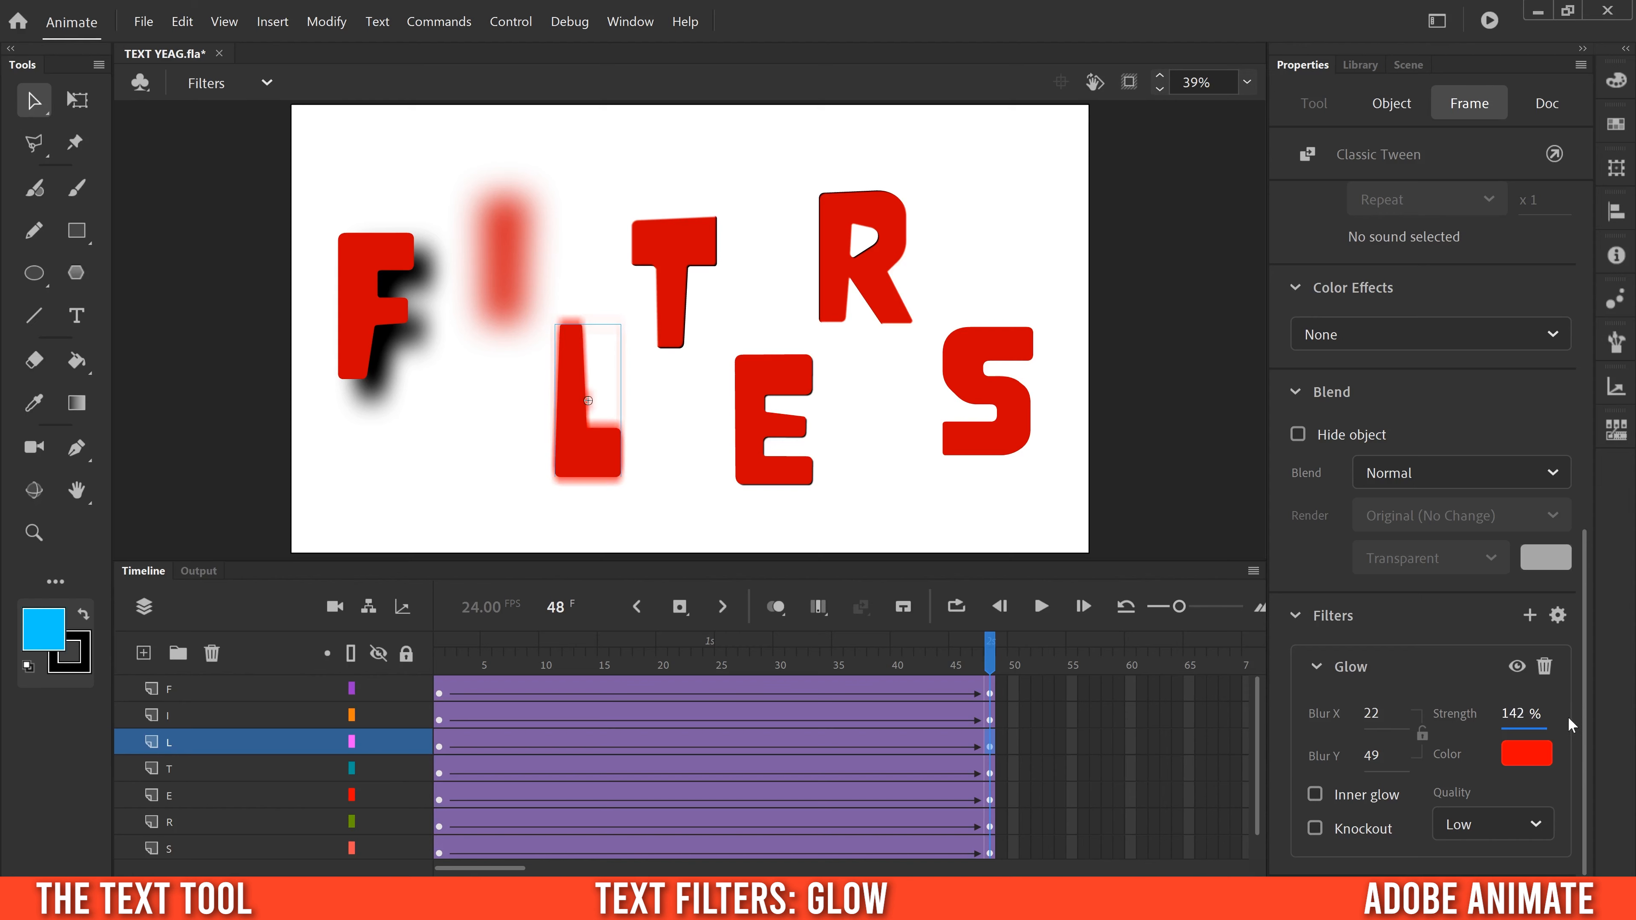
{"action": "left_click", "coordinate": [1522, 758]}
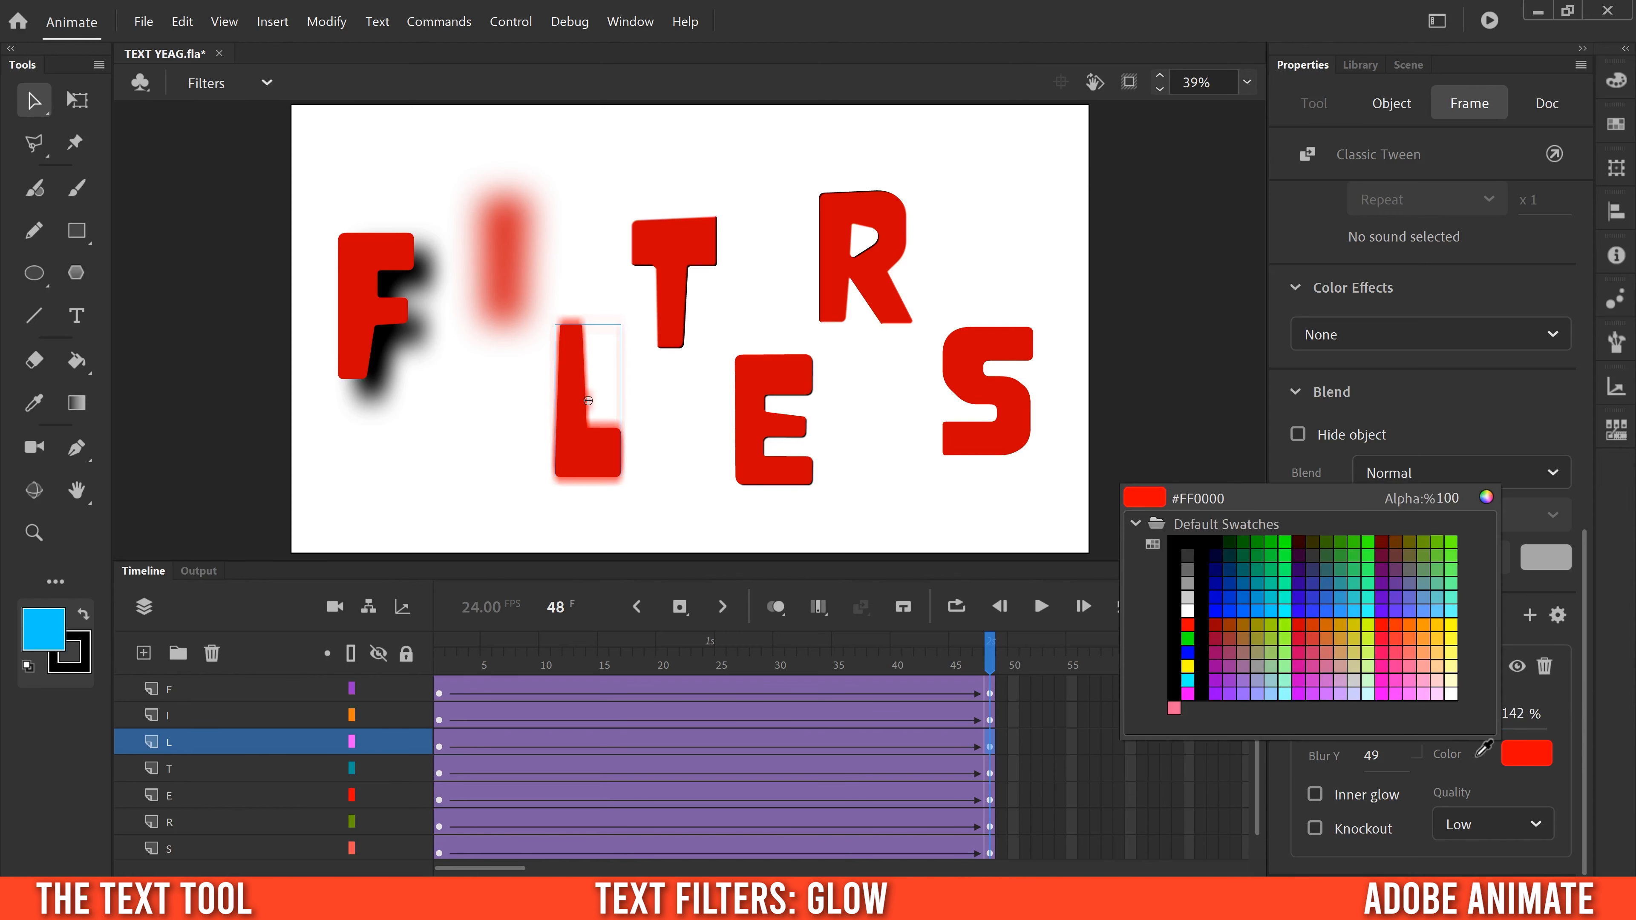
{"action": "left_click", "coordinate": [1453, 638]}
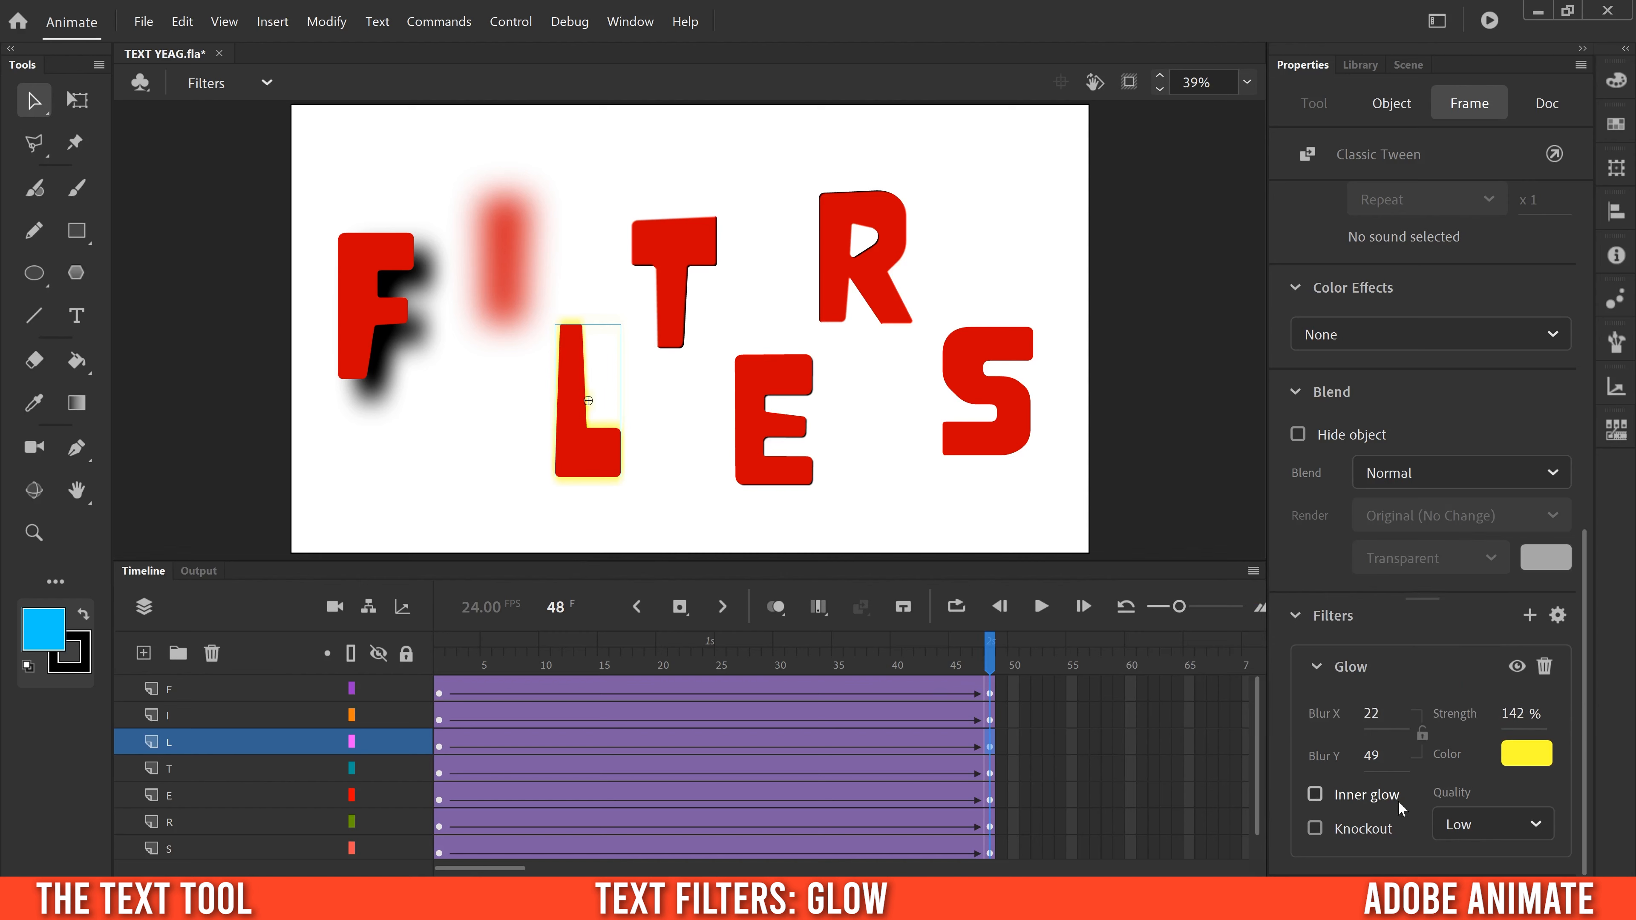
Try Inner glow and Knockout on the L's Glow, leaving both off, and set its Quality to High
{"action": "left_click", "coordinate": [1315, 794]}
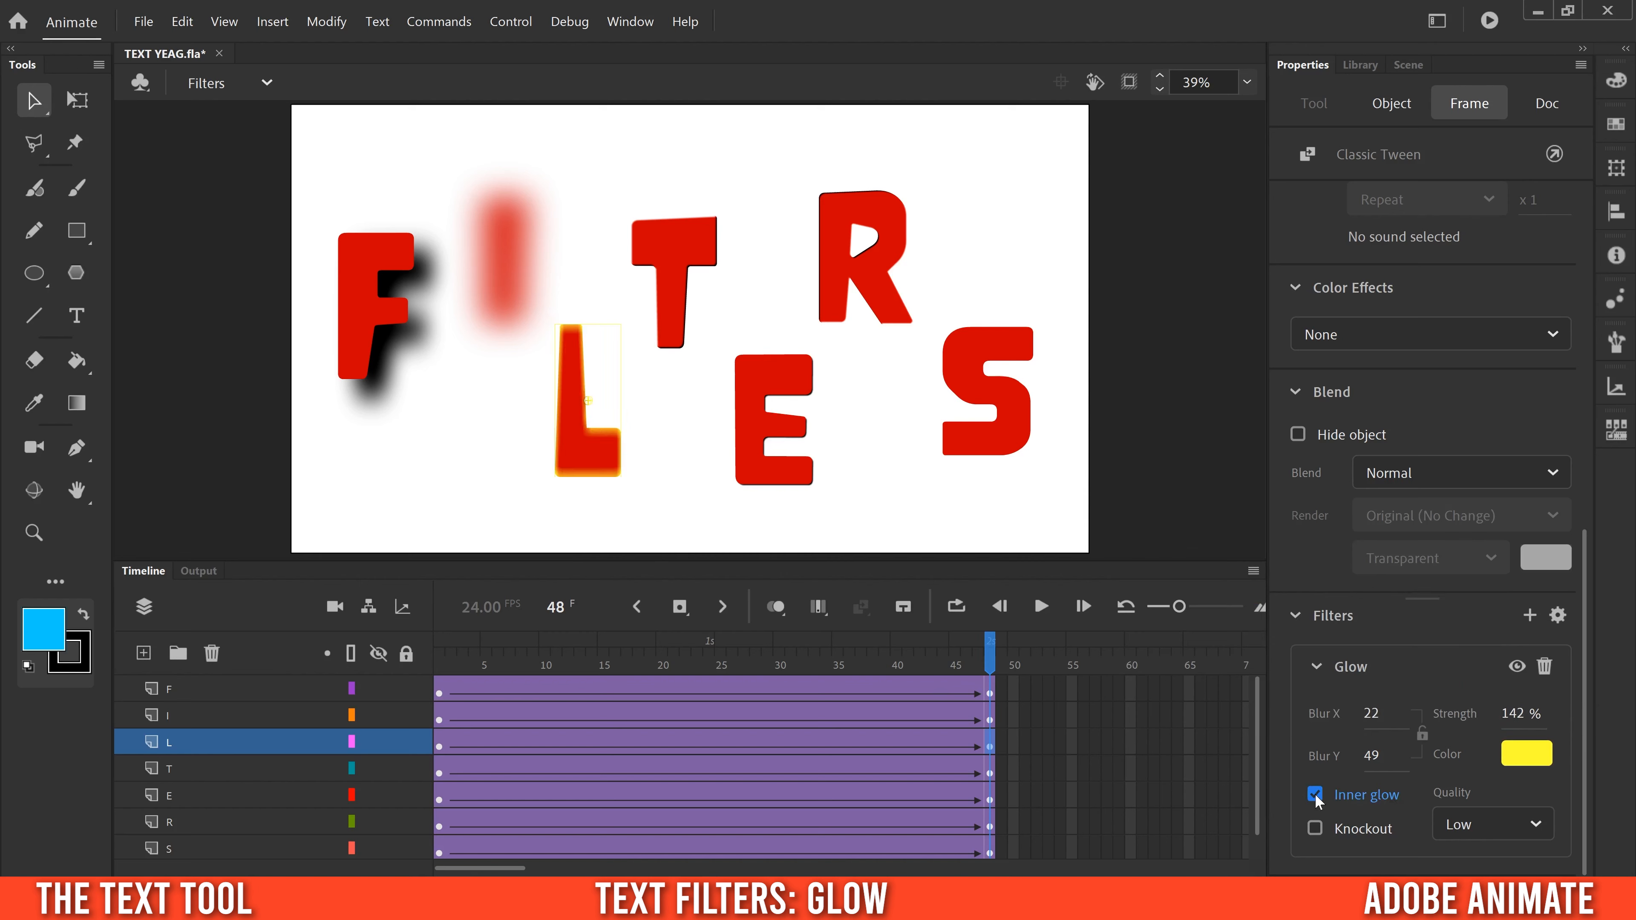
{"action": "left_click", "coordinate": [1316, 829]}
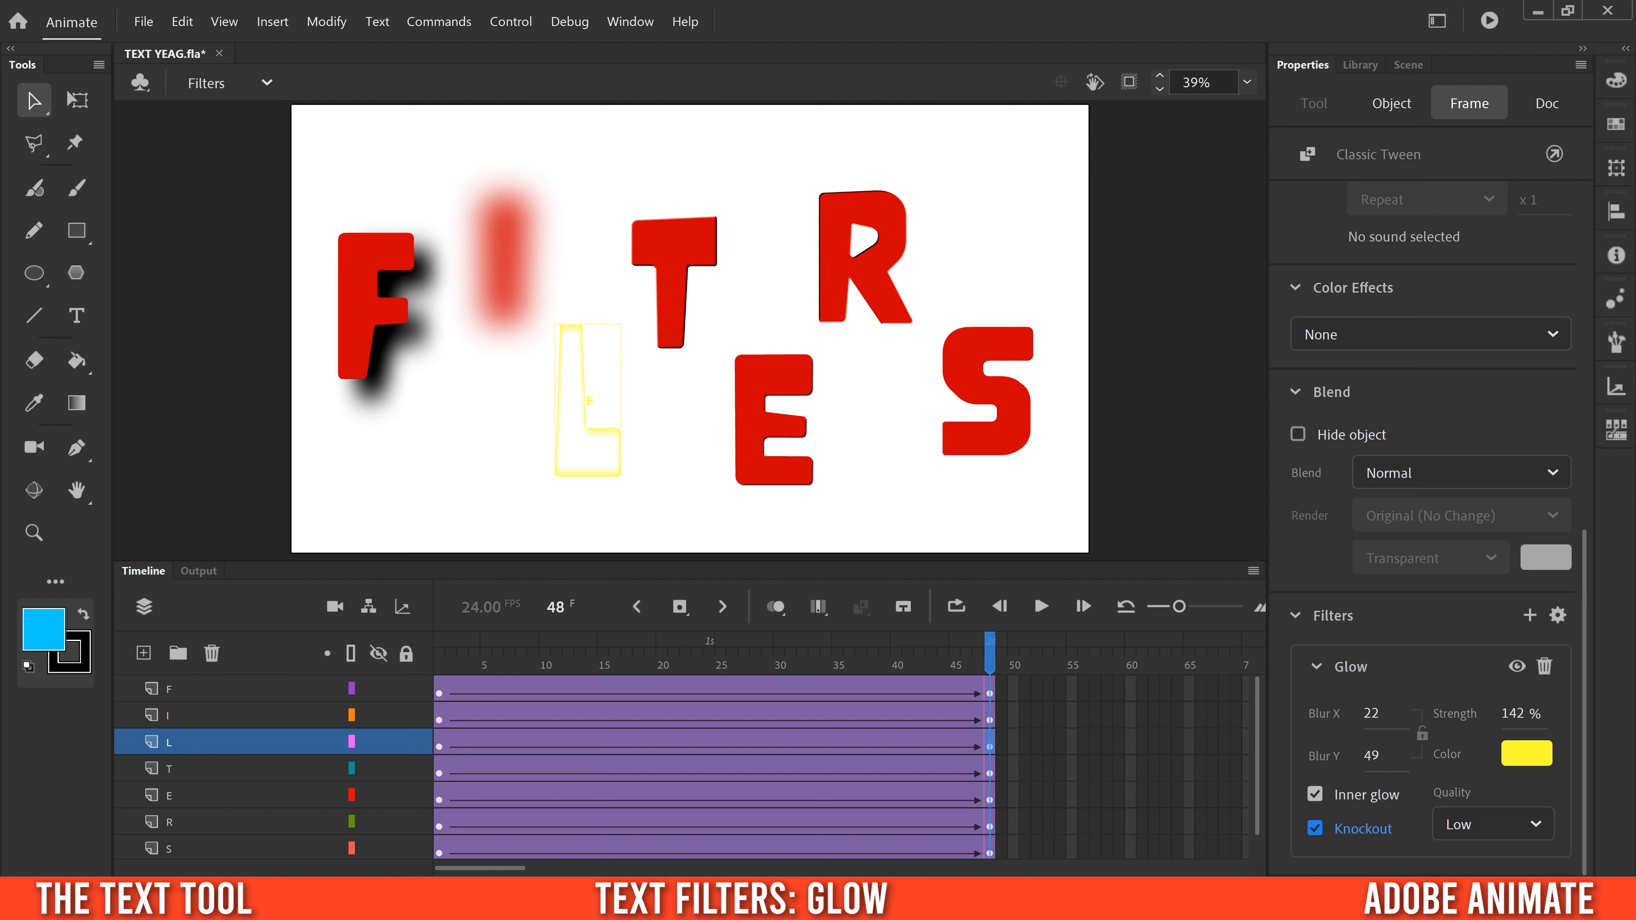
{"action": "left_click", "coordinate": [1316, 829]}
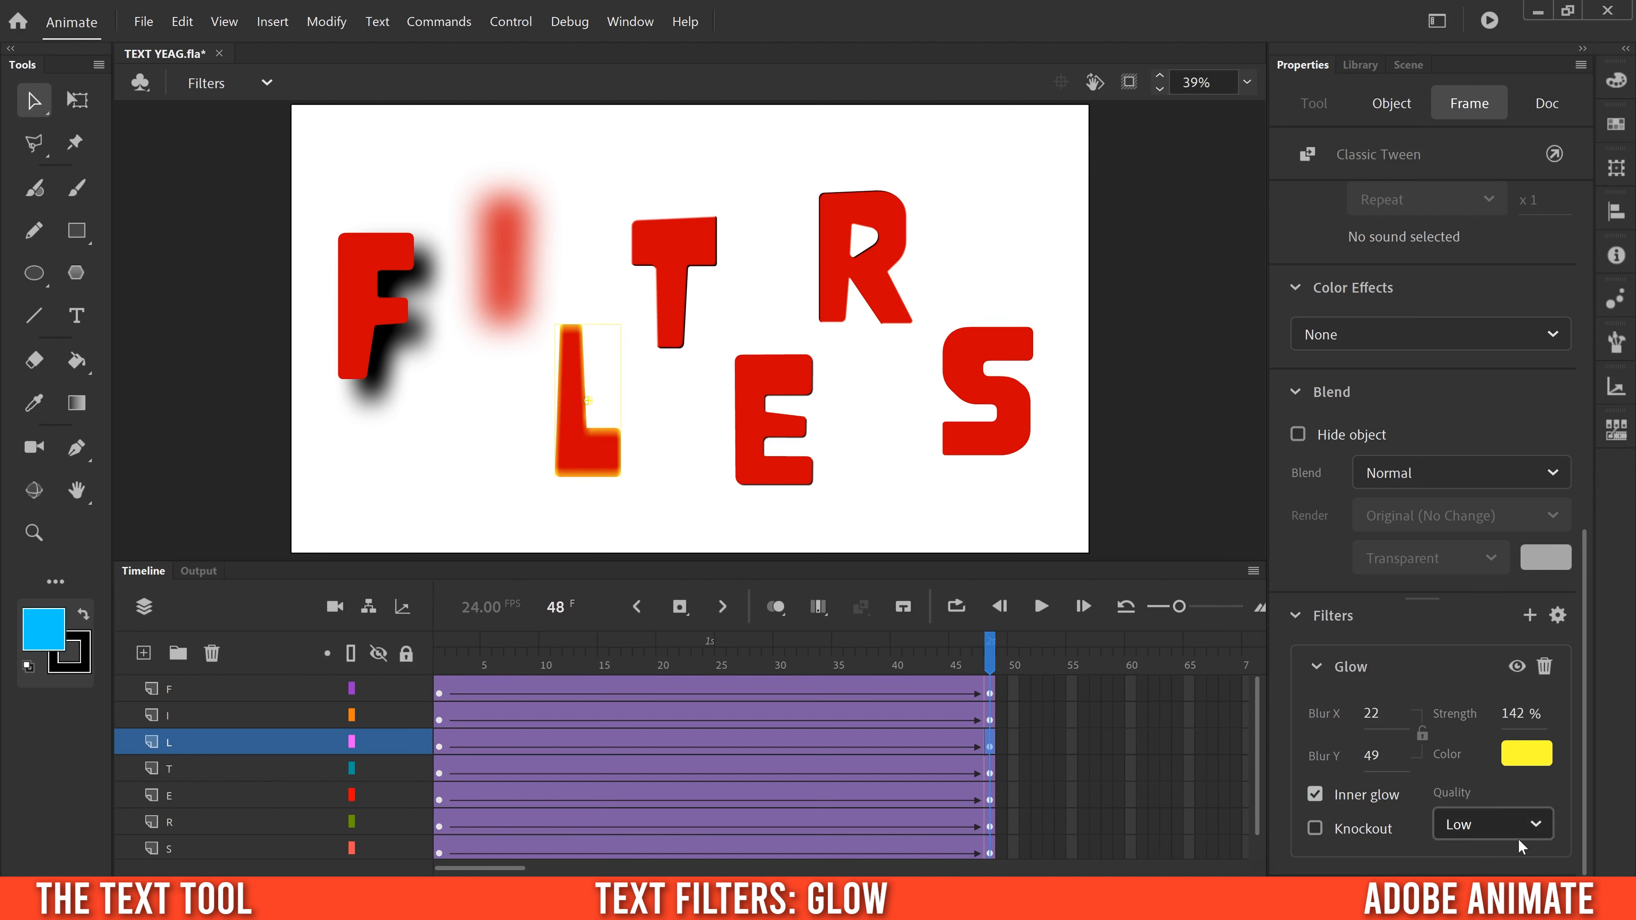
{"action": "left_click", "coordinate": [1489, 832]}
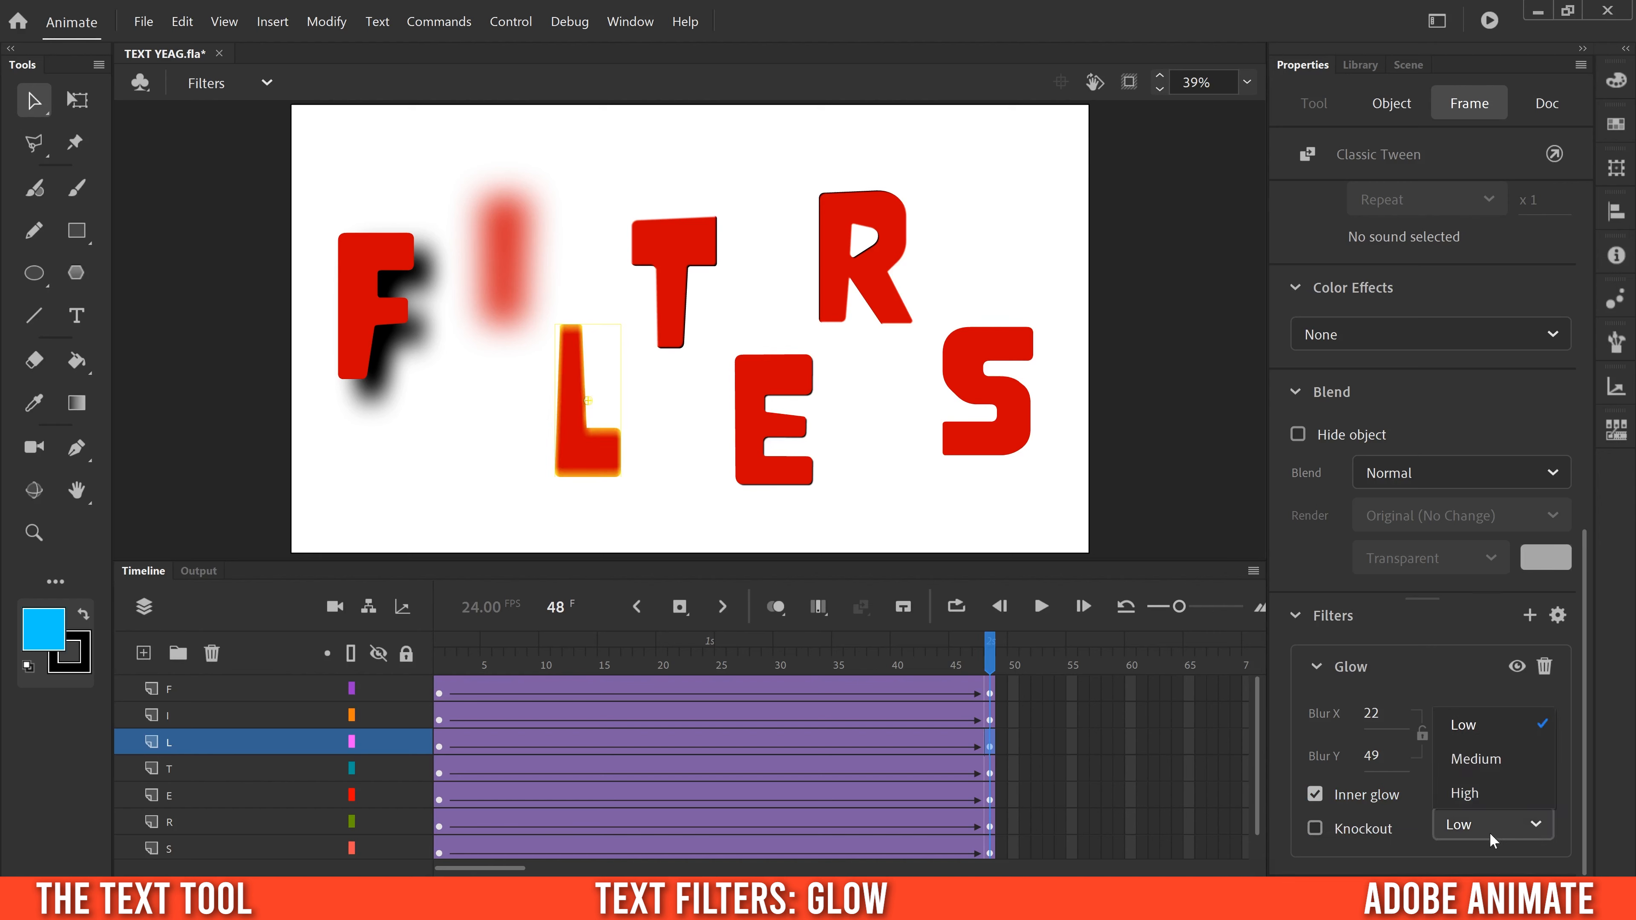
{"action": "left_click", "coordinate": [1484, 790]}
{"action": "left_click", "coordinate": [1316, 795]}
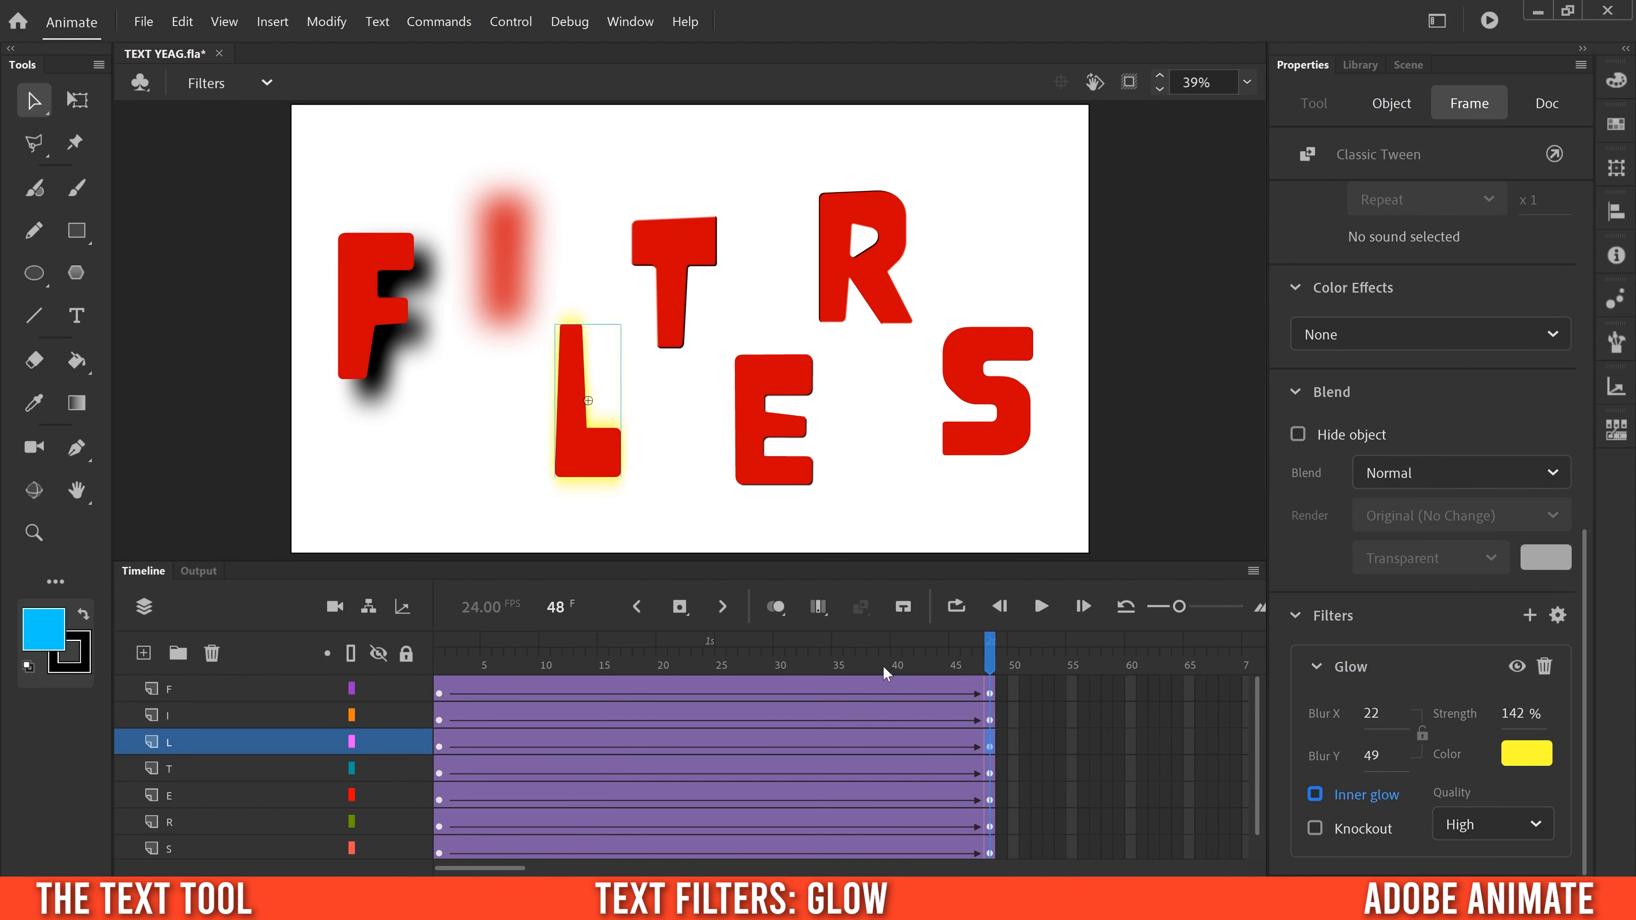
Play the letter animation from frame 1 to check the L's glow
{"action": "key", "text": "Return"}
{"action": "left_click_drag", "start_coordinate": [422, 630], "coordinate": [420, 630]}
{"action": "left_click", "coordinate": [1043, 615]}
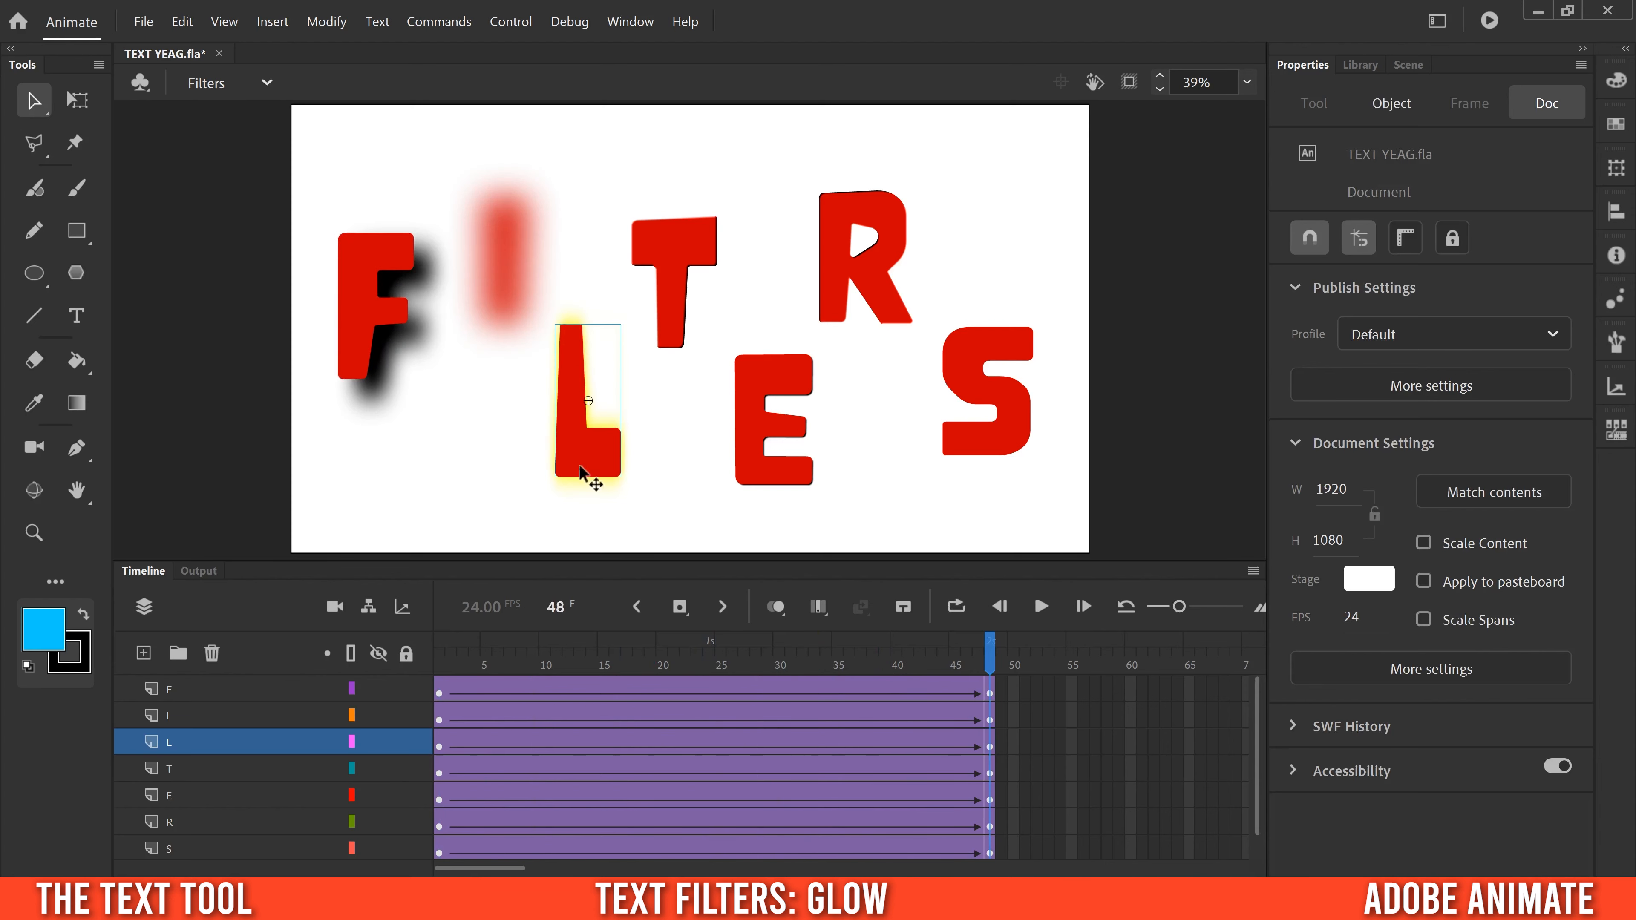
Select the T's keyframe at frame 48, keep its Bevel type as Inner, and try Knockout on and off
{"action": "left_click", "coordinate": [990, 772]}
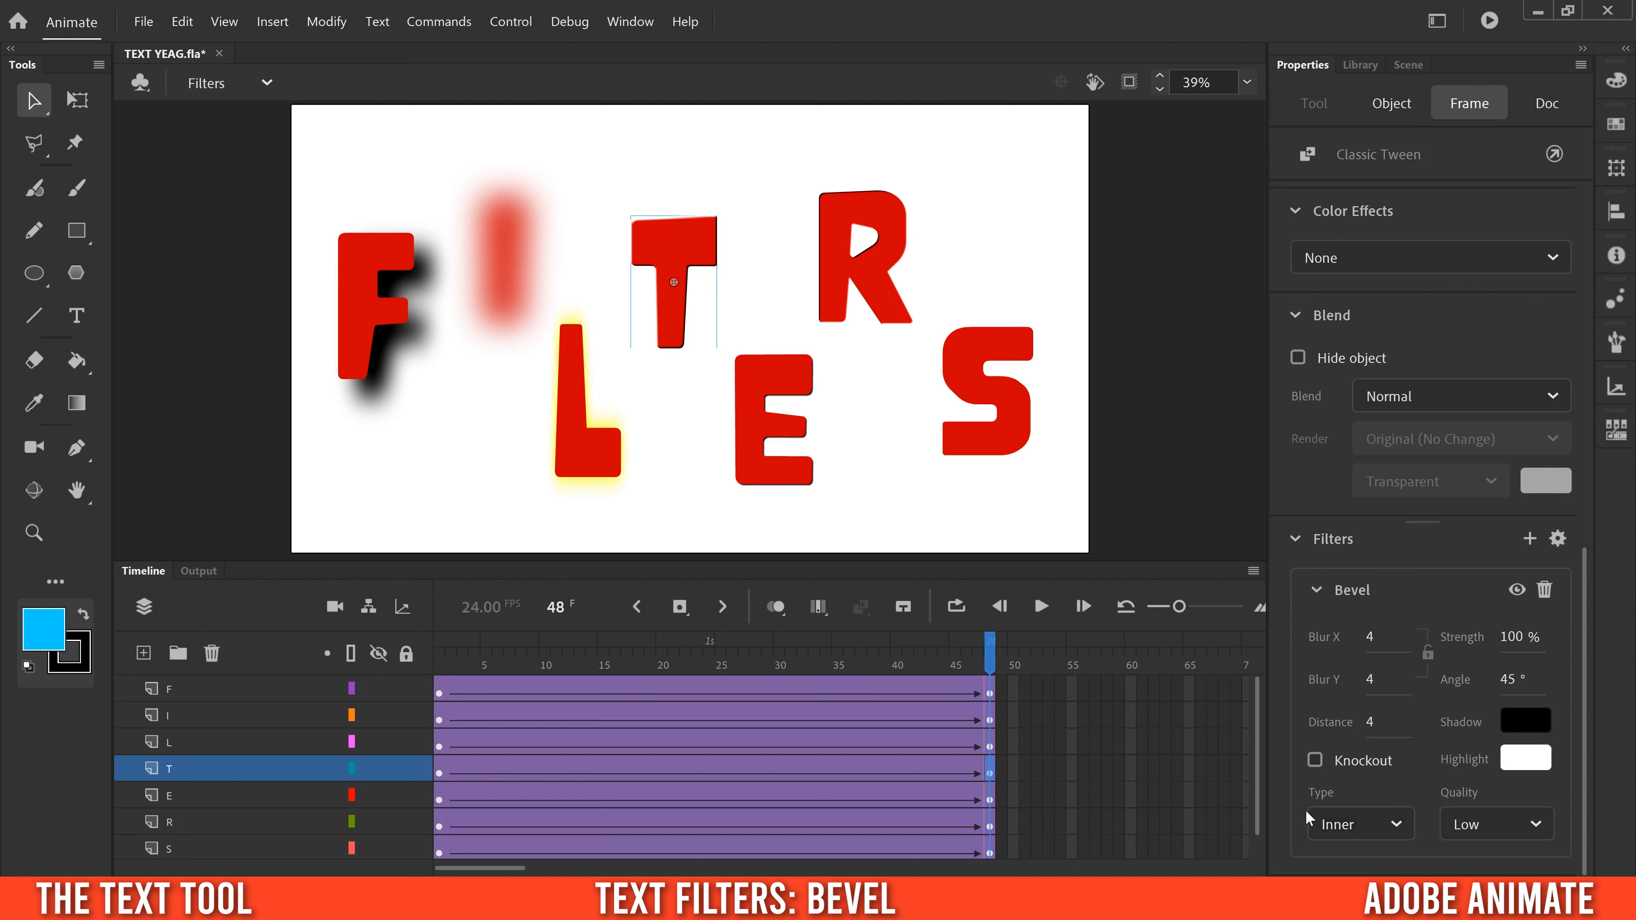
{"action": "left_click", "coordinate": [1404, 825]}
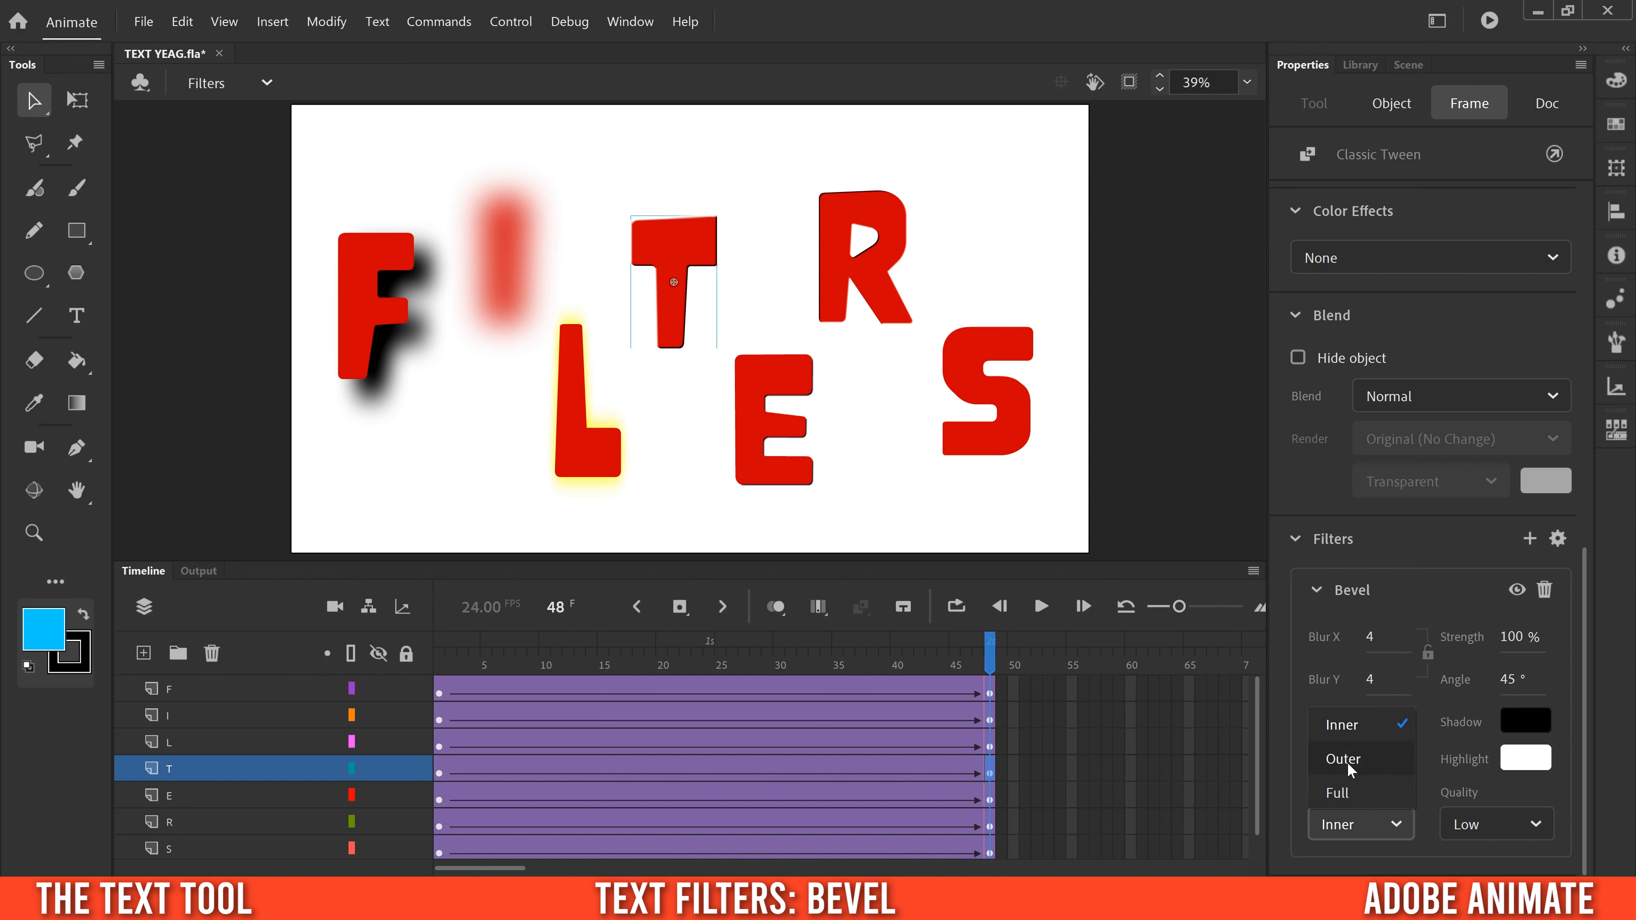
{"action": "left_click", "coordinate": [1353, 719]}
{"action": "left_click", "coordinate": [1316, 760]}
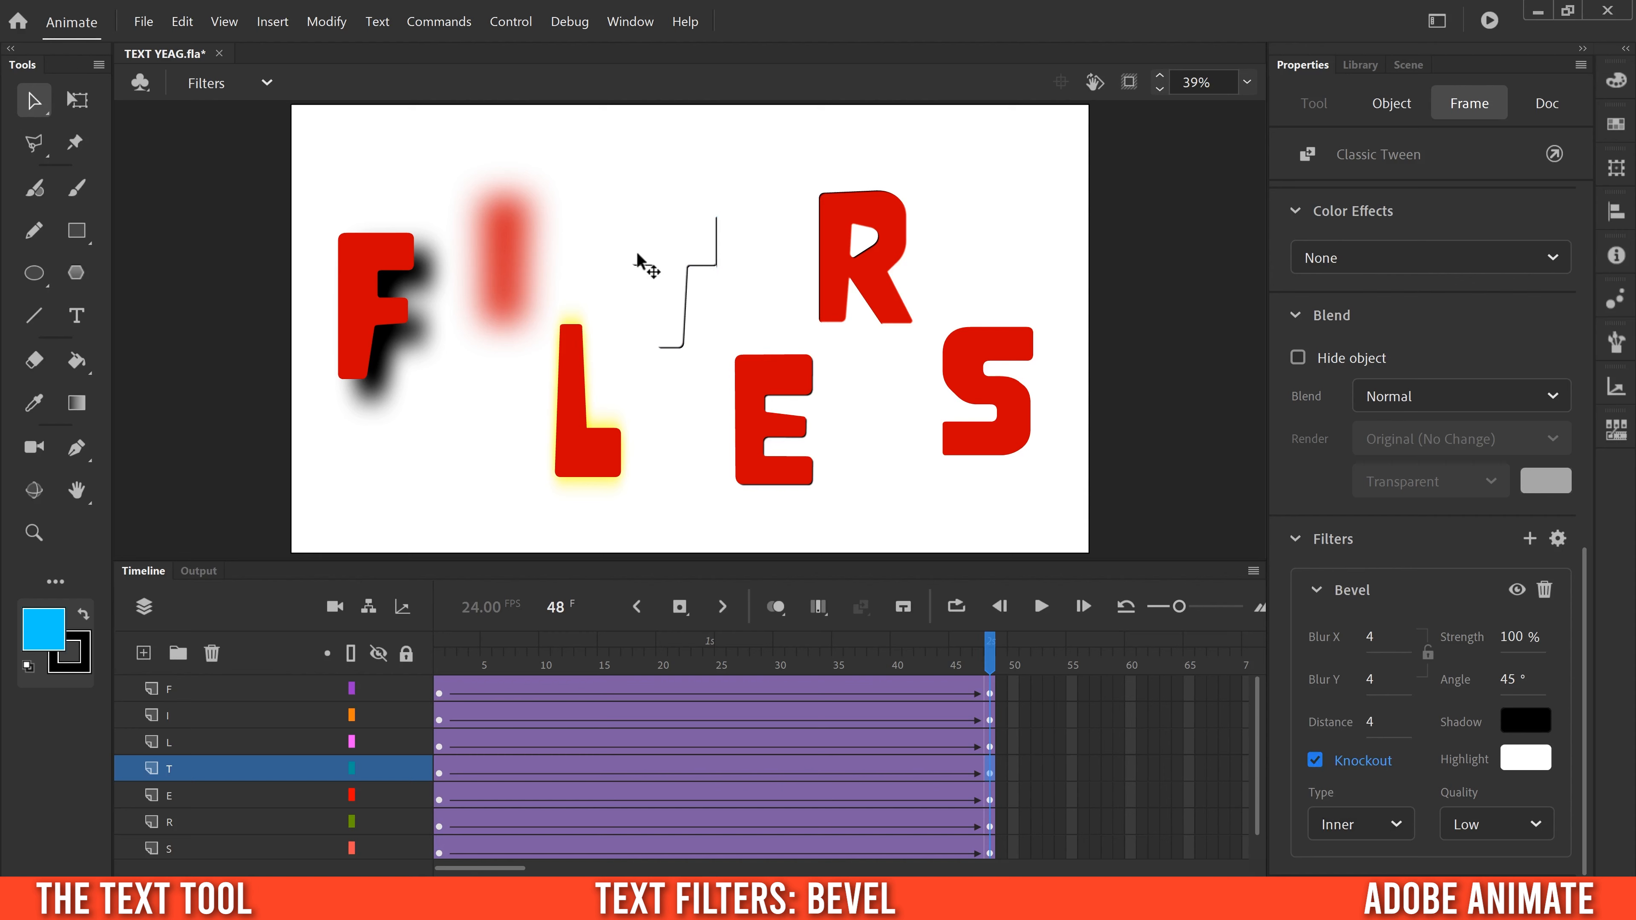
{"action": "left_click", "coordinate": [1316, 761]}
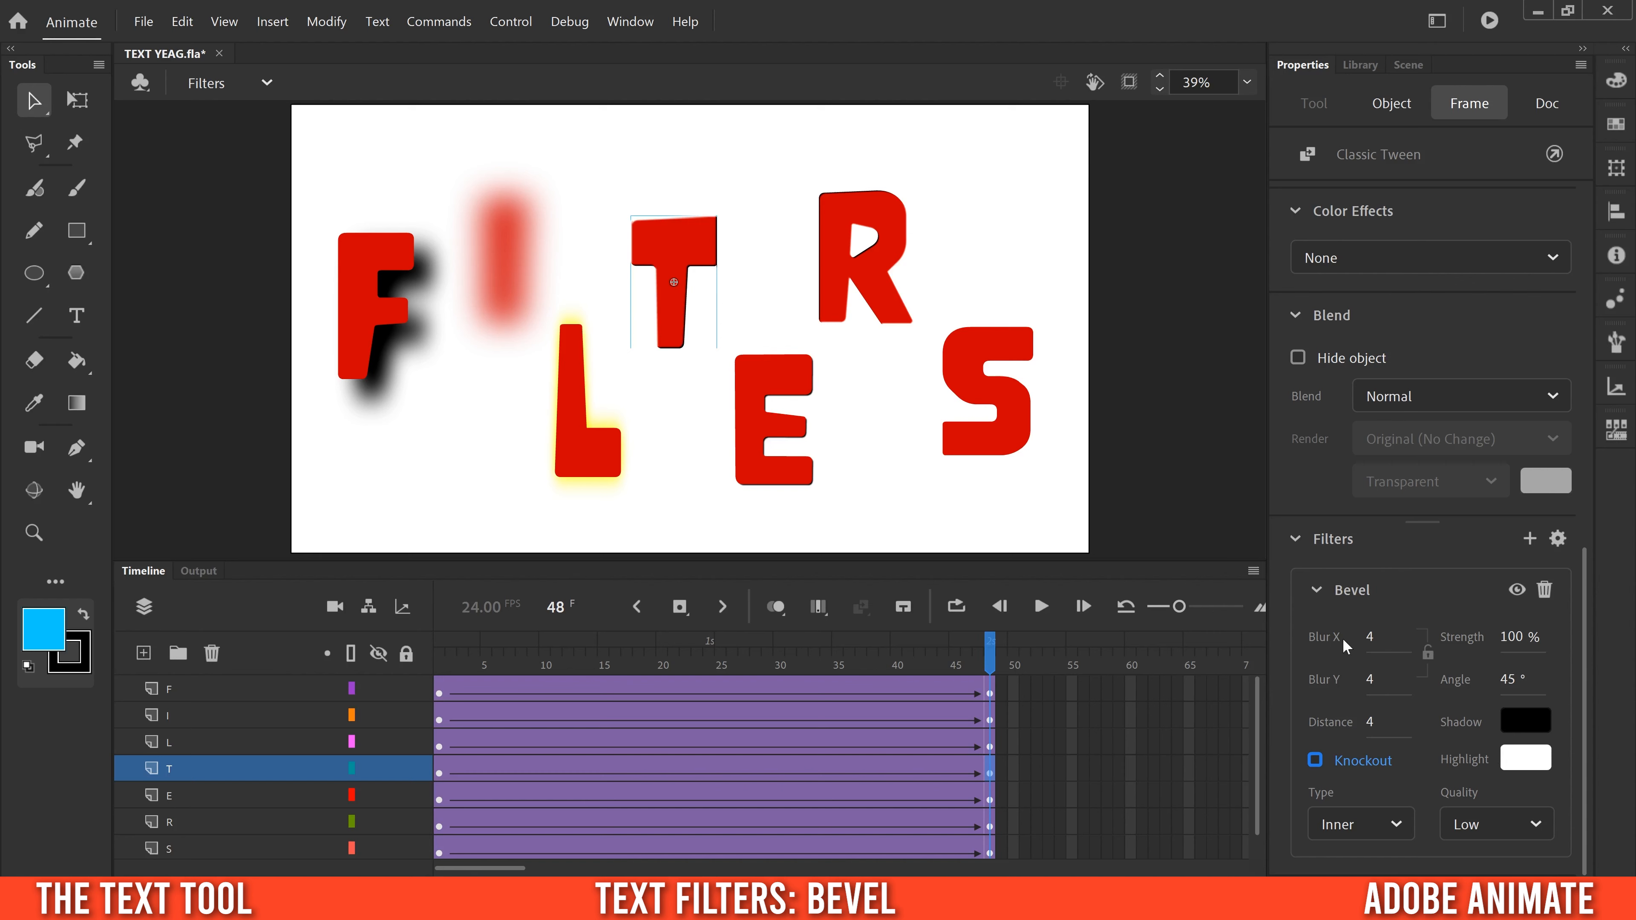
Set the T's Bevel at frame 48 to Blur X 19, Blur Y 28, Distance 12 and Strength 182%
{"action": "left_click_drag", "start_coordinate": [1368, 641], "coordinate": [1396, 678]}
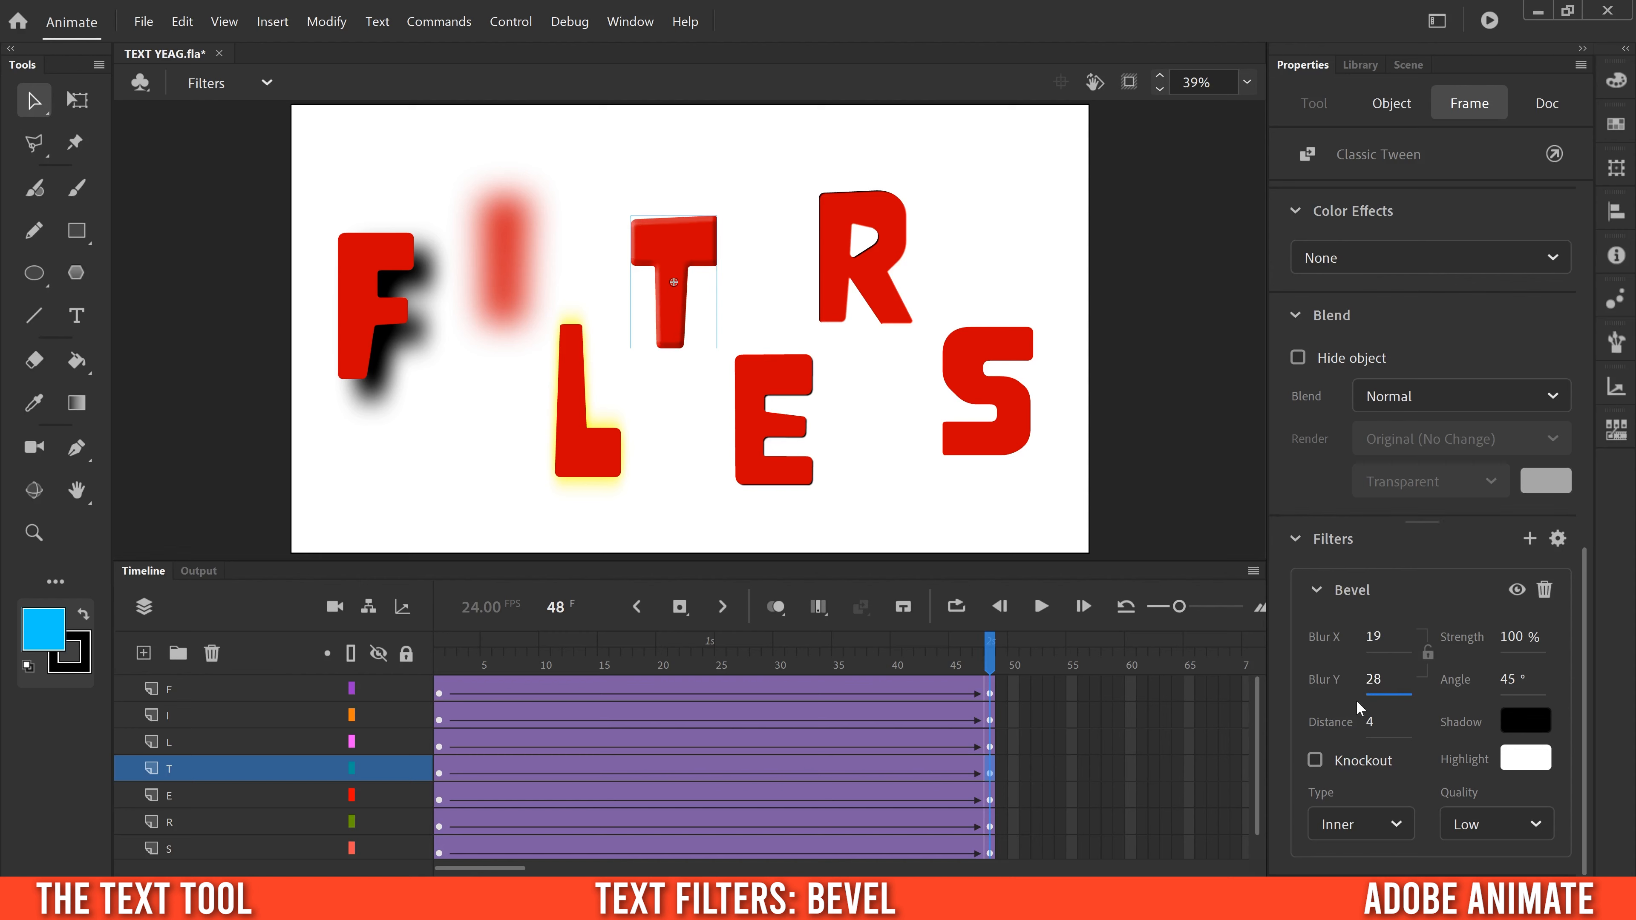
{"action": "mouse_move", "coordinate": [1367, 725]}
{"action": "left_mouse_down"}
{"action": "mouse_move", "coordinate": [1395, 719]}
{"action": "mouse_move", "coordinate": [1372, 711]}
{"action": "left_mouse_up"}
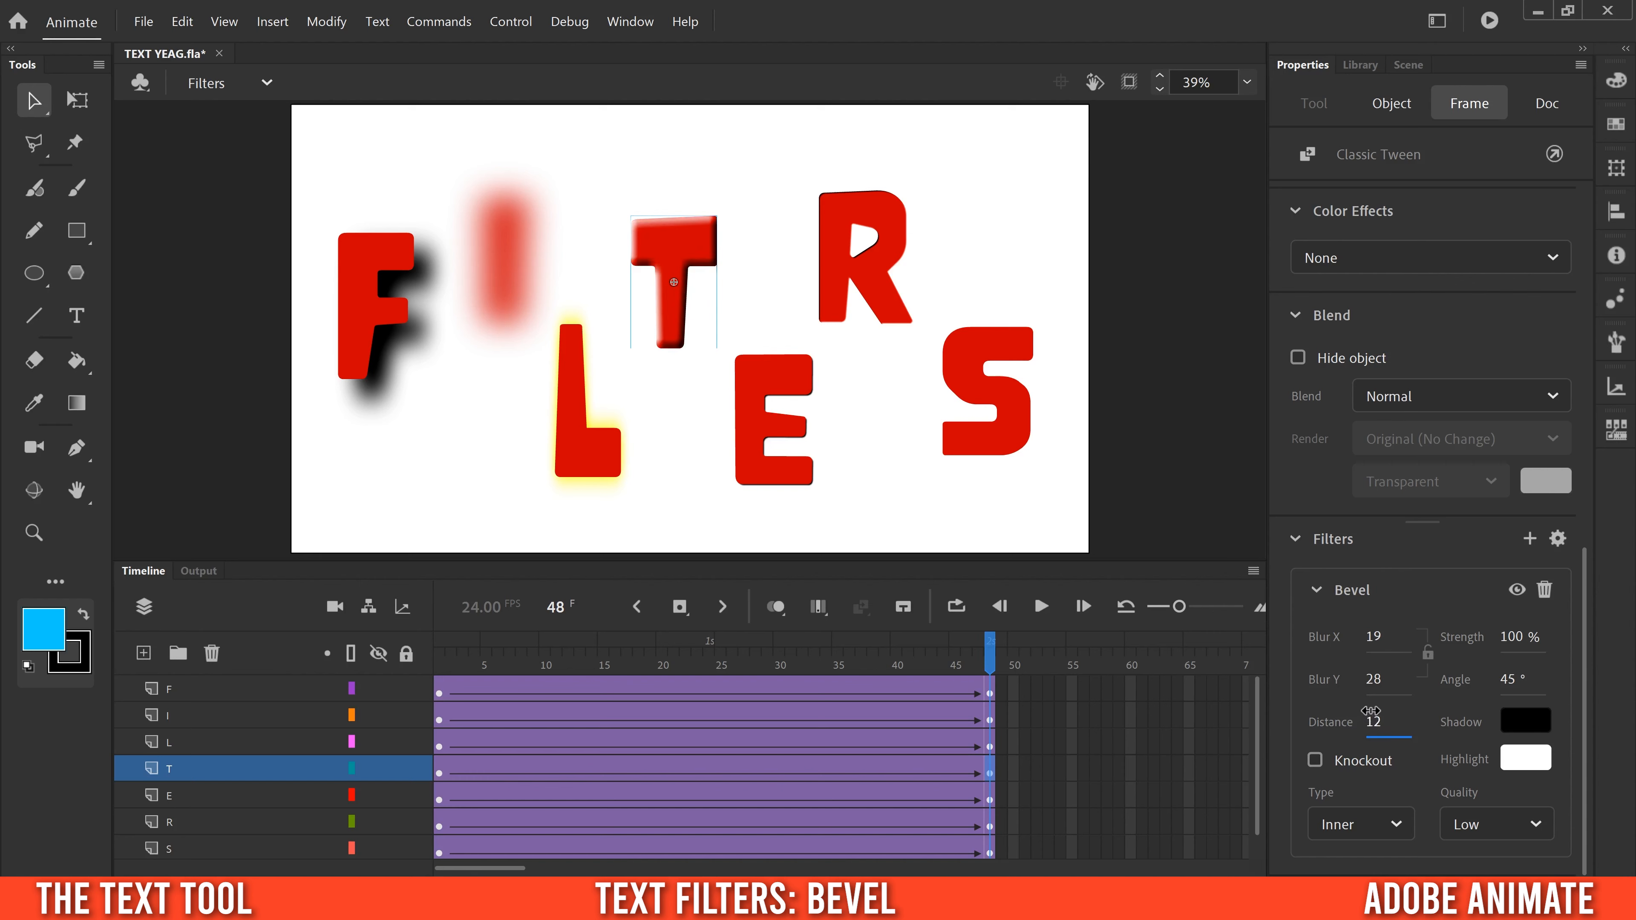
{"action": "left_click_drag", "start_coordinate": [1521, 637], "coordinate": [1608, 633]}
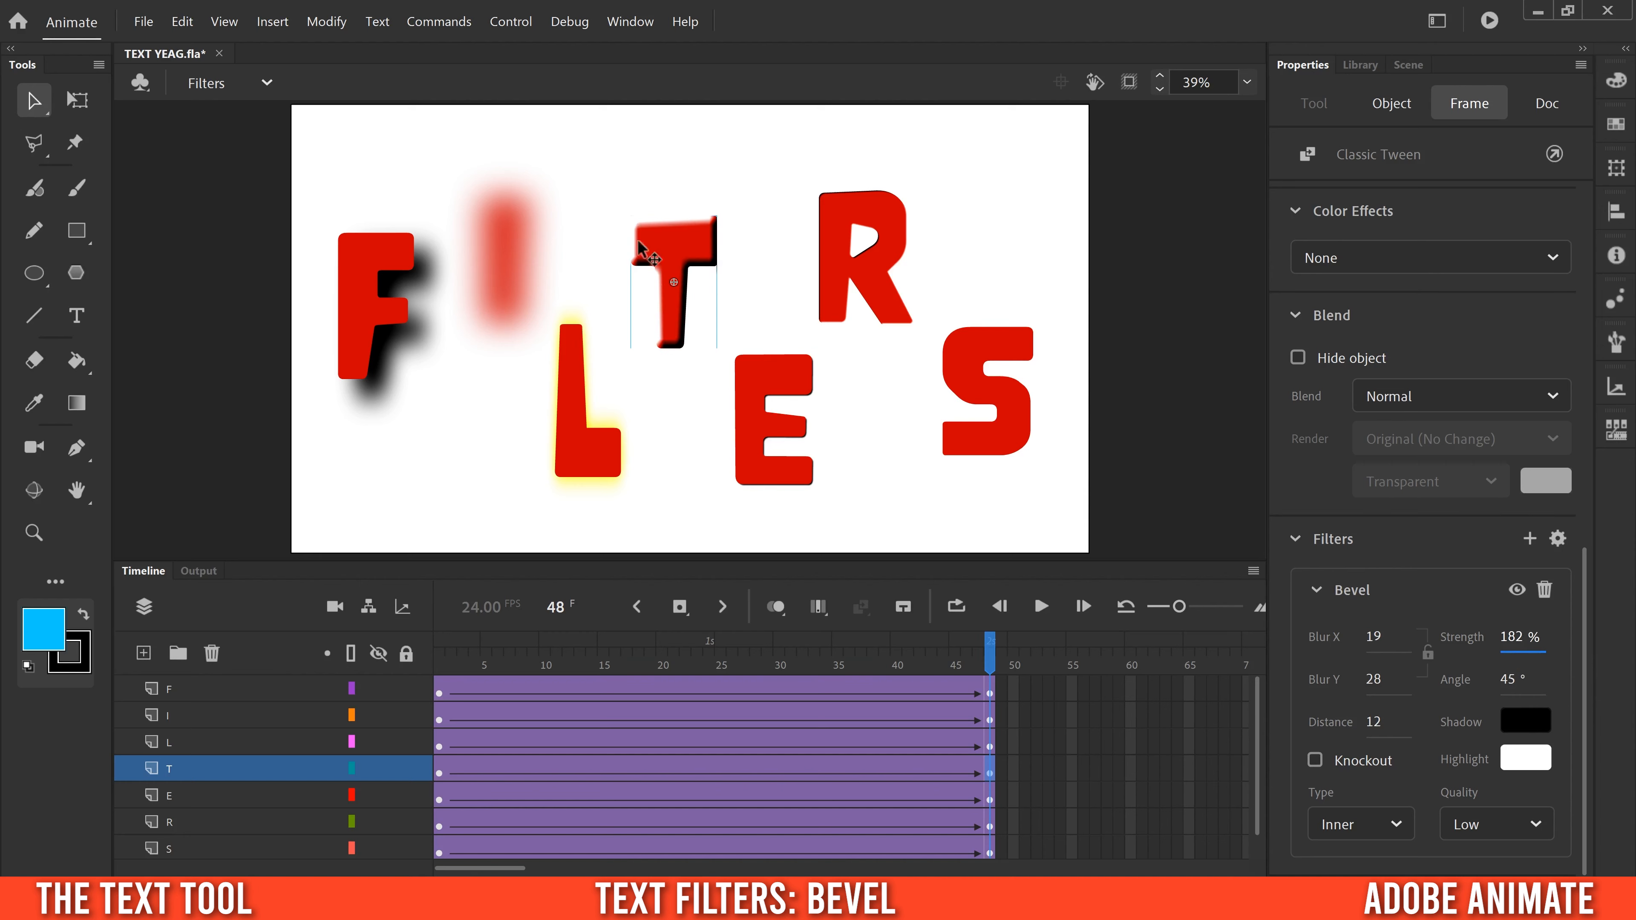
Set the Angle of the T's Bevel at frame 48 to 72°
{"action": "mouse_move", "coordinate": [1514, 683]}
{"action": "left_mouse_down"}
{"action": "mouse_move", "coordinate": [1590, 666]}
{"action": "mouse_move", "coordinate": [1485, 678]}
{"action": "mouse_move", "coordinate": [1568, 672]}
{"action": "left_mouse_up"}
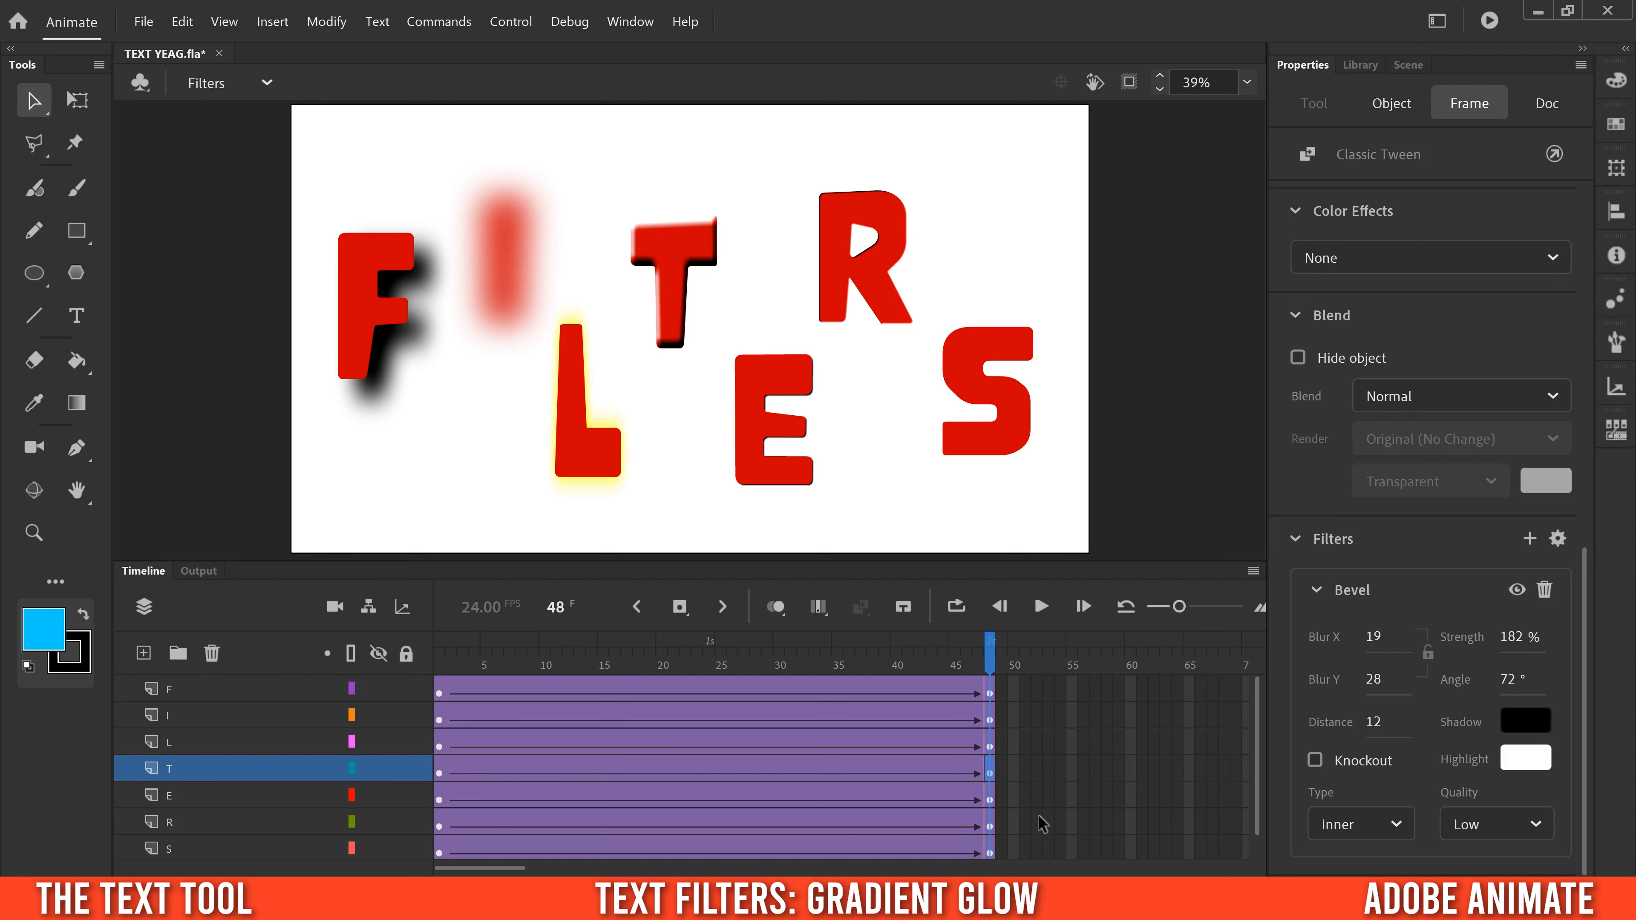
Set the E's Gradient Glow at frame 48 to Blur X 74, Blur Y 53 and Distance 61
{"action": "left_click", "coordinate": [990, 800]}
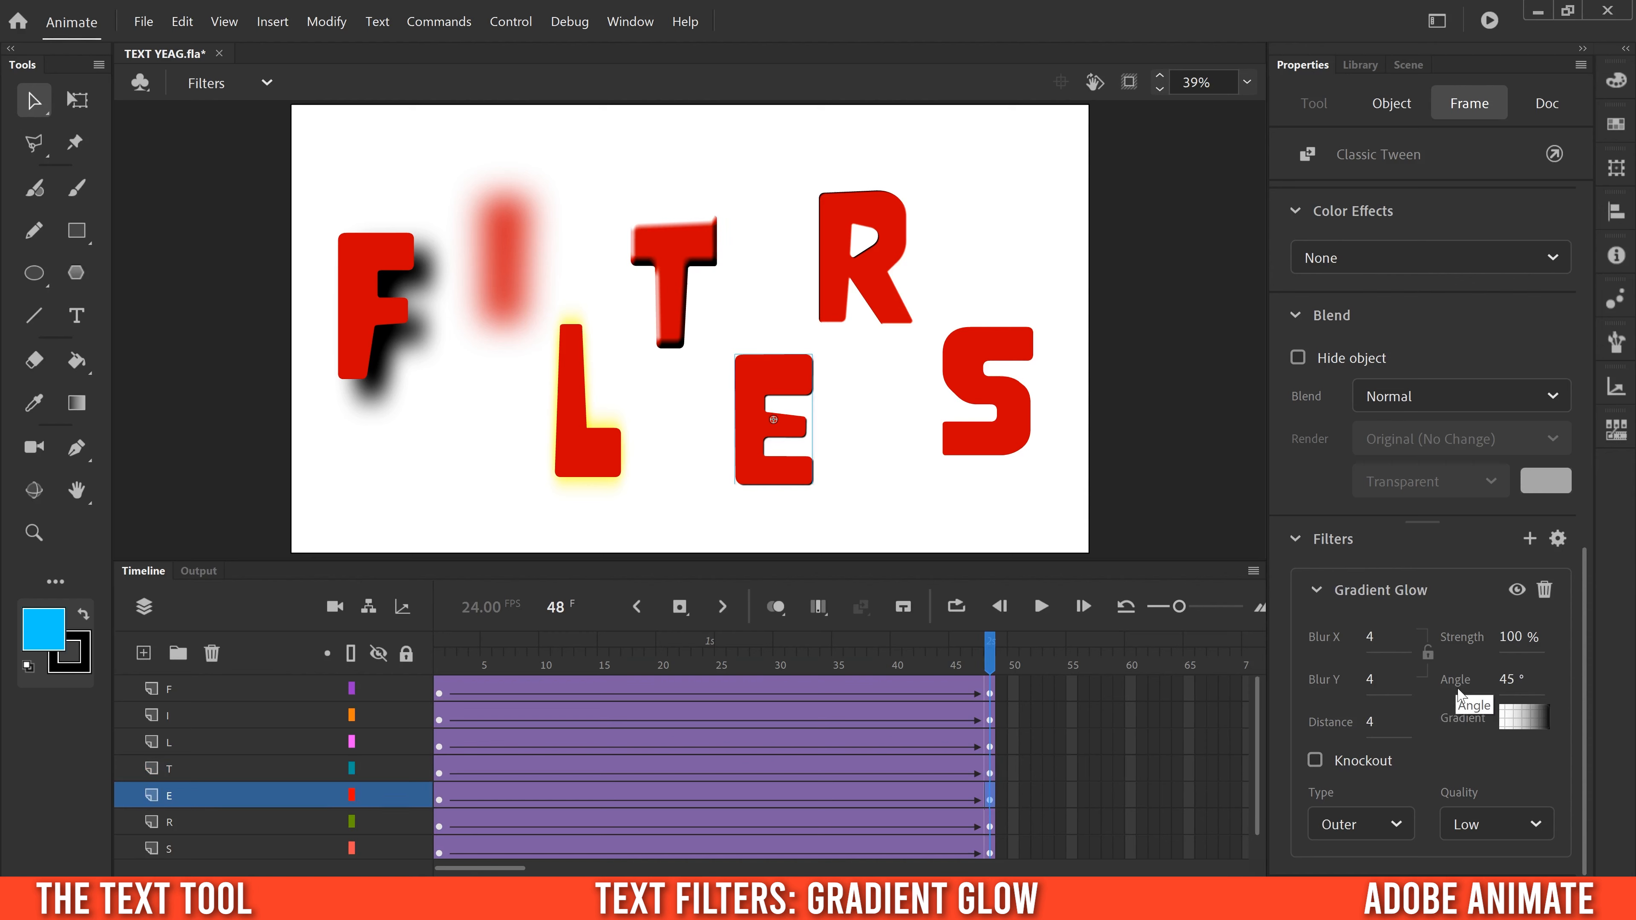
{"action": "left_click_drag", "start_coordinate": [1372, 636], "coordinate": [1445, 636]}
{"action": "left_click_drag", "start_coordinate": [1375, 680], "coordinate": [1432, 718]}
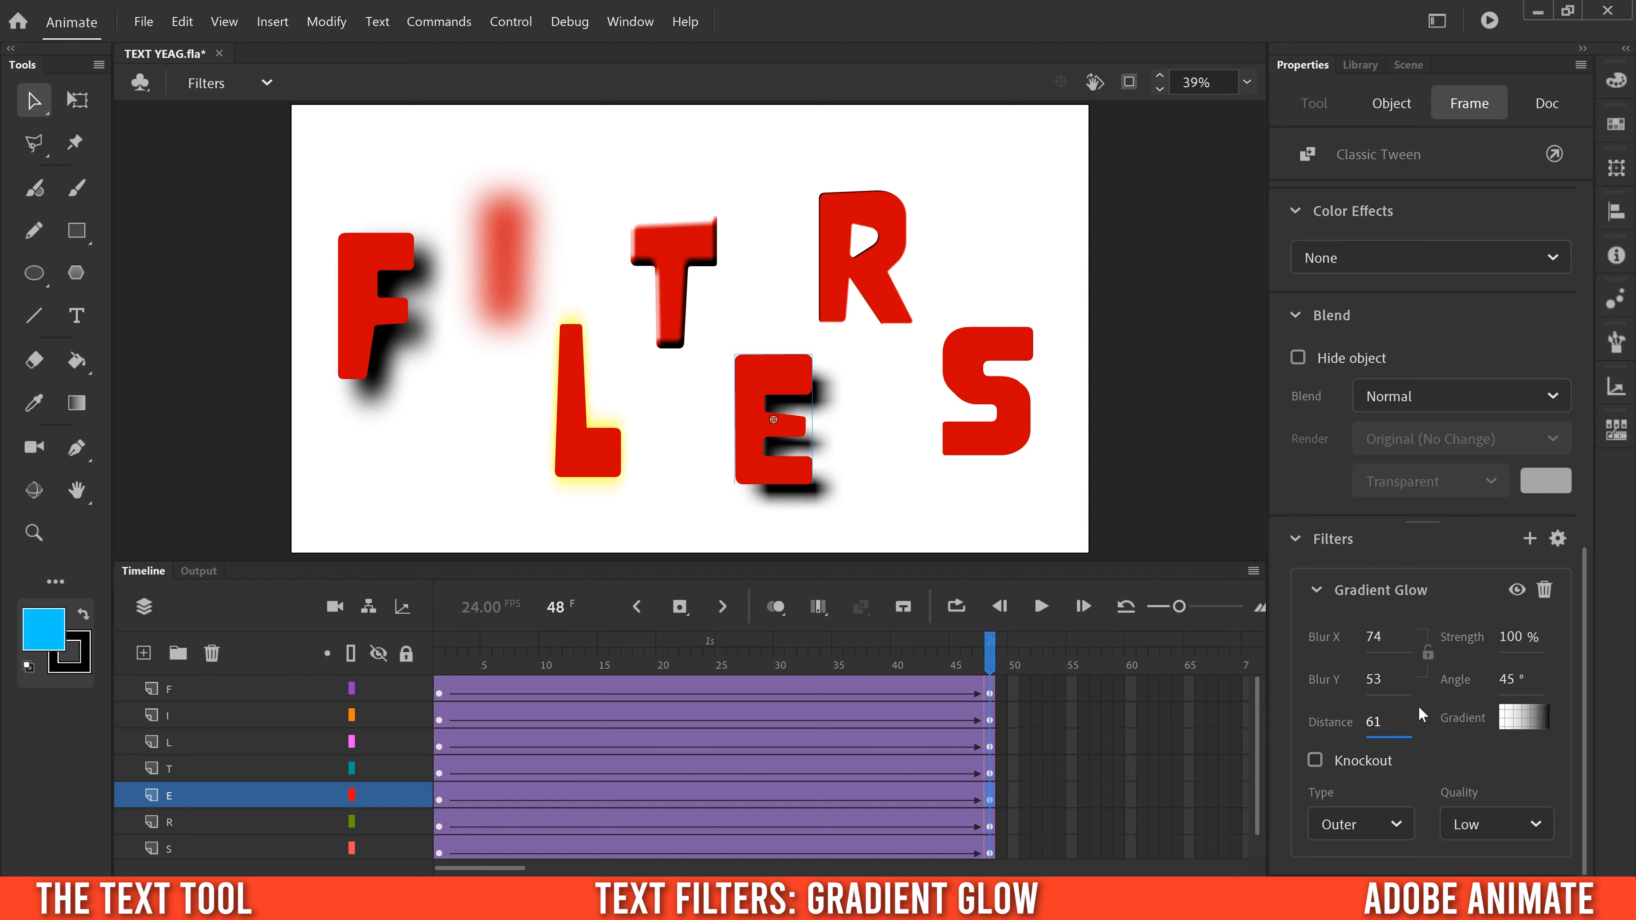
Recolor the E's Gradient Glow with a pale yellow at the transparent end and bright blue at the opaque end
{"action": "left_click", "coordinate": [1524, 719]}
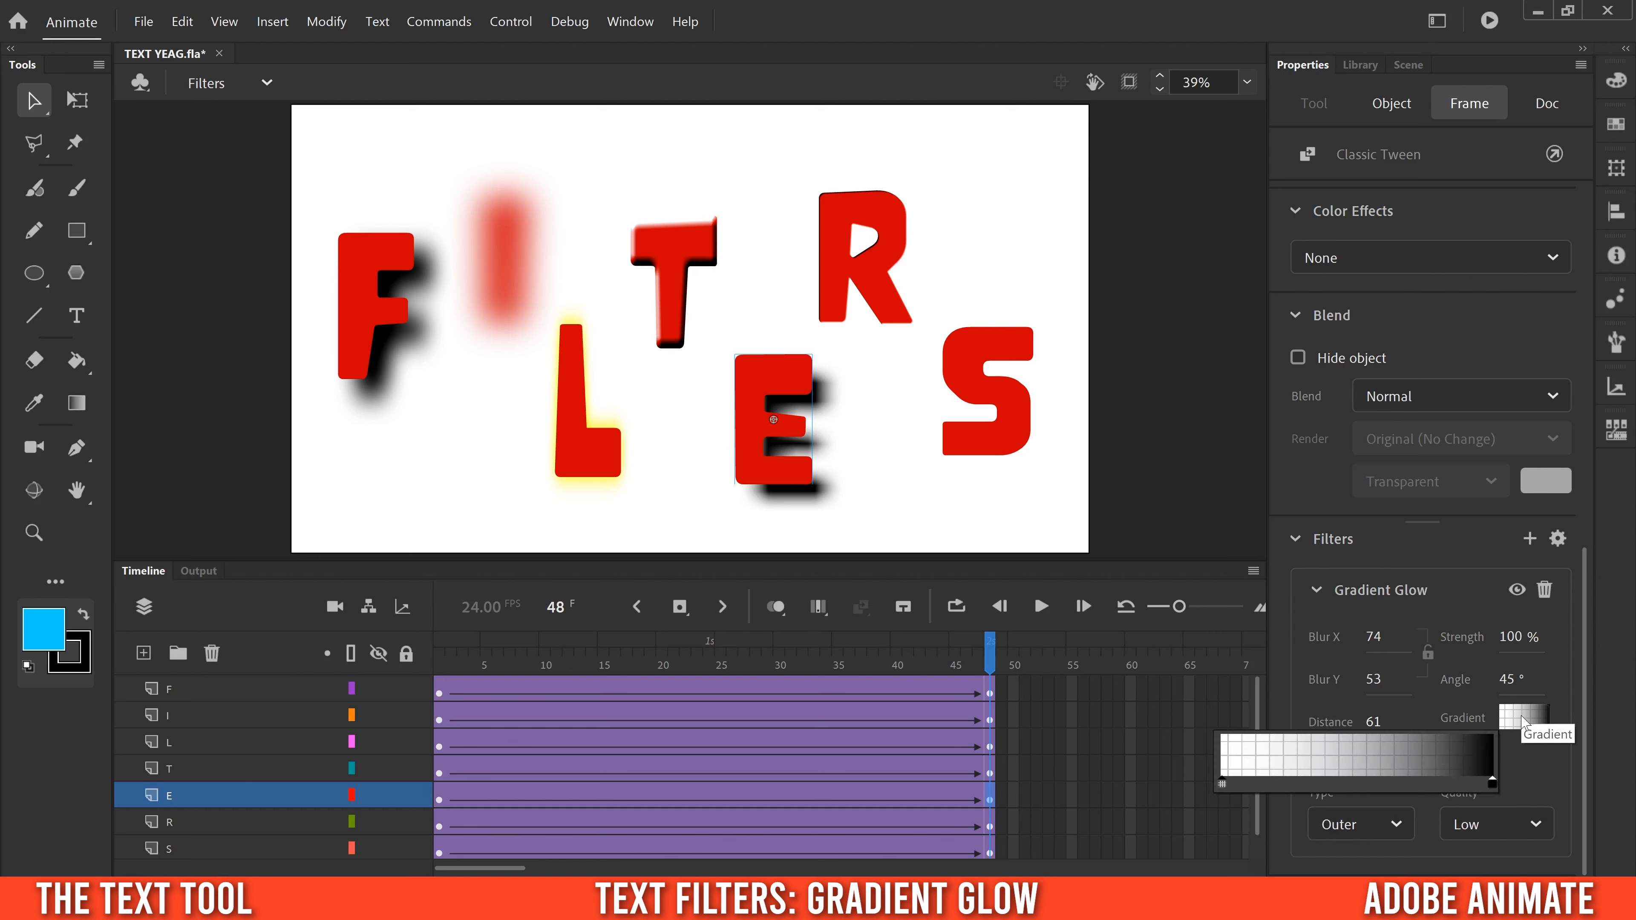
{"action": "left_click", "coordinate": [1220, 782]}
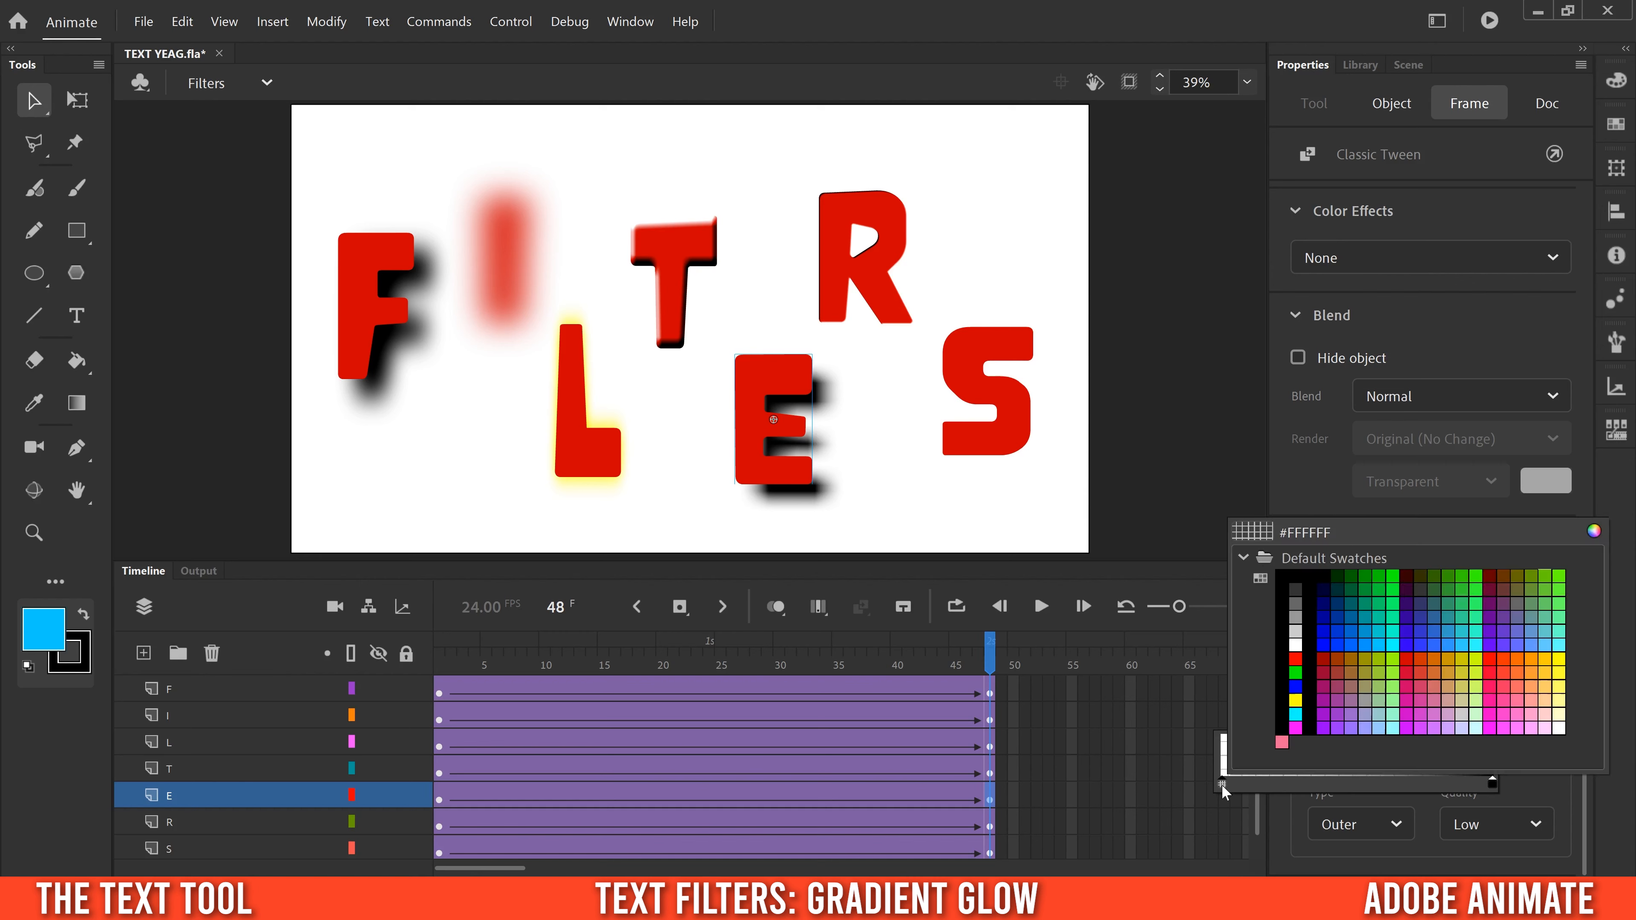
{"action": "key", "text": "Escape"}
{"action": "left_click", "coordinate": [1224, 782]}
{"action": "left_click", "coordinate": [1439, 671]}
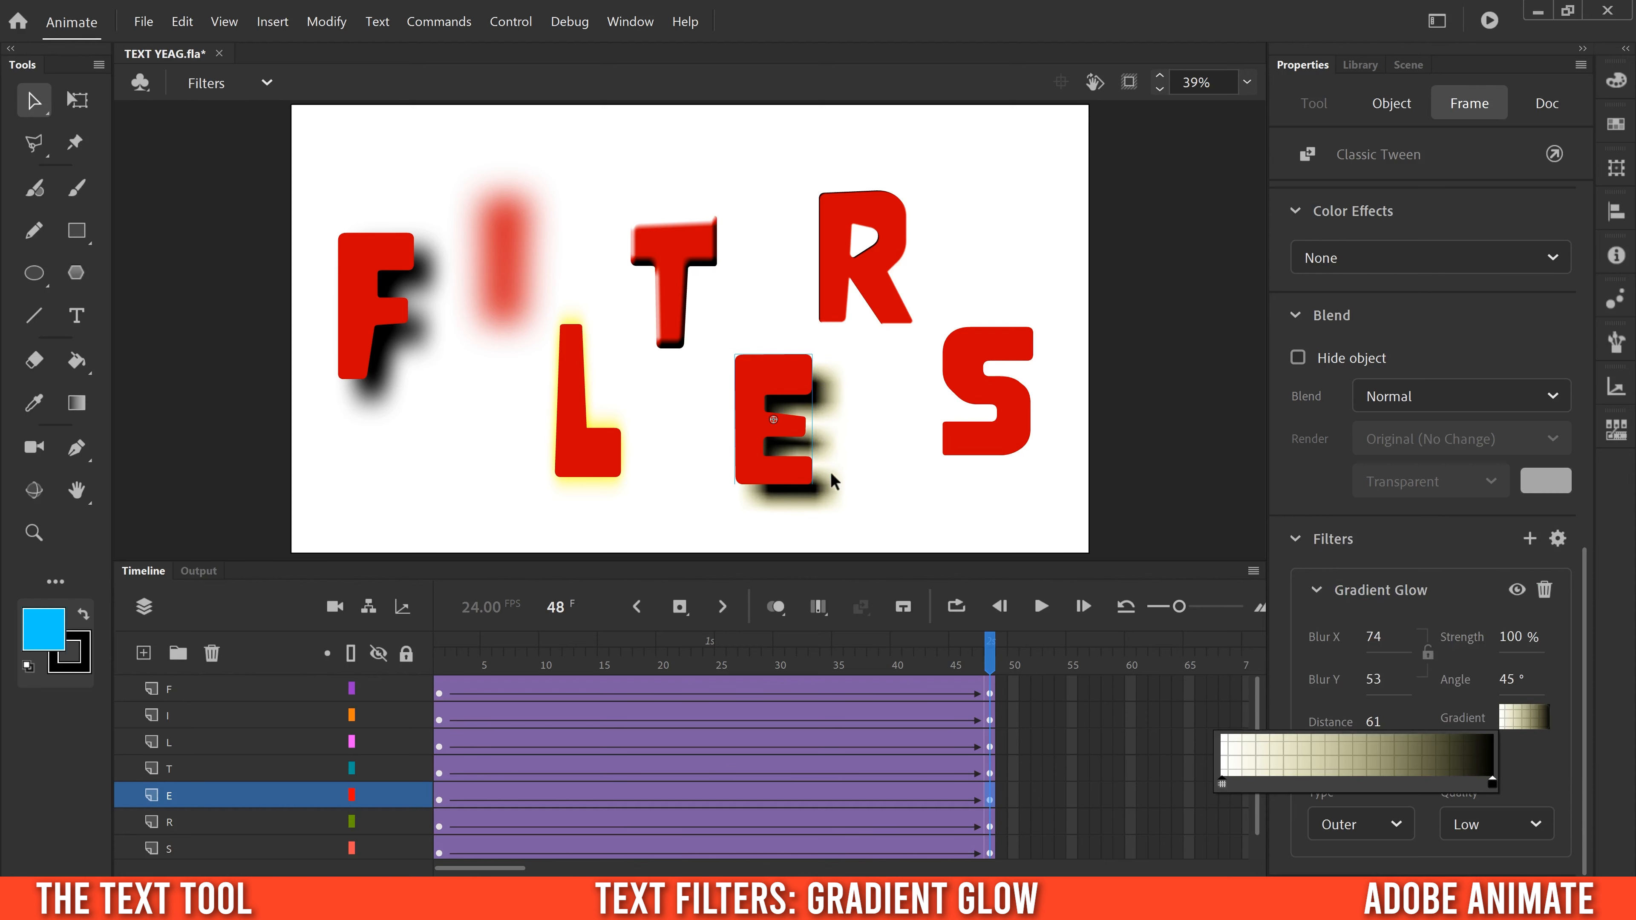
{"action": "left_click", "coordinate": [1493, 782]}
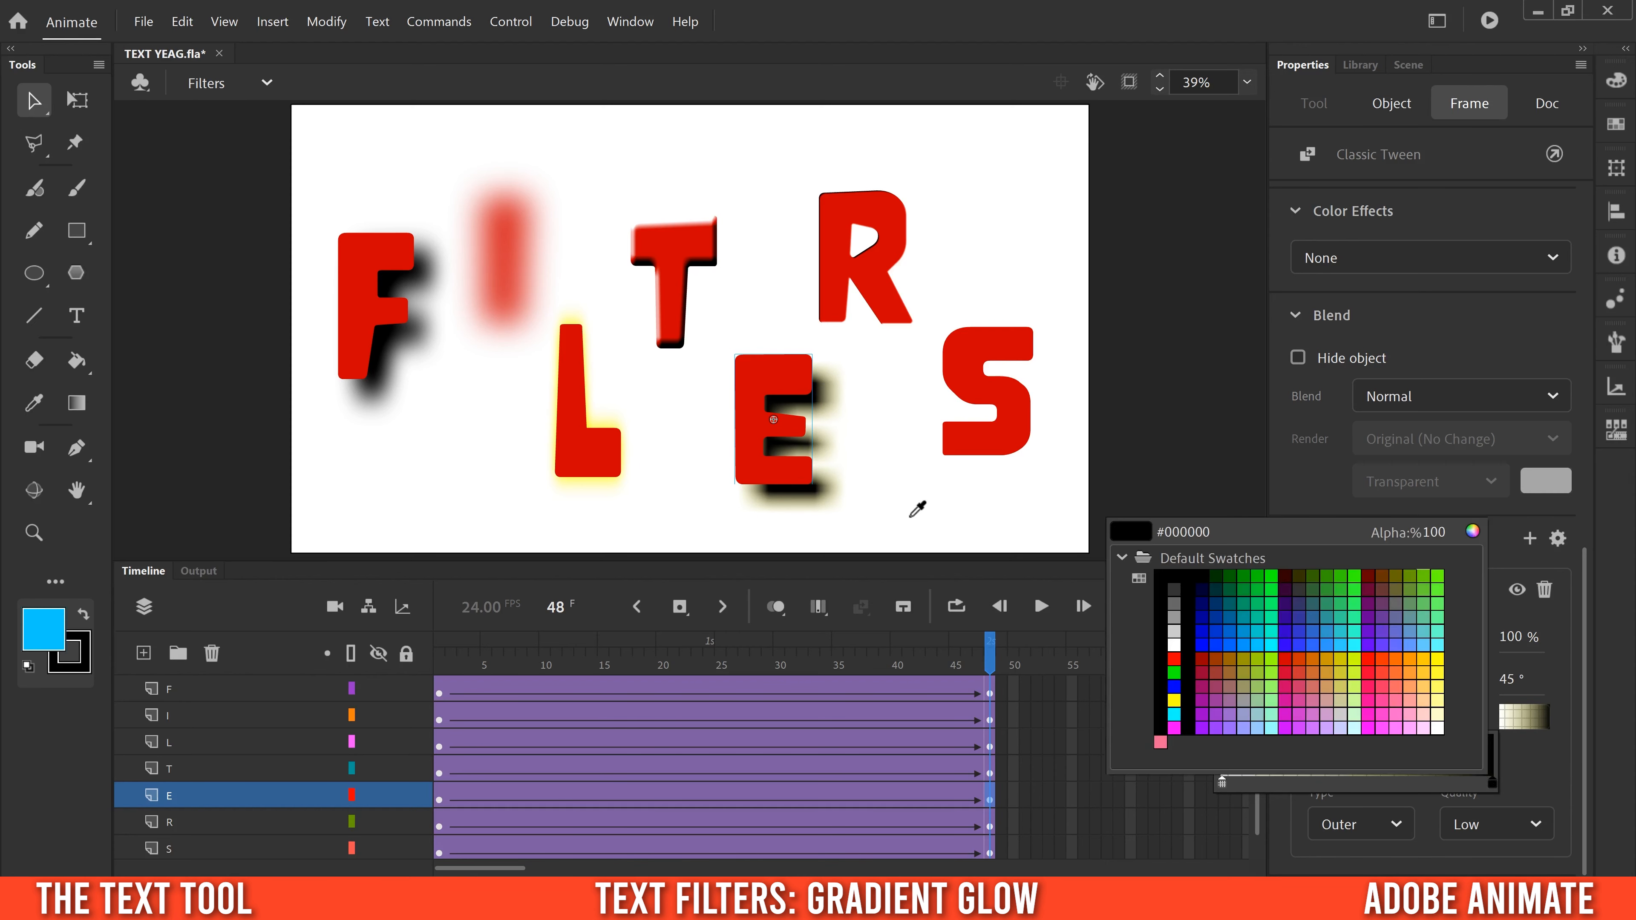
{"action": "left_click", "coordinate": [1224, 652]}
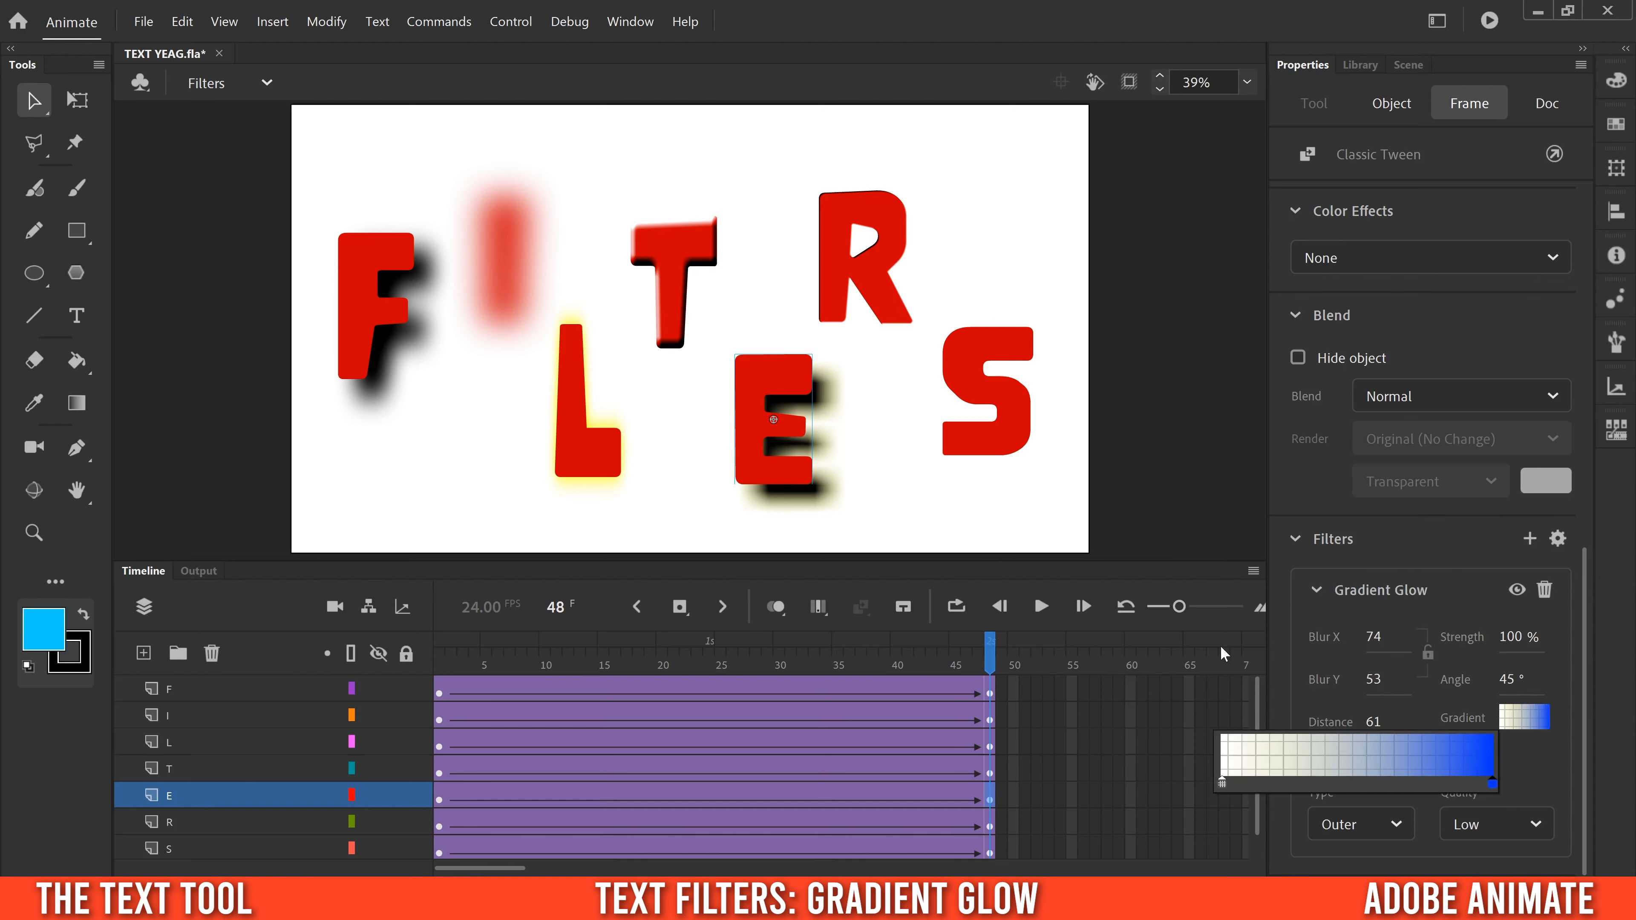
{"action": "left_click", "coordinate": [1534, 765]}
Play the letter animation from frame 1 twice to check the E's gradient glow
{"action": "left_click_drag", "start_coordinate": [951, 657], "coordinate": [440, 660]}
{"action": "left_click", "coordinate": [1041, 607]}
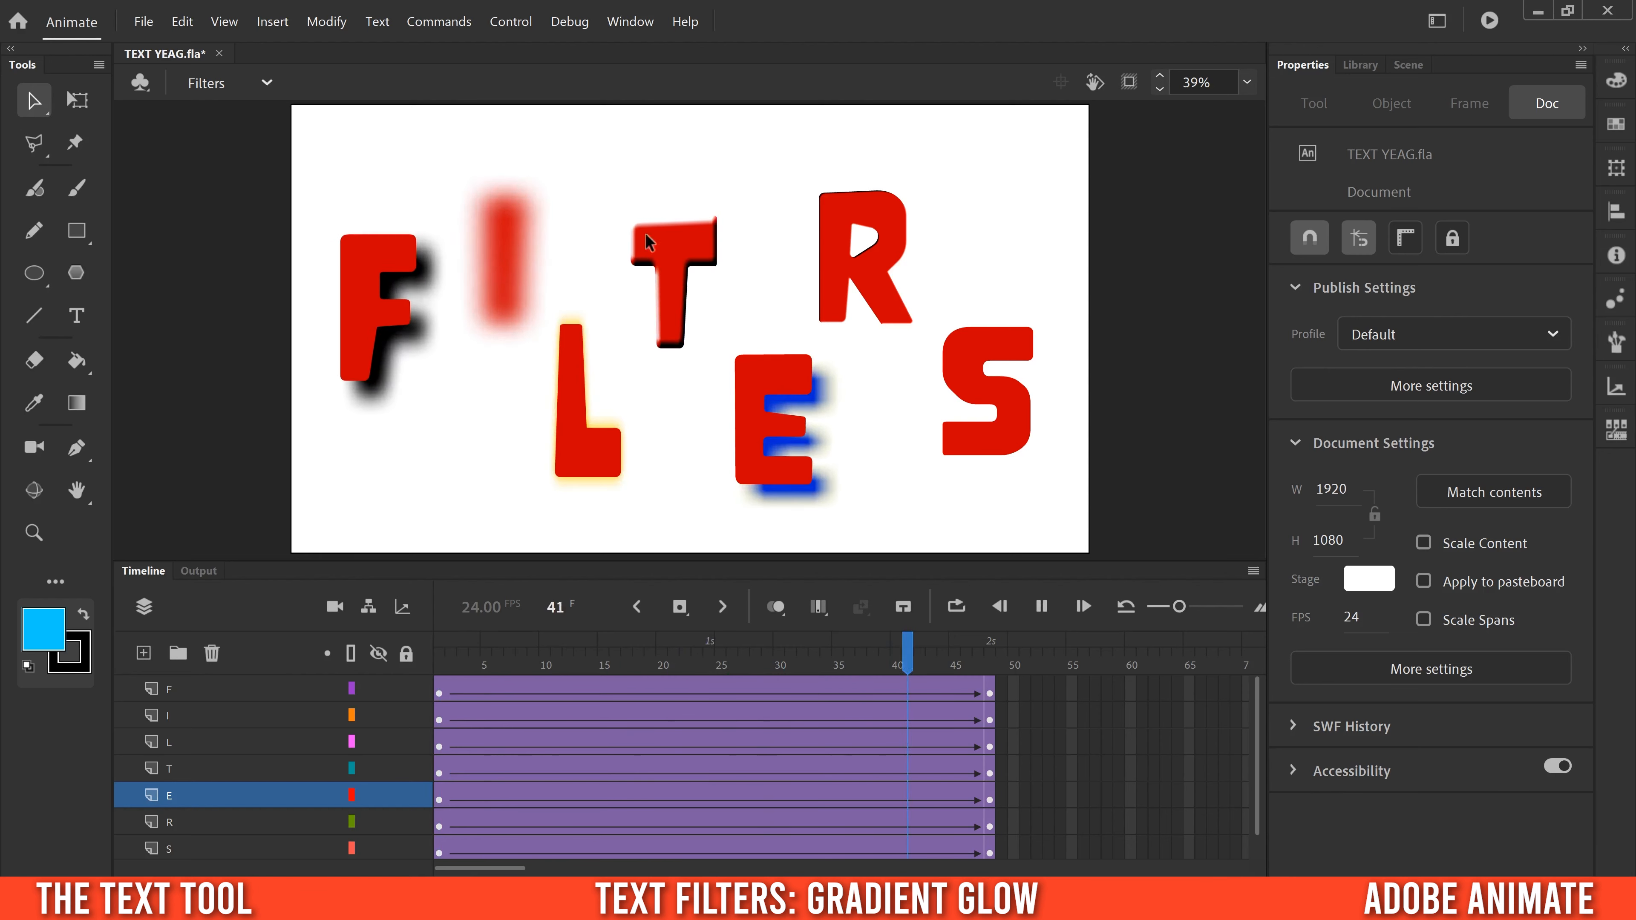
{"action": "left_click_drag", "start_coordinate": [799, 666], "coordinate": [440, 663]}
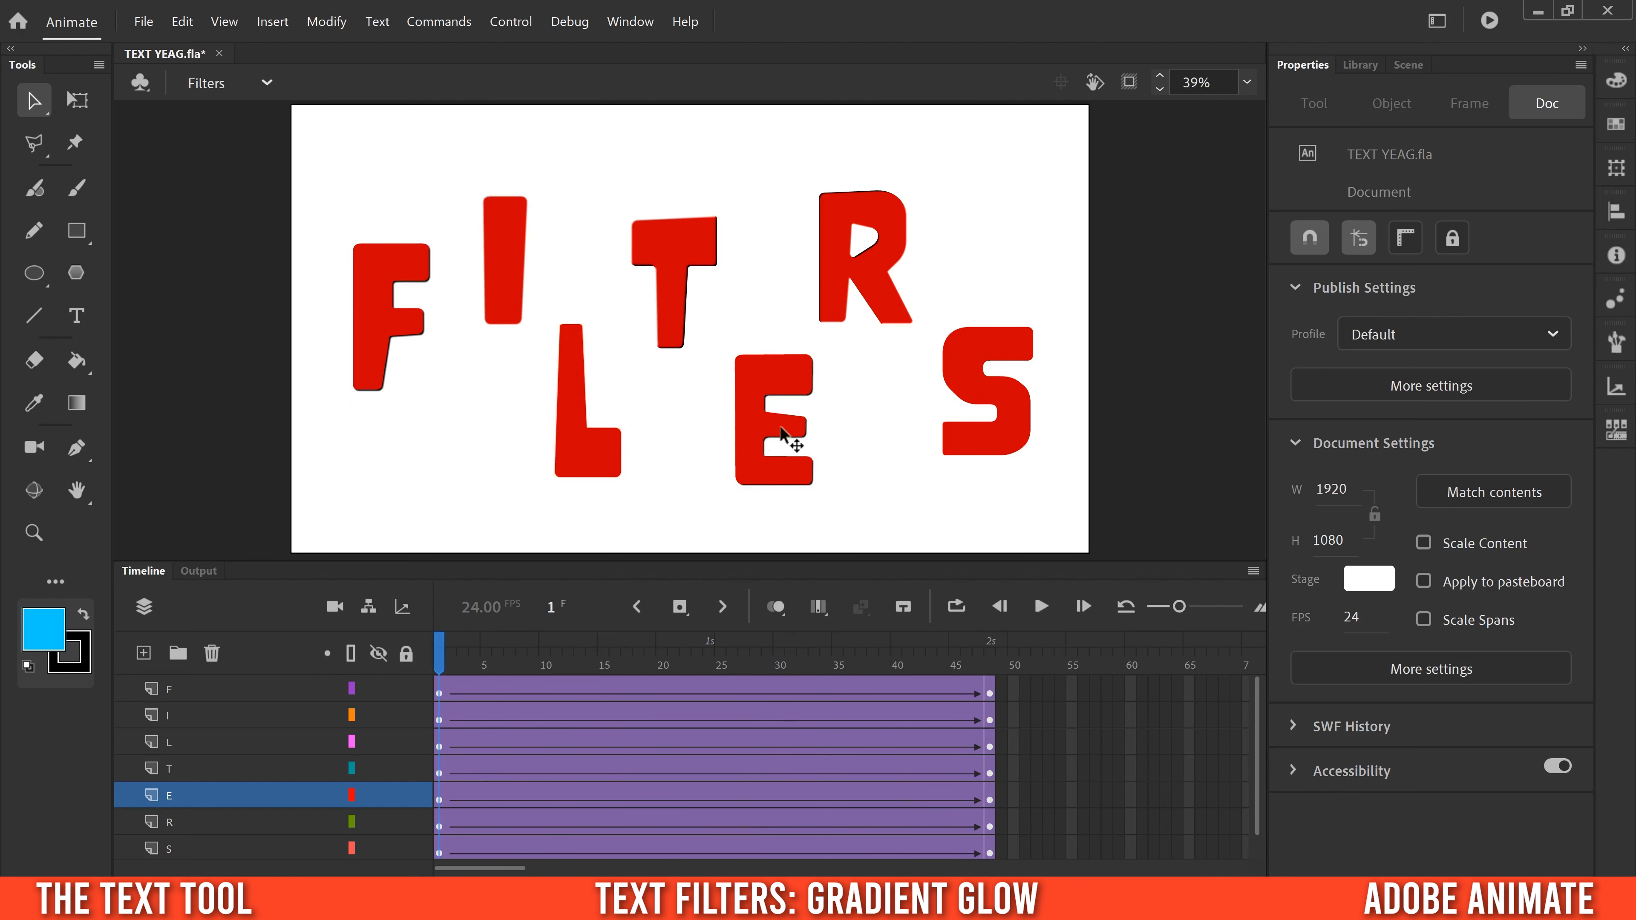
{"action": "left_click", "coordinate": [1041, 606]}
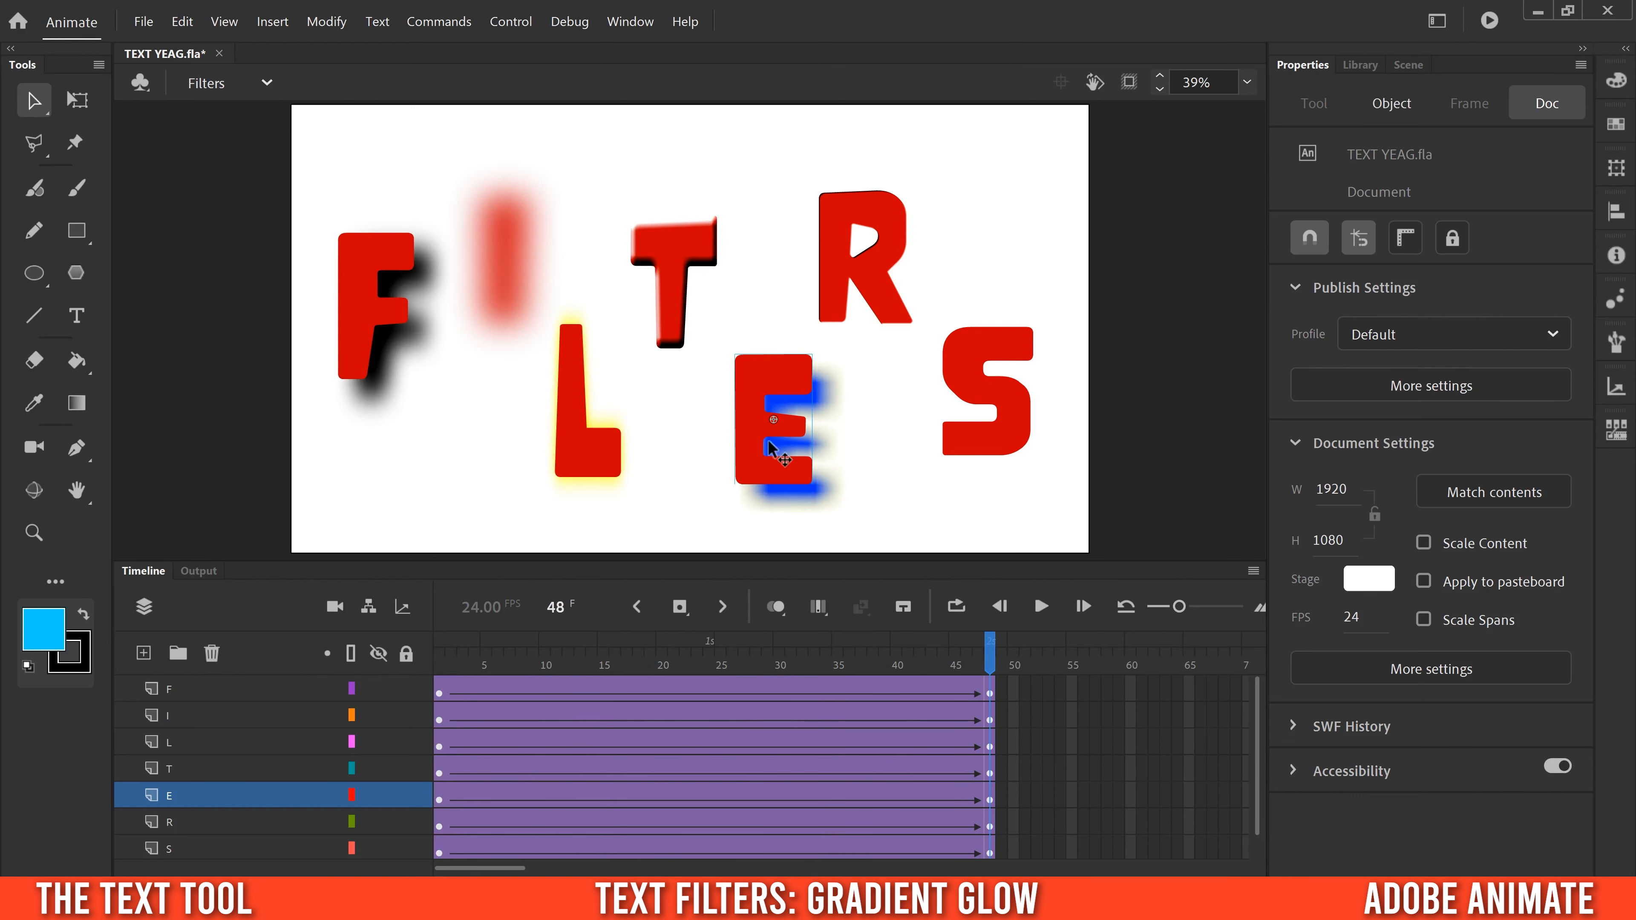
Set the R's Gradient Bevel at frame 48 to Blur X 41, Blur Y 37 and Distance 18, with a blue-white-yellow gradient
{"action": "left_click", "coordinate": [990, 827]}
{"action": "scroll", "coordinate": [1546, 837], "scroll_direction": "down", "scroll_amount": 10}
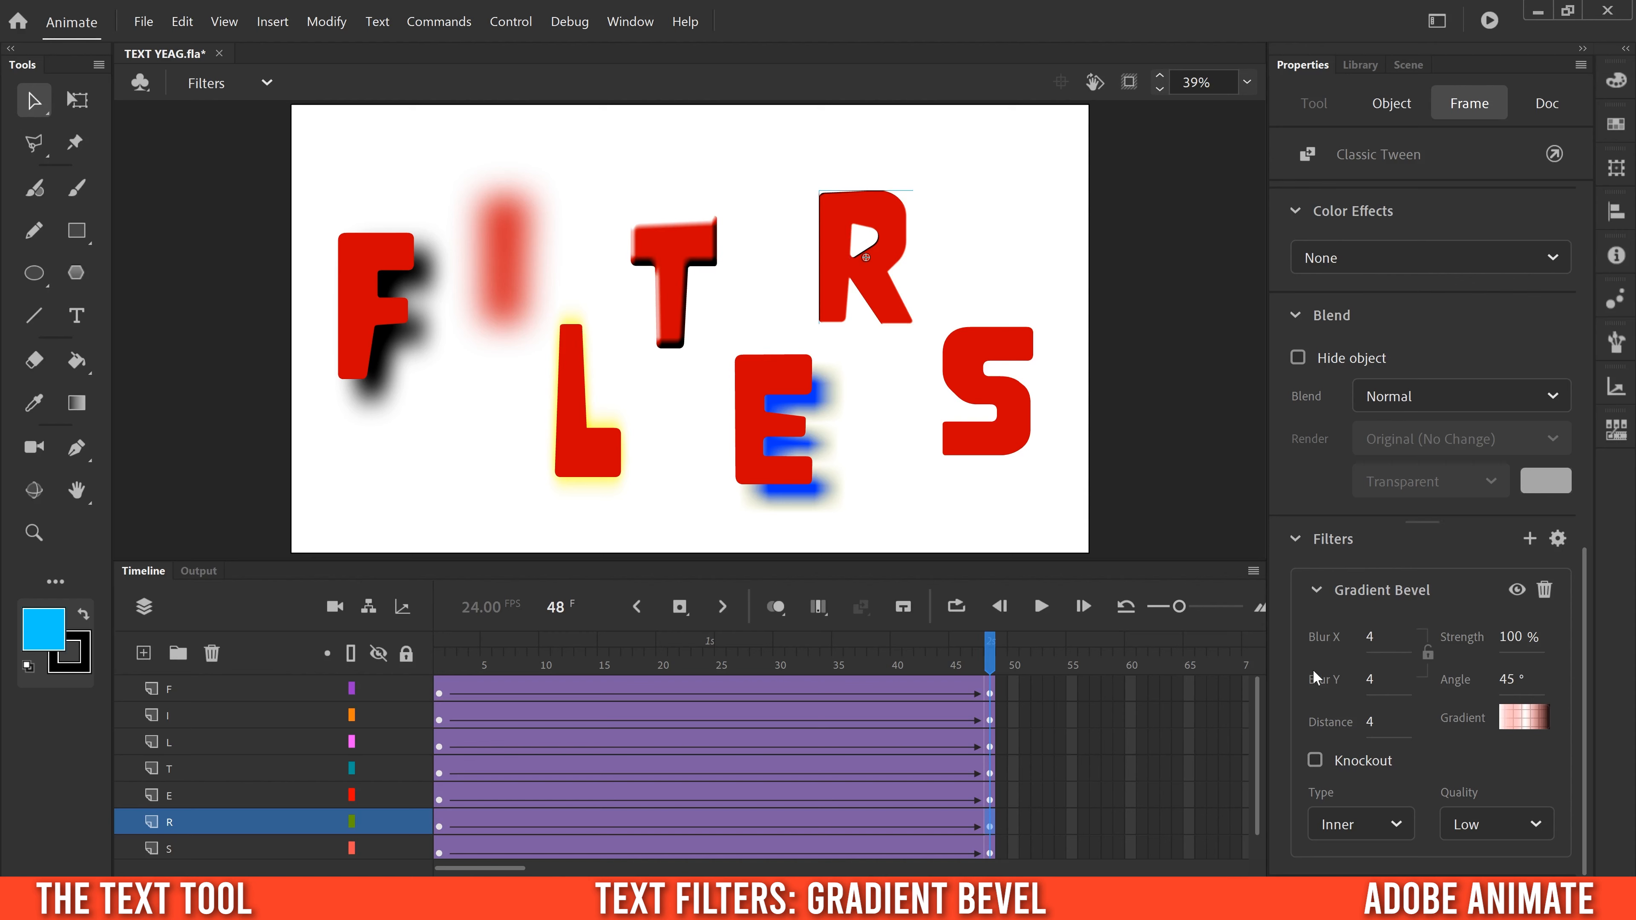
{"action": "left_click_drag", "start_coordinate": [1374, 645], "coordinate": [1379, 721]}
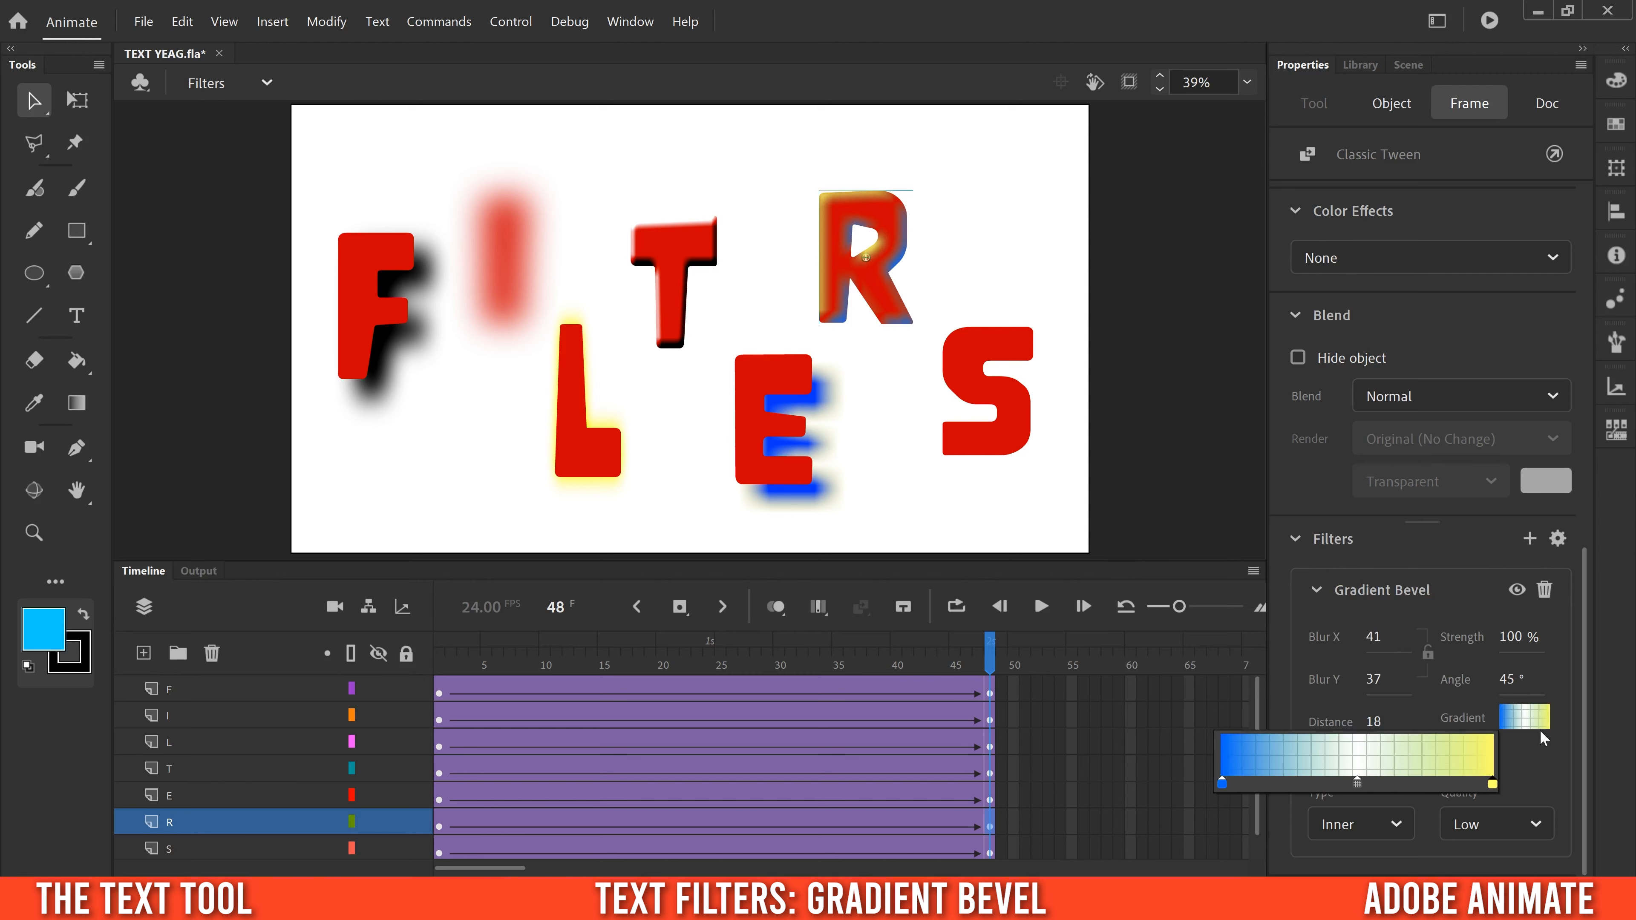
{"action": "left_click", "coordinate": [1534, 770]}
Play the letter animation from the start to check the R's gradient bevel
{"action": "left_click_drag", "start_coordinate": [924, 666], "coordinate": [448, 666]}
{"action": "left_click", "coordinate": [1042, 607]}
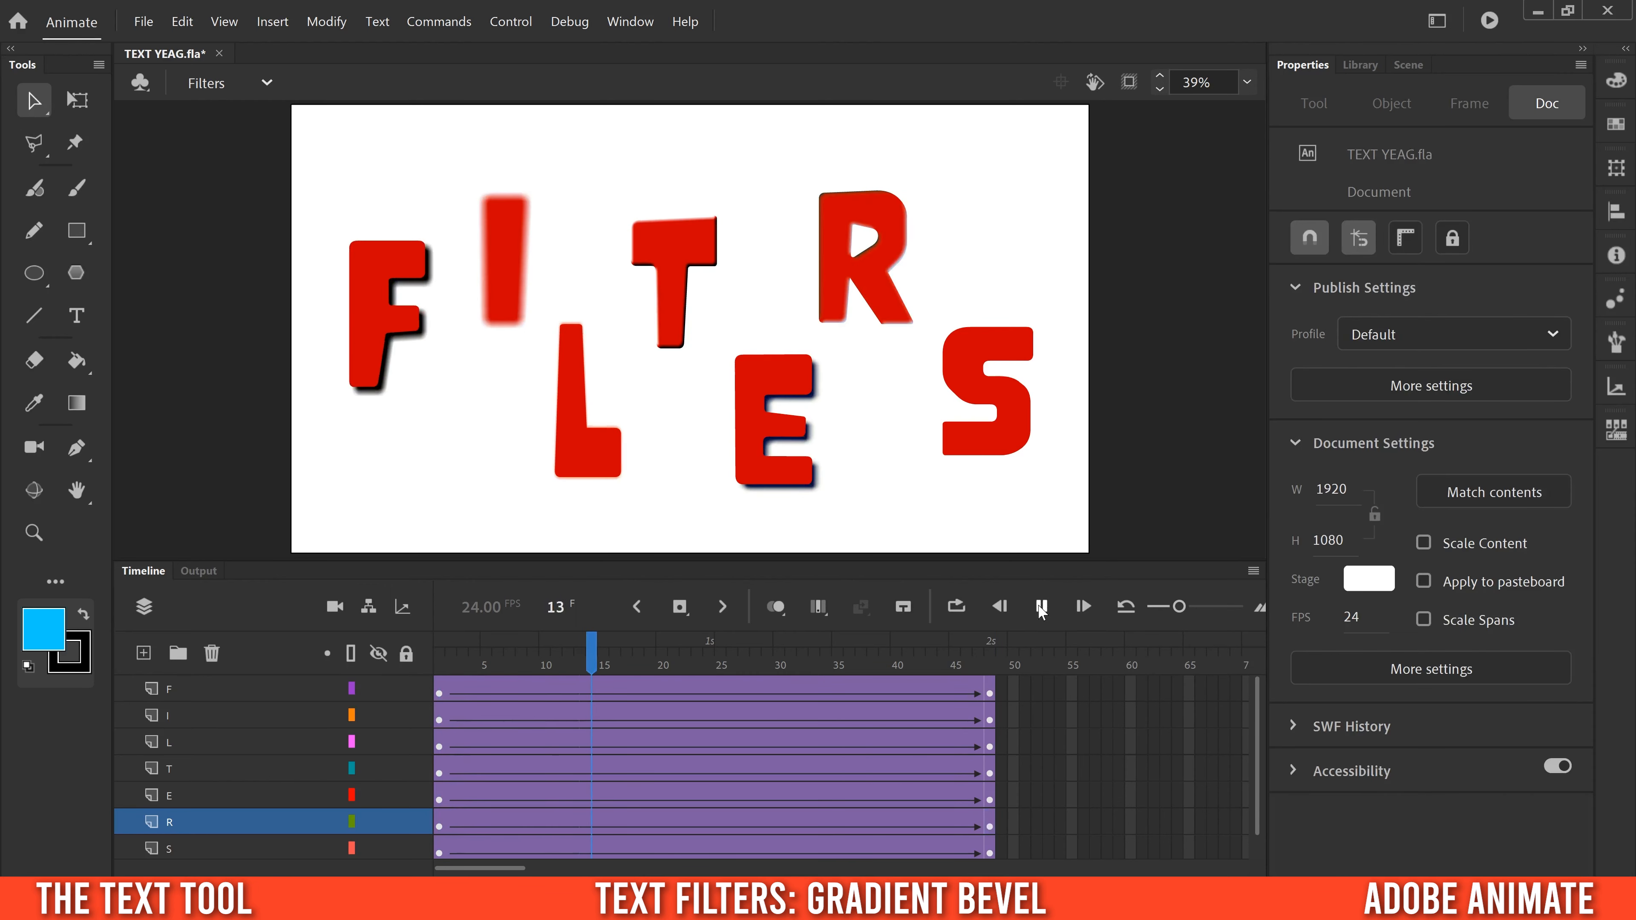
{"action": "left_click", "coordinate": [828, 308]}
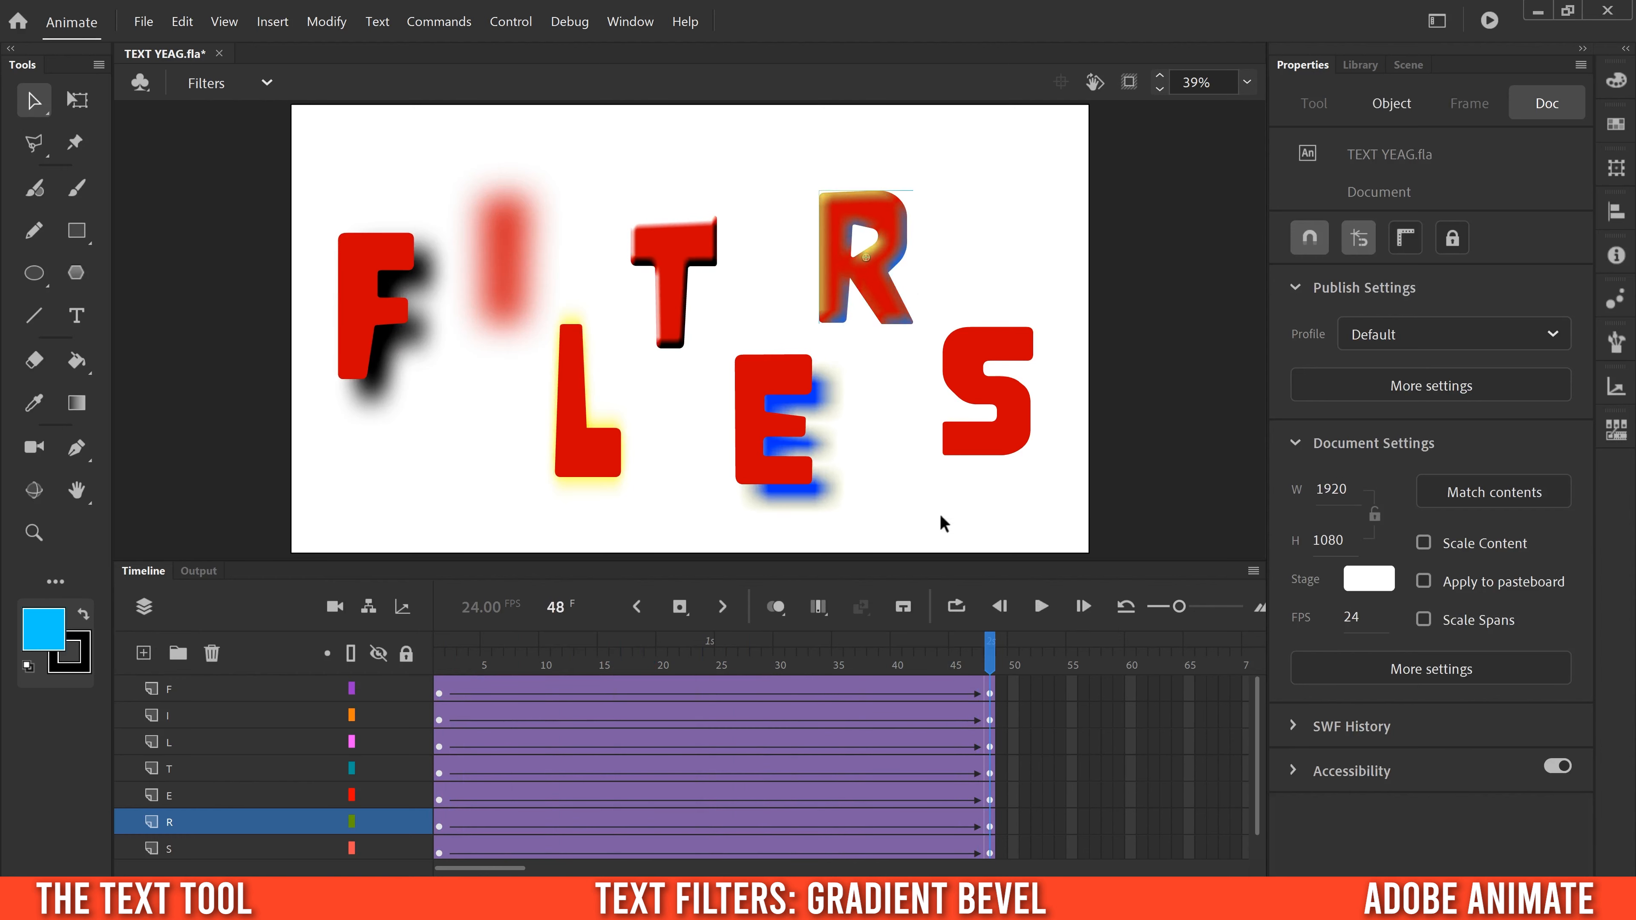
Set the S's Adjust Color at frame 48 to Brightness 97 and Hue 42, and adjust Contrast and Saturation for a muted tan
{"action": "left_click", "coordinate": [992, 850]}
{"action": "left_click_drag", "start_coordinate": [1585, 471], "coordinate": [1577, 825]}
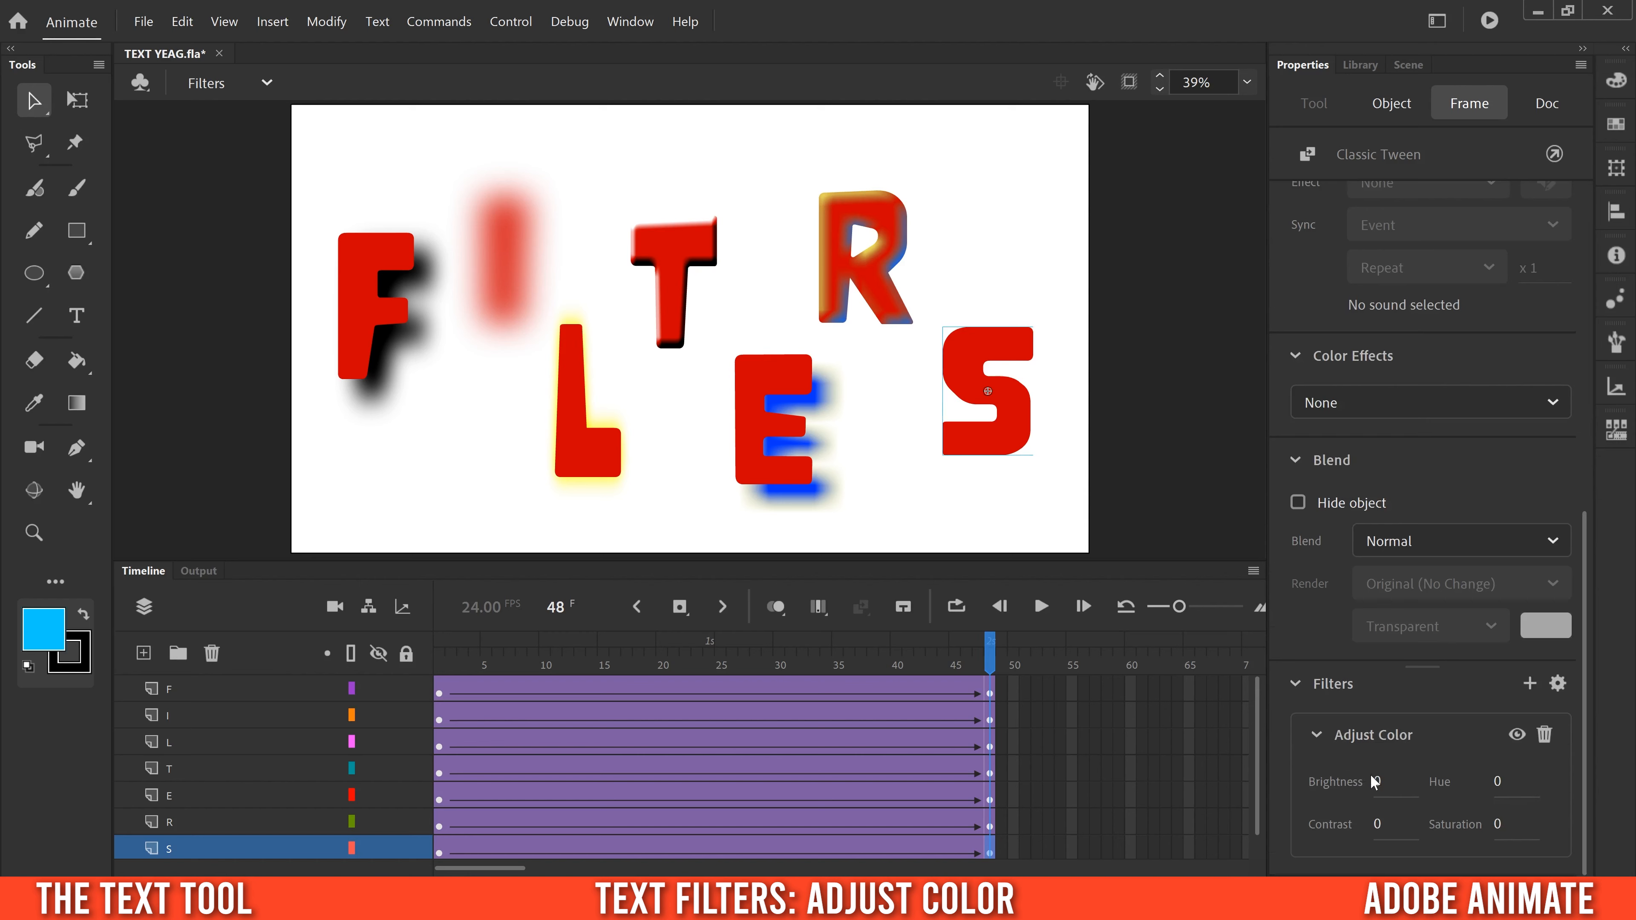
{"action": "left_click_drag", "start_coordinate": [1379, 782], "coordinate": [1423, 786]}
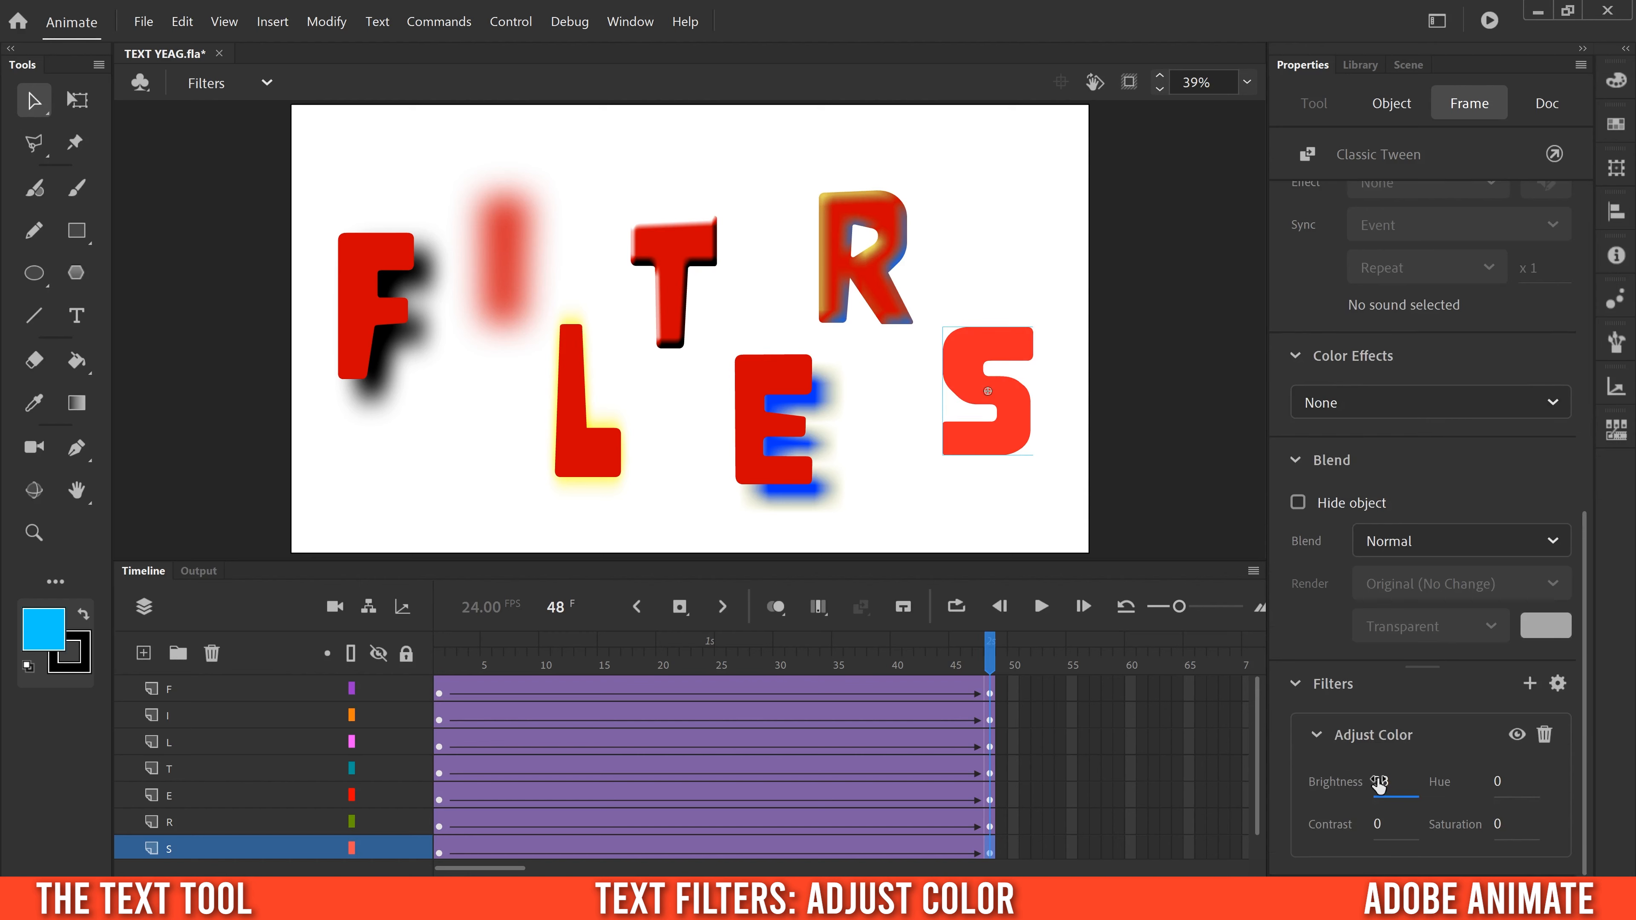
{"action": "left_click_drag", "start_coordinate": [1385, 781], "coordinate": [1538, 774]}
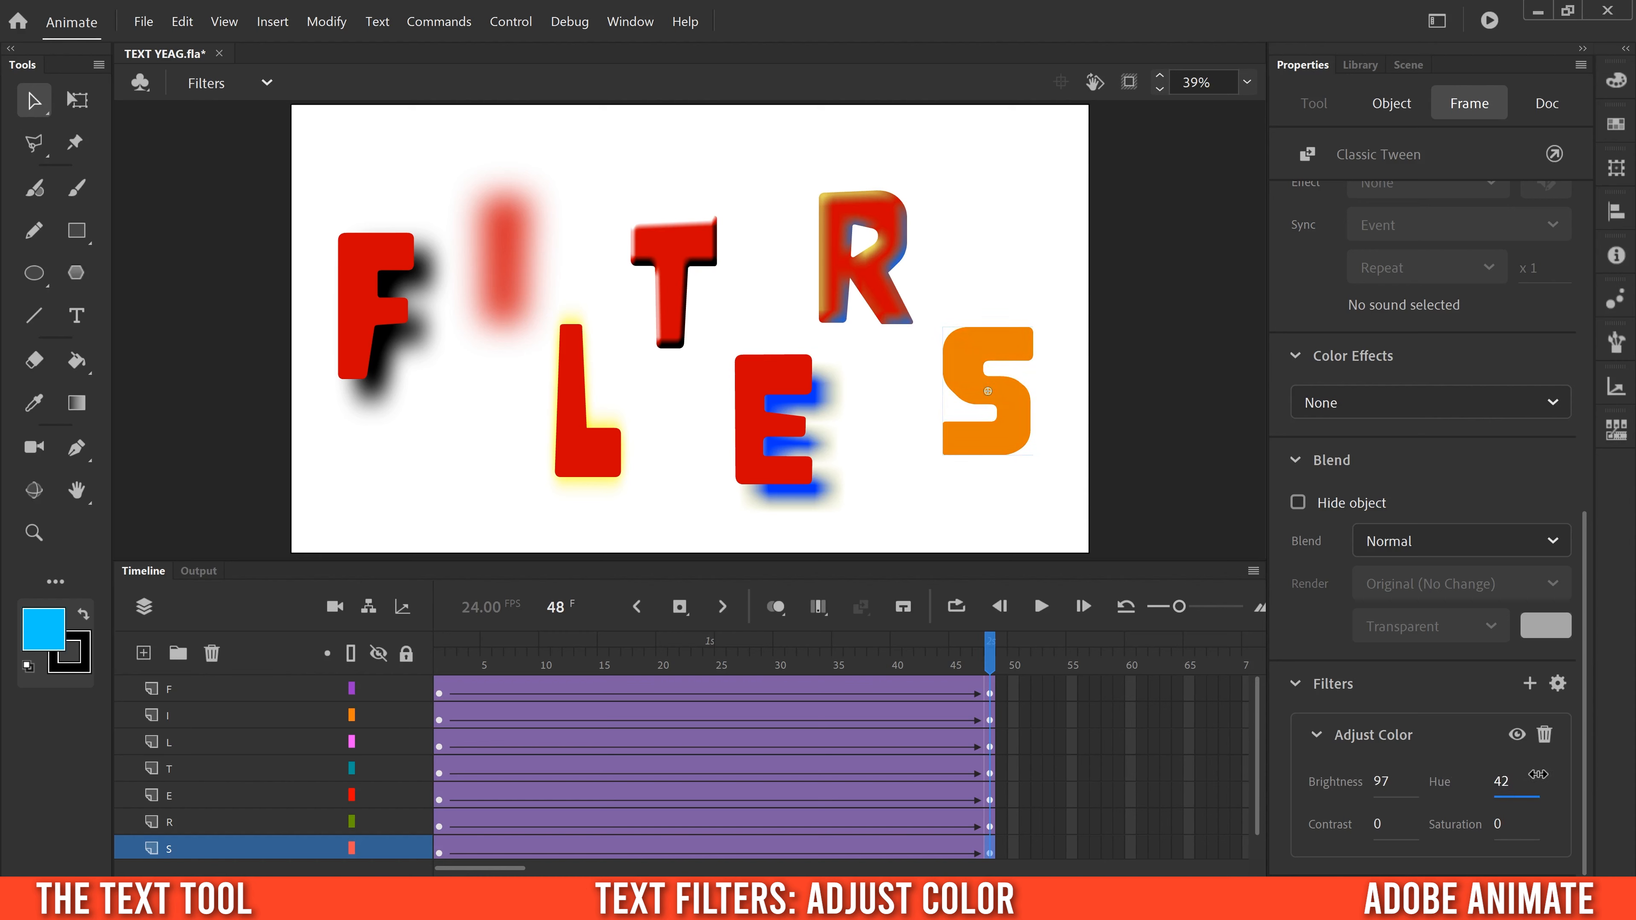
{"action": "mouse_move", "coordinate": [1379, 825]}
{"action": "left_mouse_down"}
{"action": "mouse_move", "coordinate": [1530, 817]}
{"action": "mouse_move", "coordinate": [1295, 813]}
{"action": "mouse_move", "coordinate": [1388, 819]}
{"action": "left_mouse_up"}
{"action": "left_click_drag", "start_coordinate": [1501, 825], "coordinate": [1633, 817]}
{"action": "mouse_move", "coordinate": [991, 641]}
{"action": "left_mouse_down"}
{"action": "mouse_move", "coordinate": [411, 631]}
{"action": "mouse_move", "coordinate": [989, 668]}
{"action": "left_mouse_up"}
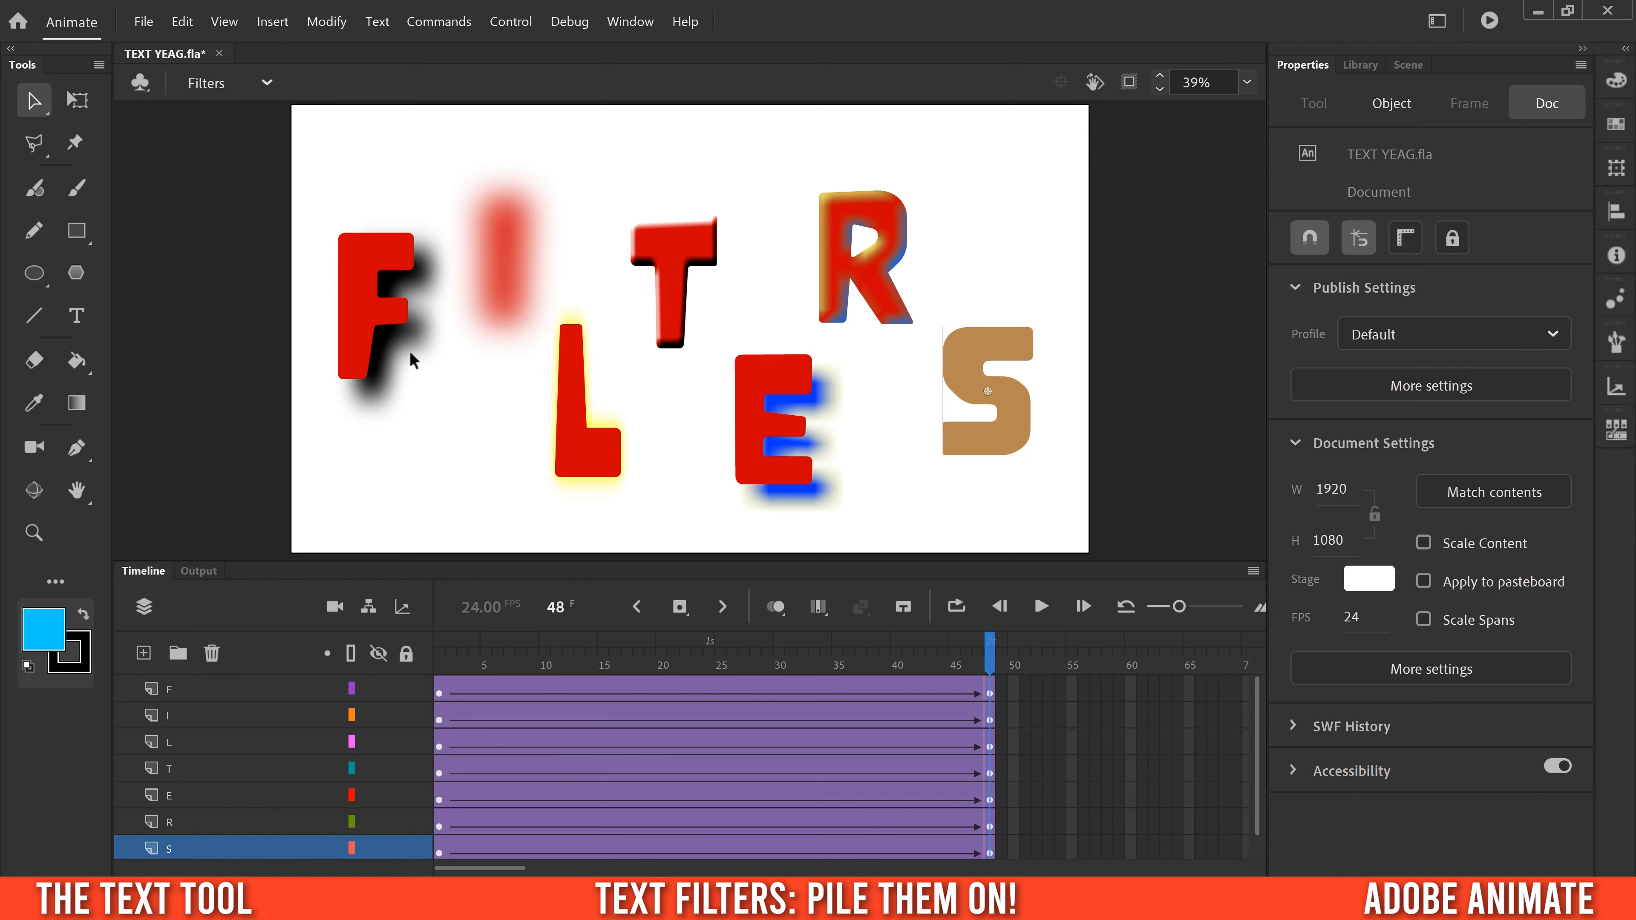
Add a Bevel to the F at frame 48 with Blur X 13, Blur Y 20, Distance 25, Strength 119% and Angle 93°
{"action": "left_click", "coordinate": [992, 694]}
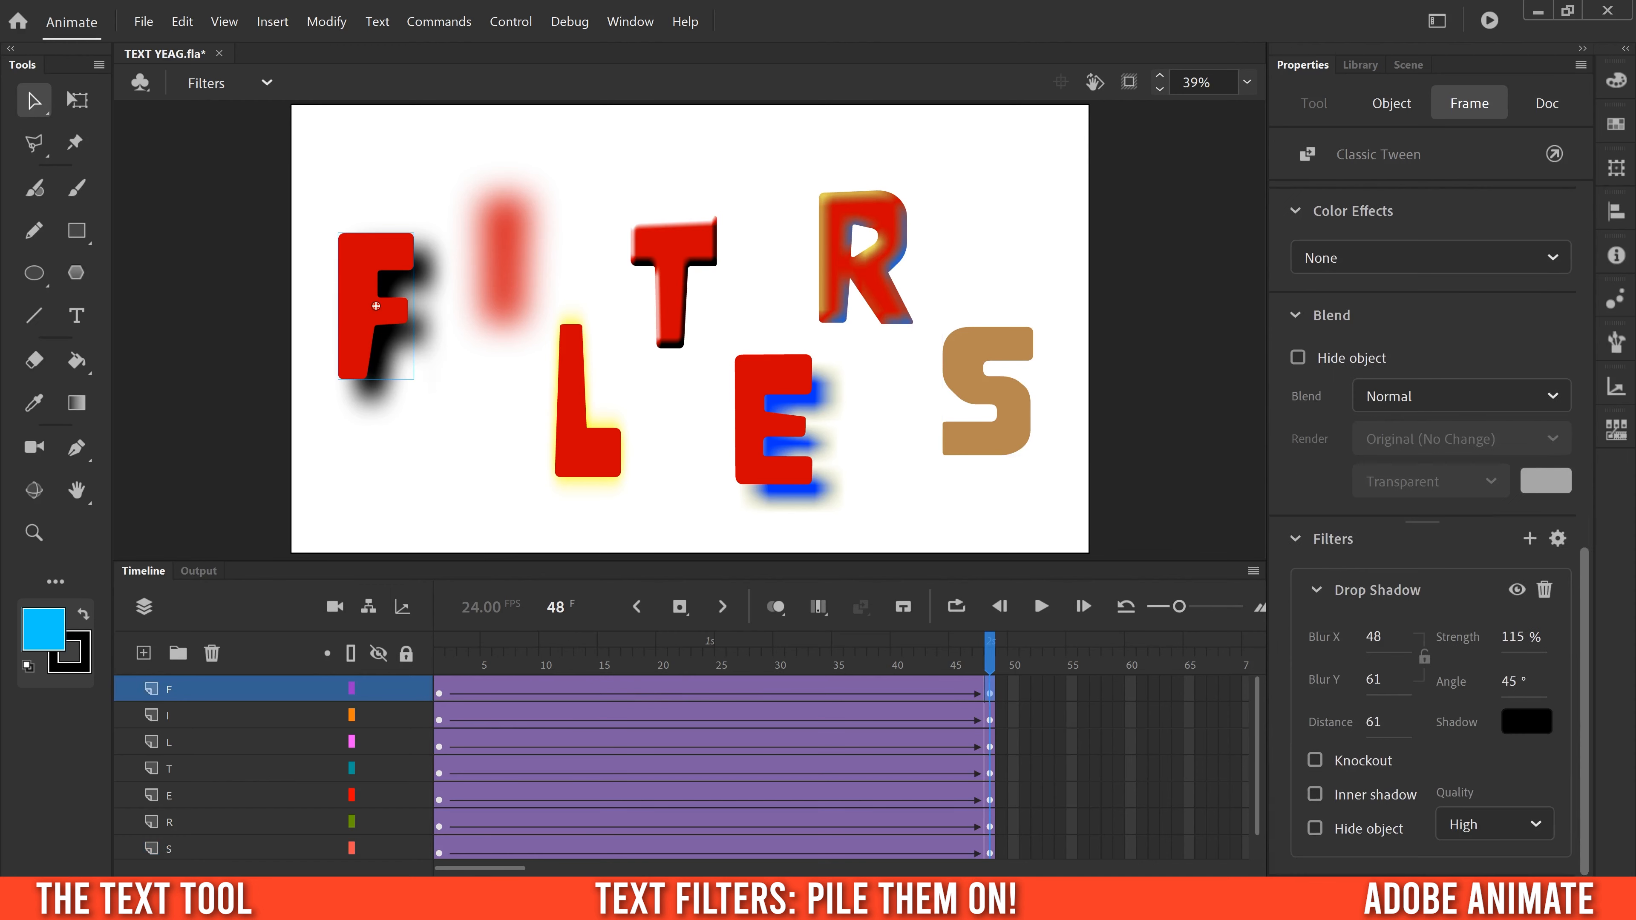
{"action": "left_click", "coordinate": [1531, 539]}
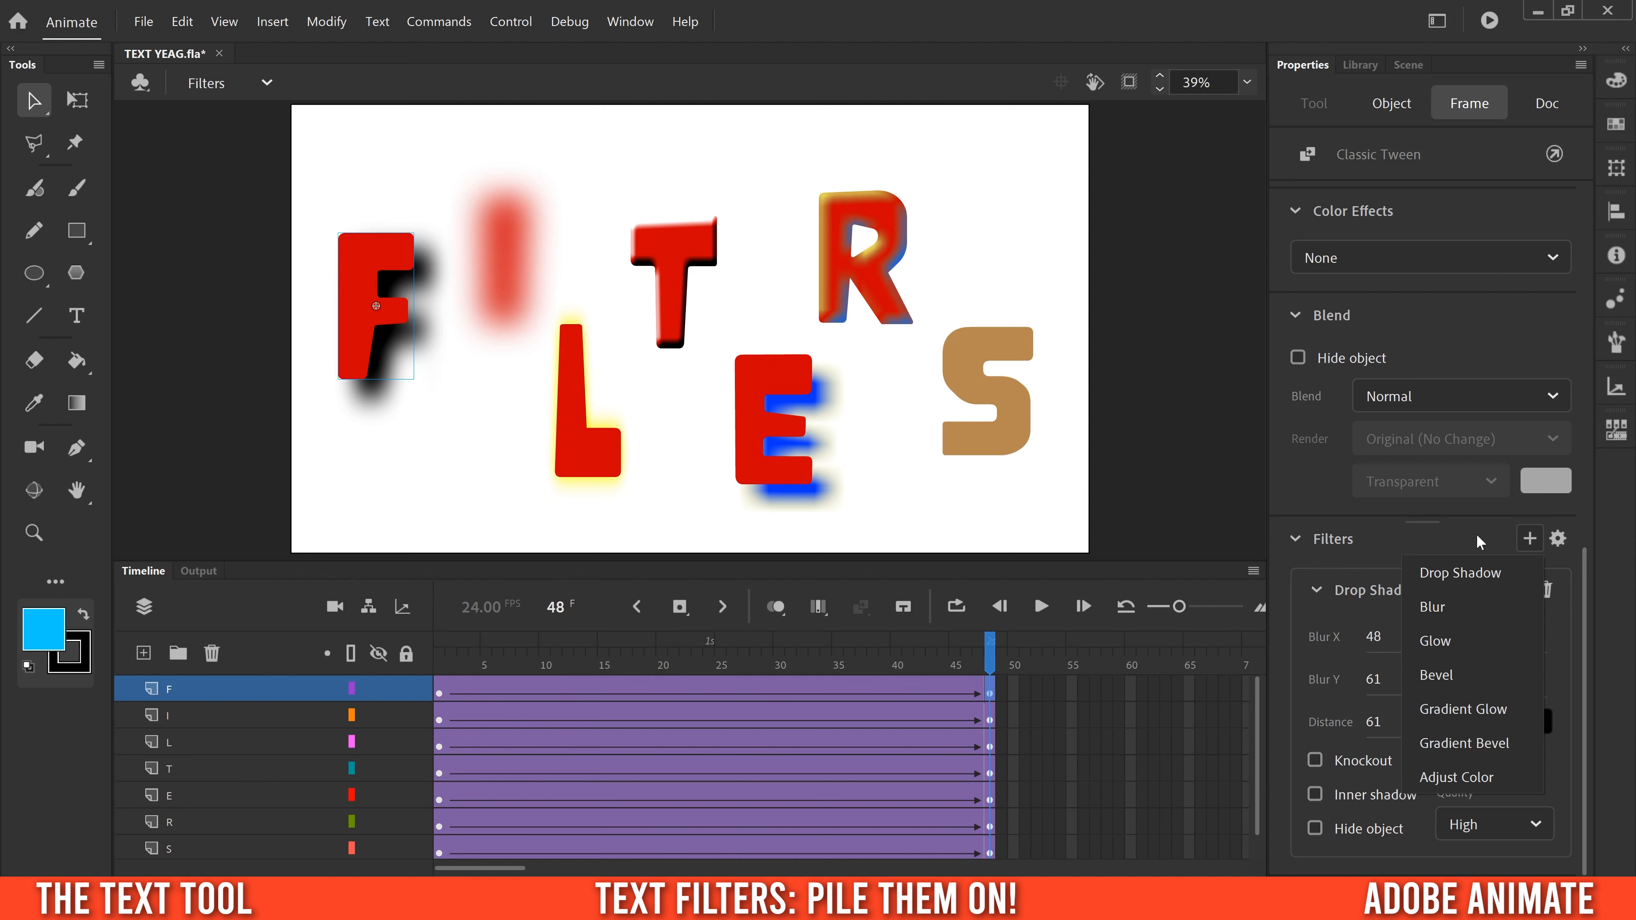
{"action": "left_click", "coordinate": [1442, 679]}
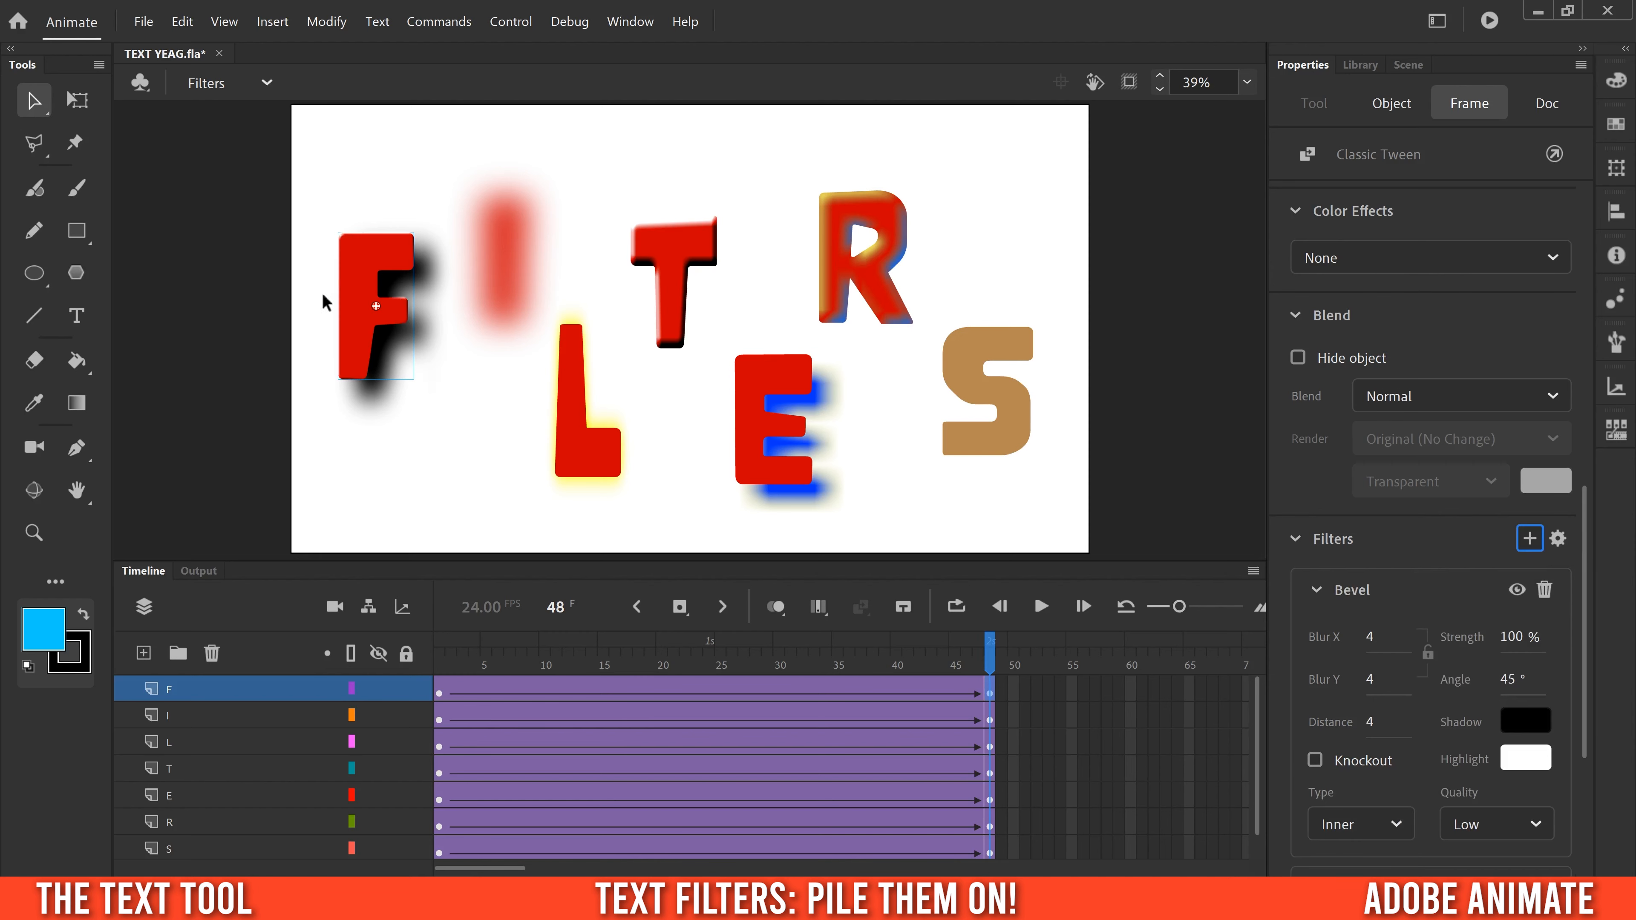
{"action": "left_click_drag", "start_coordinate": [1585, 568], "coordinate": [1585, 695]}
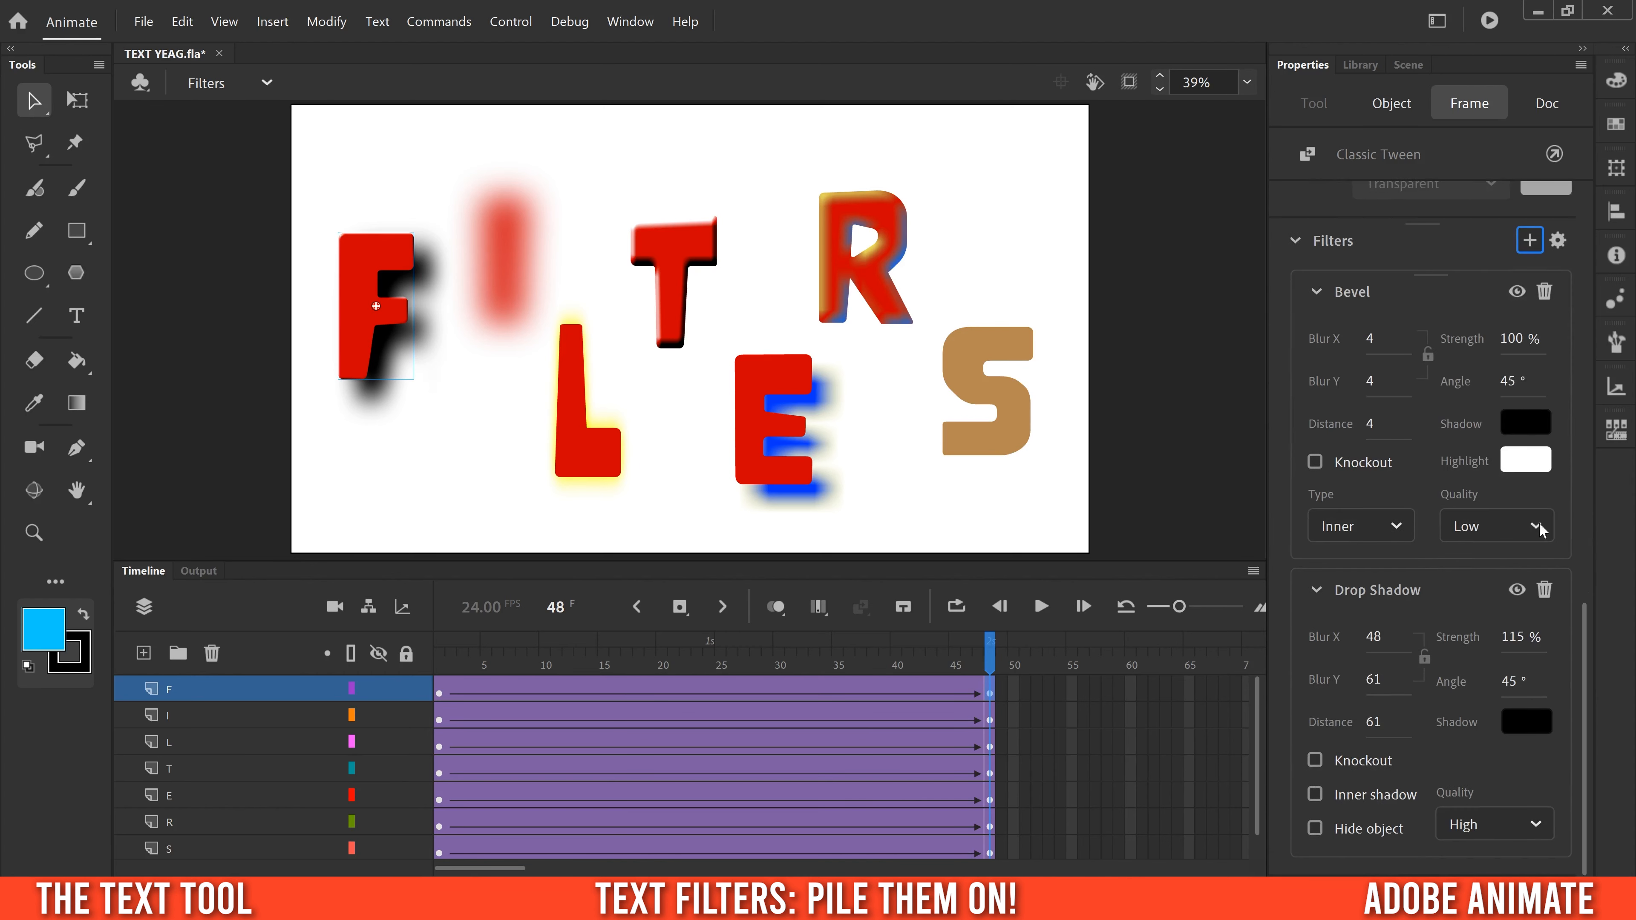
{"action": "left_click_drag", "start_coordinate": [1371, 339], "coordinate": [1395, 425]}
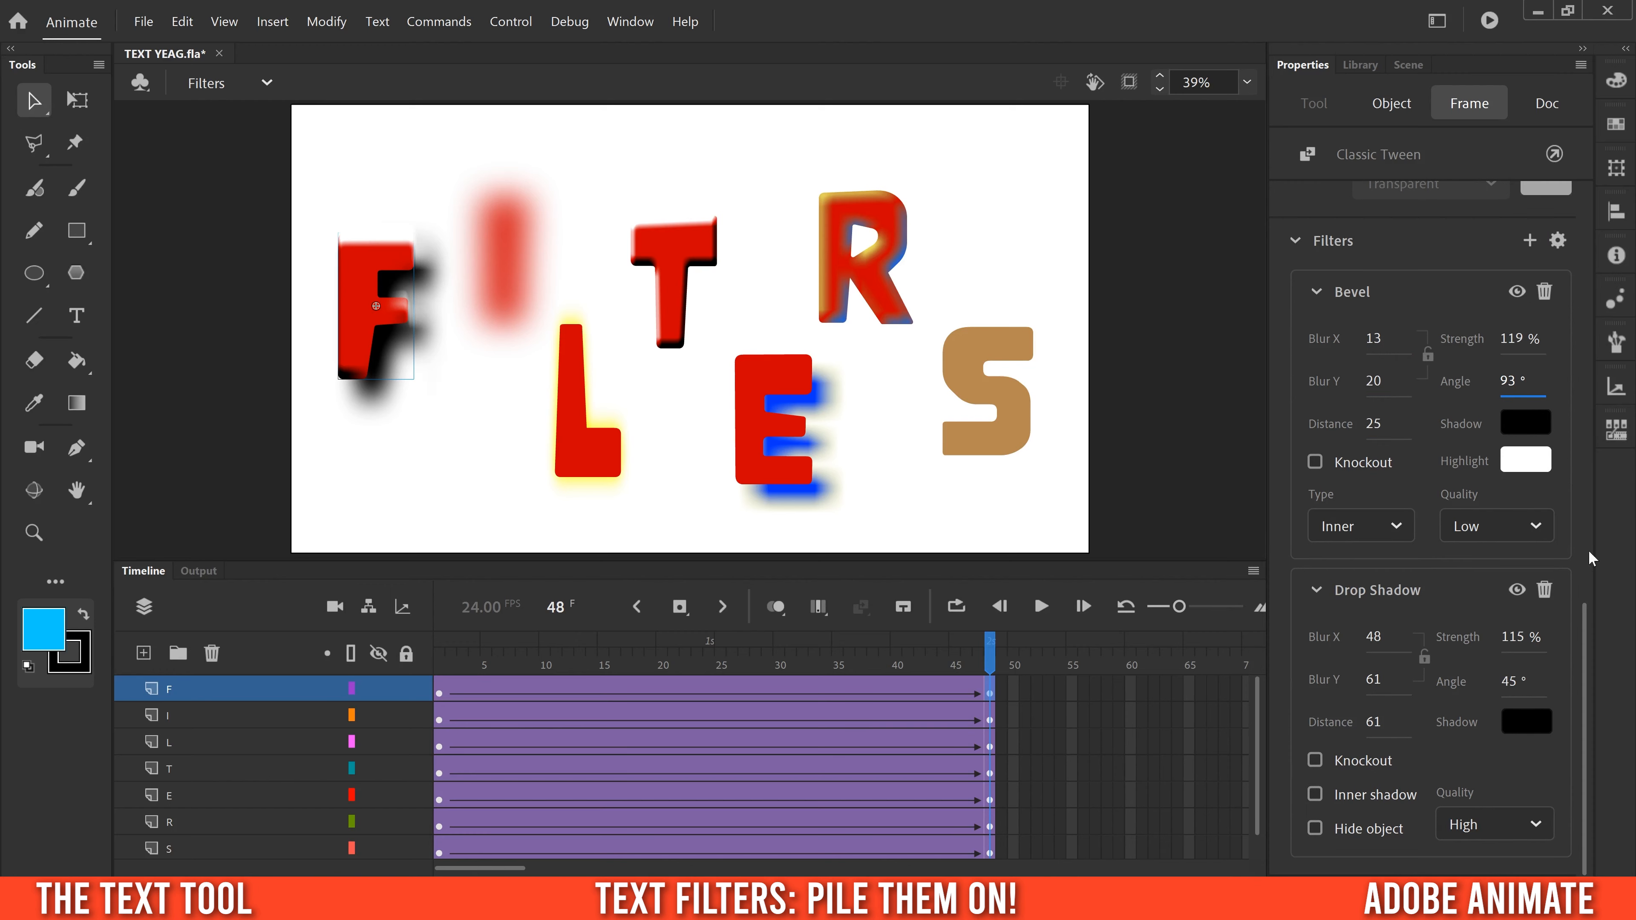
Rotate the F clockwise at frame 48 with Free Transform and skew it into a tall, slanted diamond shape
{"action": "left_click_drag", "start_coordinate": [1588, 603], "coordinate": [1606, 284]}
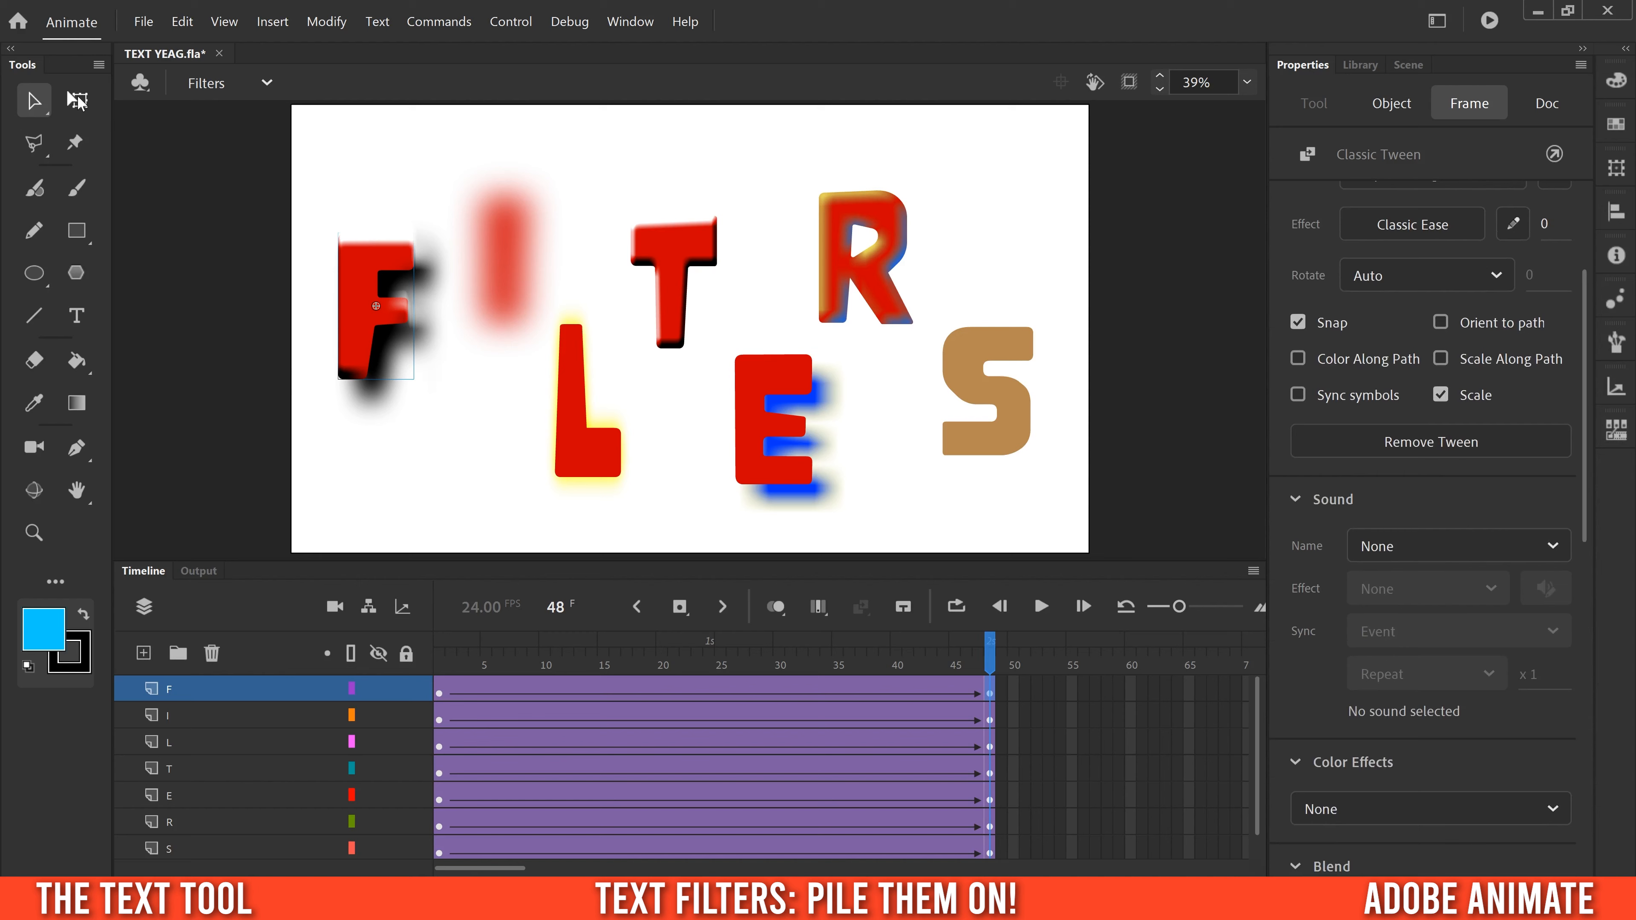
{"action": "left_click", "coordinate": [77, 101]}
{"action": "left_click_drag", "start_coordinate": [341, 219], "coordinate": [384, 209]}
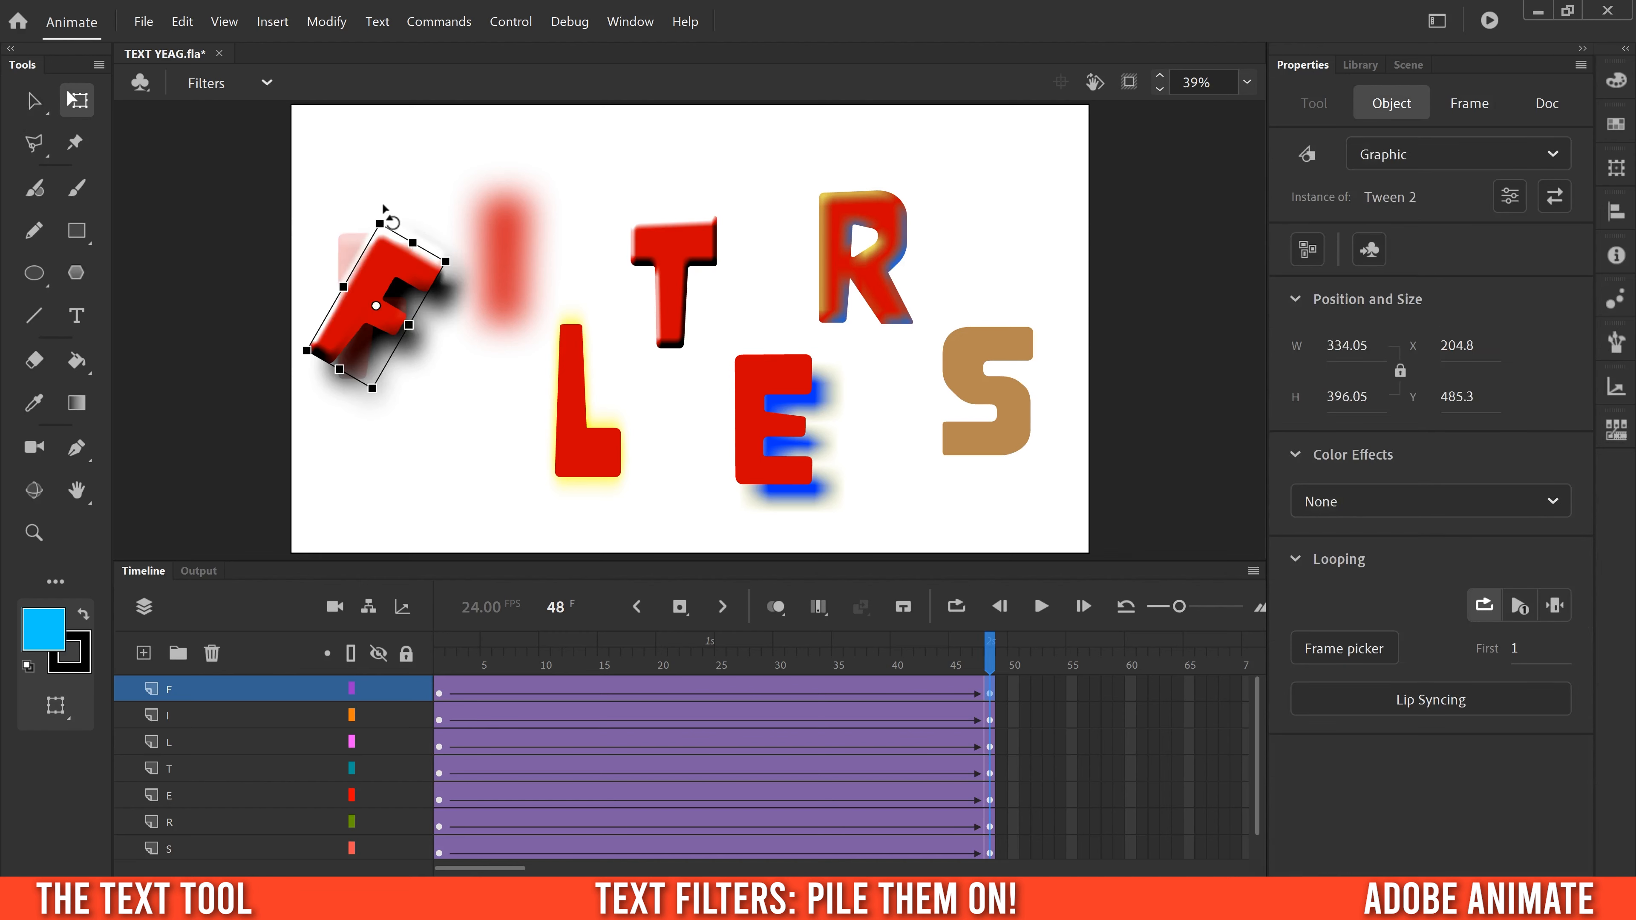
{"action": "left_click_drag", "start_coordinate": [408, 325], "coordinate": [400, 347]}
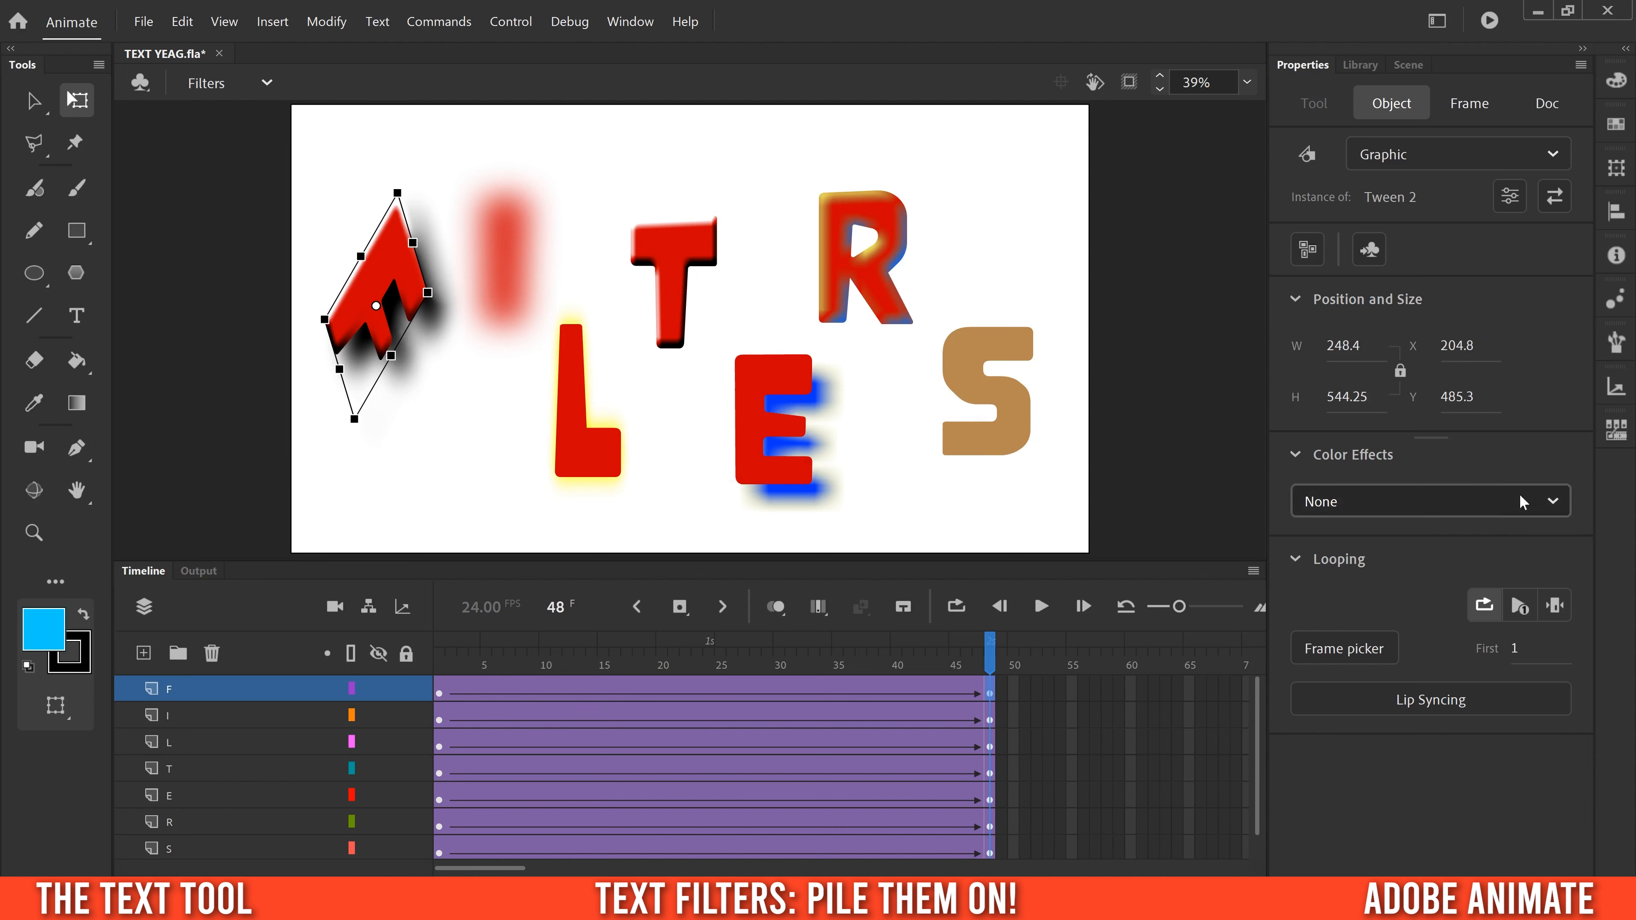
Apply an Alpha color effect of 0% to the transformed F at frame 48
{"action": "left_click", "coordinate": [1358, 505]}
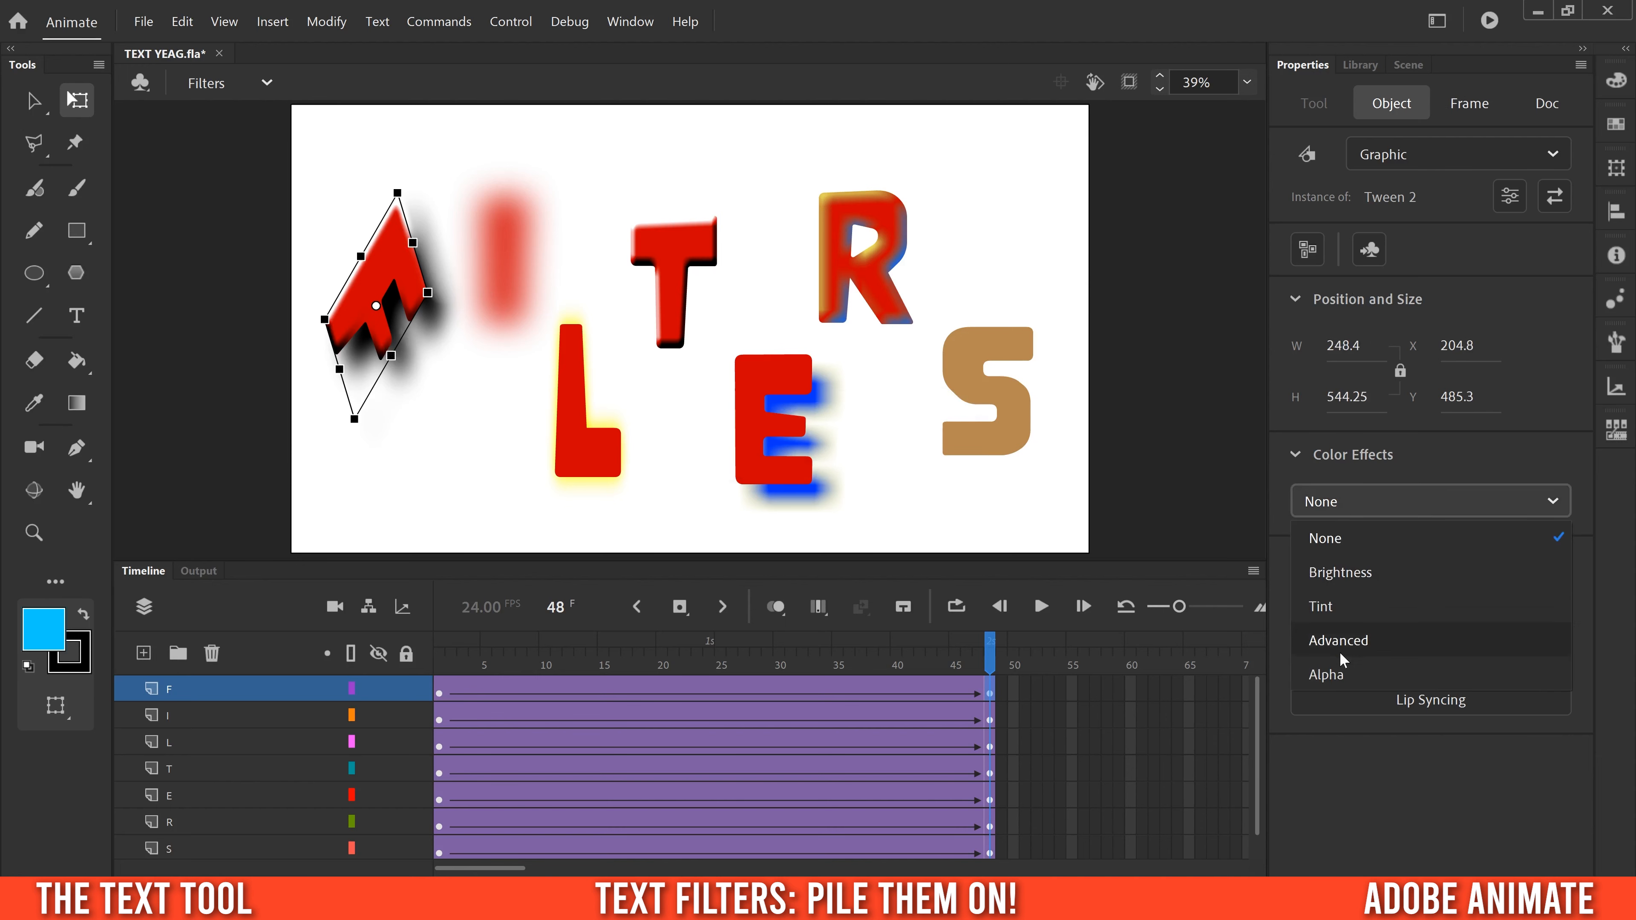
{"action": "left_click", "coordinate": [1330, 674]}
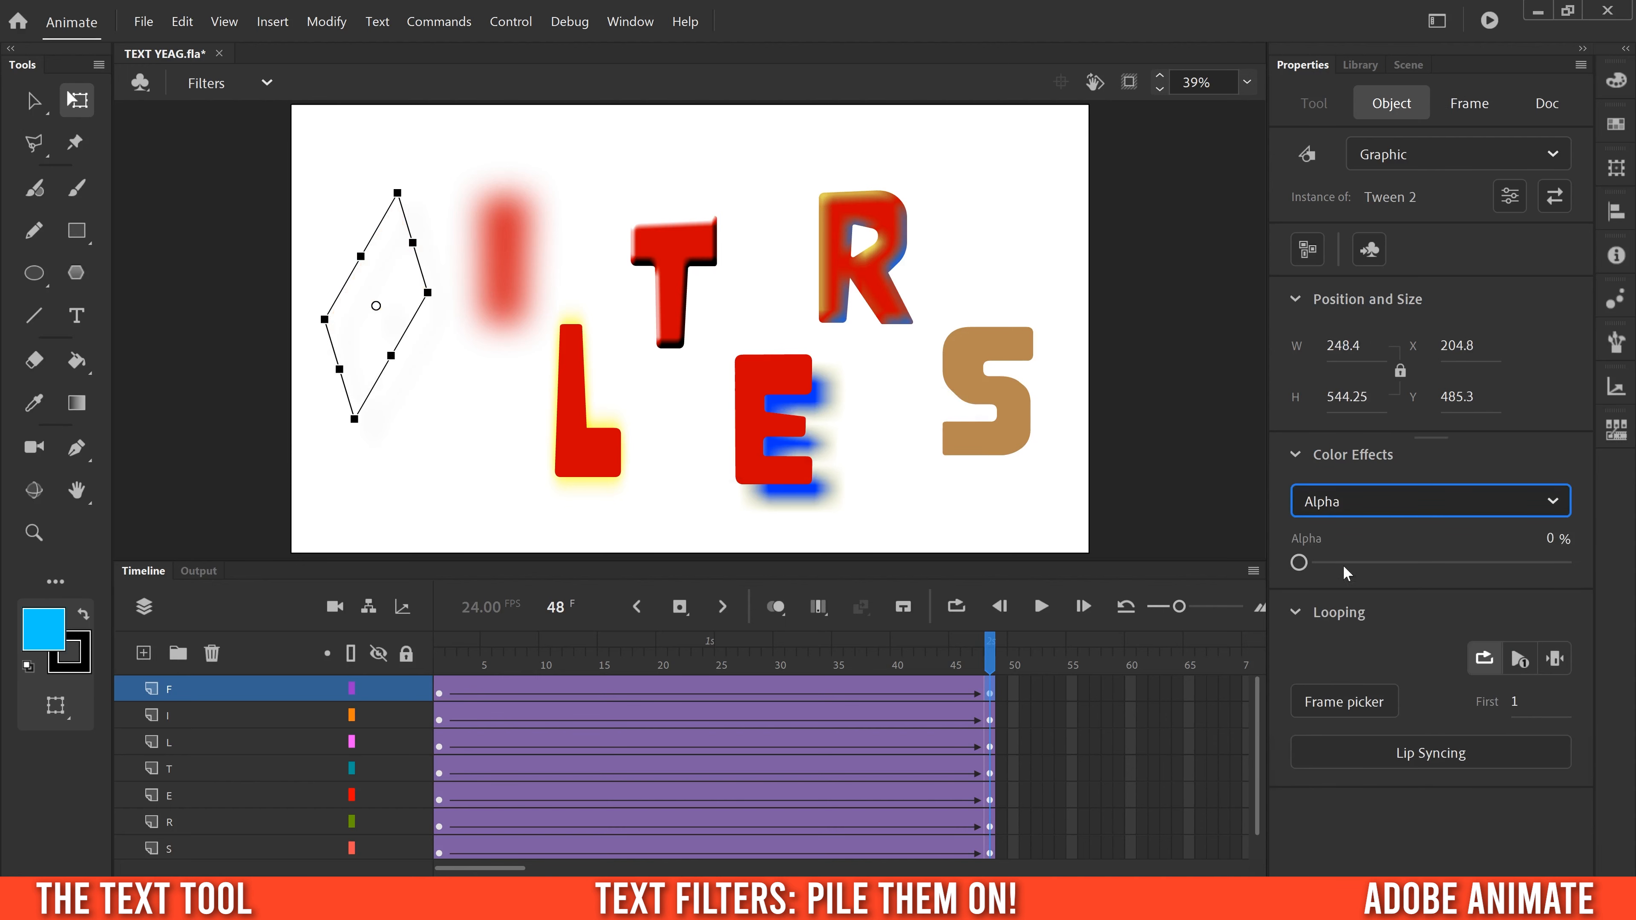
{"action": "mouse_move", "coordinate": [1301, 564]}
{"action": "left_mouse_down"}
{"action": "mouse_move", "coordinate": [1399, 564]}
{"action": "mouse_move", "coordinate": [1298, 565]}
{"action": "left_mouse_up"}
Play the Filters animation from frame 1 and scrub through the Transform scene's letter animation to review the combined effects
{"action": "key", "text": "Return"}
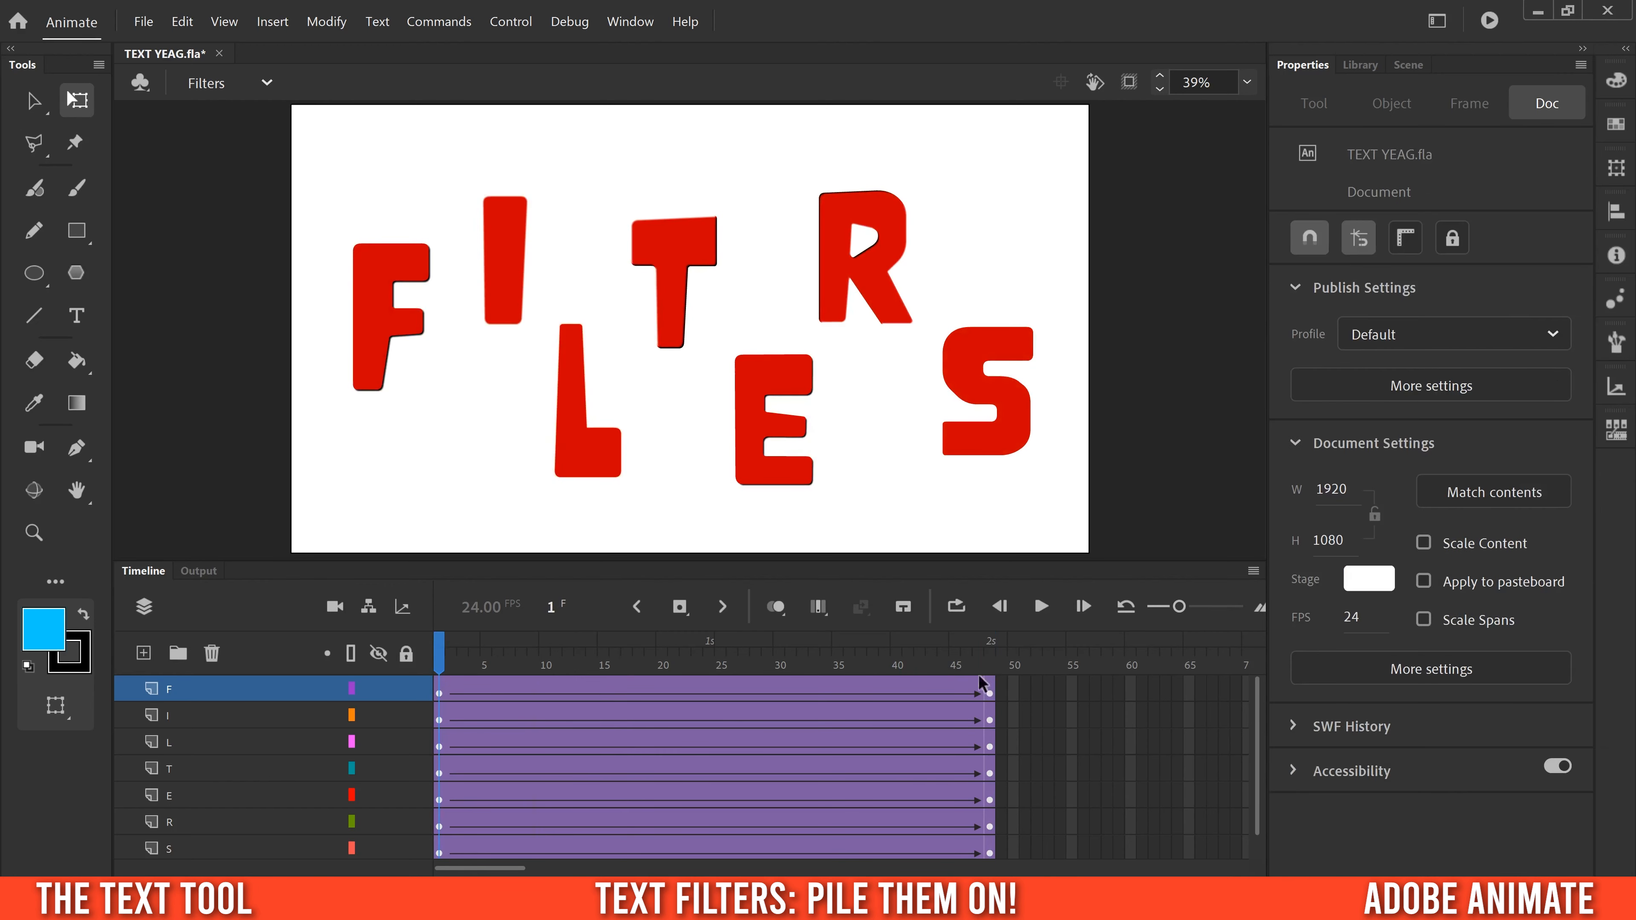
{"action": "left_click", "coordinate": [1043, 607]}
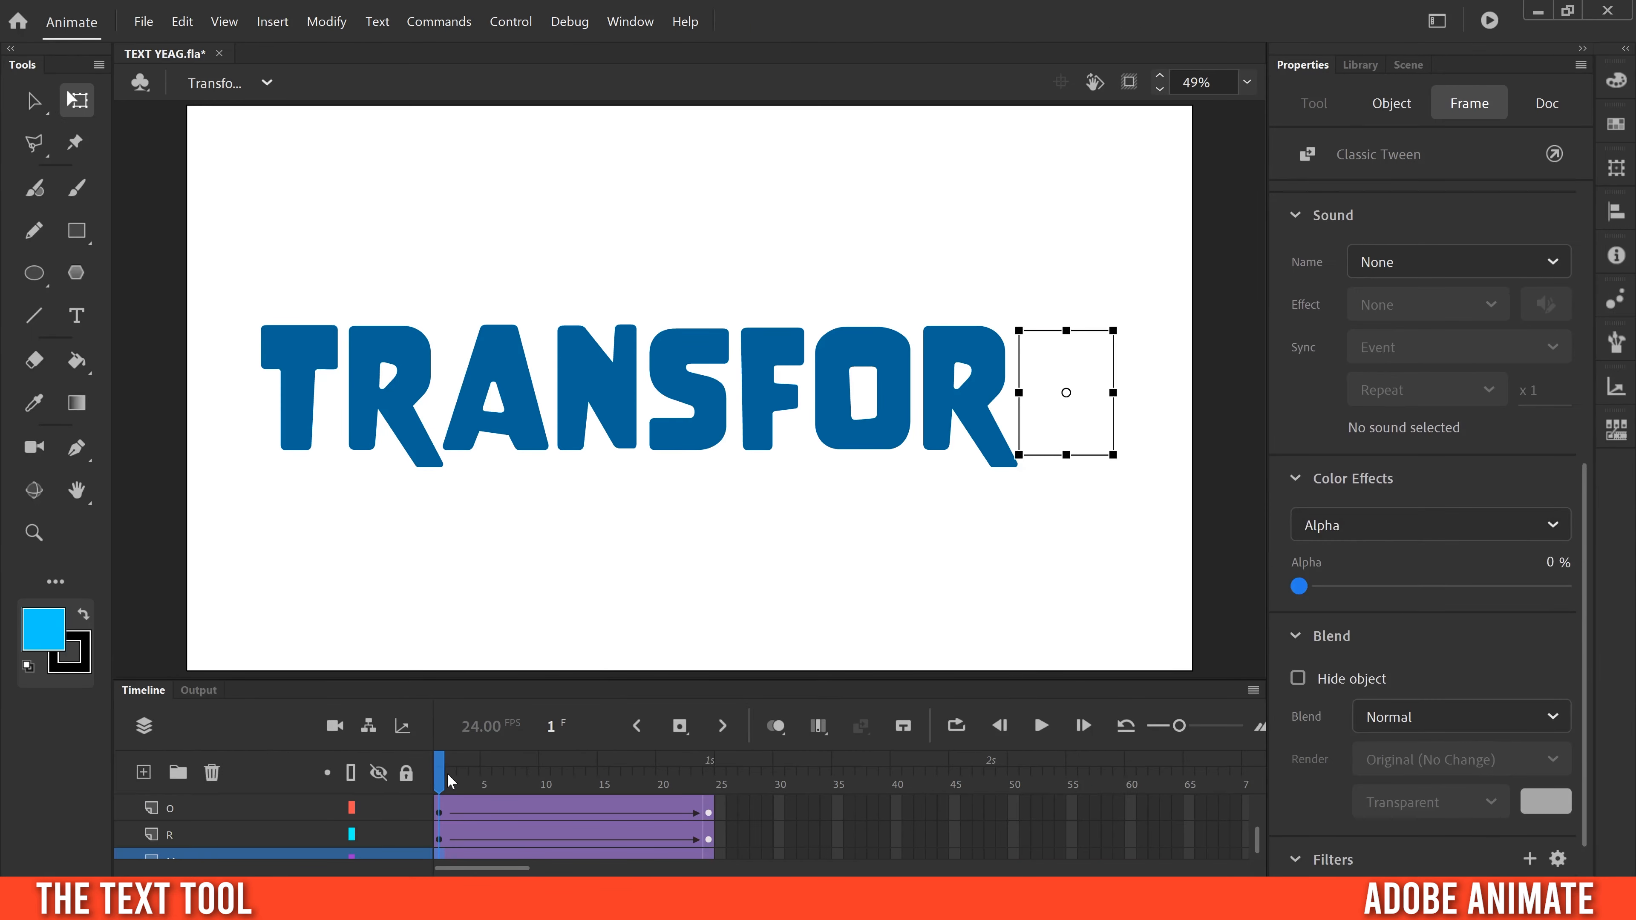
{"action": "left_click_drag", "start_coordinate": [449, 781], "coordinate": [698, 788]}
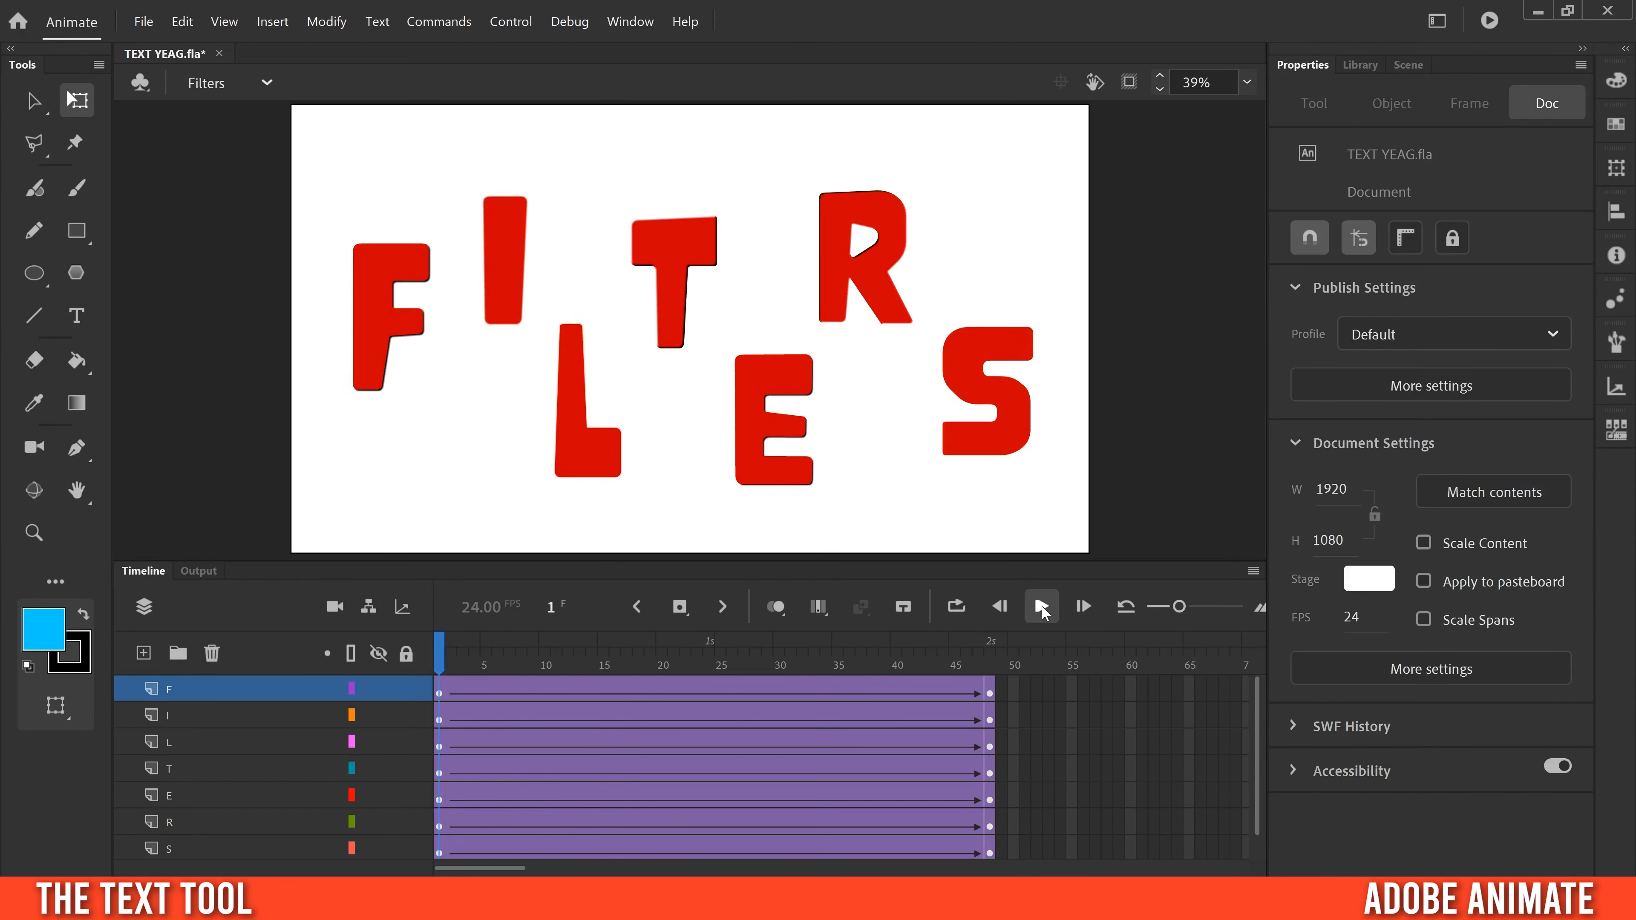
{"action": "left_click", "coordinate": [1042, 607]}
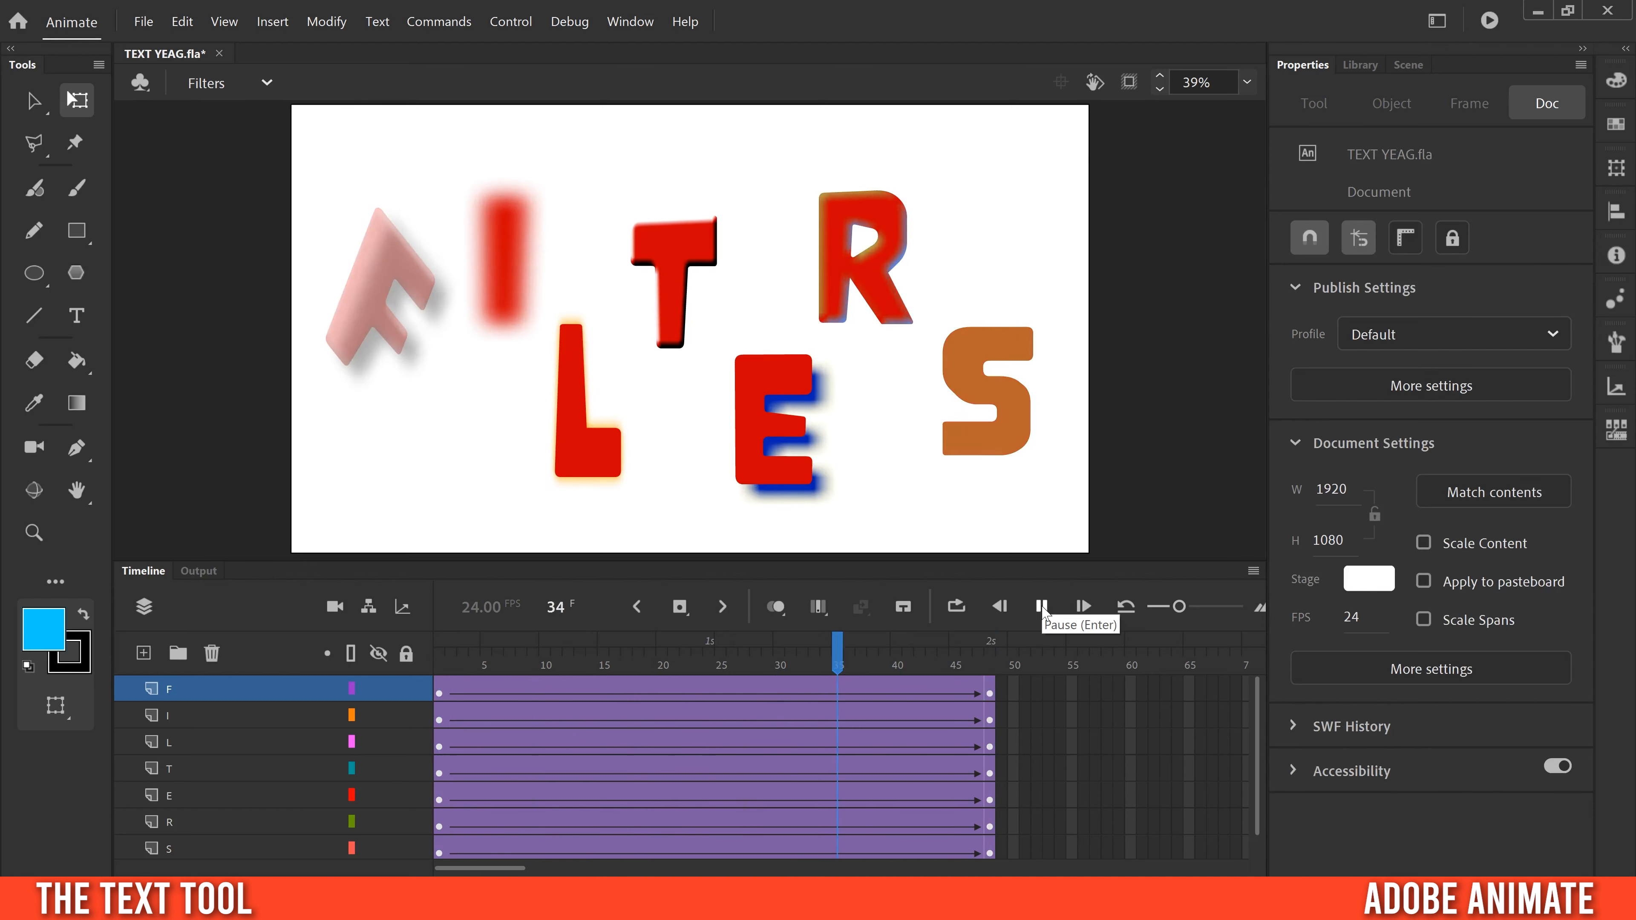